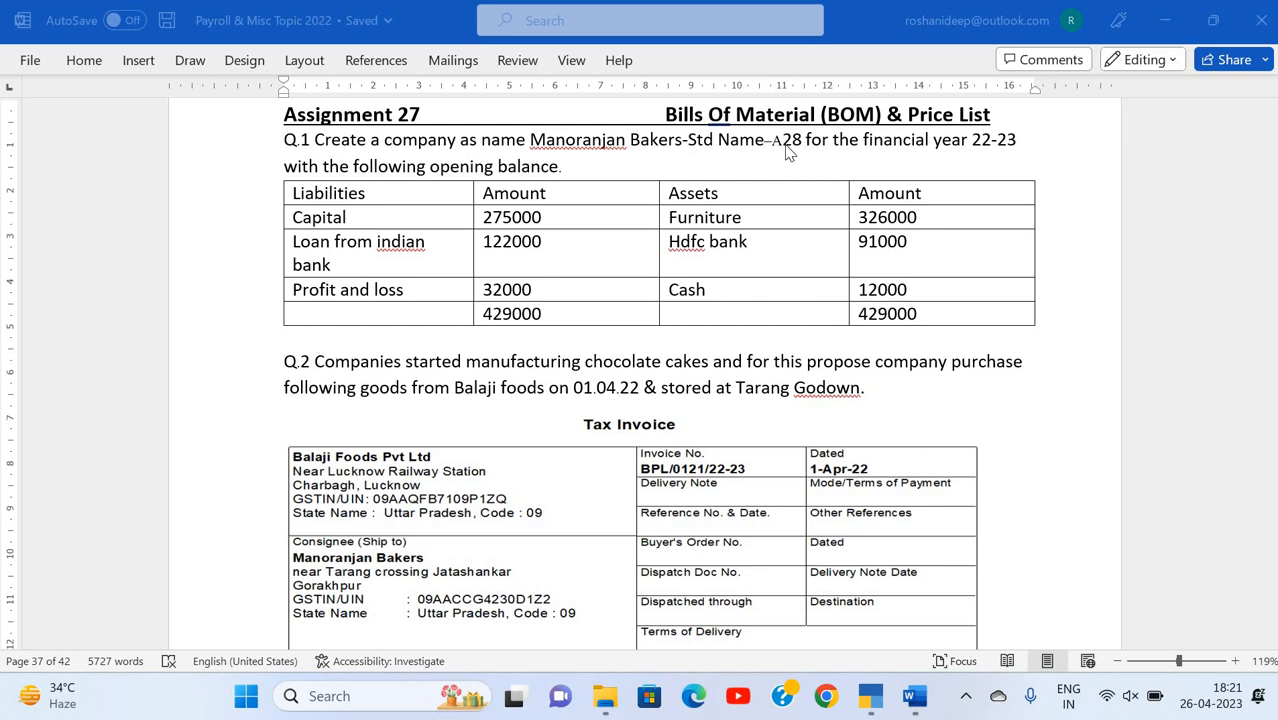
Step: Check the company name and opening details in the Word assignment, then switch to TallyPrime
scroll(647, 540, "down", 3)
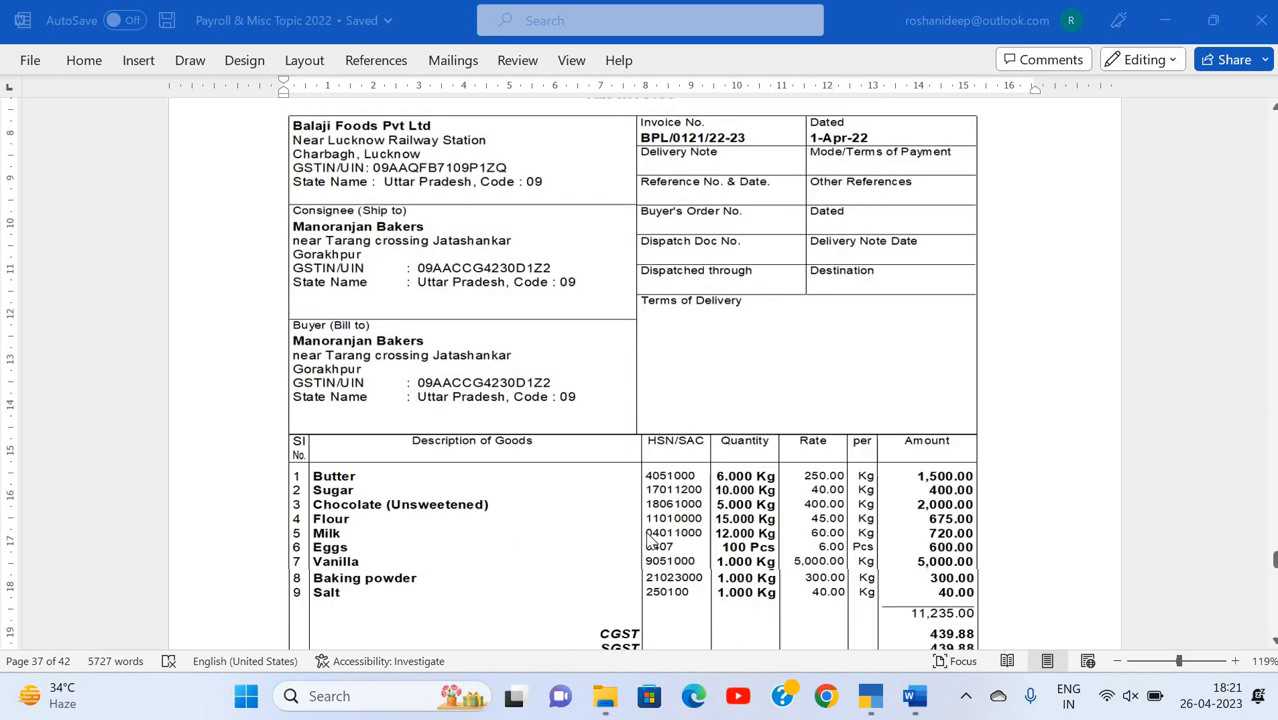
scroll(647, 540, "up", 4)
scroll(497, 345, "down", 1)
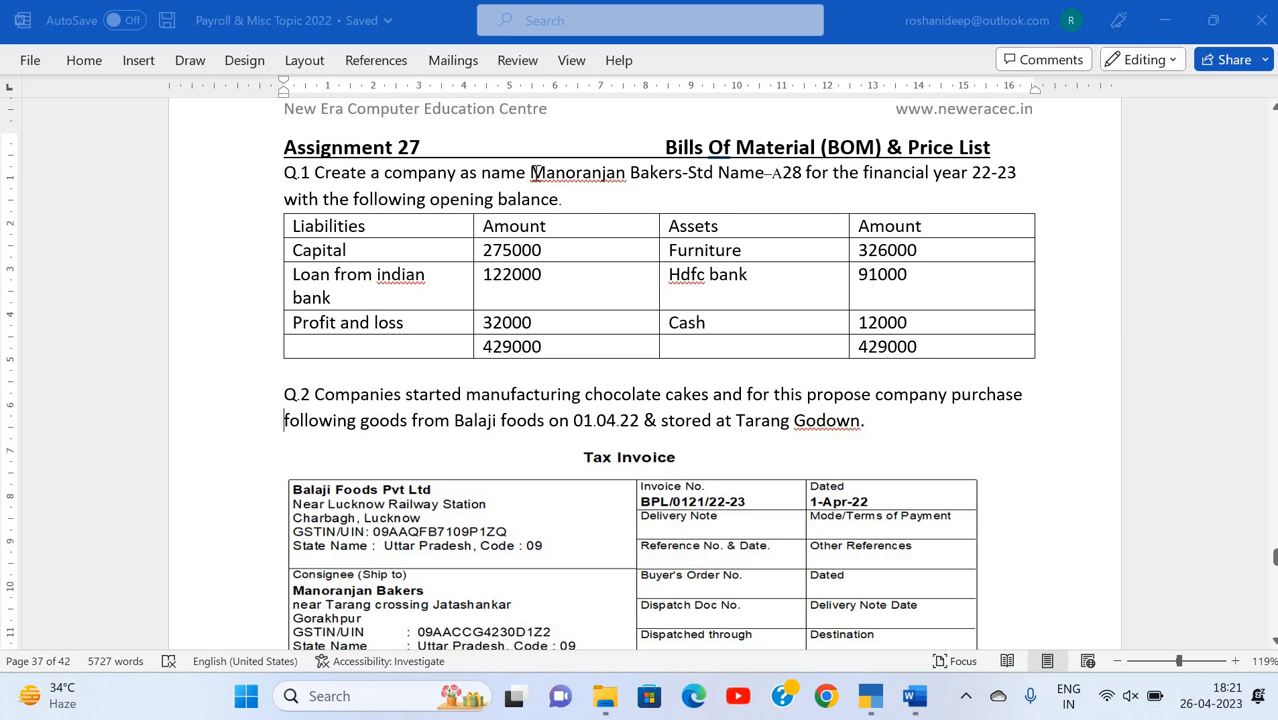
left_click_drag(530, 172, 683, 178)
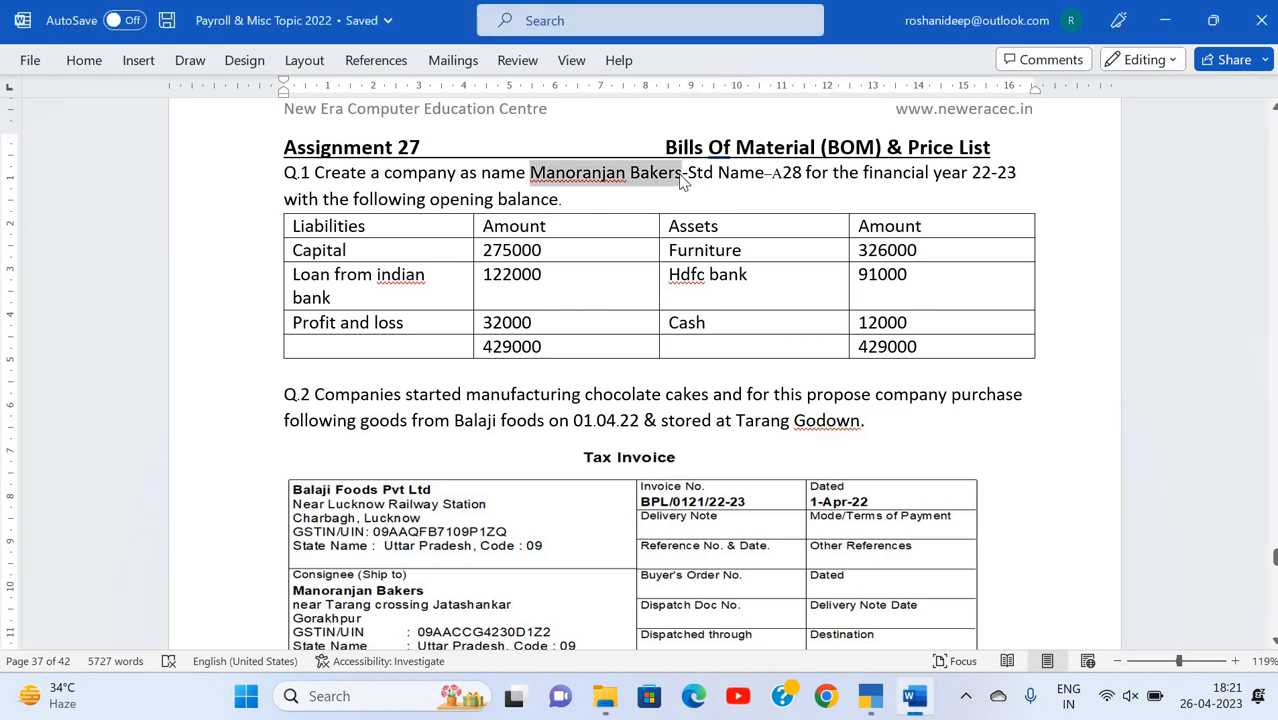
key("super")
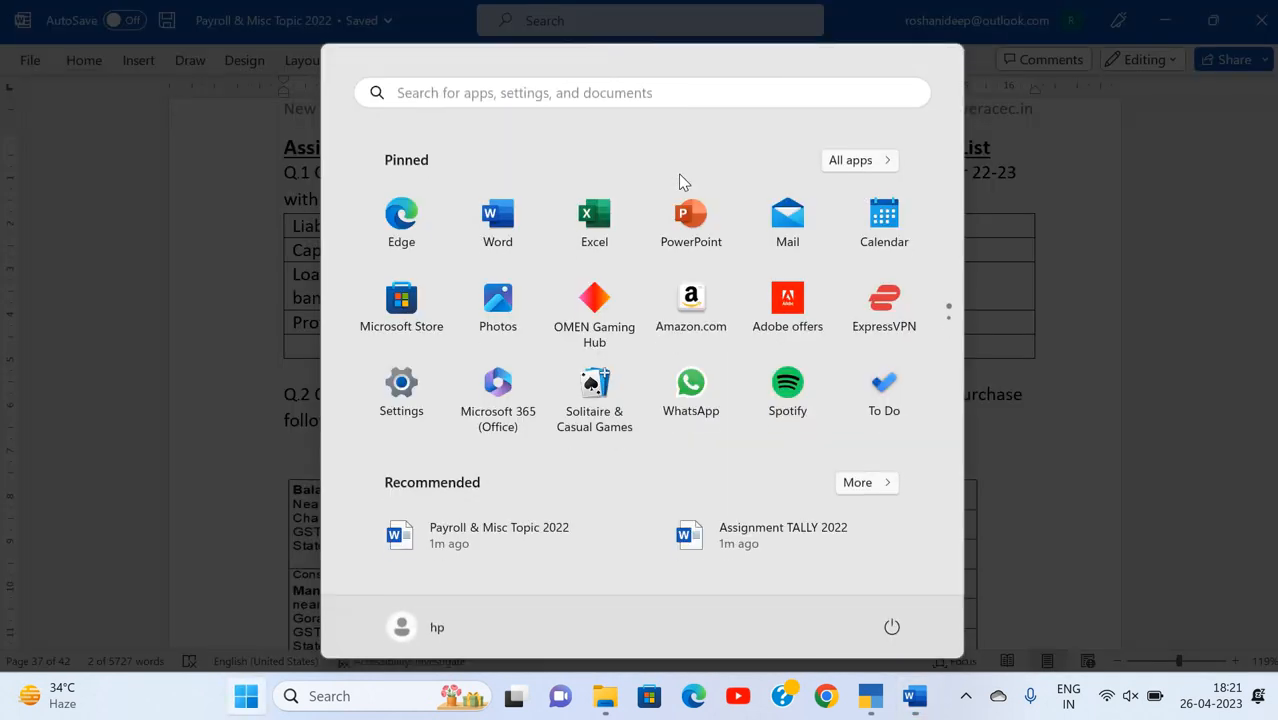
type("tall")
key("Return")
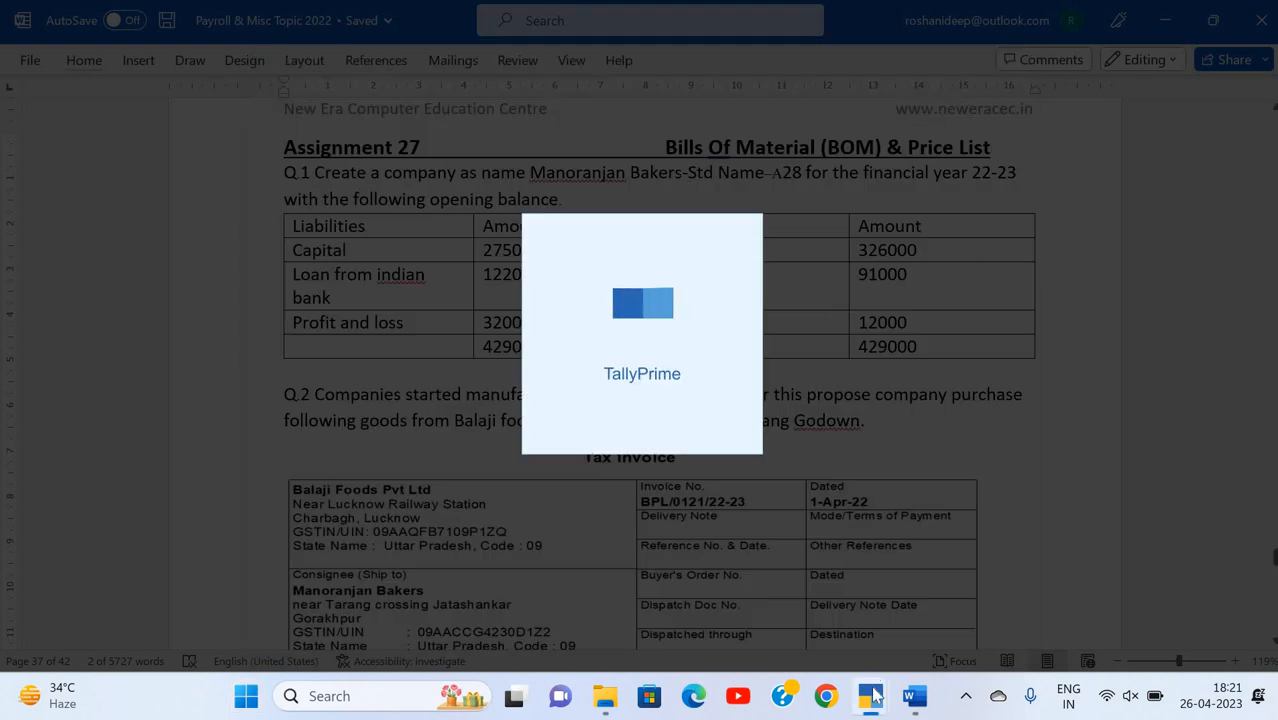
mouse_move(870, 688)
left_click(841, 621)
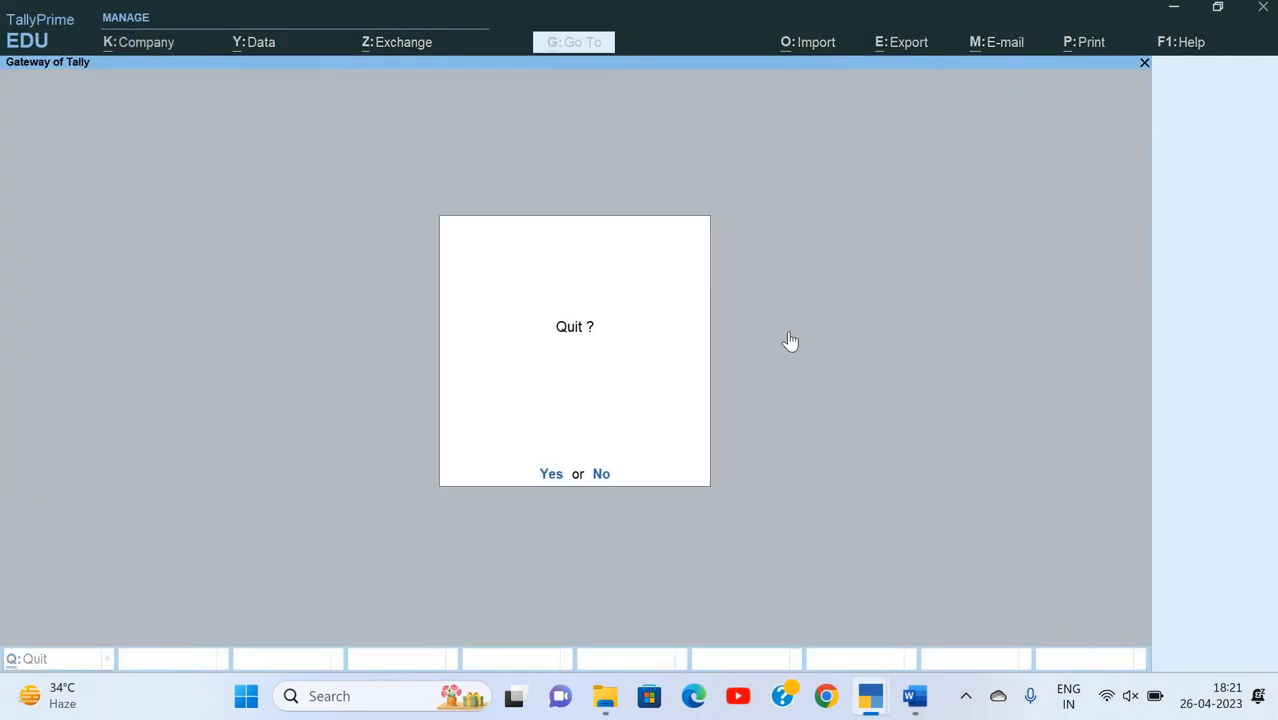
Step: Dismiss the quit prompt and start creating a new company from the company list
key("Escape")
key("Up")
key("Up")
key("Up")
key("Up")
key("Up")
key("Up")
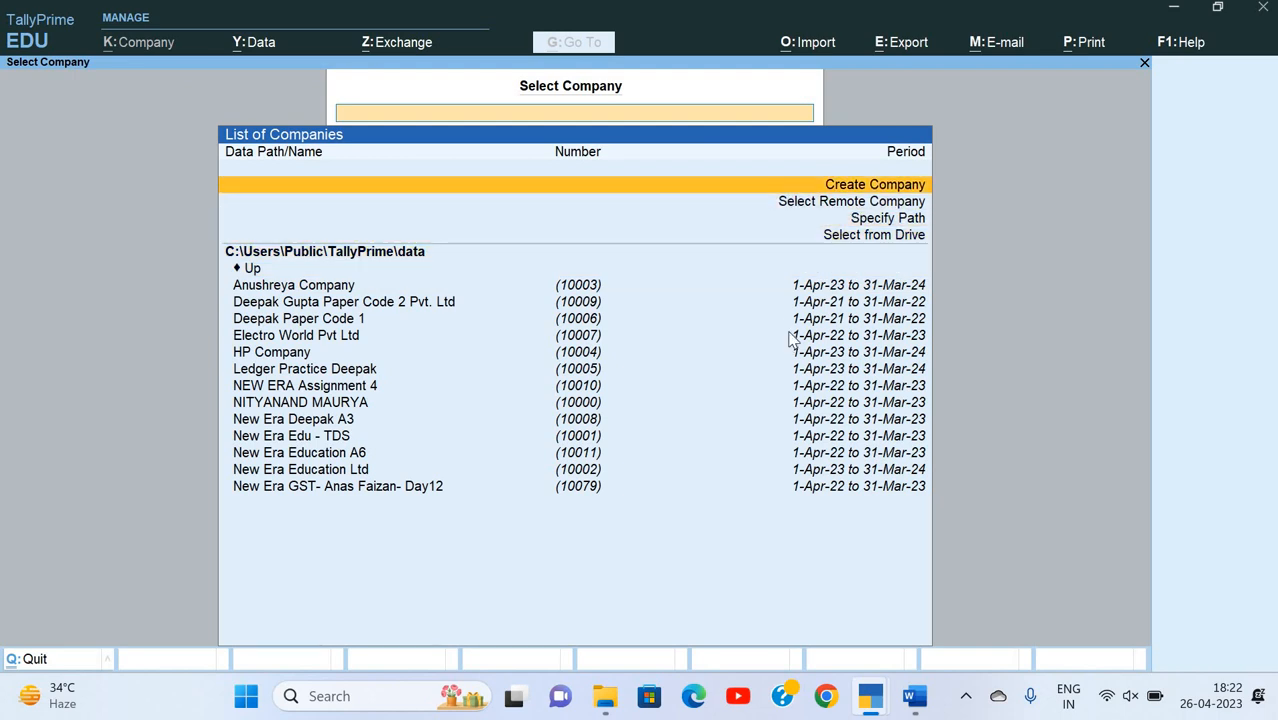
key("Return")
Step: Name the company Manoranjan Bakers A26, use the same mailing name and leave the address blank
type("Manoranjan Bakers")
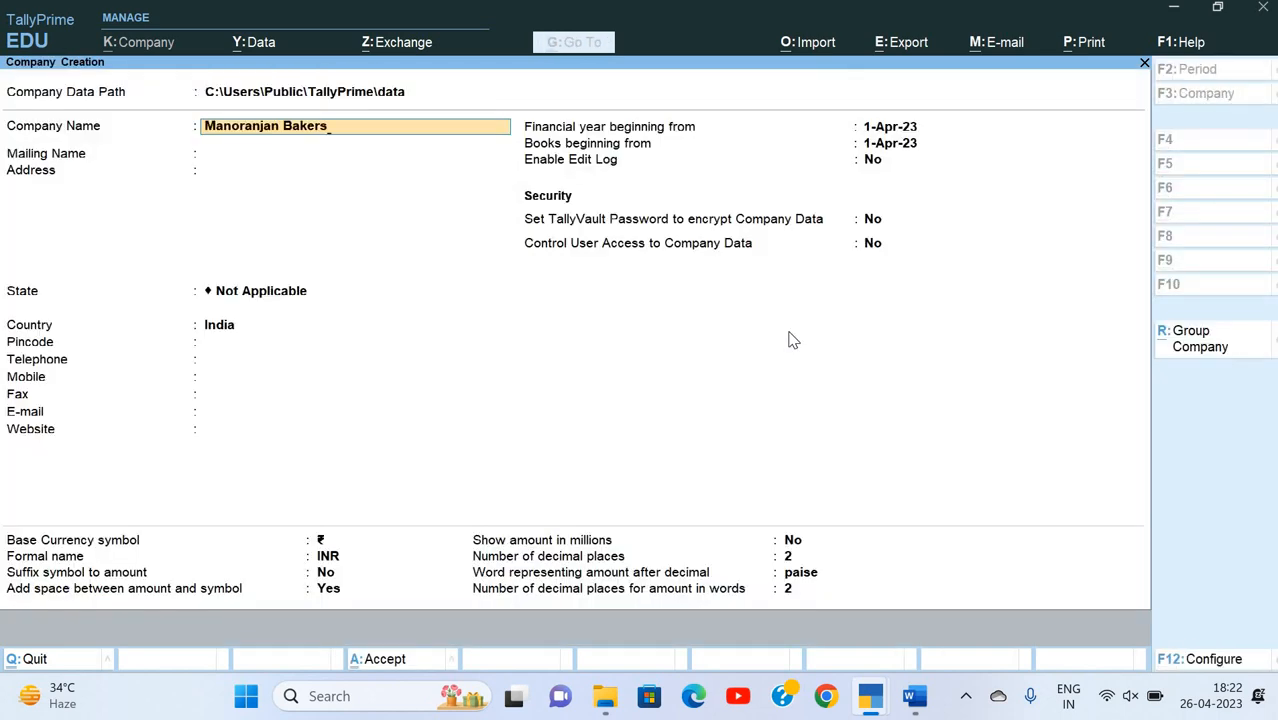
type(" A26")
key("Return")
key("Return")
key("Return")
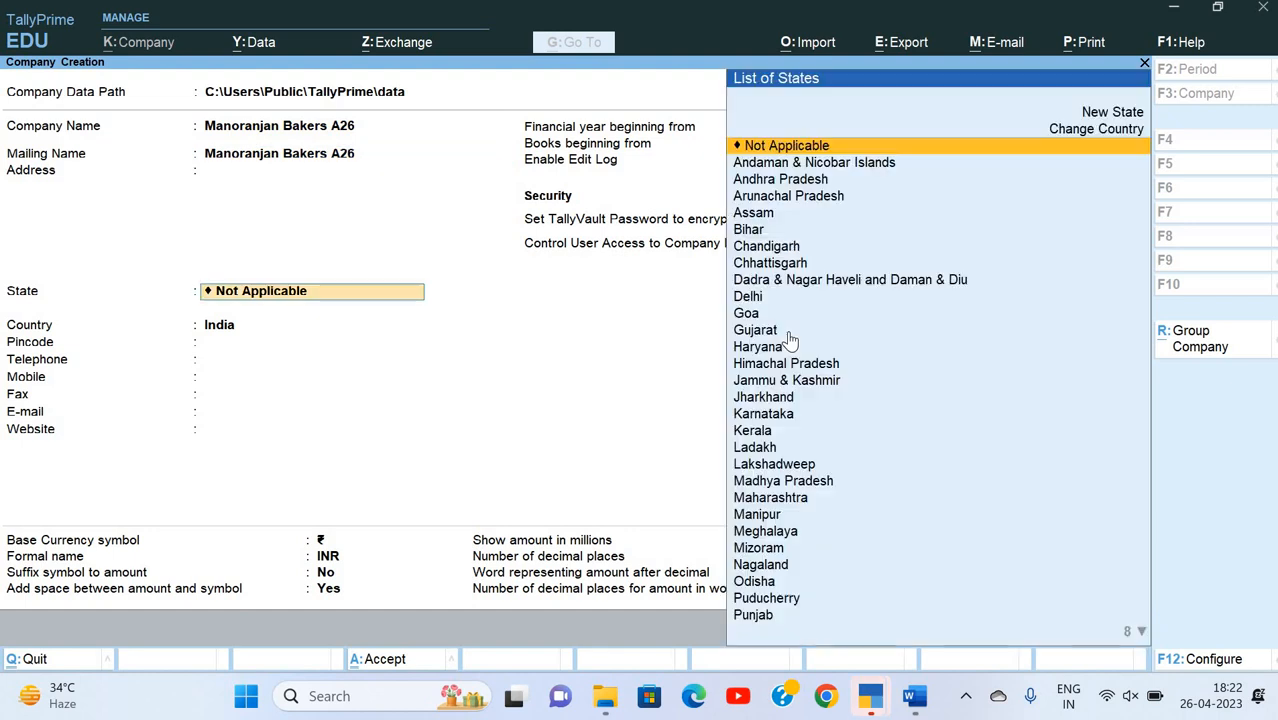
type("U")
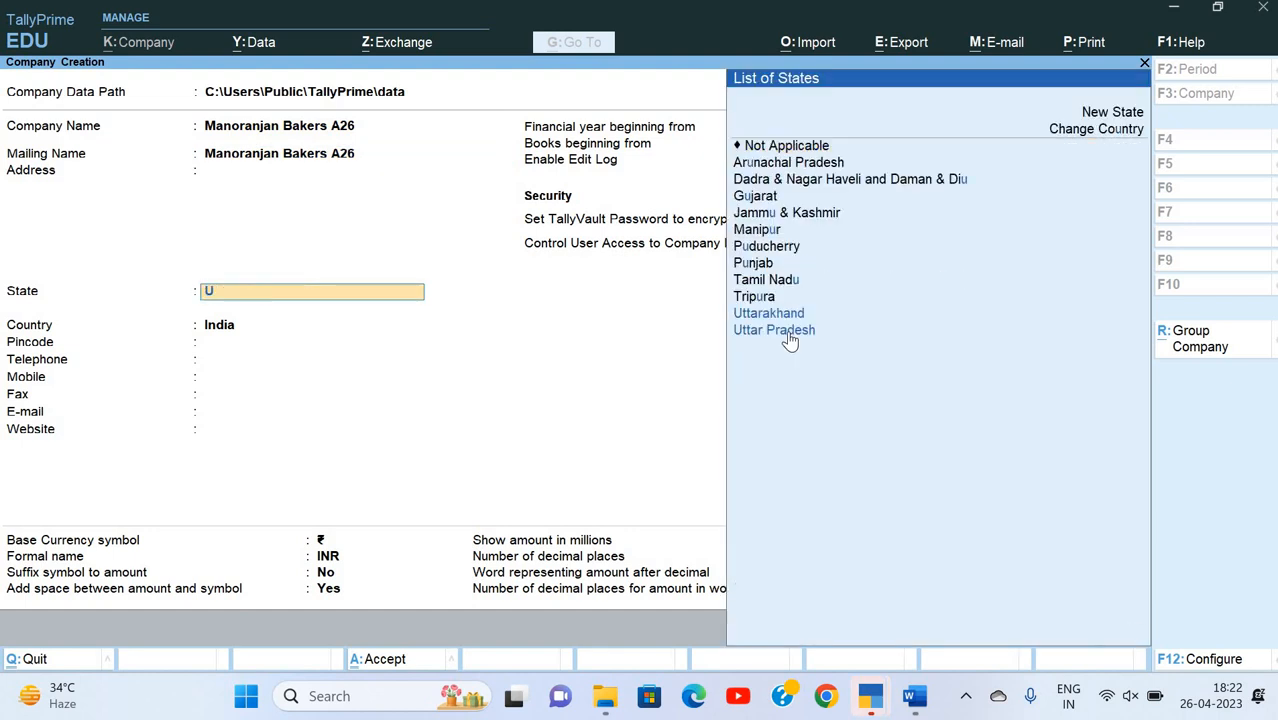
key("BackSpace")
key("BackSpace")
key("BackSpace")
key("BackSpace")
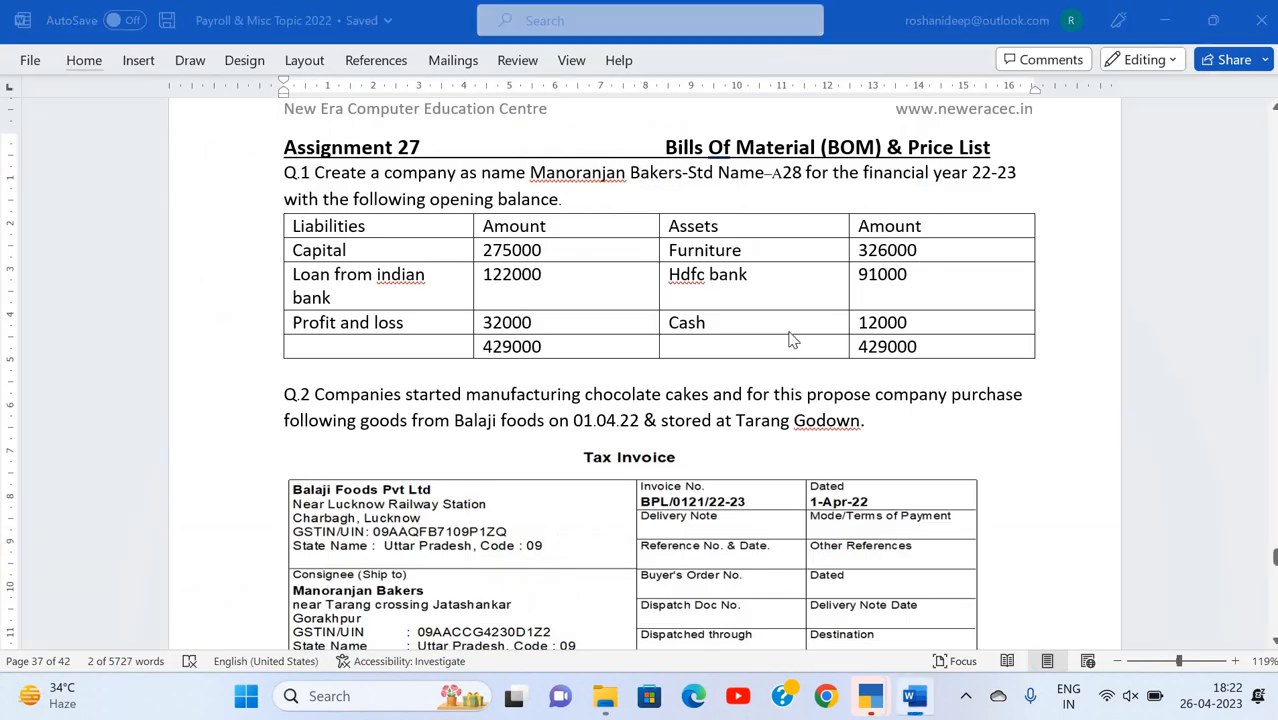
Step: Switch to the Word document and change the Bills of Material heading to Assignment 28
key("alt+Tab")
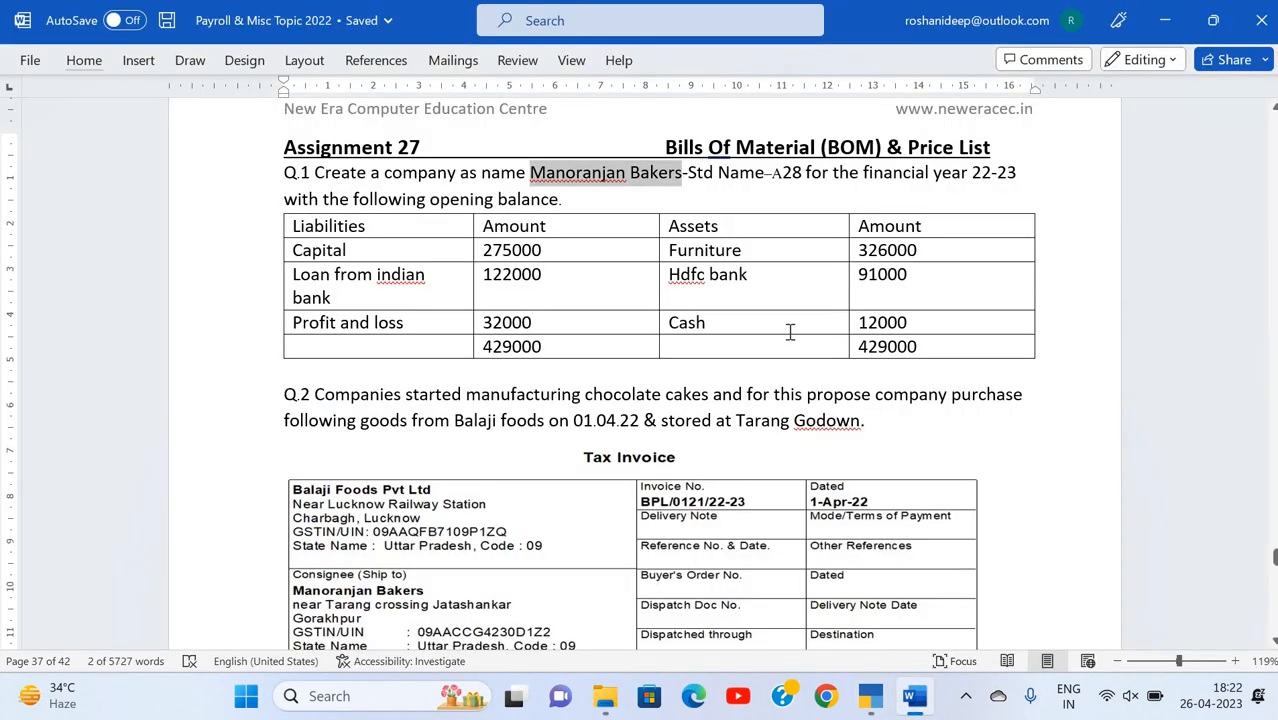
scroll(790, 332, "up", 5)
scroll(790, 332, "up", 5)
scroll(730, 325, "down", 8)
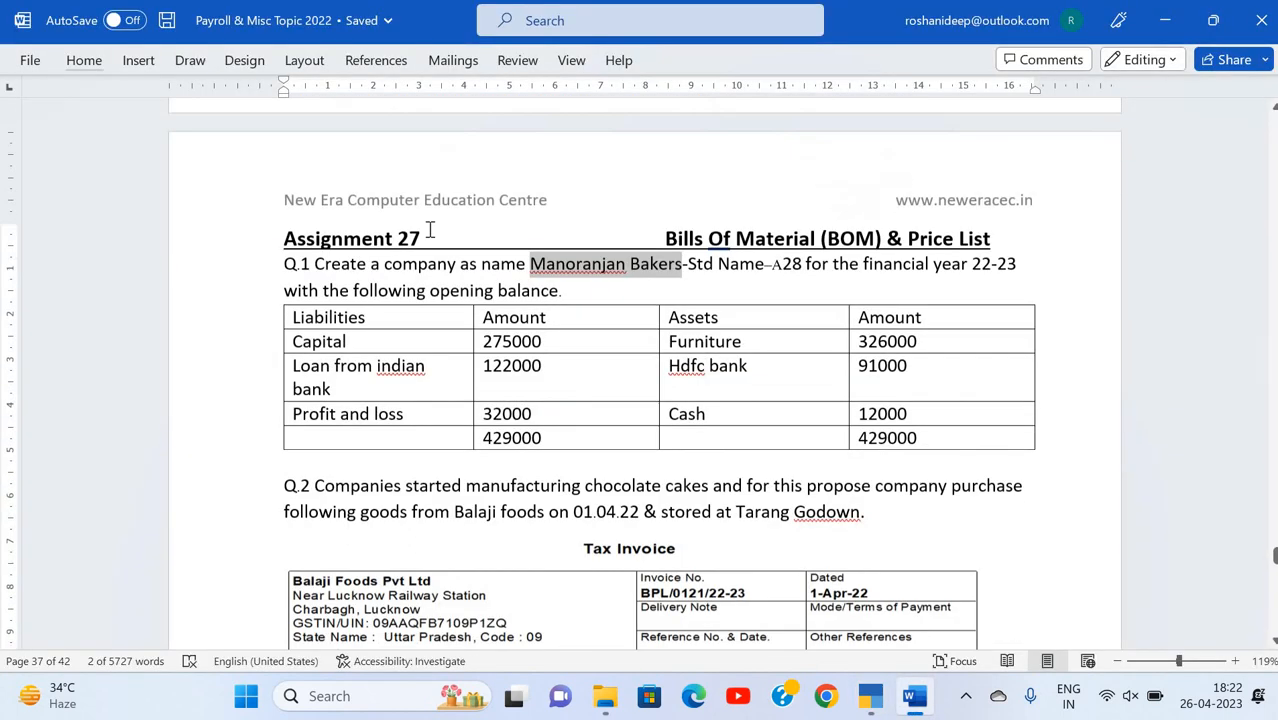
left_click(425, 229)
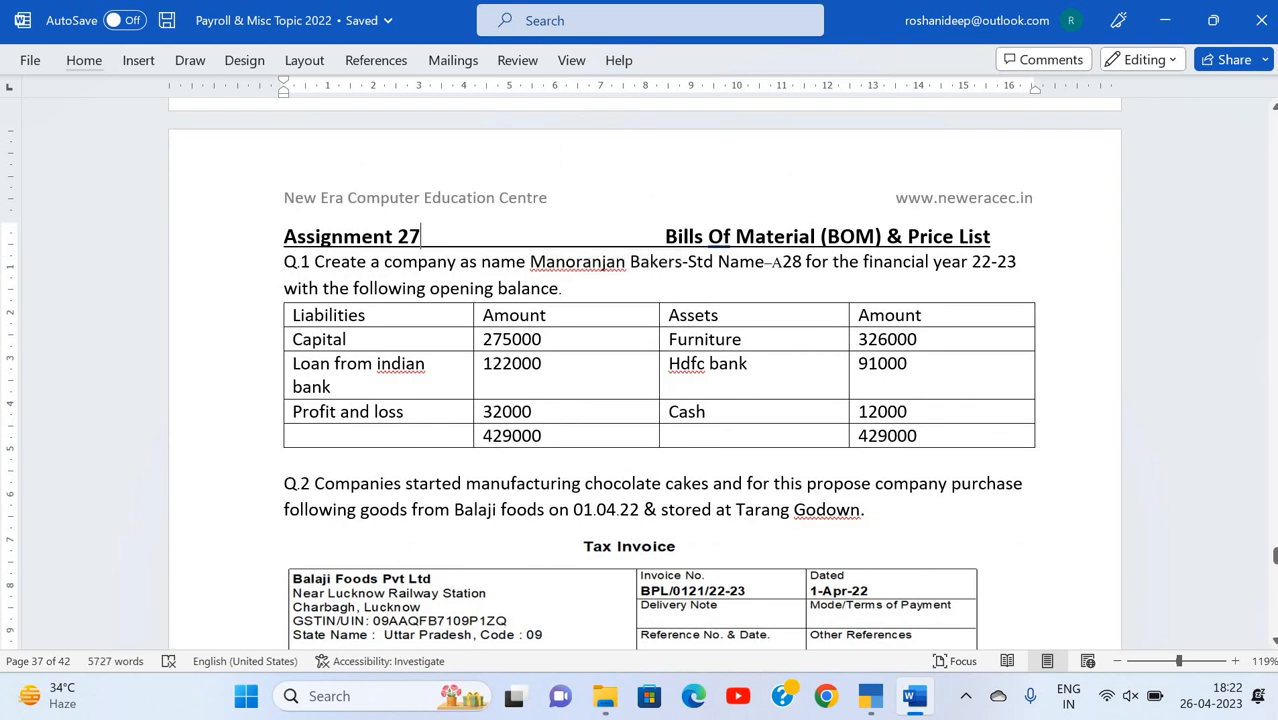
key("BackSpace")
type("8")
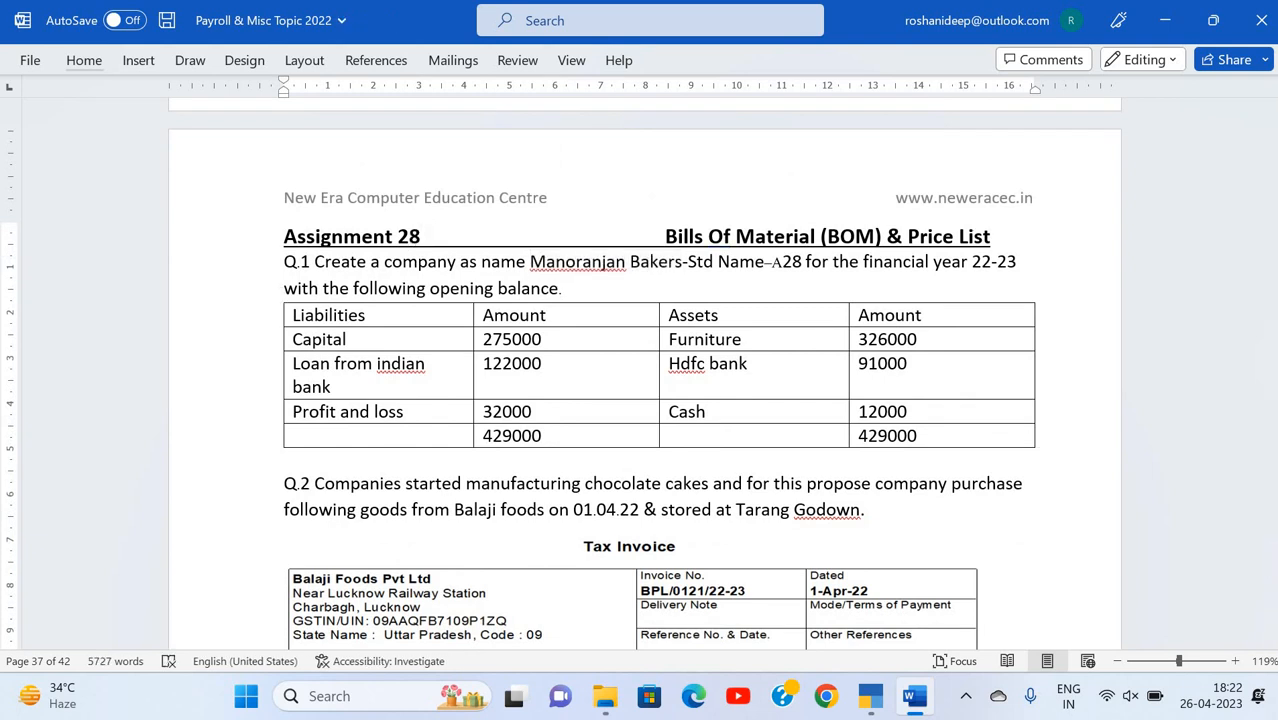
Step: Switch to TallyPrime and change the company name to Manoranjan Bakers A27, with the same mailing name
key("alt+Tab")
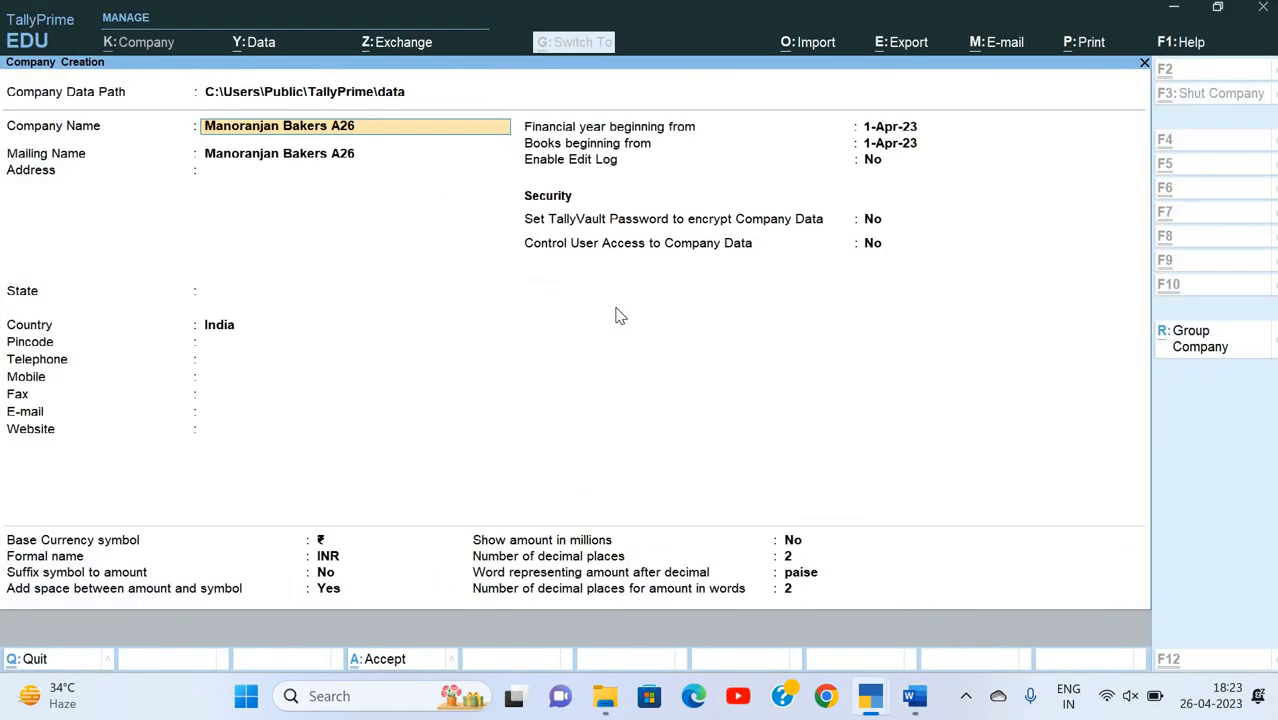
key("BackSpace")
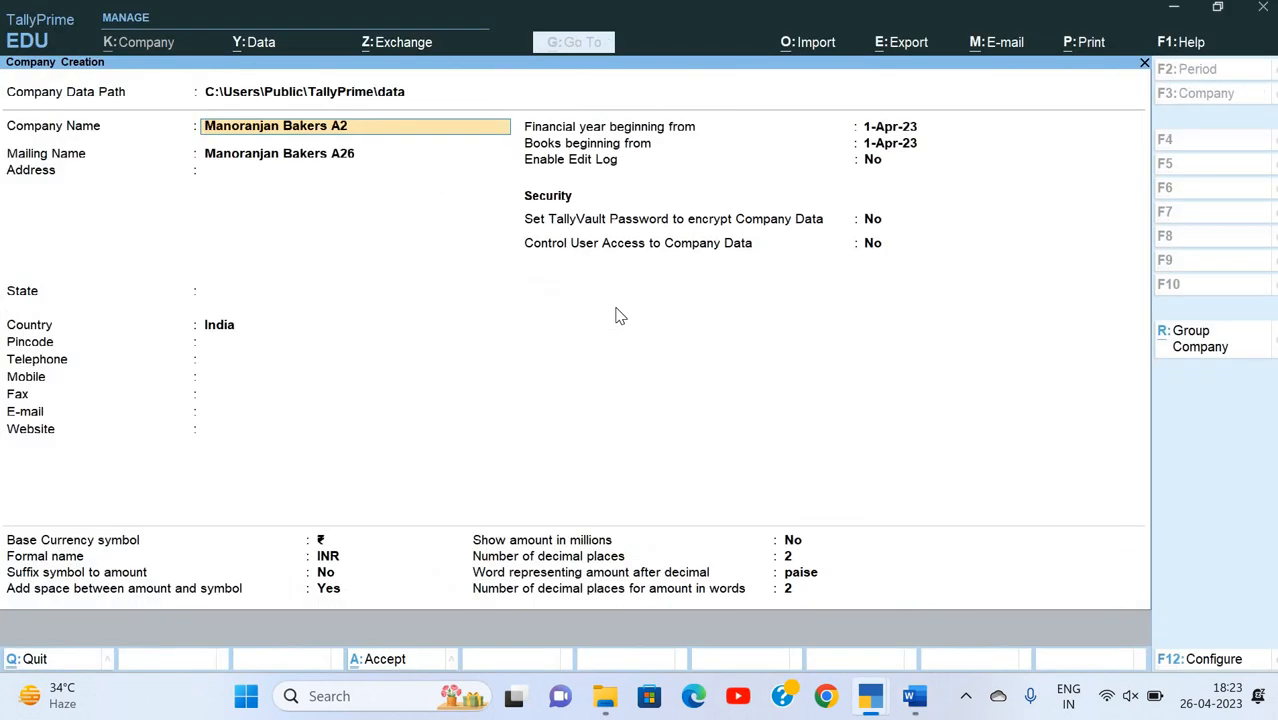
type("7")
key("Return")
key("Return")
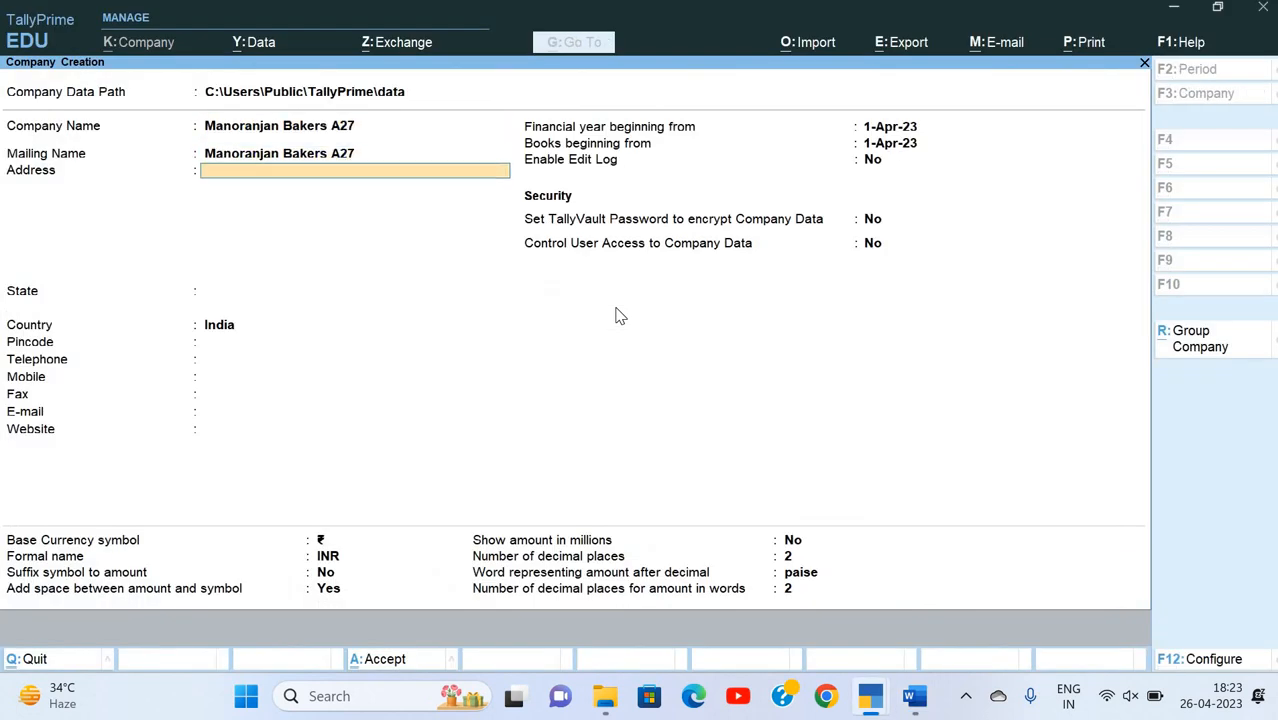
Step: Look up the consignee address on the Word tax invoice and enter its first line in TallyPrime's company address
key("alt+Tab")
scroll(590, 414, "down", 5)
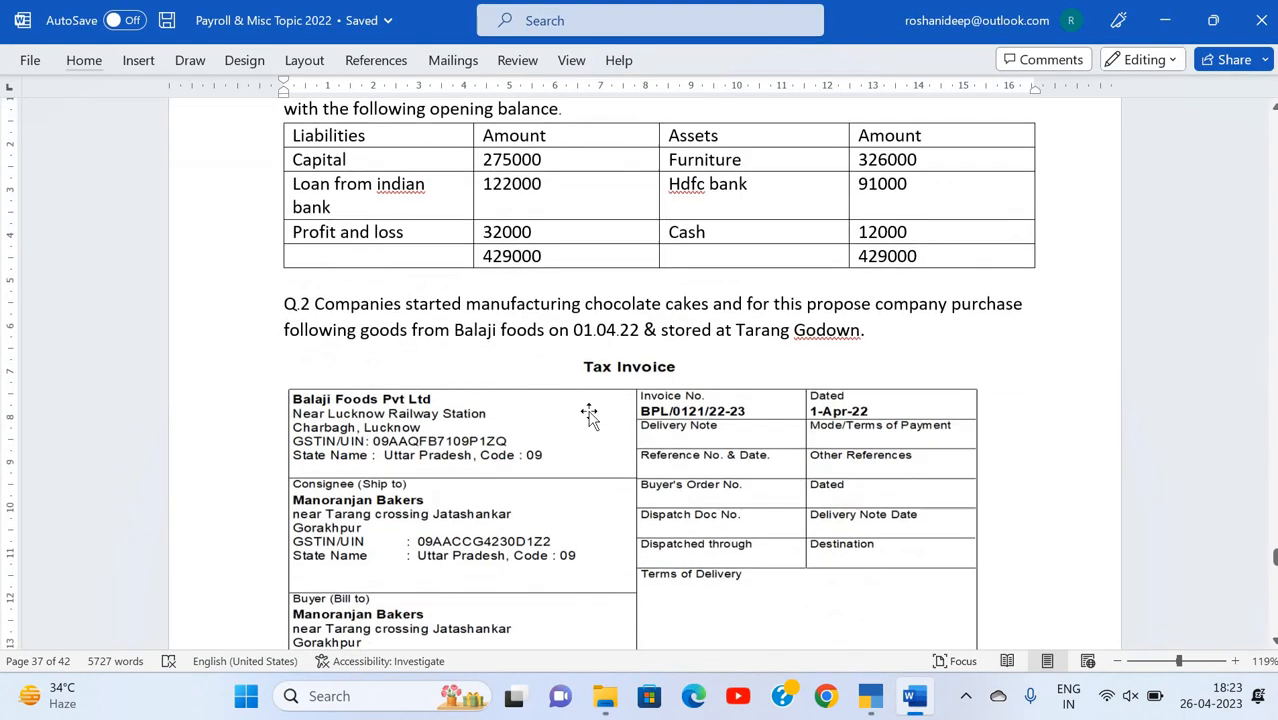
scroll(590, 414, "down", 1)
scroll(590, 414, "up", 3)
scroll(590, 414, "down", 3)
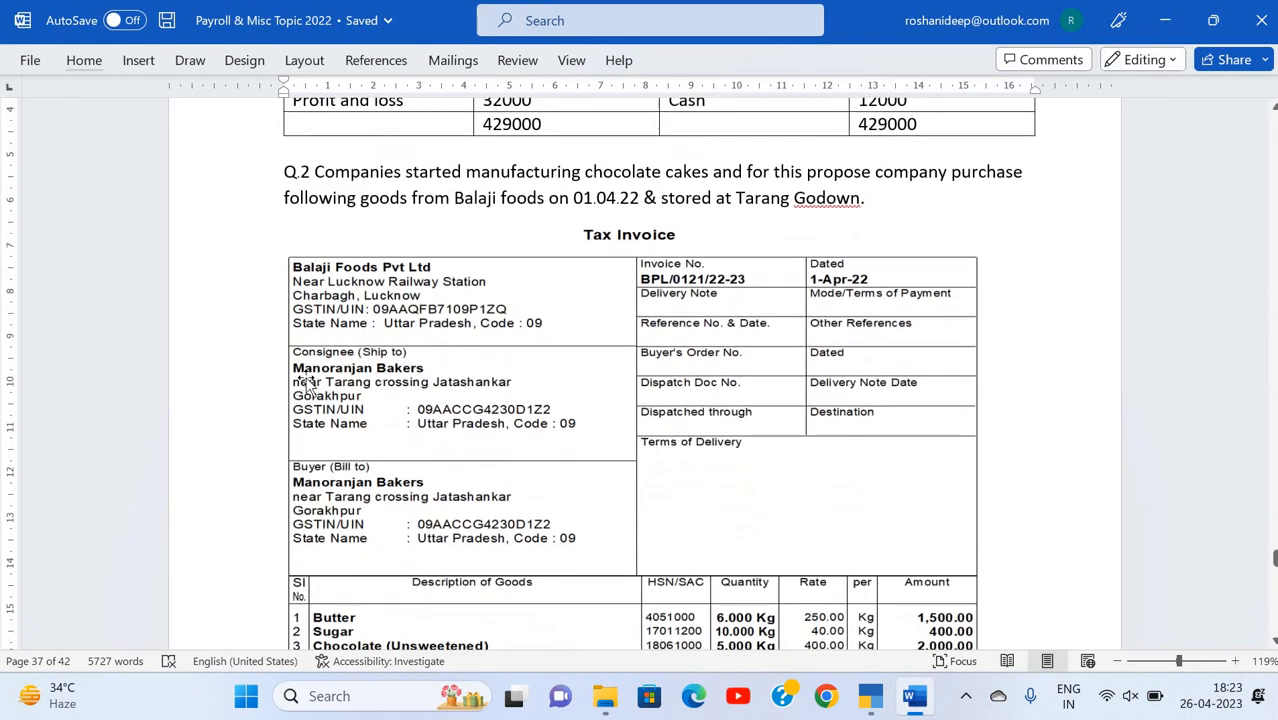
scroll(590, 414, "up", 1)
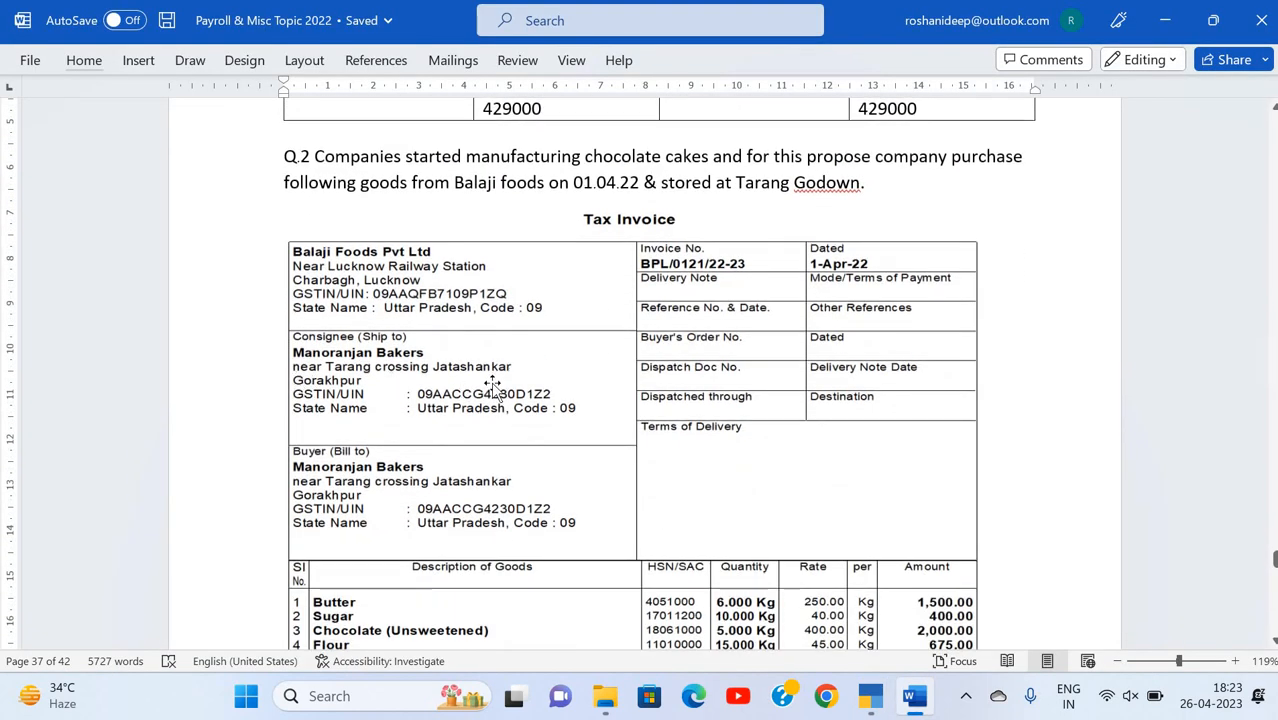
key("alt+Tab")
type("Ne")
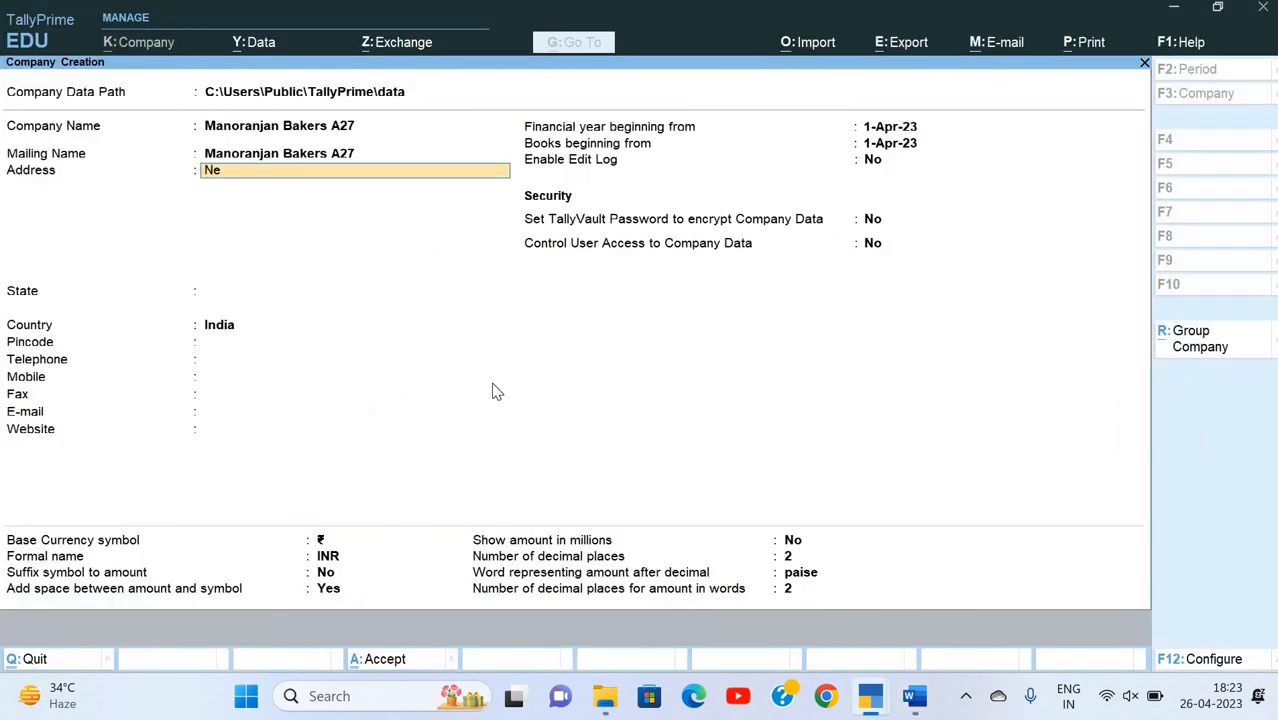
type("ar Tarang Crossing")
key("Return")
Step: Enter the locality and city from the tax invoice as the second line of the company address
type("Jata")
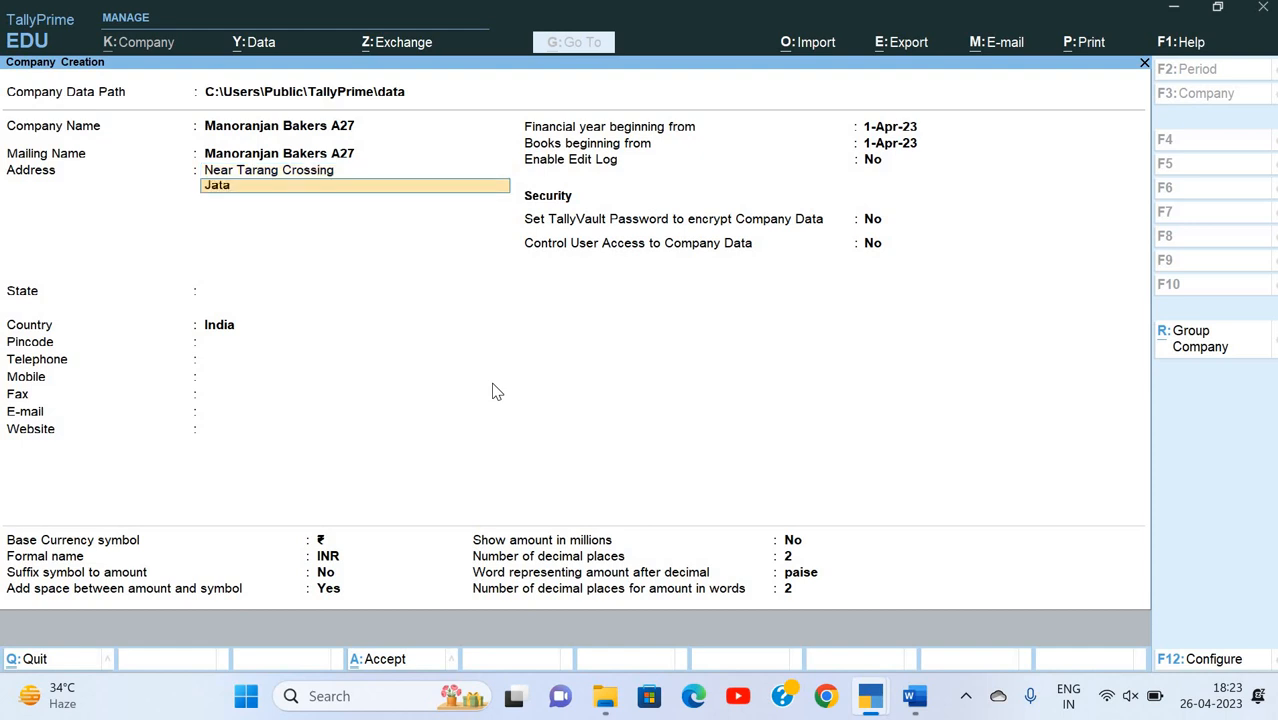
type("shank")
key("alt+Tab")
type("ar")
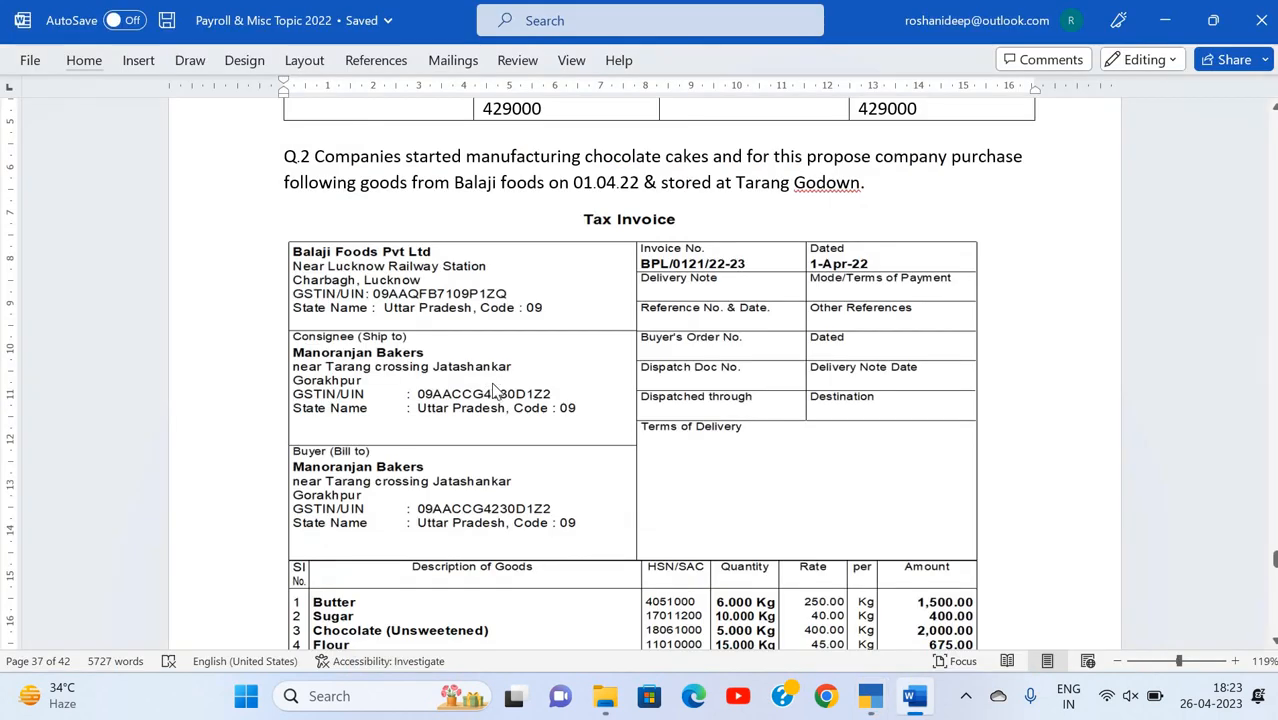
key("alt+Tab")
type(", Gorakhpur")
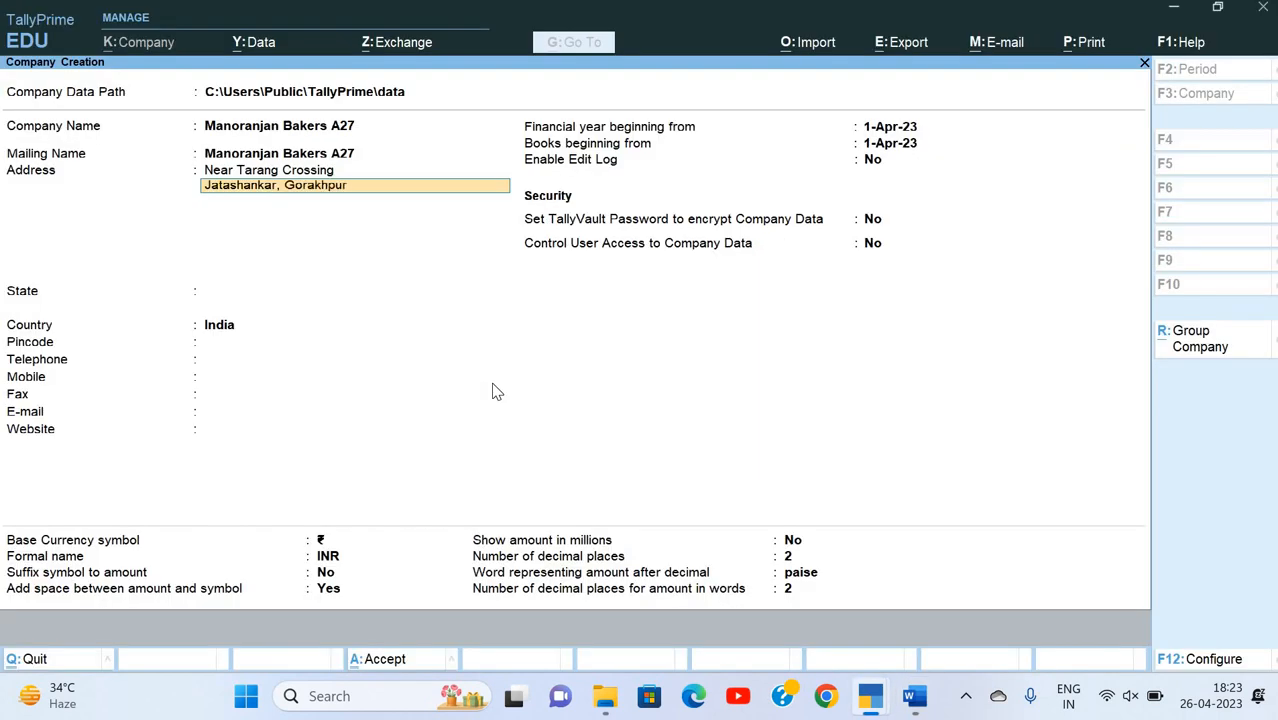
key("Return")
Step: Set the company's state to Uttar Pradesh, keeping India as the country
key("Return")
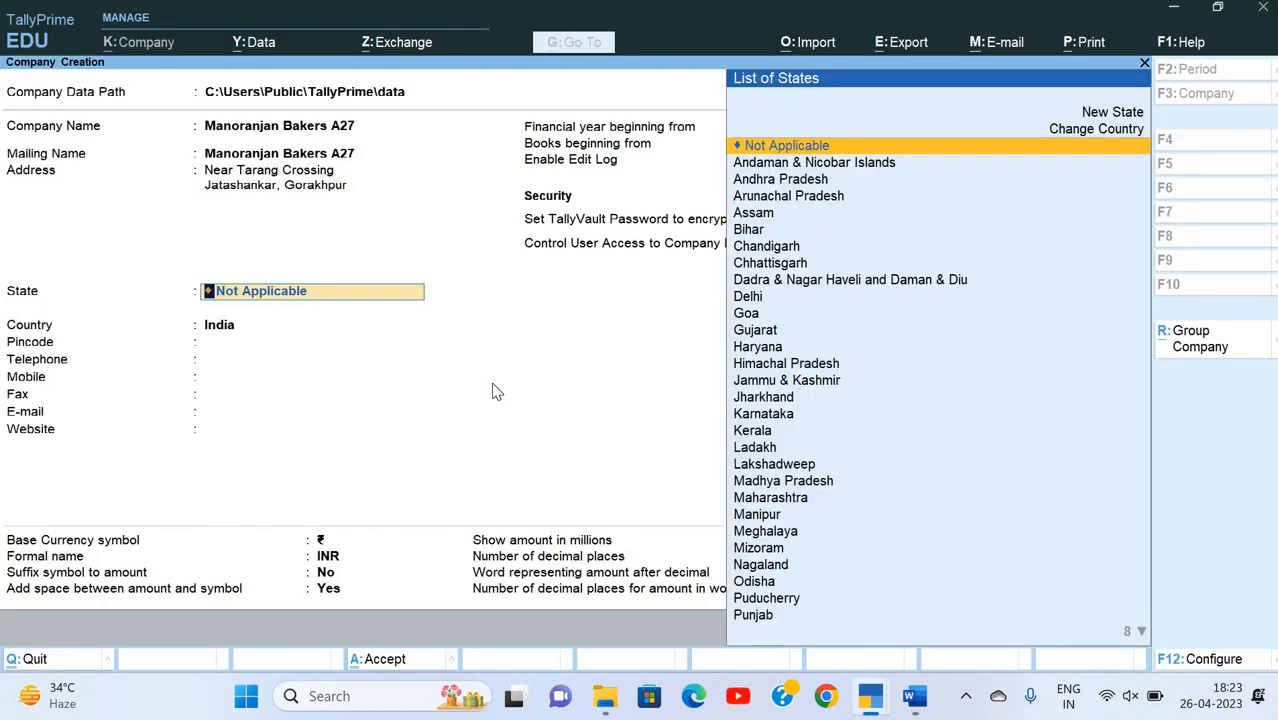
key("BackSpace")
key("Return")
key("Return")
key("Return")
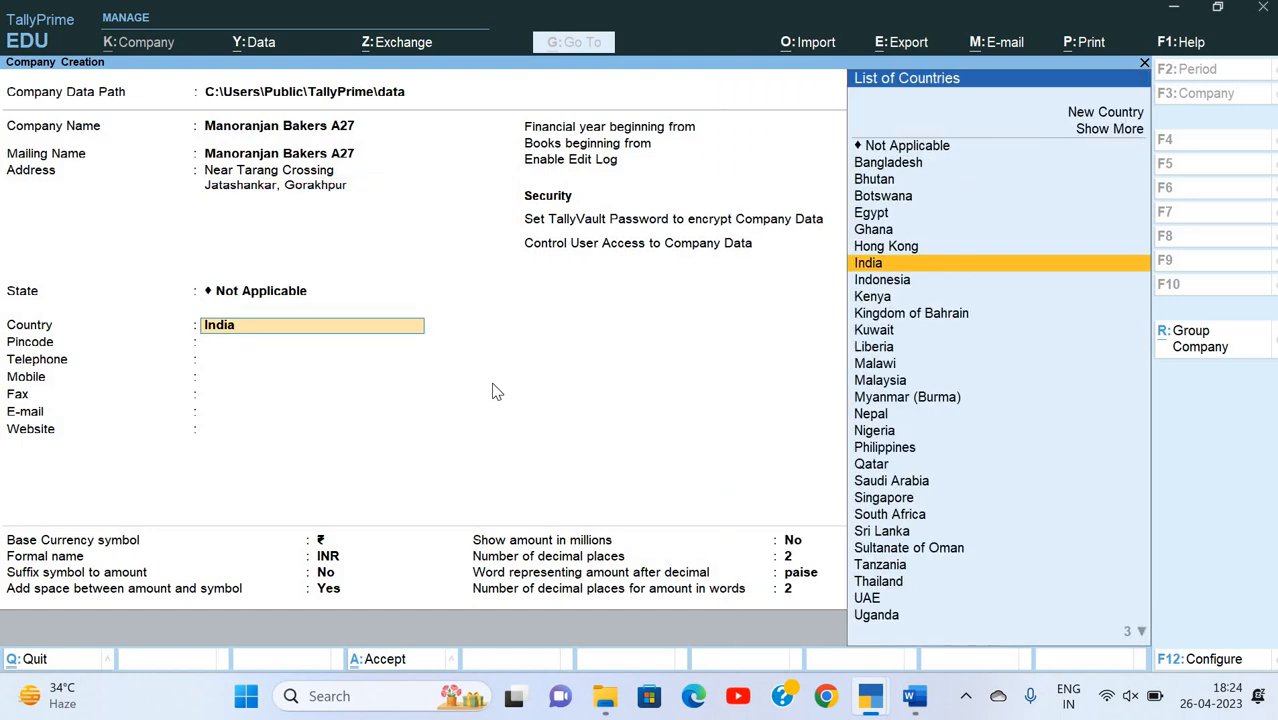
key("BackSpace")
type("Ut")
key("Down")
key("Down")
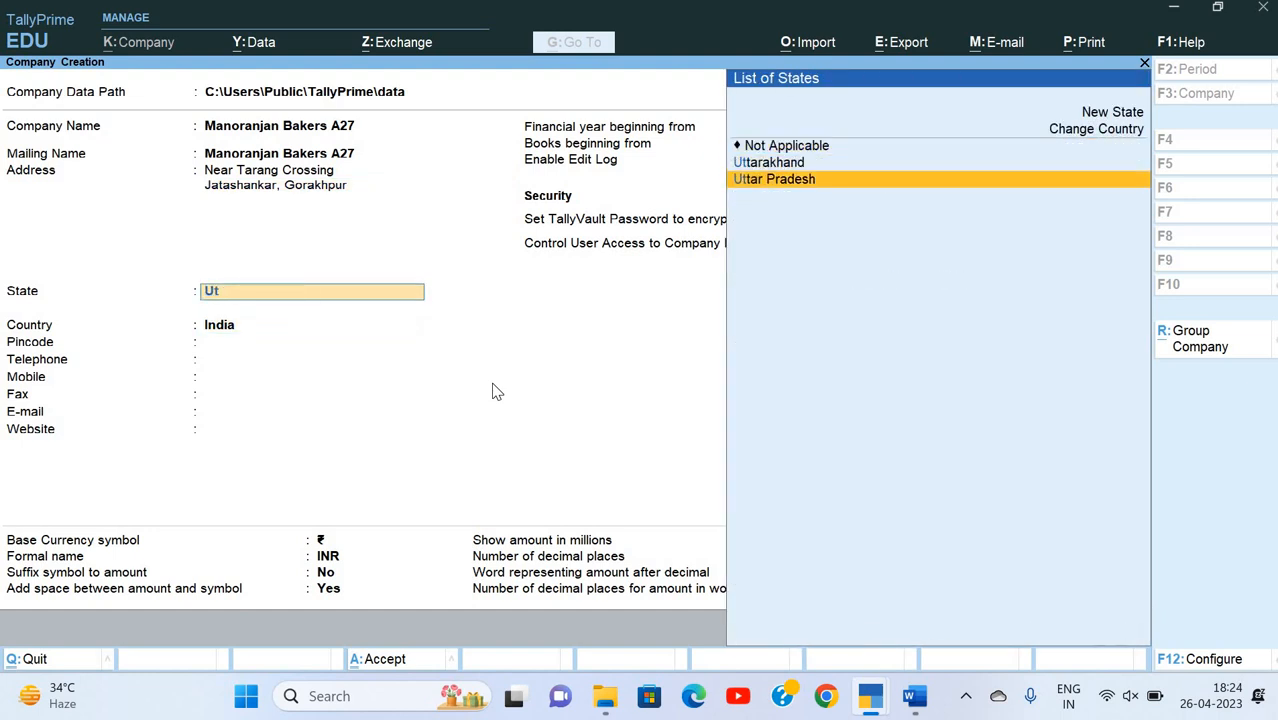
key("Return")
Step: Check the Word invoice for contact details, then enter the company's pincode in TallyPrime, leaving telephone, mobile, fax, e-mail and website blank
key("alt+Tab")
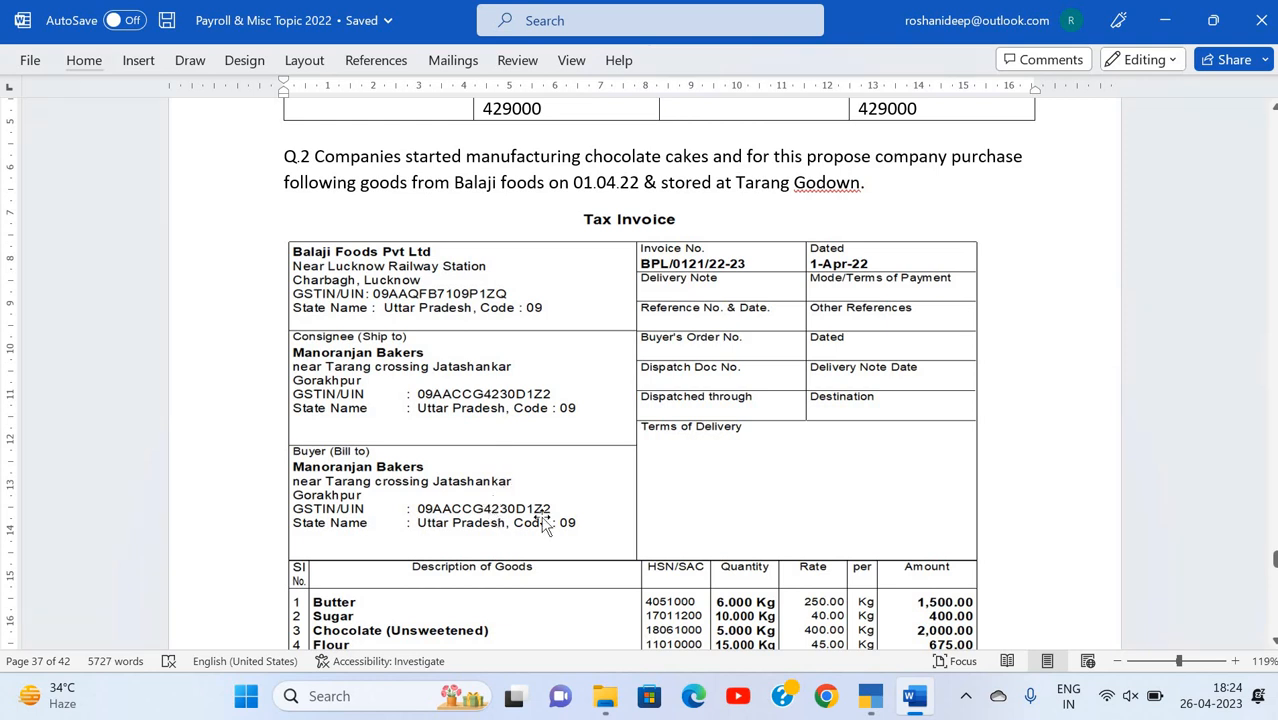
key("alt+Tab")
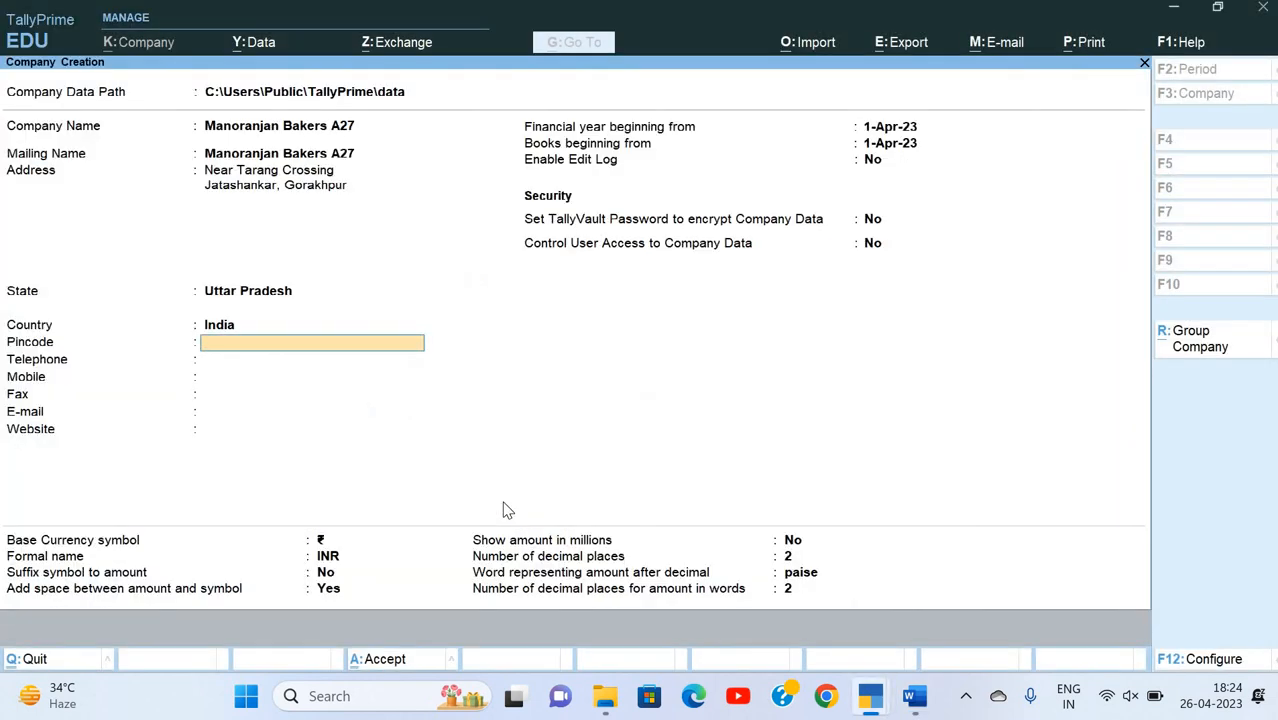
type("273001")
key("Return")
key("Return")
key("Return")
key("Return")
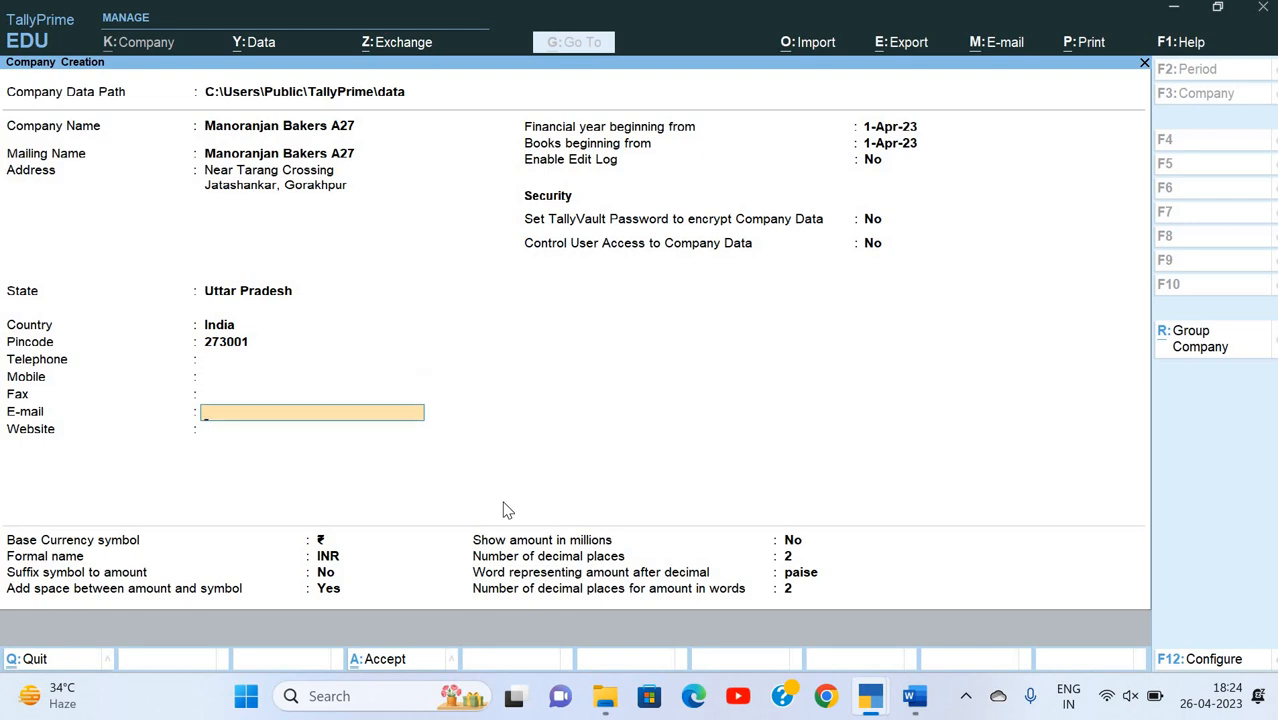
key("Return")
key("alt+Tab")
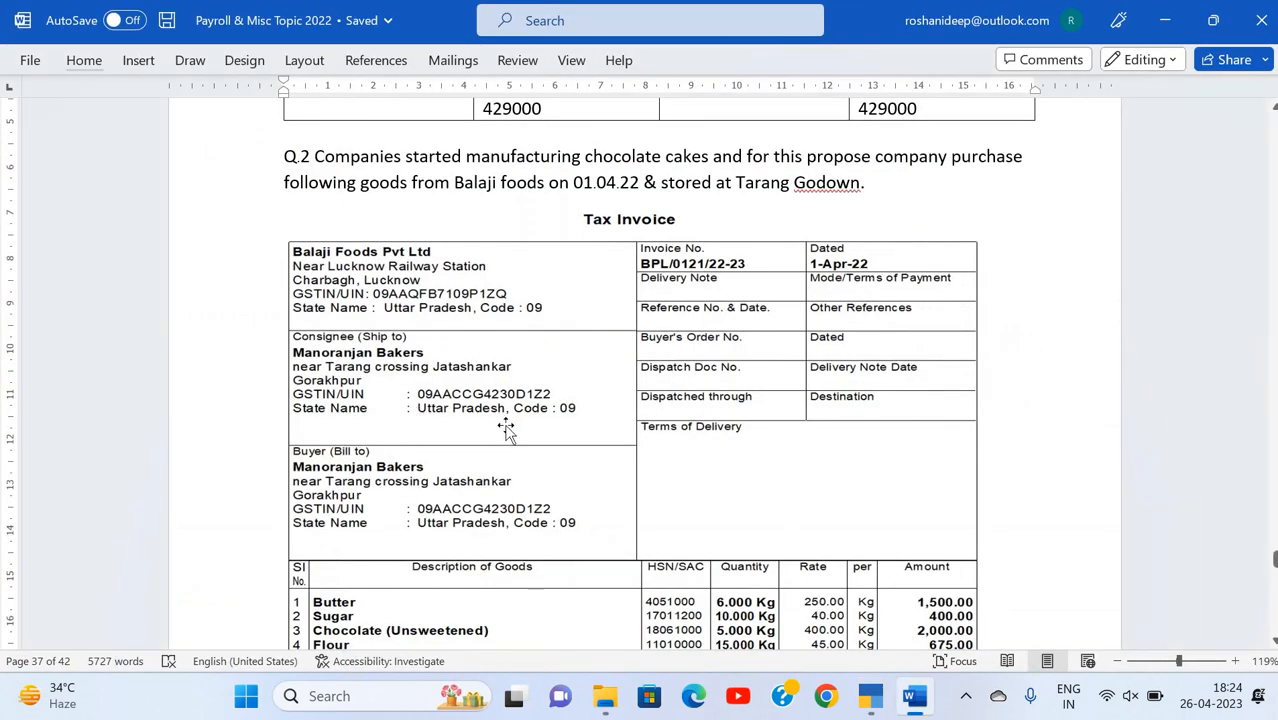
key("alt+Tab")
key("Return")
key("Return")
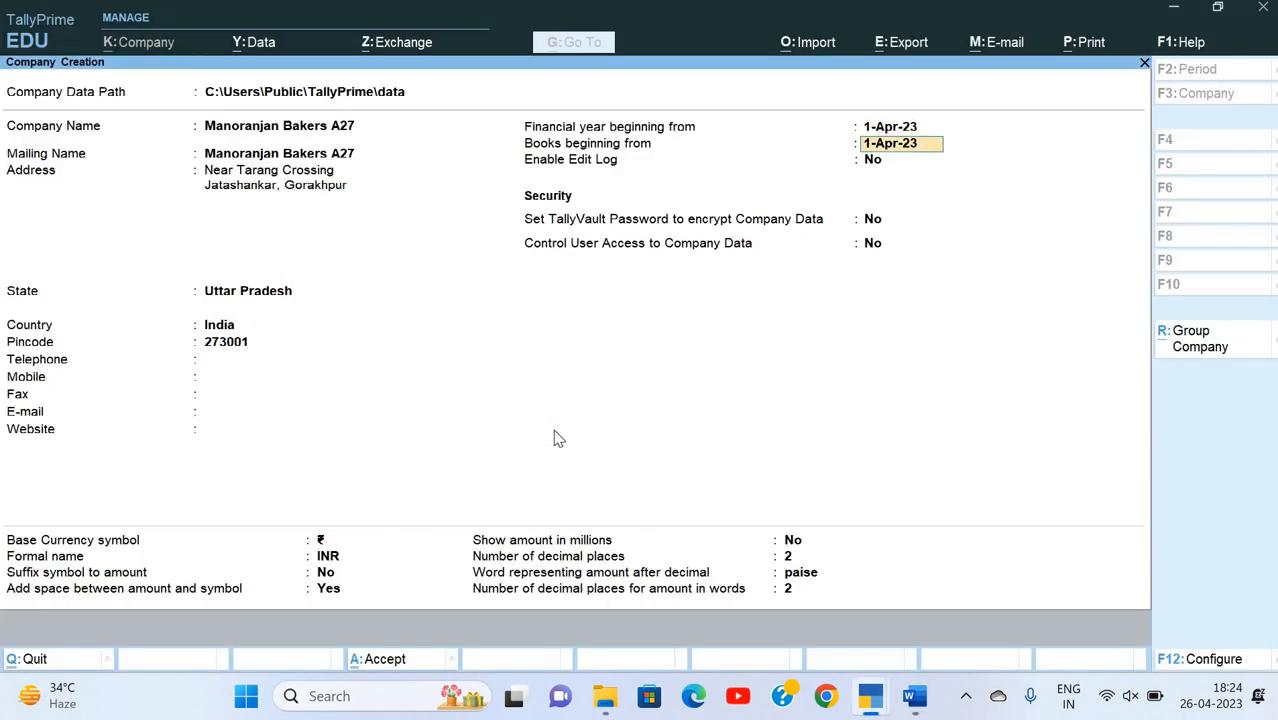
Step: Check the assignment's financial year in Word, then set TallyPrime's financial year and books beginning dates to 1-Apr-22, leaving Edit Log disabled
key("Up")
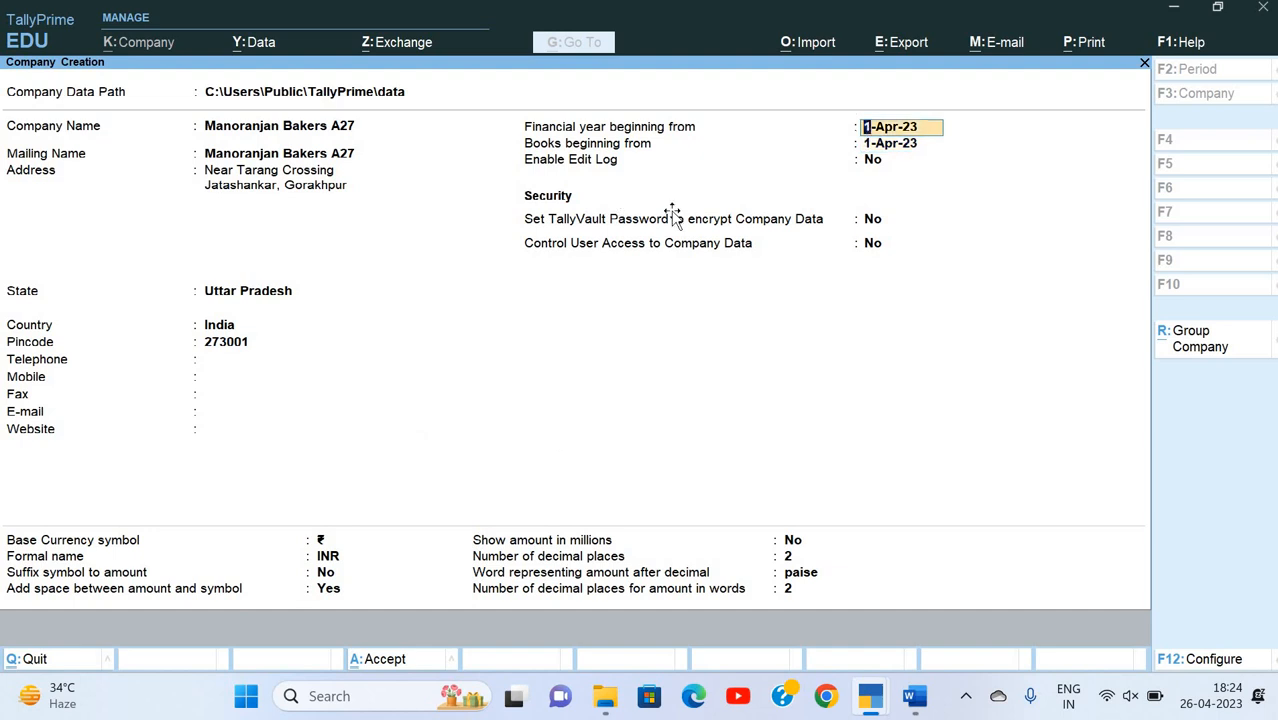
key("alt+Tab")
scroll(673, 212, "up", 1)
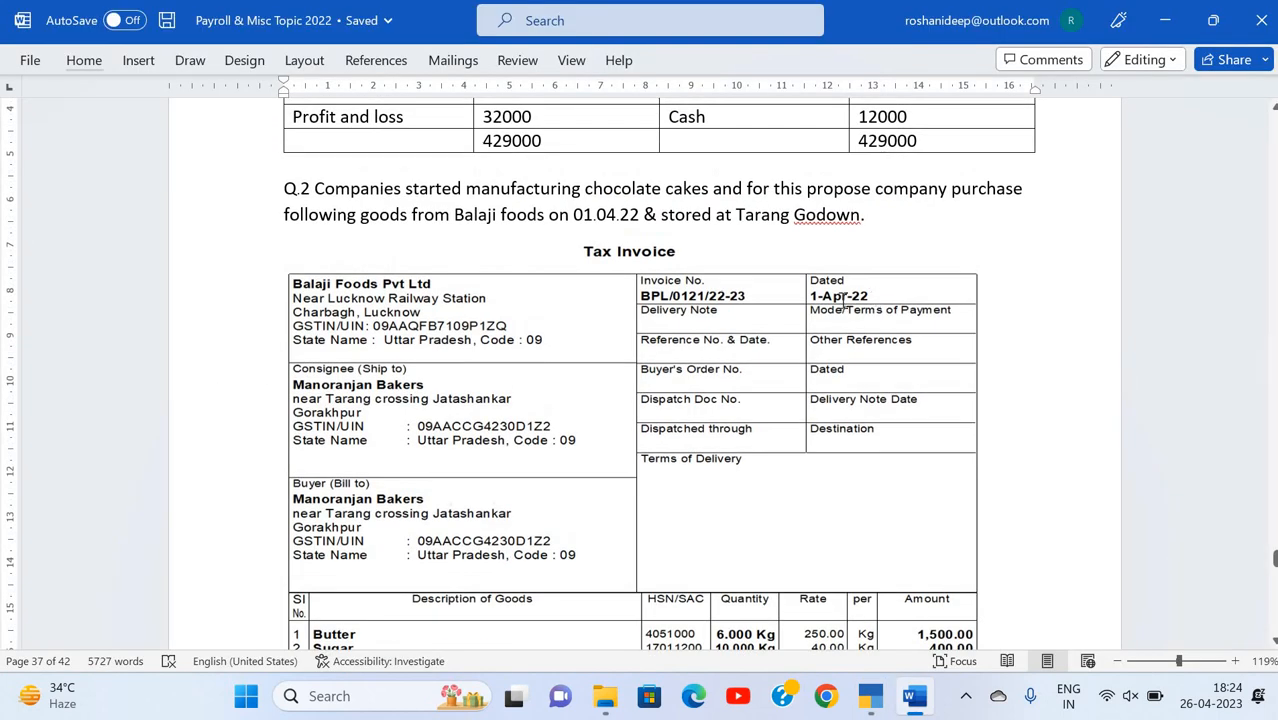
scroll(844, 243, "up", 5)
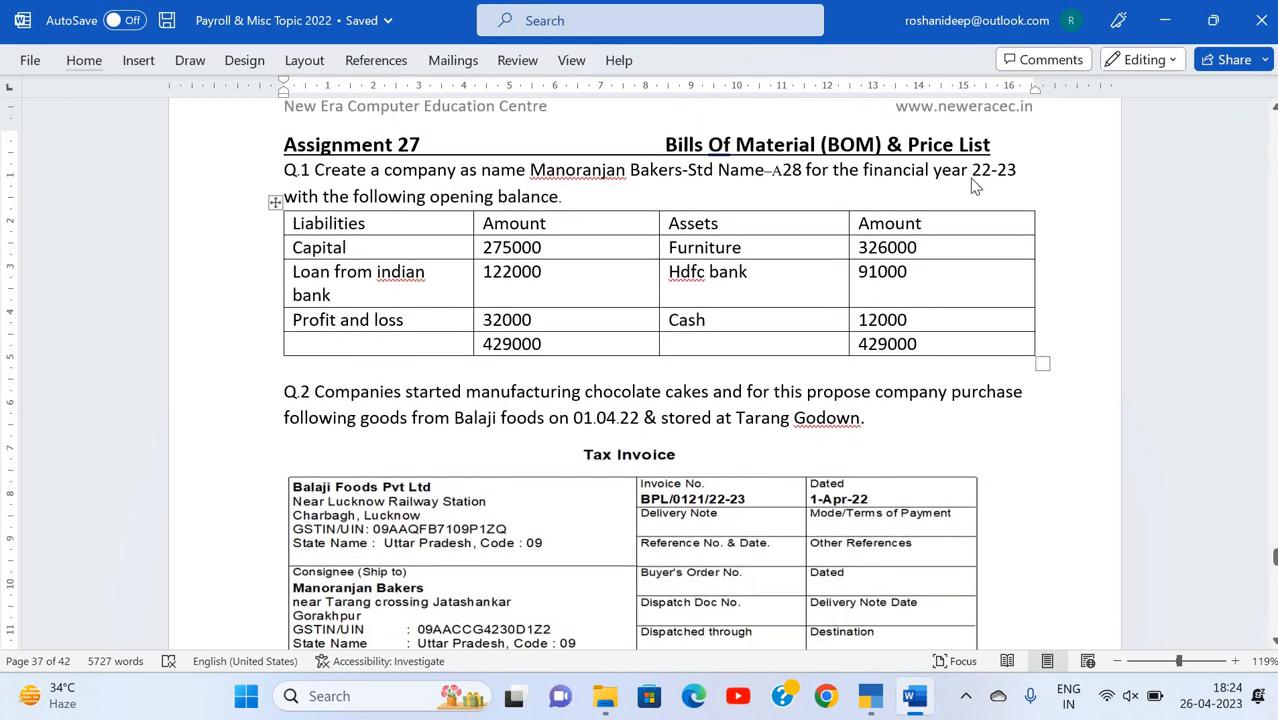
key("alt+Tab")
type("1-4-22")
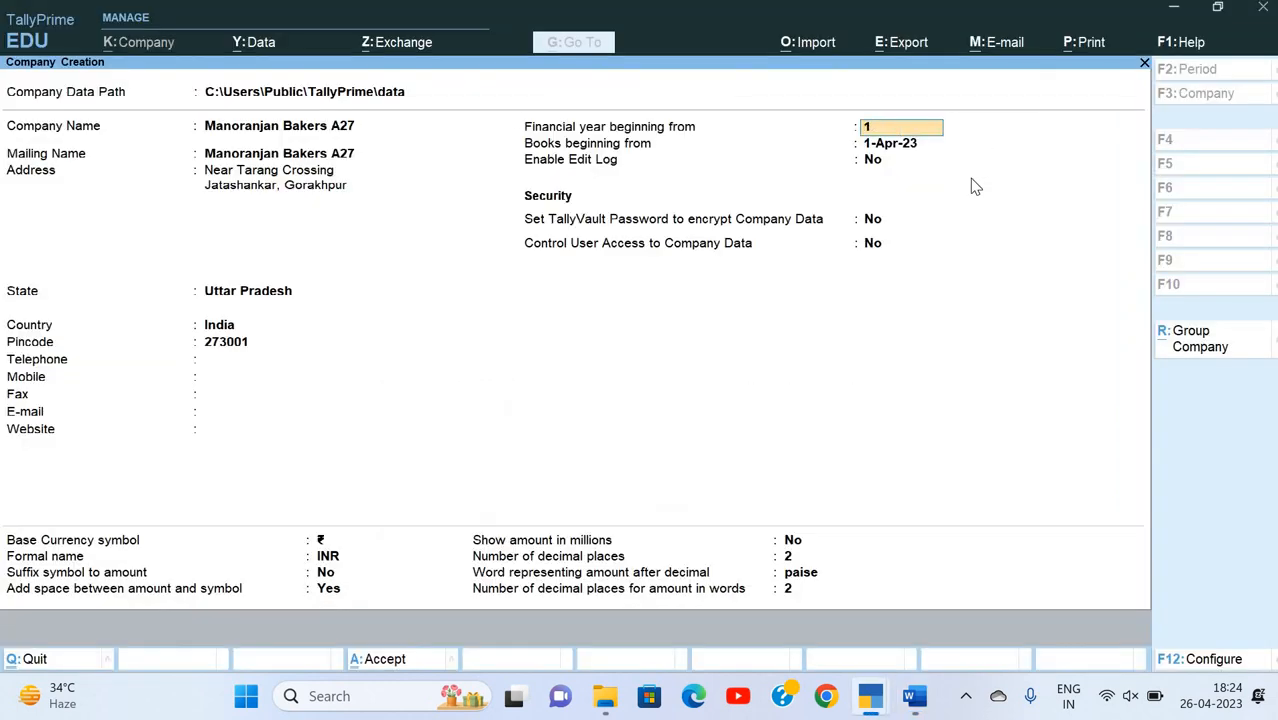
key("Return")
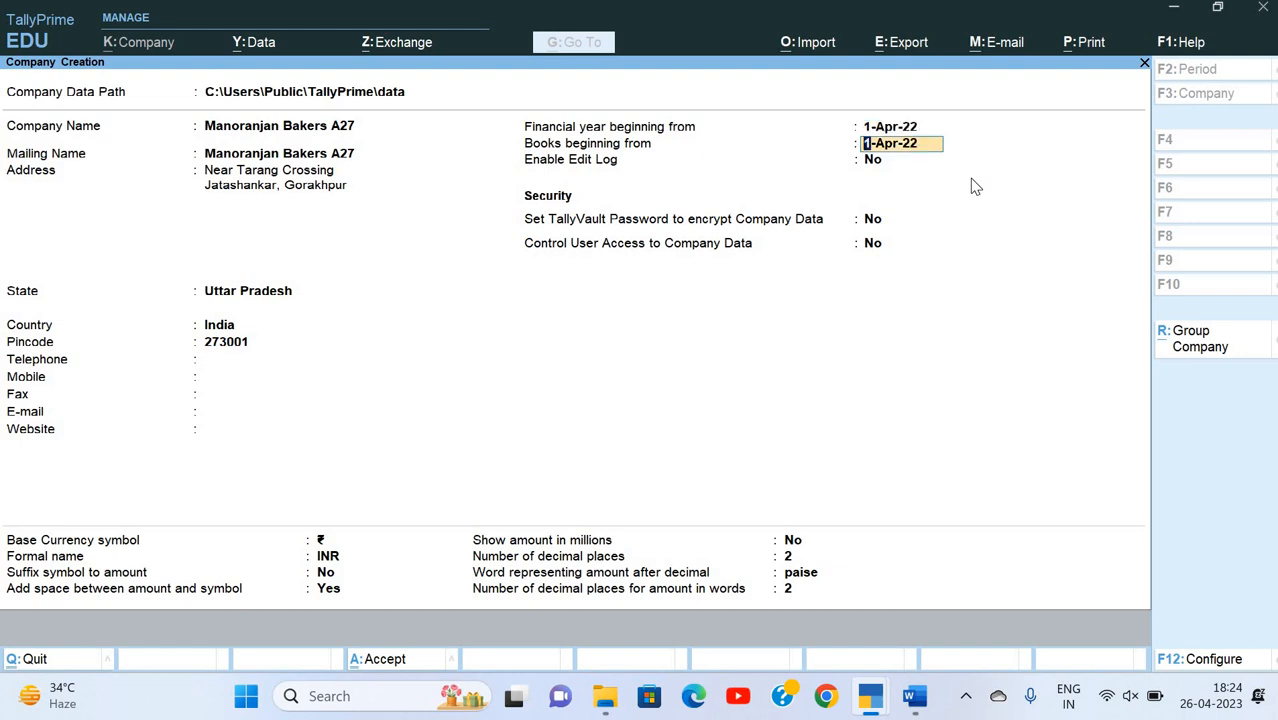
key("Return")
Step: Leave TallyVault and user access control off, keep the INR currency defaults, and accept the company creation
key("Return")
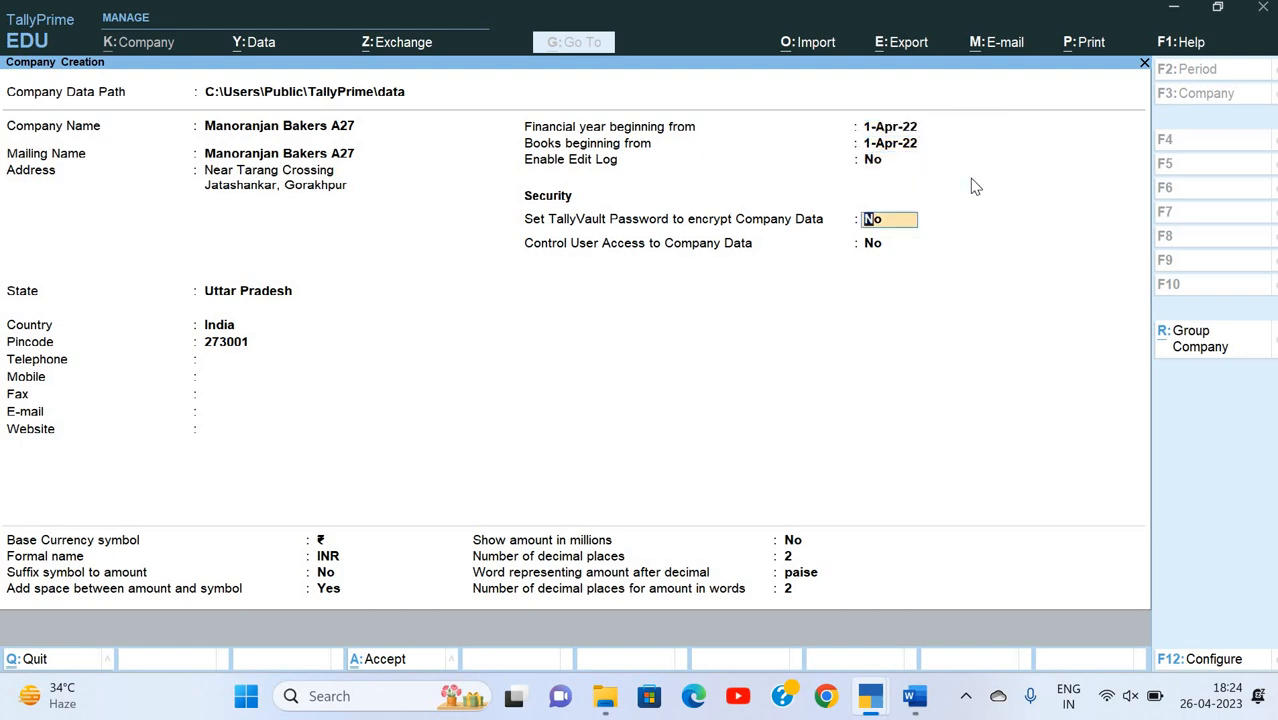
key("Return")
key("Return")
key("Return")
key("Return")
key("Return")
key("Return")
key("Return")
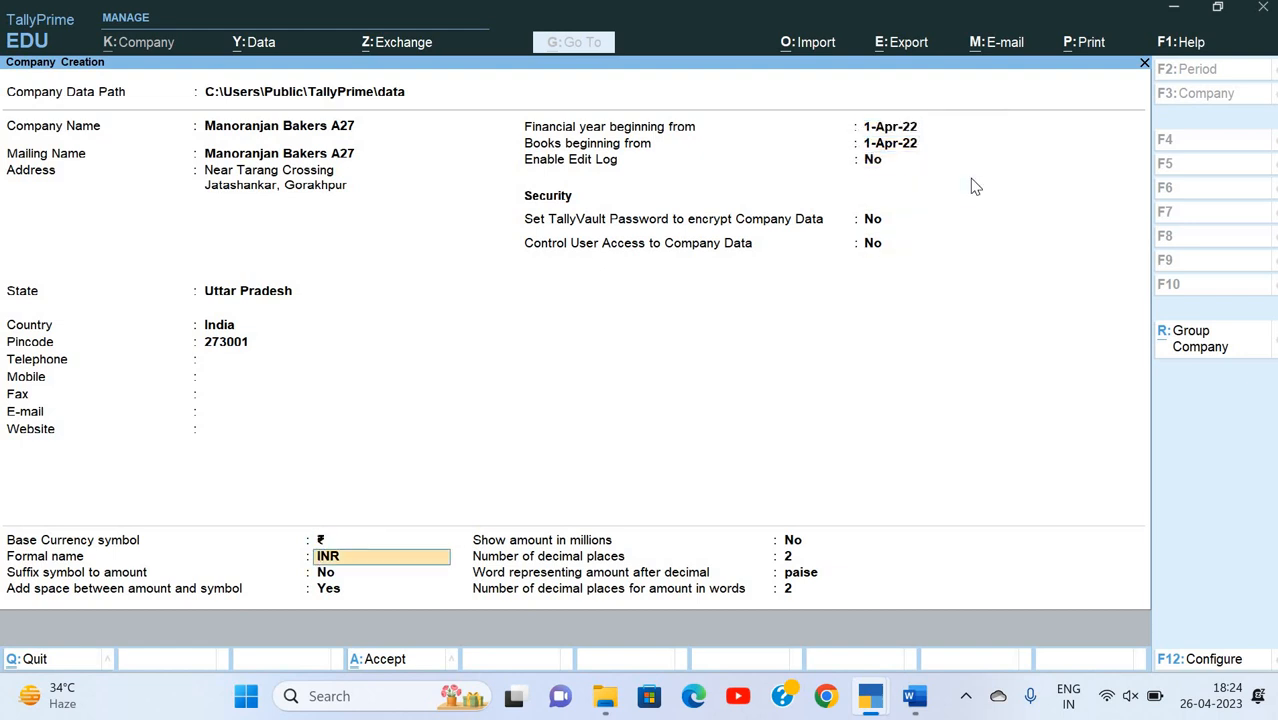
key("Return")
key("Return")
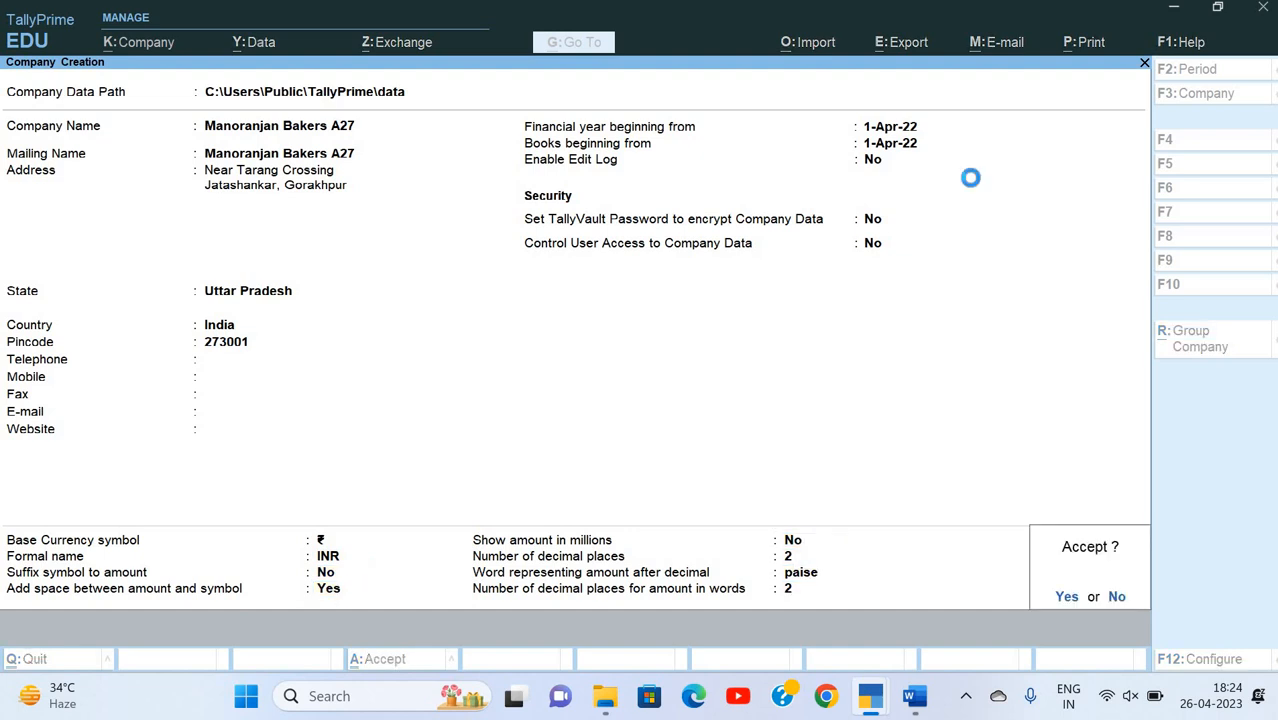
Step: Keep the default accounting and inventory features for the new company, with multiple price levels and batches disabled
key("Return")
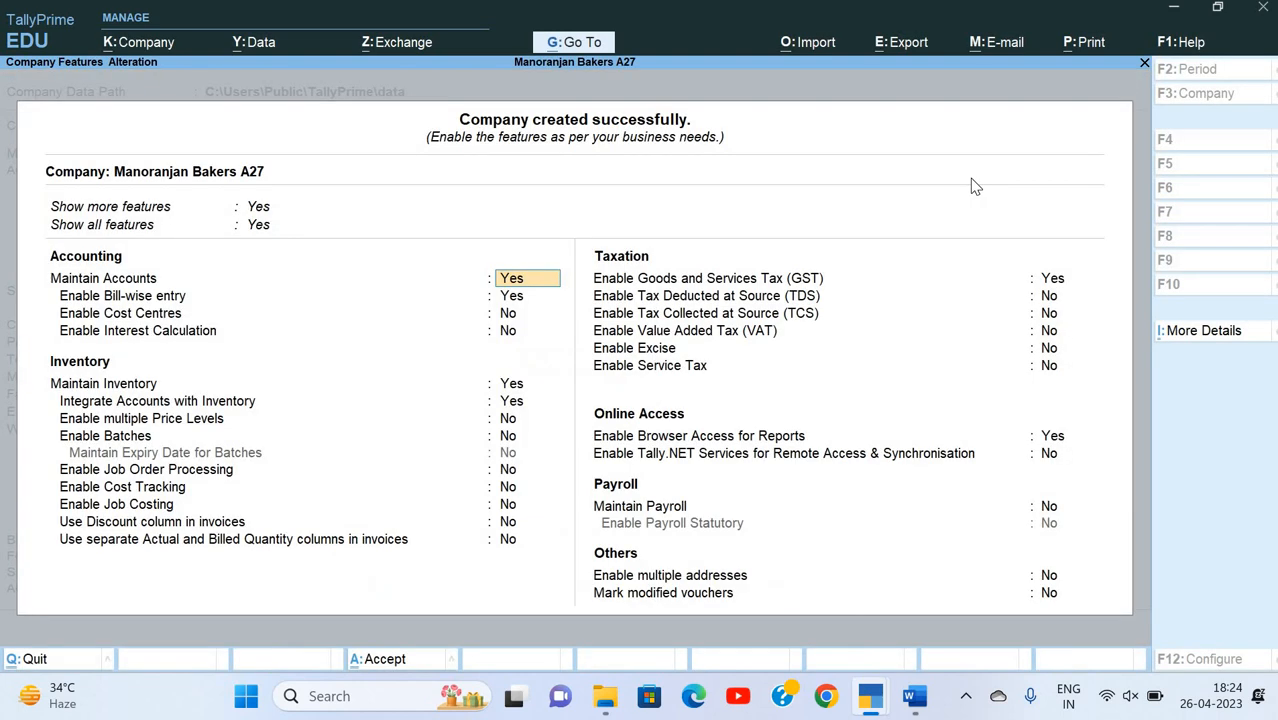
key("Return")
key("Return")
key("Return")
key("Return")
key("Return")
key("Return")
key("Return")
key("Return")
key("Return")
key("Return")
key("Return")
key("Return")
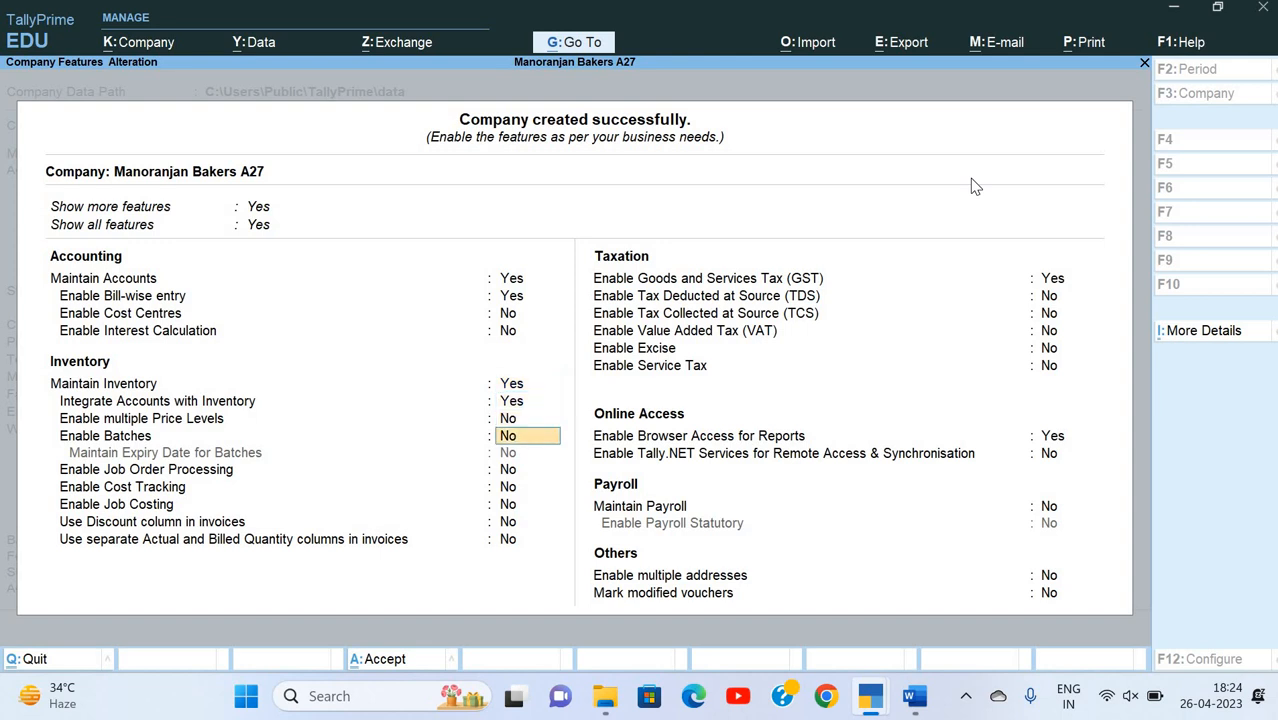
Step: Keep GST enabled and set its registration details to Uttar Pradesh, Regular, applicable from 1-Apr-22
key("Return")
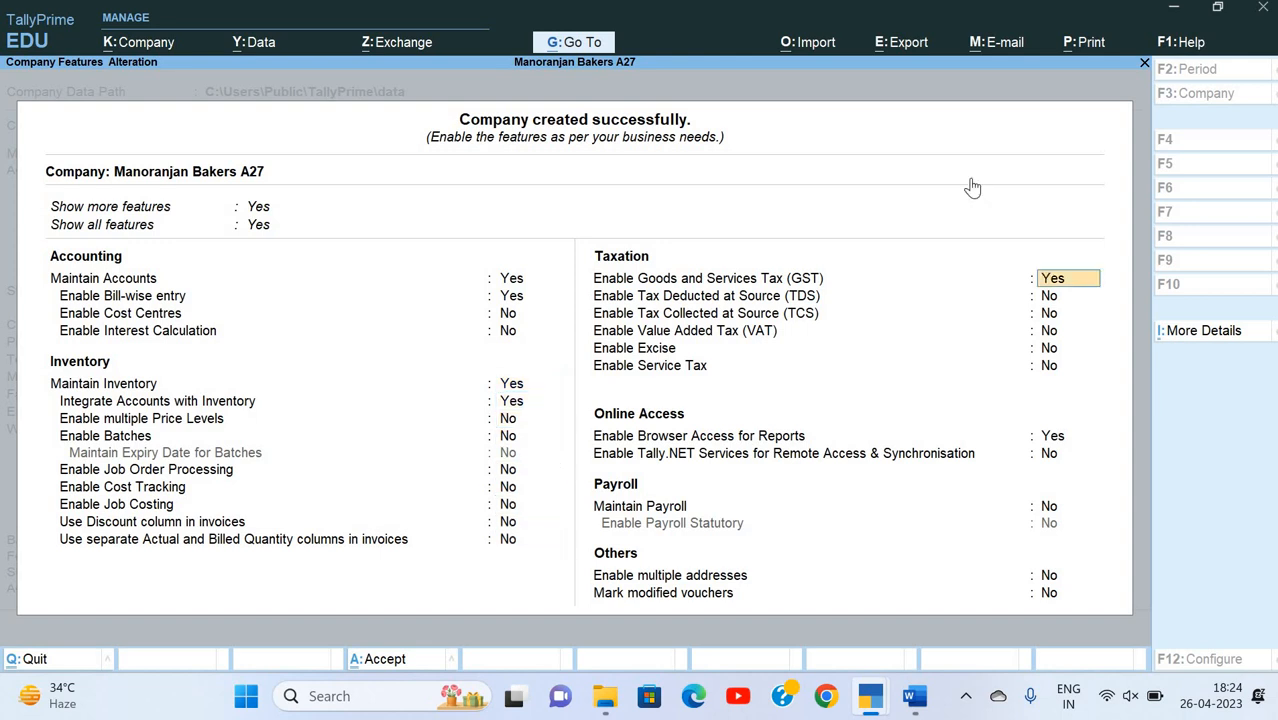
key("Return")
key("Return")
key("Return")
key("Return")
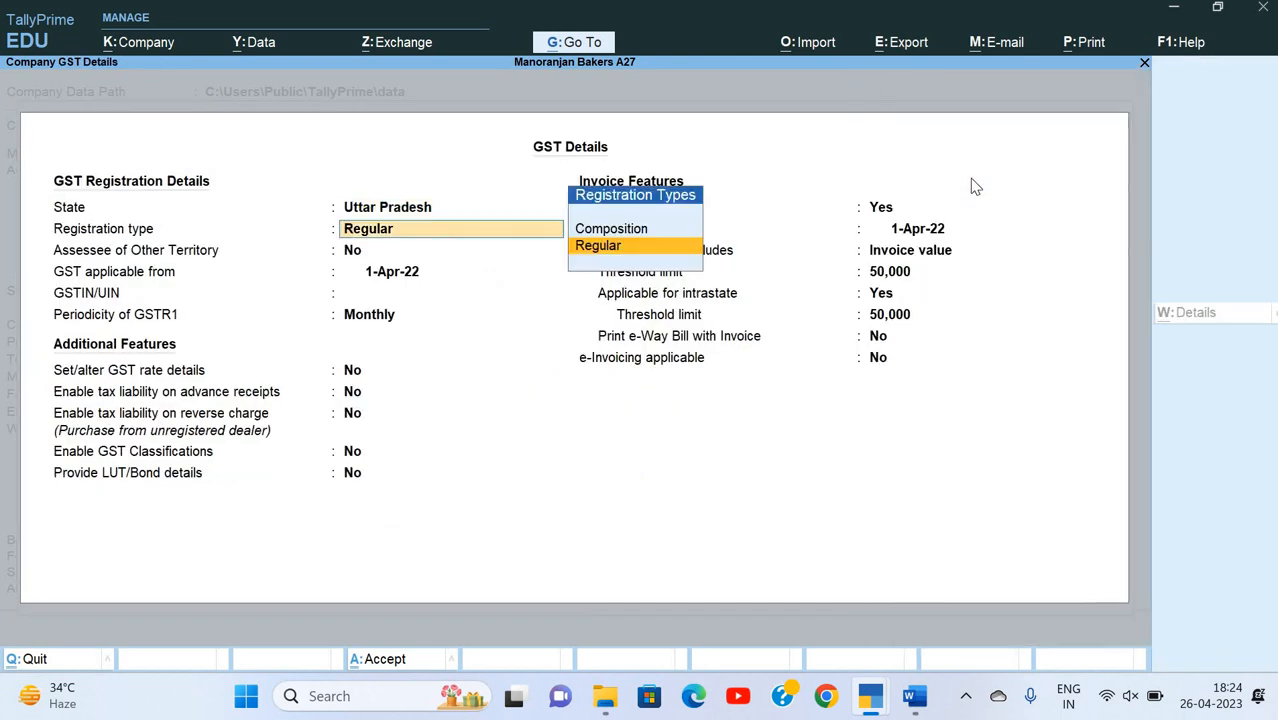
key("Return")
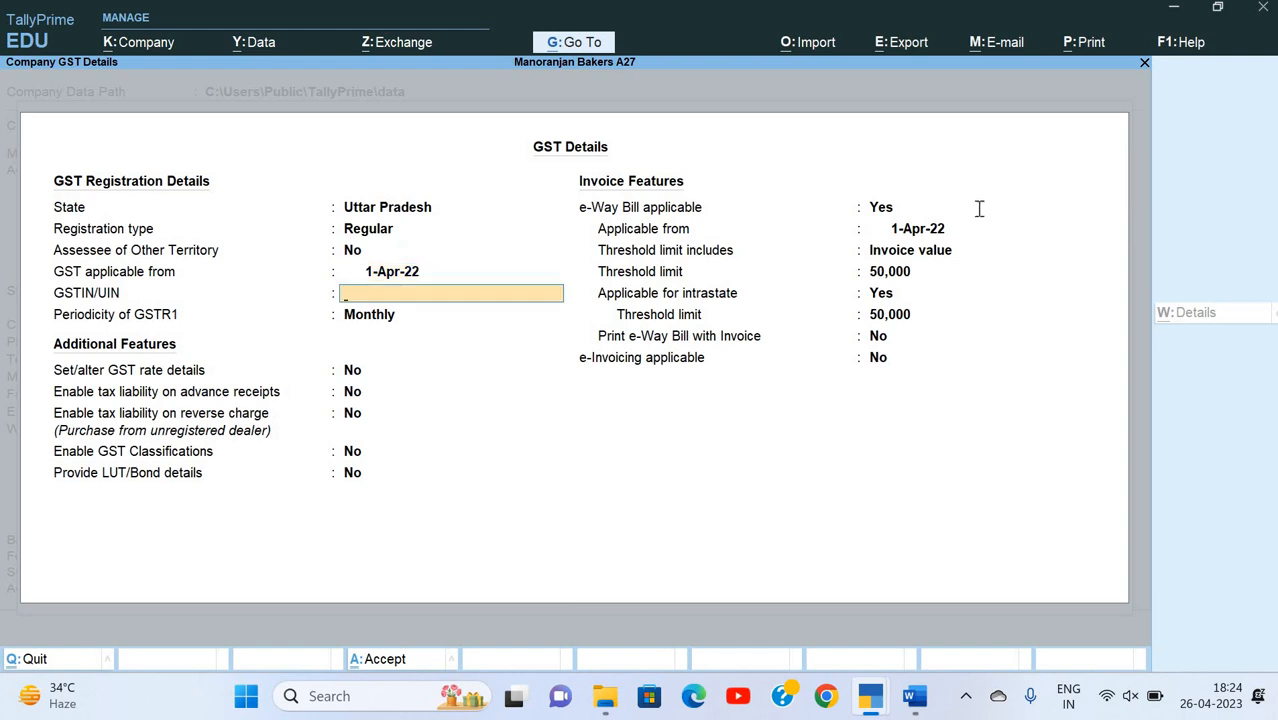
Step: Look up Manoranjan Bakers' GSTIN/UIN on the Word tax invoice and enter it in TallyPrime's GST details
key("alt+Tab")
scroll(430, 322, "down", 6)
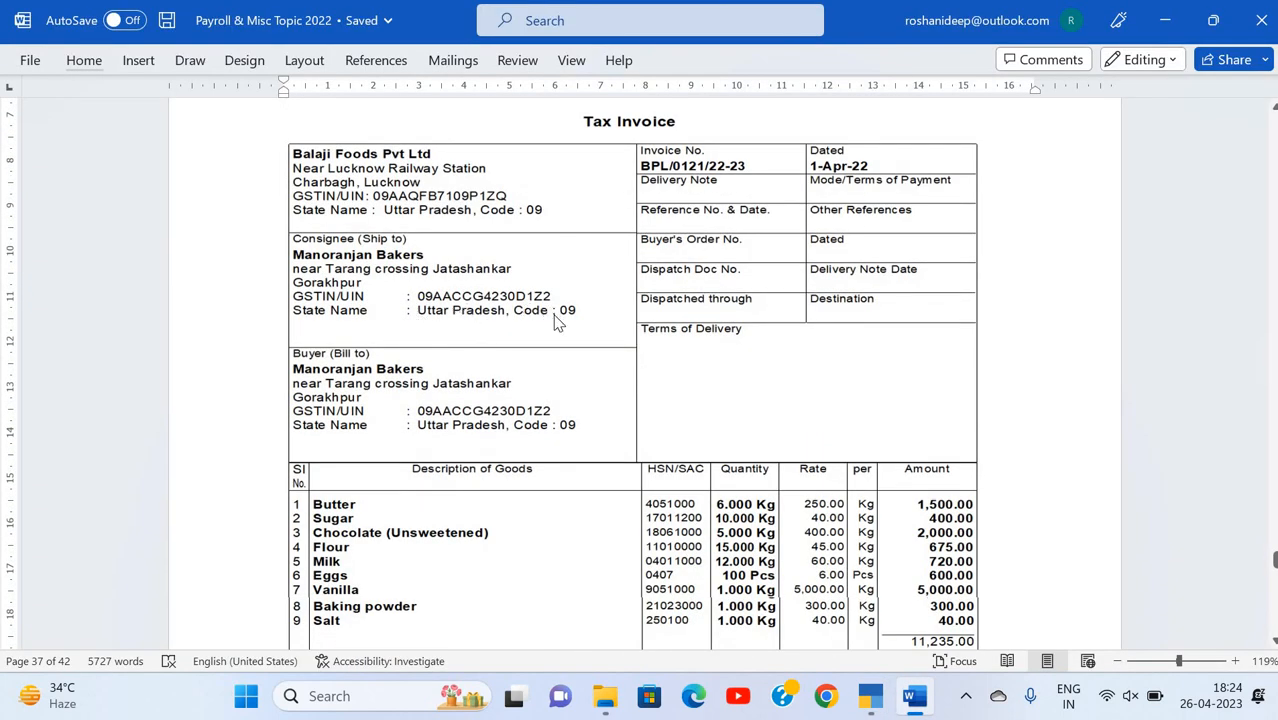
key("alt+Tab")
type("09AA")
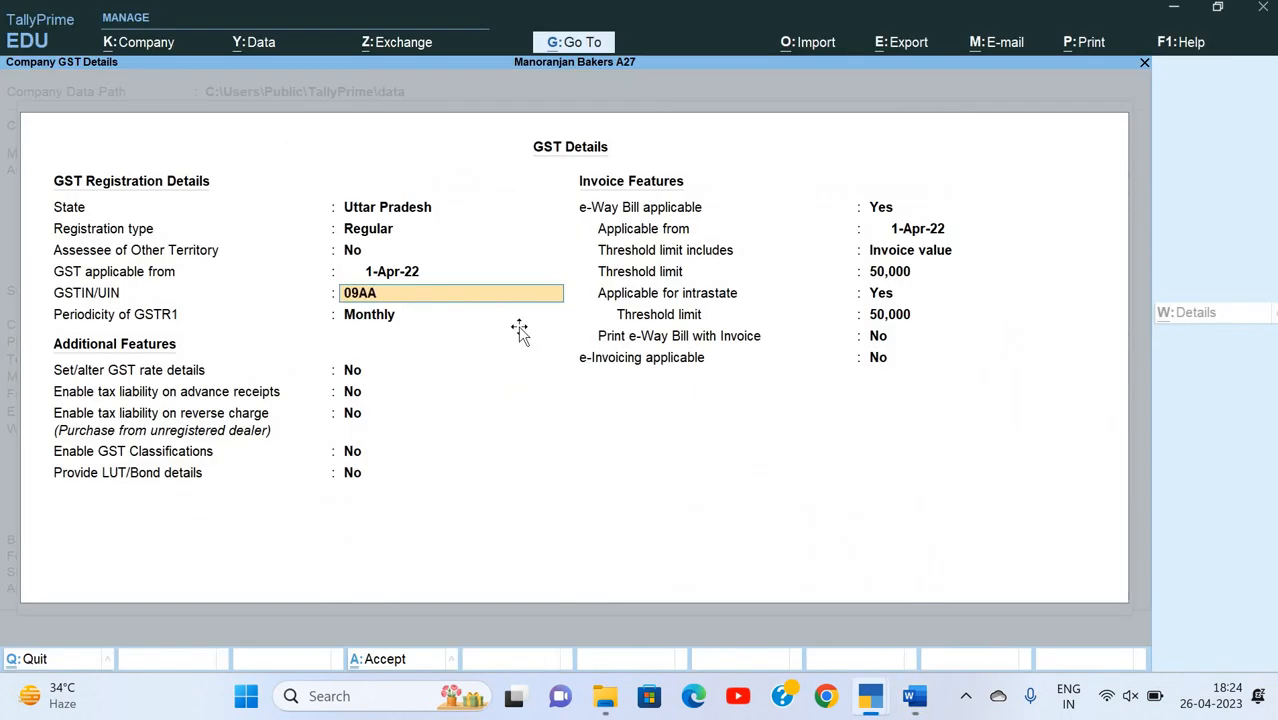
key("alt+Tab")
key("alt+Tab")
type("CCG$")
key("BackSpace")
type("4230D")
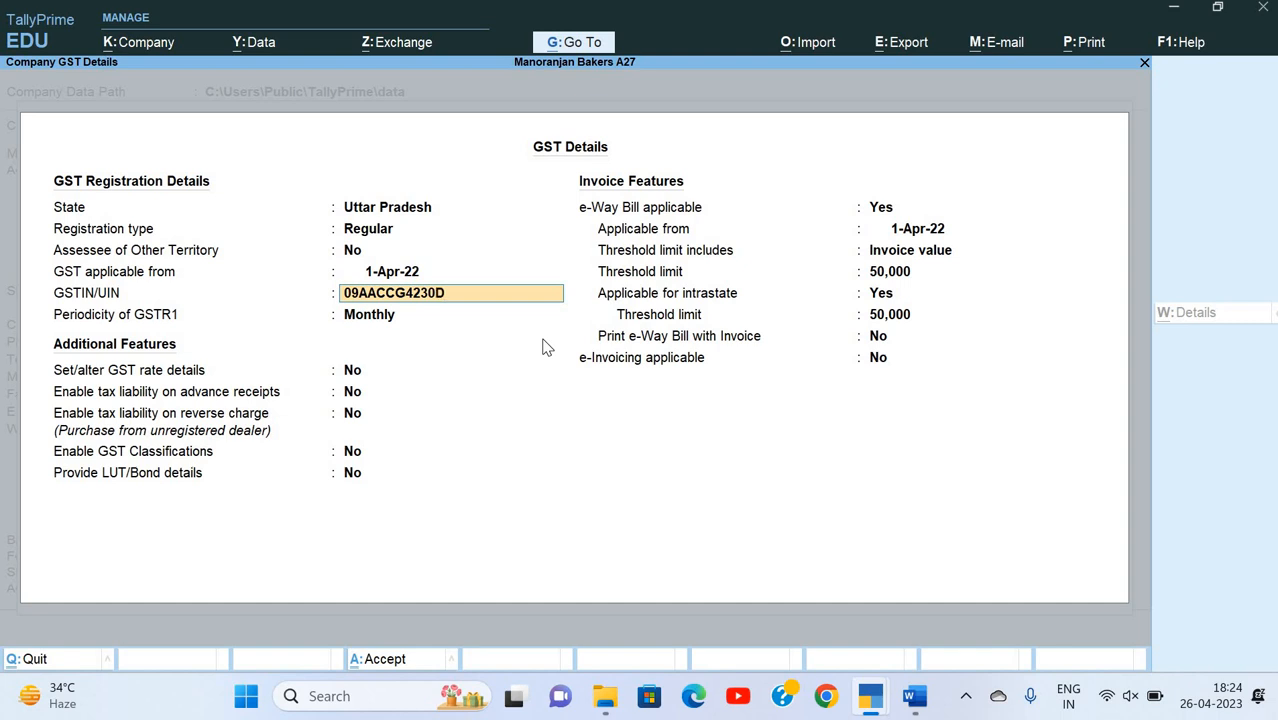
type("1Z2")
key("Return")
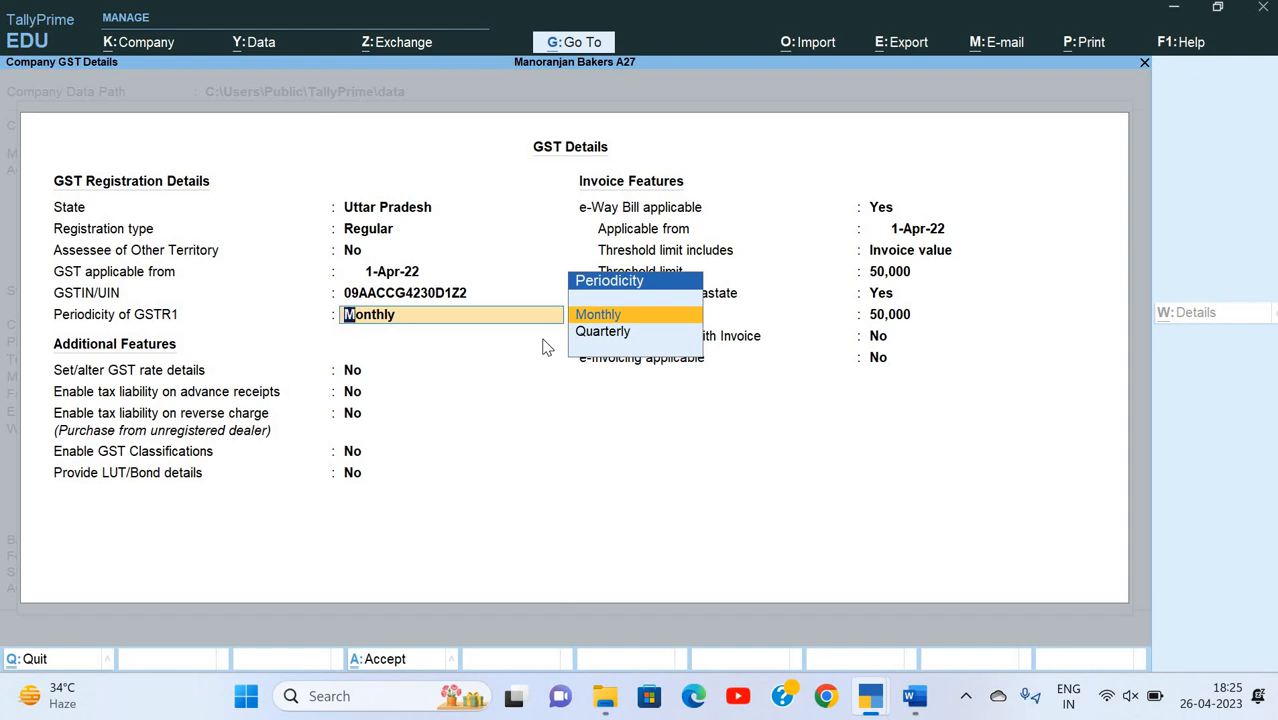
Step: Keep Monthly GSTR1 periodicity and the 50,000 e-Way Bill threshold limits, then save the GST details and company features
key("Return")
key("Return")
key("Return")
key("Return")
key("Return")
key("Return")
key("Return")
key("Return")
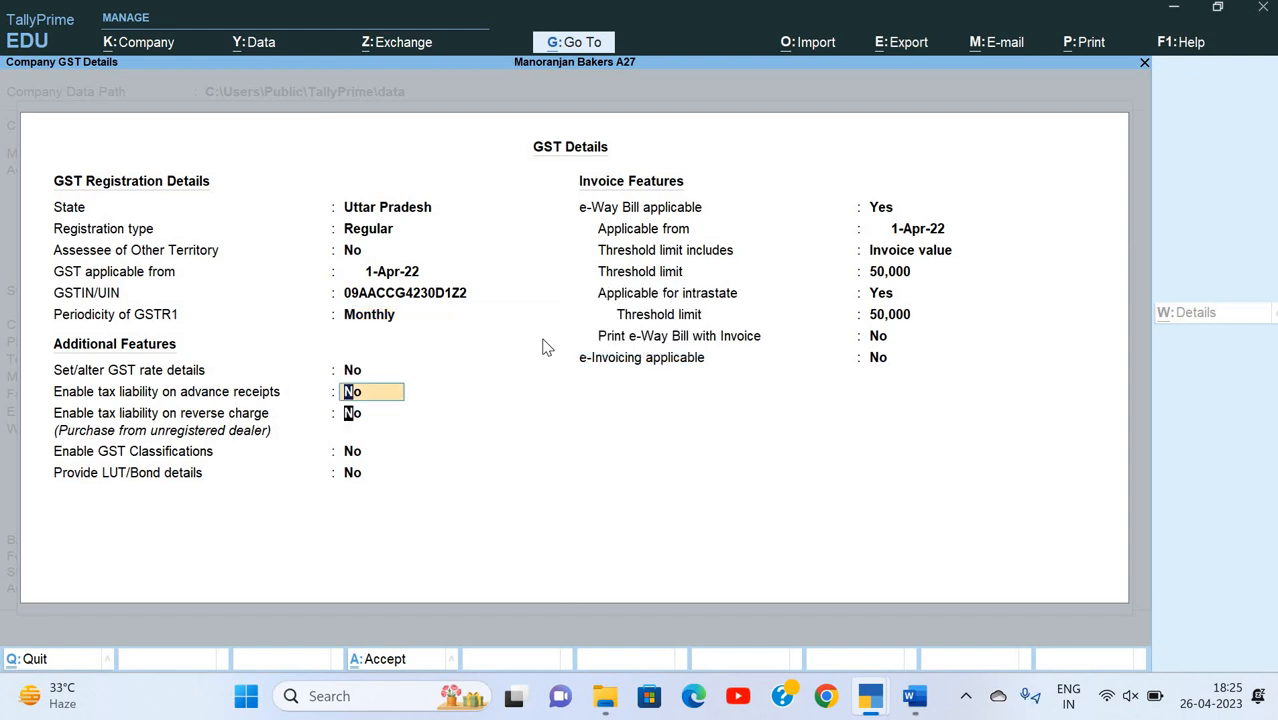
key("Return")
key("Return")
key("Return")
key("Return")
key("Return")
key("Return")
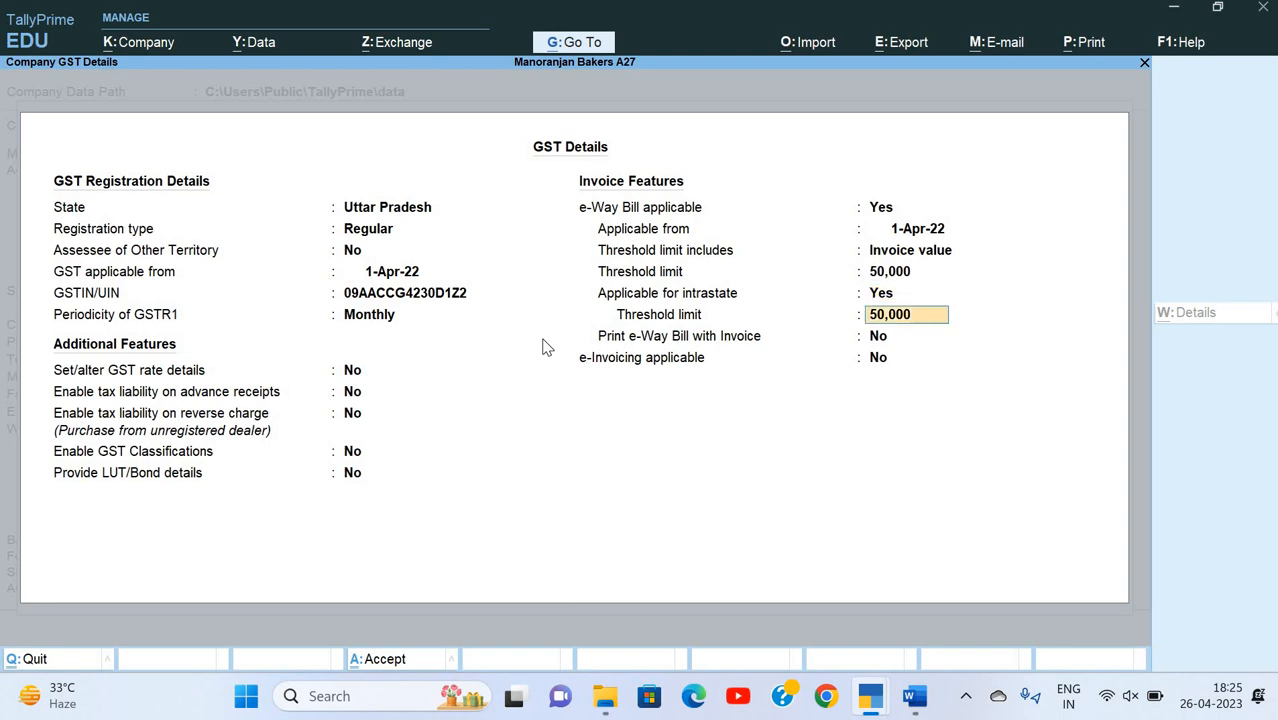
key("Return")
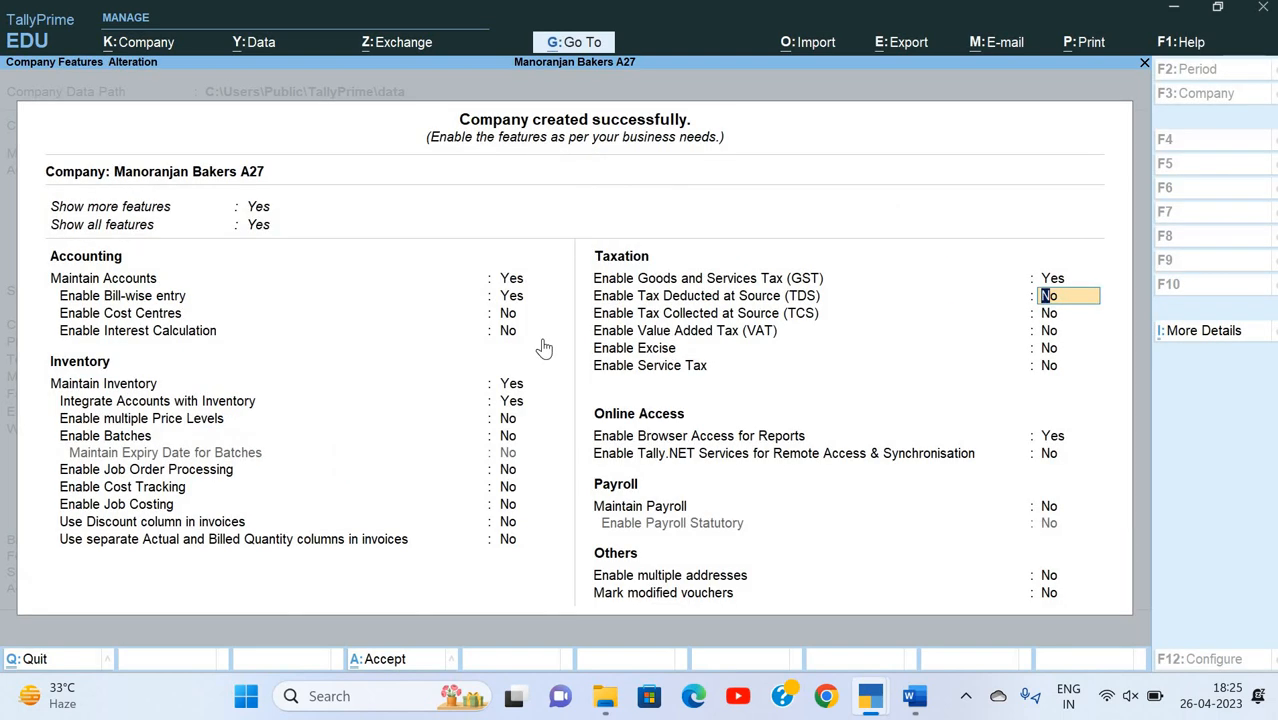
key("Return")
key("ctrl+a")
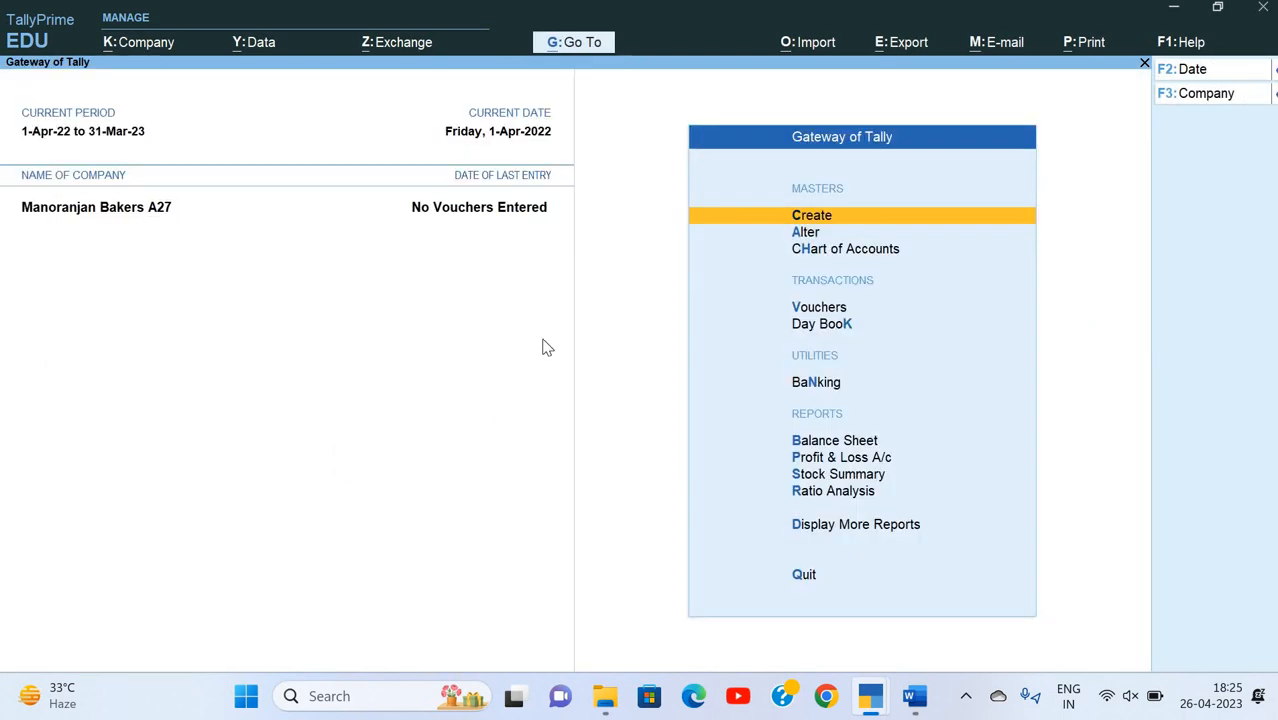
Step: Switch to the Word assignment and review its Bills of Material title and company naming instruction in Q.1
key("alt+Tab")
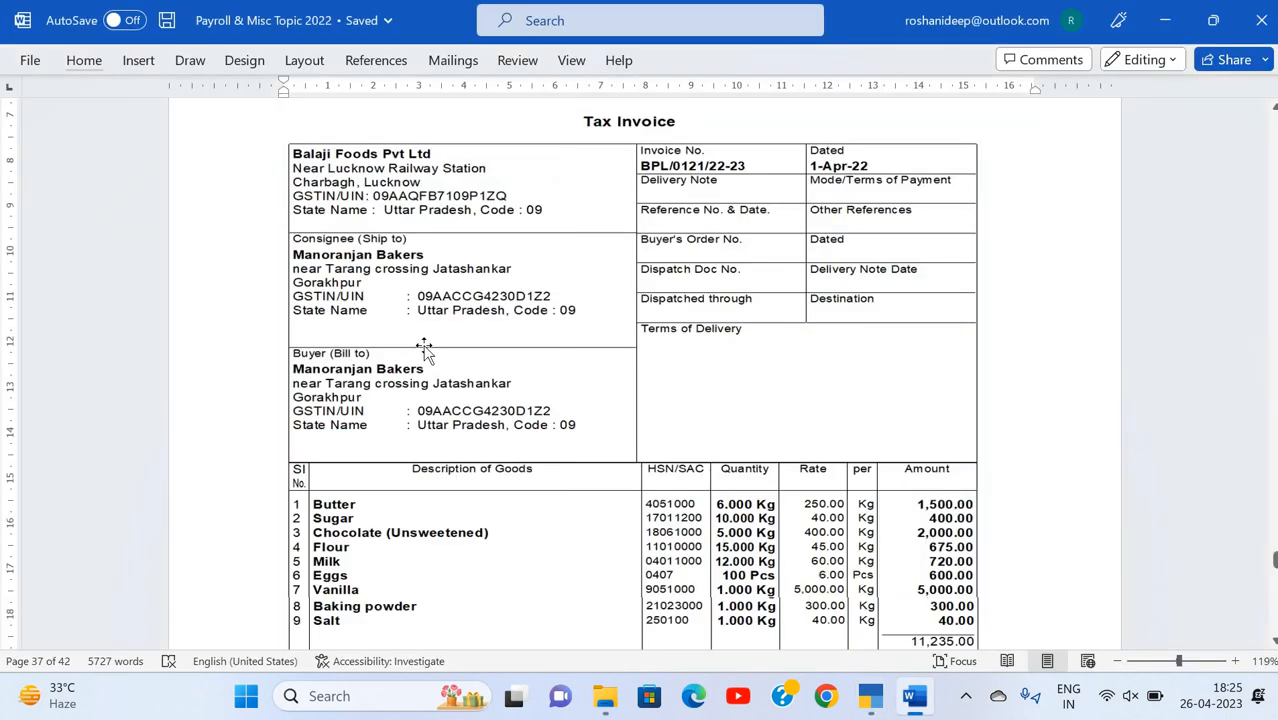
scroll(424, 350, "up", 6)
scroll(422, 336, "down", 3)
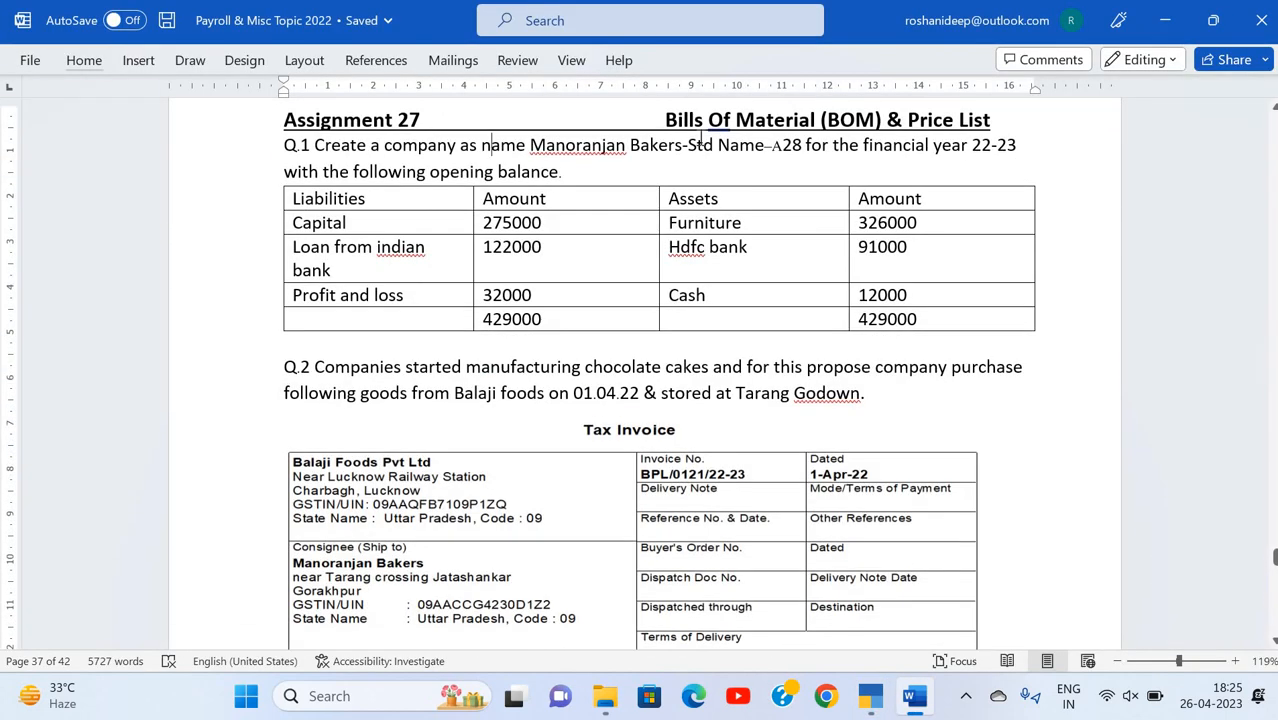
left_click_drag(665, 121, 886, 120)
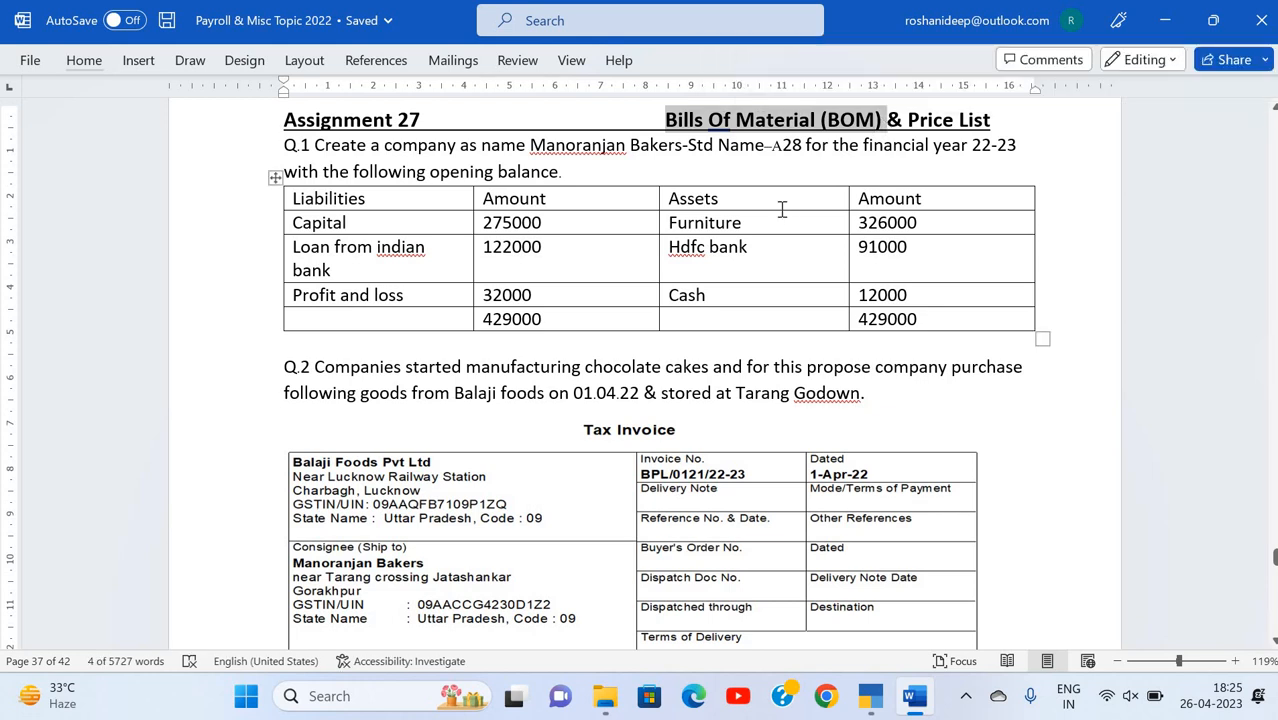
left_click(770, 145)
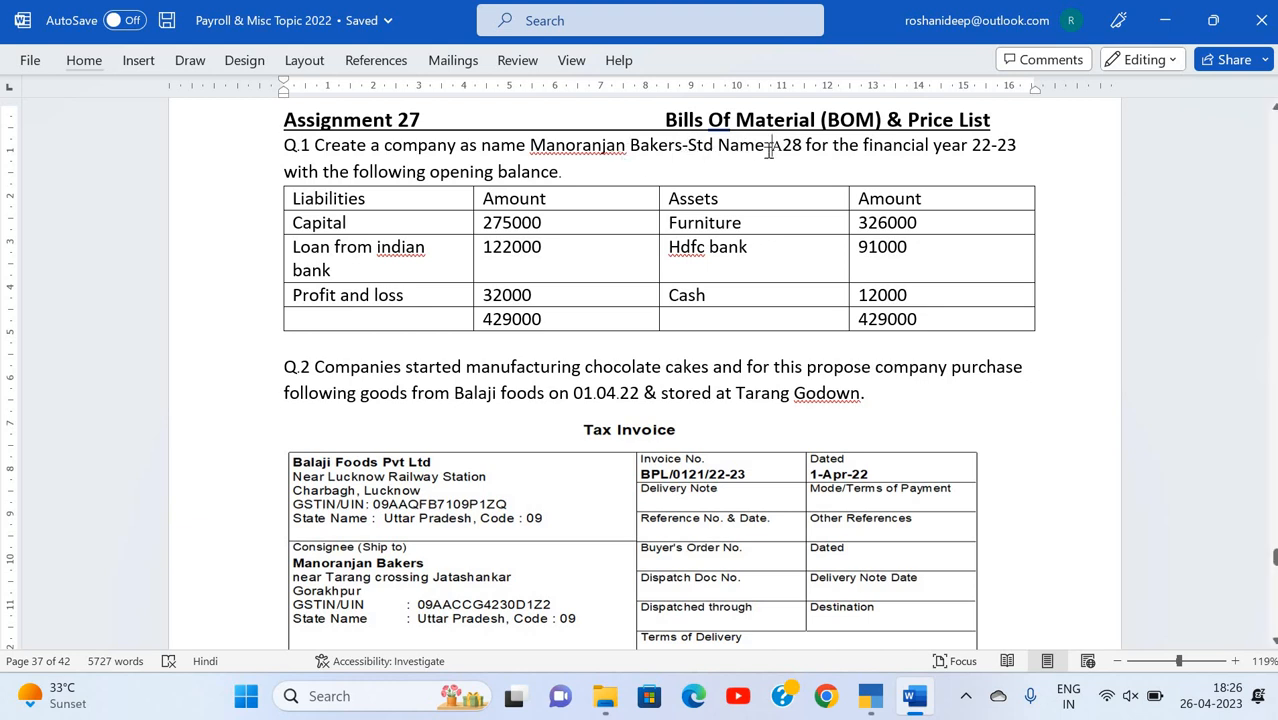
left_click(681, 146, "shift")
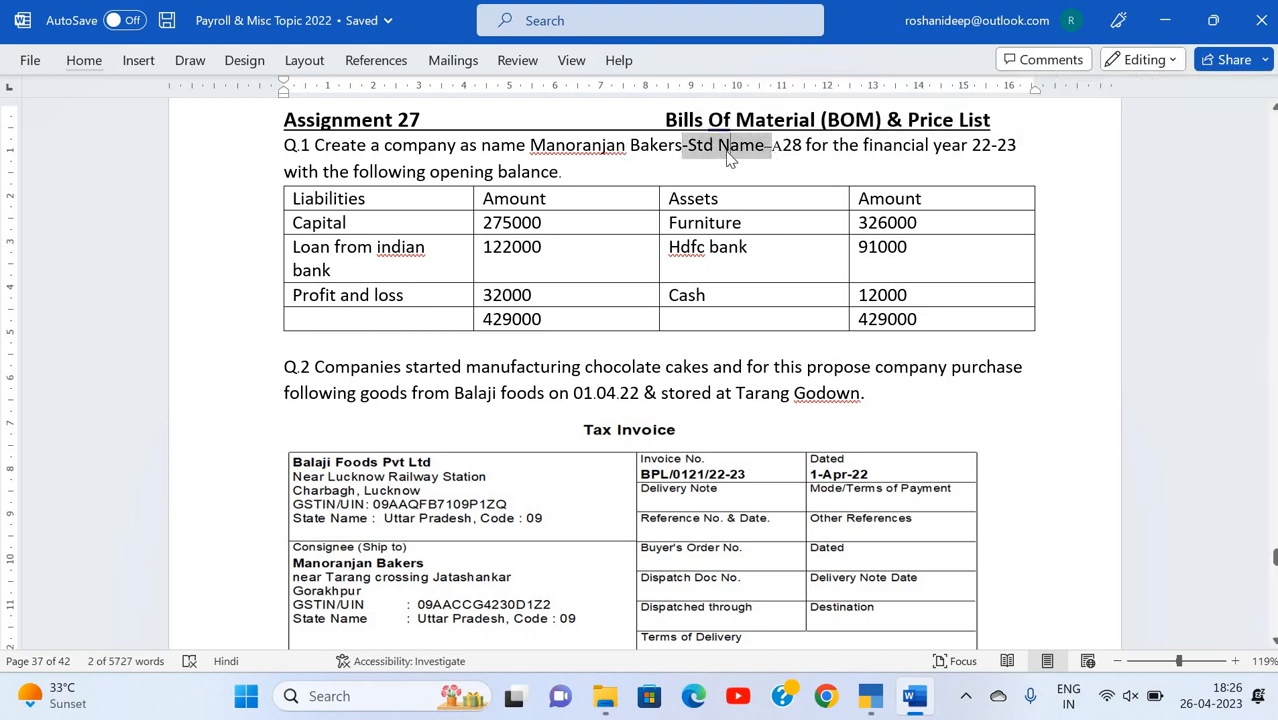
left_click(727, 152)
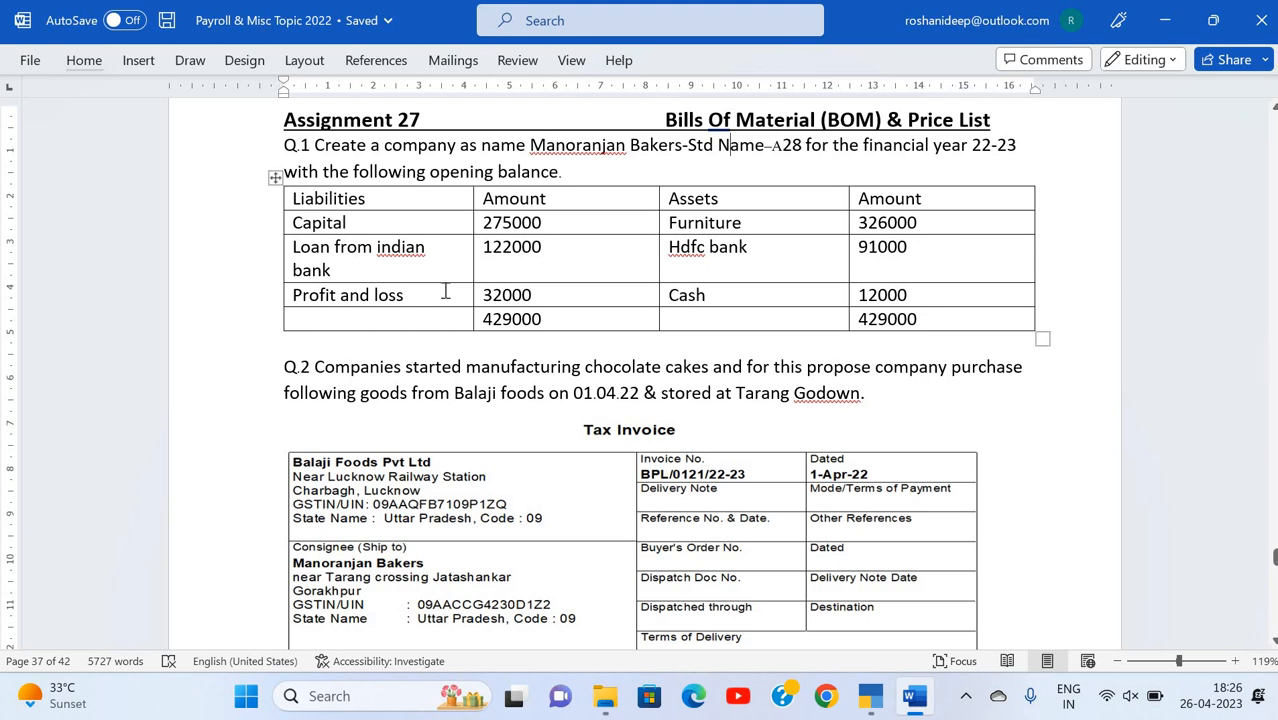
Step: Review the chocolate cake purchase question and the opening balance table in the Word assignment
scroll(445, 291, "down", 3)
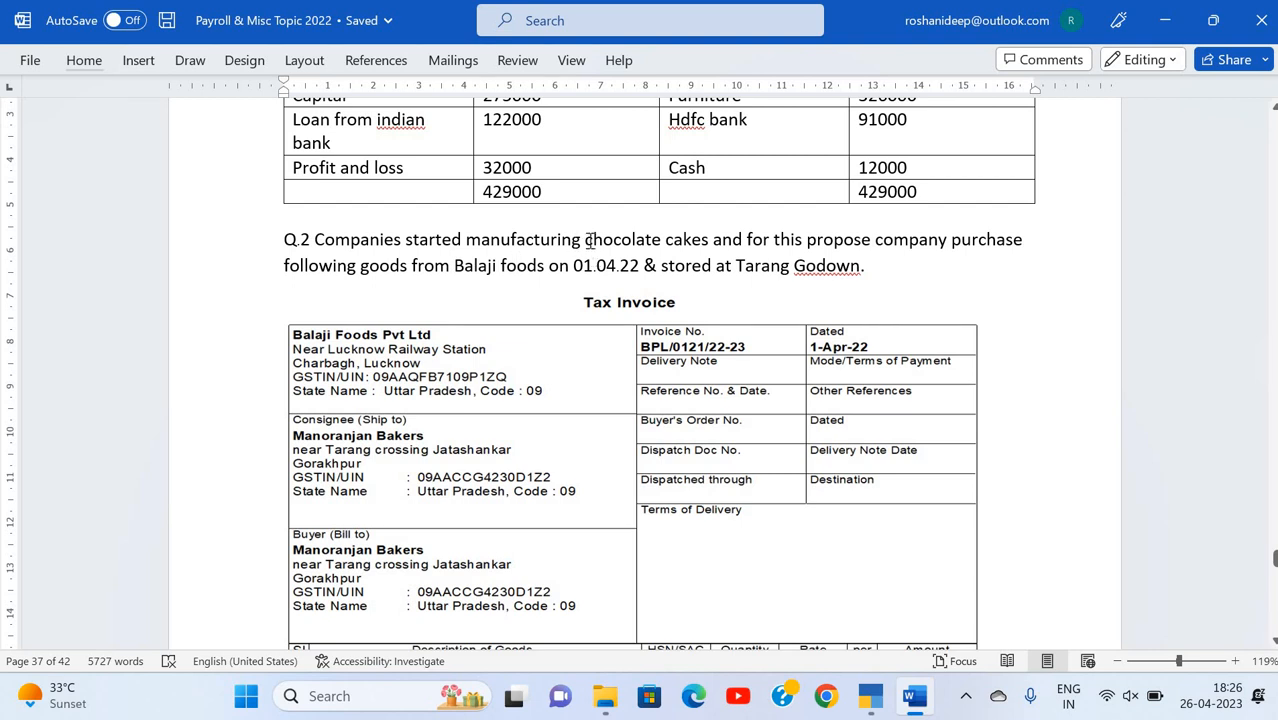
left_click_drag(587, 240, 709, 242)
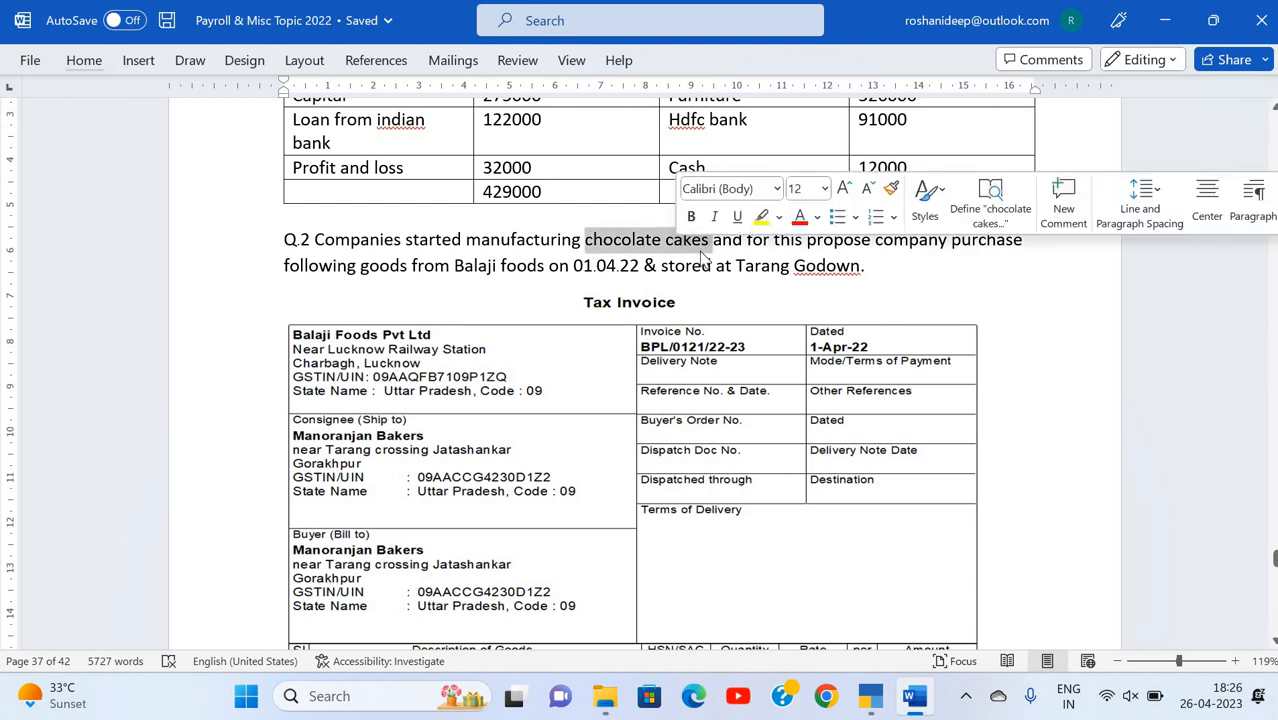
left_click(703, 256)
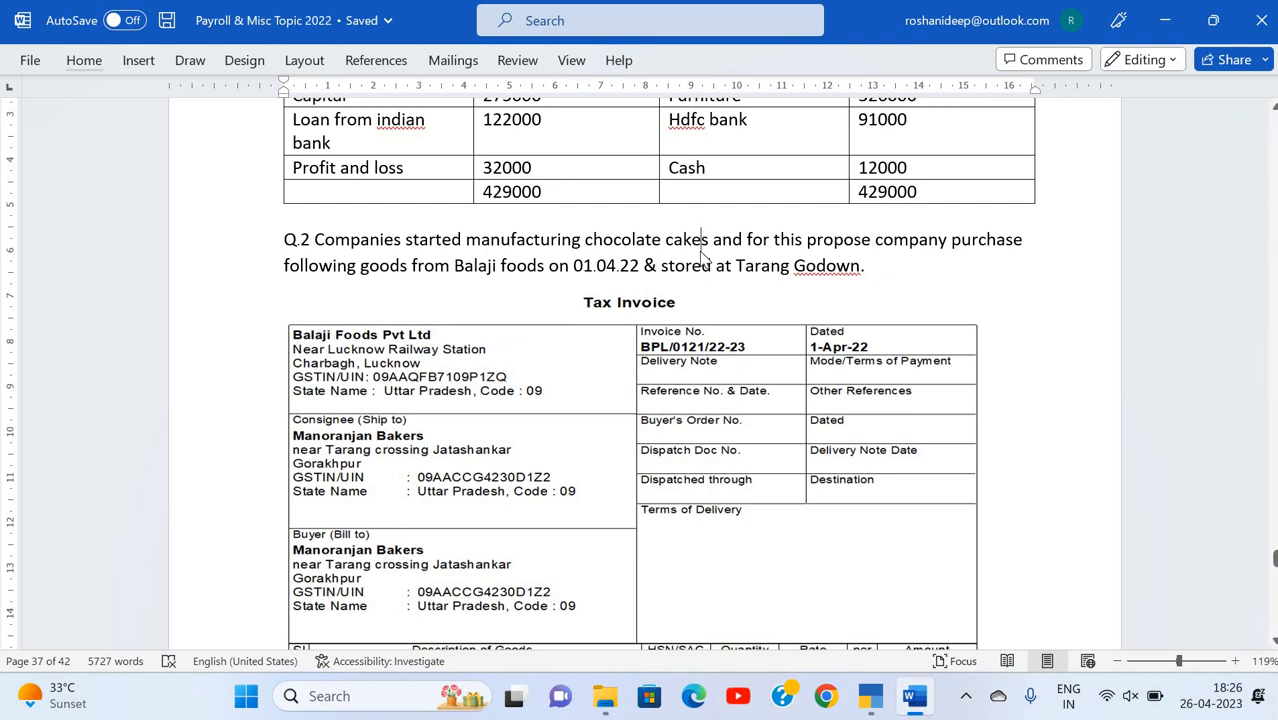
scroll(700, 250, "up", 3)
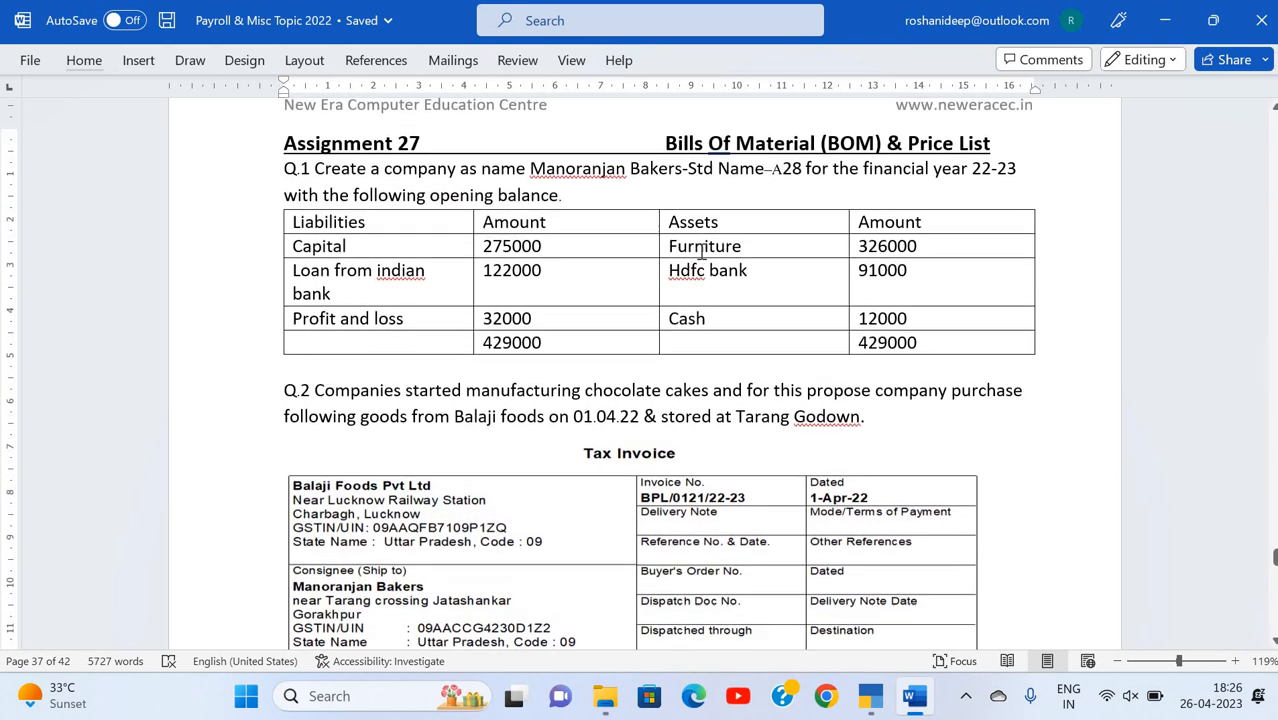
scroll(641, 121, "down", 1)
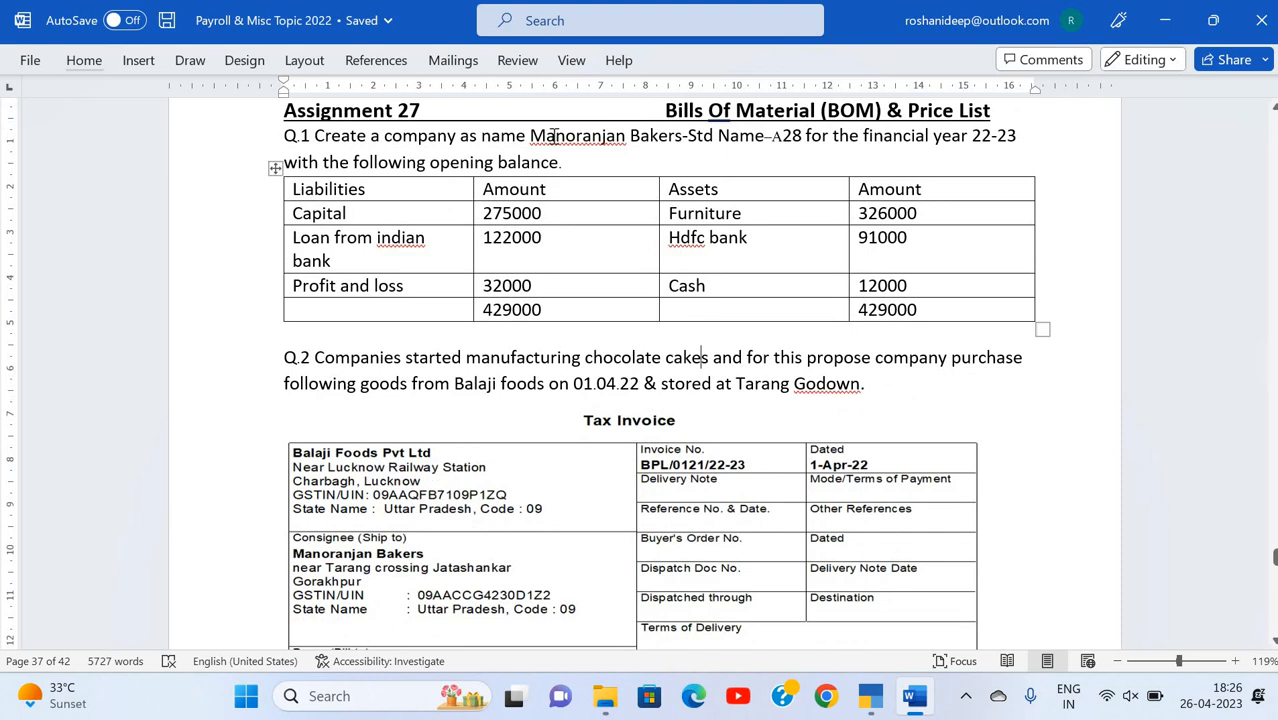
left_click(490, 163)
left_click(400, 170)
left_click(377, 218)
Step: Switch to TallyPrime with Manoranjan Bakers A27 open
key("alt+Tab")
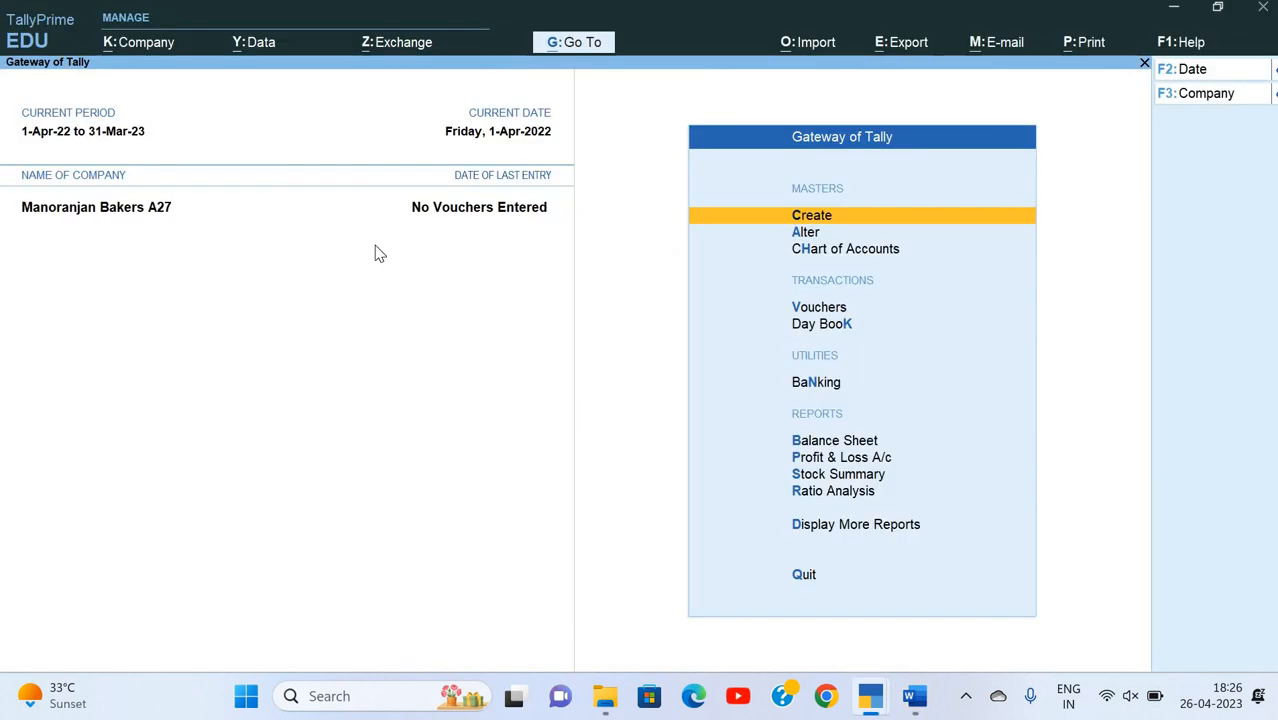
key("Down")
key("Return")
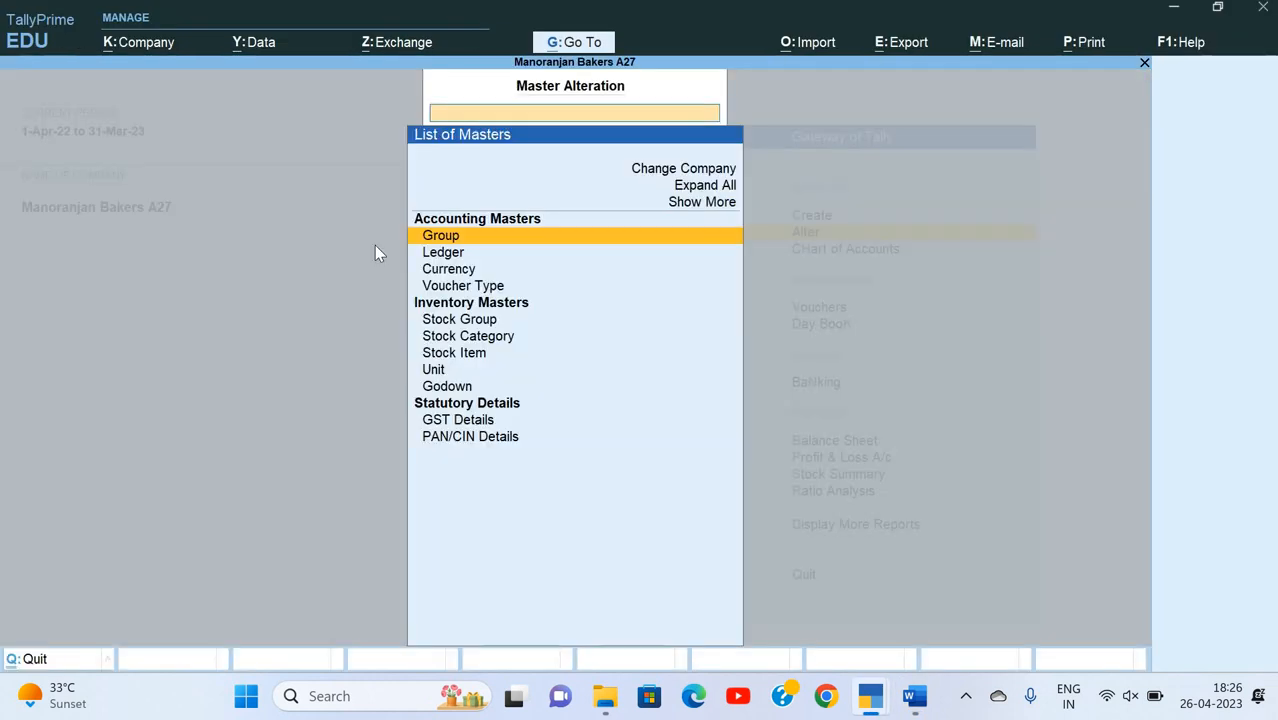
key("h")
key("Escape")
Step: From the Chart of Accounts, open multiple ledger alteration for all items
key("Down")
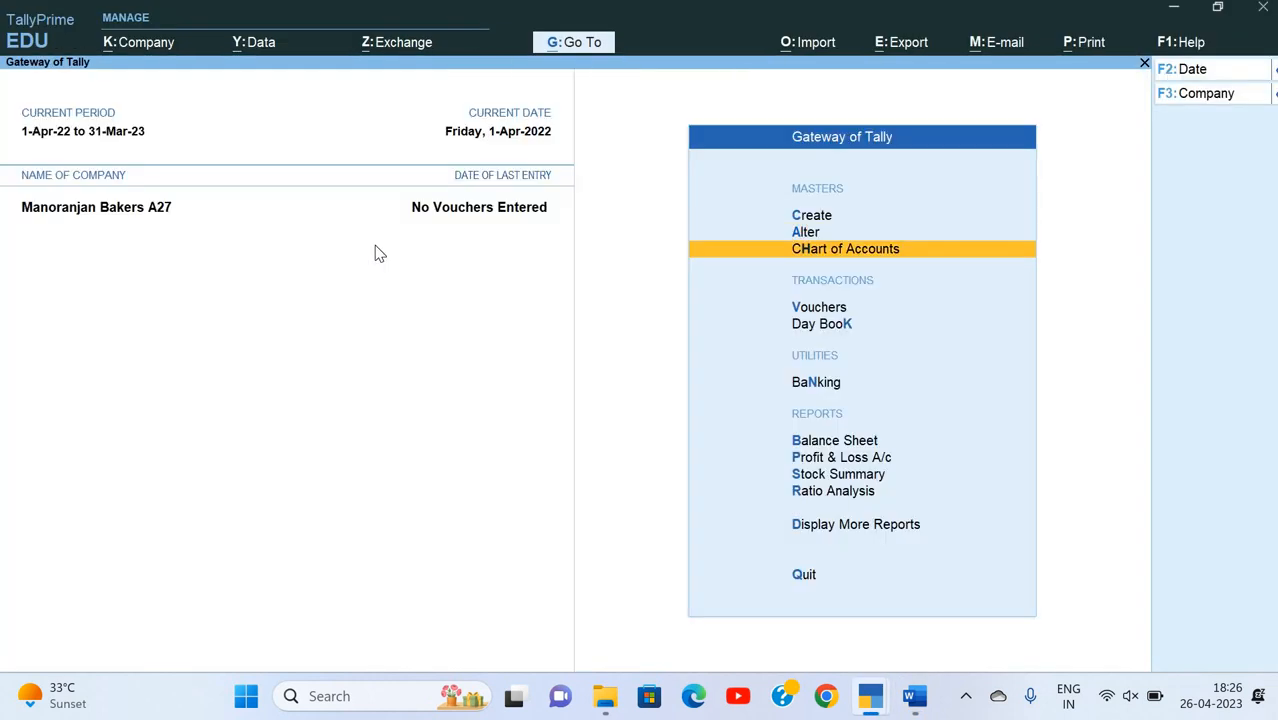
key("Return")
key("Return")
key("ctrl+h")
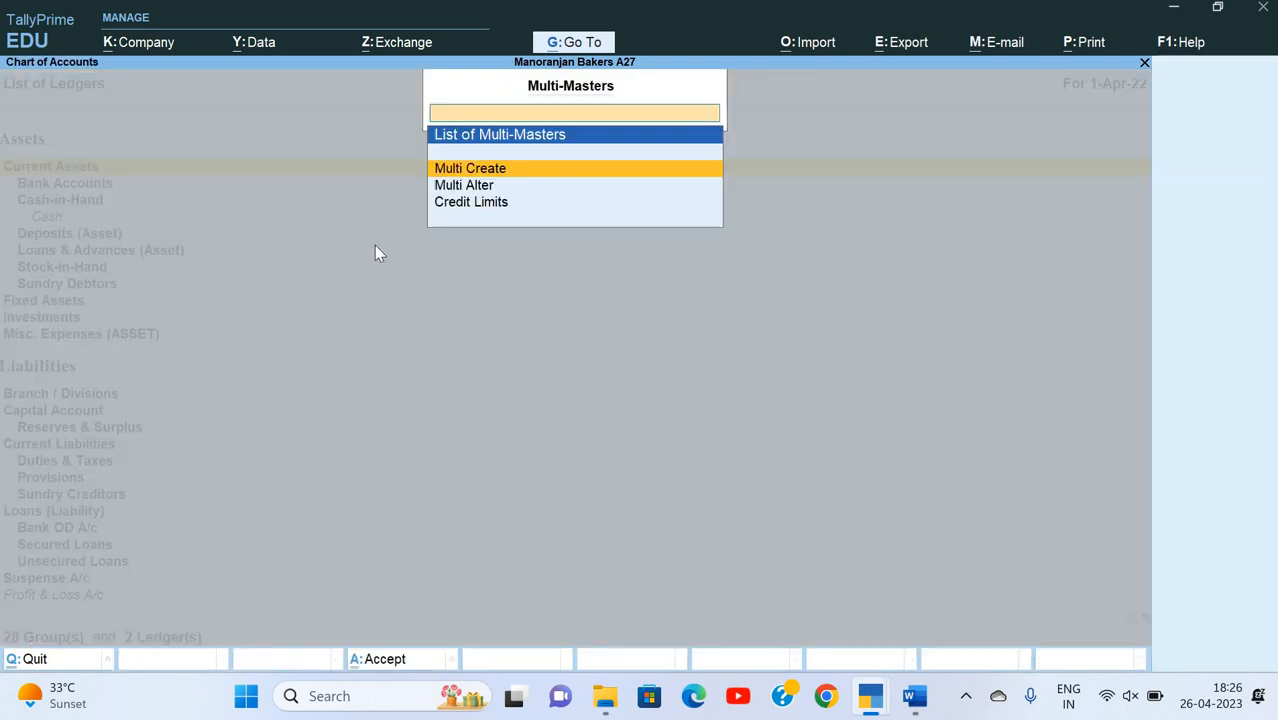
key("Down")
key("Return")
Step: Look up the cash amount in the Word assignment and set the Cash ledger's opening balance to 12,000 Dr
key("Return")
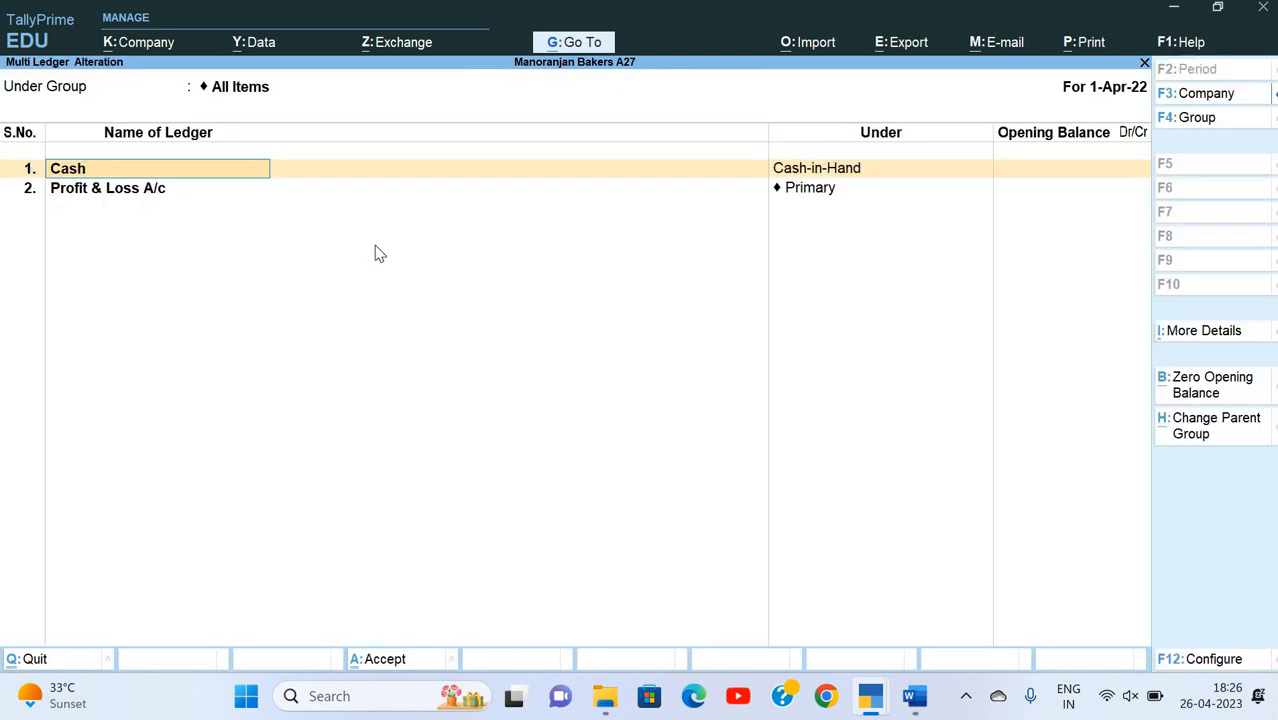
key("Return")
key("Return")
key("alt+Tab")
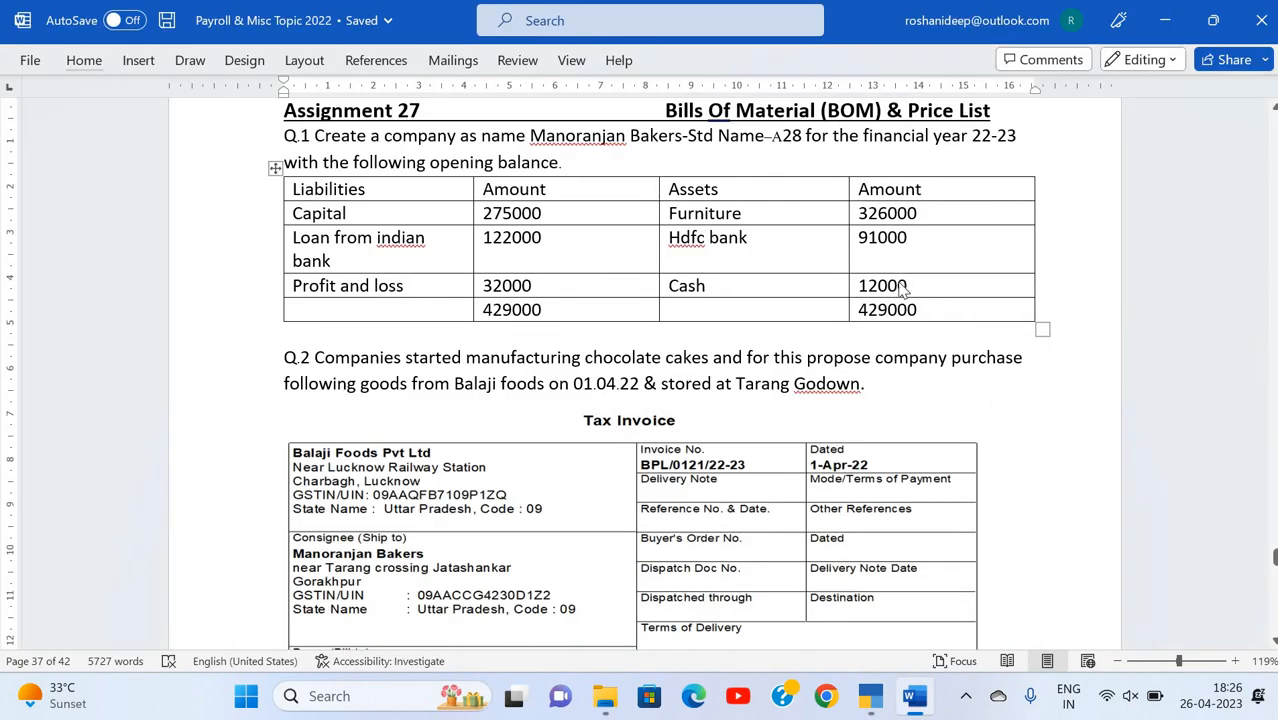
key("alt+Tab")
type("12,000")
key("Return")
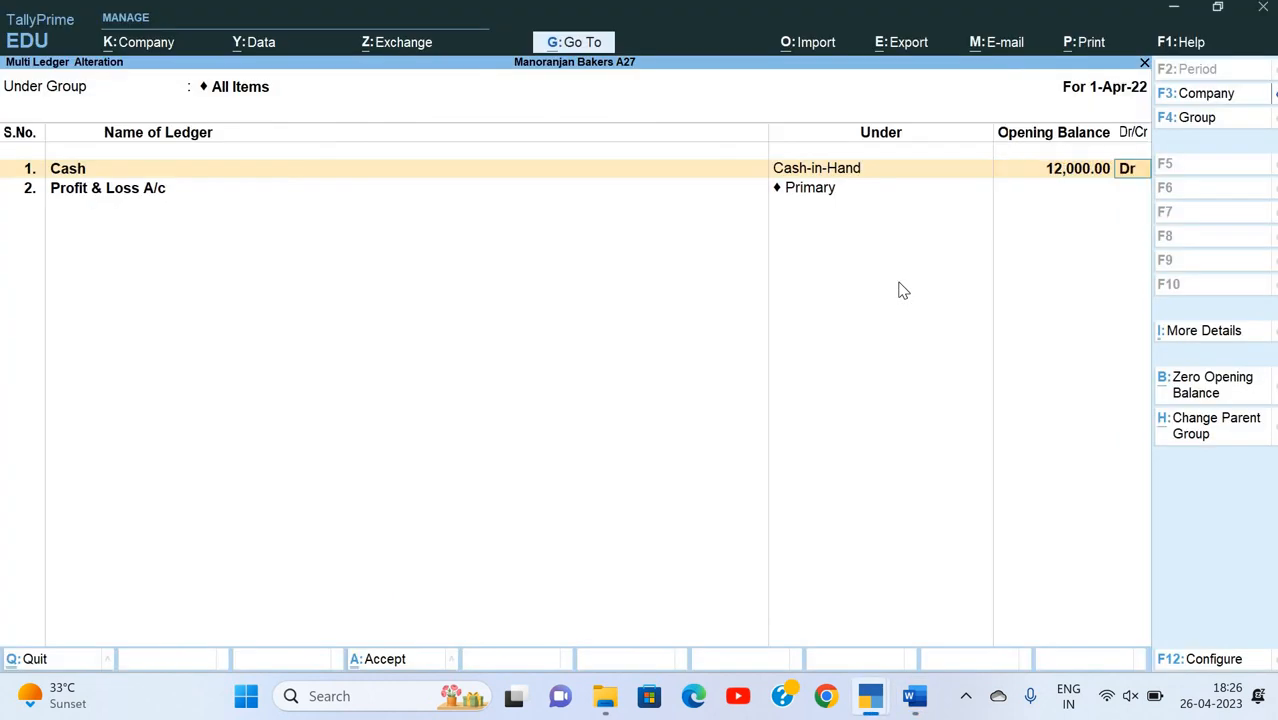
key("Return")
key("Return")
key("Return")
Step: Look up the profit and loss amount in the assignment and set the Profit & Loss A/c opening balance to 32,000 Cr
key("alt+Tab")
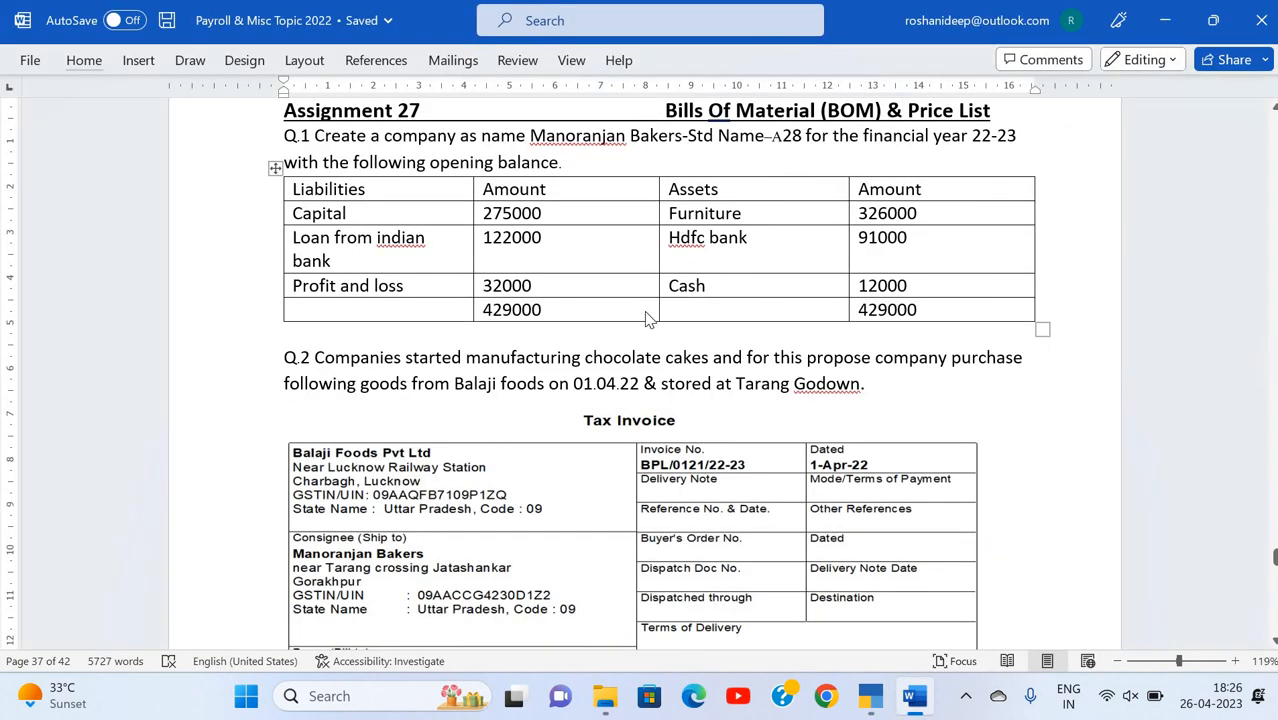
key("alt+Tab")
type("32000")
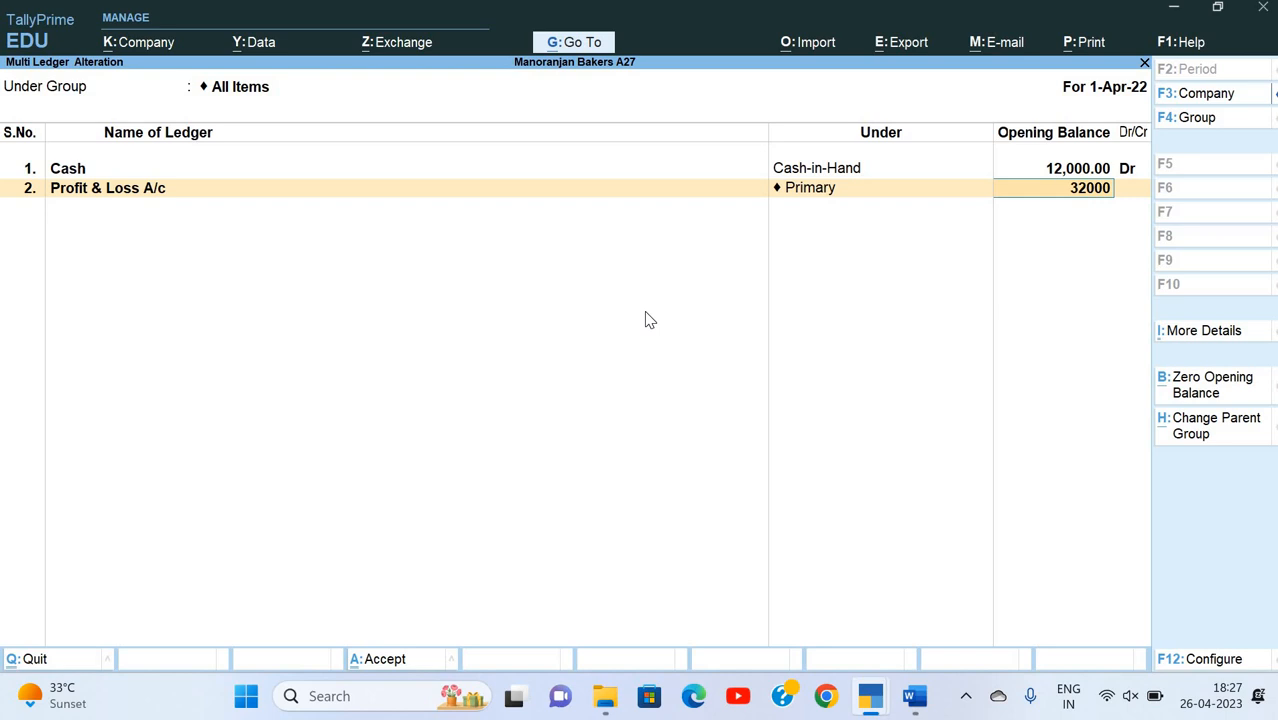
key("Return")
key("Return")
Step: Add a Capital ledger under Capital Account with an opening balance of 2,75,000 Cr, following the assignment table
key("alt+Tab")
key("alt+Tab")
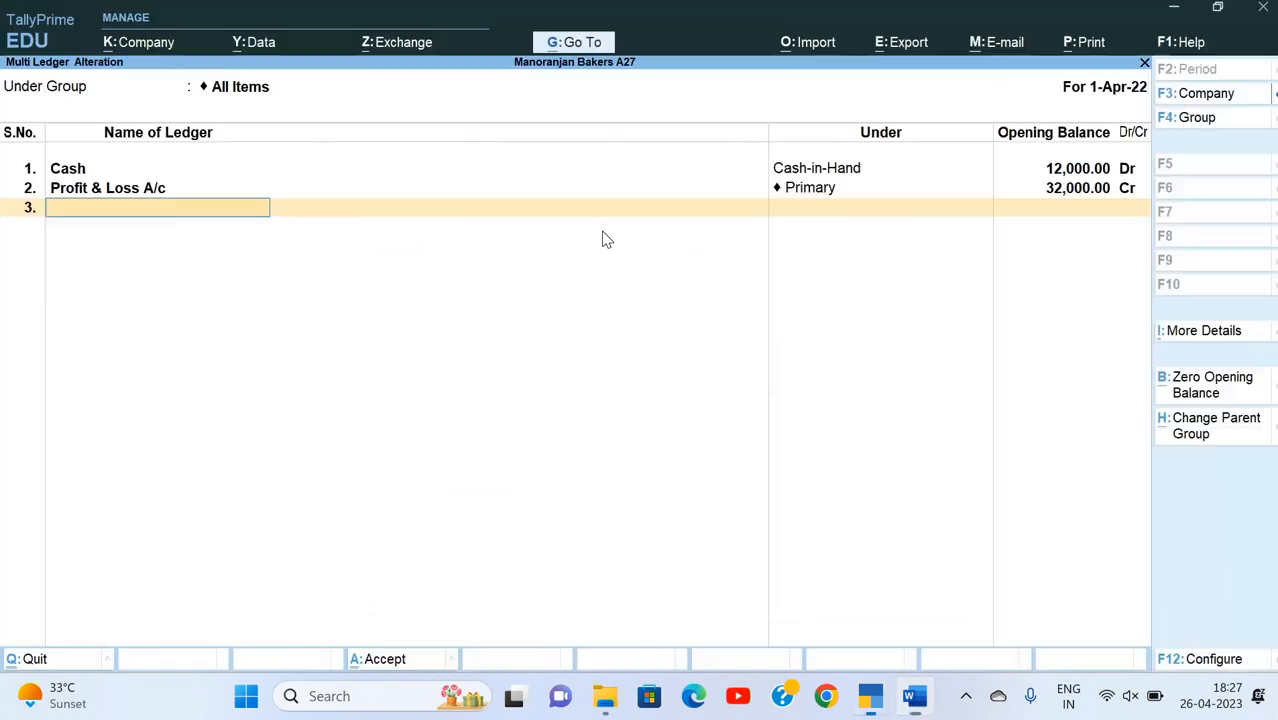
type("Caspit")
key("BackSpace")
key("BackSpace")
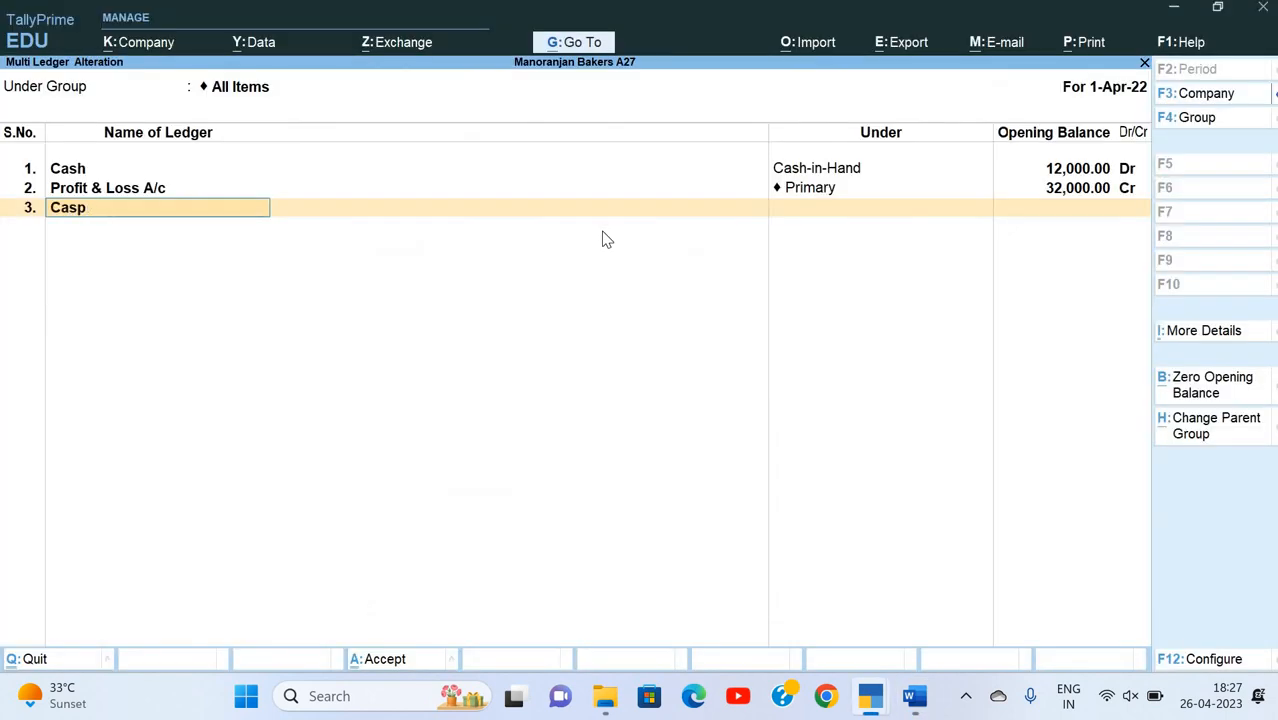
type("ital")
key("Return")
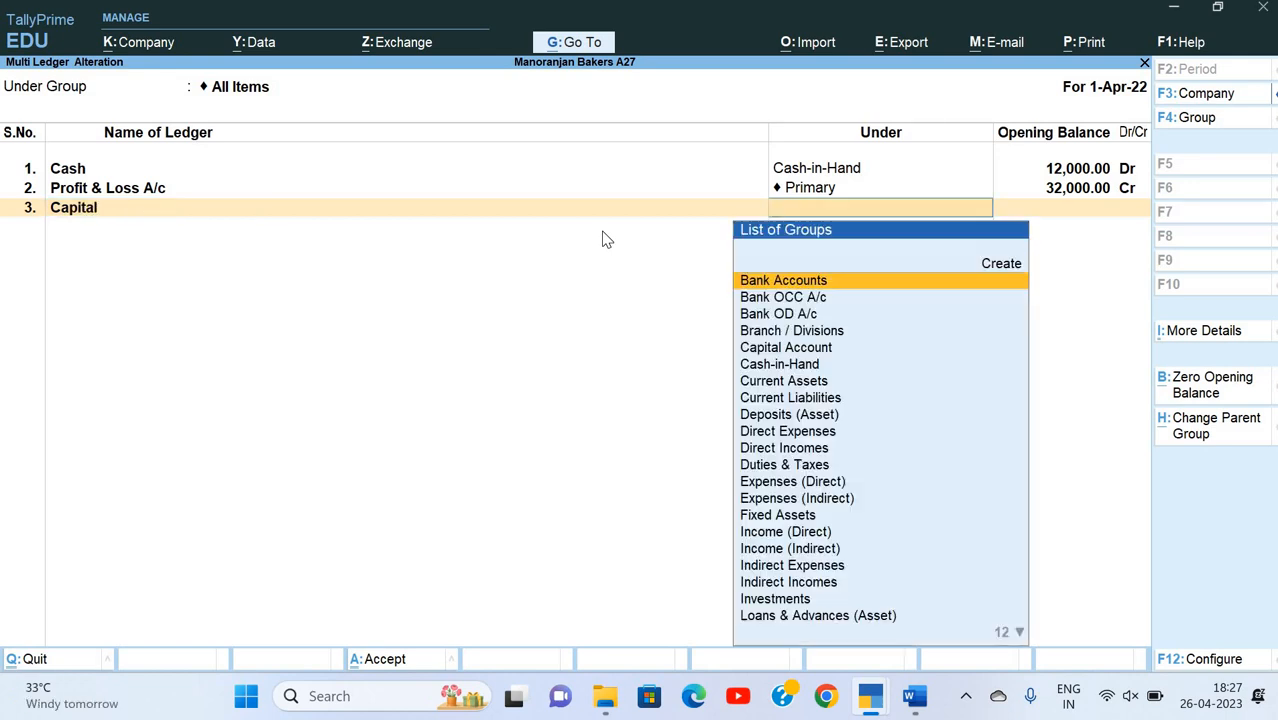
type("Cap")
key("Return")
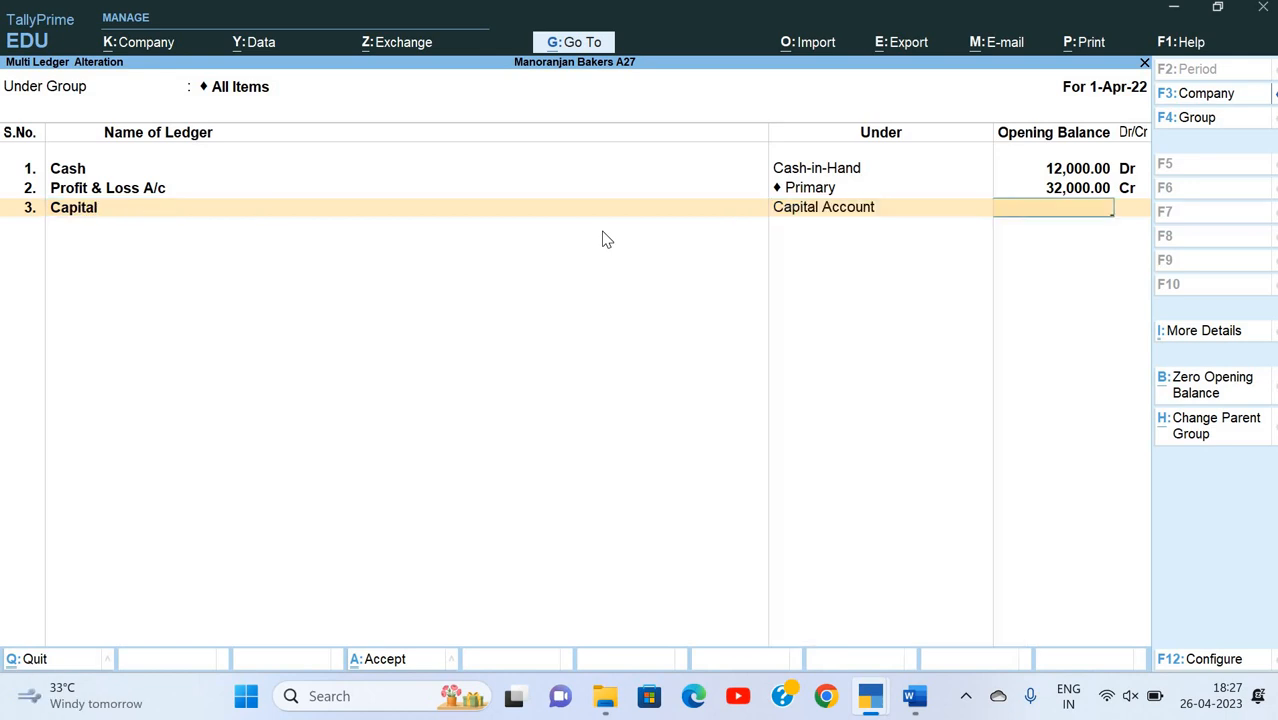
type("2,7")
type("5,000")
key("Return")
key("Return")
Step: Add a Loan From Indian Bank ledger under Secured Loans with an opening balance of 1,22,000 Cr
key("alt+Tab")
key("alt+Tab")
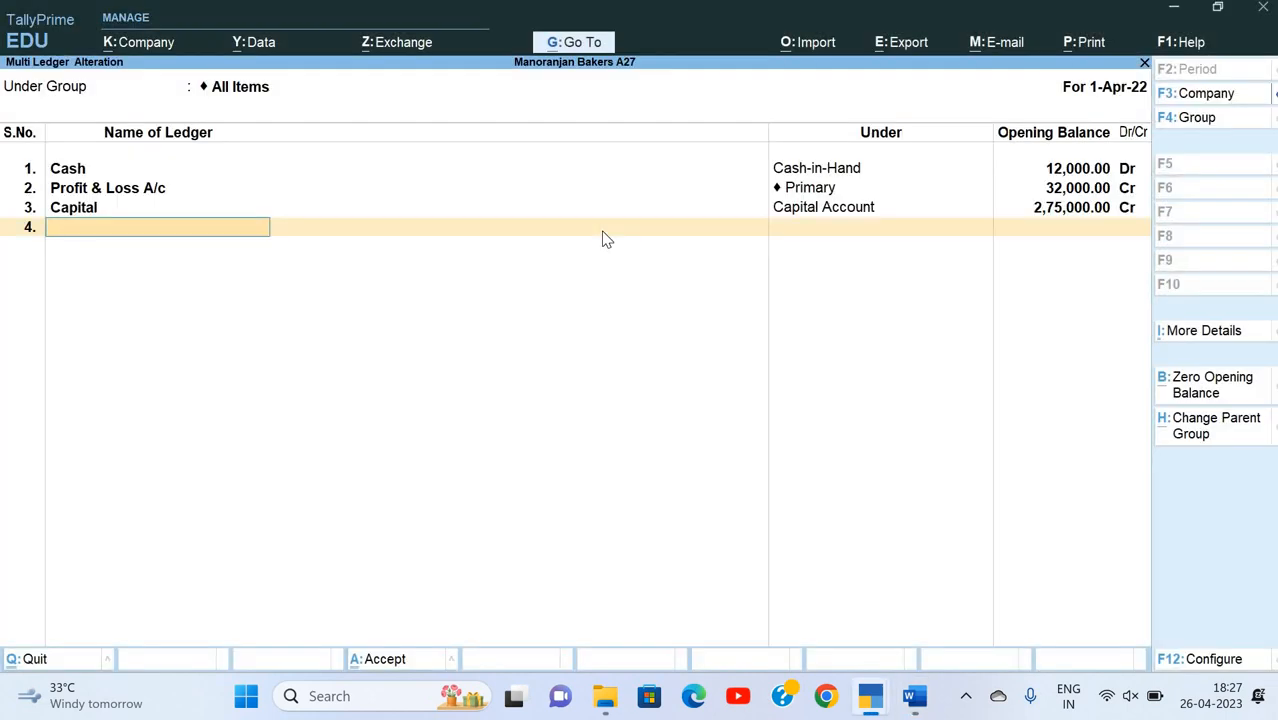
type("Loan")
key("alt+Tab")
key("alt+Tab")
type("n From Indian")
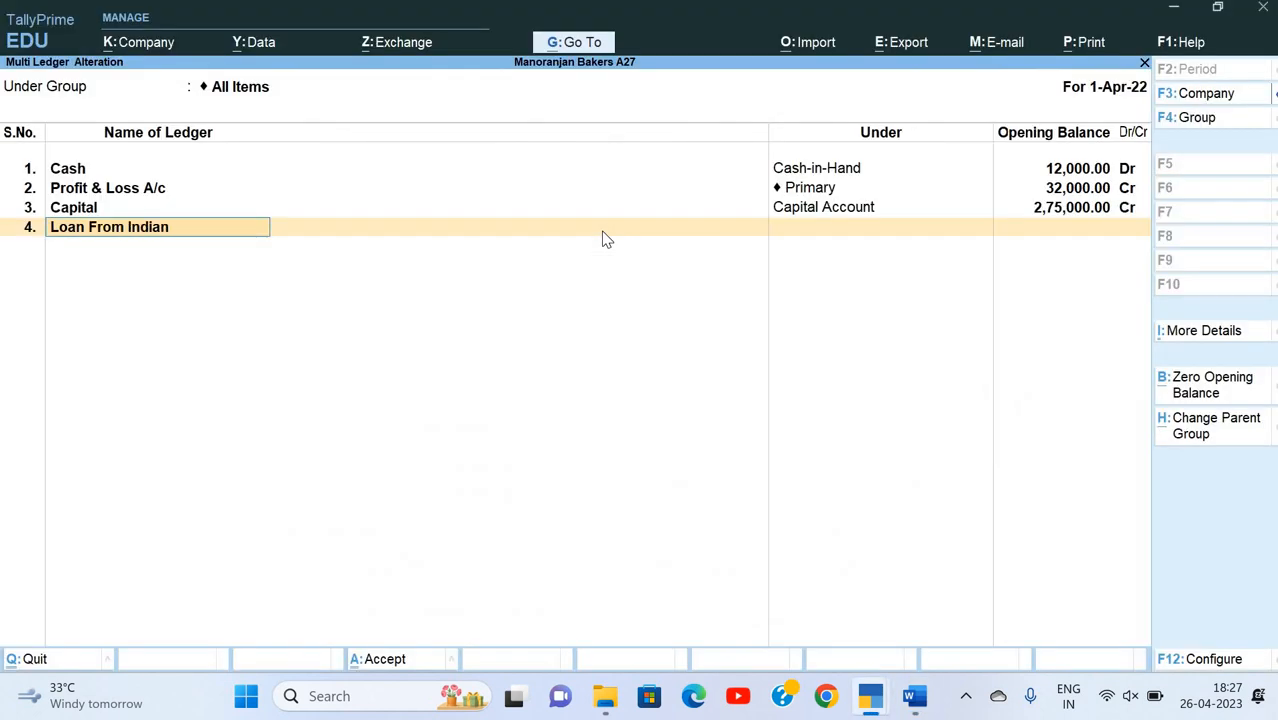
type(" Bank")
key("Return")
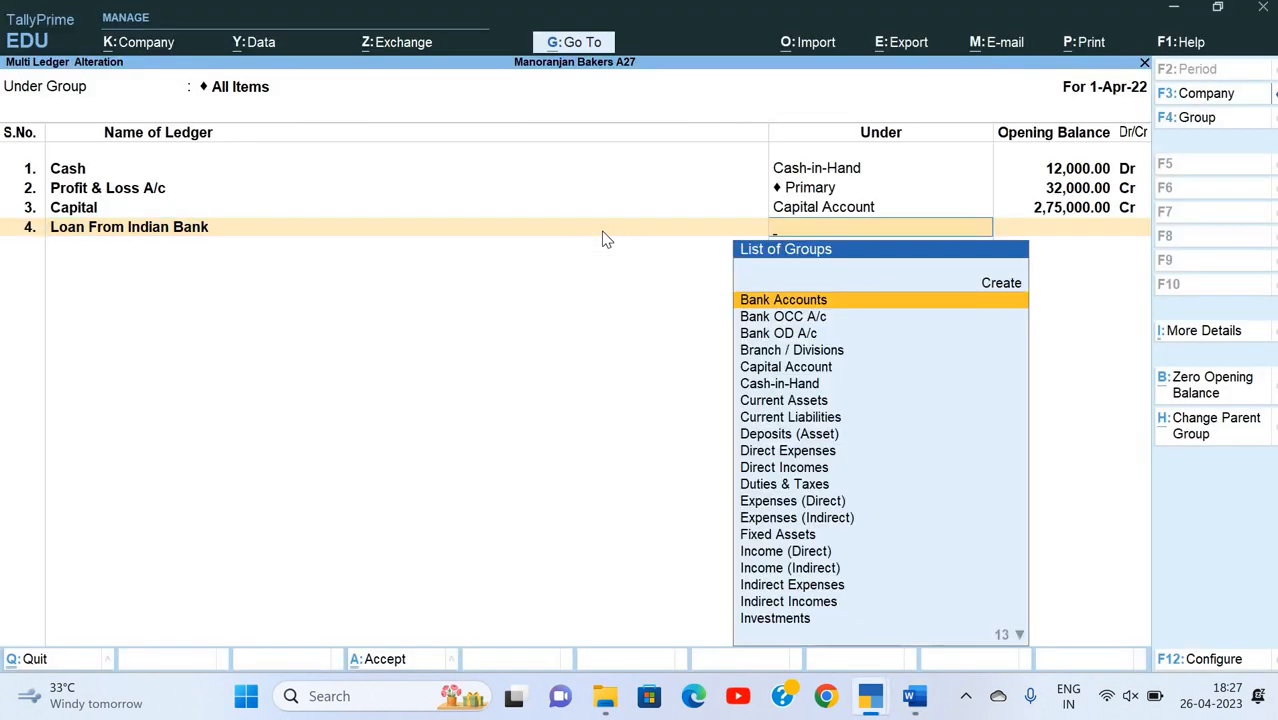
type("se")
key("Return")
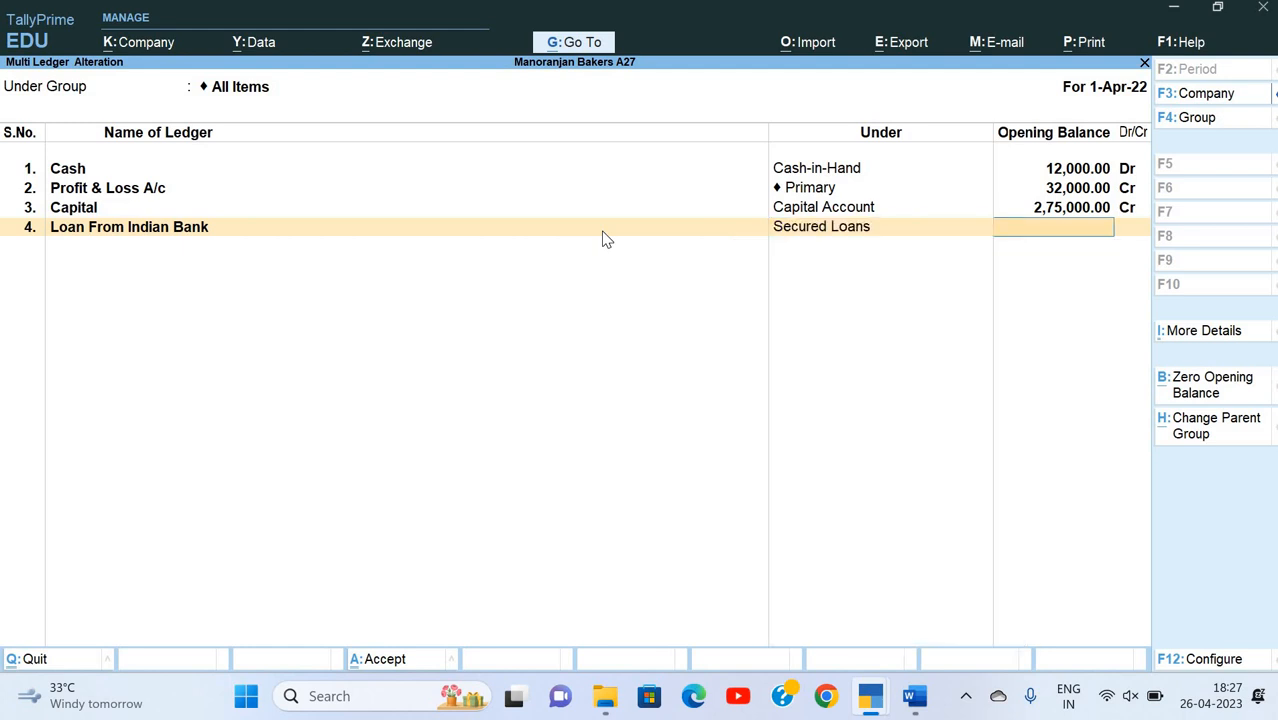
type("1,22,000")
key("Return")
key("Return")
Step: Add a Furniture ledger under Fixed Assets with an opening balance of 3,26,000 Dr, following the assignment table
key("alt+Tab")
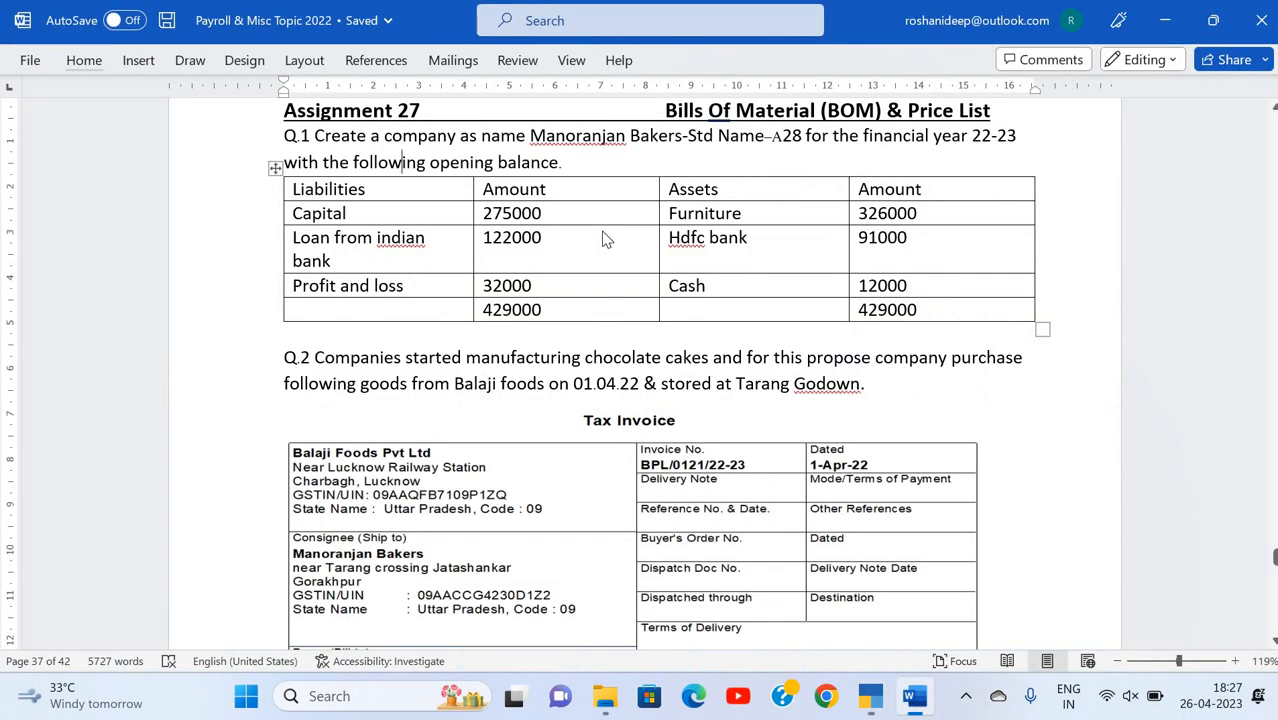
key("alt+Tab")
key("alt+Tab")
key("alt+Tab")
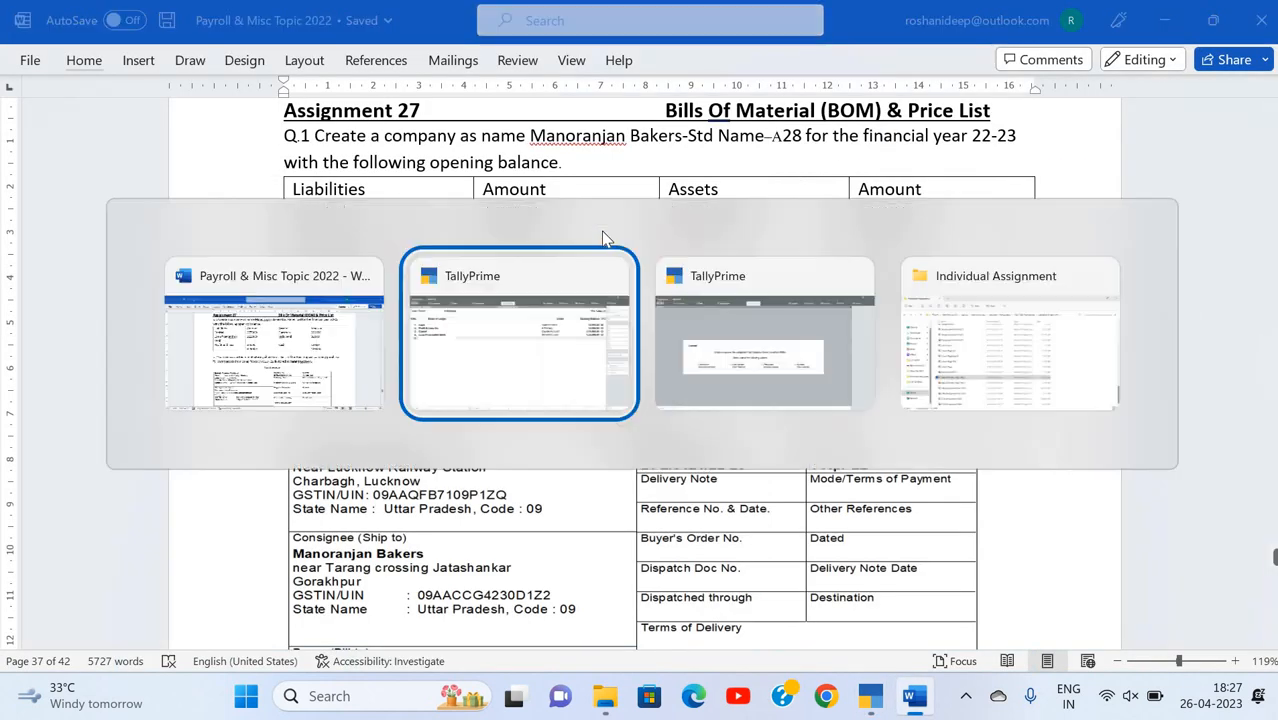
type("Furniture")
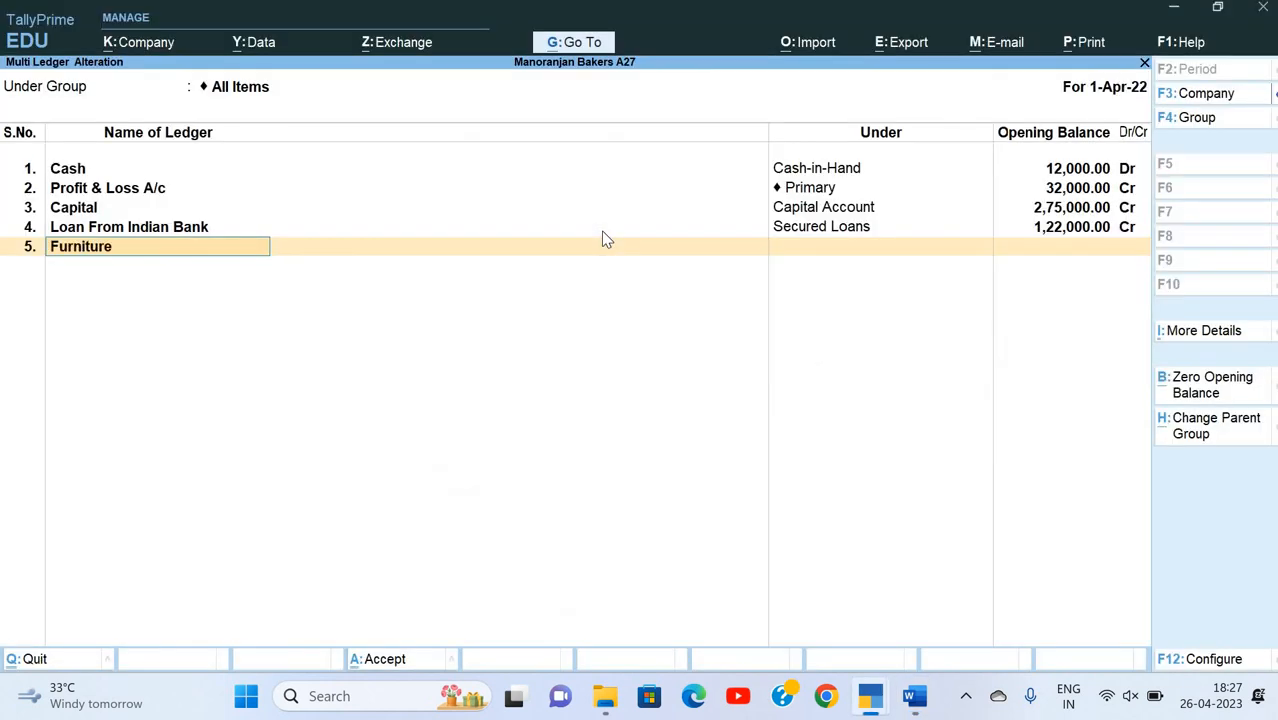
key("Return")
type("Fi")
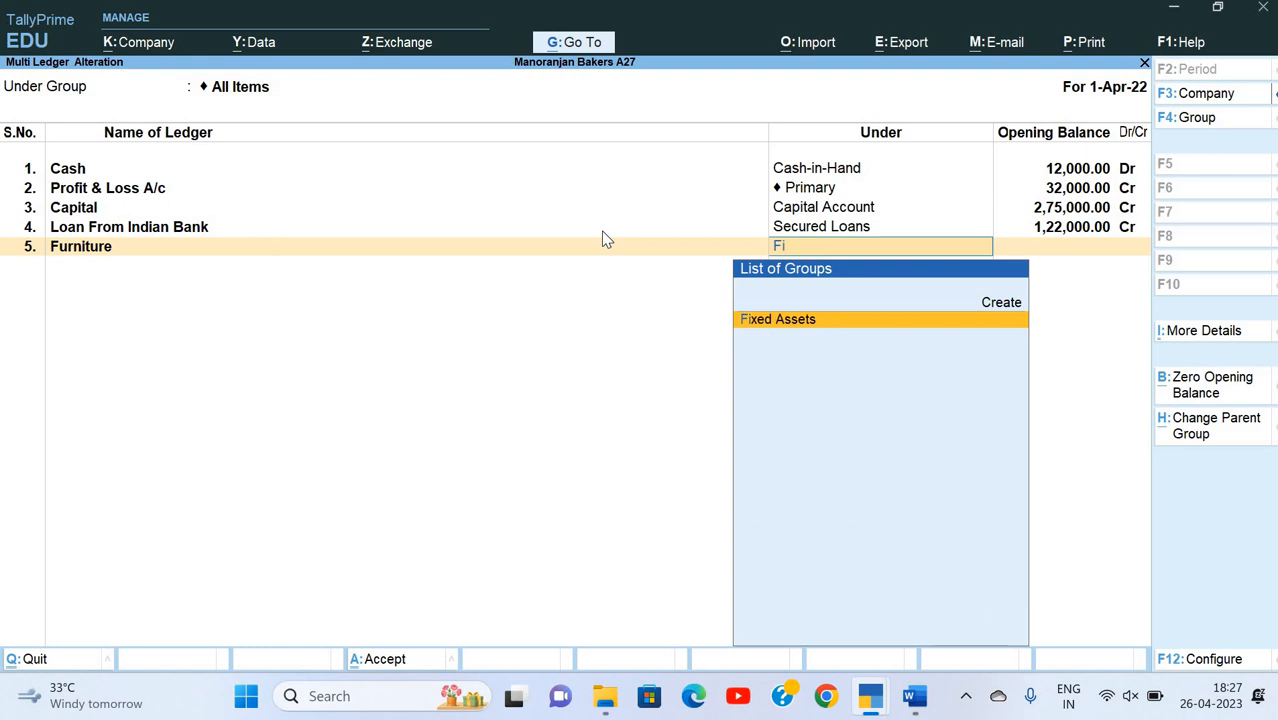
key("Return")
key("alt+Tab")
Step: Add an HDFC Bank ledger under Bank Accounts with an opening balance of 91,000 Dr
key("alt+Tab")
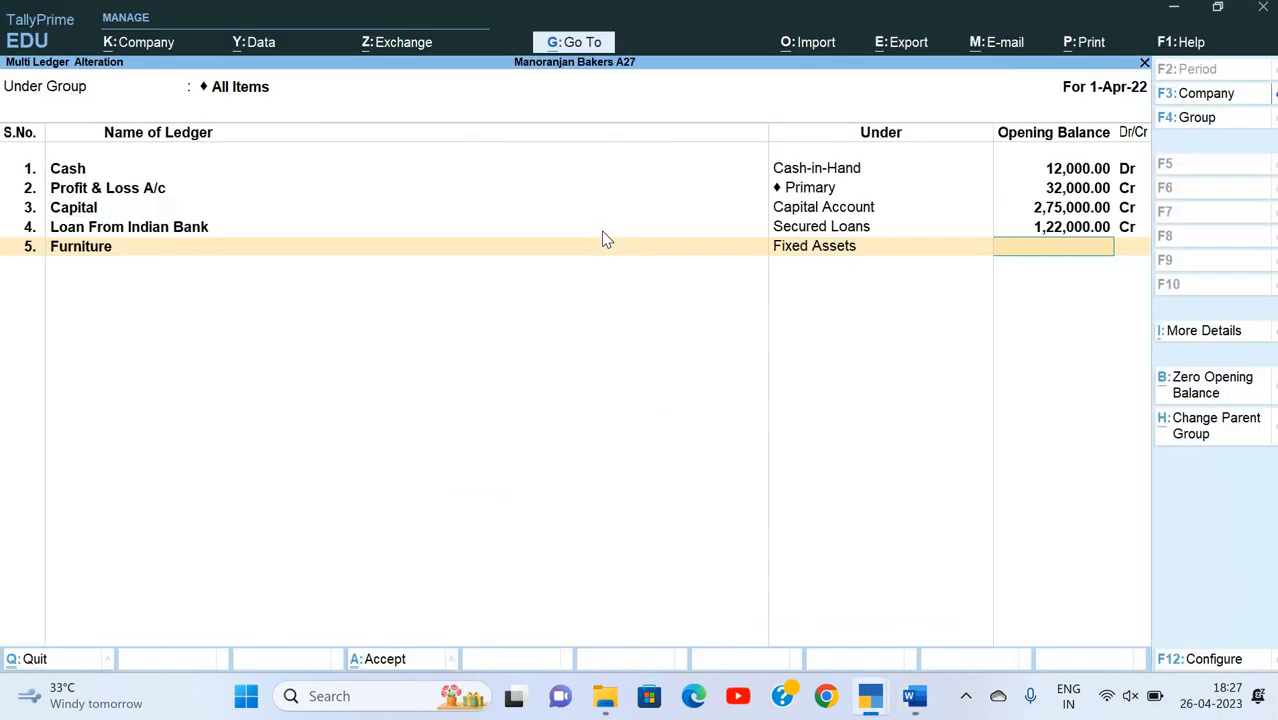
type("326000")
key("Return")
key("Return")
key("alt+Tab")
key("alt+Tab")
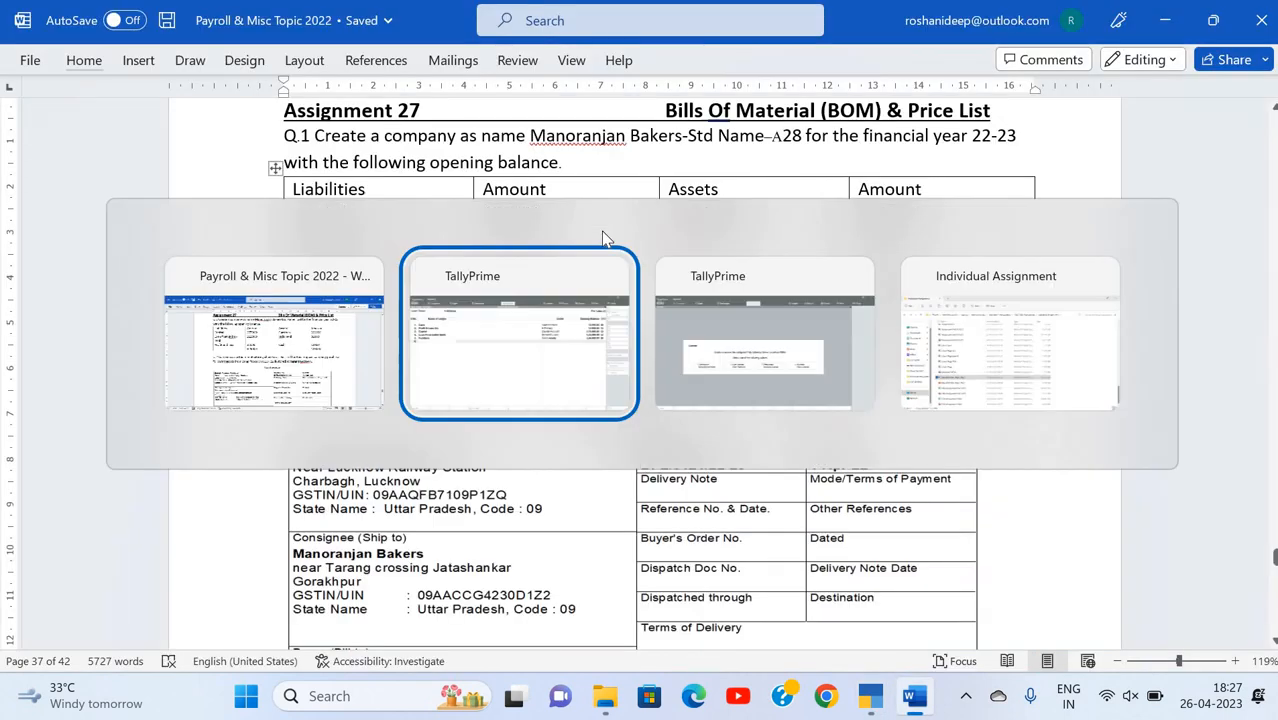
type("HDFC Bank")
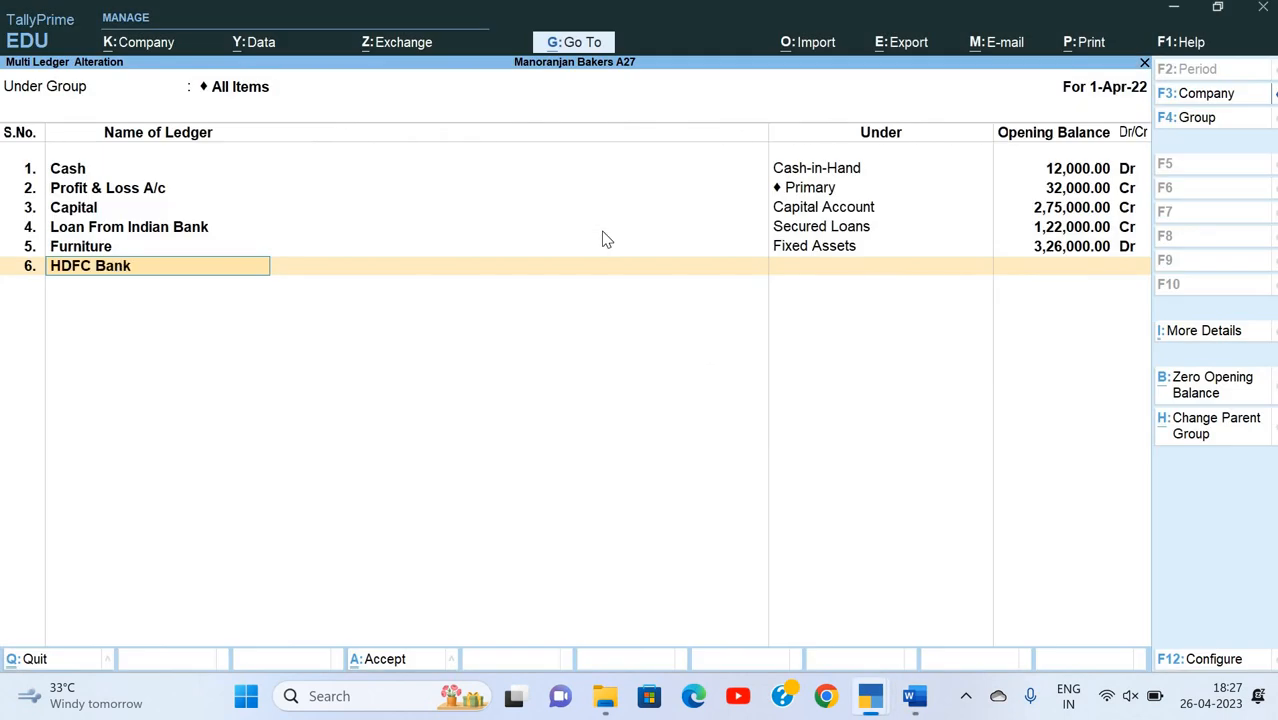
key("Return")
type("Bank")
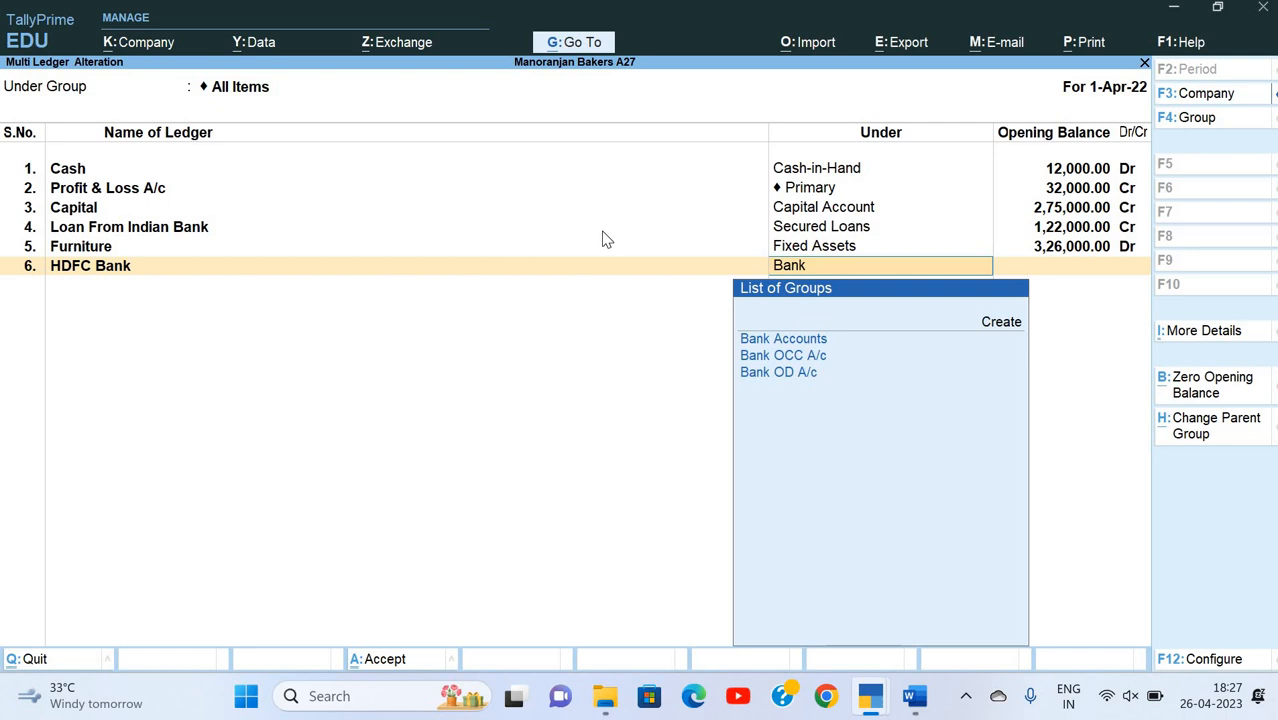
key("Return")
key("alt+Tab")
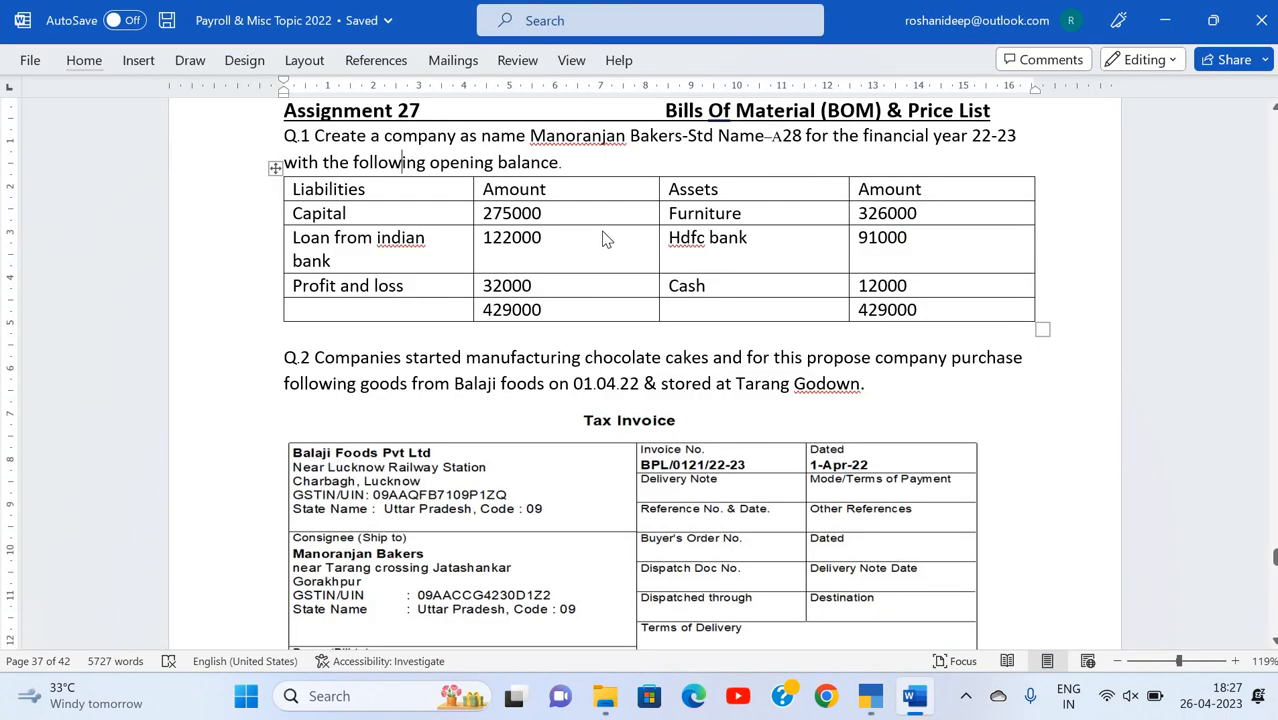
key("alt+Tab")
type("91000")
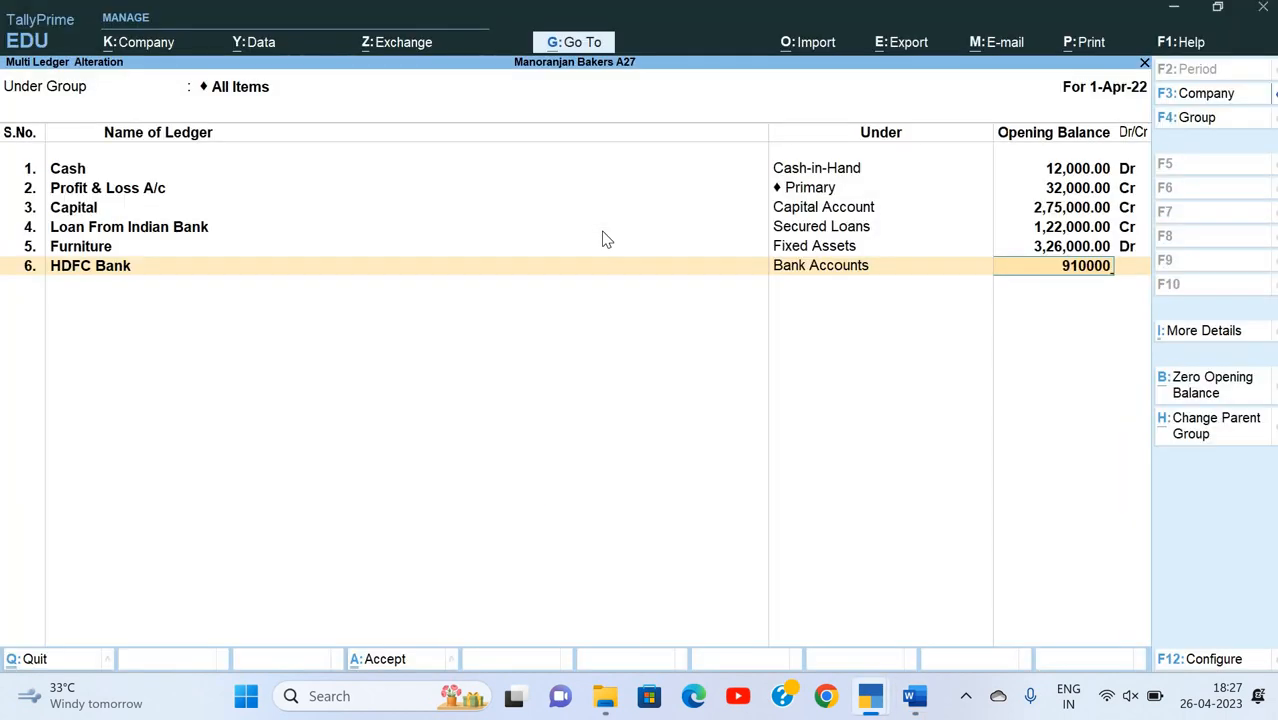
key("Return")
key("Return")
key("Return")
Step: Recheck the entries against the assignment table, then save the ledgers and leave multiple ledger alteration
key("alt+Tab")
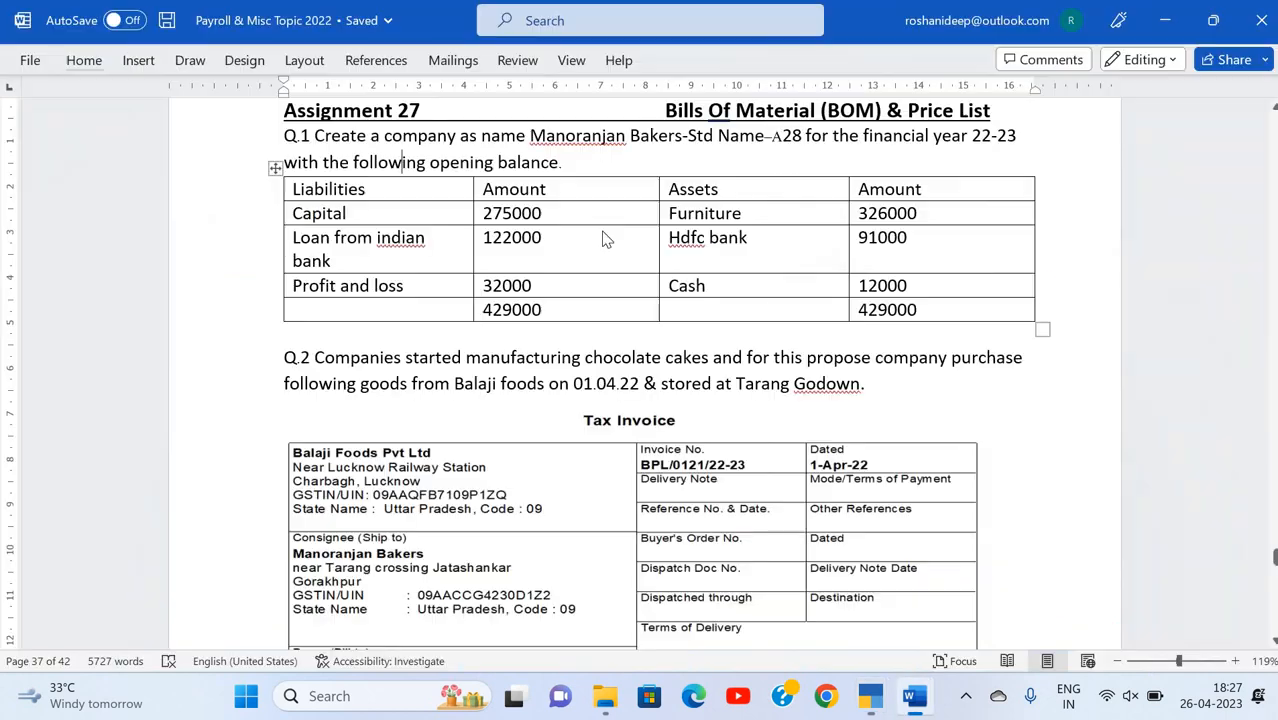
key("alt+Tab")
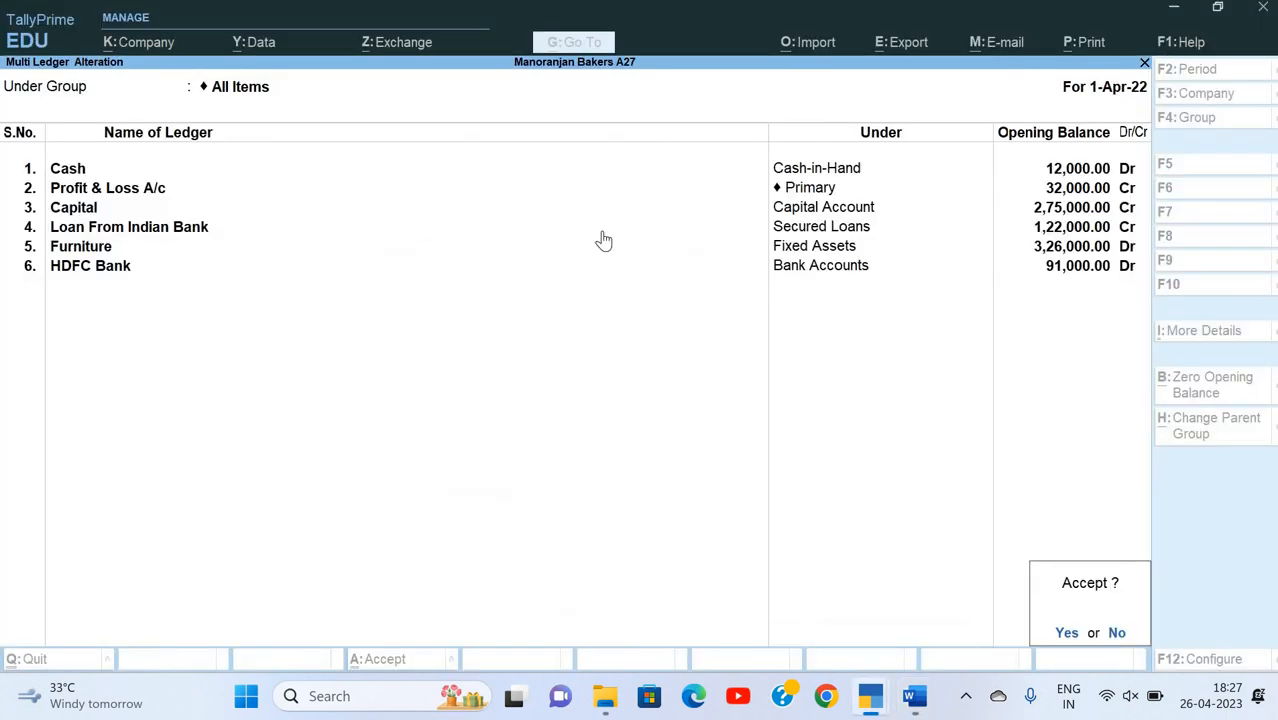
key("y")
key("Escape")
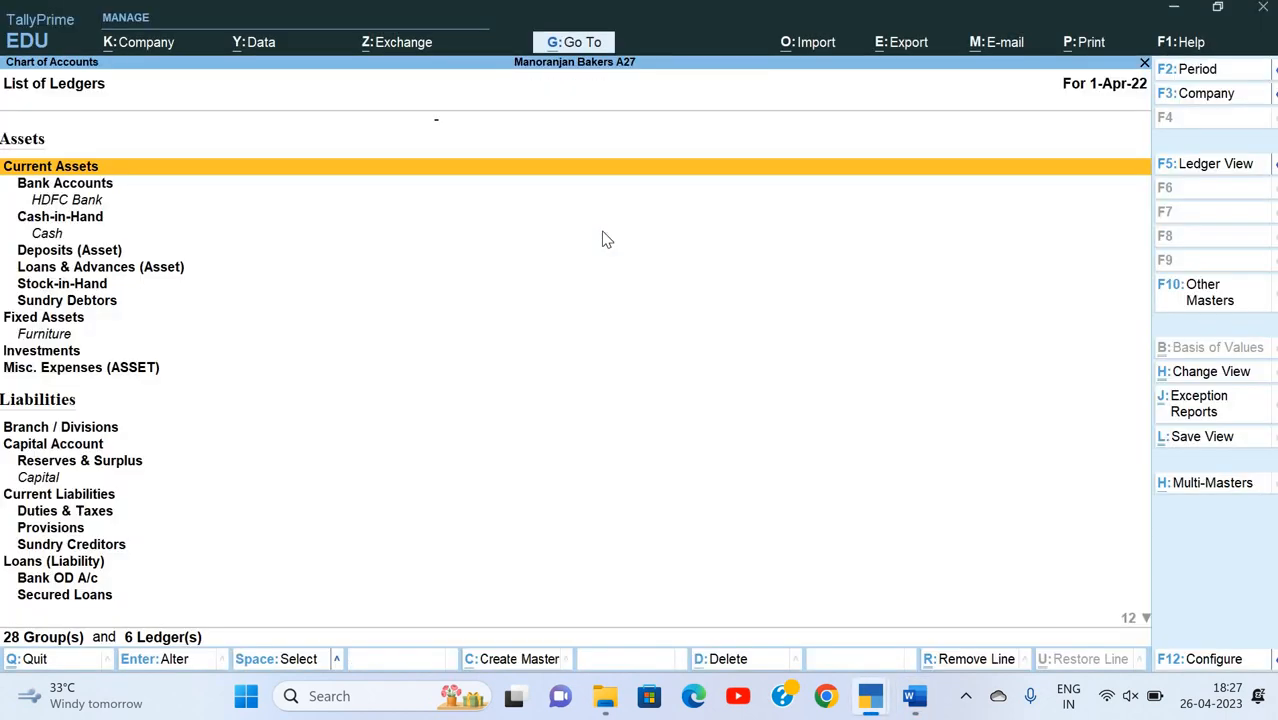
Step: Check the opening balances in the Balance Sheet report, then return to the Gateway of Tally
key("Escape")
key("Up")
key("Down")
key("Down")
key("Down")
key("Down")
key("Down")
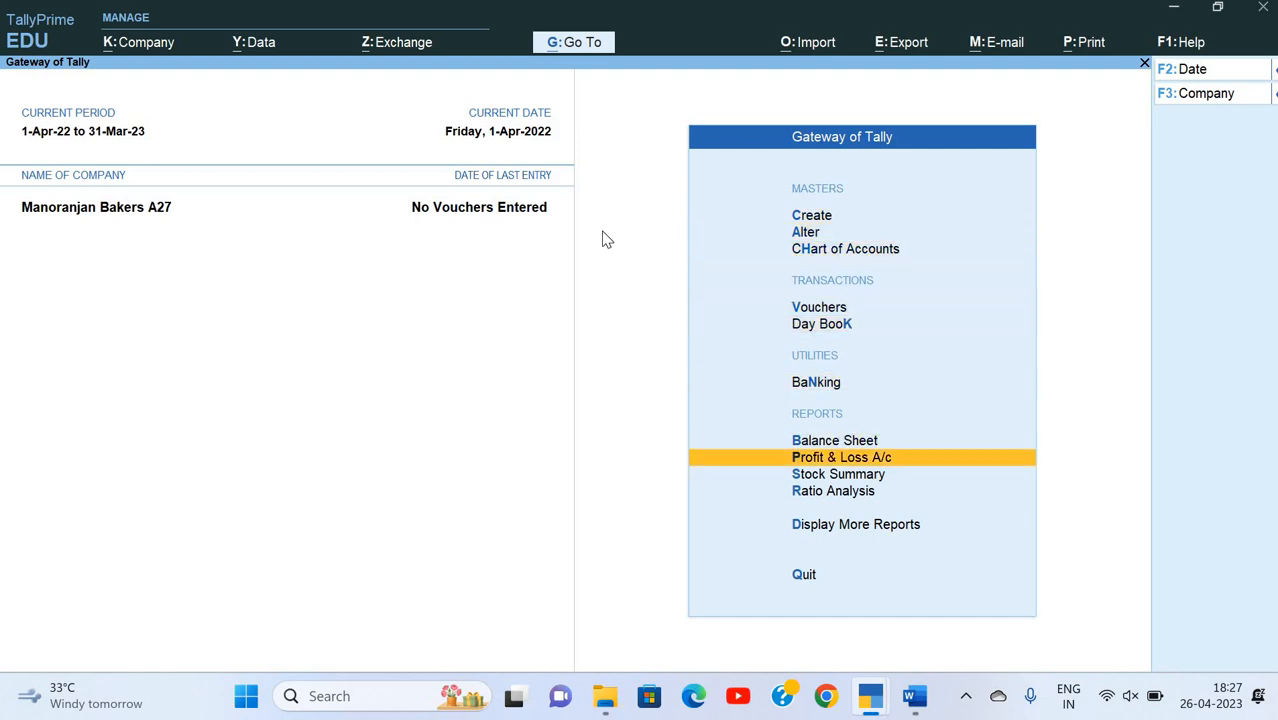
key("Up")
key("Return")
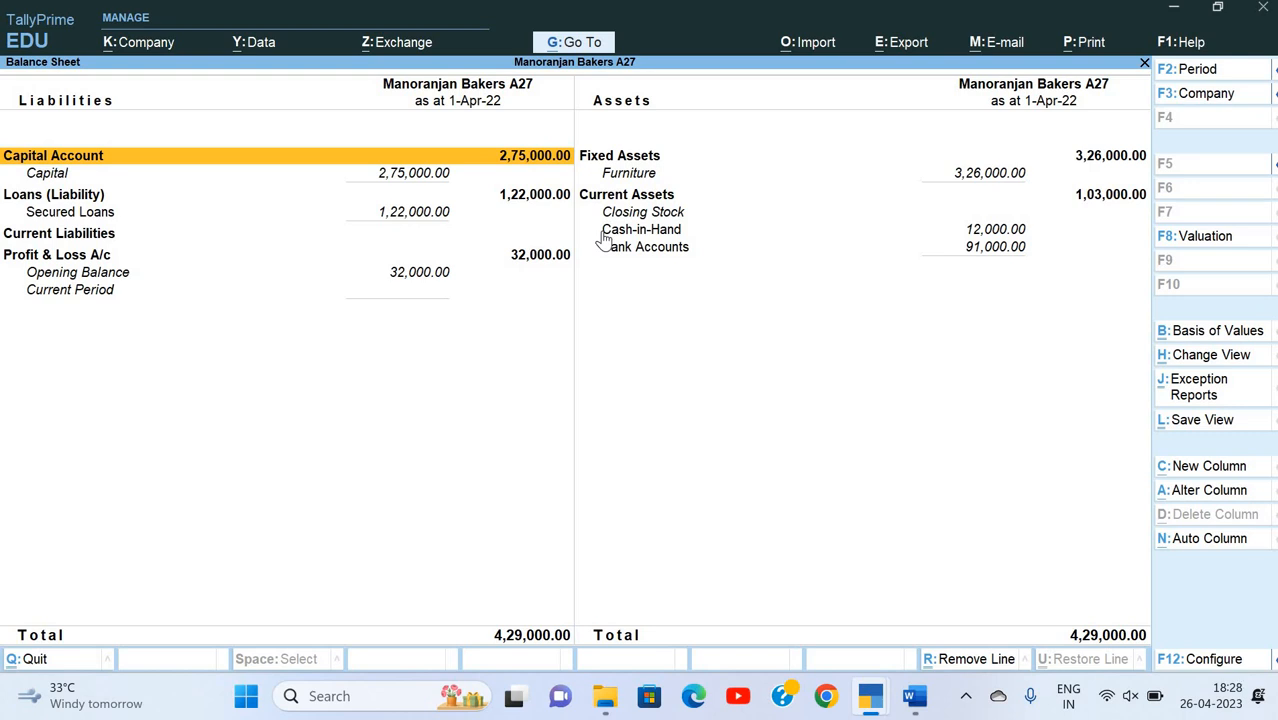
key("alt")
key("Escape")
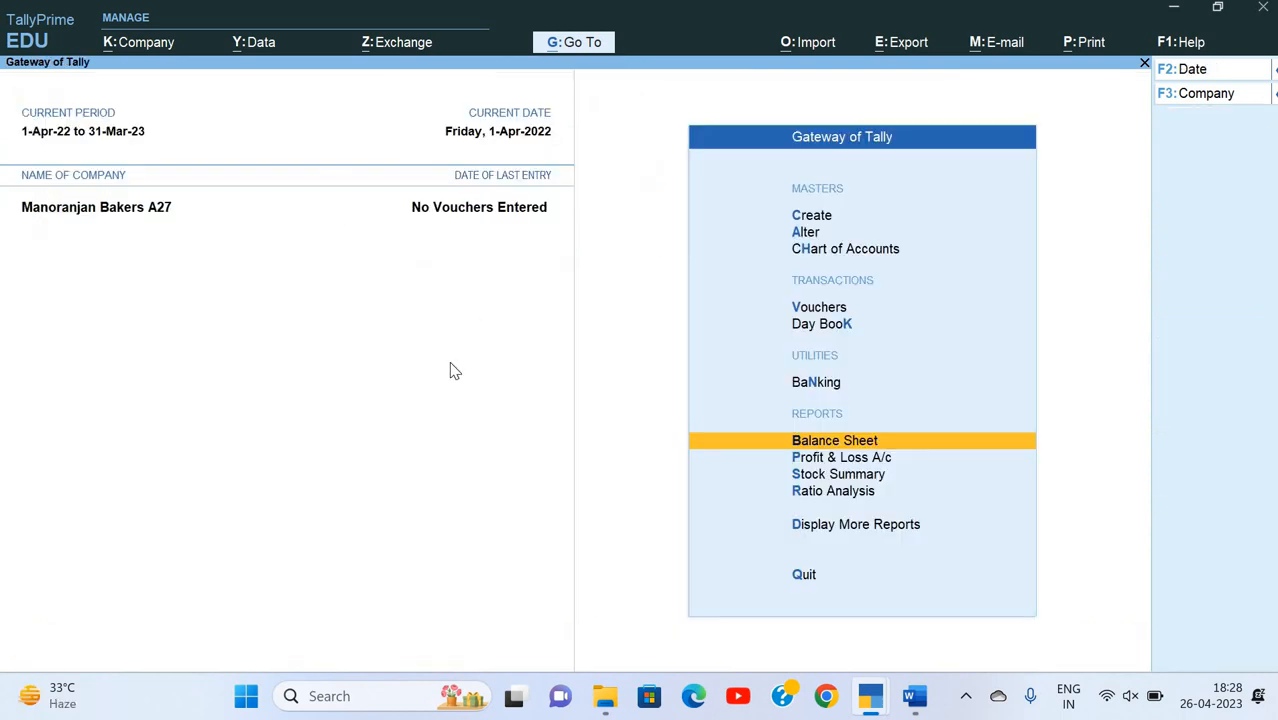
Step: Switch to the Word assignment and review the Q.2 Balaji Foods purchase instruction and its tax invoice
key("alt+Tab")
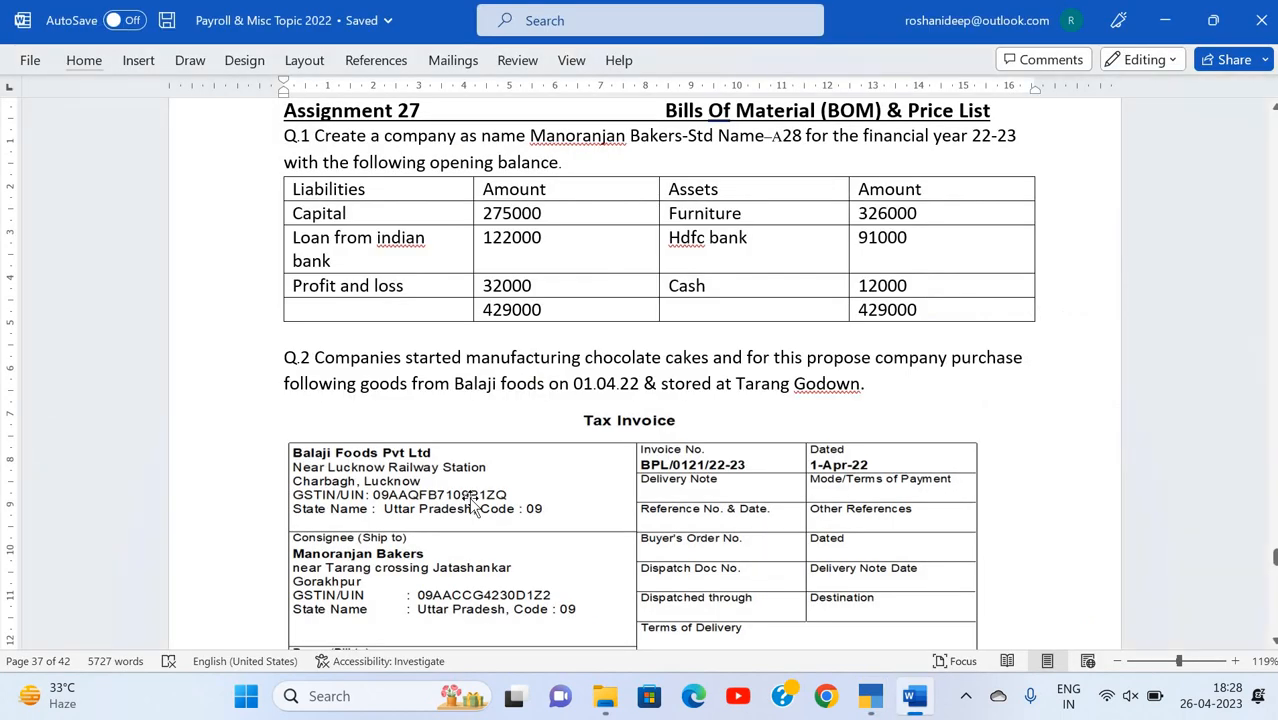
scroll(475, 508, "down", 5)
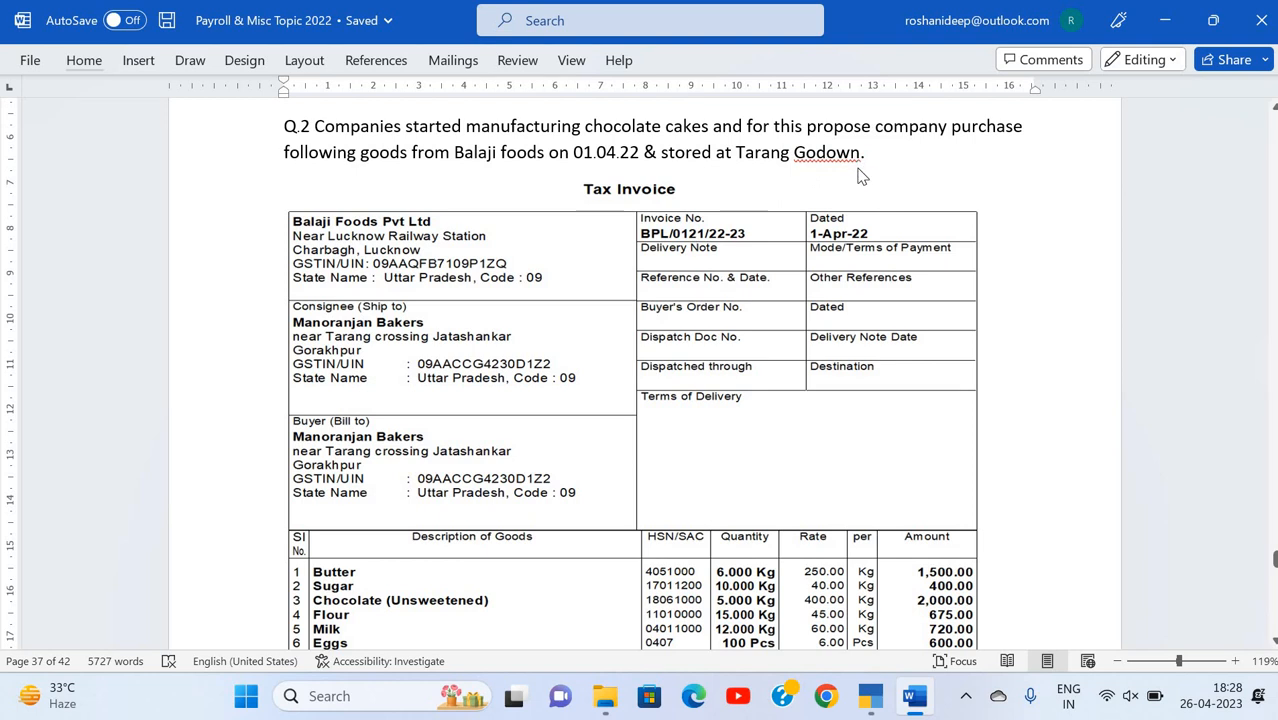
Step: Switch to TallyPrime and create a godown named Tarang Crossing under Primary, then return to the Gateway of Tally
key("alt+Tab")
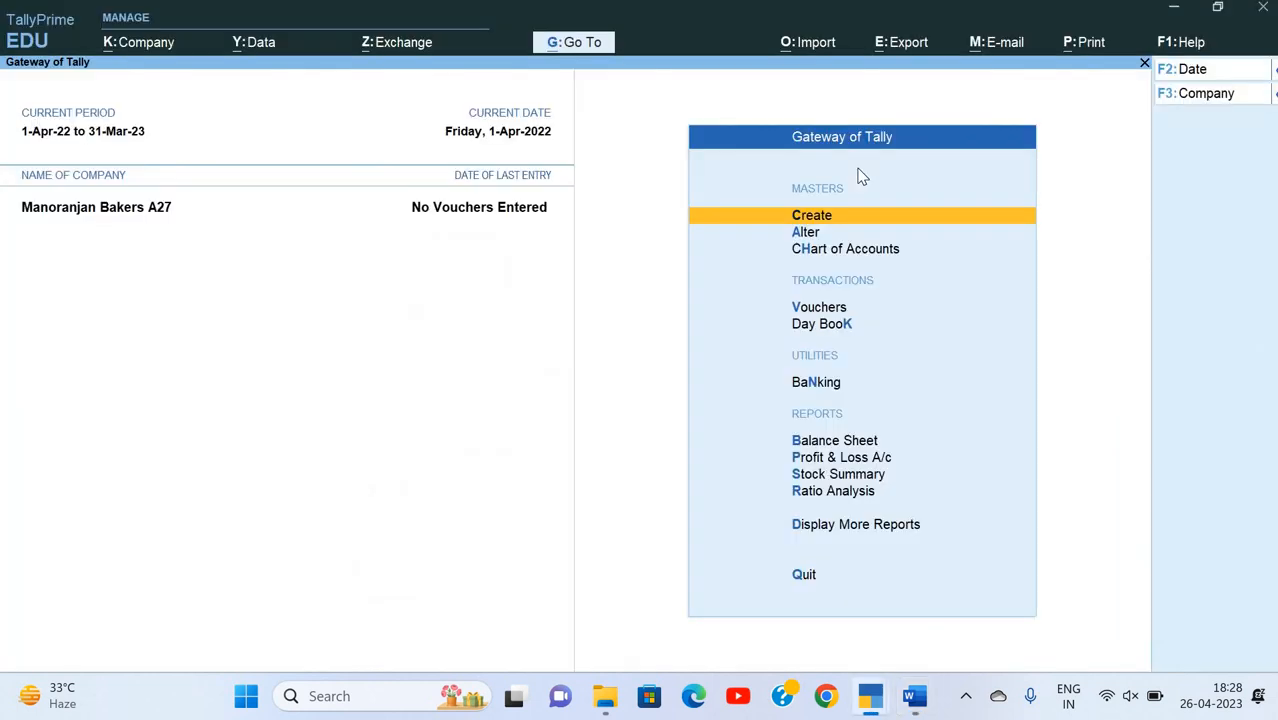
key("Return")
key("Down")
key("Down")
key("Down")
key("Down")
key("Down")
key("Down")
key("Down")
key("Down")
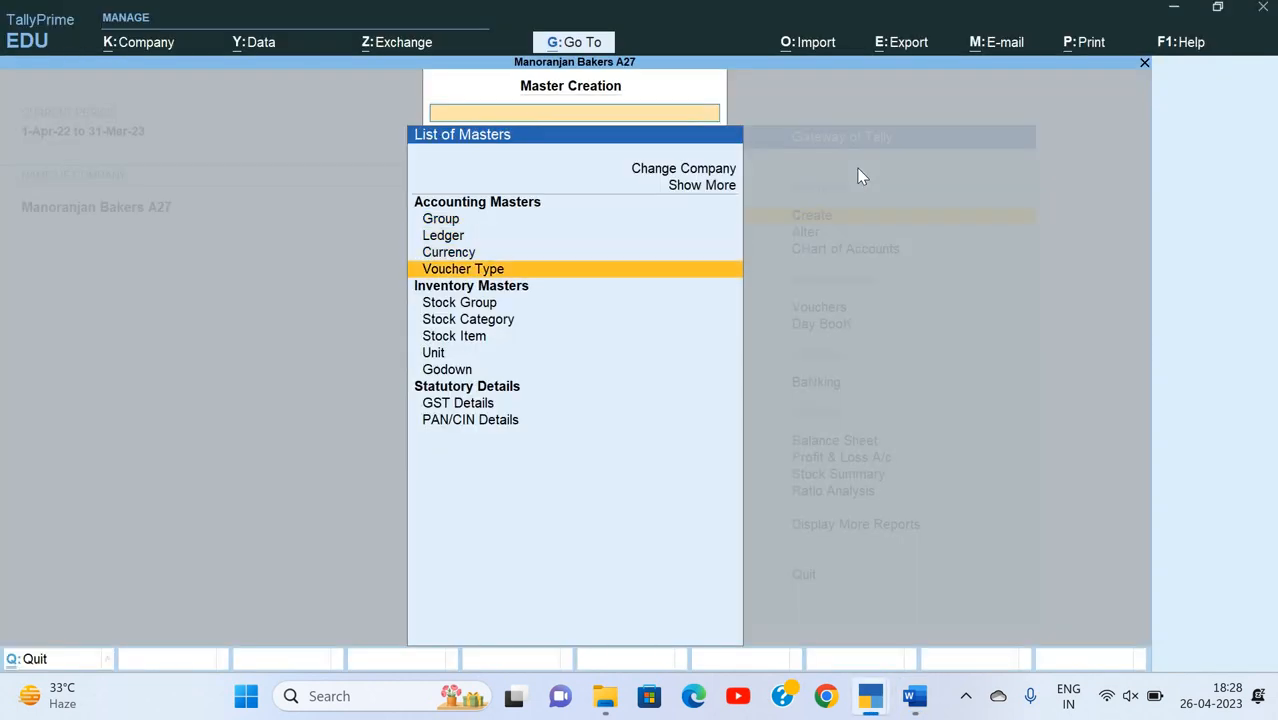
key("Return")
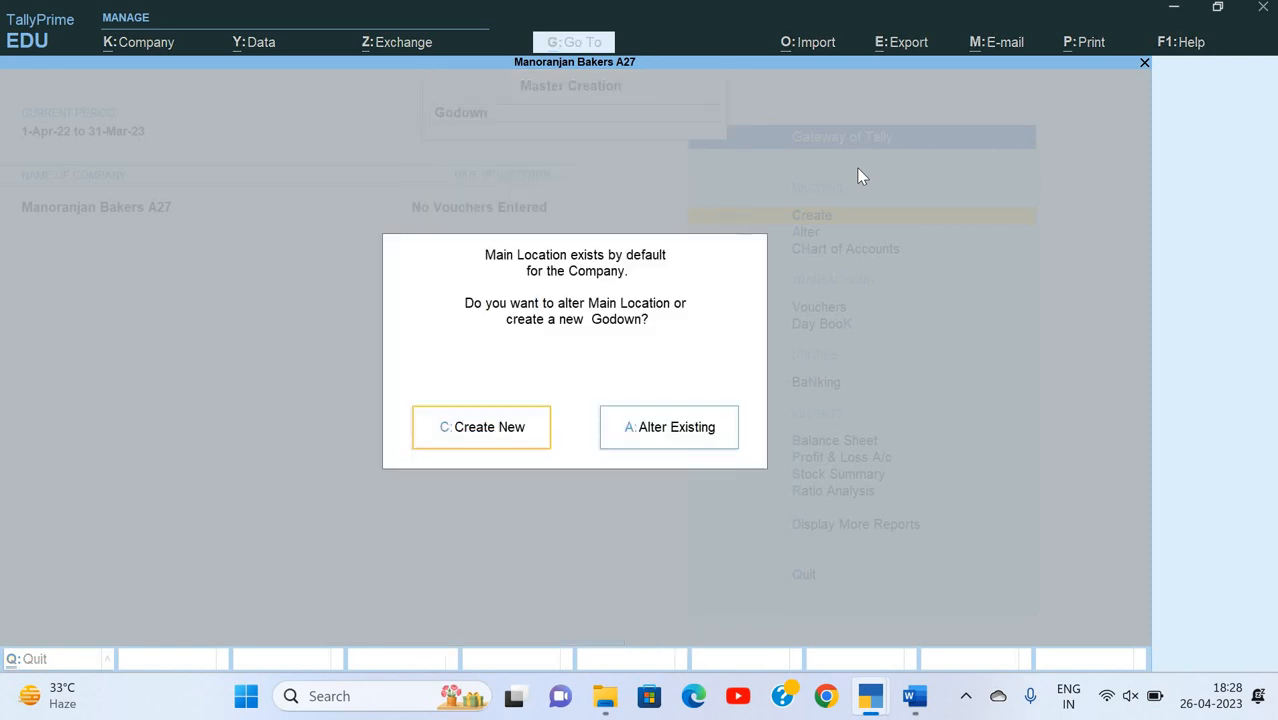
key("Return")
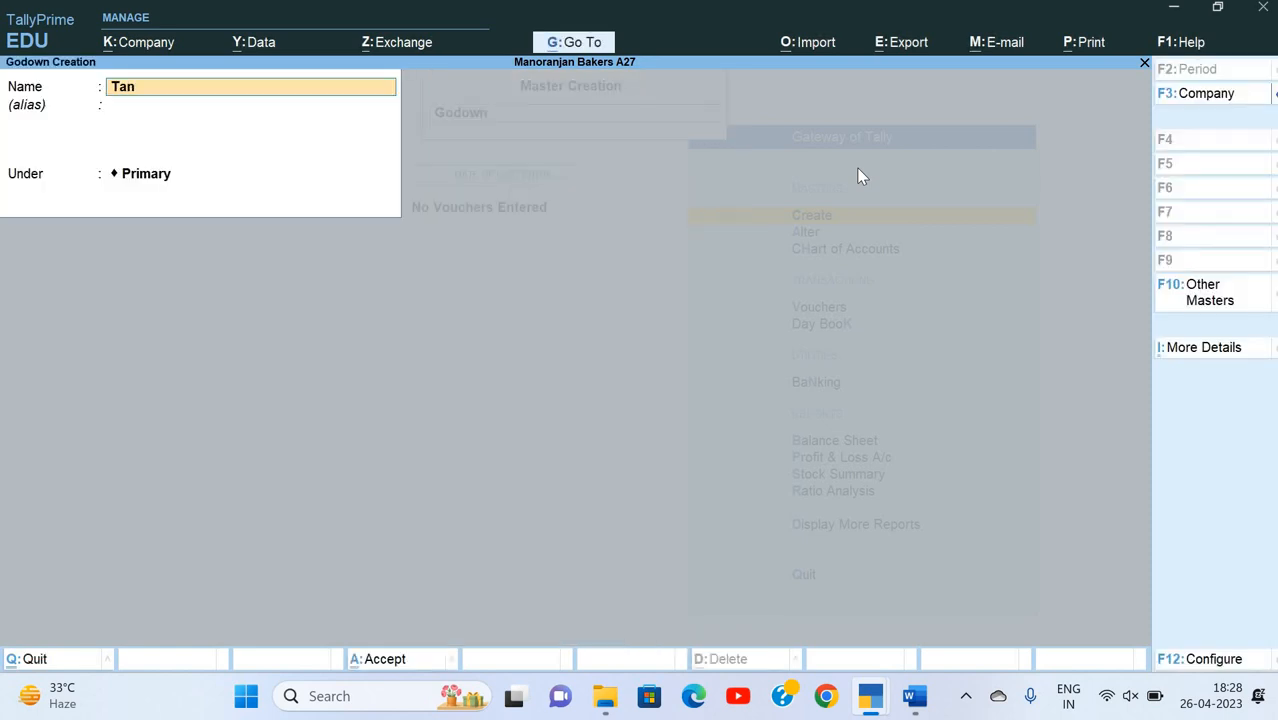
type("Tarang Crossing")
key("Return")
key("Return")
key("Return")
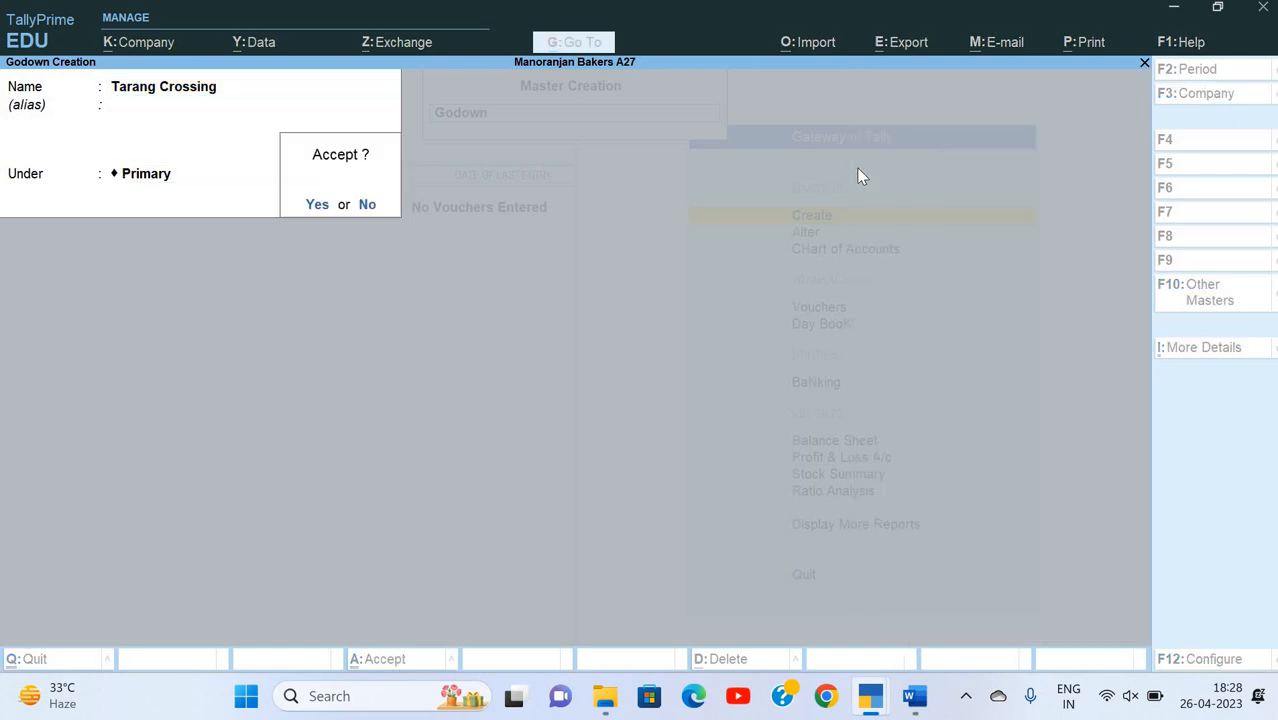
key("Return")
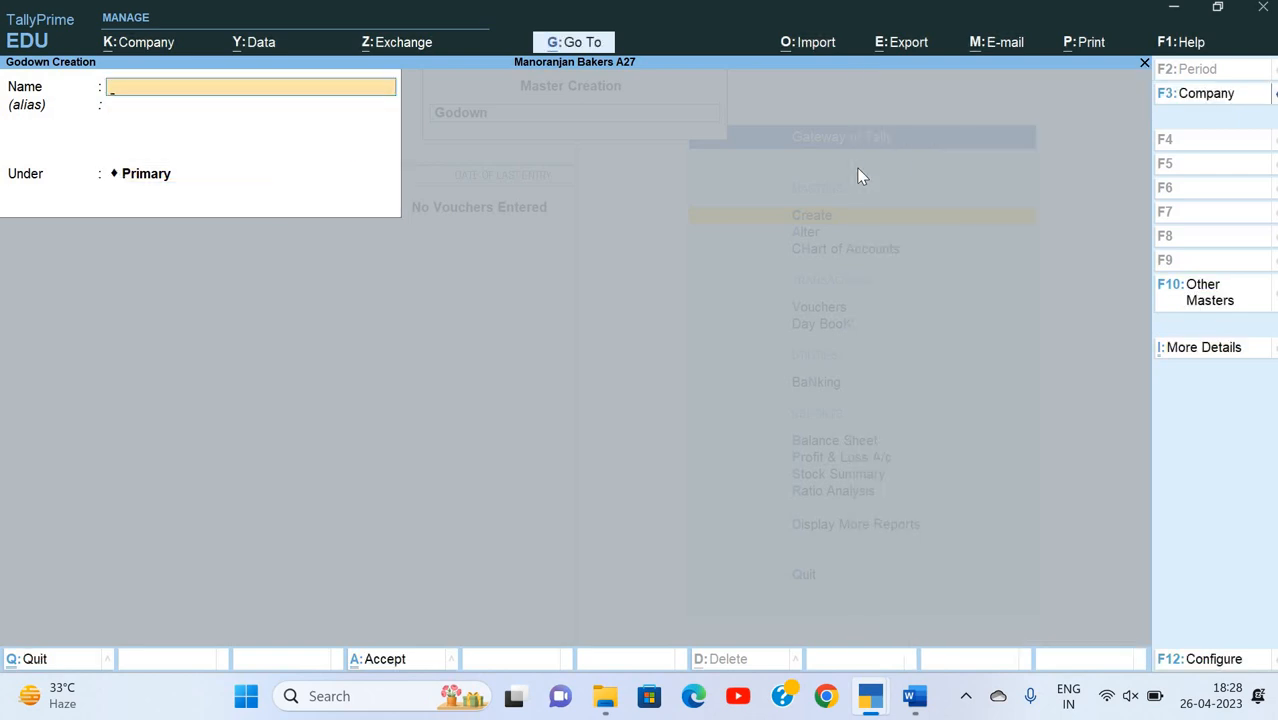
key("Escape")
key("Escape")
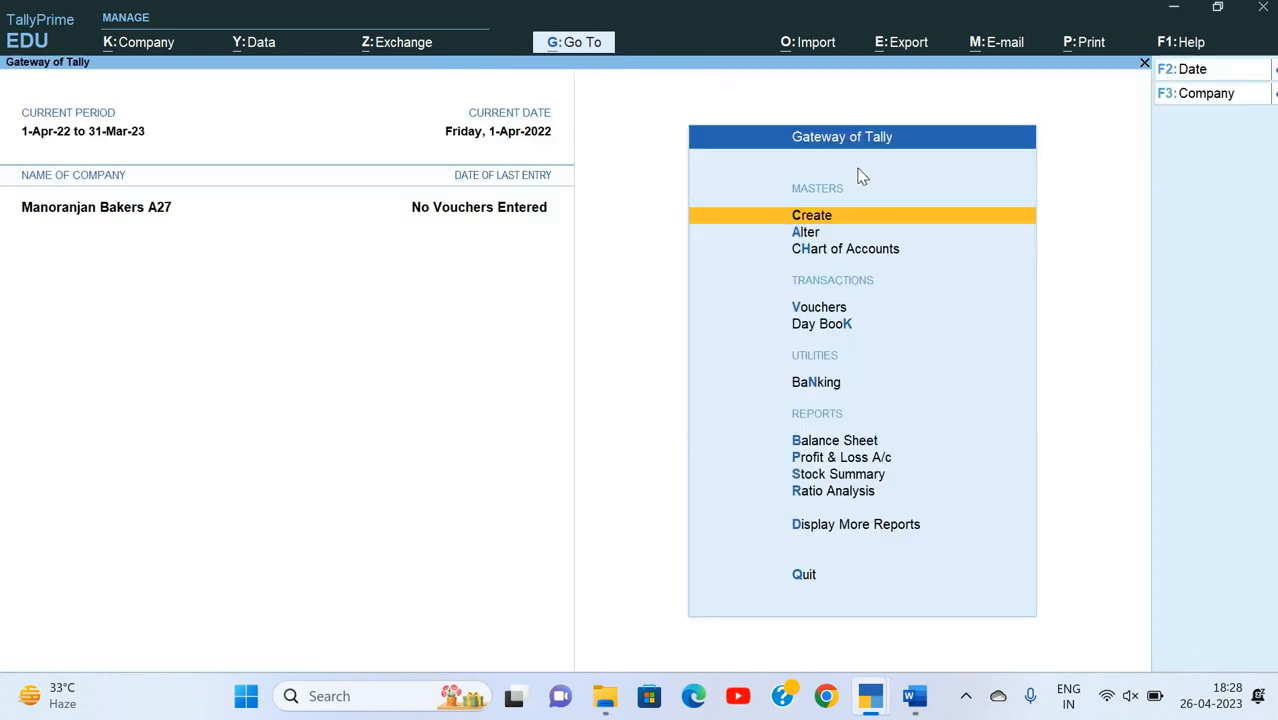
Step: Check the Balaji Foods tax invoice in Word and open a new Purchase voucher in TallyPrime
key("alt+Tab")
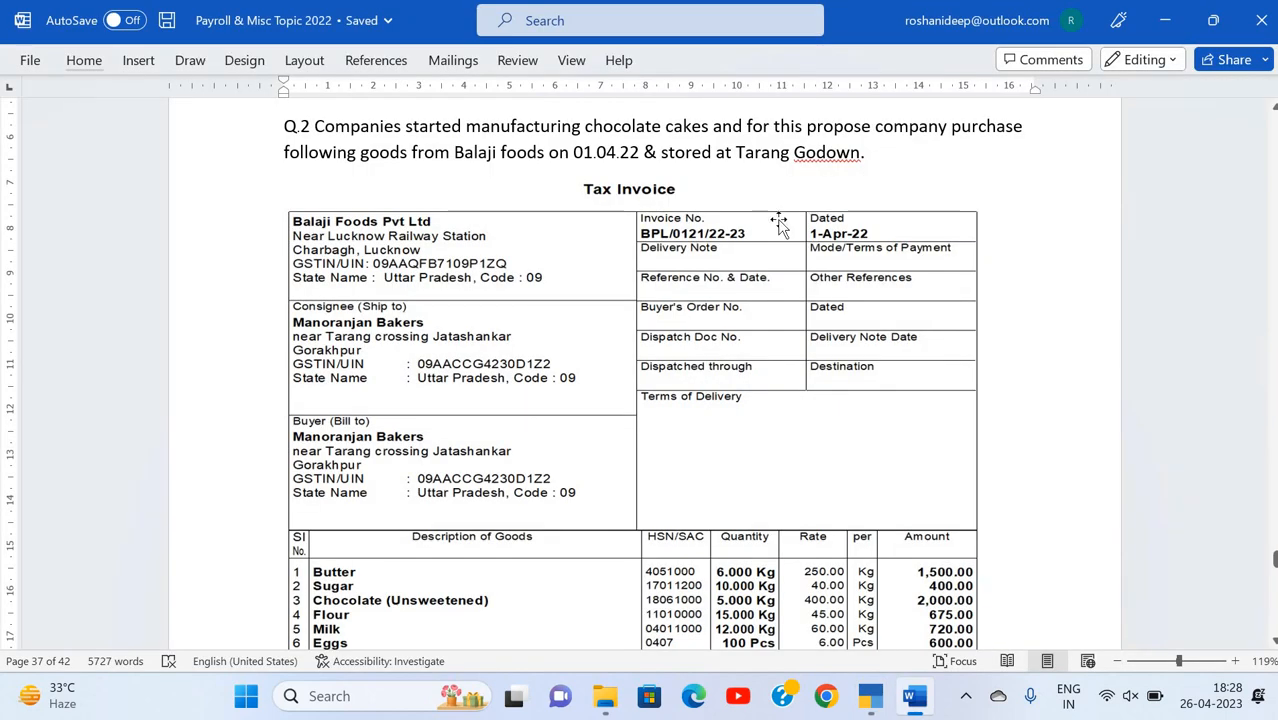
key("alt+Tab")
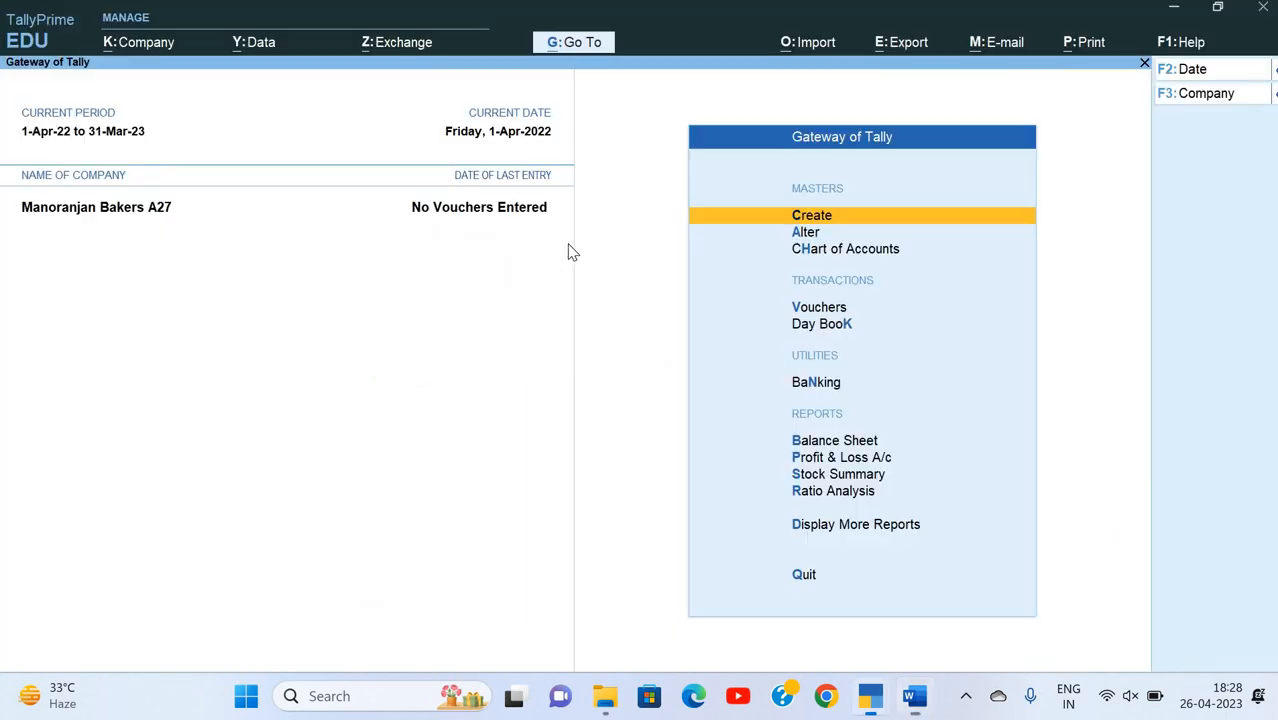
key("Down")
key("Down")
key("Down")
key("Return")
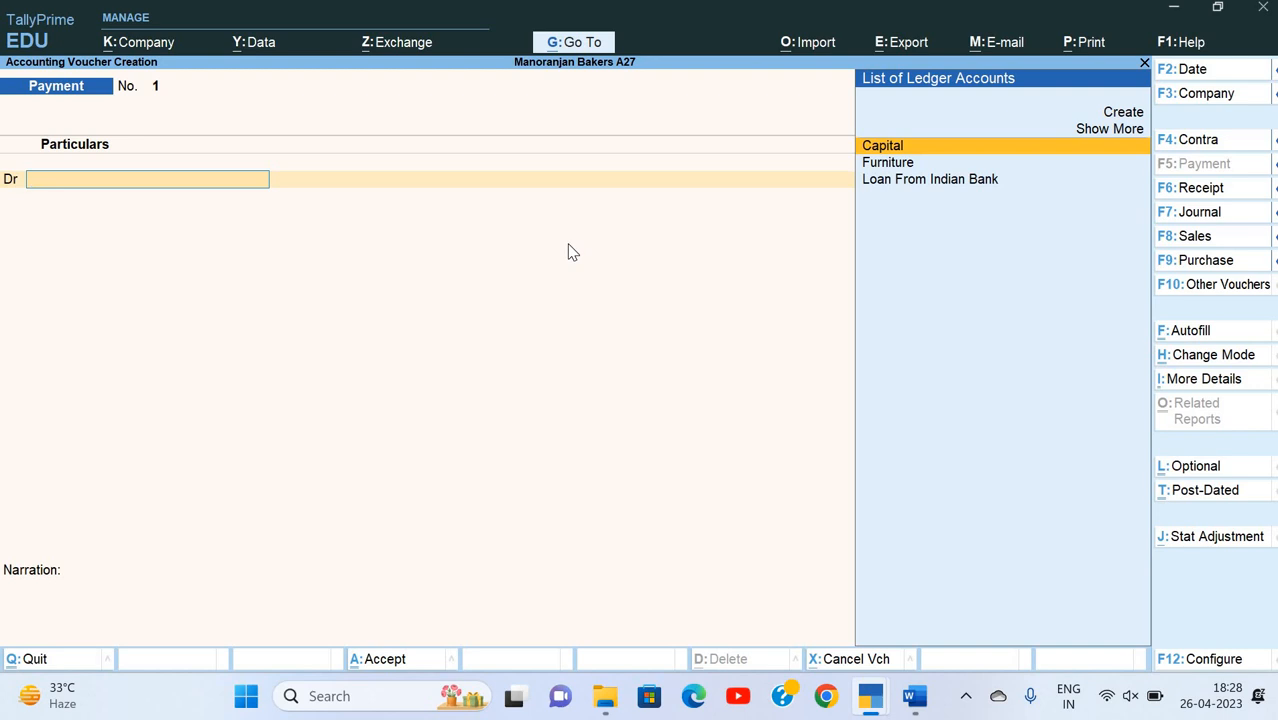
key("F9")
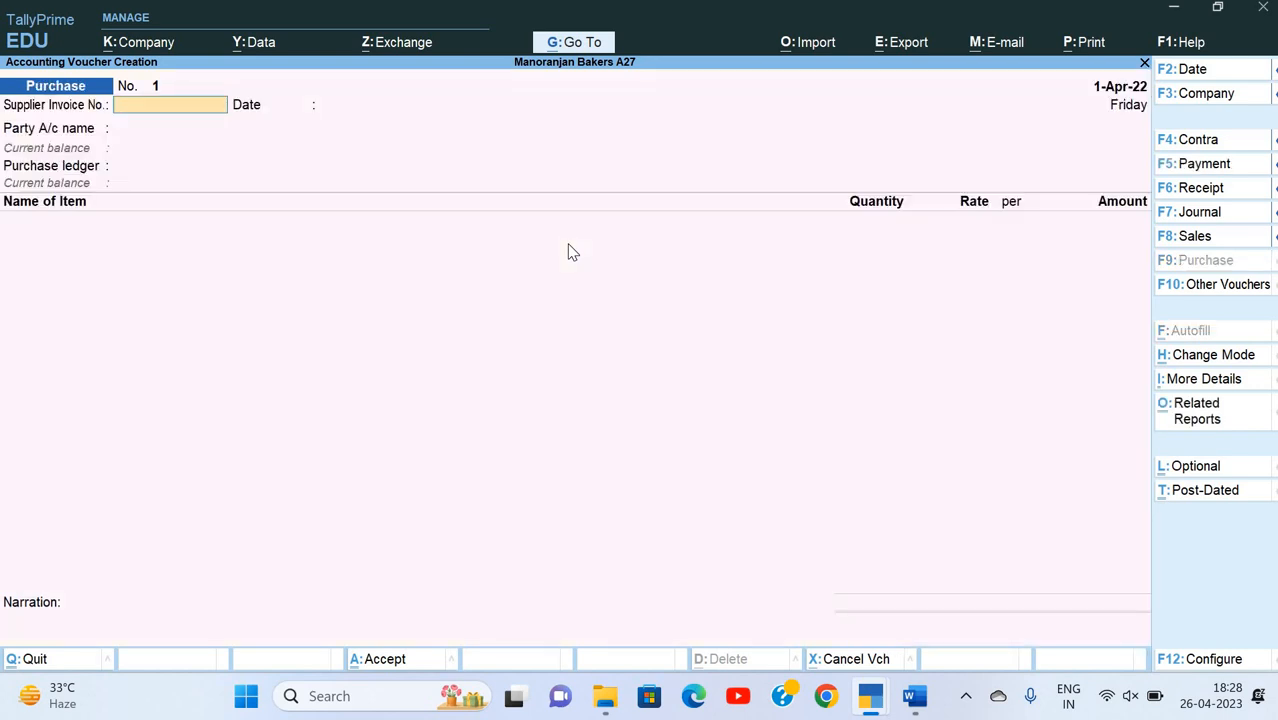
Step: Enter supplier invoice number BPL/0121/22-23 from the Word invoice, dated 1-Apr-22, in the purchase voucher
key("alt+Tab")
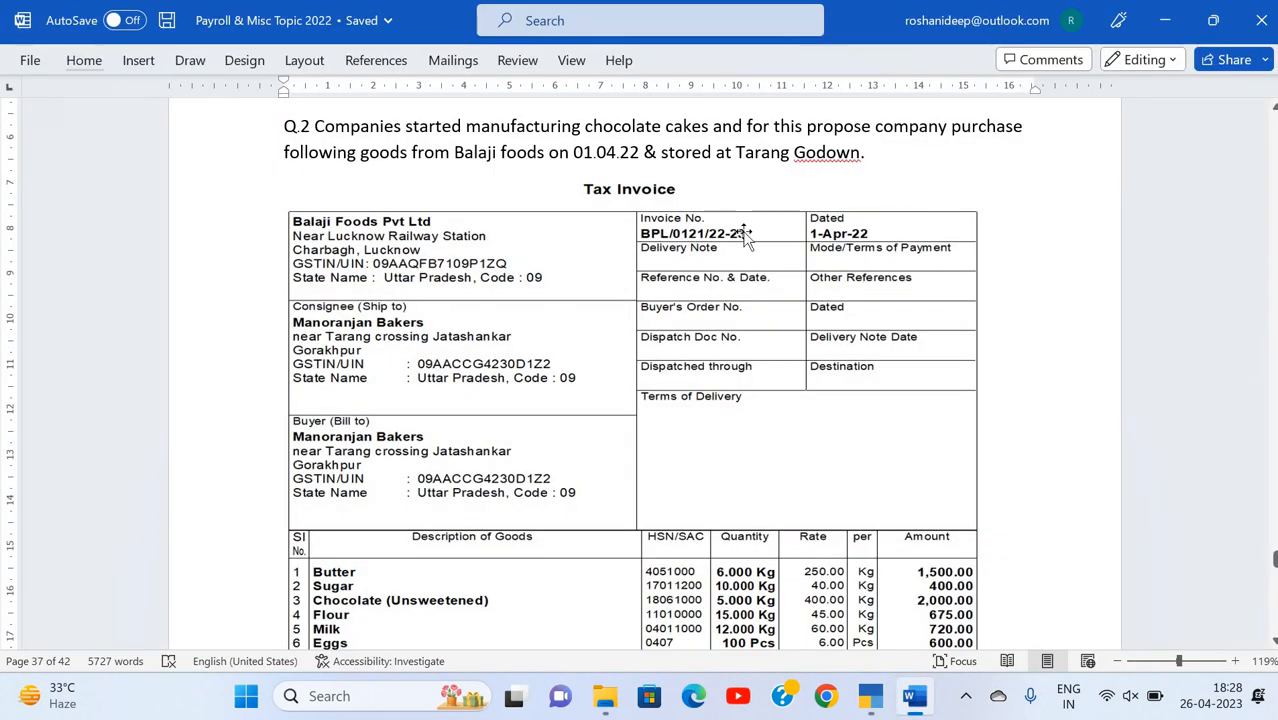
key("alt+Tab")
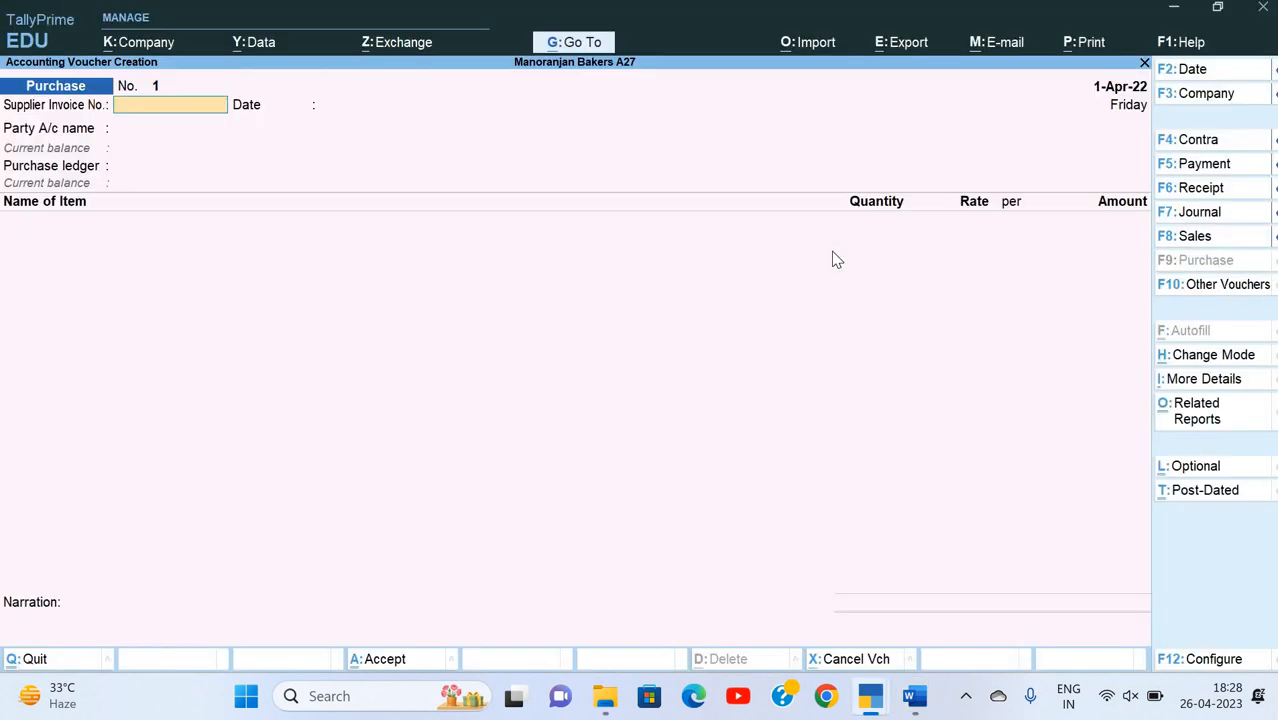
type("BPL/")
key("alt+Tab")
key("alt+Tab")
type("/01")
key("Return")
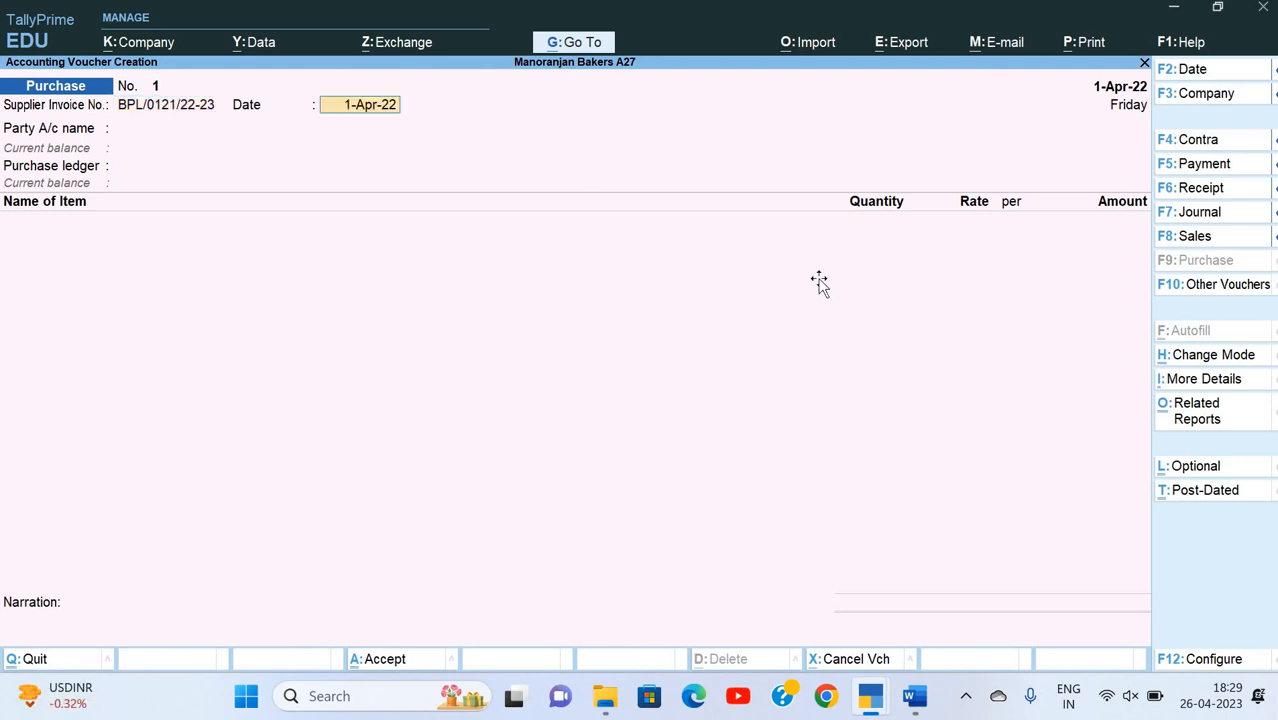
key("alt+Tab")
key("alt+Tab")
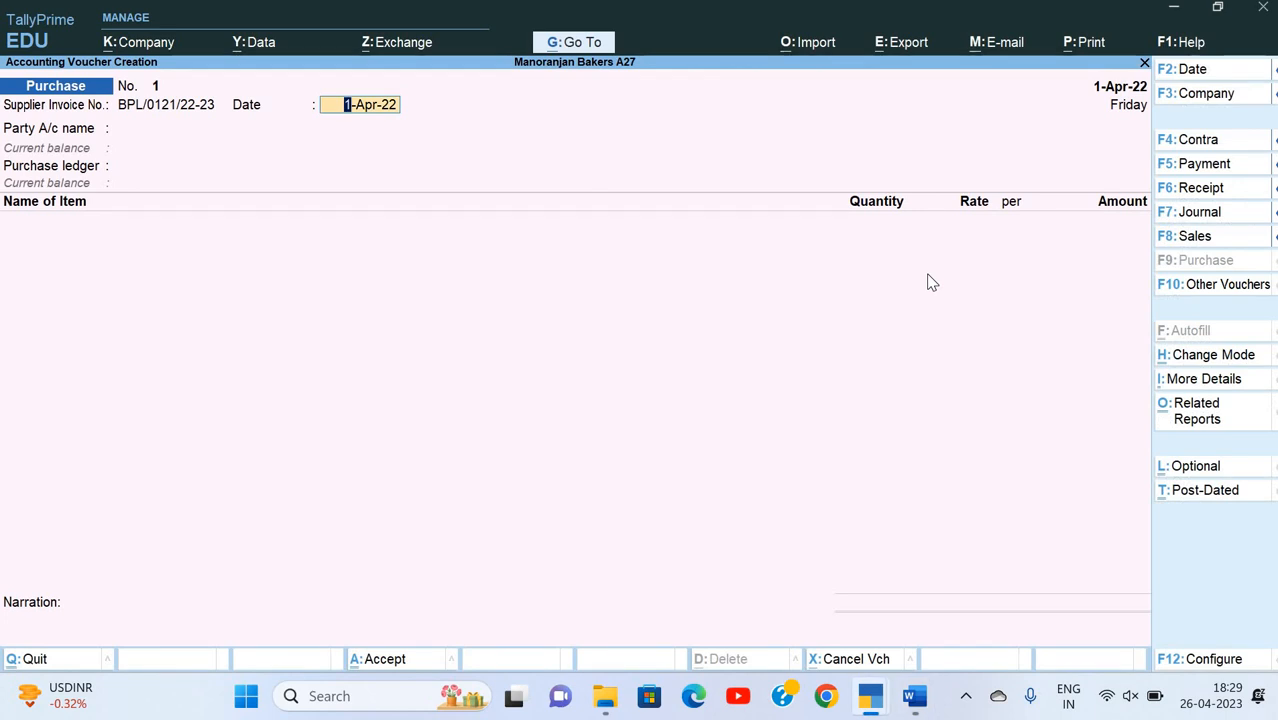
key("Return")
Step: Create a party ledger named Balaji Foods Pvt Ltd under Sundry Creditors with bill-by-bill balances maintained
key("alt+c")
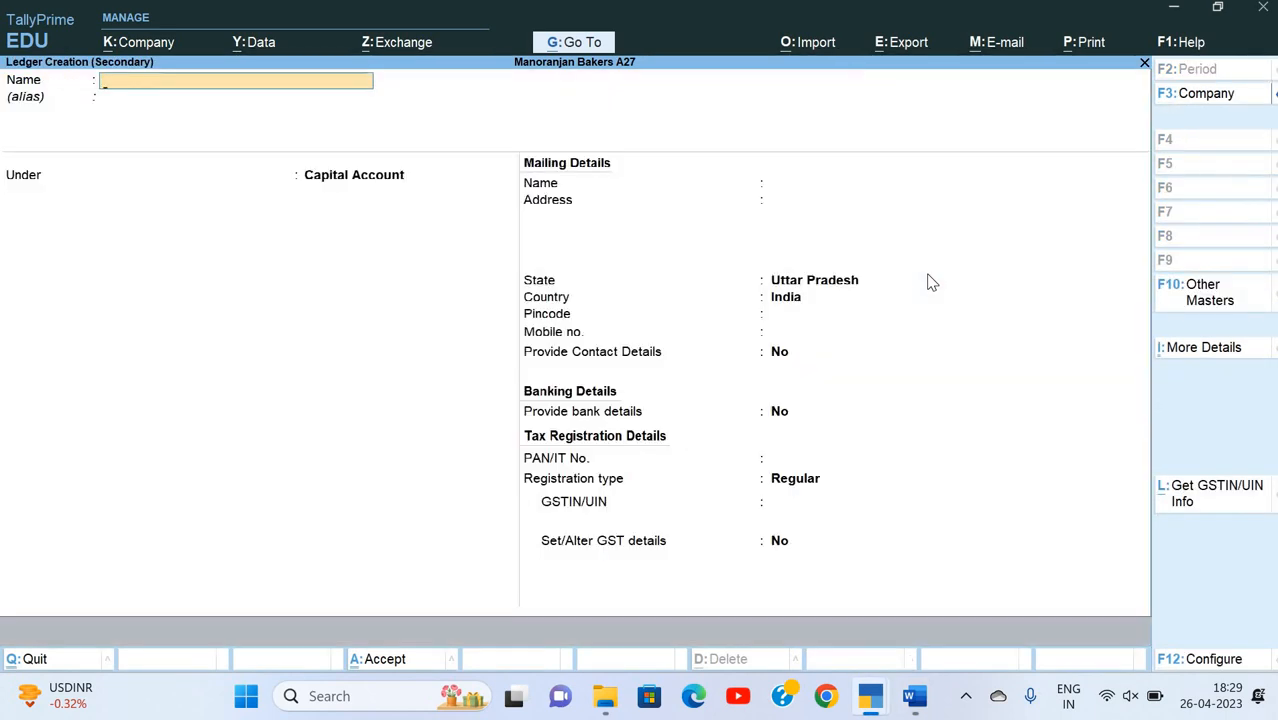
type("Balaji Foods")
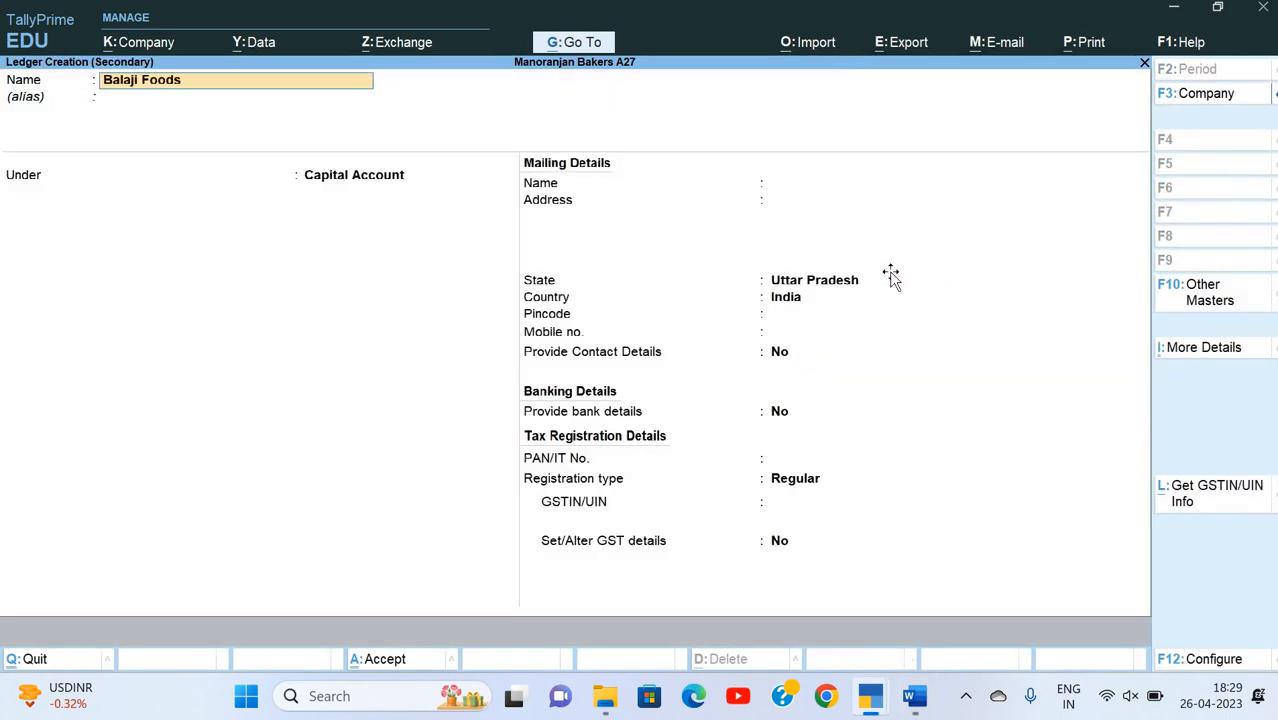
key("alt+Tab")
key("alt+Tab")
type("Pvt Ltd")
key("Return")
key("Return")
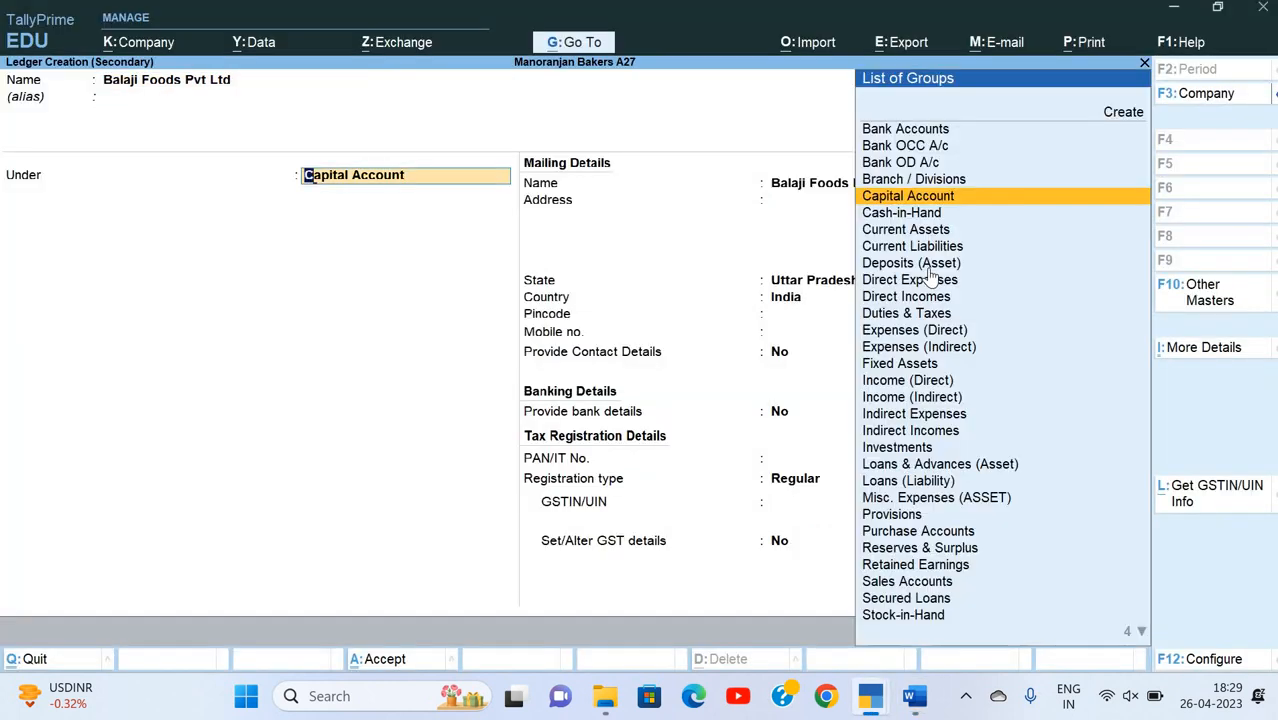
type("Su")
Step: Leave the default credit period blank and fill in the first line of the supplier's mailing address from the invoice
key("Return")
key("Return")
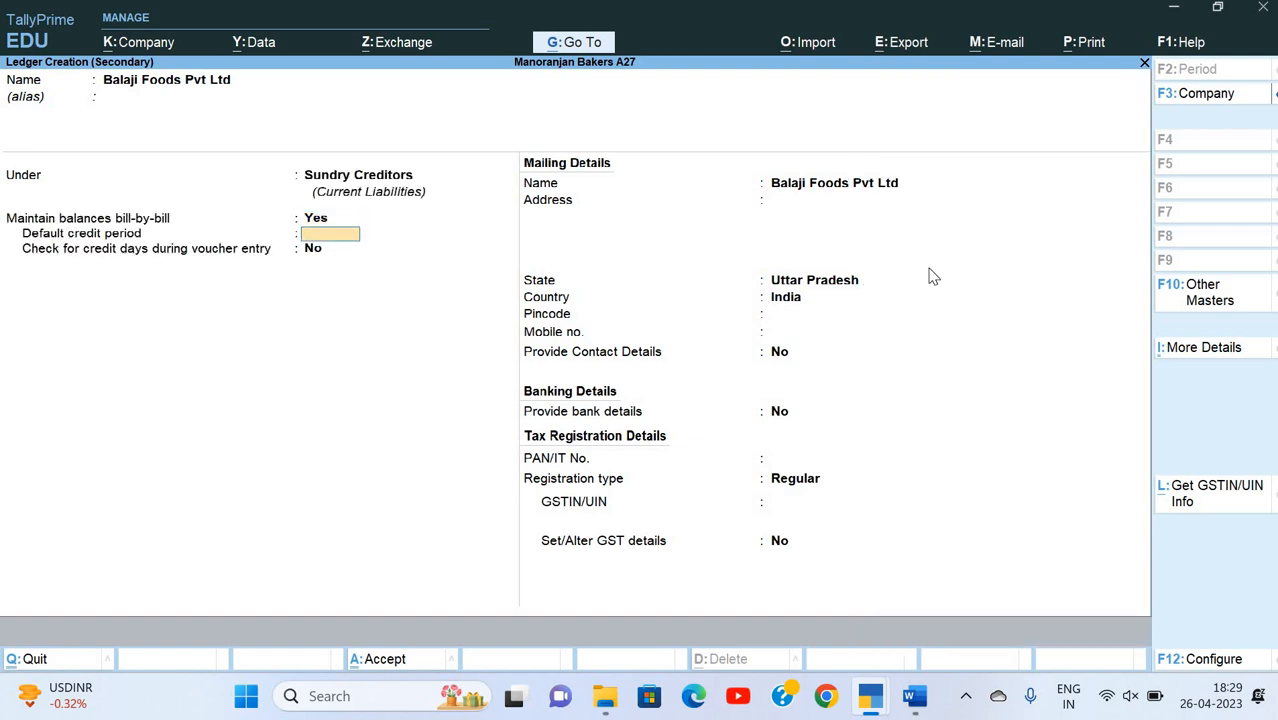
key("Return")
key("Return")
key("Return")
key("alt+Tab")
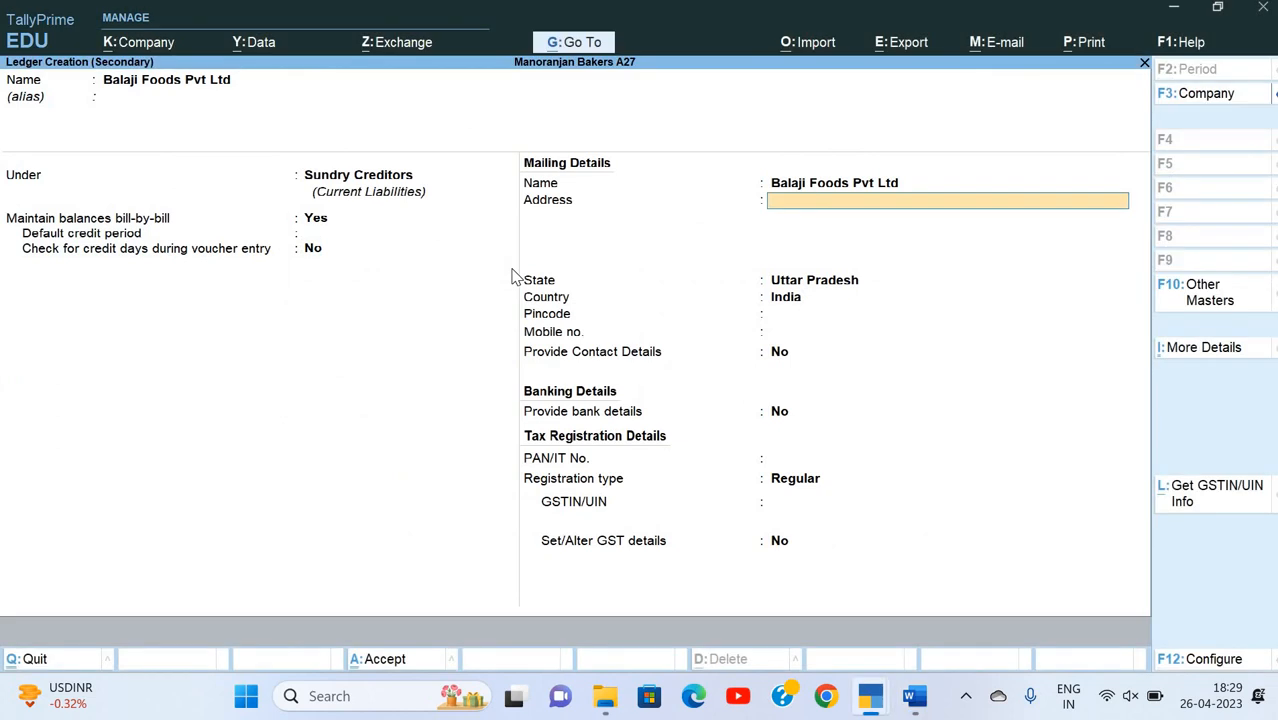
type("Near Lucknow R")
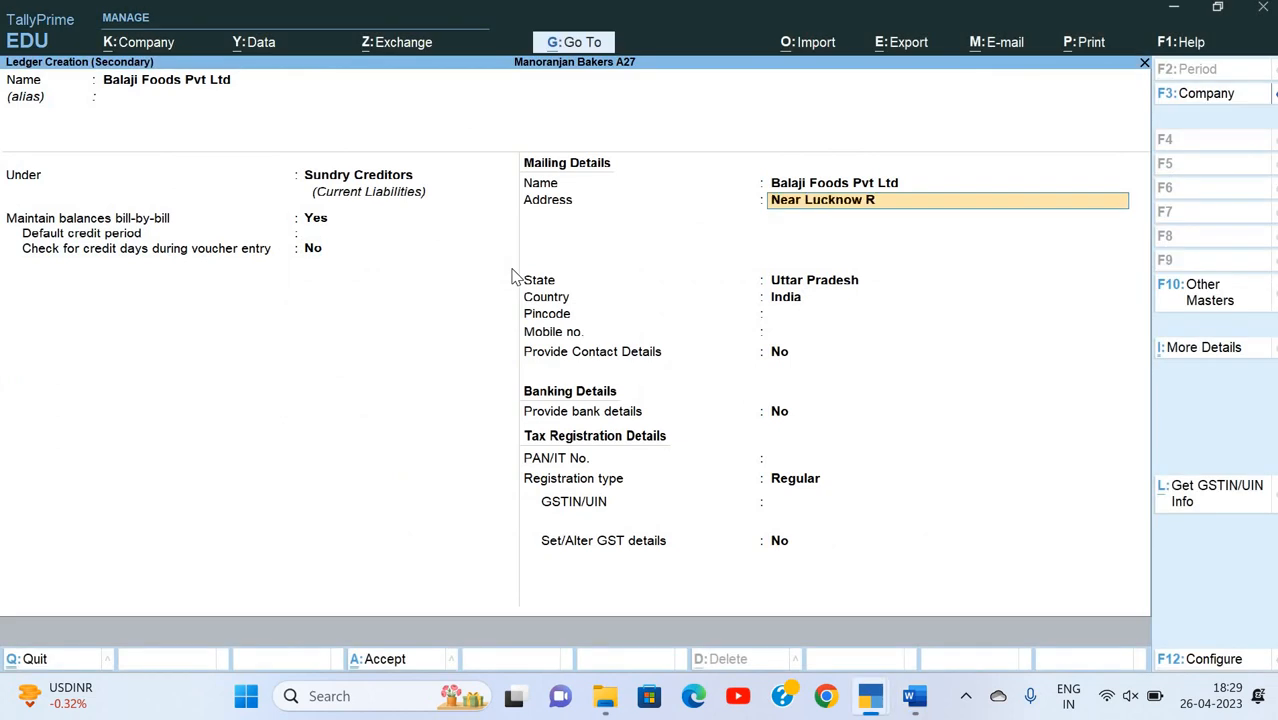
type("ailway Station")
key("Return")
Step: Fill in the second line of the supplier's address and keep Uttar Pradesh, India as state and country
key("alt+Tab")
key("alt+Tab")
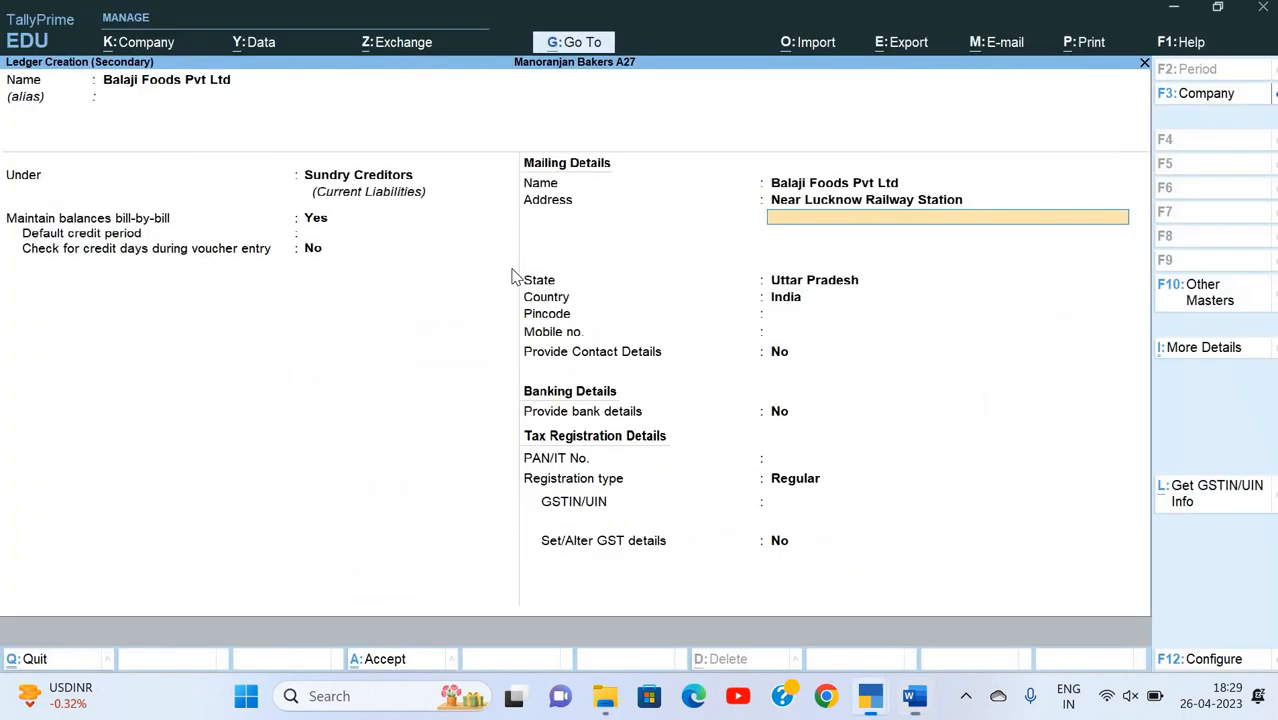
type("Charbag Lucknow")
key("Return")
Step: Skip the pincode, contact and bank details, enter the supplier's PAN and keep the Regular registration type
key("Return")
key("Return")
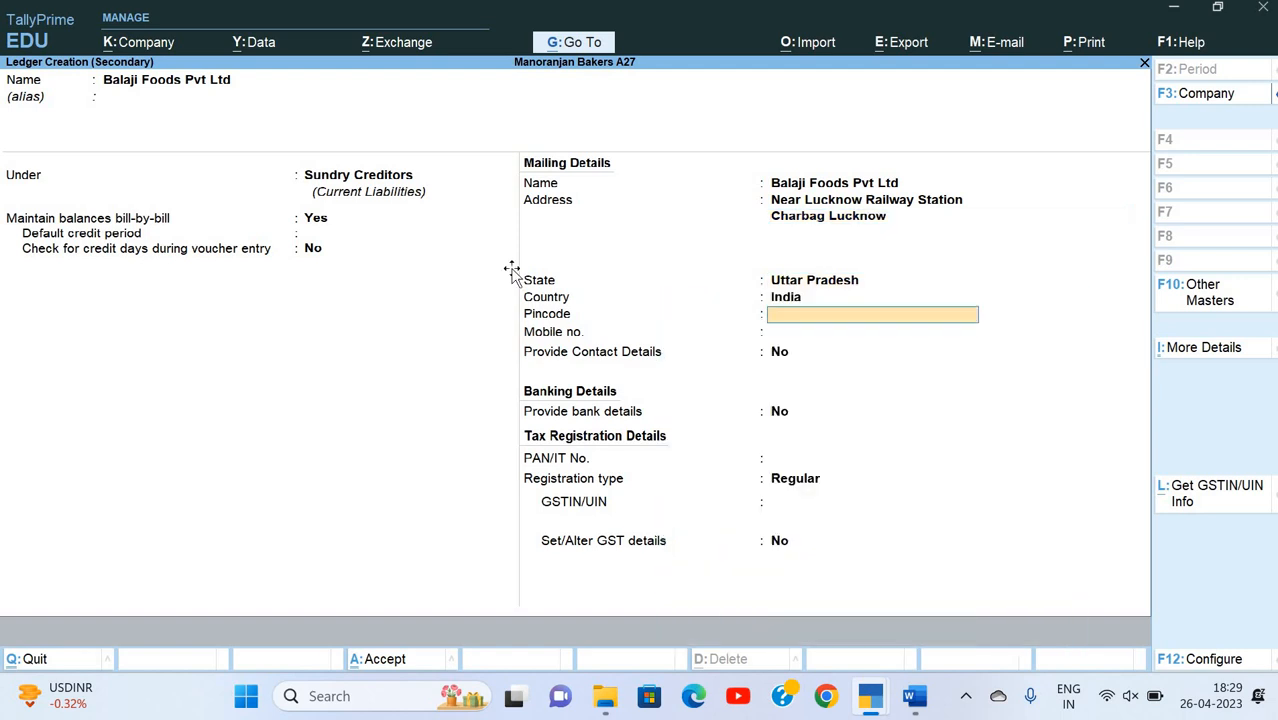
key("alt+Tab")
key("alt+Tab")
key("Return")
key("Return")
key("Return")
key("Return")
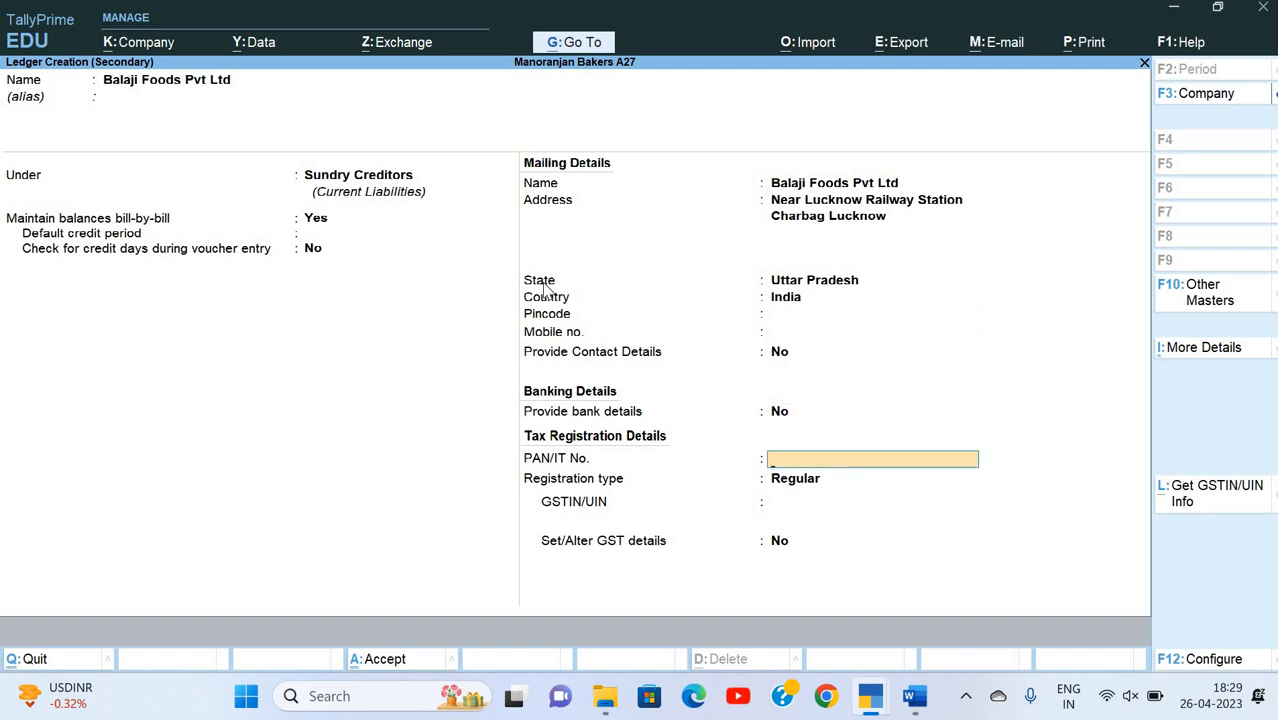
key("alt+Tab")
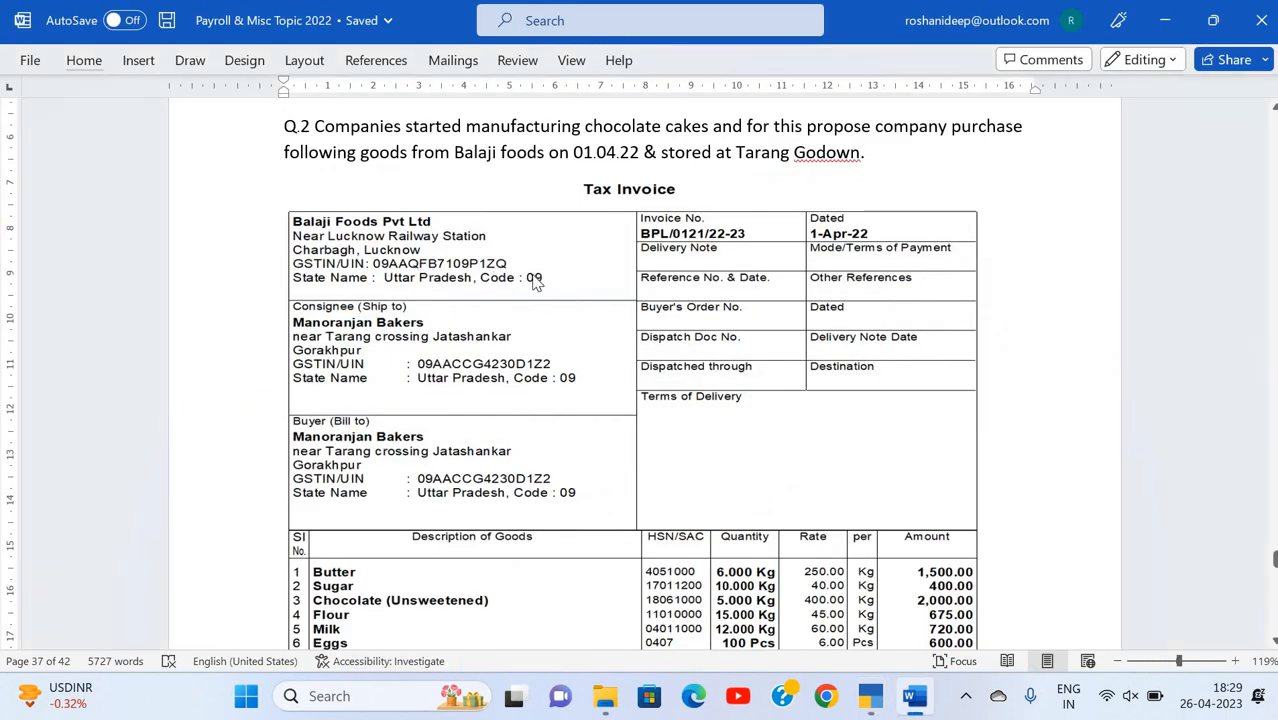
key("alt+Tab")
type("AAQ")
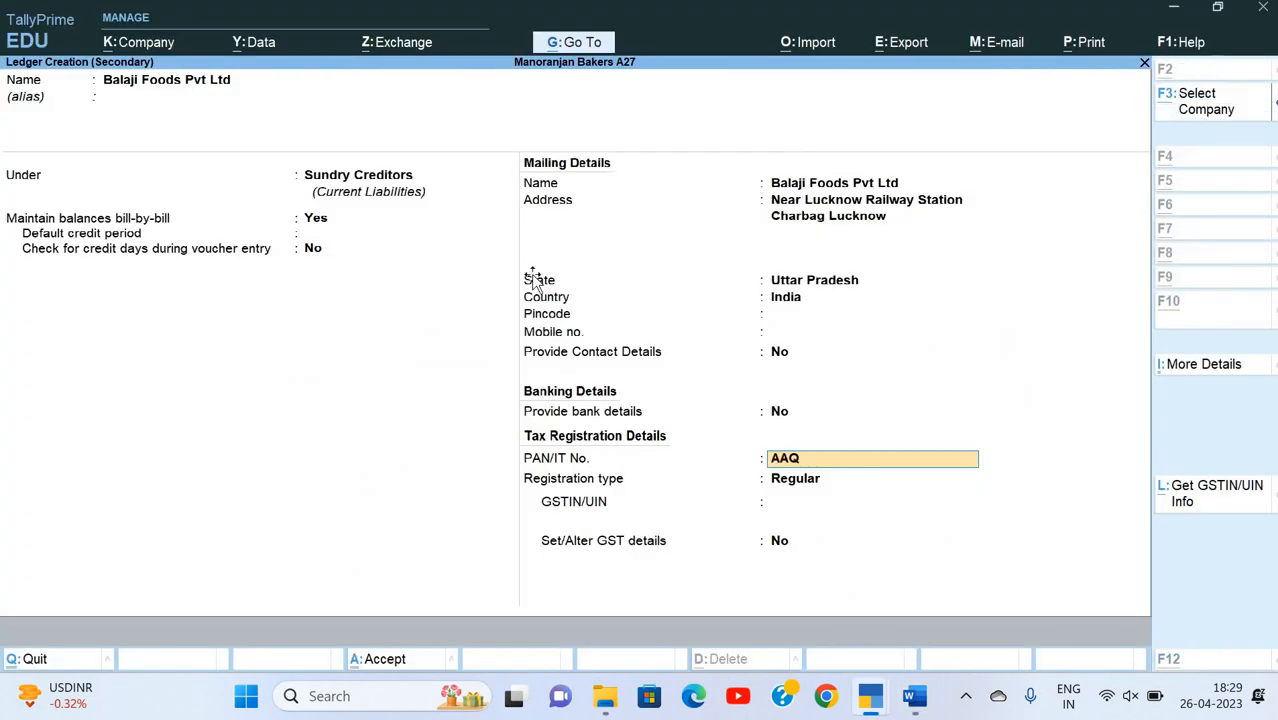
key("alt+Tab")
key("alt+Tab")
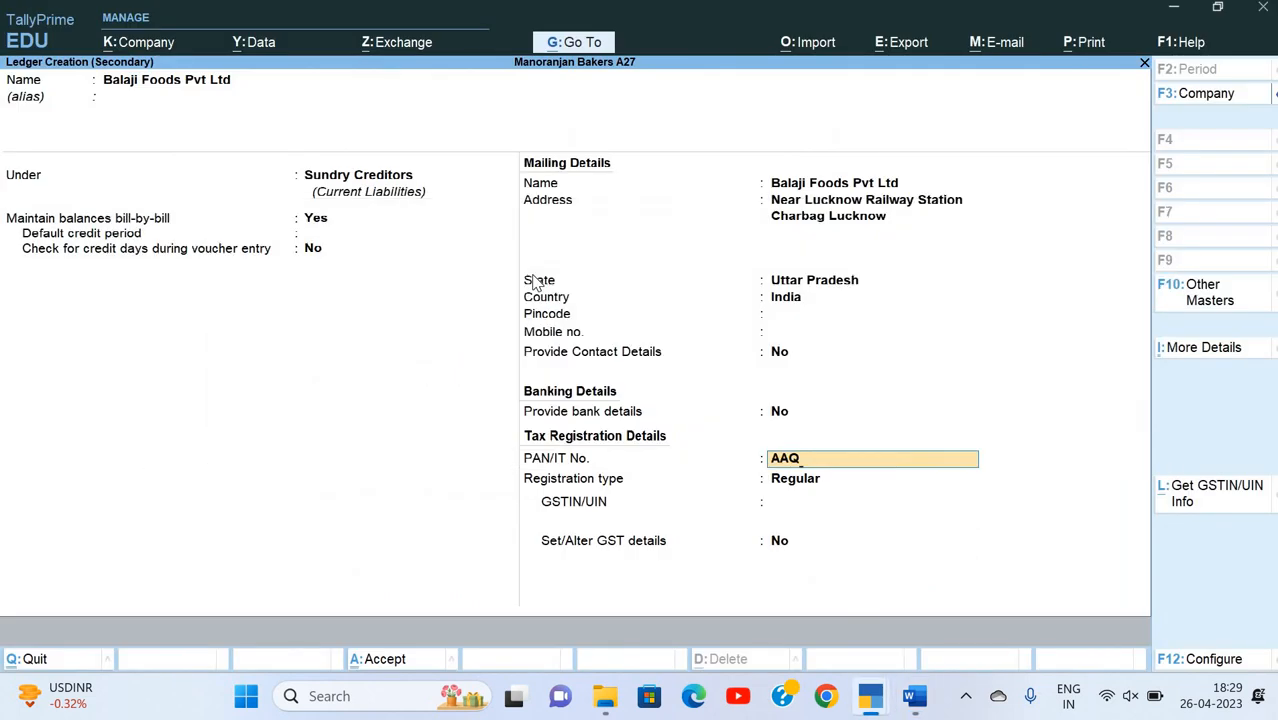
type("FB7109P")
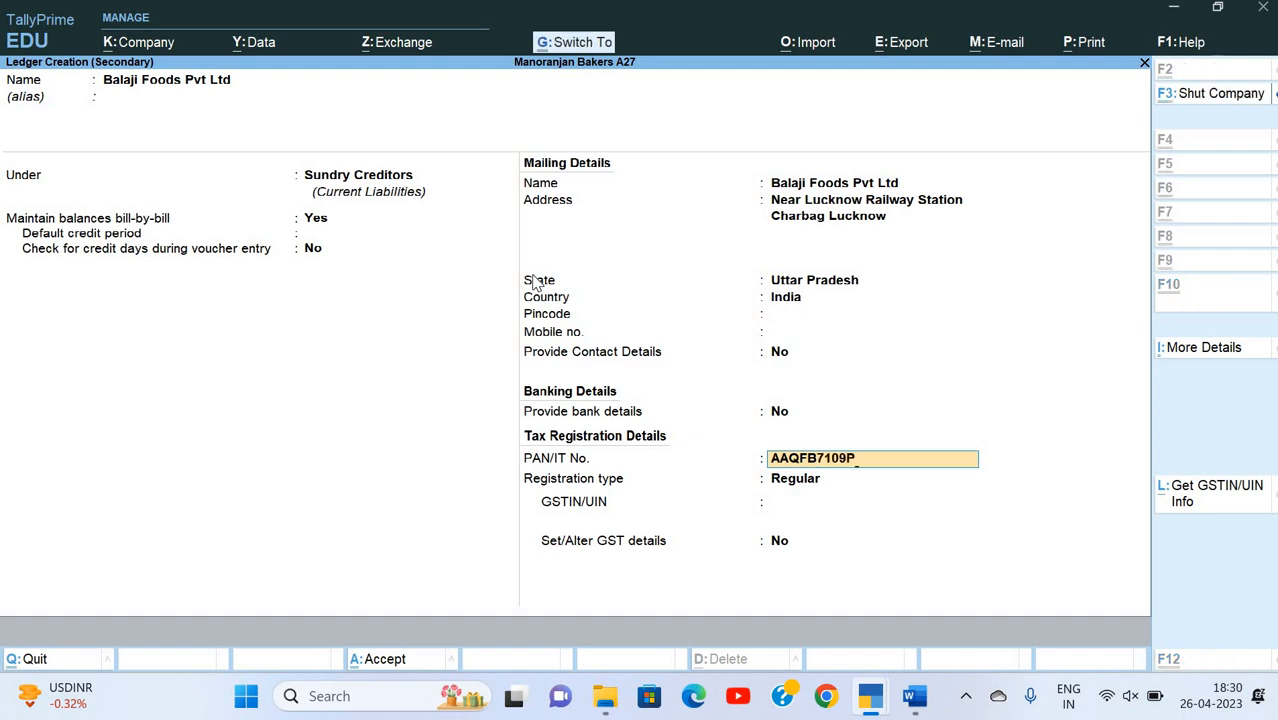
key("Return")
key("Return")
Step: Enter the supplier's GSTIN from the Word invoice, keep Set/Alter GST details at No and save the ledger
key("alt+Tab")
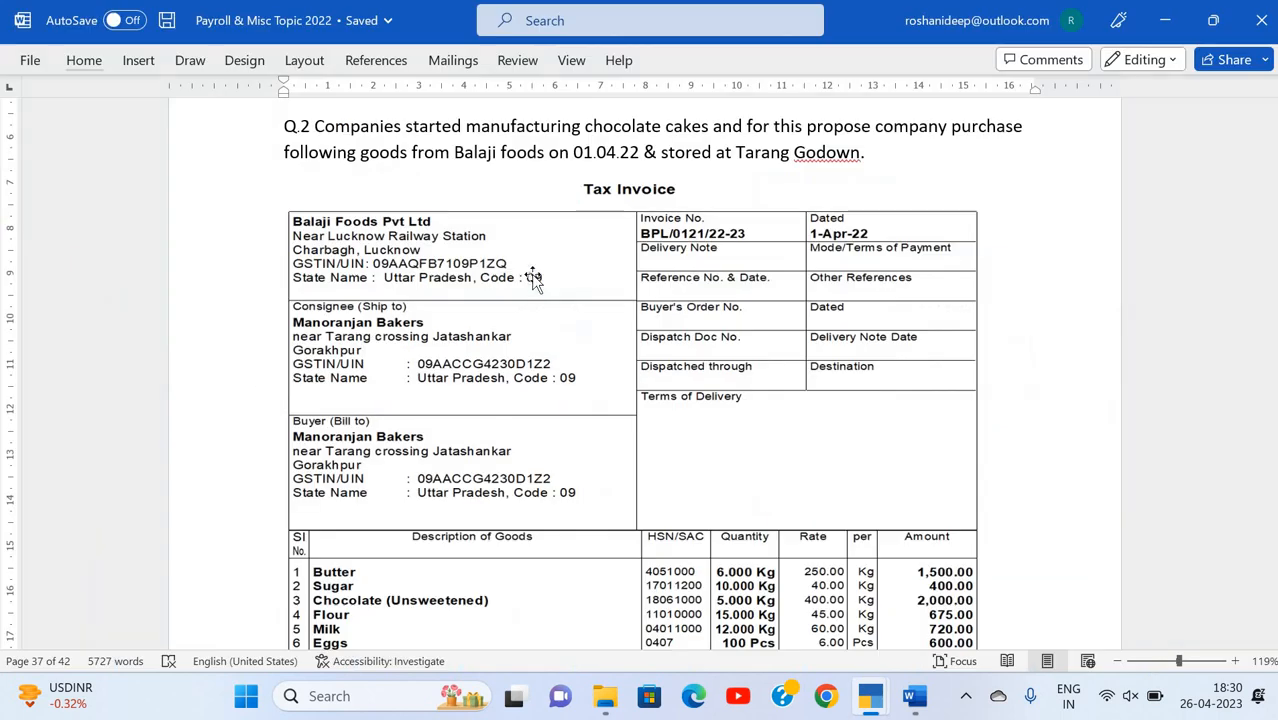
key("alt+Tab")
type("09AAQFB7109P")
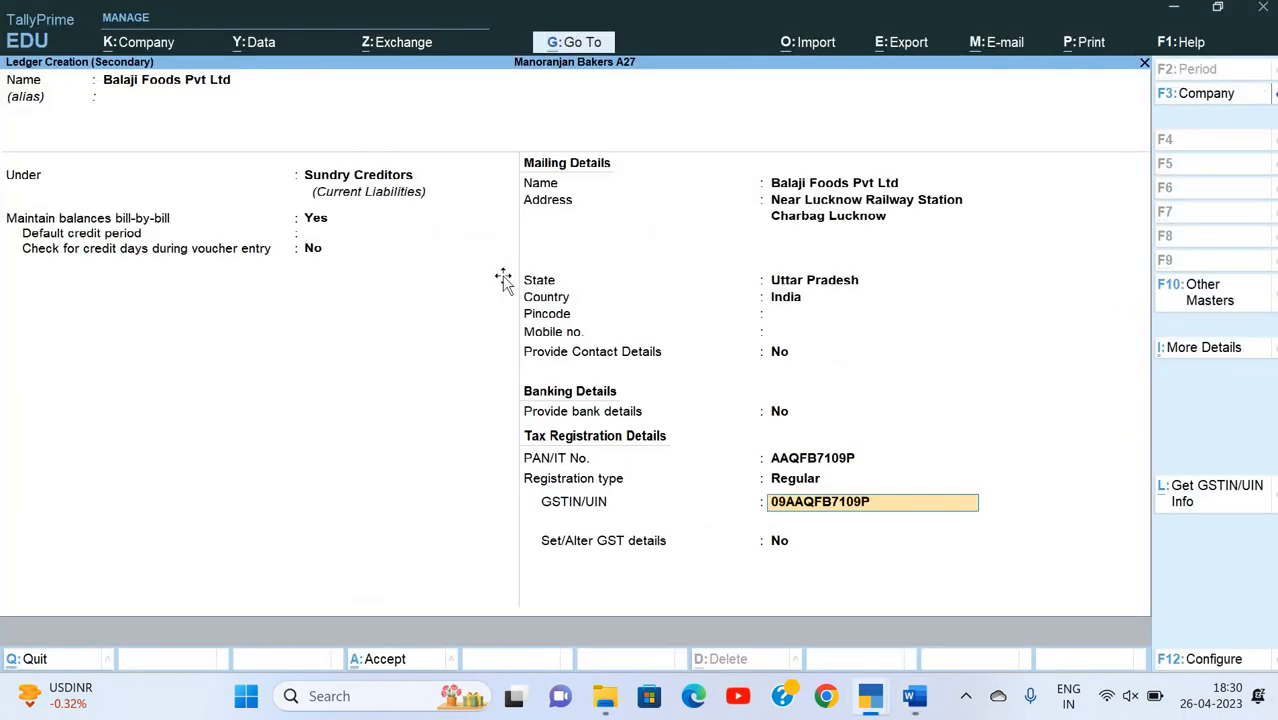
key("alt+Tab")
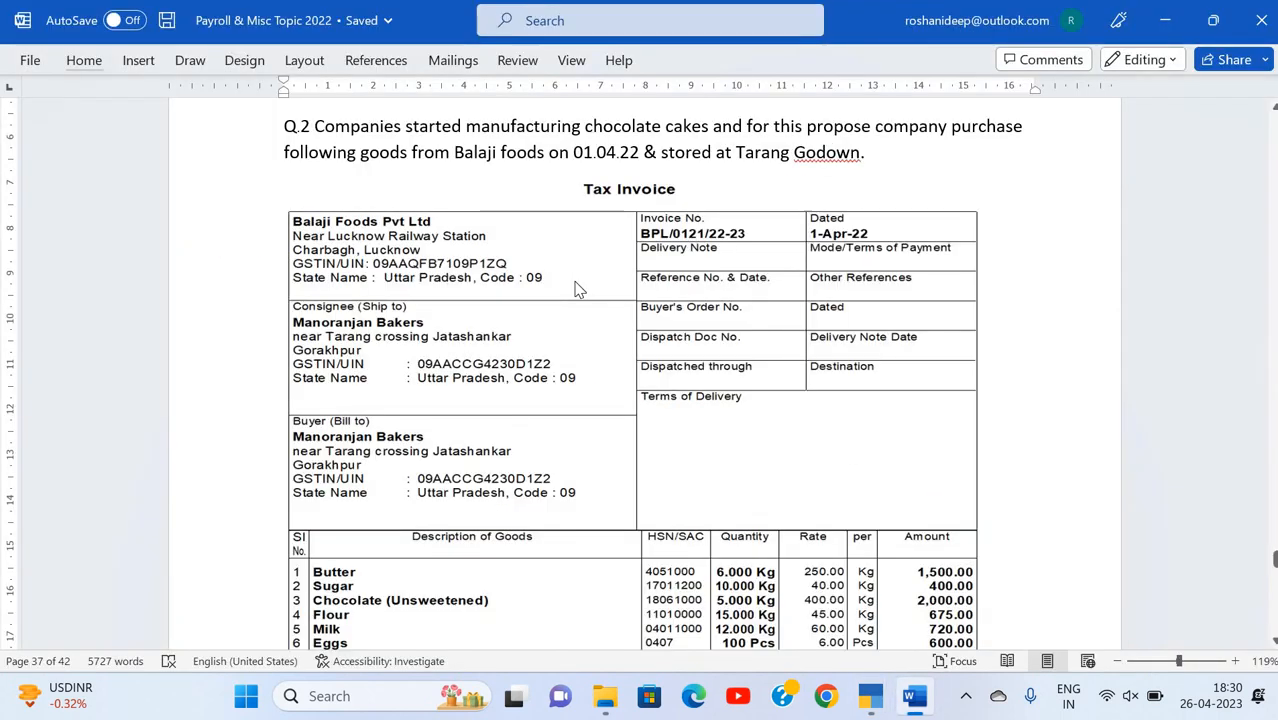
key("alt+Tab")
type("1ZQ")
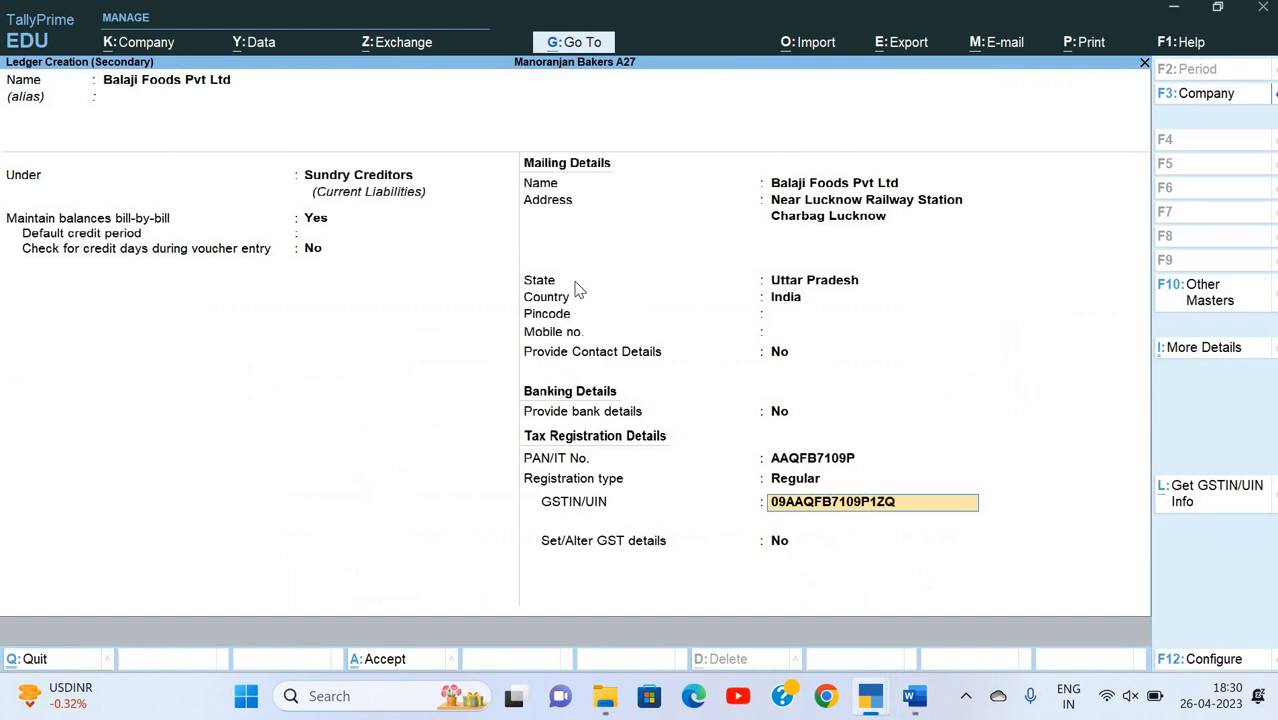
key("Return")
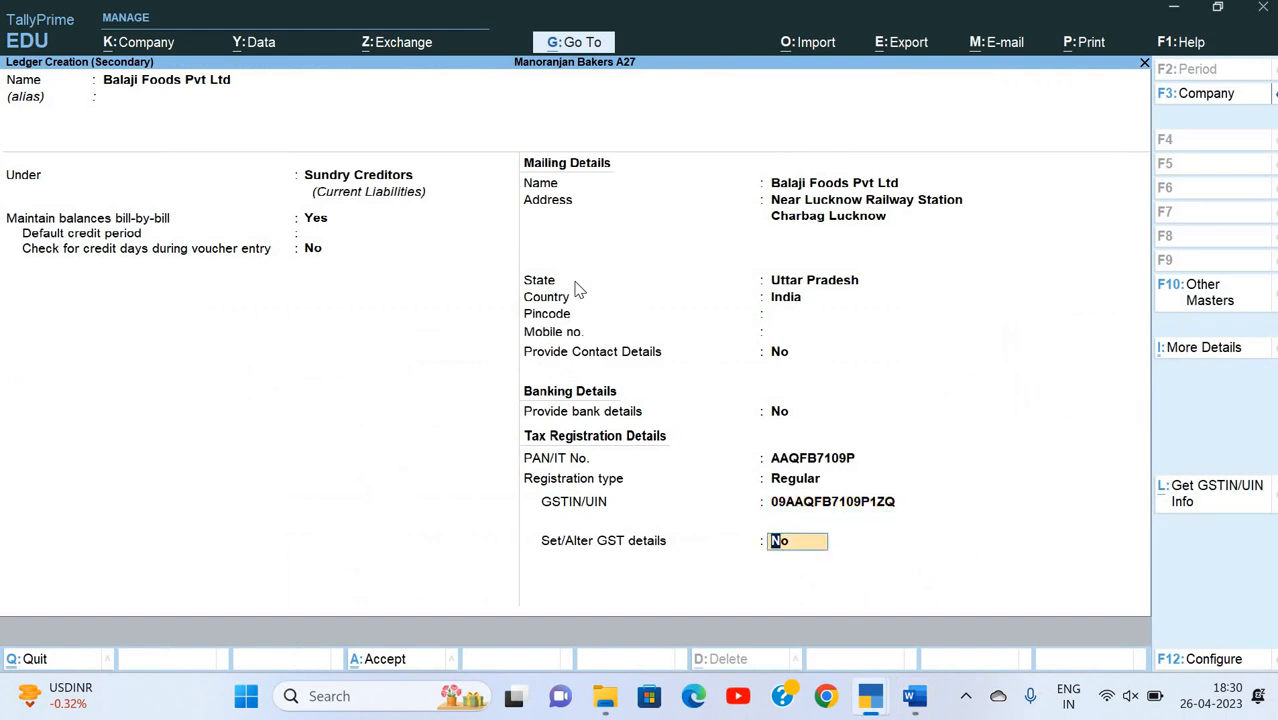
key("Return")
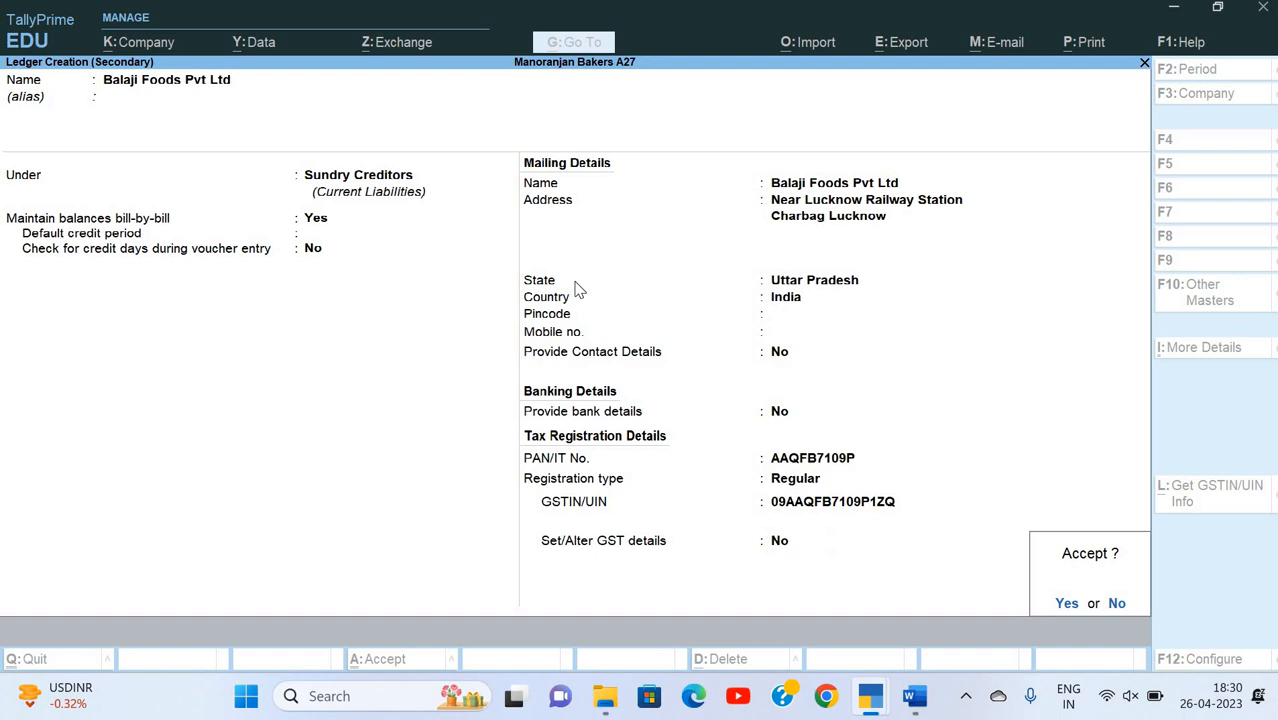
key("Return")
Step: Accept the supplier ledger, leave the receipt details blank and keep the supplier's party details in the purchase voucher
key("Return")
key("Return")
key("Return")
key("Return")
key("Return")
key("Return")
key("Return")
key("Return")
key("Return")
key("Return")
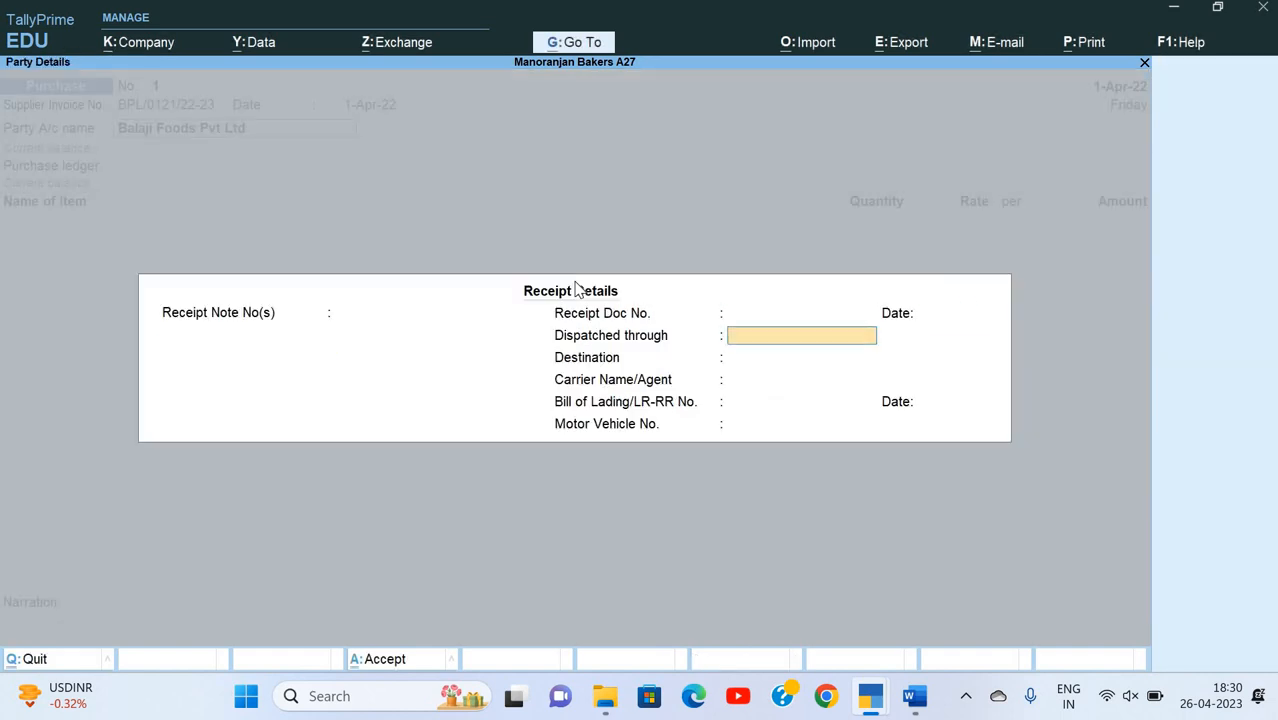
key("Return")
key("Return")
key("Return")
key("Return")
key("Return")
key("Return")
key("Return")
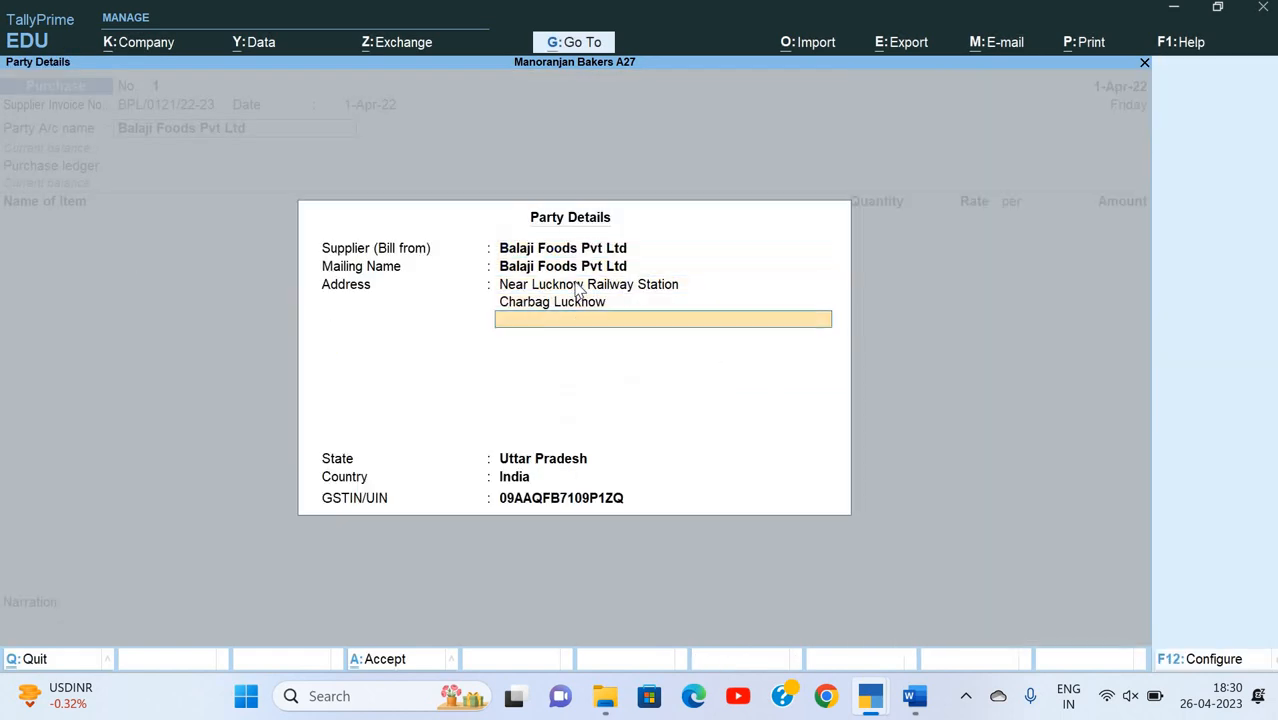
Step: Create a ledger named Purchase under Purchase Accounts for the voucher's purchase ledger, without an alias
key("alt+c")
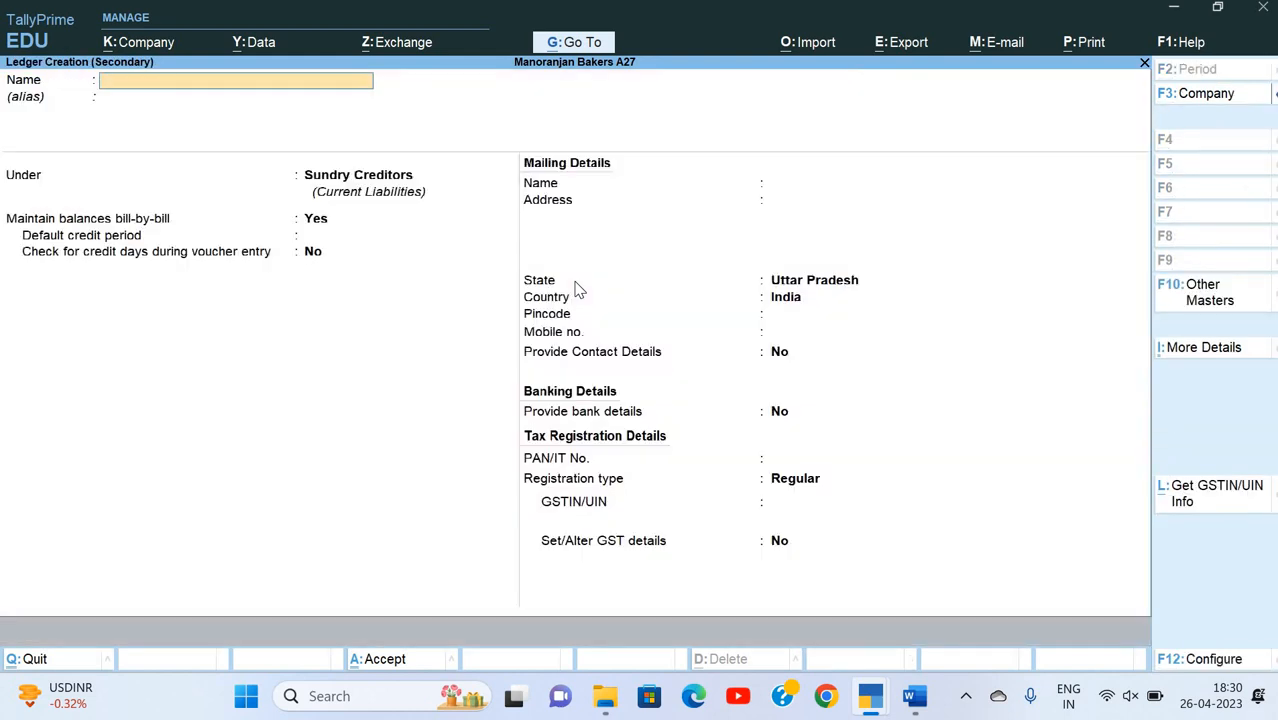
type("Purchase")
key("Return")
key("Return")
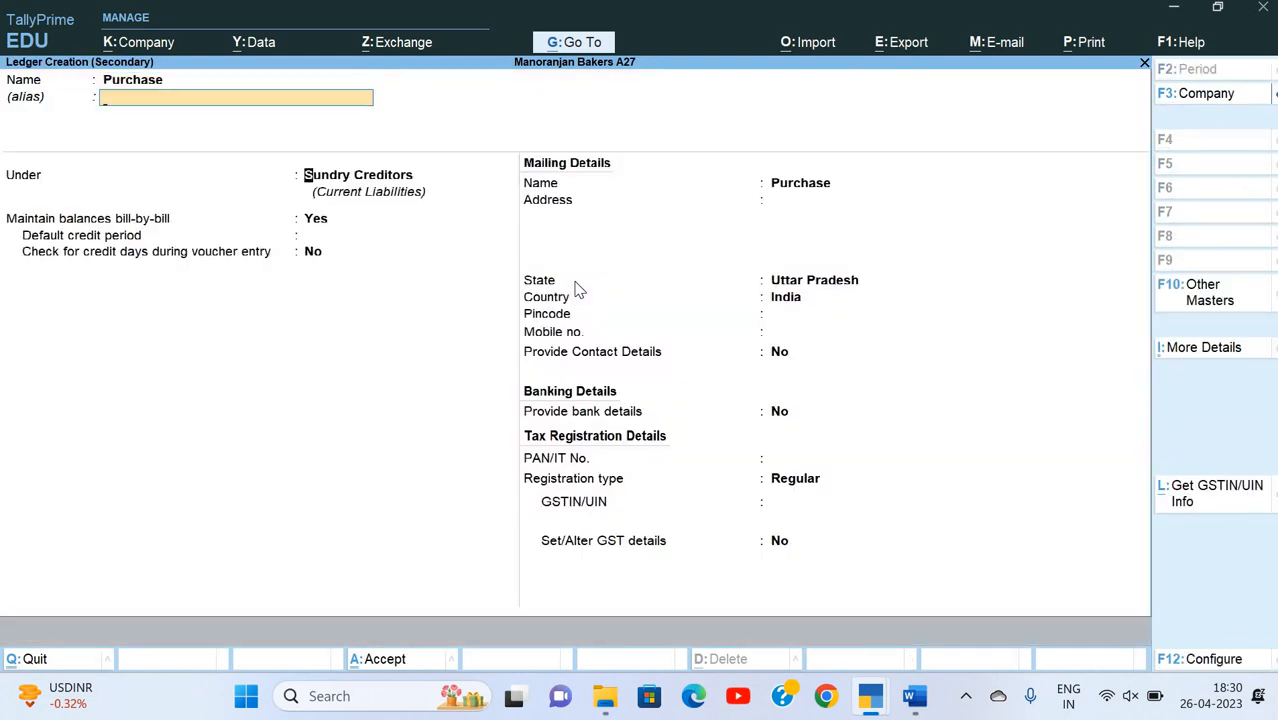
type("Pur")
Step: Keep the ledger type Not Applicable and GST Applicable, set the type of supply to Goods and save the Purchase ledger
key("Return")
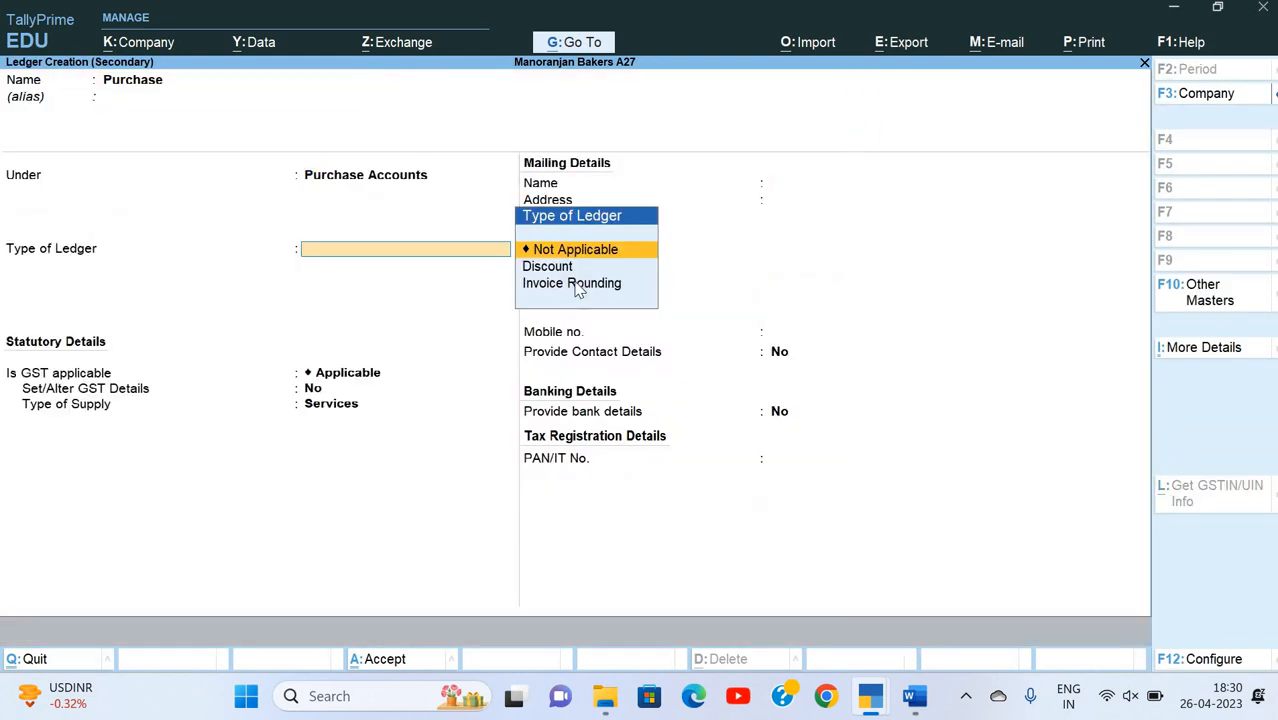
key("Return")
key("Return")
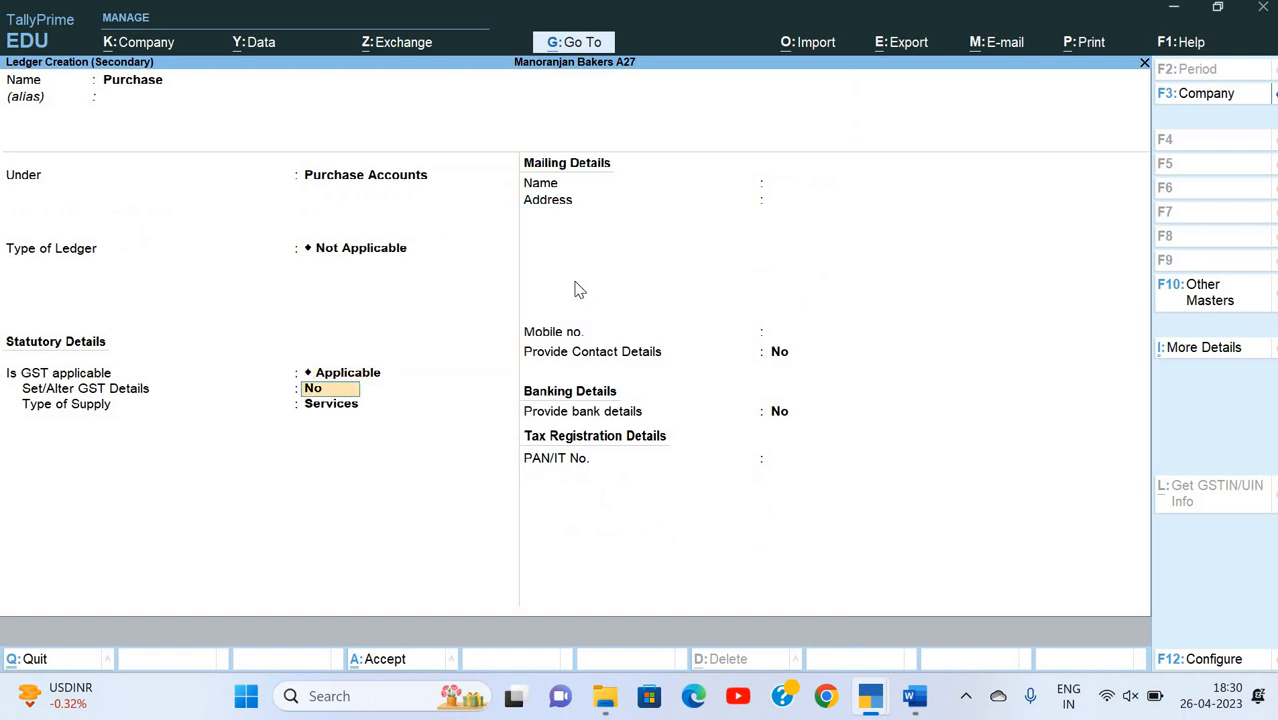
key("Return")
key("Up")
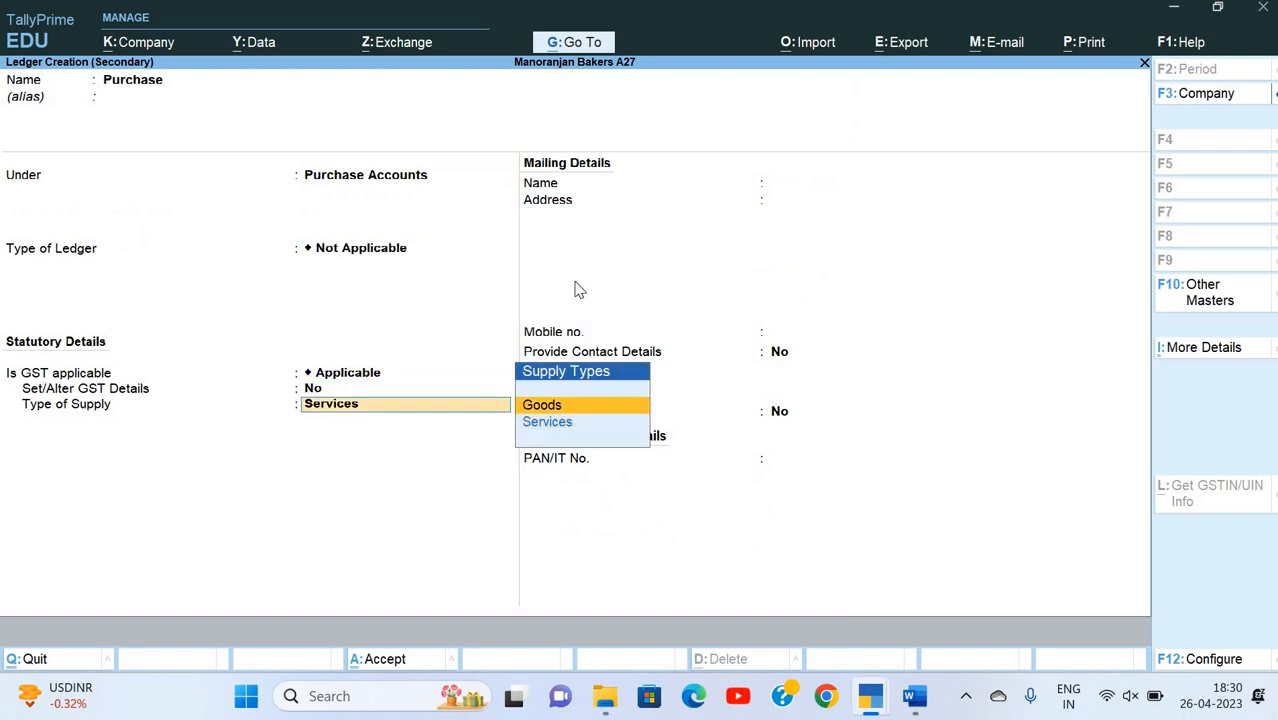
key("Return")
key("Return")
key("Return")
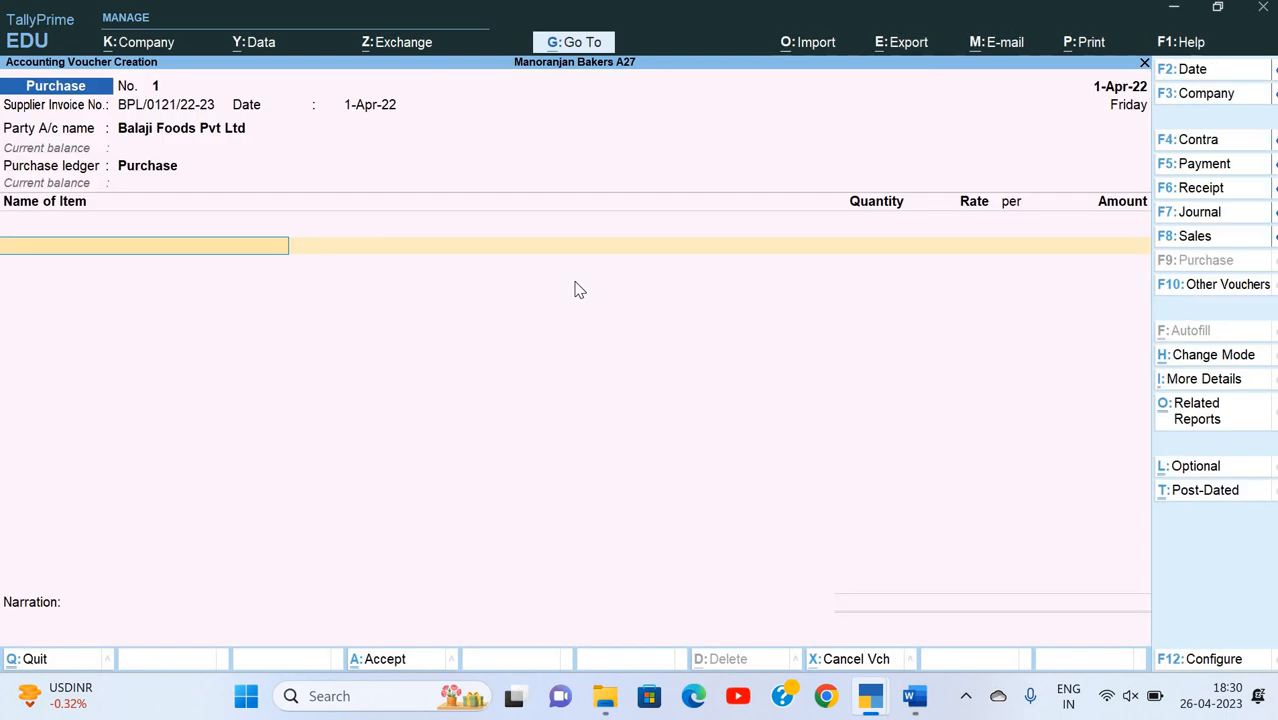
Step: Start a new stock item for the voucher and name it Butter after the first goods line of the Word invoice
key("alt+c")
key("alt+Tab")
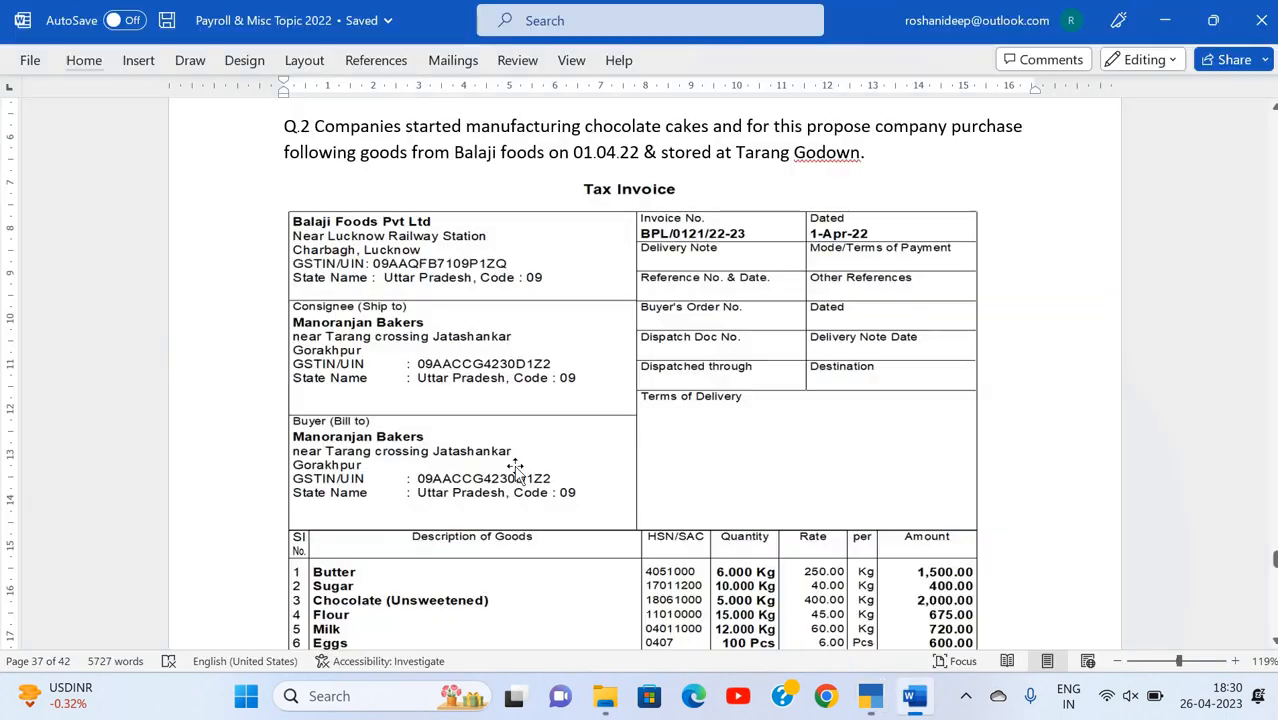
scroll(516, 468, "down", 4)
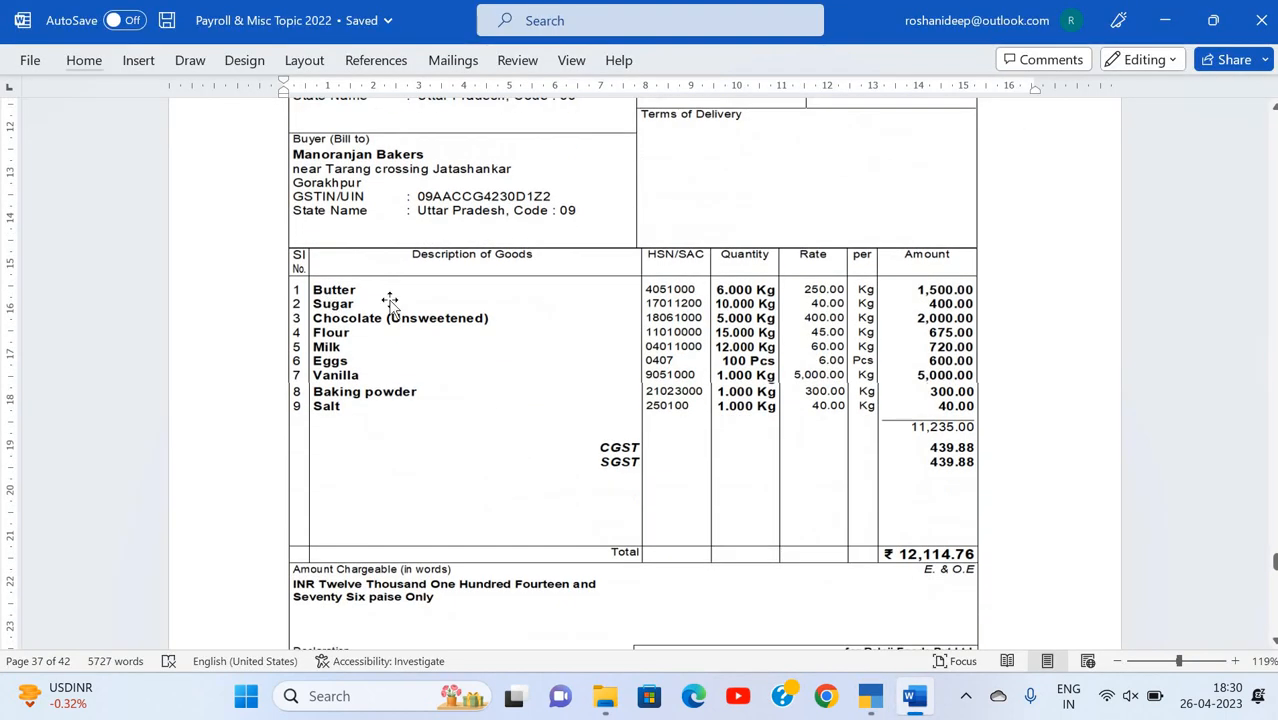
key("alt+Tab")
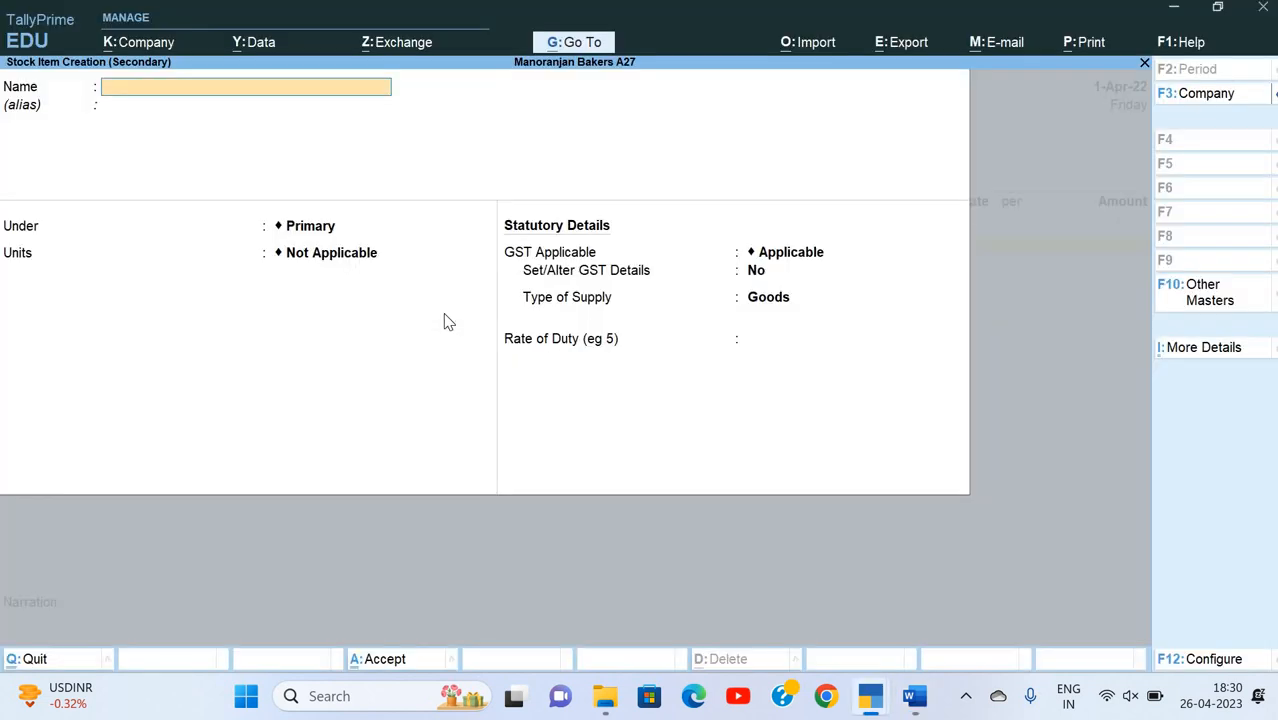
type("Butter")
key("Return")
key("Return")
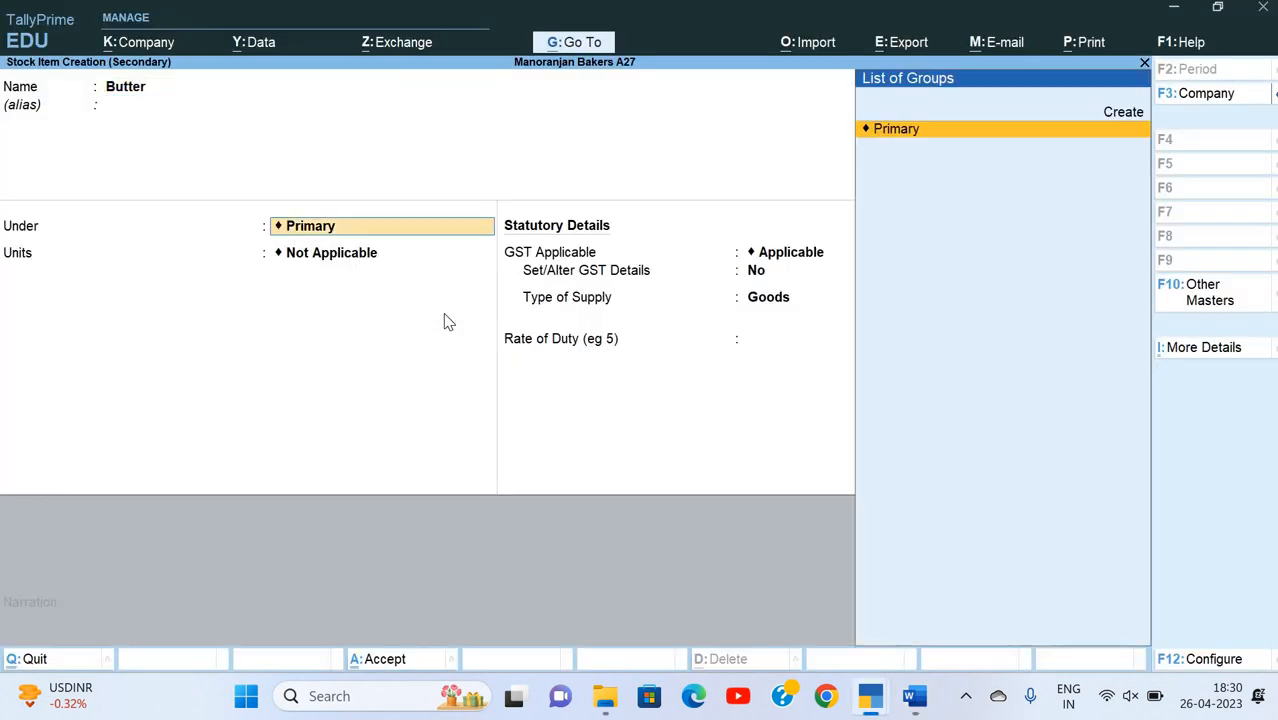
Step: Create a stock group named Raw Material under Primary for the Butter item, keeping its quantity and GST options at No
key("alt+c")
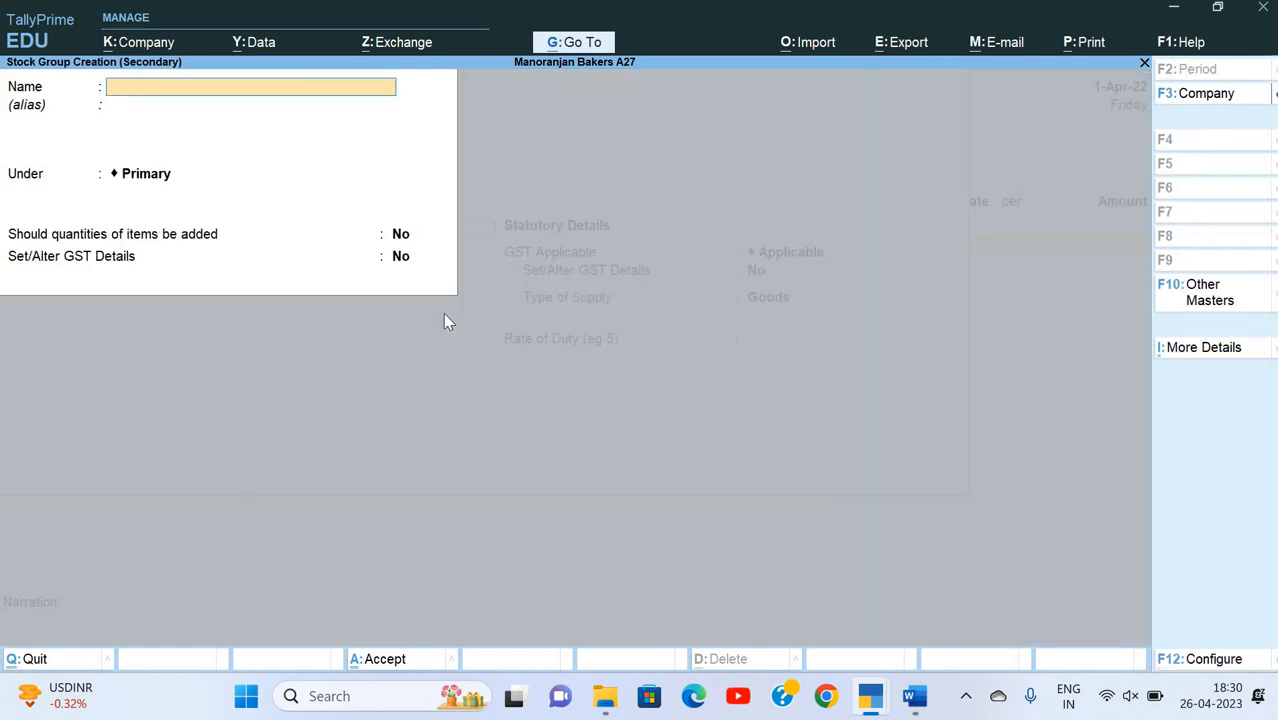
type("Raw Material")
key("Return")
key("Return")
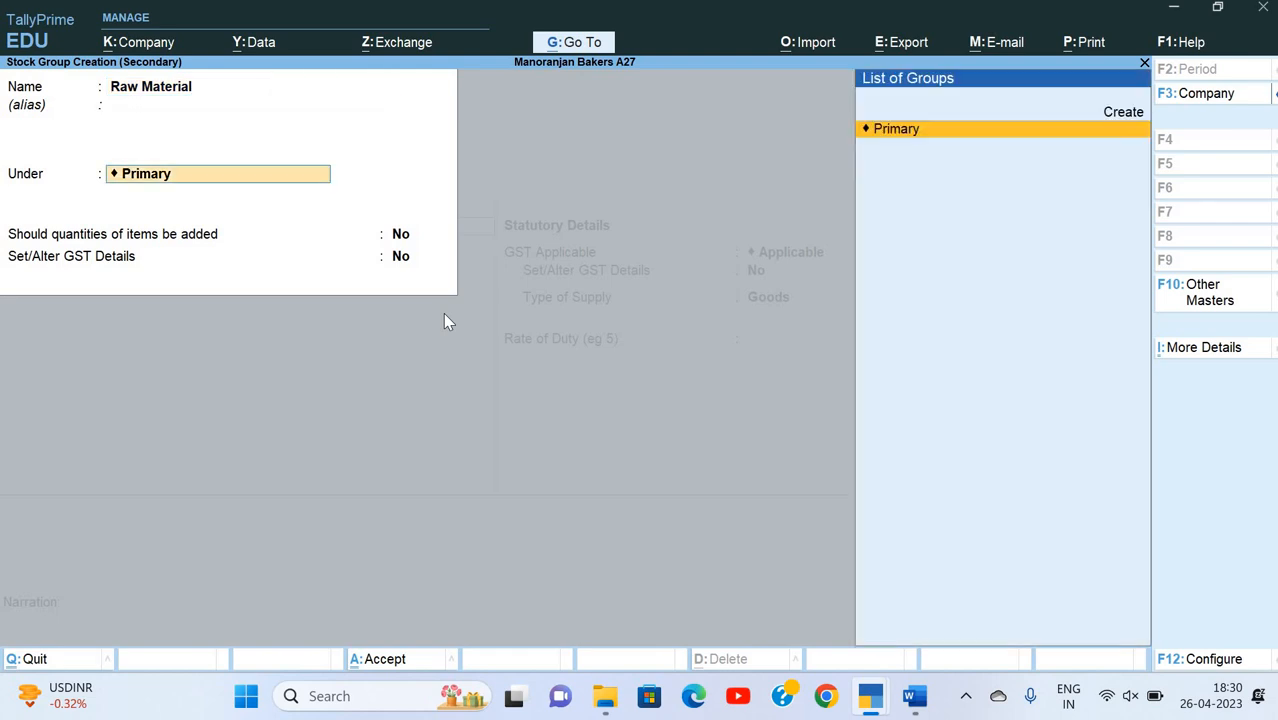
key("Return")
key("Return")
key("Return")
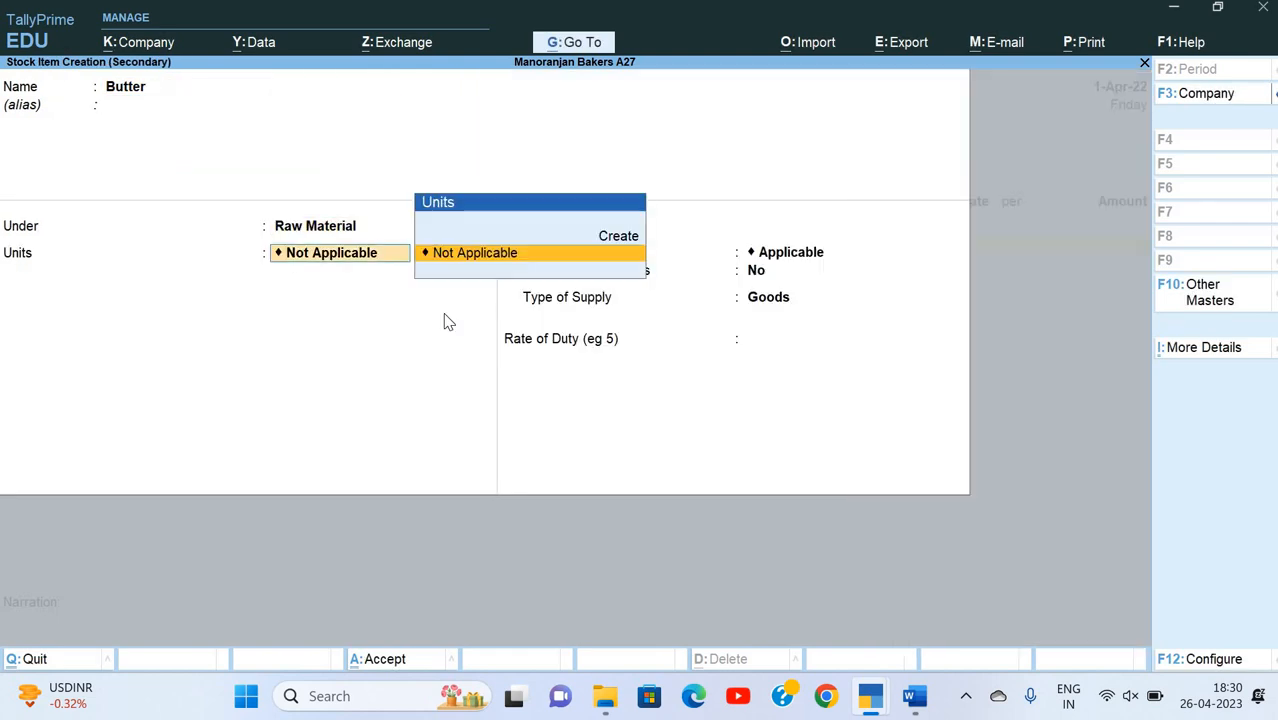
Step: Create the item's simple unit KG, formal name Kilogram, with UQC KGS-KILOGRAMS and 3 decimal places
key("alt+c")
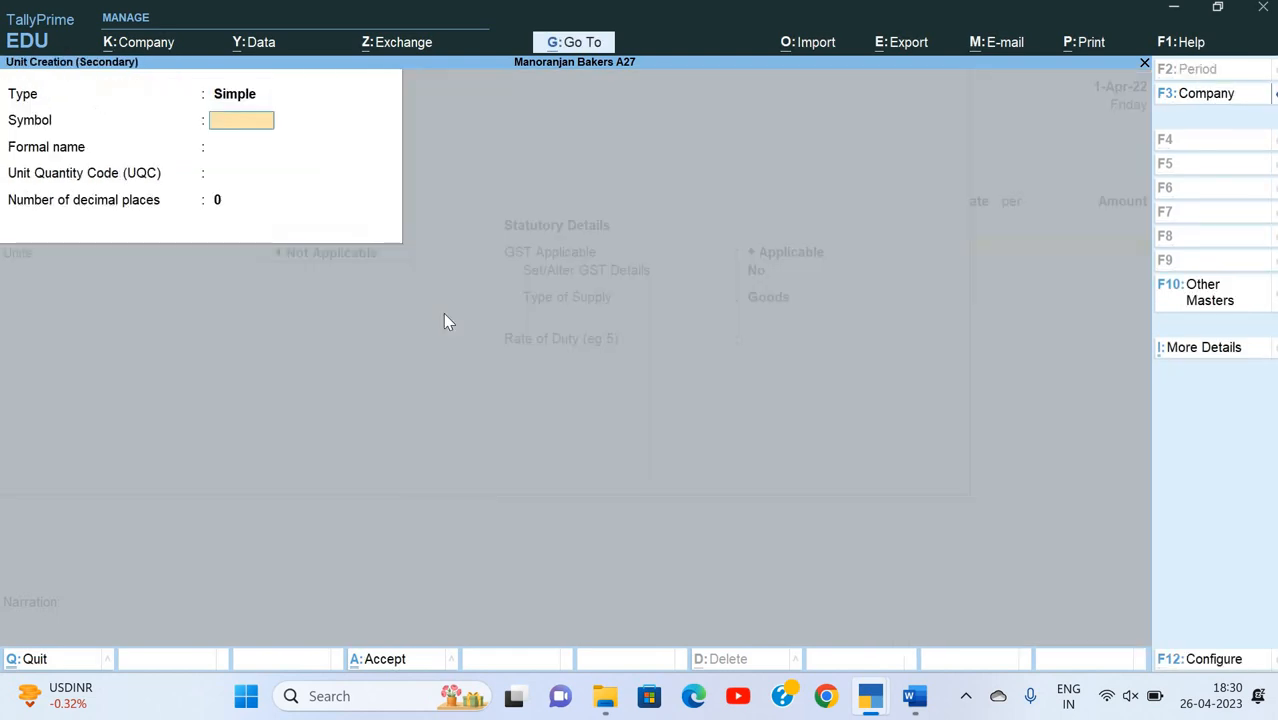
type("KG")
key("Return")
type("Kilogram")
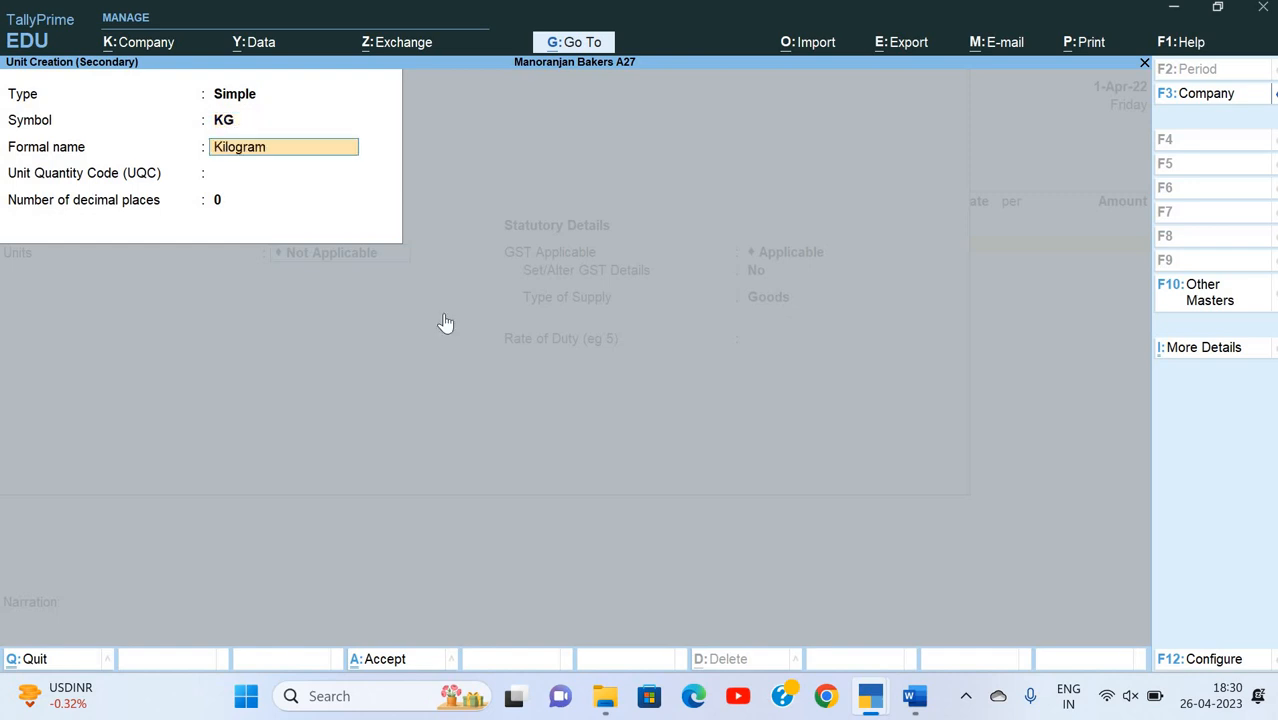
key("Return")
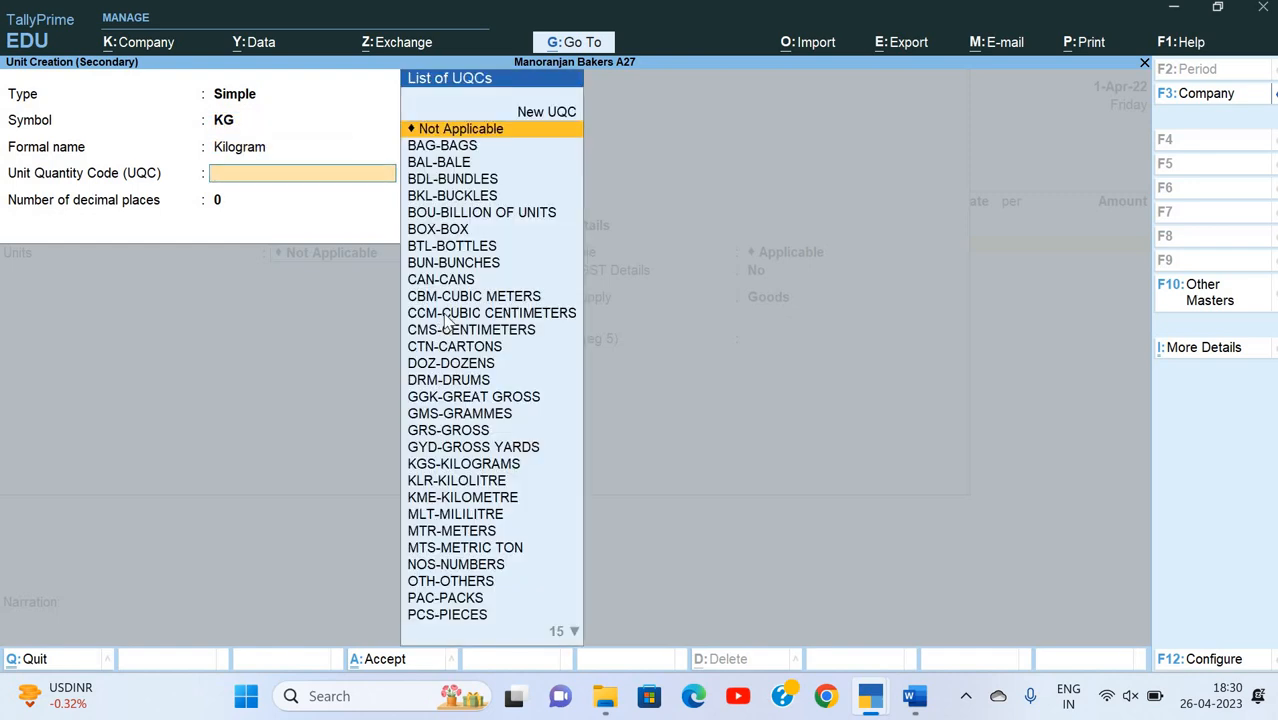
type("k")
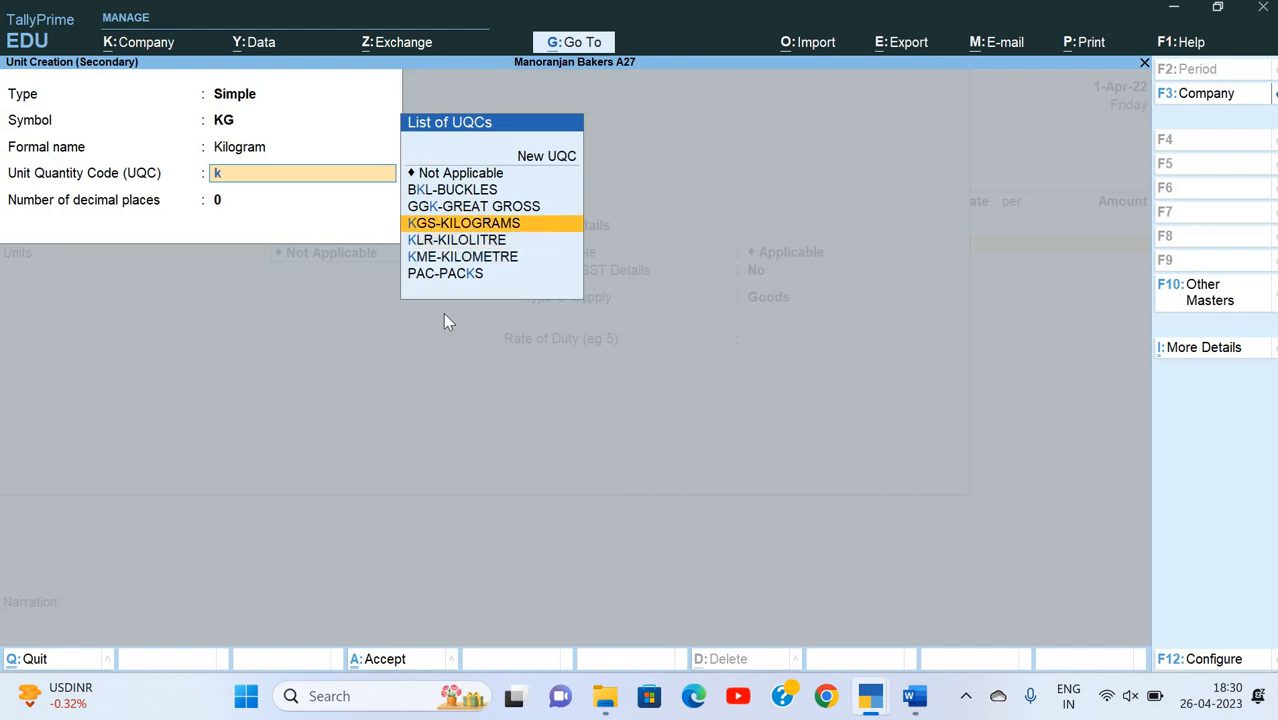
key("Return")
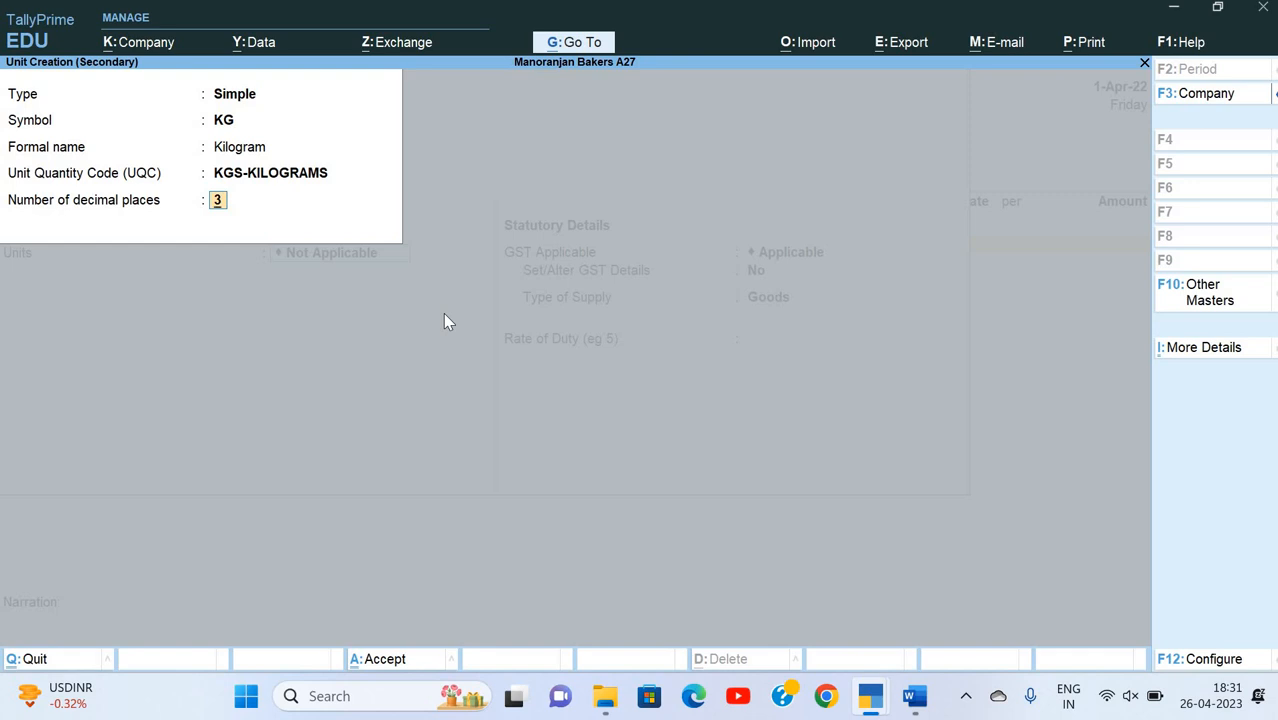
key("Return")
key("Return")
key("Return")
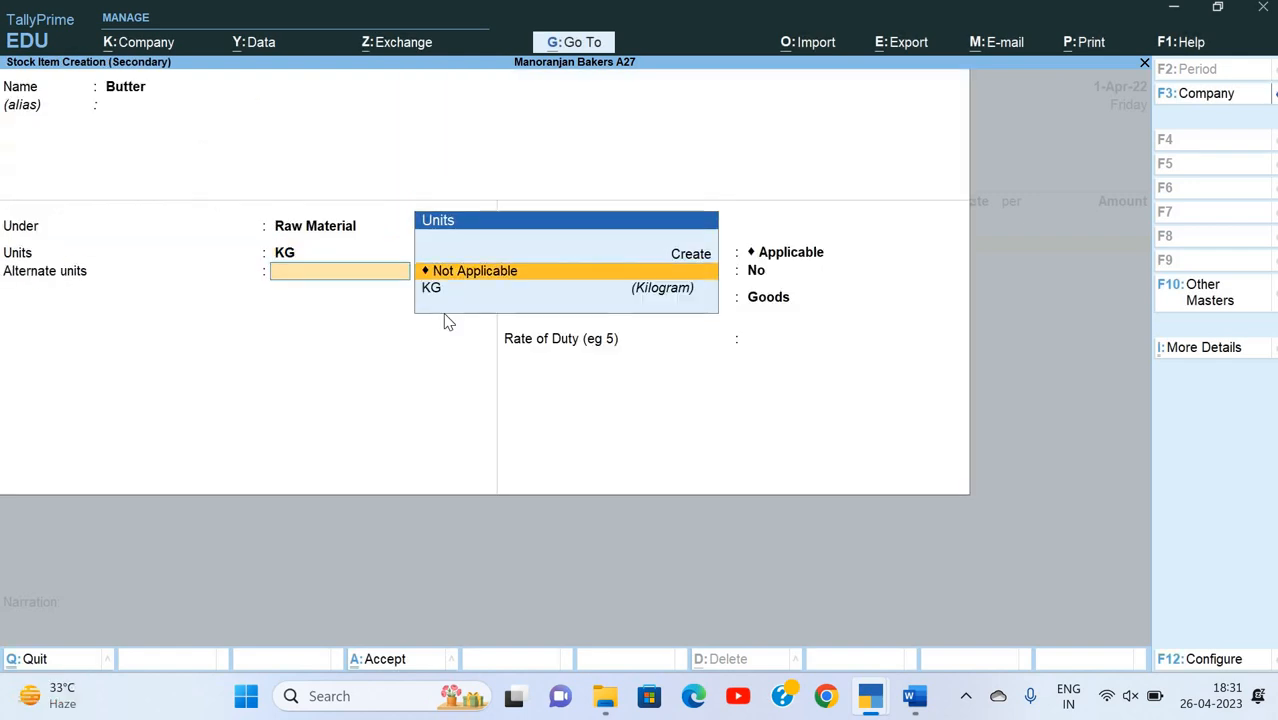
Step: Start a new alternate unit for Butter with the symbol Gram and the formal name Grams
key("alt+c")
type("G")
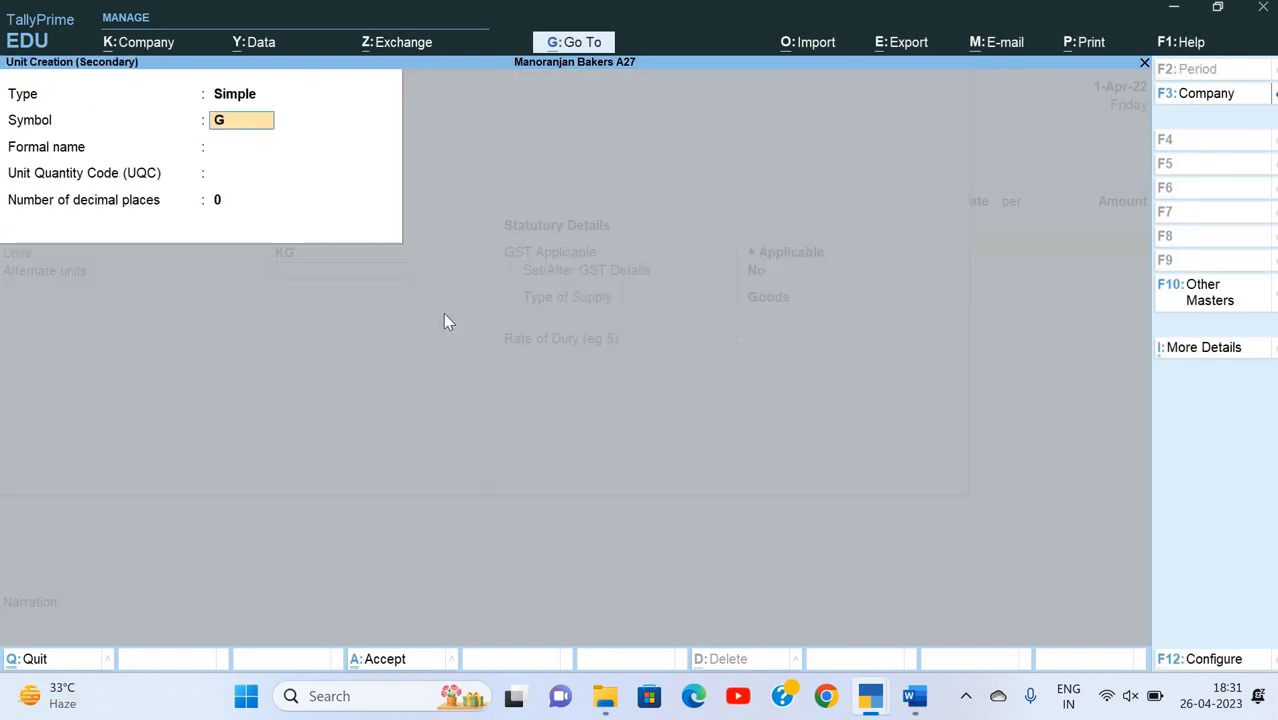
type("MS")
key("BackSpace")
key("BackSpace")
type("ram")
key("Return")
type("Grams")
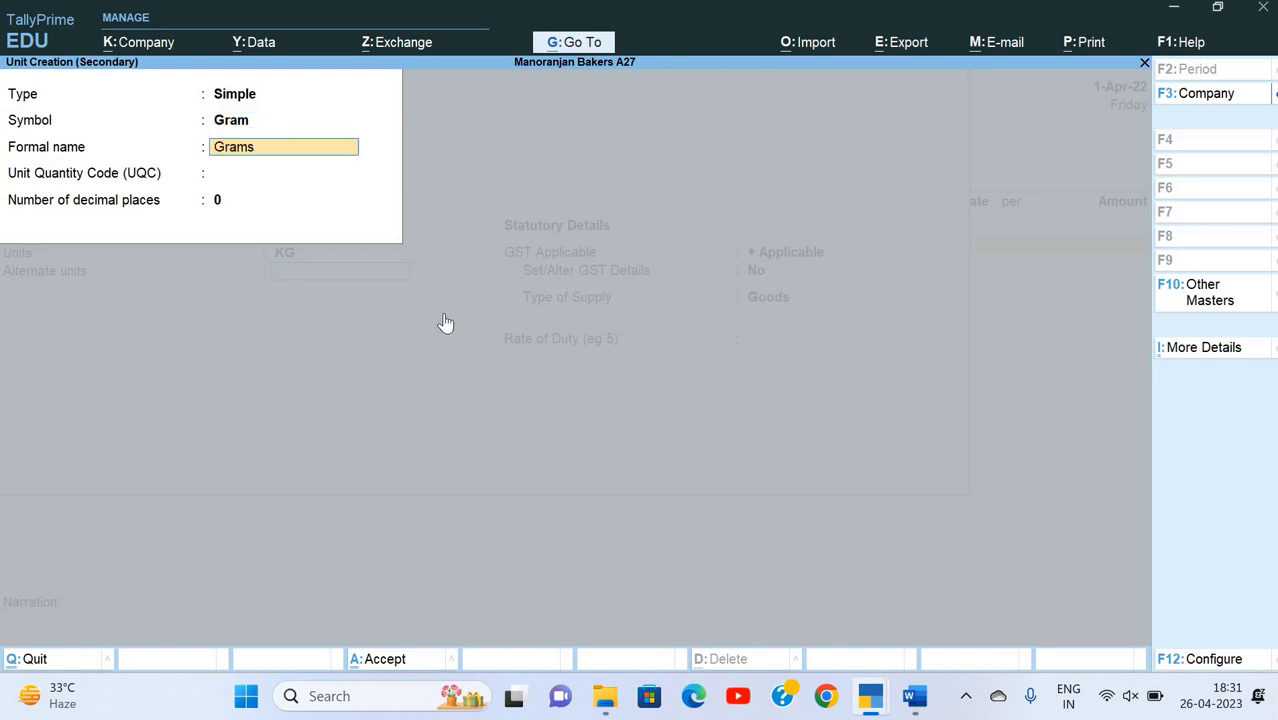
Step: Set the Gram unit's quantity code to GMS-GRAMMES, keep 0 decimal places and save the unit
key("Return")
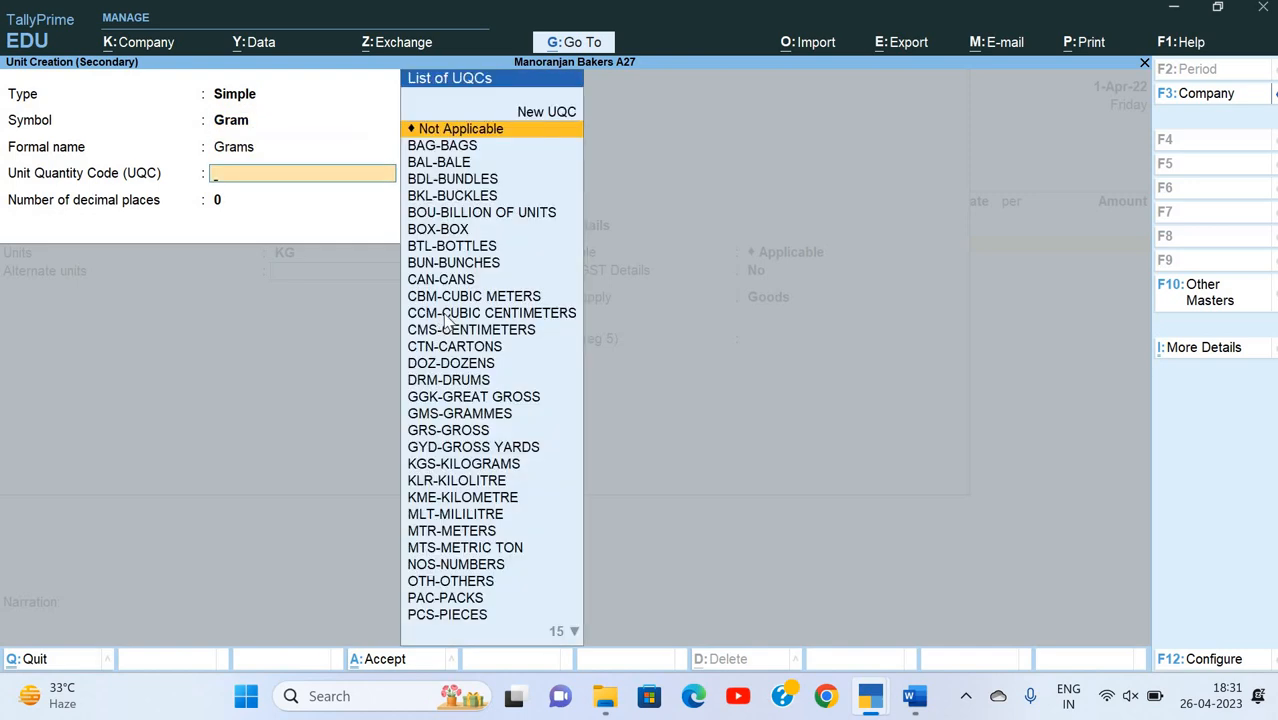
type("gr")
key("Return")
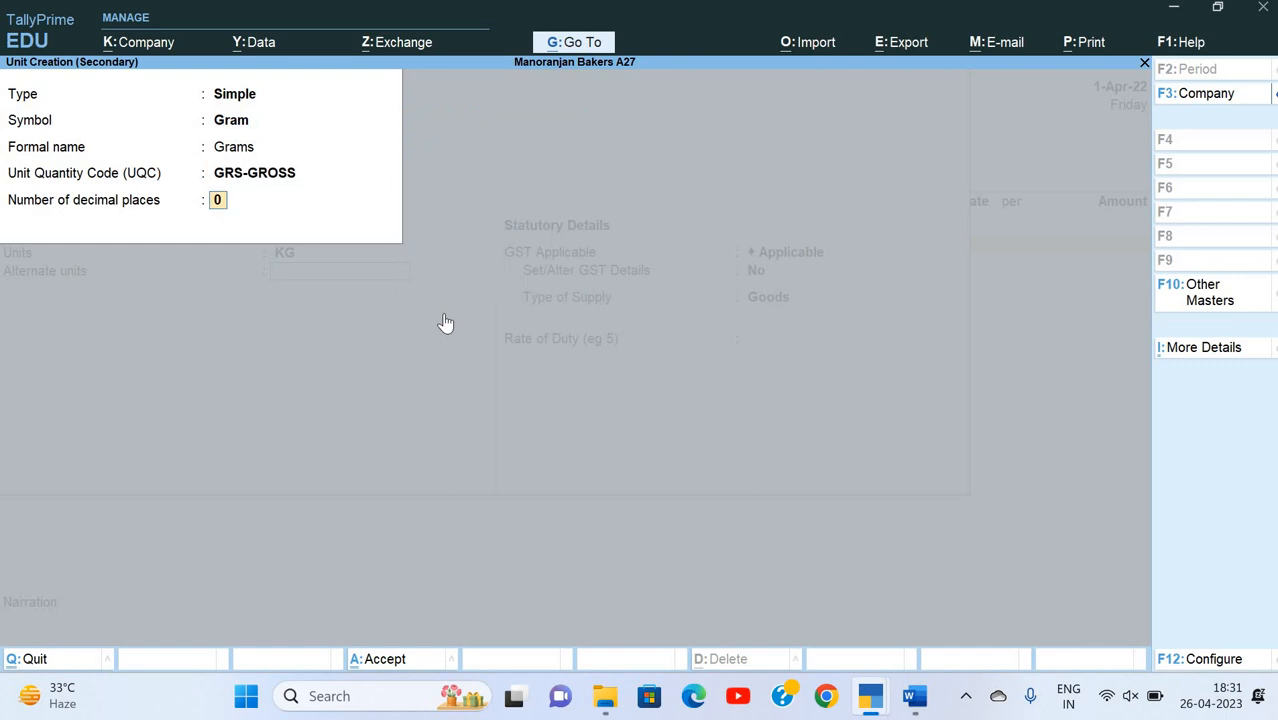
key("BackSpace")
key("Up")
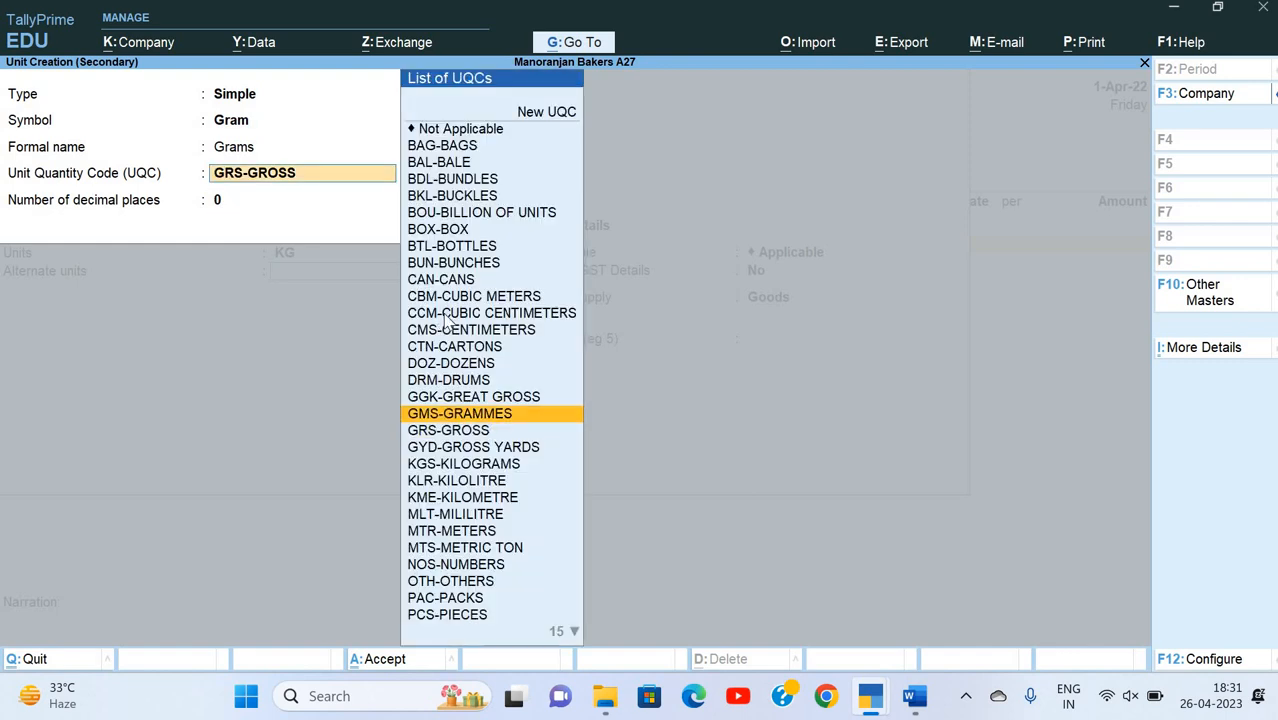
key("Return")
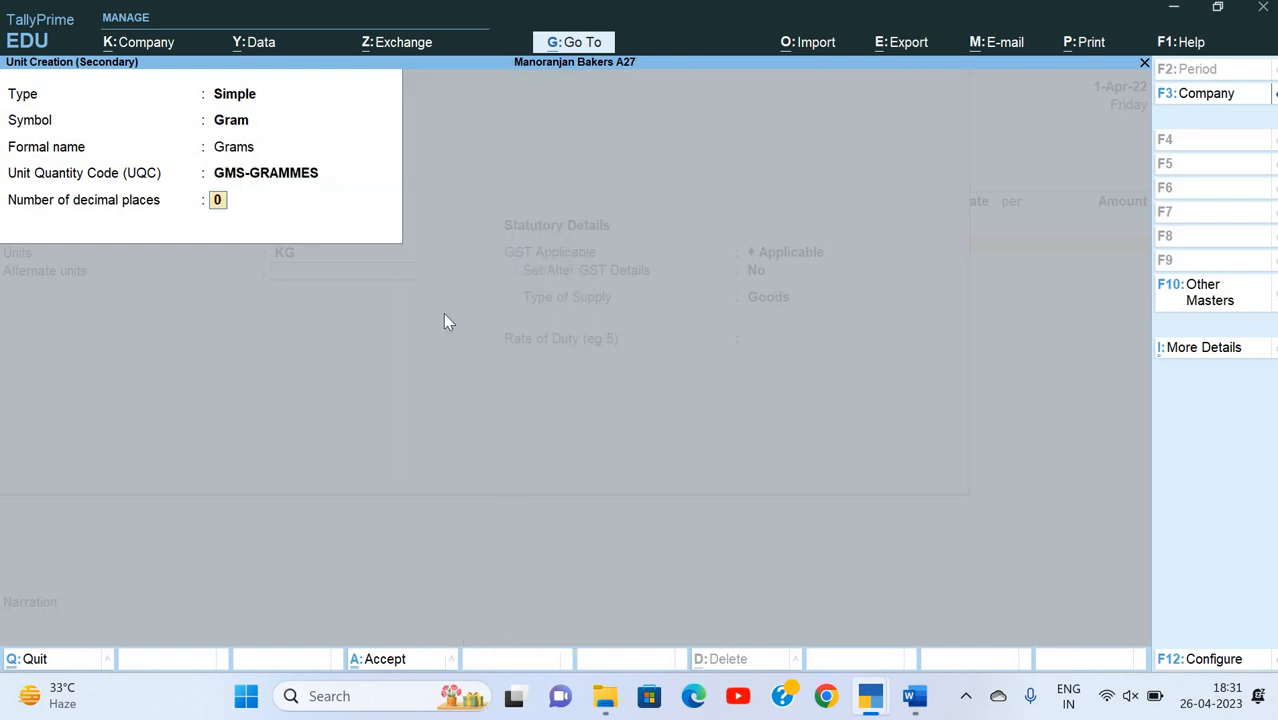
key("Return")
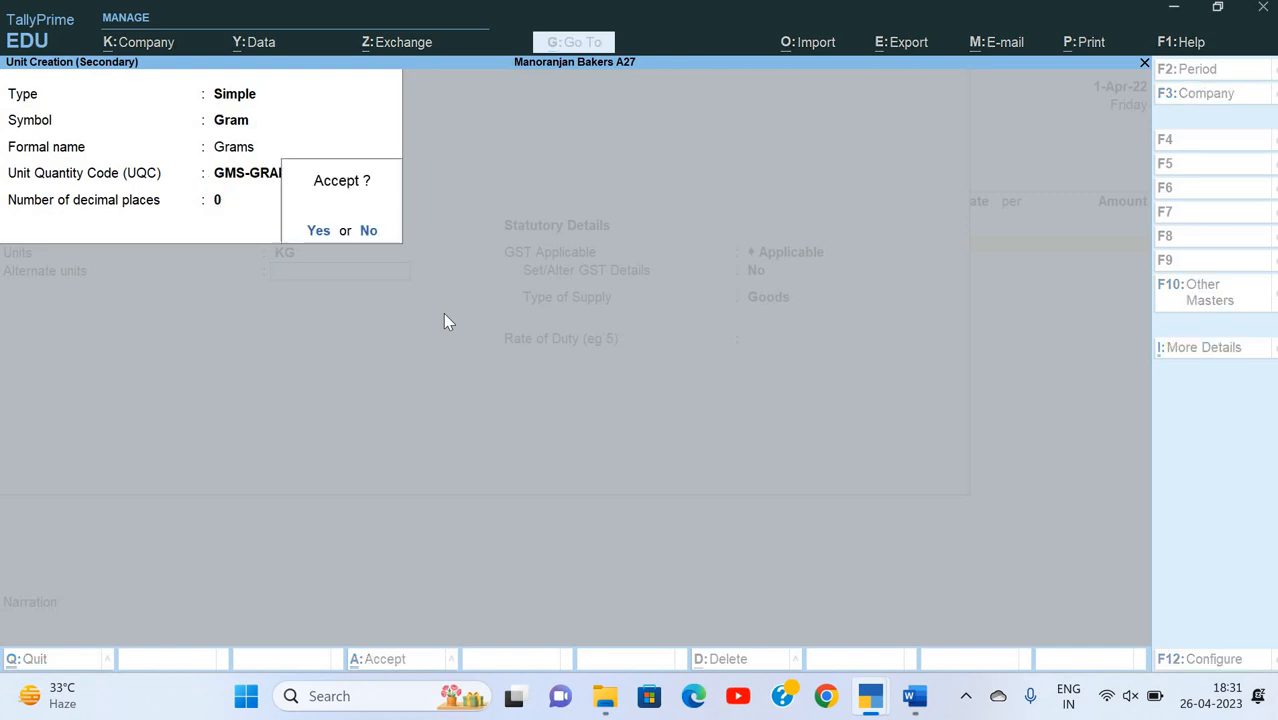
key("Return")
Step: Define the alternate unit conversion for Butter as 1000 Gram = 1 KG
type("1000")
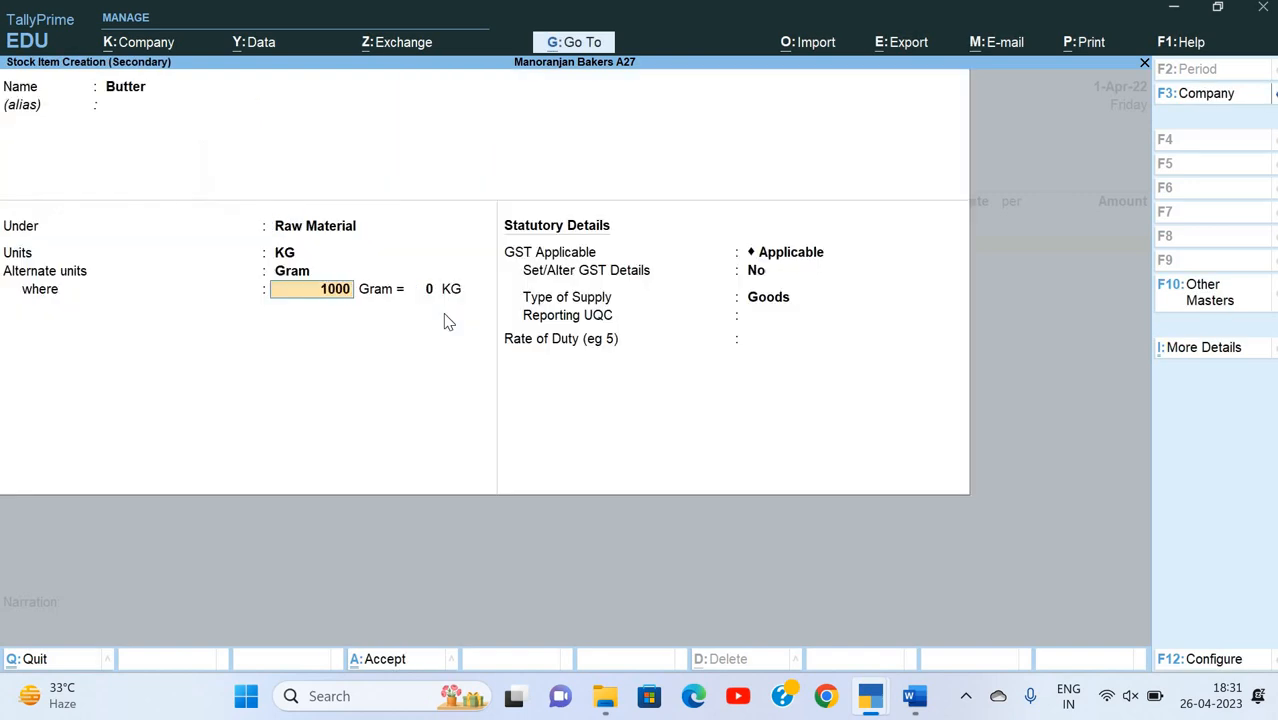
key("Return")
type("1")
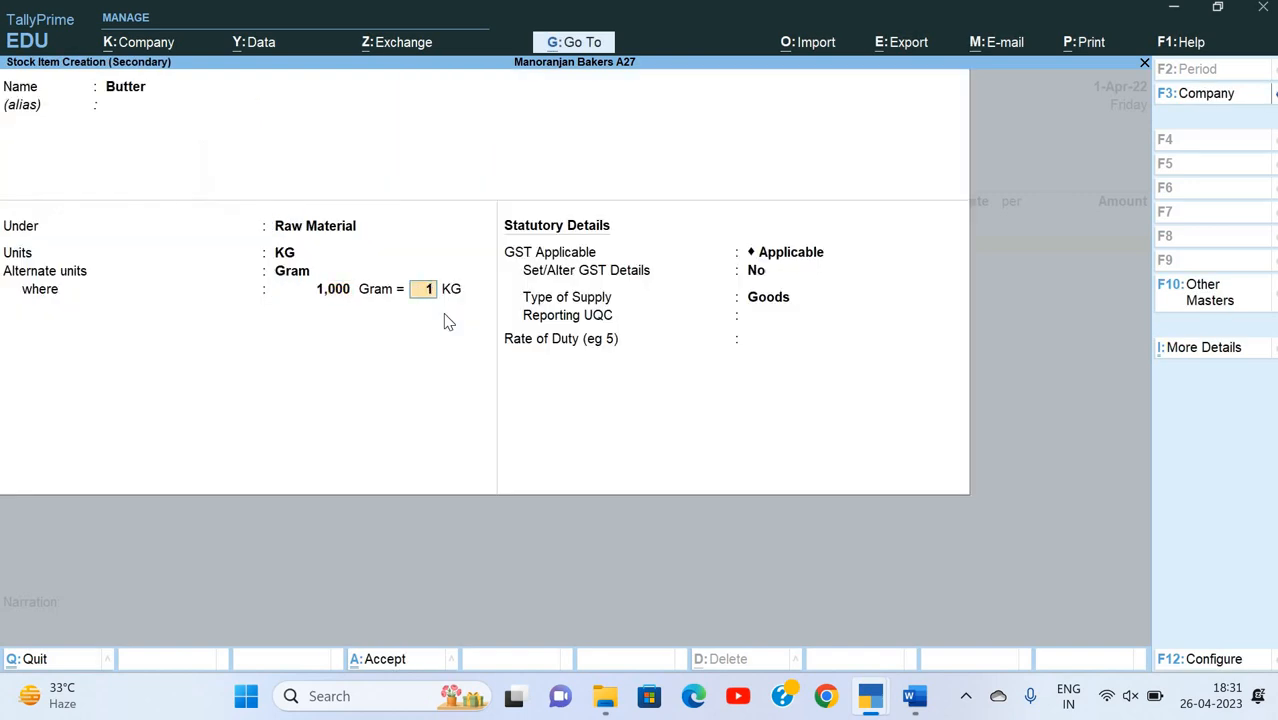
key("Return")
key("Return")
Step: Keep GST Applicable for Butter, set Set/Alter GST Details to Yes and enter Butter as the HSN/SAC description
type("y")
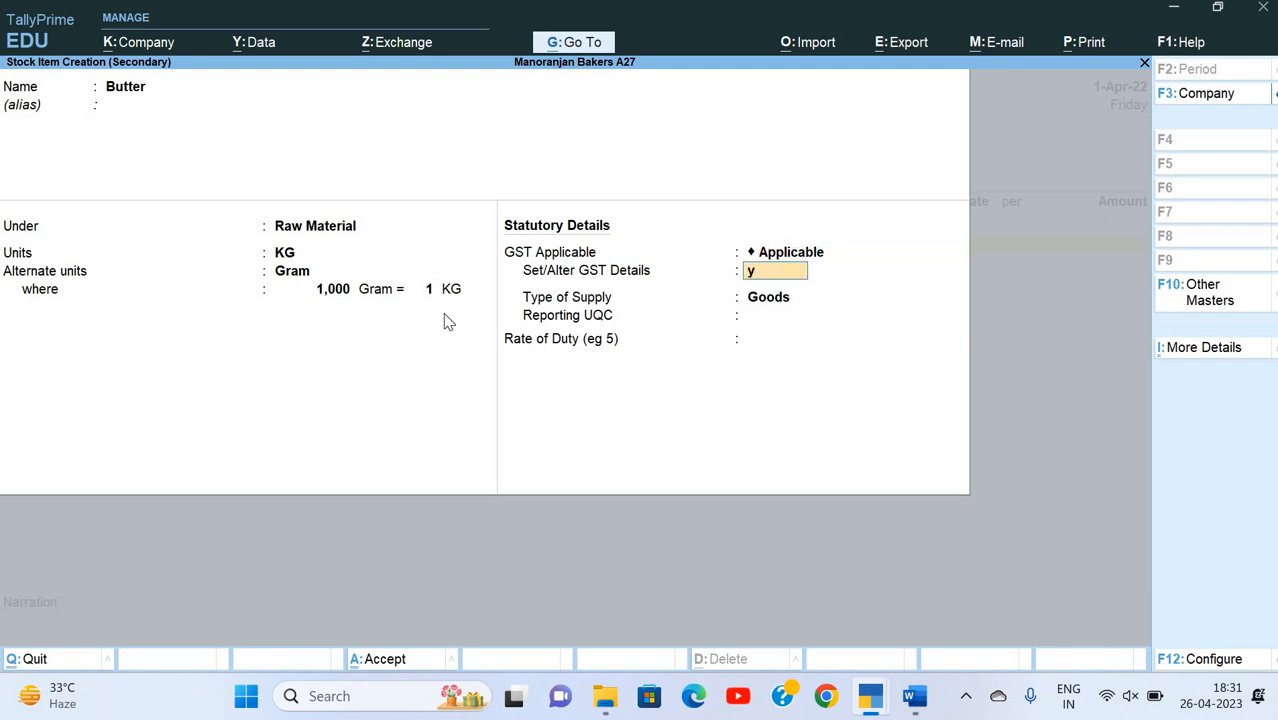
key("Return")
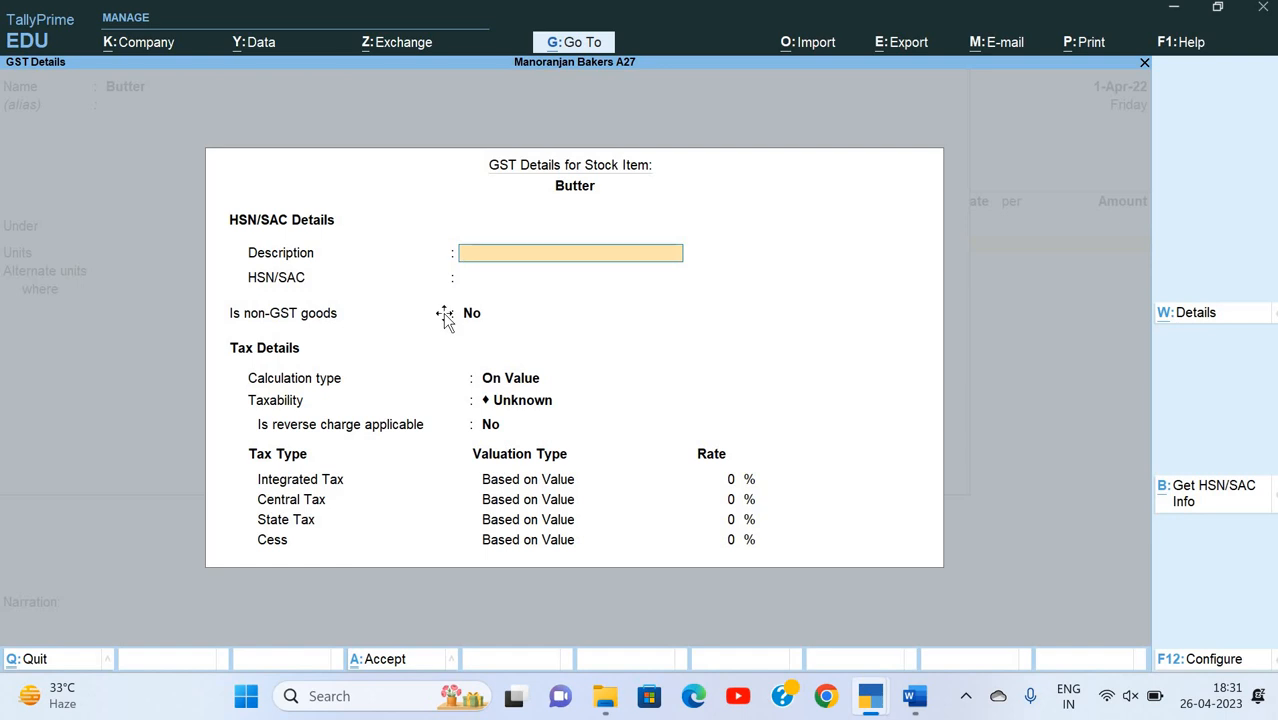
key("alt+Tab")
key("alt+Tab")
type("Butter")
key("Return")
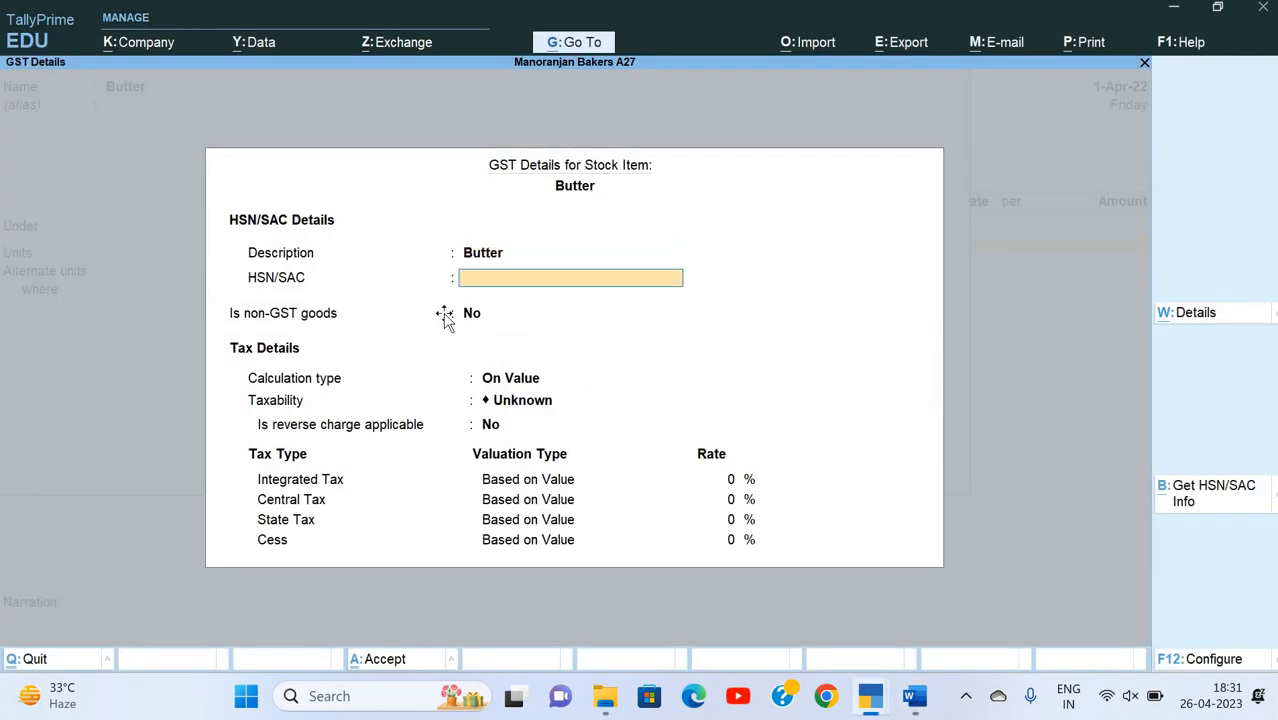
Step: Enter HSN/SAC 4051000 for Butter from the Word invoice, keeping non-GST goods at No and the calculation type On Value
key("alt+Tab")
key("alt+Tab")
type("4051000")
key("Return")
key("Return")
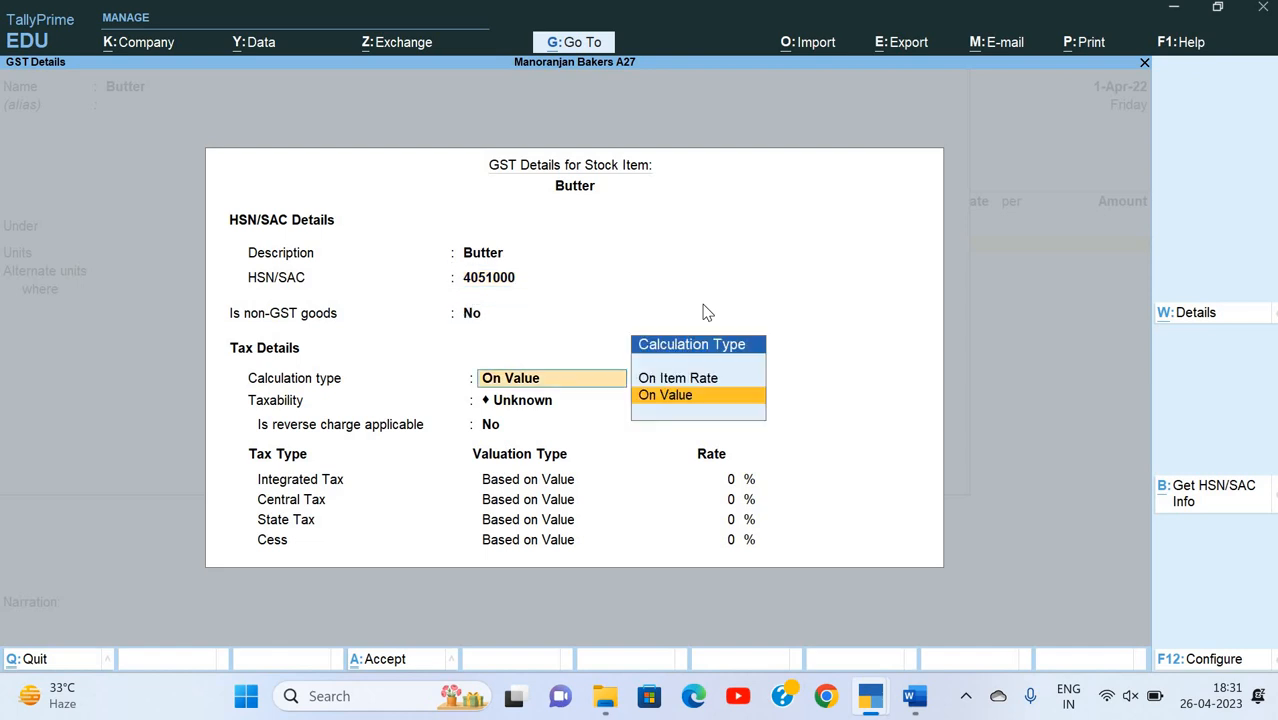
Step: Set Butter's taxability to Taxable with reverse charge No and Integrated Tax at 12%, and accept the GST details
key("Return")
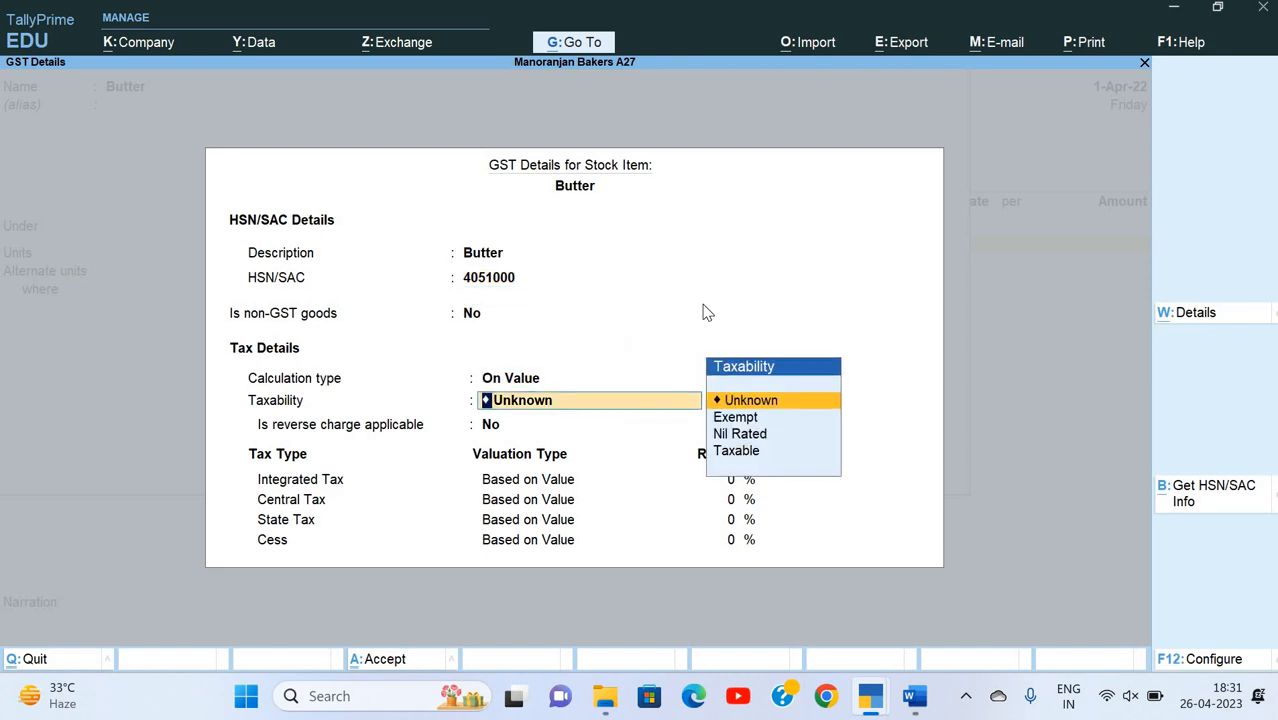
key("Down")
key("Down")
key("Down")
key("Return")
key("Return")
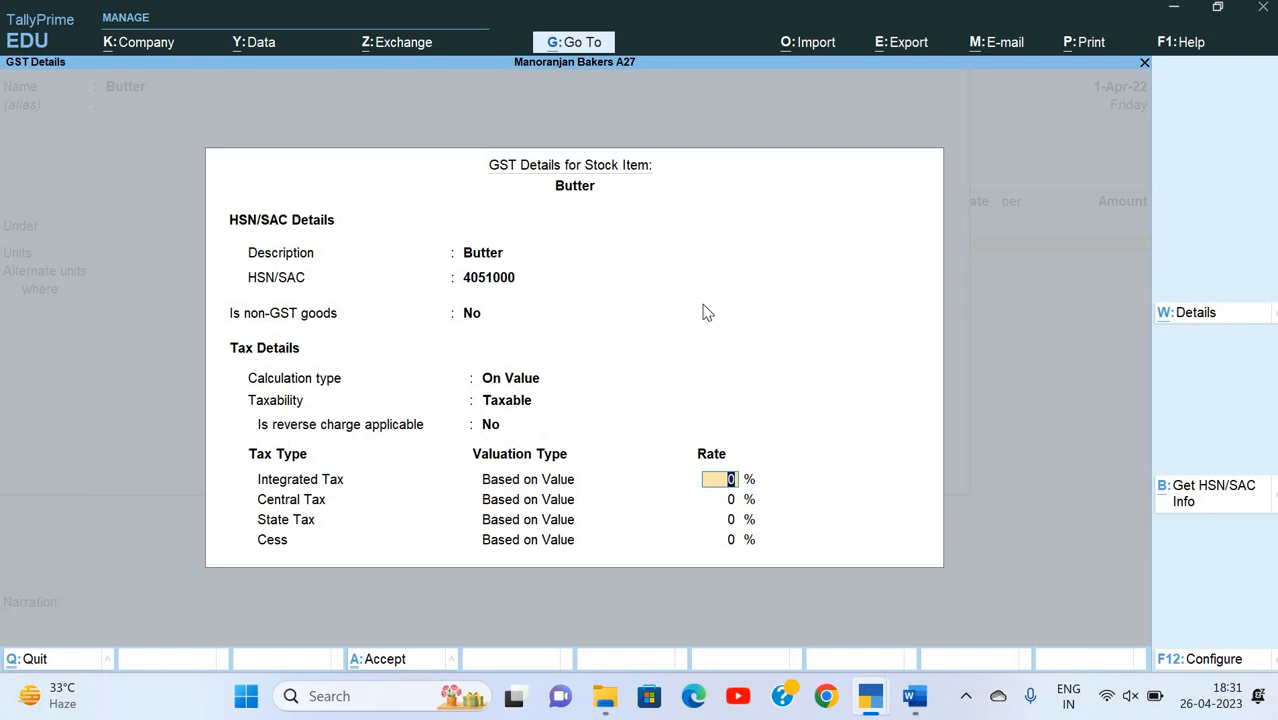
type("12")
key("Return")
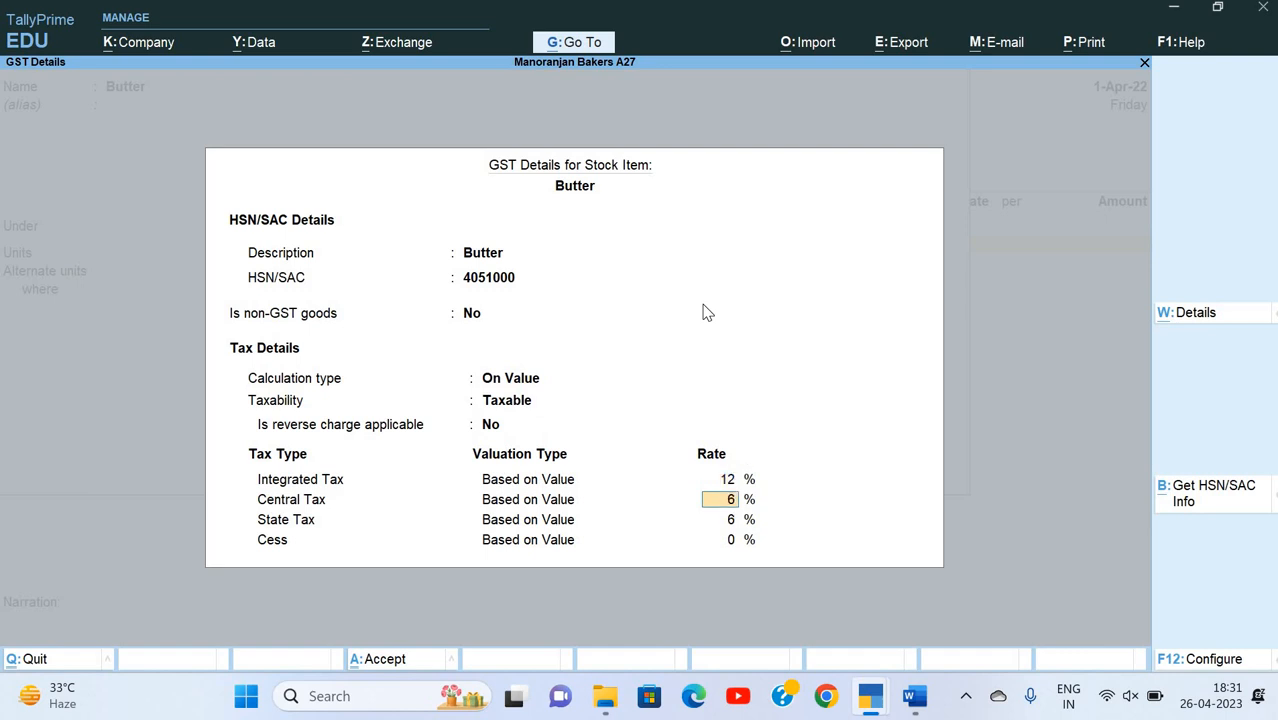
key("Return")
key("Return")
key("Return")
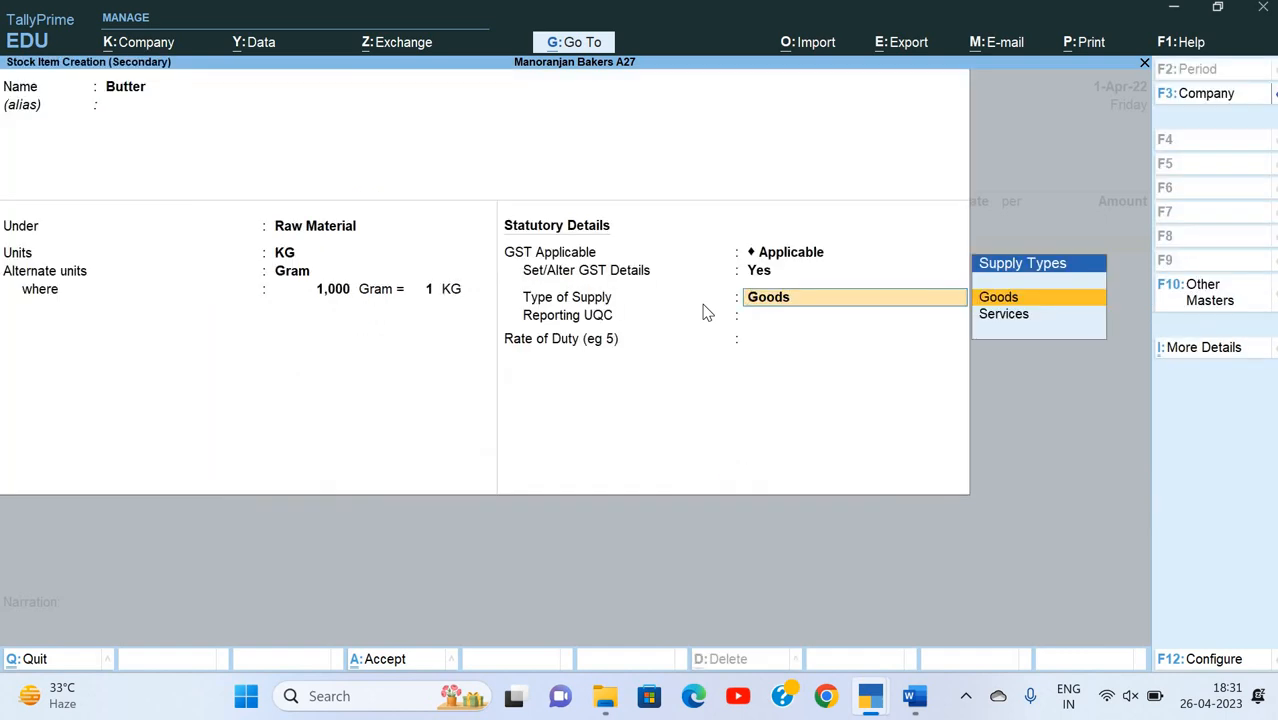
Step: Keep Goods as Butter's type of supply, set the reporting UQC to KGS-KILOGRAMS and save the stock item
key("Return")
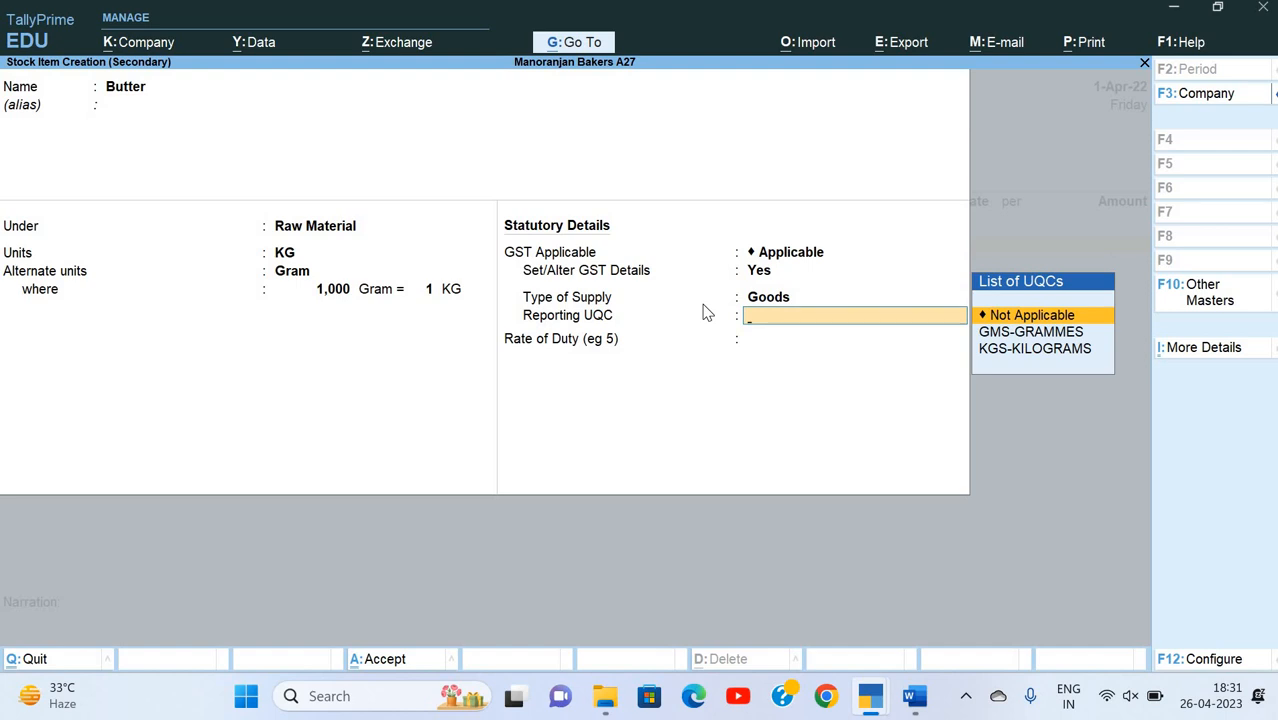
key("Down")
key("Down")
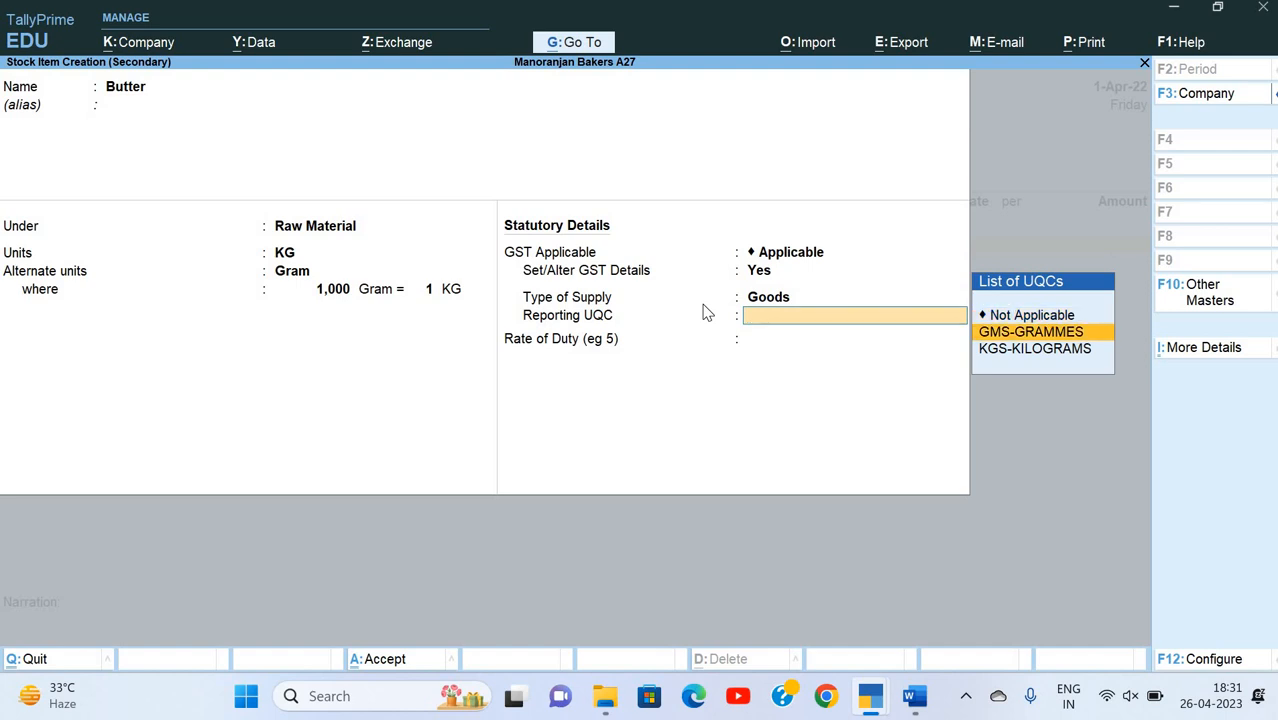
key("Return")
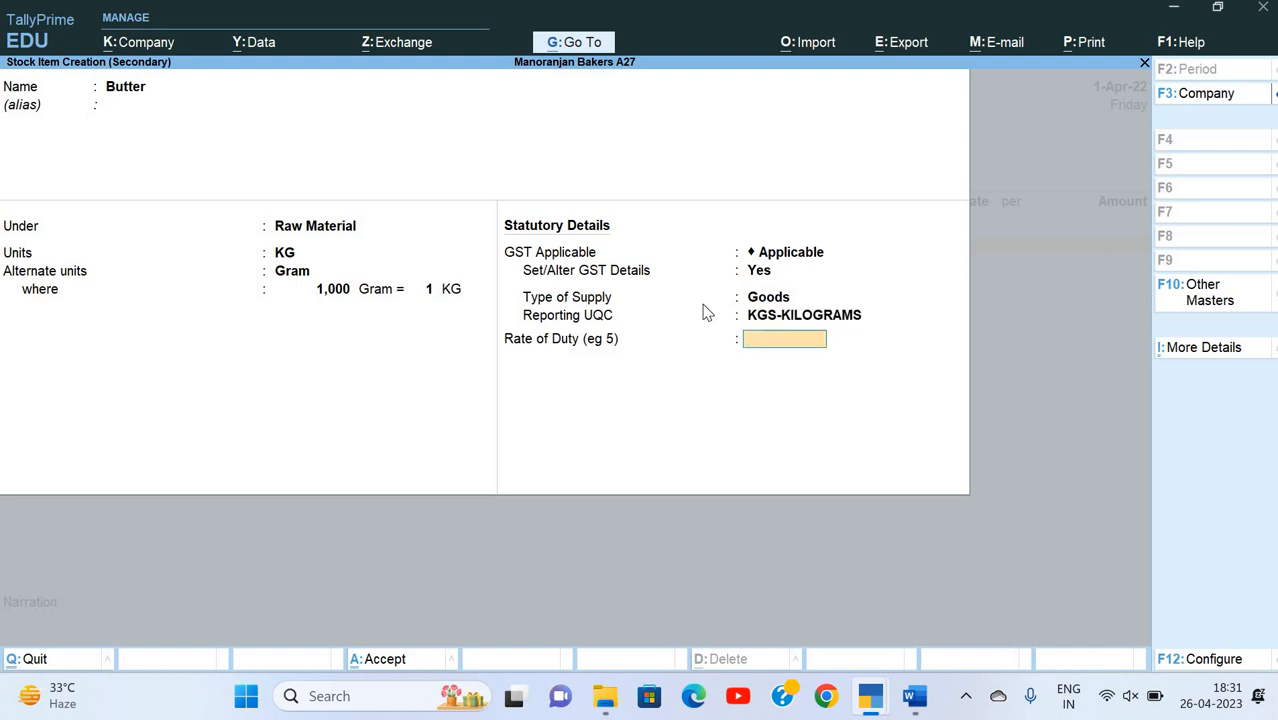
key("Return")
key("Return")
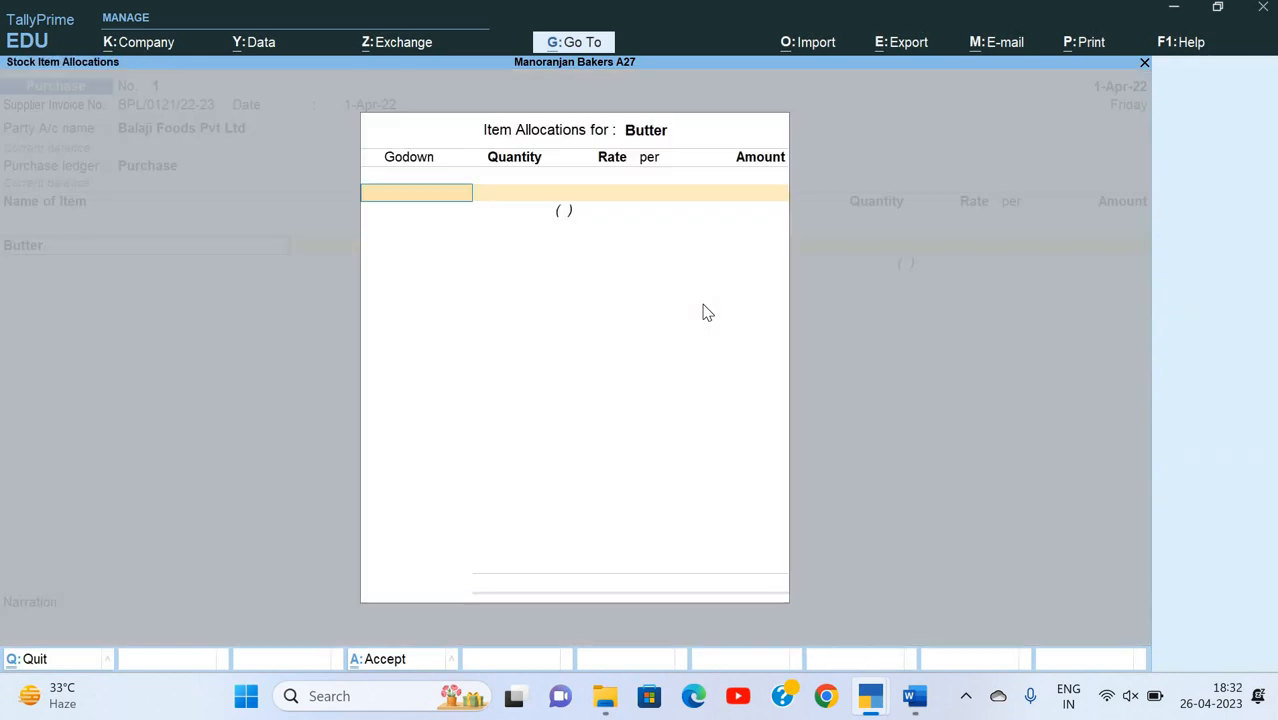
Step: Allocate 6 KG of Butter to the Tarang Crossing godown
key("Down")
key("Down")
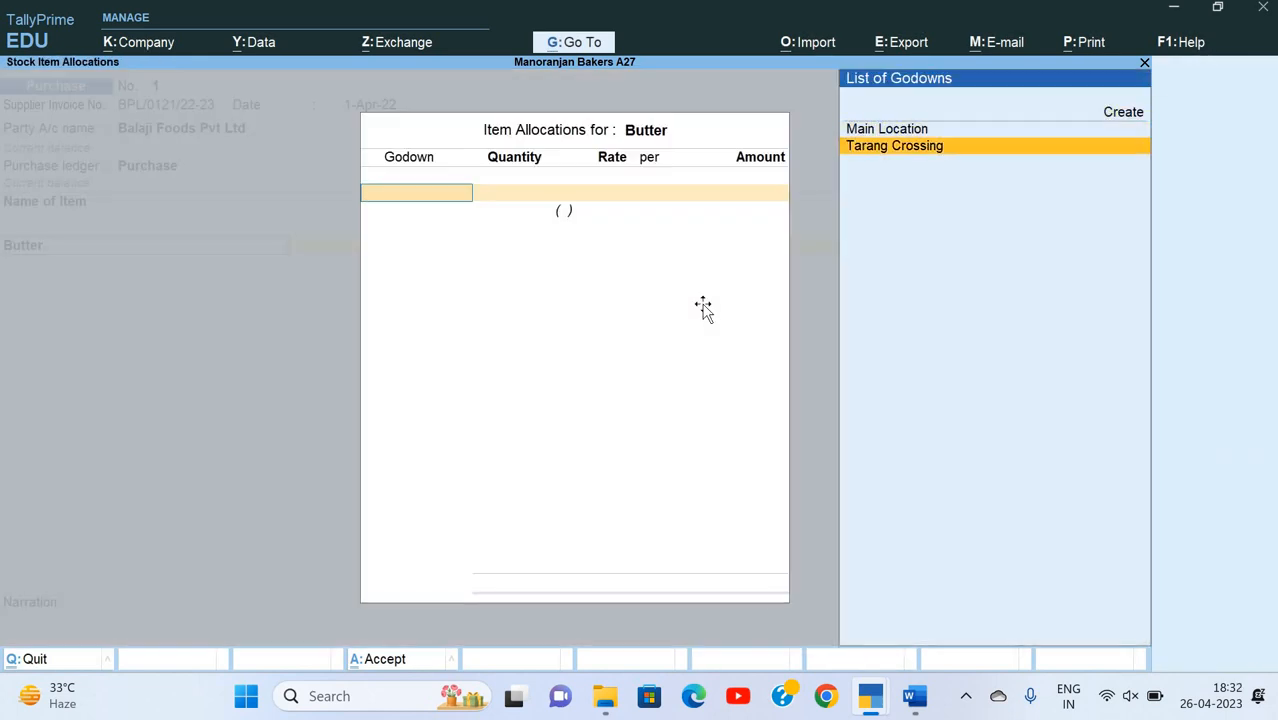
key("Return")
key("alt+Tab")
Step: Enter the rate of 250 per KG for Butter, checking it against the Word invoice
key("alt+Tab")
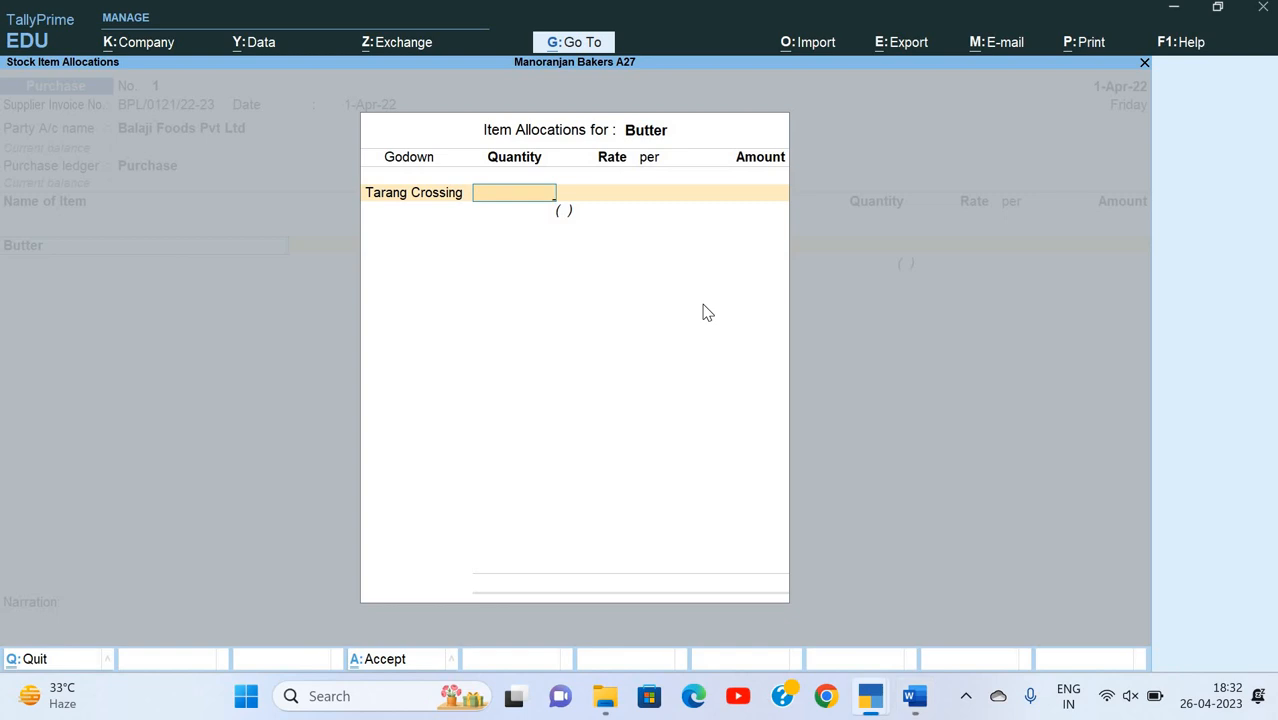
type("6")
key("Return")
key("alt+Tab")
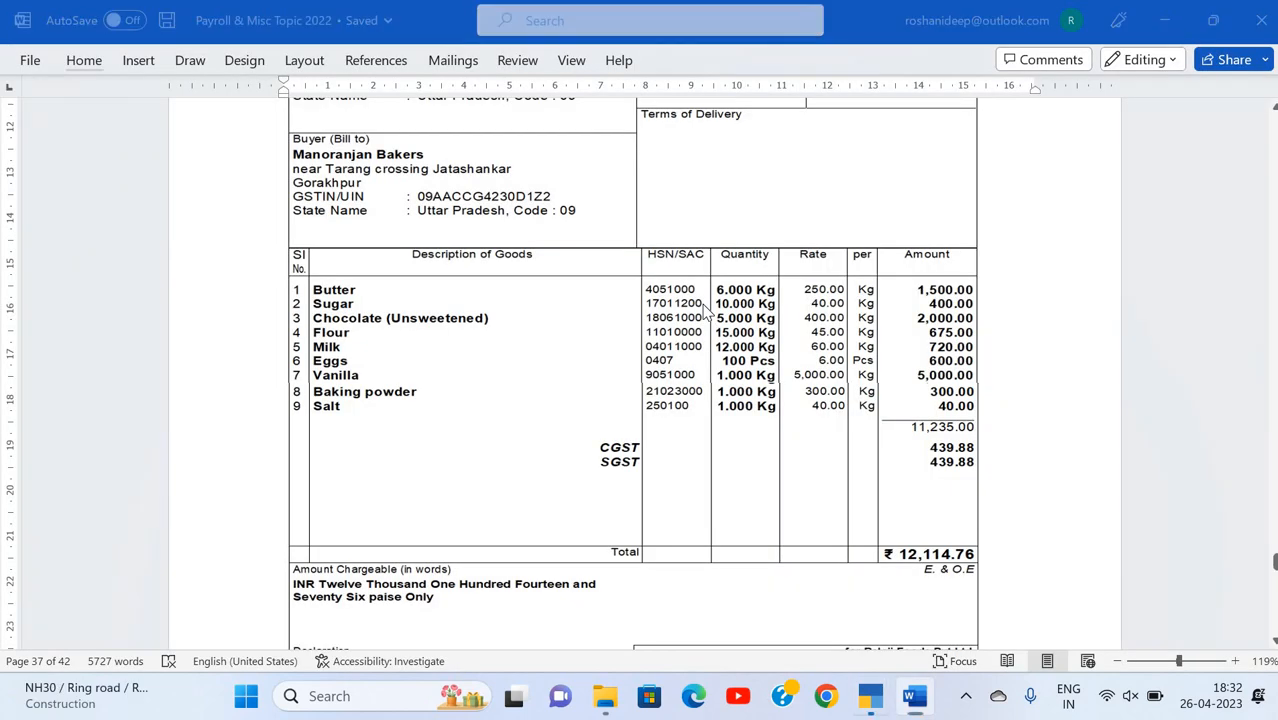
key("alt+Tab")
type("250")
key("Return")
key("Return")
key("Return")
key("Return")
key("Return")
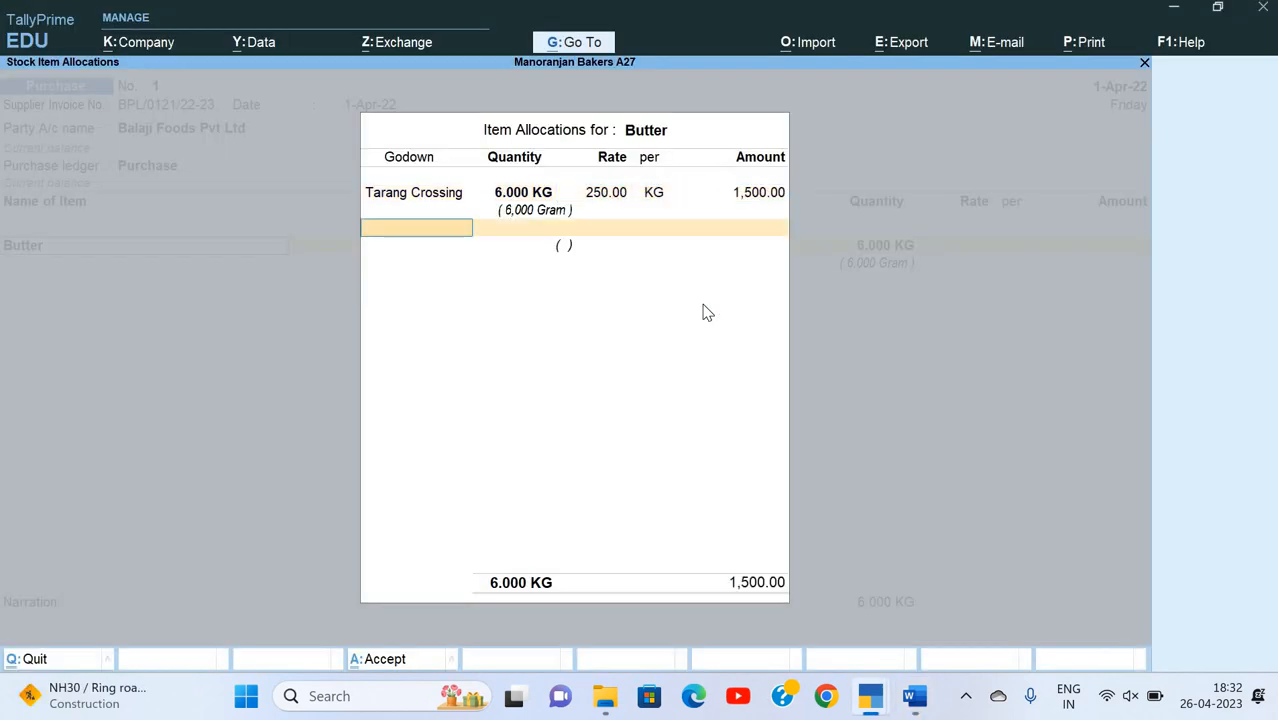
Step: Create the invoice's next stock item, Sugar, from the purchase voucher and place it under Raw Material
key("alt+c")
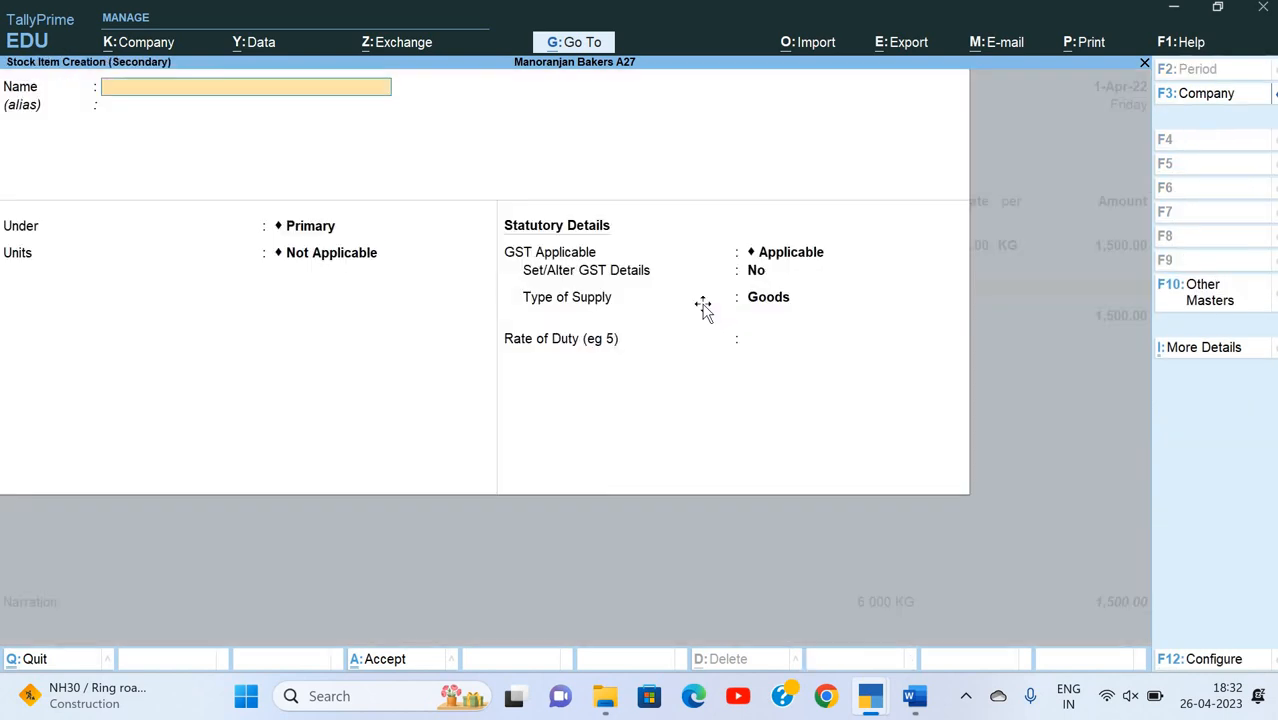
key("alt+Tab")
key("alt+Tab")
type("Sugar")
key("Return")
key("Return")
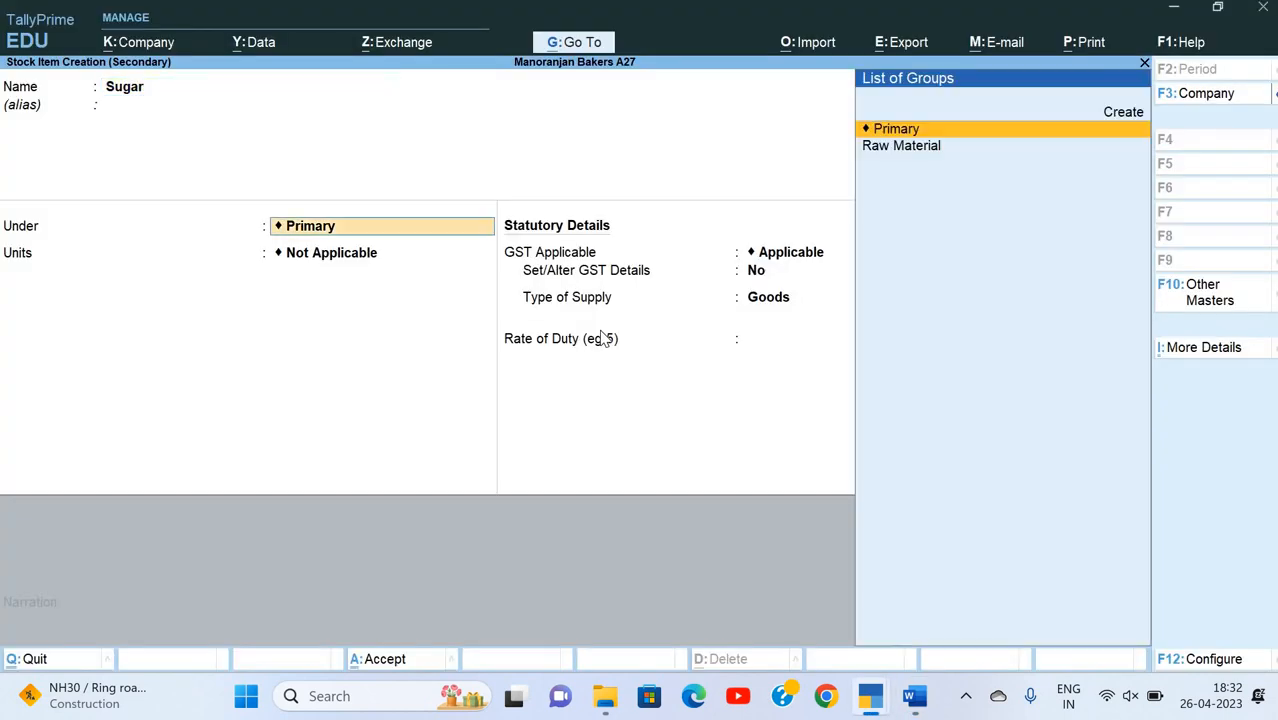
key("Down")
Step: Accept KG as Sugar's unit and Gram as the alternate unit at 1000 Gram = 1 KG, with GST Applicable
key("Return")
key("Return")
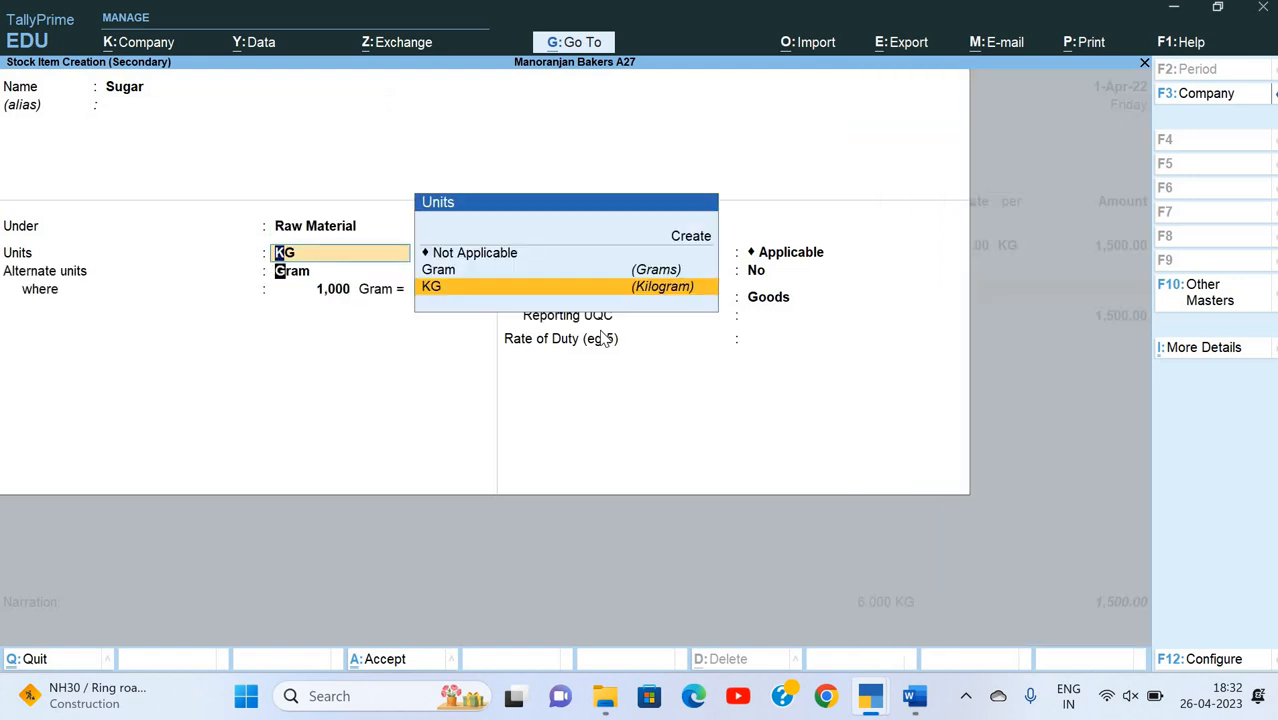
key("Return")
key("Return")
key("Return")
Step: Set Set/Alter GST Details to Yes for Sugar and enter Sugar as the HSN/SAC description
key("Return")
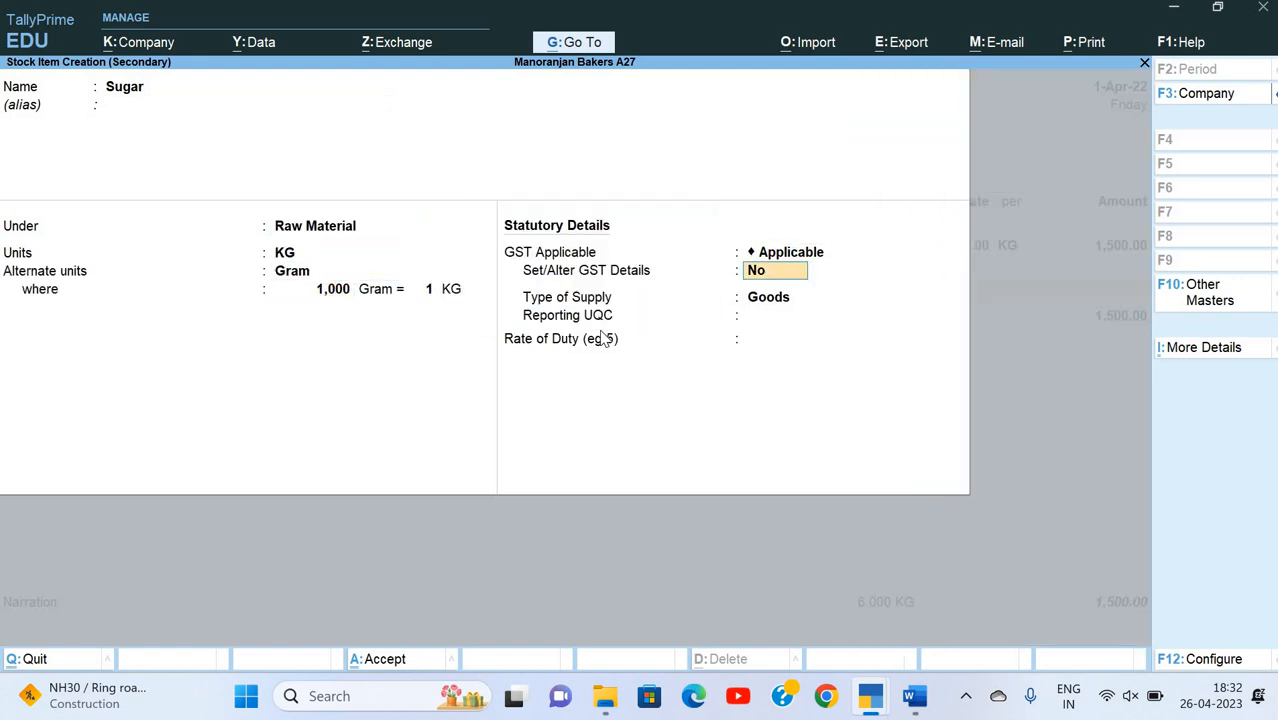
key("Return")
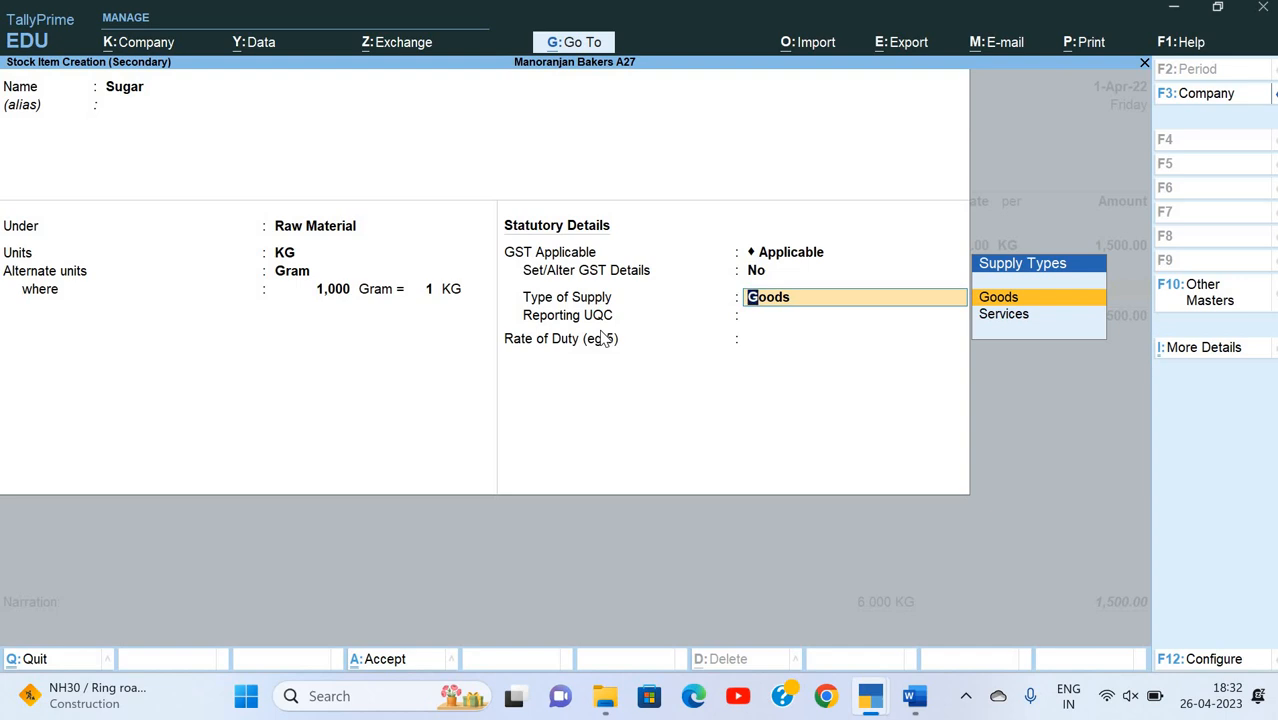
key("BackSpace")
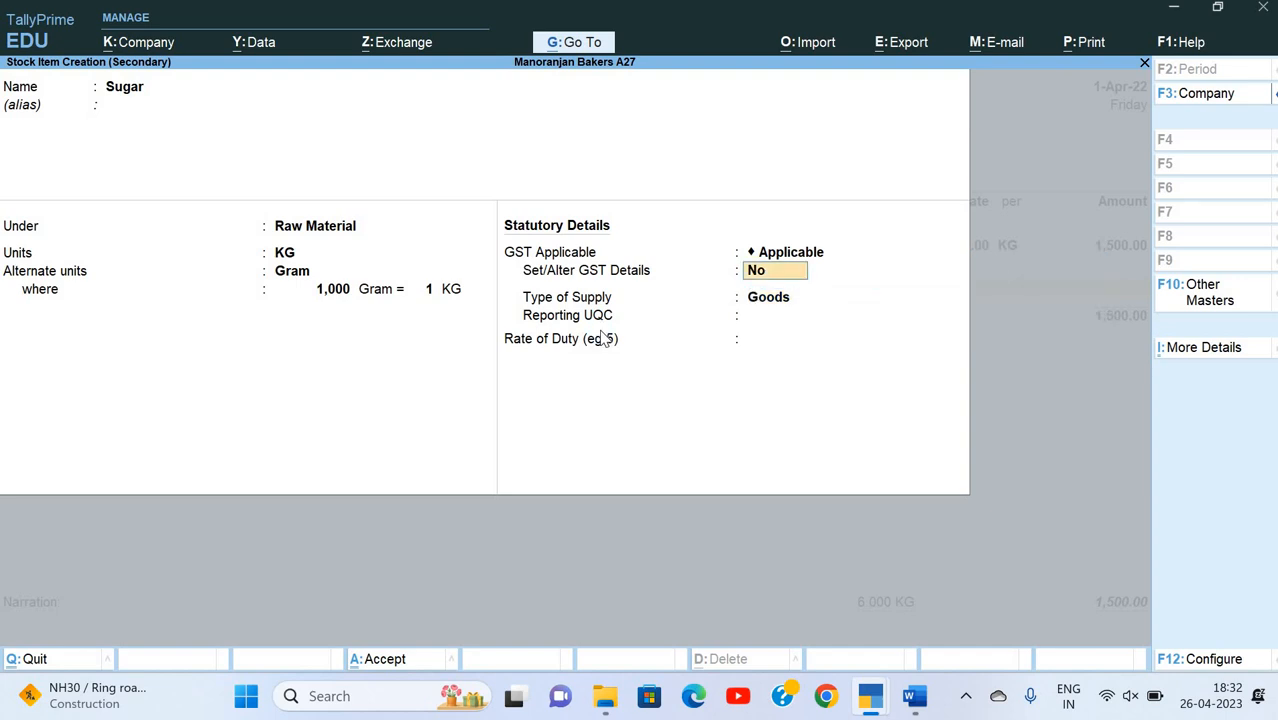
type("y")
key("Return")
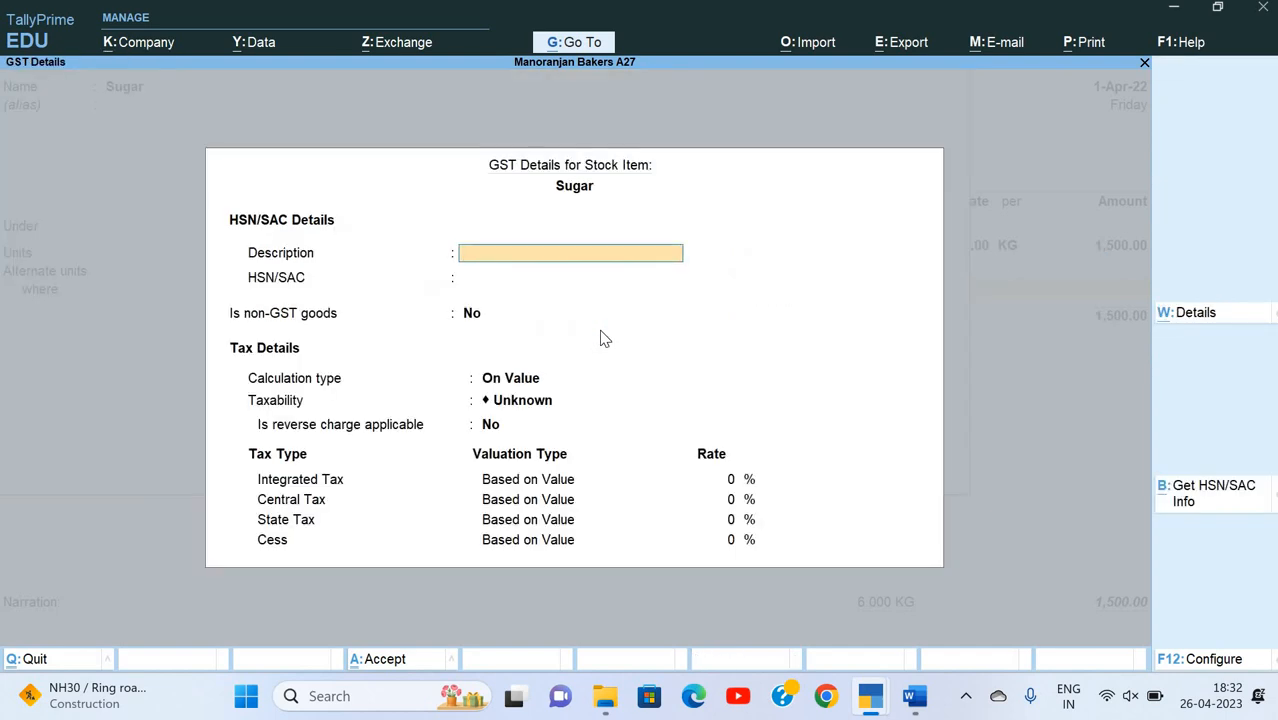
type("Sugar")
key("Return")
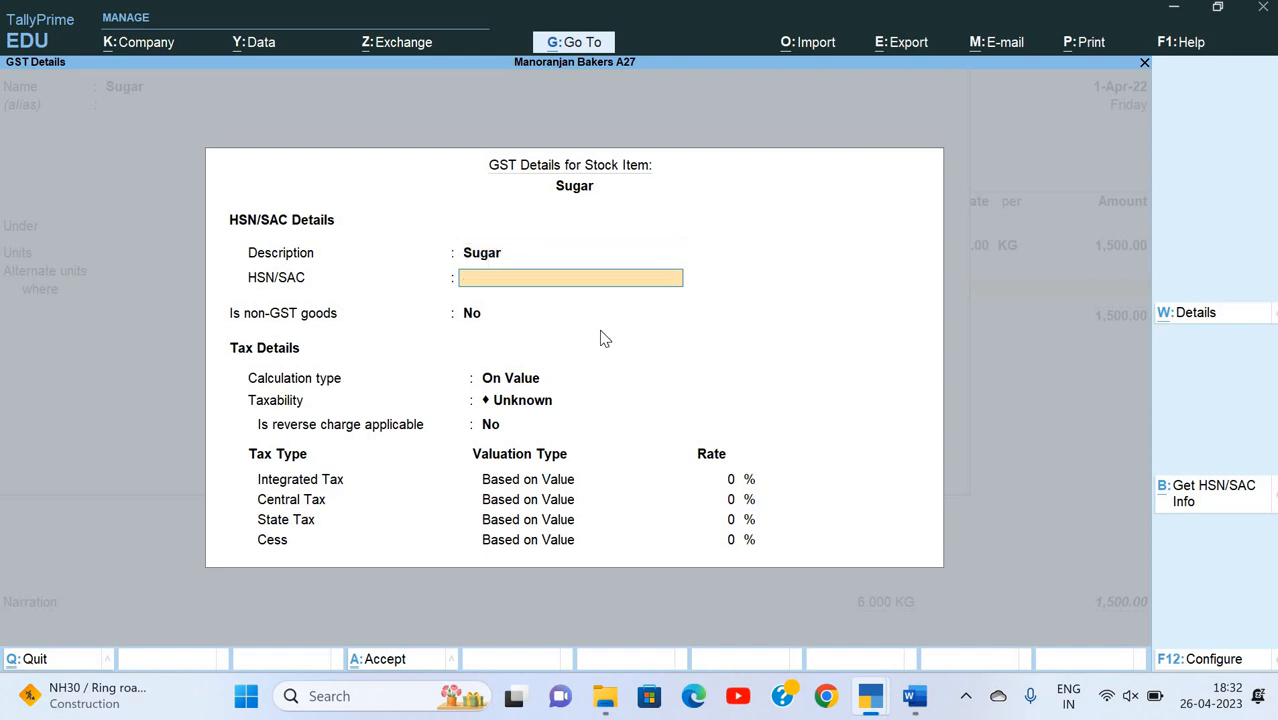
Step: Enter HSN/SAC 17011200 for Sugar from the Word invoice, keeping non-GST goods at No and the calculation type On Value
key("alt+Tab")
key("alt+Tab")
type("17011200")
key("Return")
key("Return")
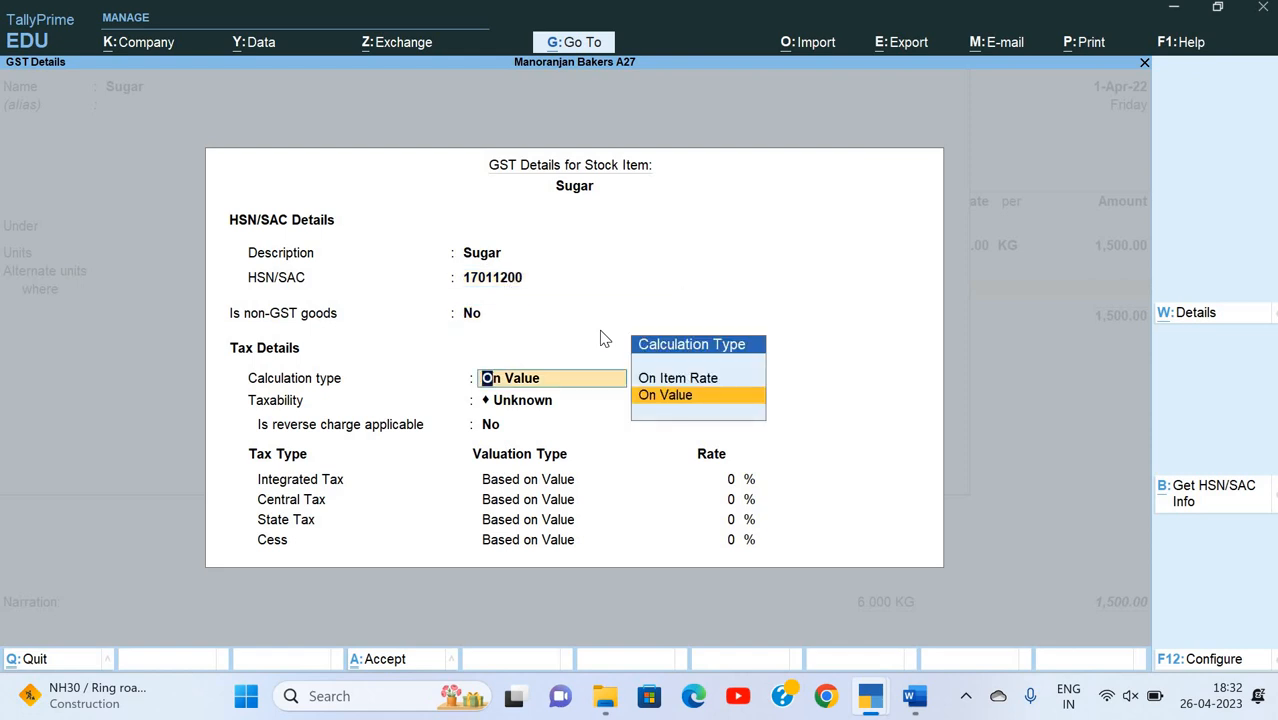
key("Return")
Step: Set Sugar's taxability to Taxable with reverse charge No and Integrated Tax at 5%, and accept the GST details
key("Down")
key("Down")
key("Down")
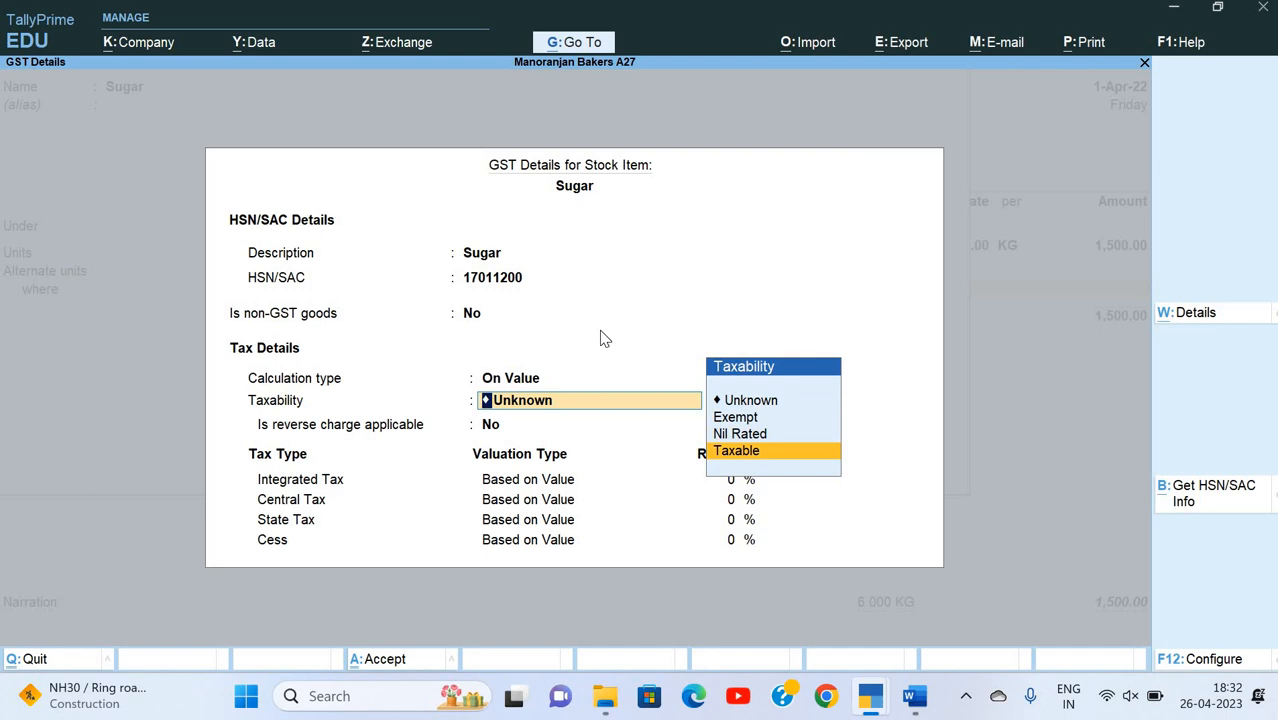
key("Return")
key("Return")
type("5")
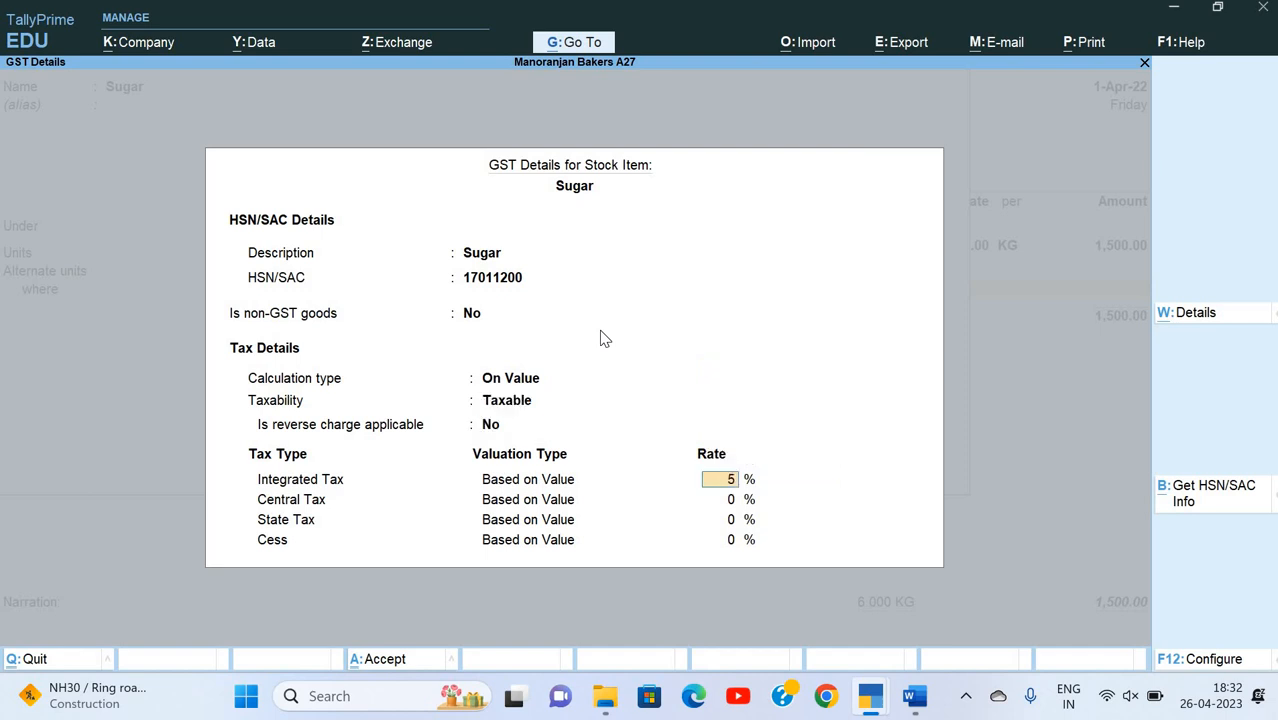
key("Return")
key("Return")
key("Return")
Step: Keep Goods as Sugar's type of supply, set the reporting UQC to KGS-KILOGRAMS and save the stock item
key("Return")
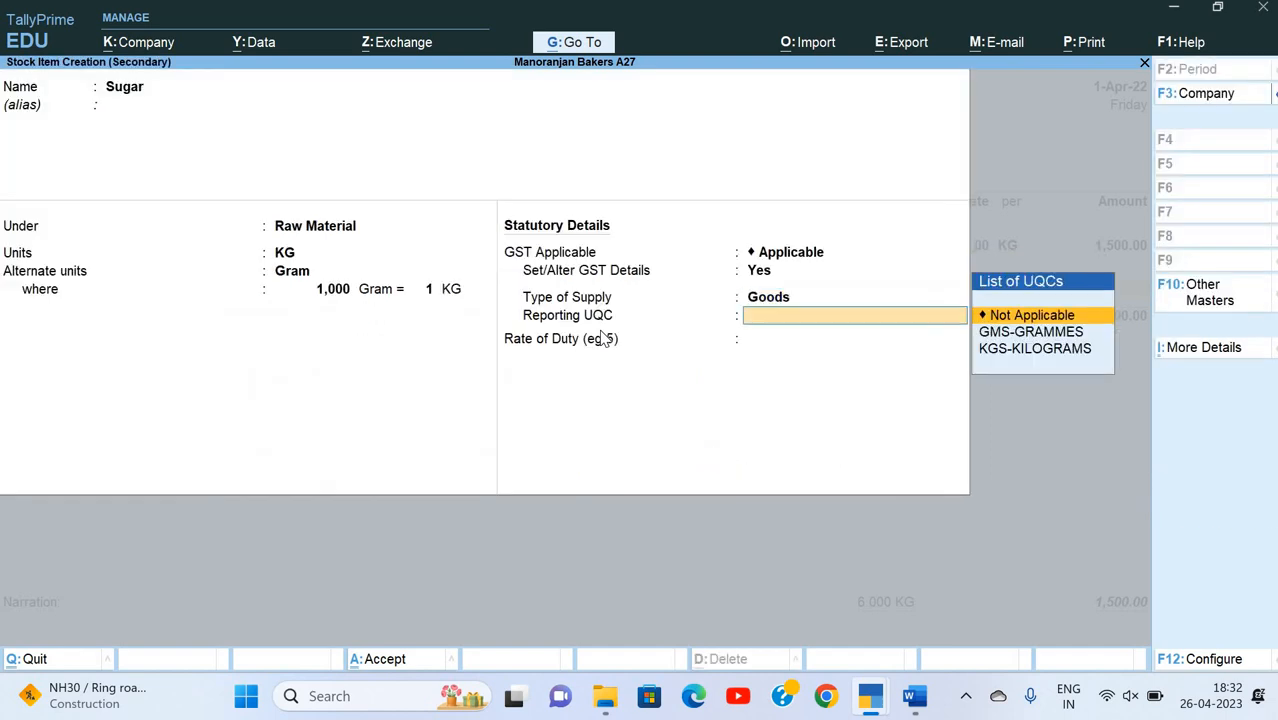
key("Down")
key("Down")
Step: Select Sugar in the purchase voucher and allocate 10 KG of it to the Tarang Crossing godown
key("Return")
key("Return")
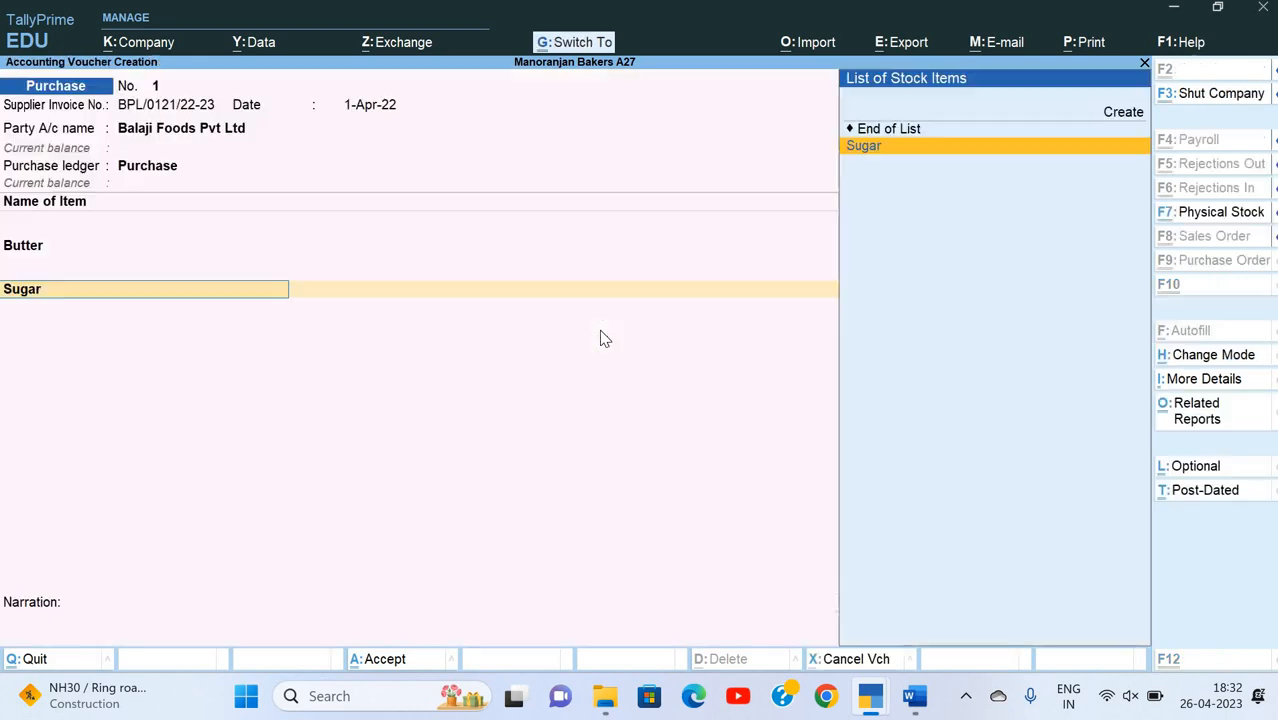
key("Return")
key("Down")
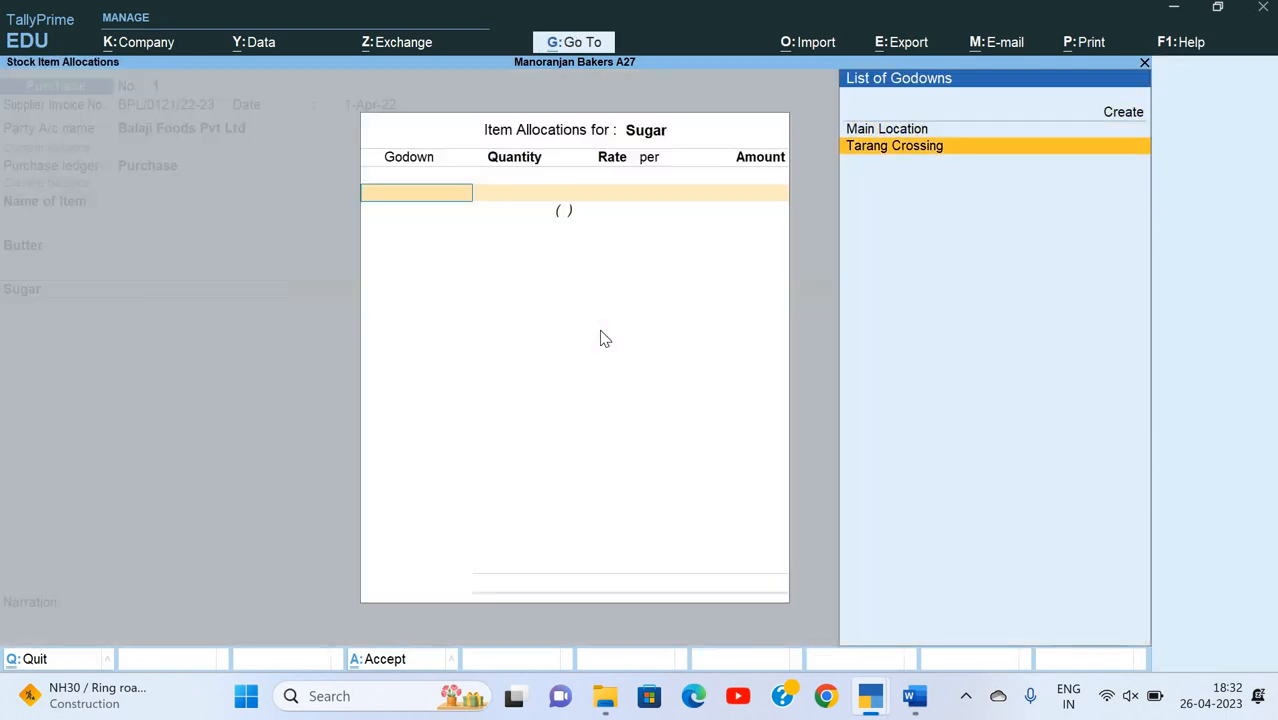
key("Return")
key("alt+Tab")
key("alt+Tab")
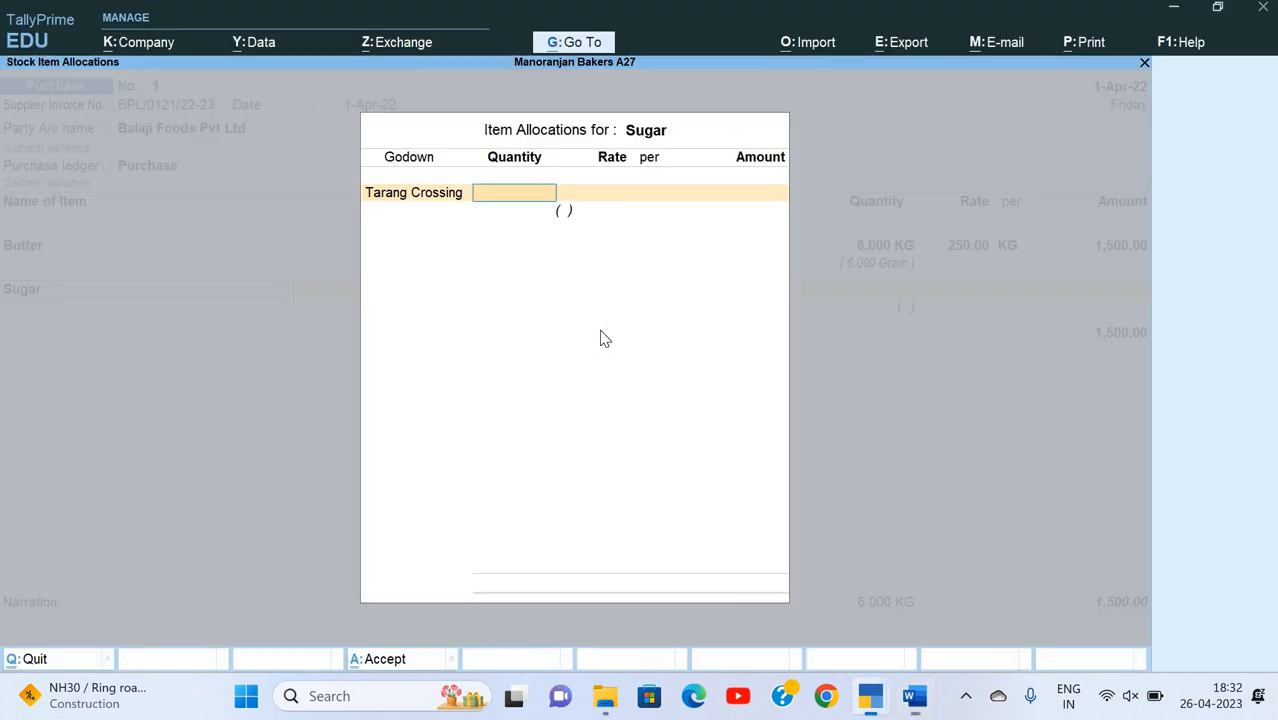
type("10")
key("Return")
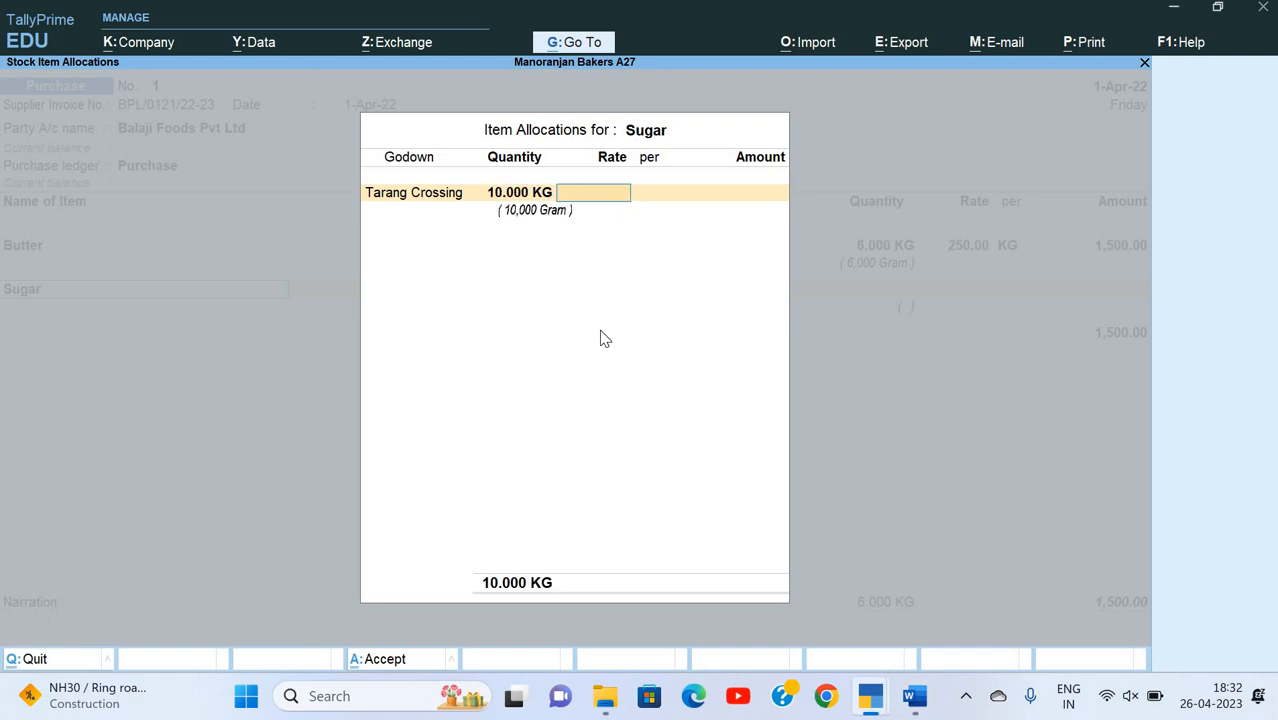
Step: Enter the rate of 40 per KG for Sugar and finish its item allocation
type("40")
key("Return")
key("Return")
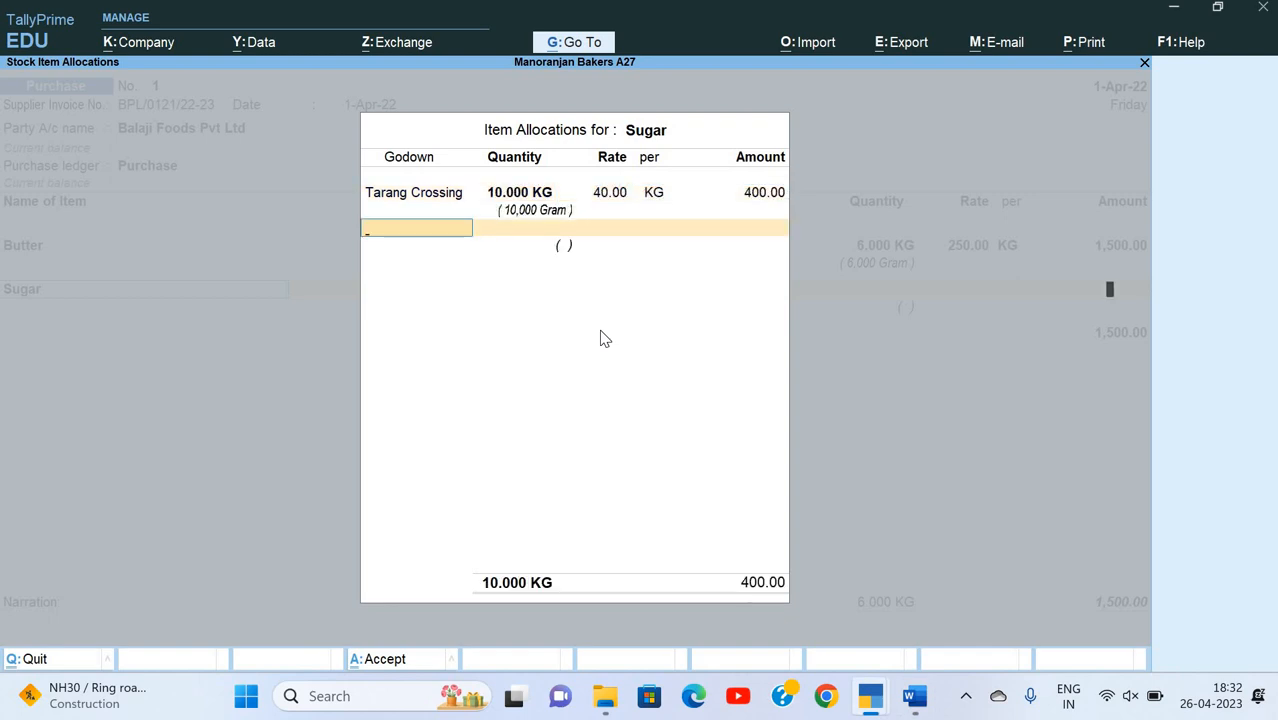
key("Return")
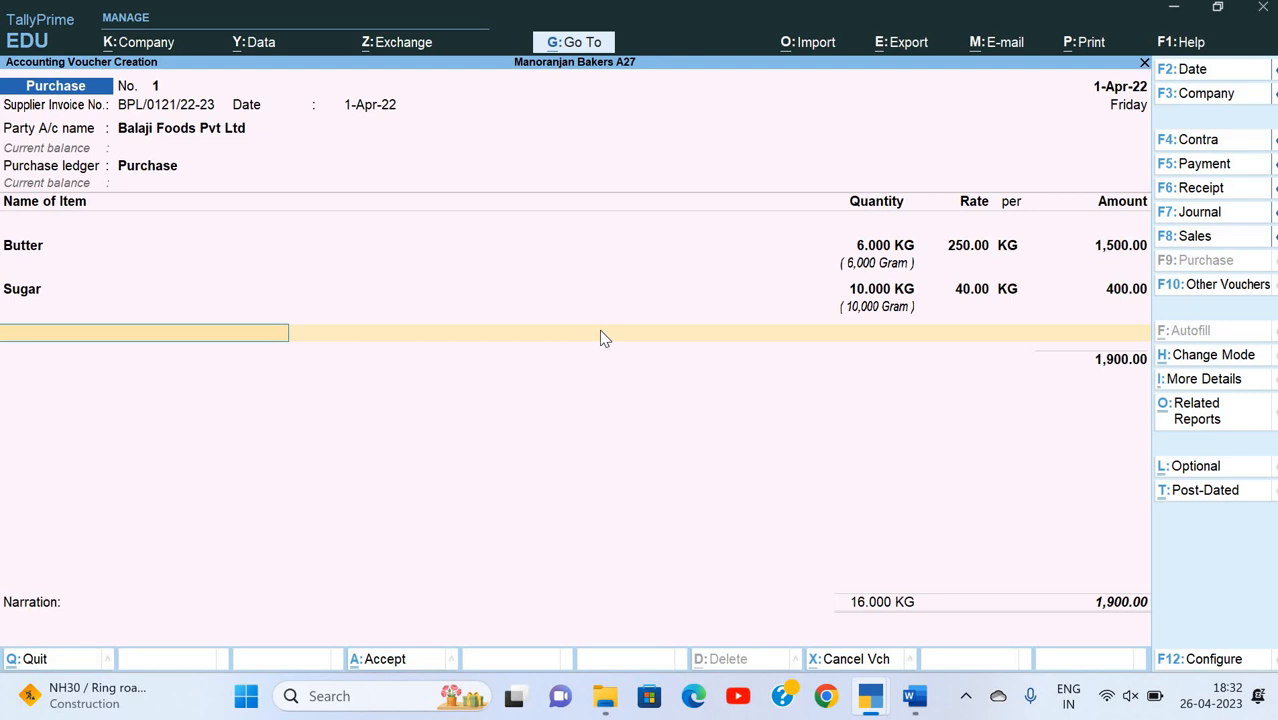
Step: Start a new stock item from the purchase voucher and name it Chocolate (Unsweetend), without an alias
key("alt+Tab")
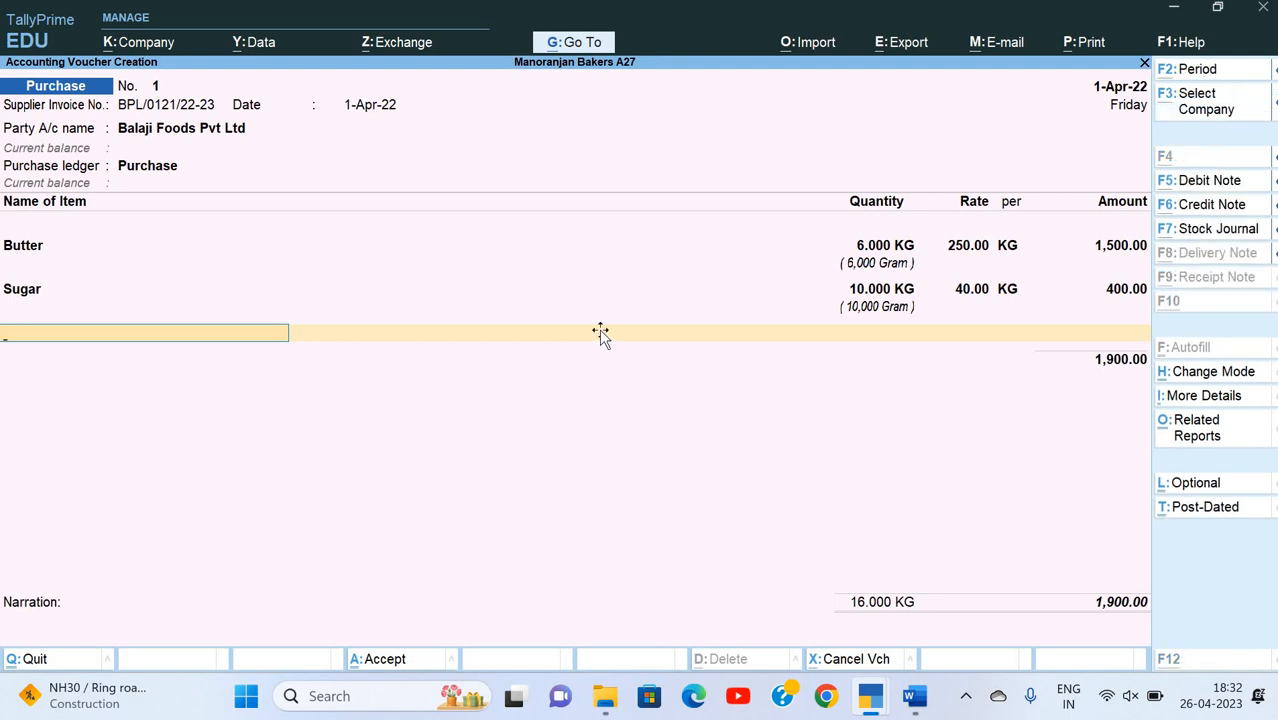
key("alt+Tab")
key("alt+c")
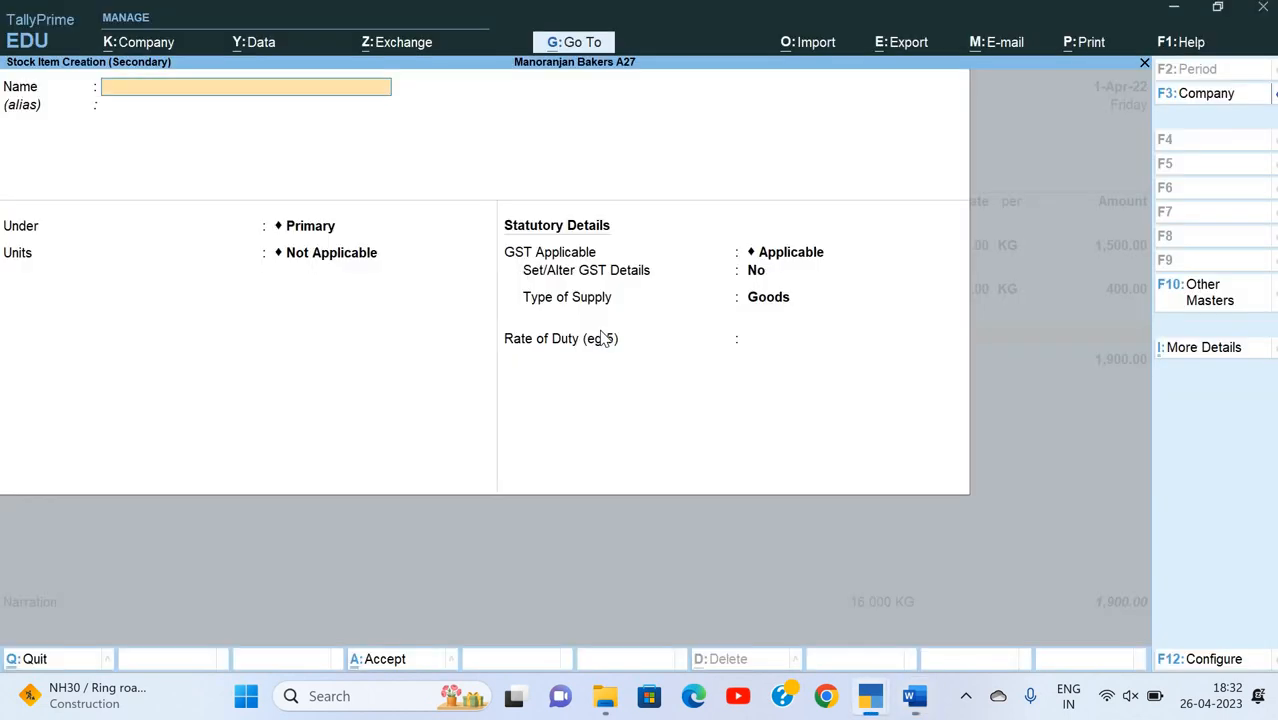
type("Chocolate (Unsweetend")
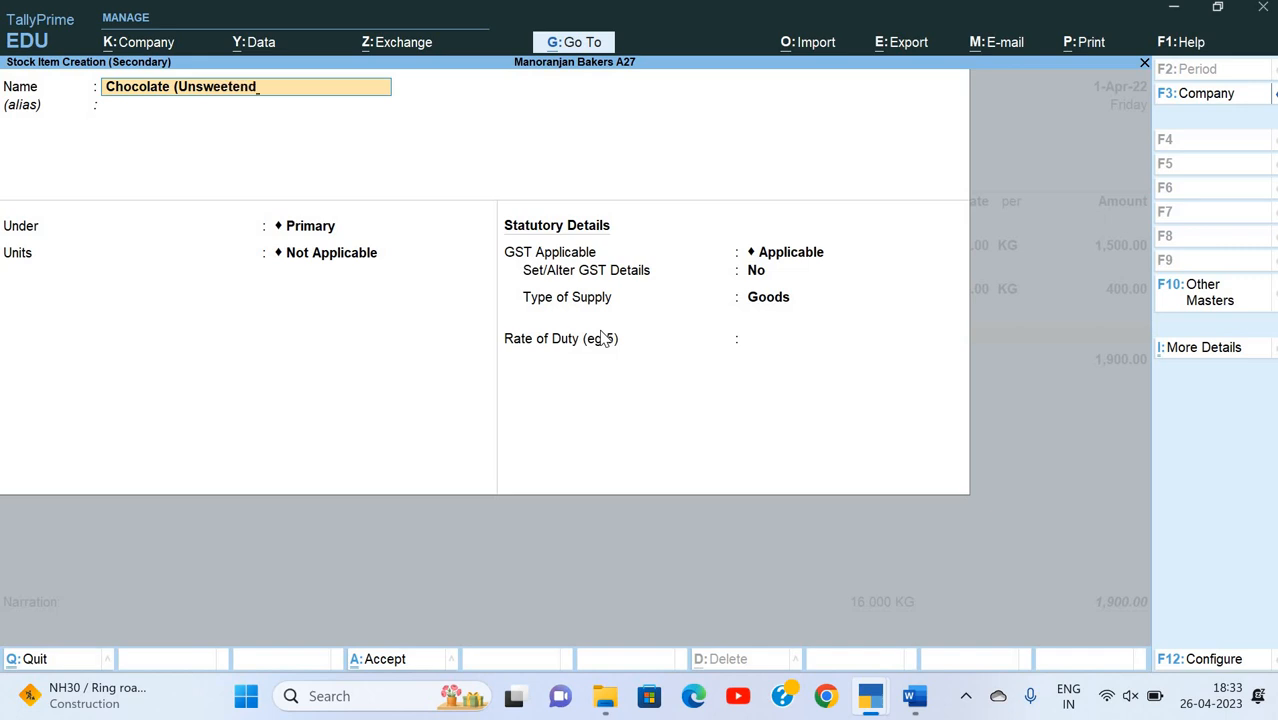
type(")")
key("Return")
key("Return")
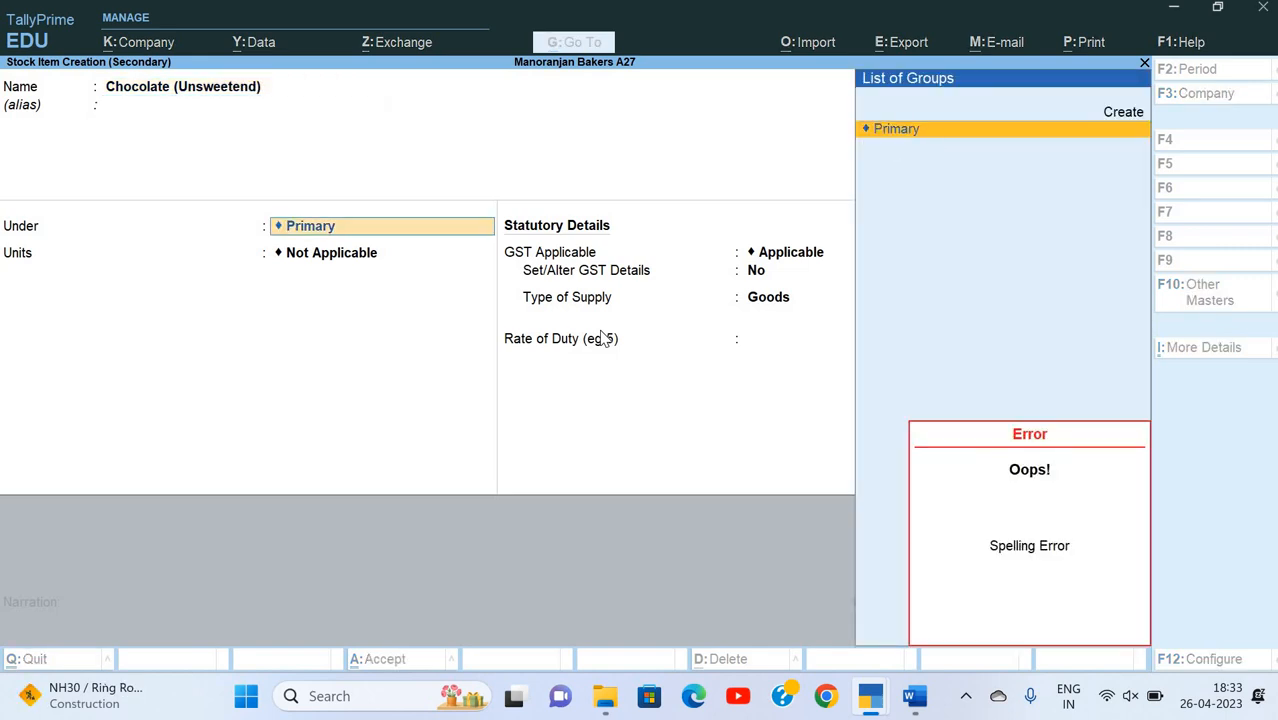
Step: Clear the group entry for Chocolate (Unsweetend) and place the item under Raw Material
key("BackSpace")
key("BackSpace")
key("BackSpace")
key("BackSpace")
key("BackSpace")
key("BackSpace")
key("BackSpace")
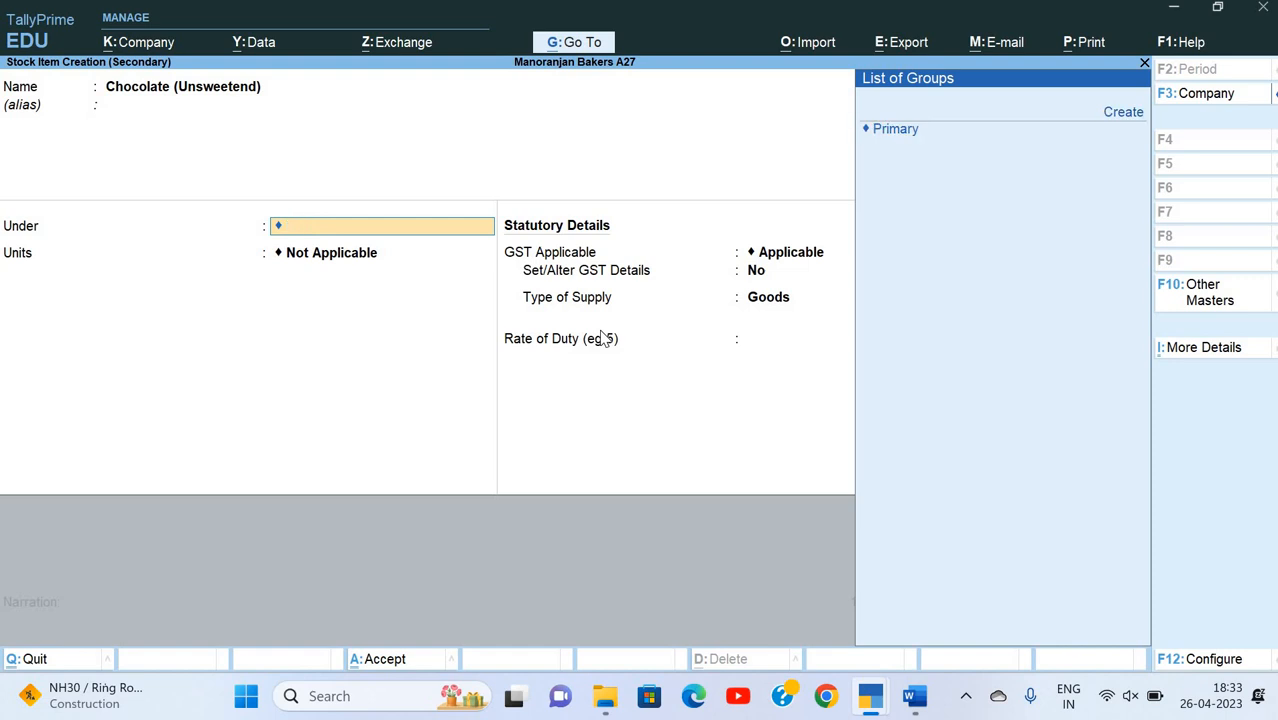
key("Up")
key("Down")
key("BackSpace")
key("BackSpace")
key("Return")
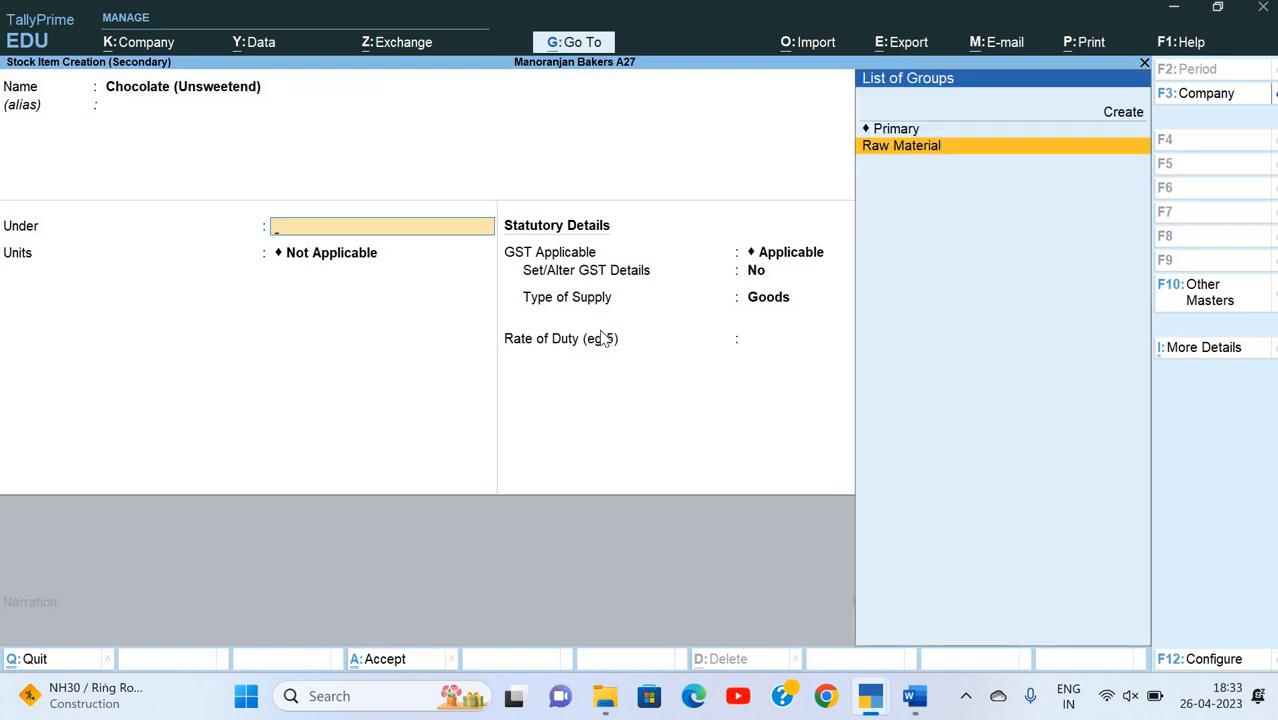
key("Return")
Step: Keep GST Applicable for the chocolate item, set Set/Alter GST Details to Yes and enter Chocolate as the HSN/SAC description
key("Return")
key("Return")
key("Return")
key("Return")
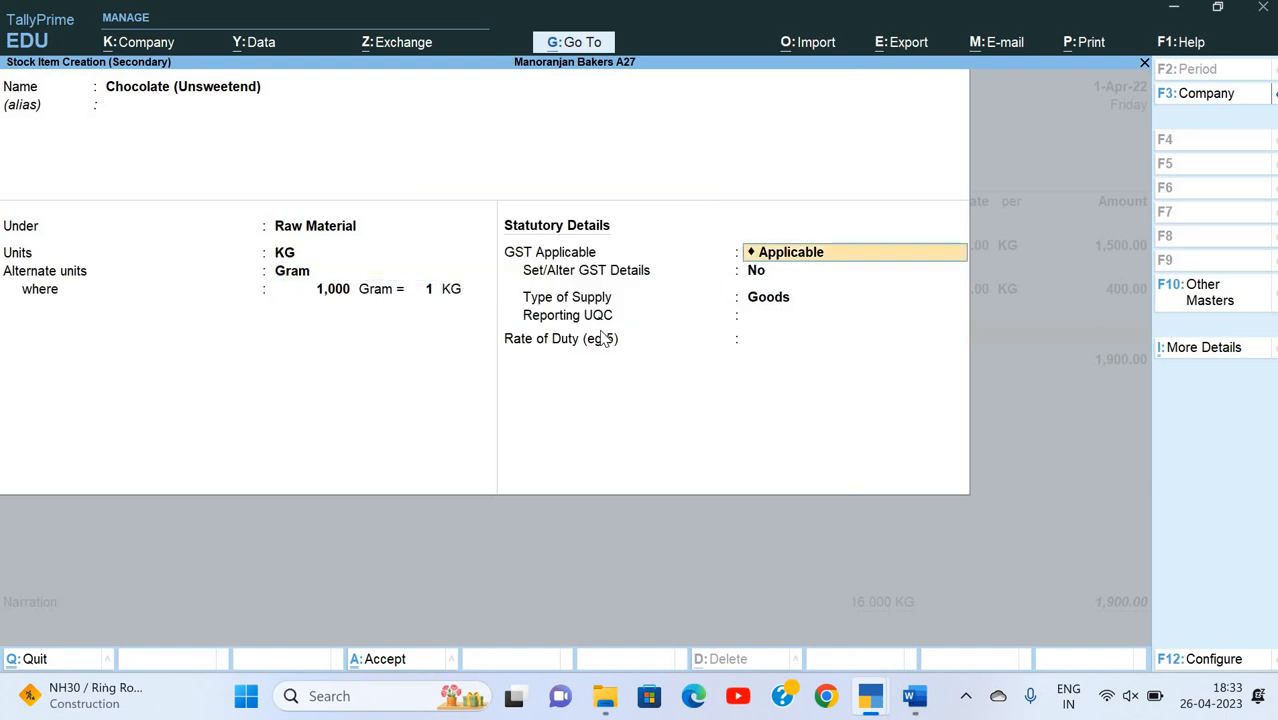
key("Return")
key("y")
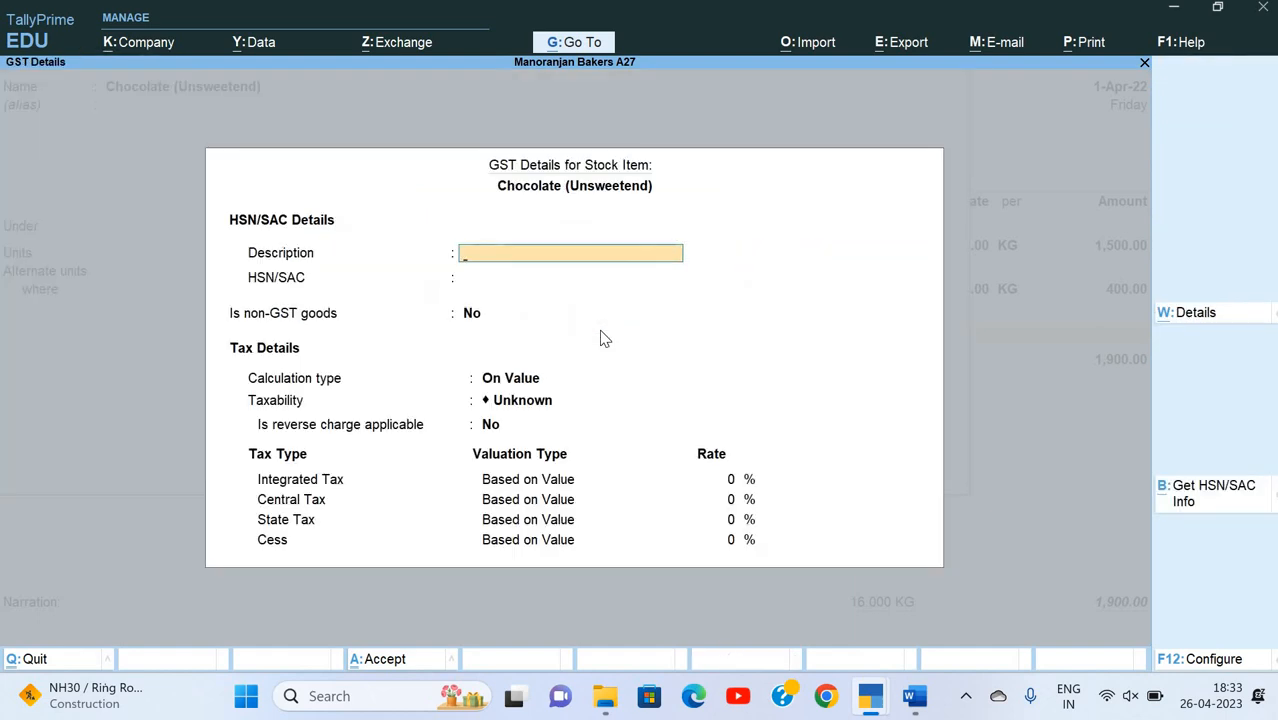
type("Chocolate")
key("Return")
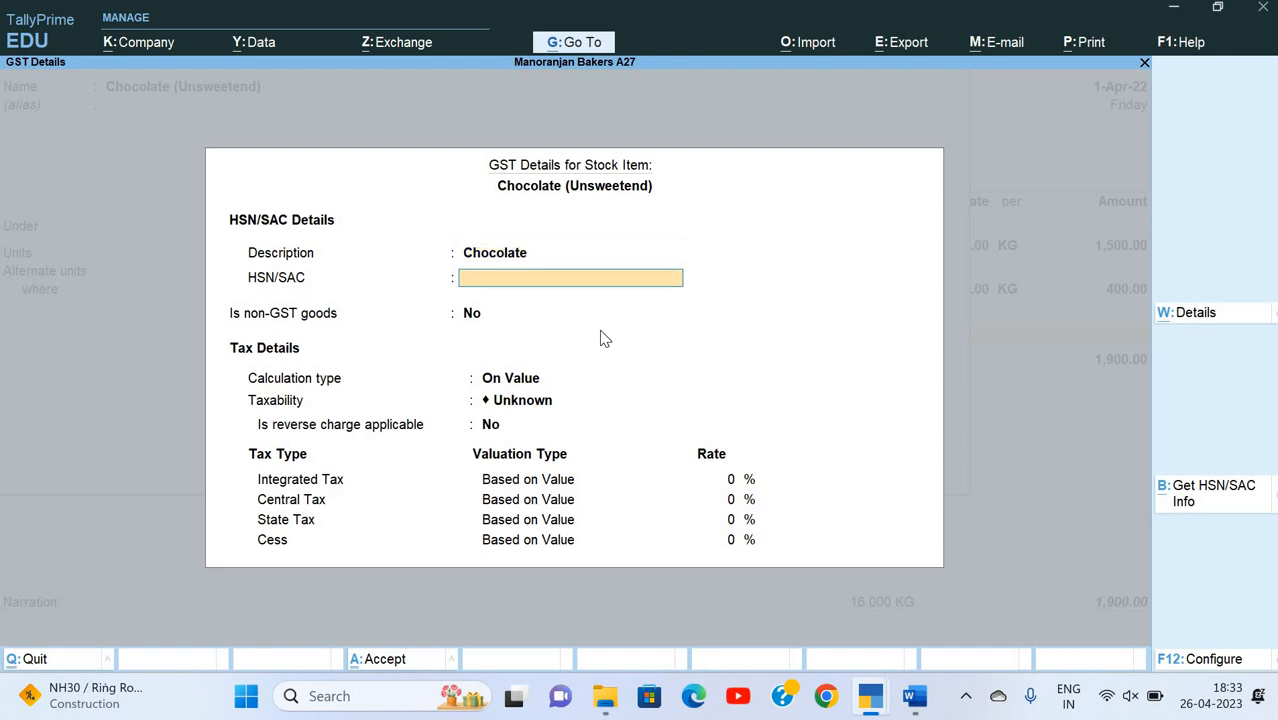
Step: Enter 18061000 as the HSN/SAC code for the chocolate item, keeping Is non-GST goods at No and the calculation type On Value
type("18061000")
key("Return")
key("Return")
Step: Set the chocolate item's taxability to Taxable without reverse charge and its integrated tax rate to 18%
key("Return")
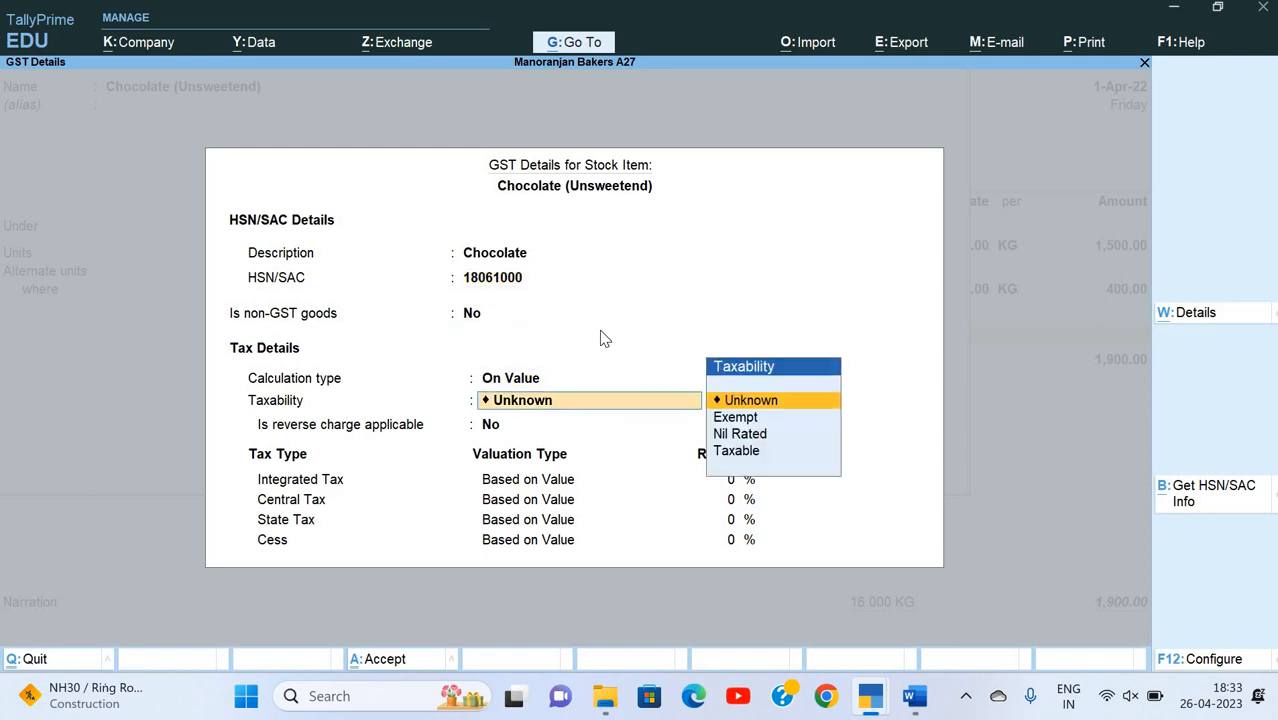
key("Down")
key("Down")
key("Down")
key("Return")
key("Return")
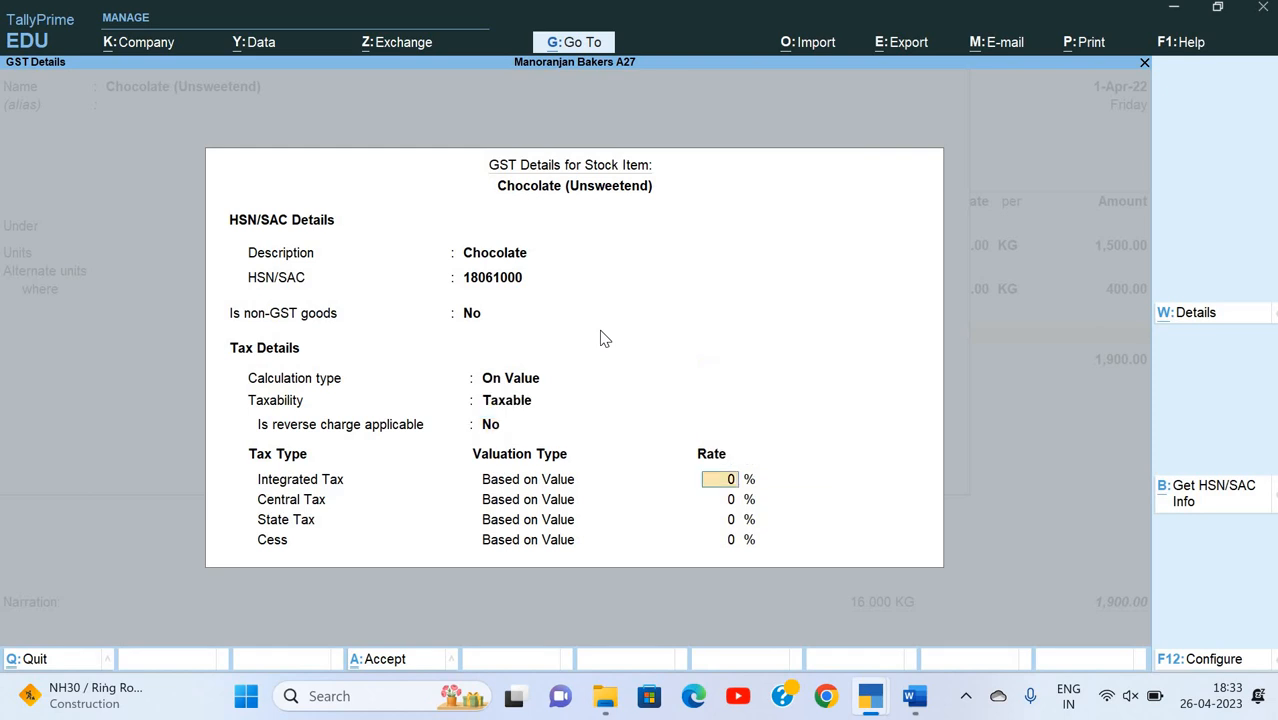
type("18")
key("Return")
key("Return")
key("Return")
key("Return")
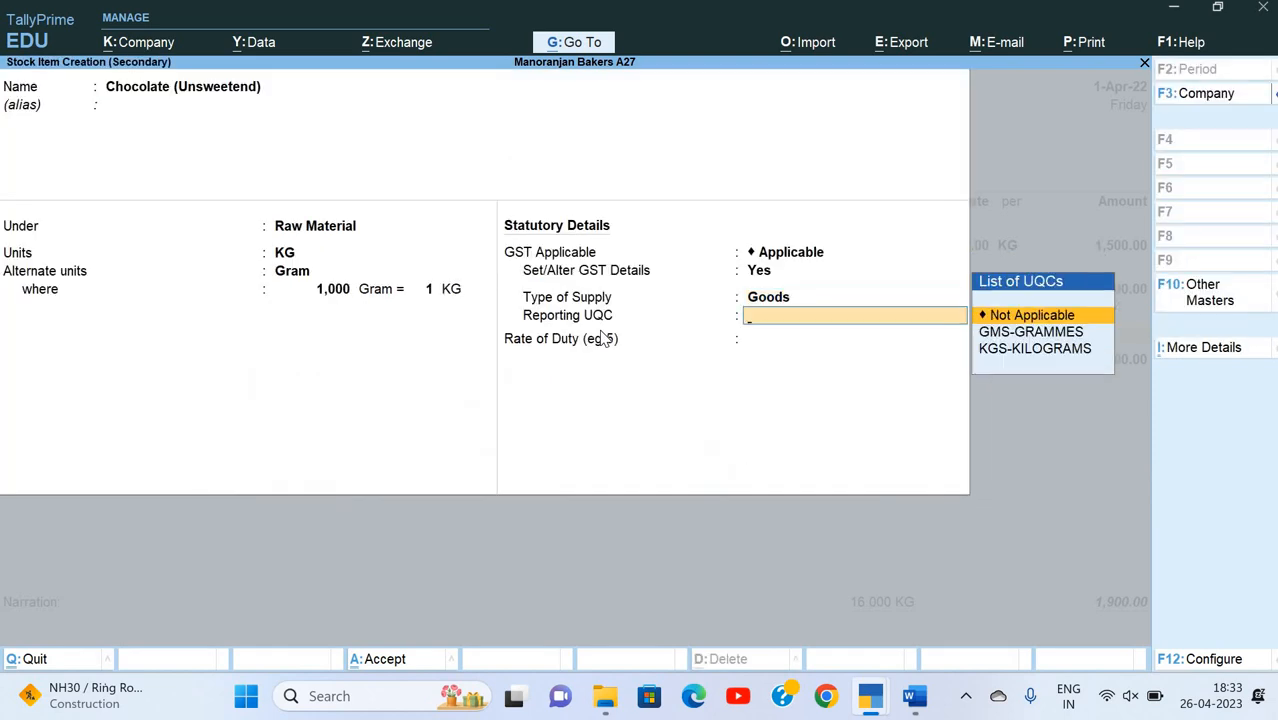
Step: Choose KGS-KILOGRAMS as the chocolate item's reporting UQC and save the stock item
key("Down")
key("Down")
key("Return")
Step: Allocate Chocolate (Unsweetend) to the Tarang Crossing godown with the invoice quantity of 5 KG
key("Return")
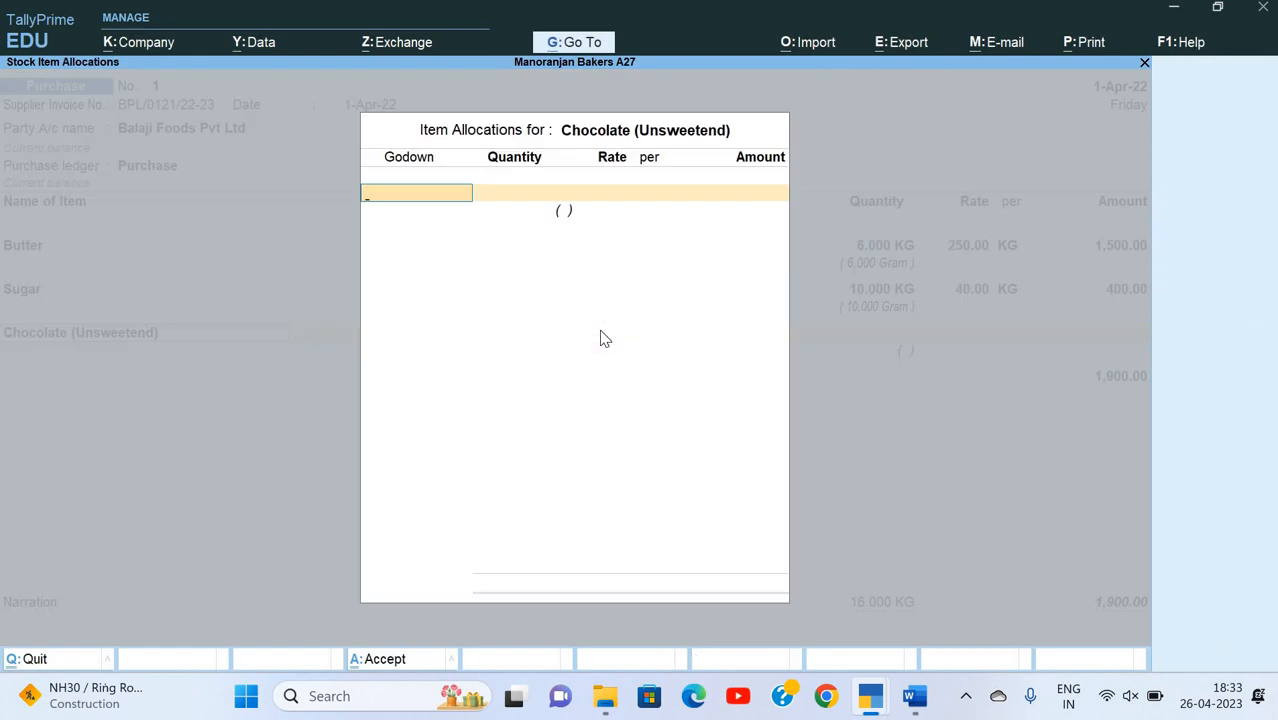
key("Down")
key("Return")
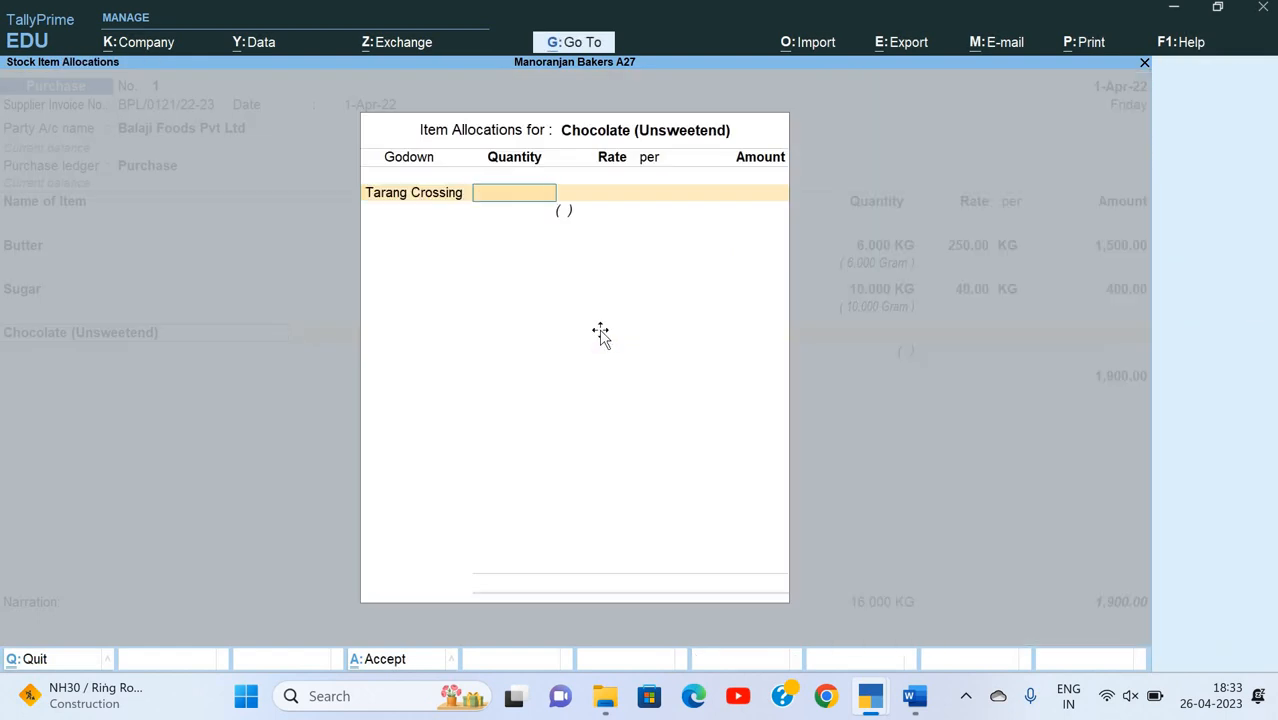
key("alt+Tab")
key("alt+Tab")
type("5")
key("Return")
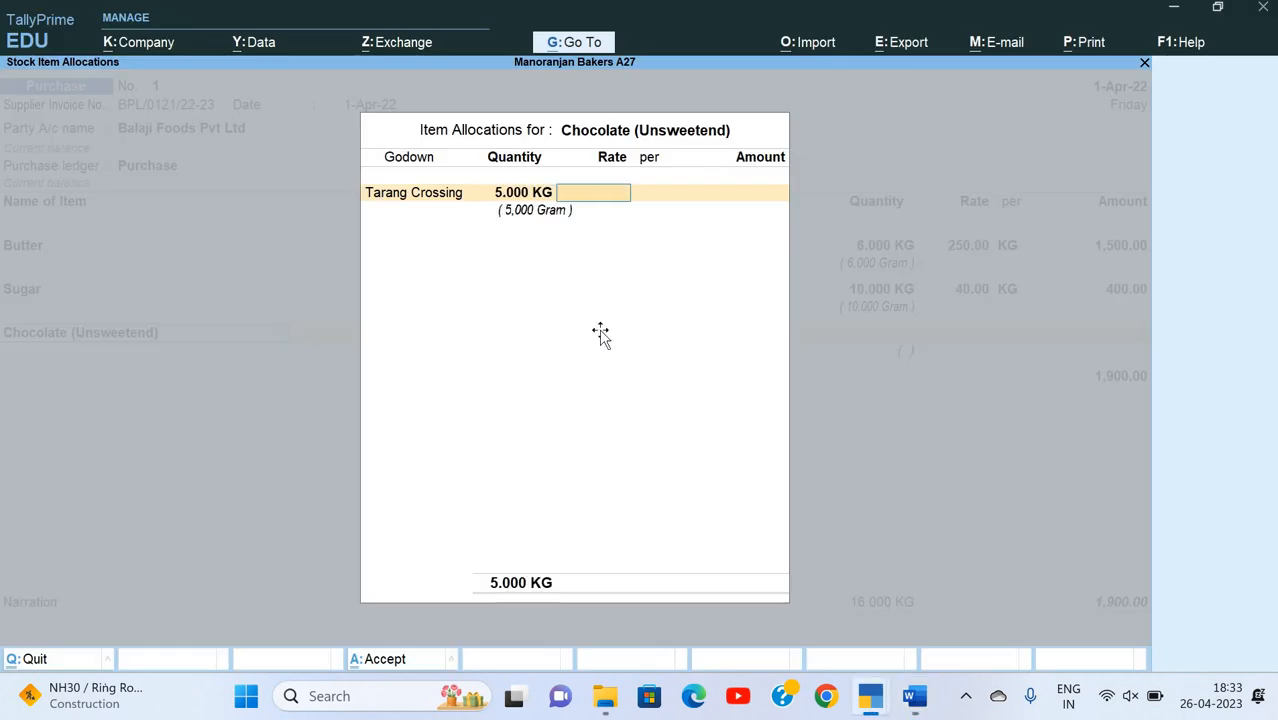
Step: Check the invoice in Word, enter the chocolate rate of 400 per KG and finish its item allocation
key("alt+Tab")
key("alt+Tab")
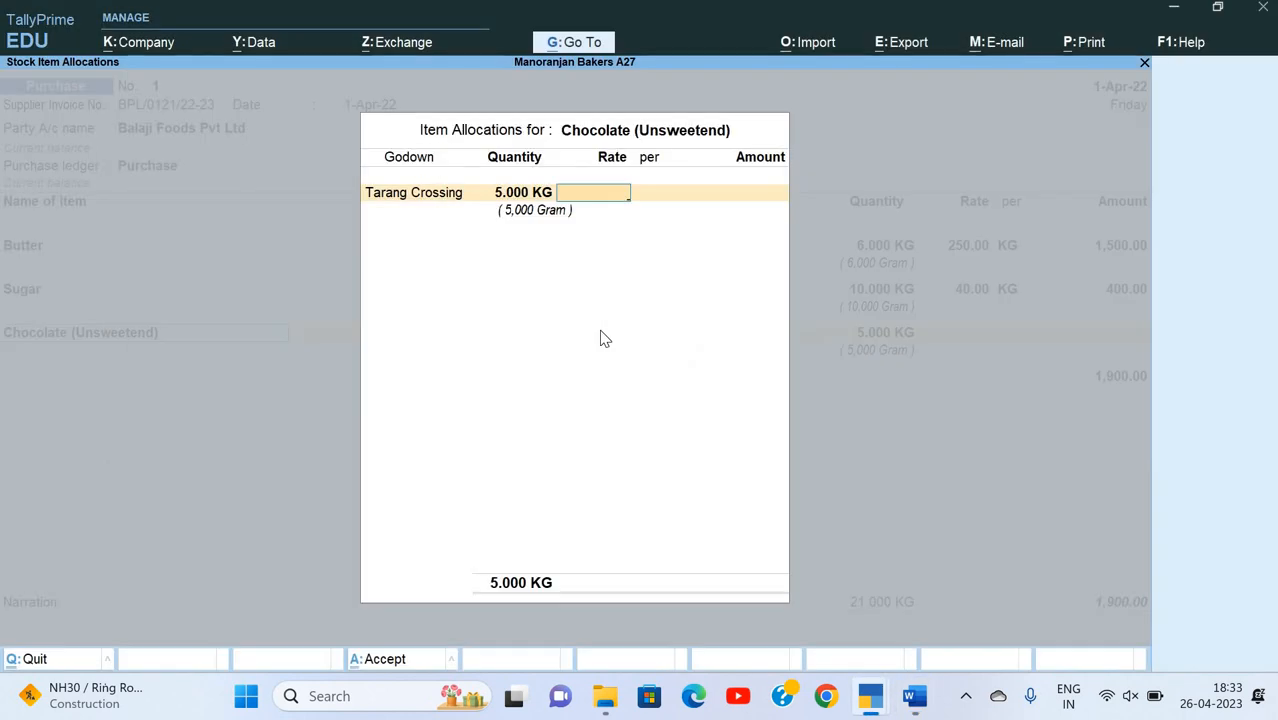
type("400")
key("Return")
key("Return")
key("Return")
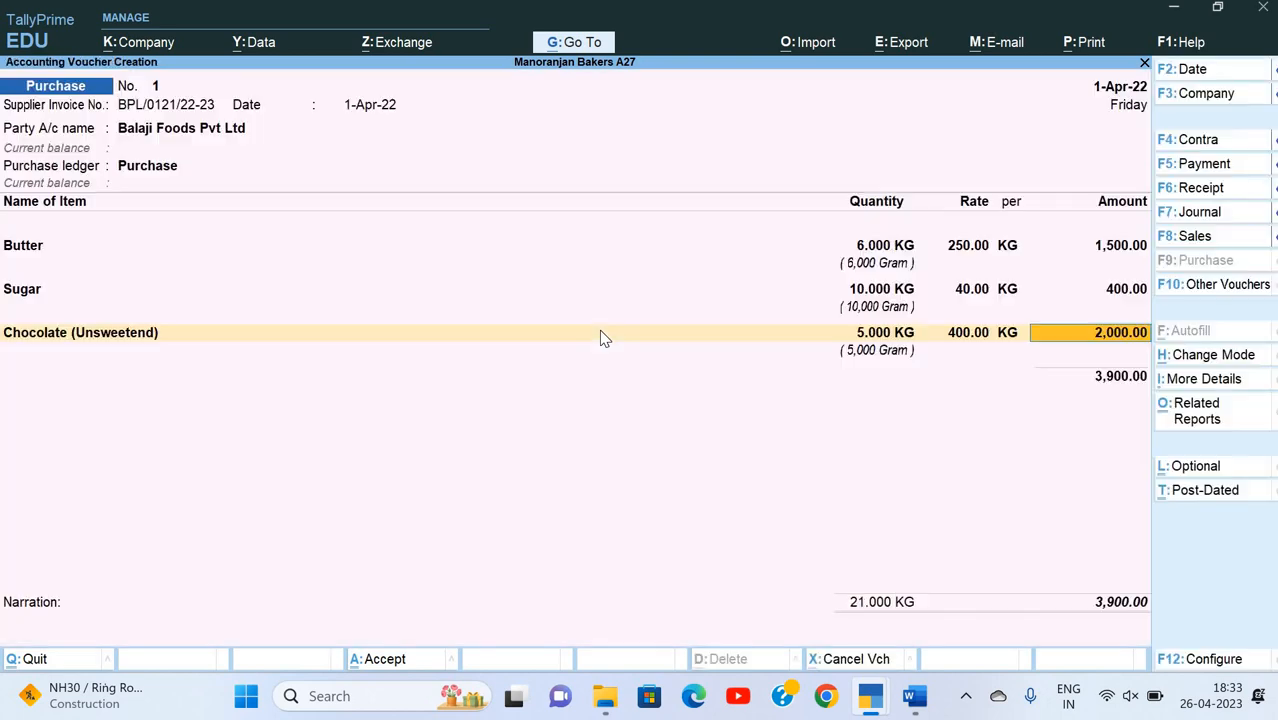
key("Return")
Step: Start a new stock item for the invoice's fourth line and name it Flour, without an alias
key("alt+c")
key("alt+Tab")
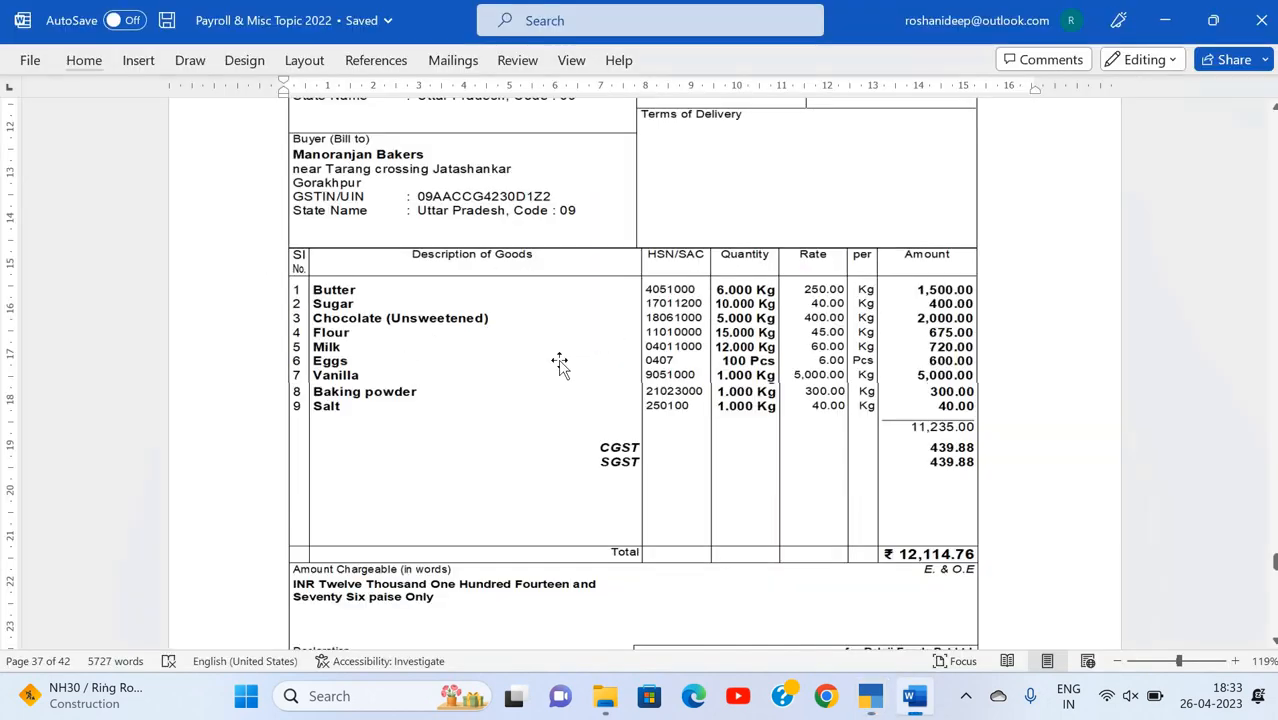
key("alt+Tab")
type("F")
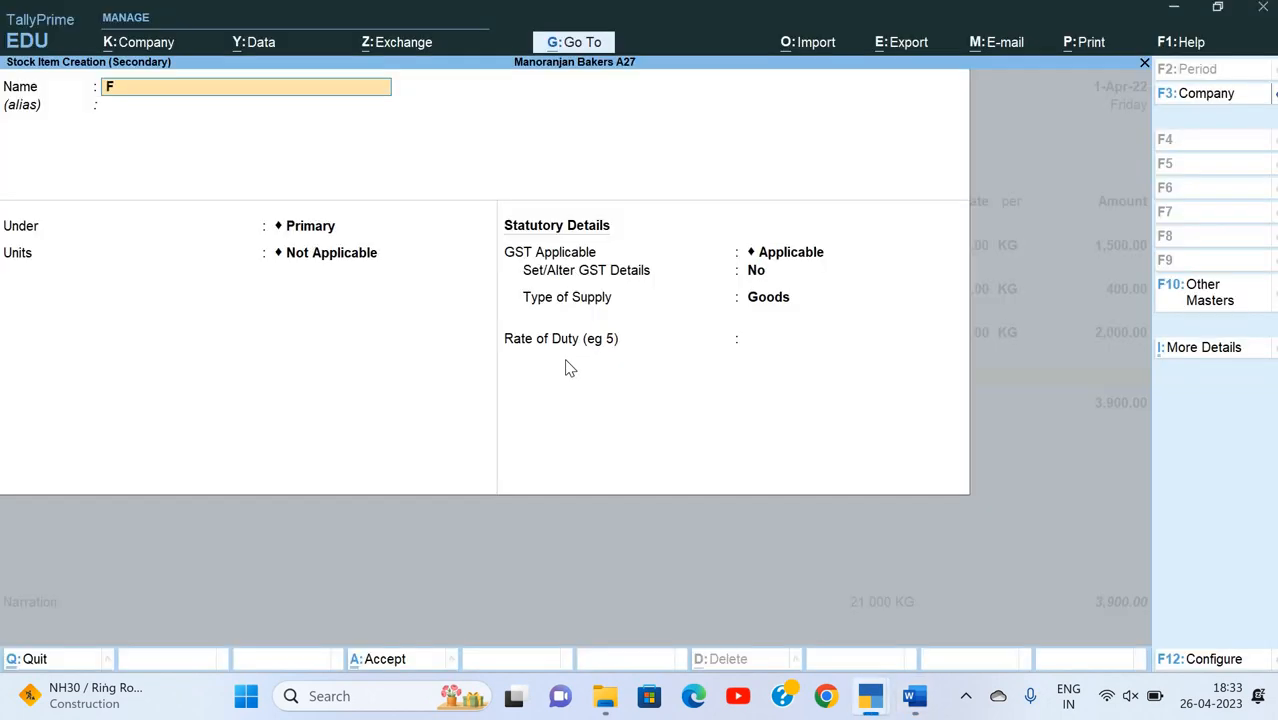
type("lour")
key("Return")
Step: Place Flour under Raw Material, with KG as its unit and Gram as the alternate unit
key("Return")
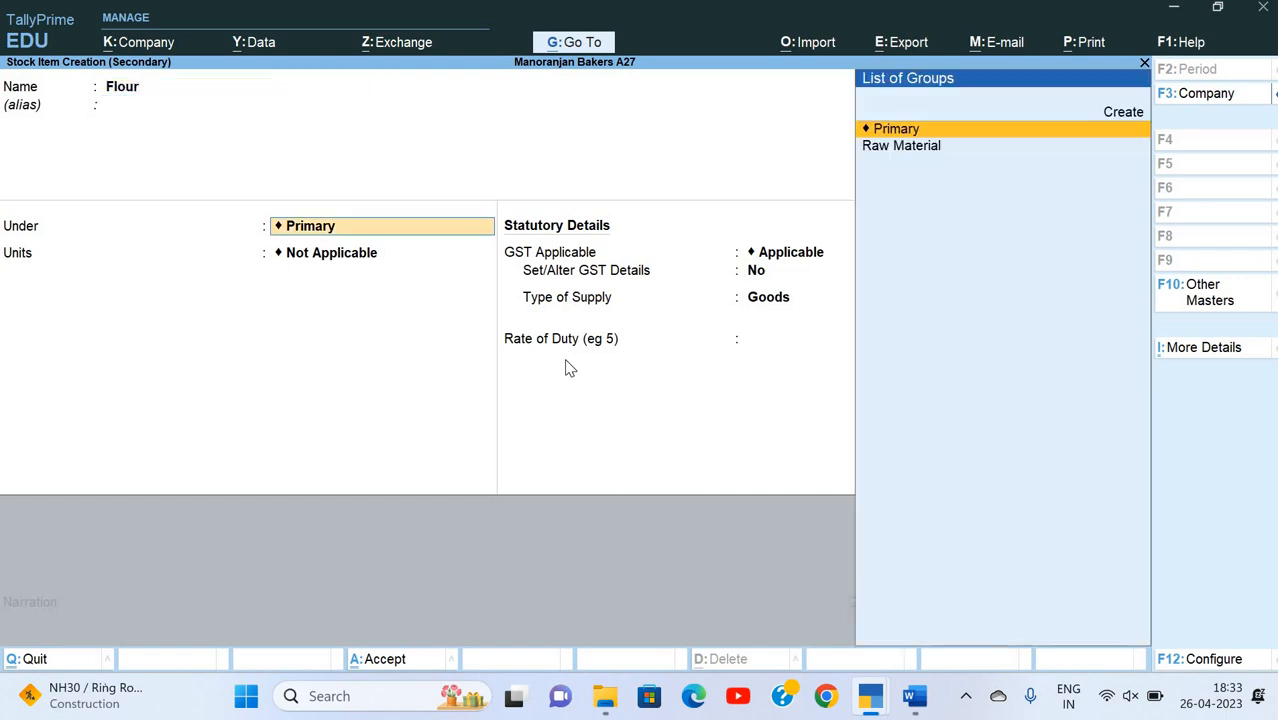
key("Down")
Step: Set Set/Alter GST Details to Yes for Flour and enter Flour as the HSN/SAC description
key("Return")
key("Return")
key("Return")
key("Return")
key("Return")
key("Return")
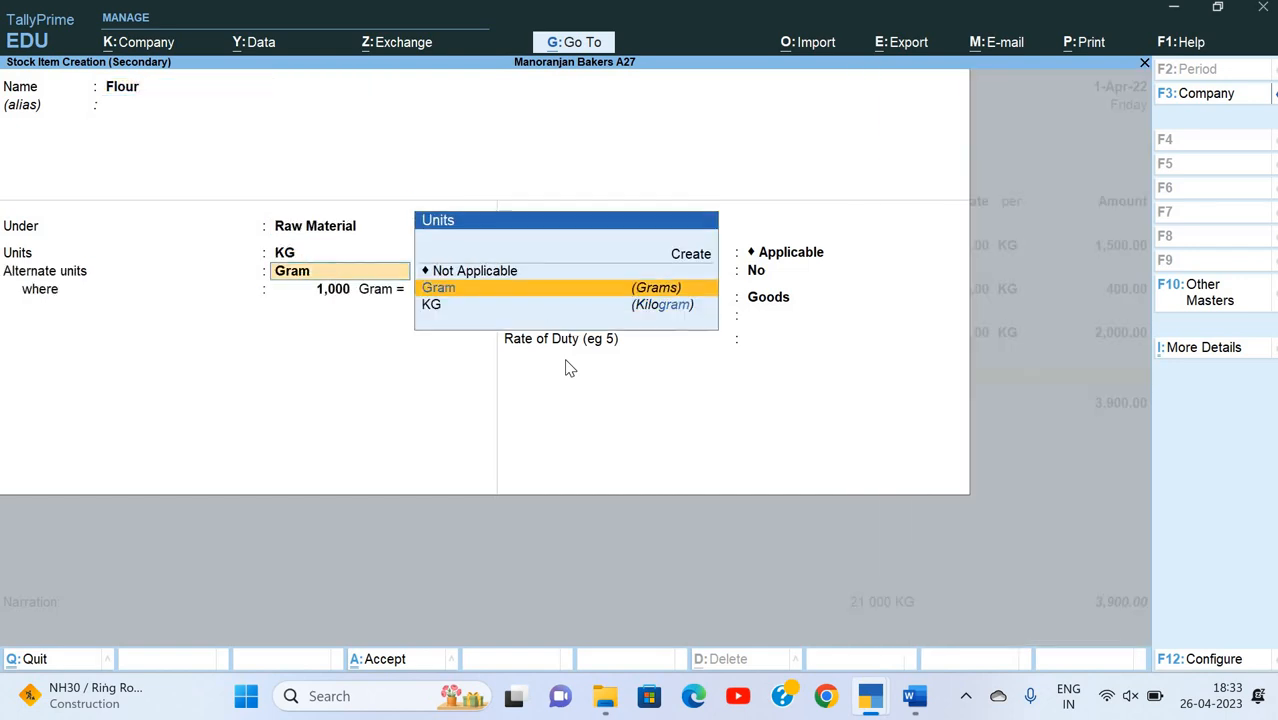
type("y")
key("Return")
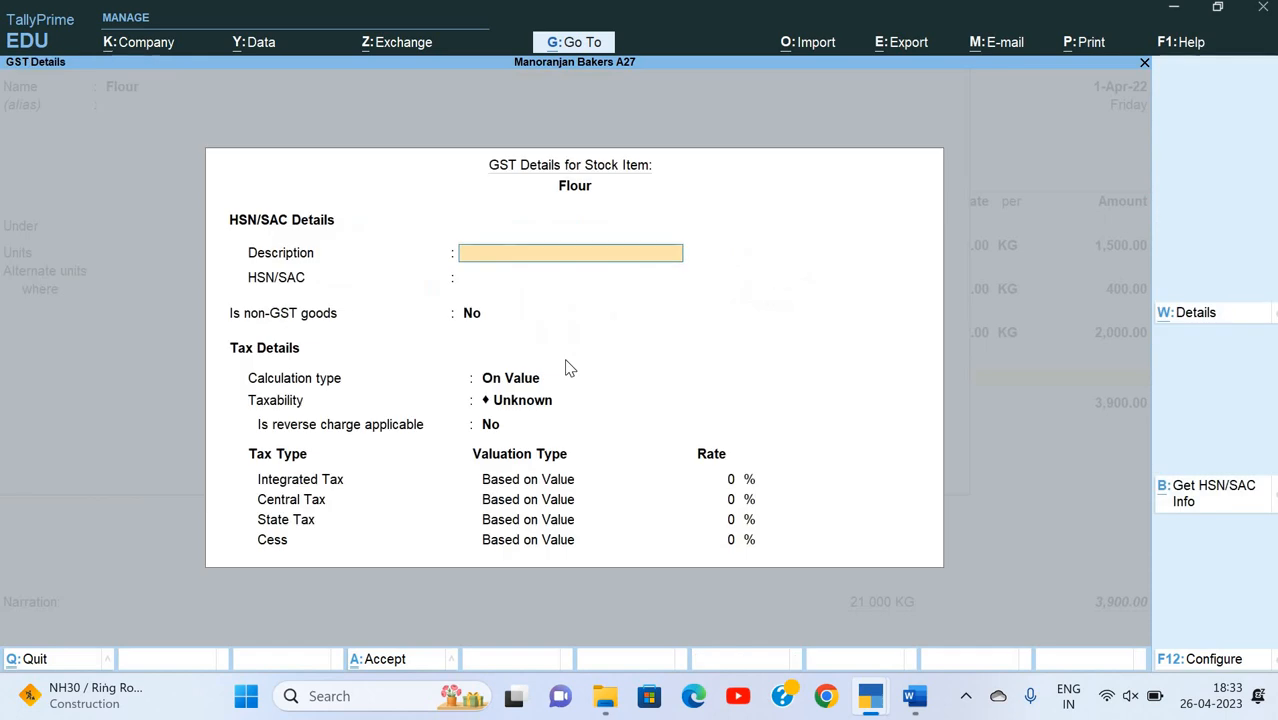
type("Flour")
key("Return")
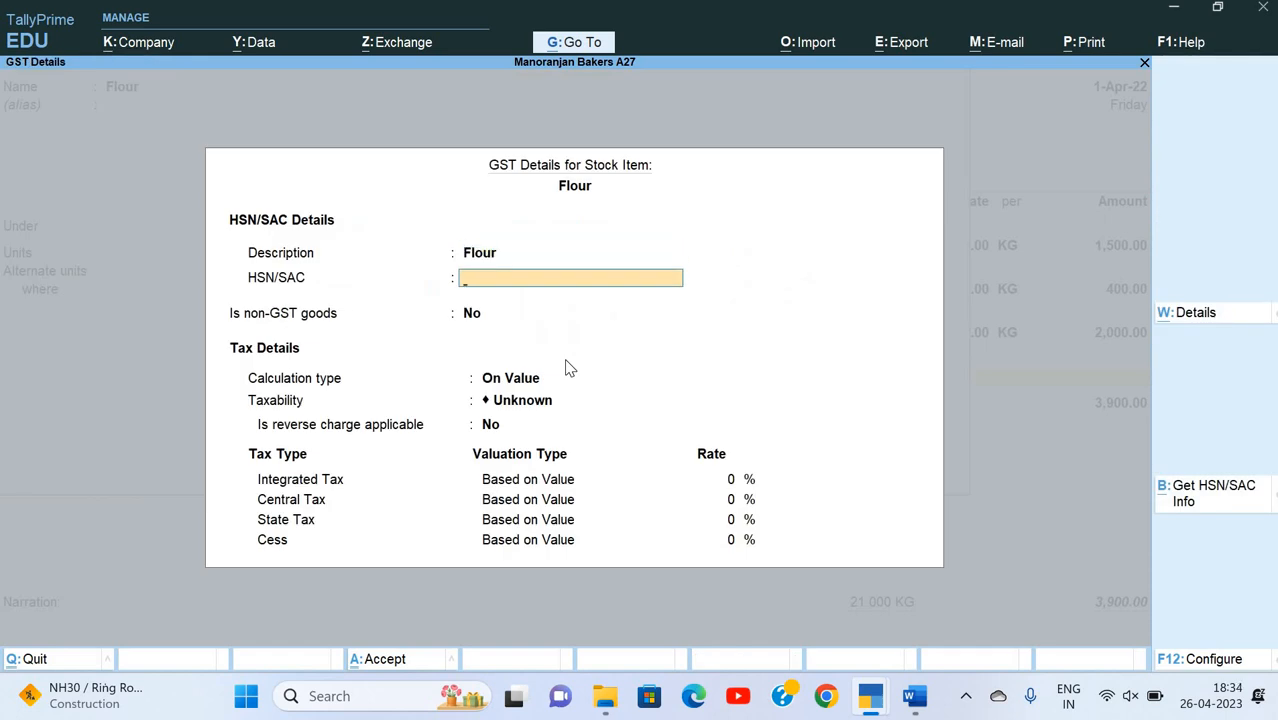
Step: Enter 110140 as the HSN/SAC code for Flour, keeping Is non-GST goods at No
type("110140")
key("Return")
key("Return")
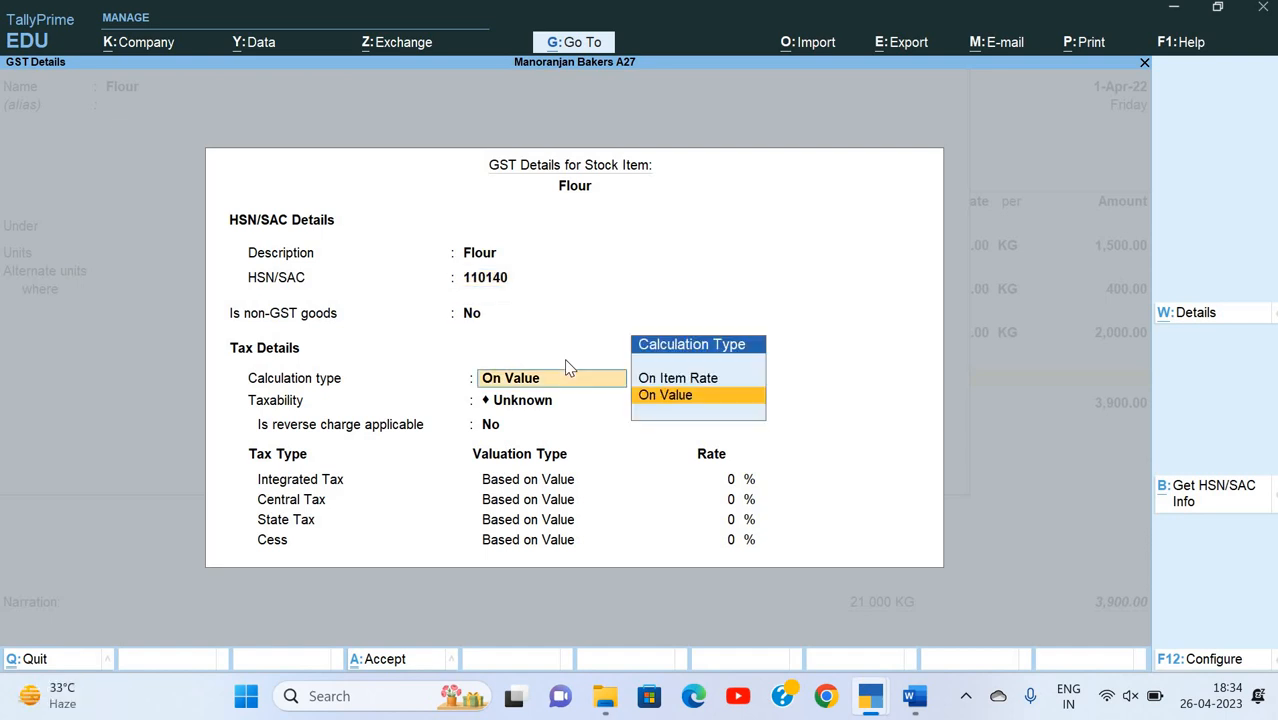
Step: Go back to Flour's HSN/SAC code and correct it to 11010000
key("Return")
key("BackSpace")
key("BackSpace")
key("BackSpace")
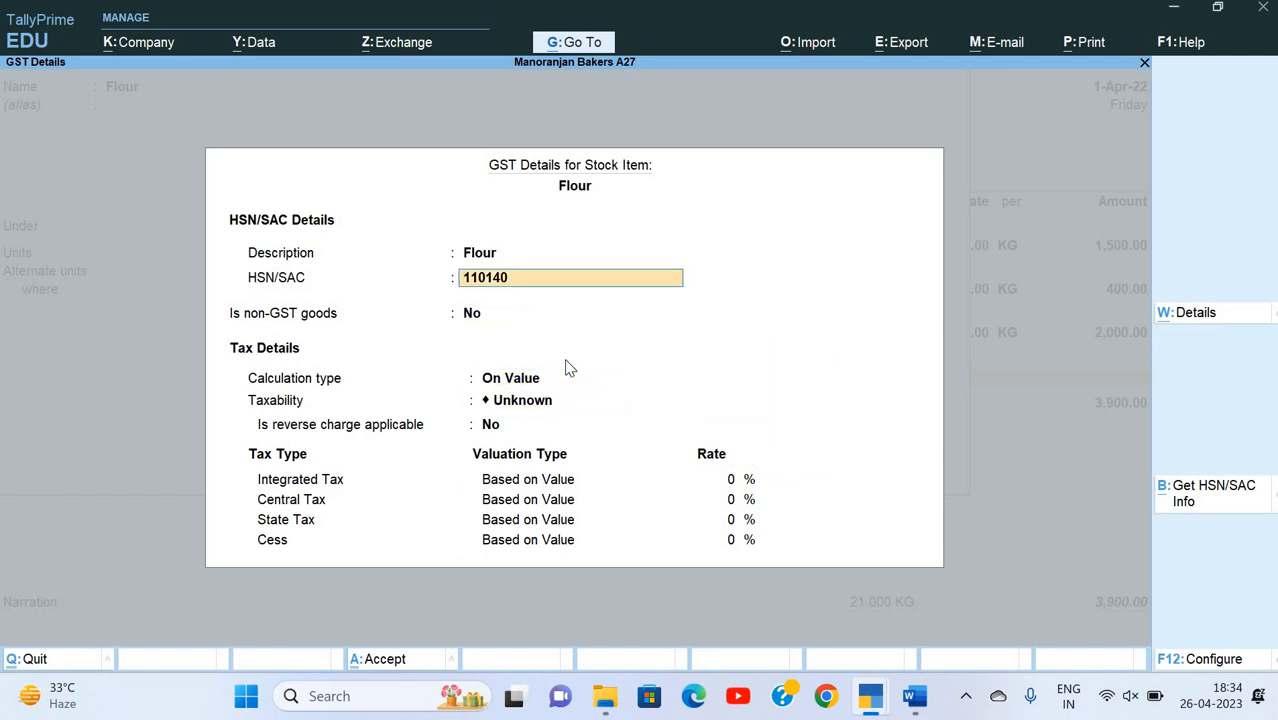
key("BackSpace")
key("BackSpace")
type("0000")
key("Return")
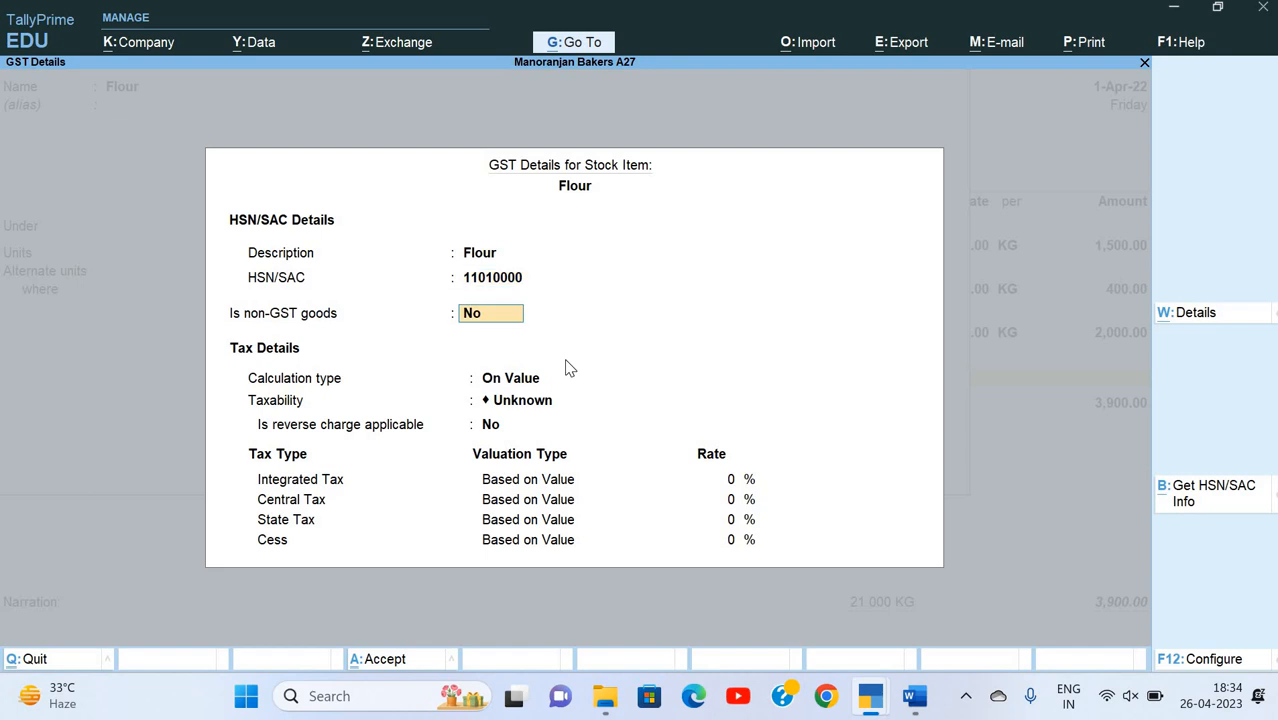
Step: Set Flour's taxability to Taxable without reverse charge and its integrated tax rate to 5%
key("Return")
key("Return")
key("Down")
key("Down")
key("Down")
key("Return")
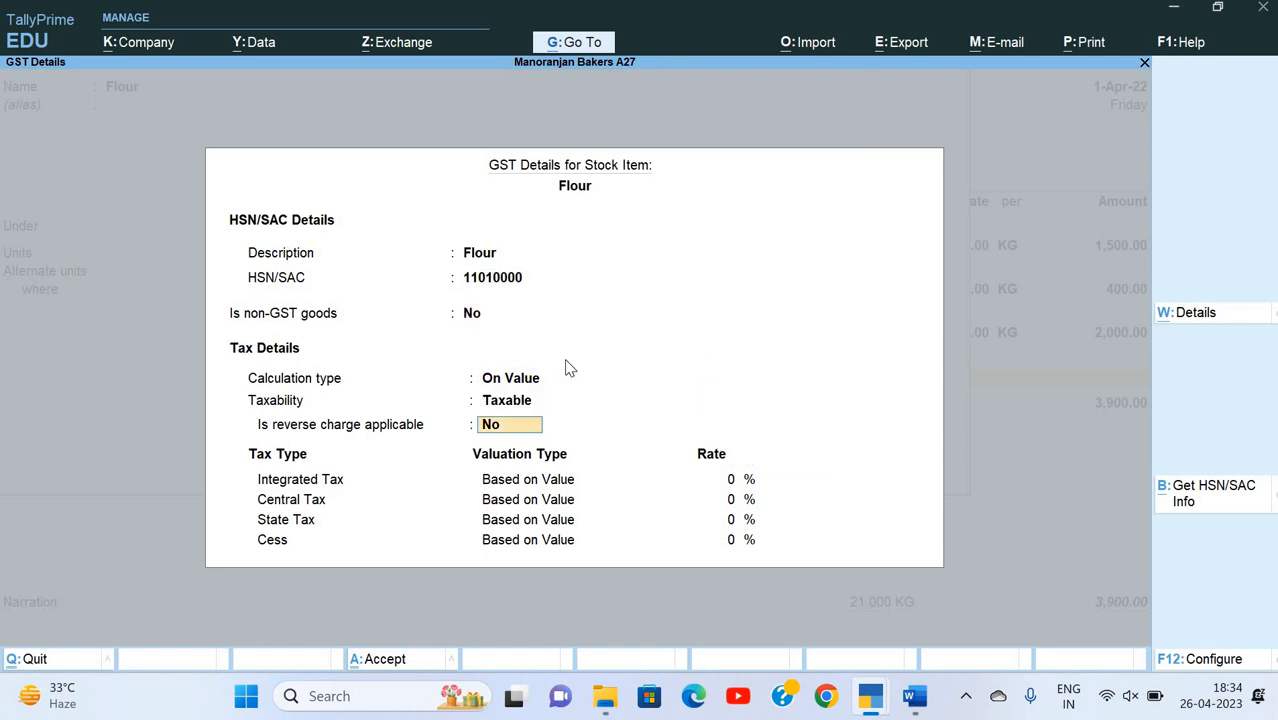
key("Return")
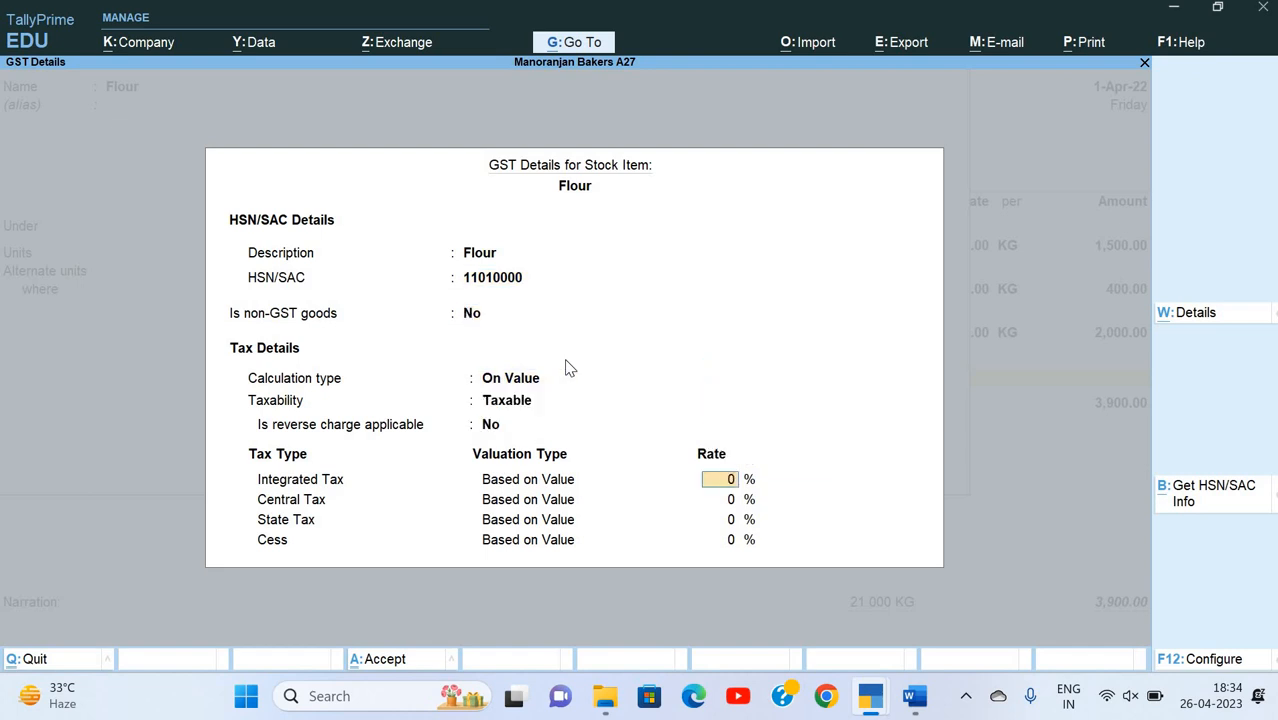
type("5")
key("Return")
key("Return")
key("Return")
key("Return")
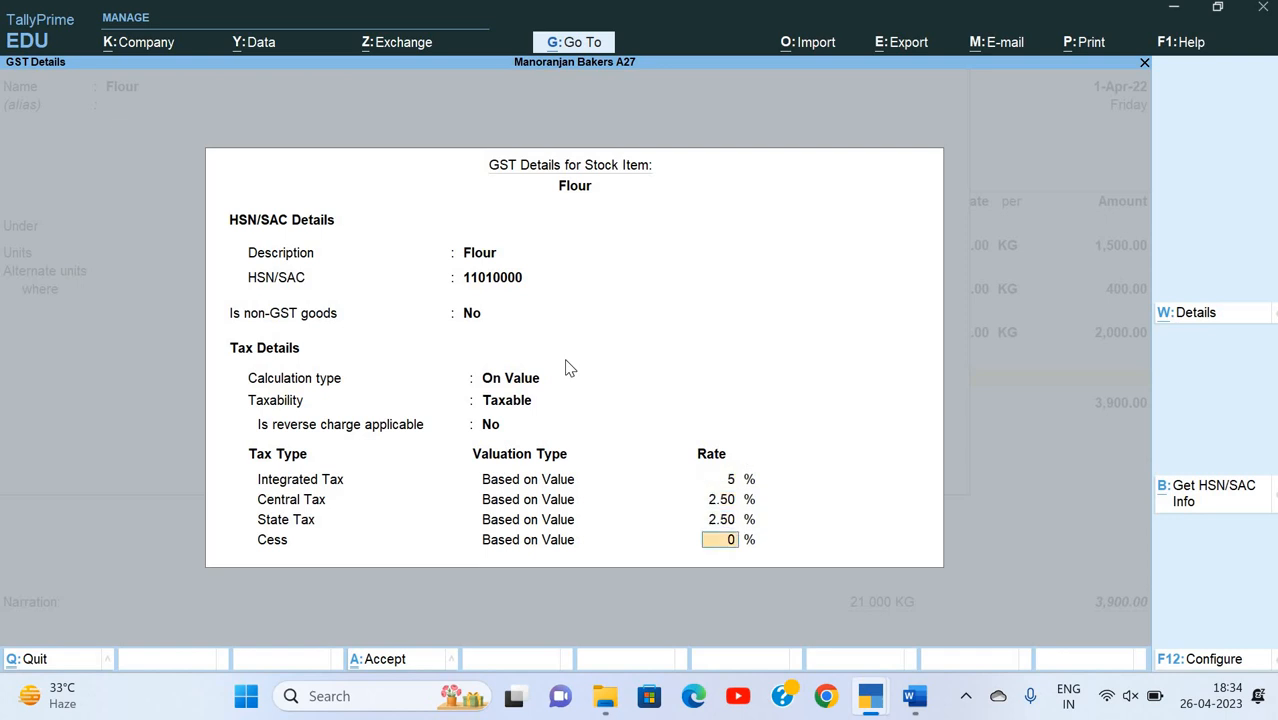
Step: Choose KGS-KILOGRAMS as Flour's reporting UQC and save the stock item
key("Down")
key("Down")
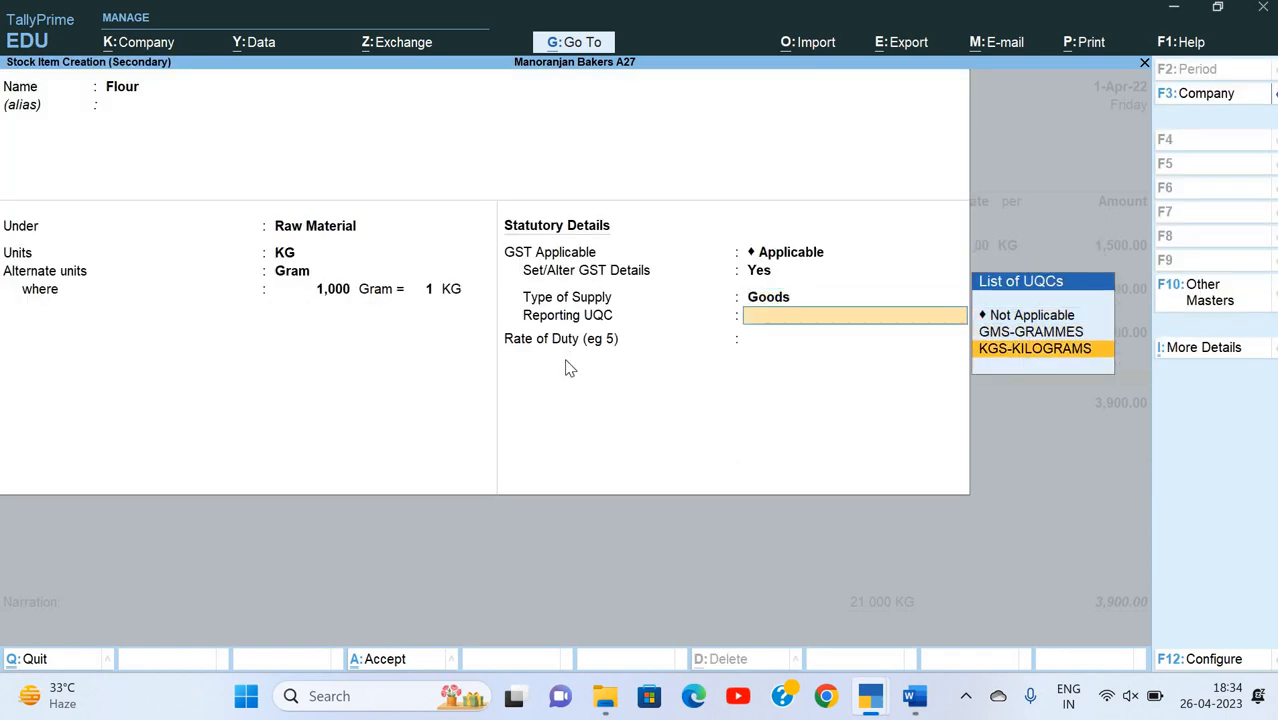
key("Return")
key("Return")
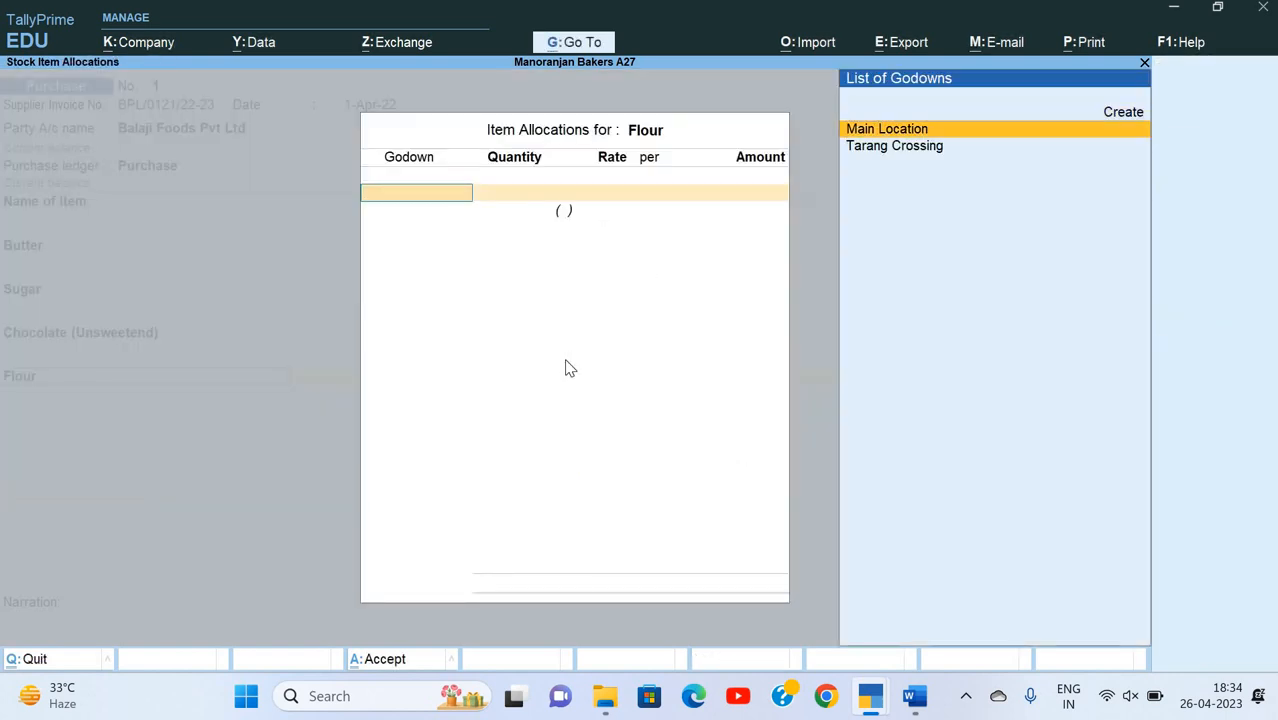
Step: Check the invoice in Word and allocate 15 KG of Flour to the Tarang Crossing godown
key("Down")
key("alt+Tab")
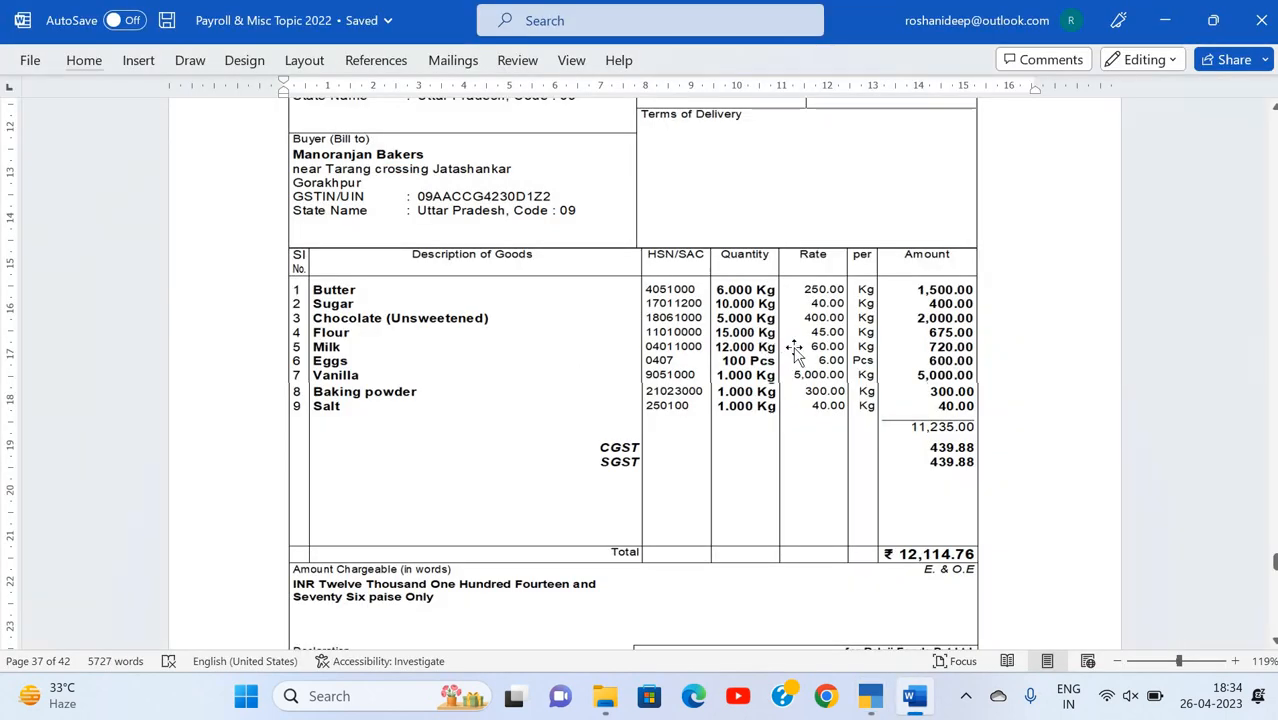
key("alt+Tab")
key("Return")
type("15")
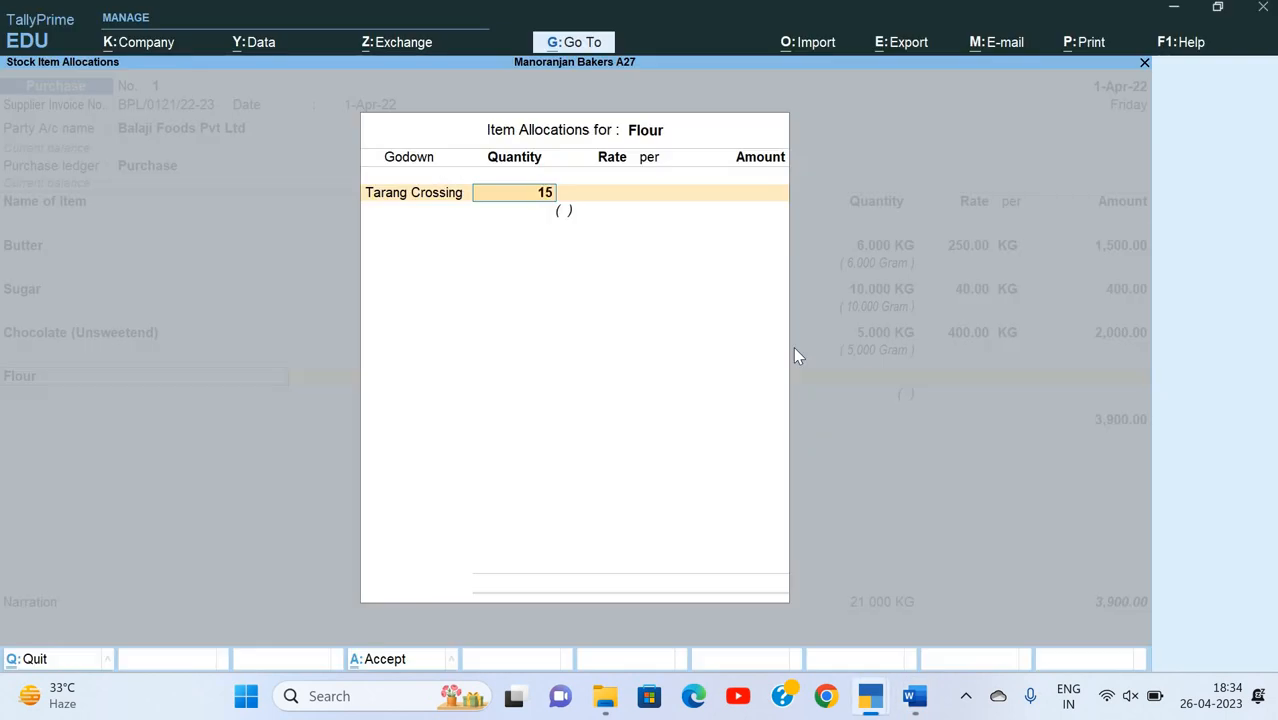
key("Return")
Step: Look up Flour's rate on the invoice, enter 45 per KG and finish its item allocation
key("alt+Tab")
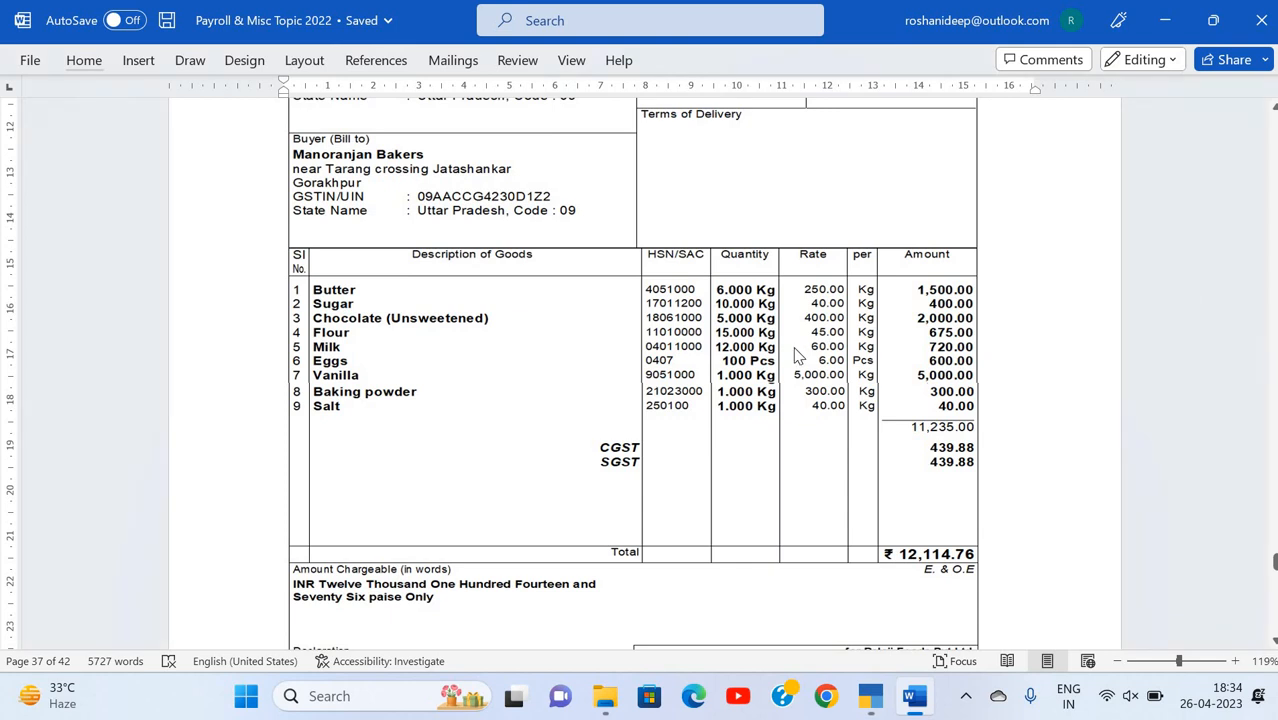
key("alt+Tab")
type("45")
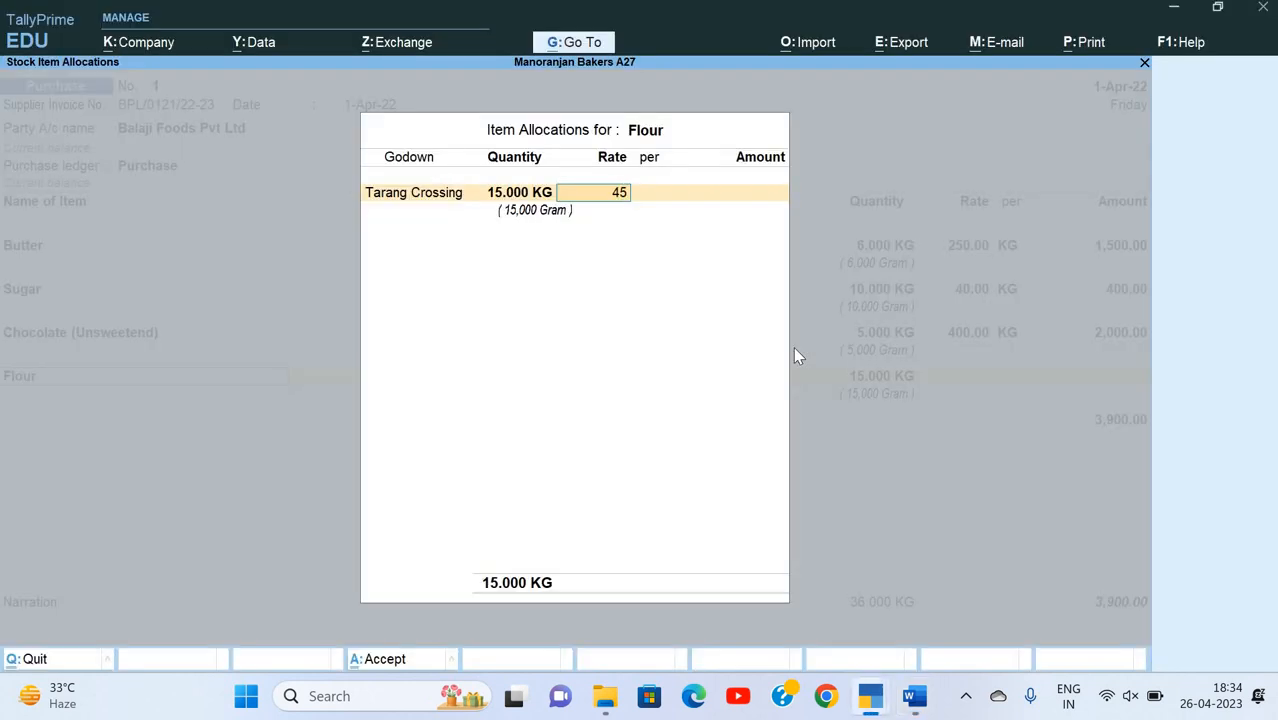
key("Return")
key("Return")
key("Return")
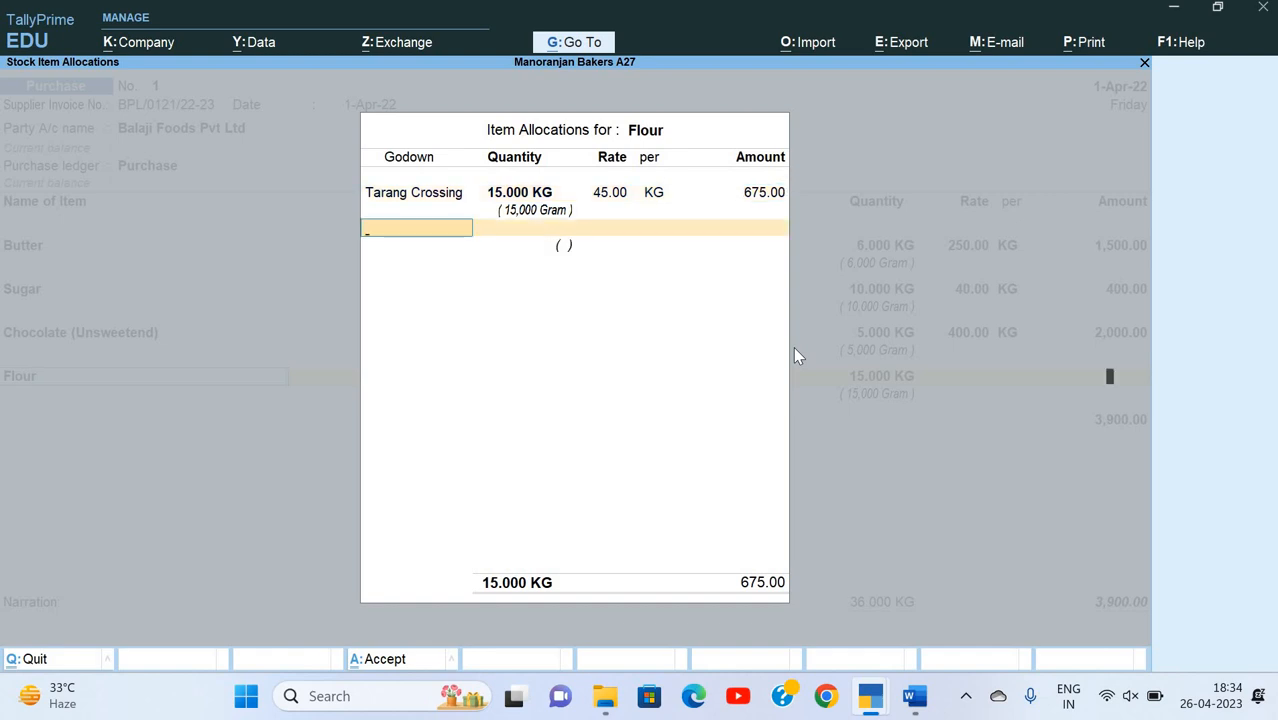
key("Return")
key("Return")
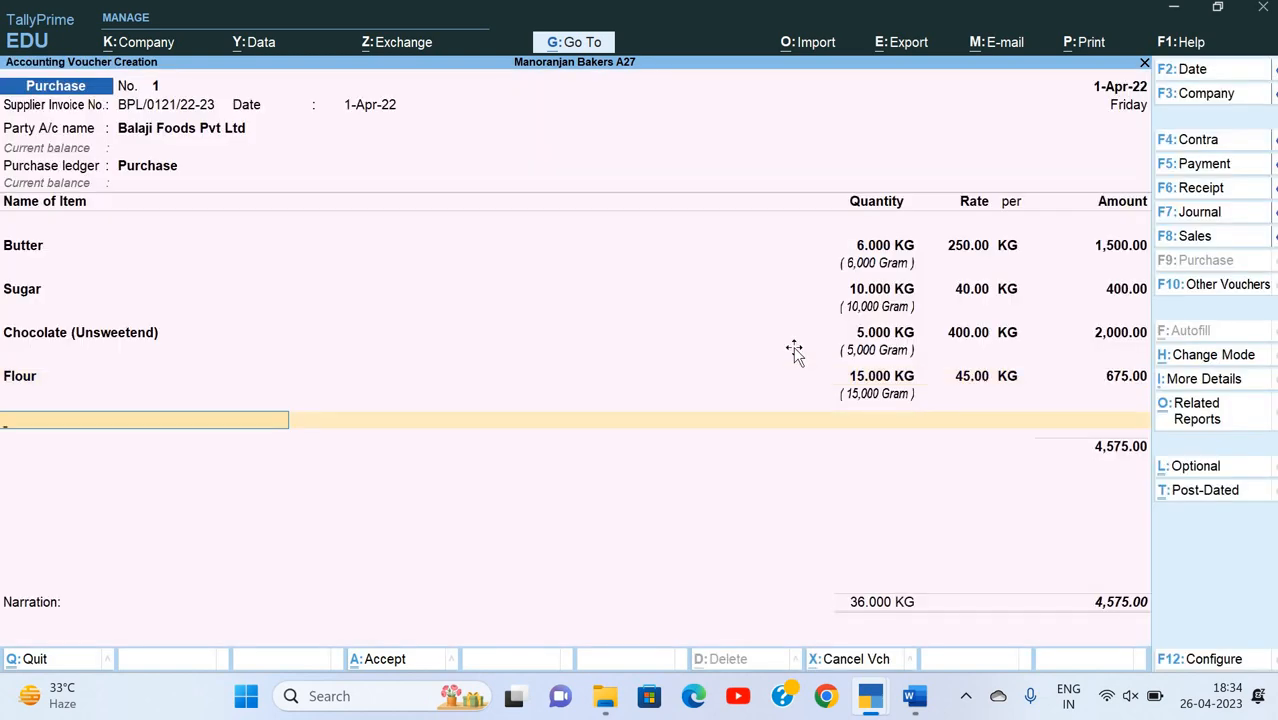
Step: Check the invoice's fifth line and start a new stock item named Milk from the purchase voucher
key("alt+Tab")
key("alt+Tab")
key("alt+c")
type("Milk")
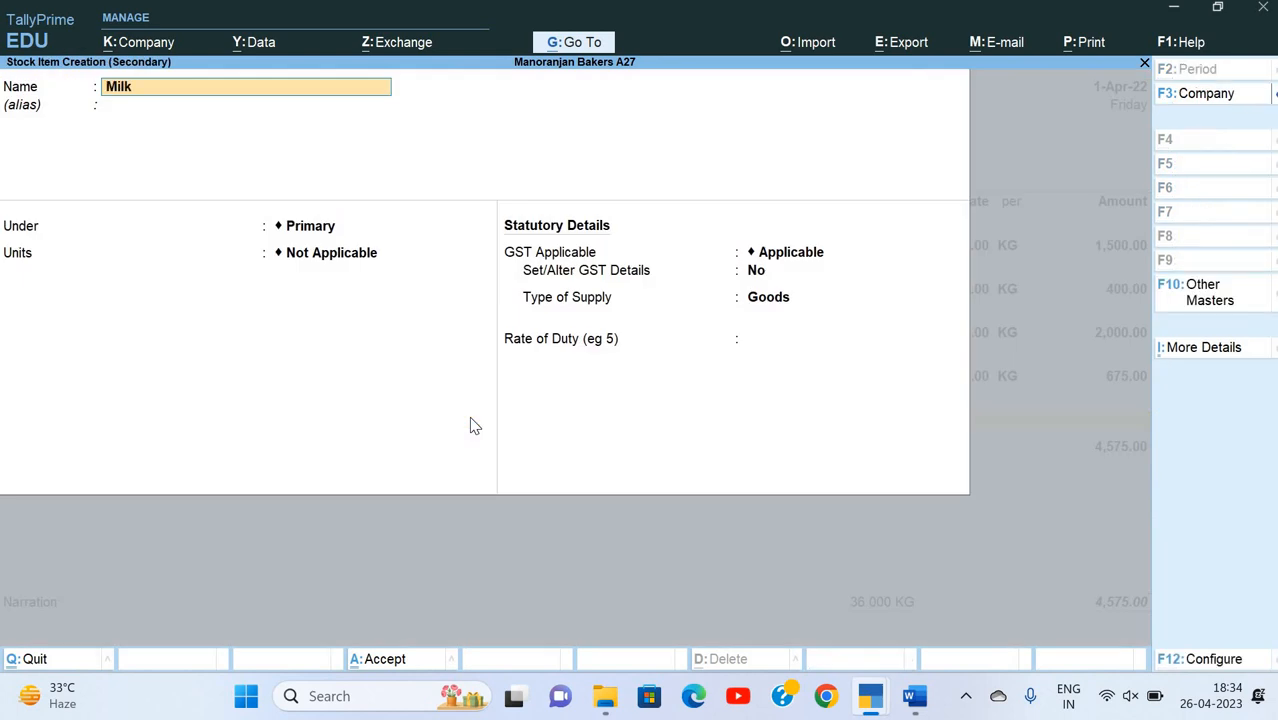
key("Return")
Step: Place Milk under Raw Material, with KG as its unit, Gram as the alternate unit and 1,000 Gram equal to 1 KG
key("Down")
key("Return")
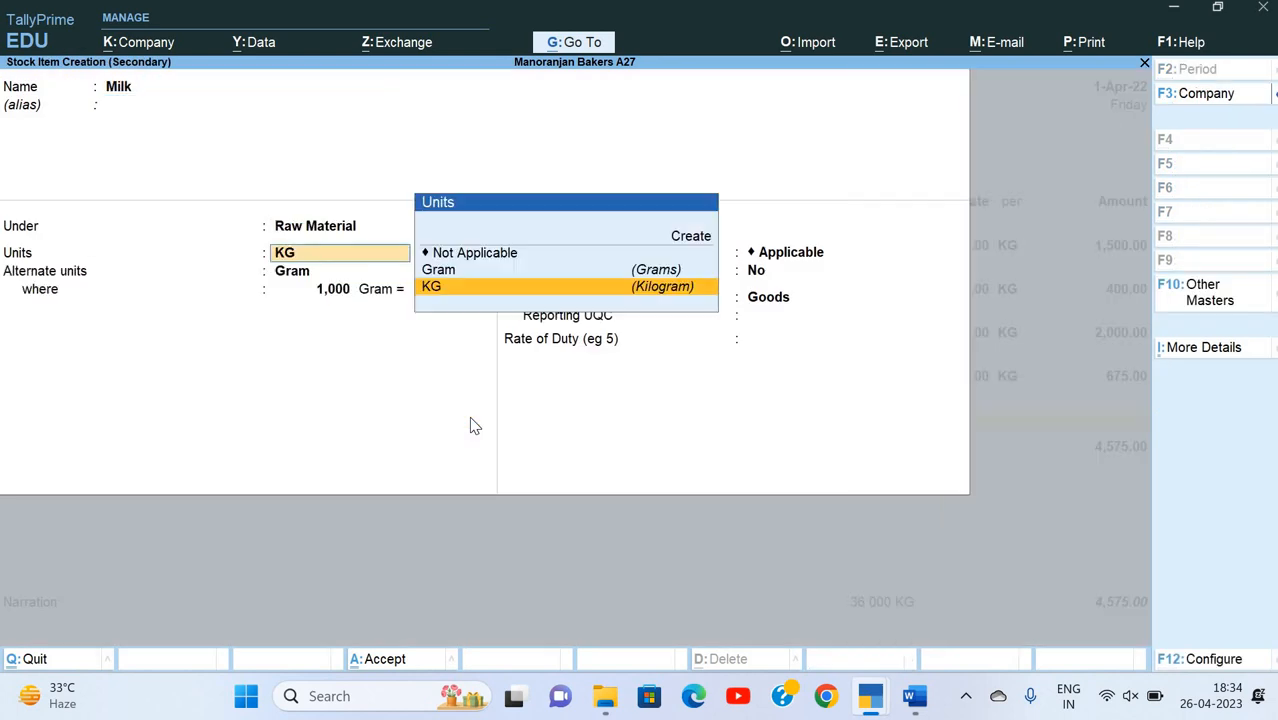
key("Return")
key("Return")
key("Return")
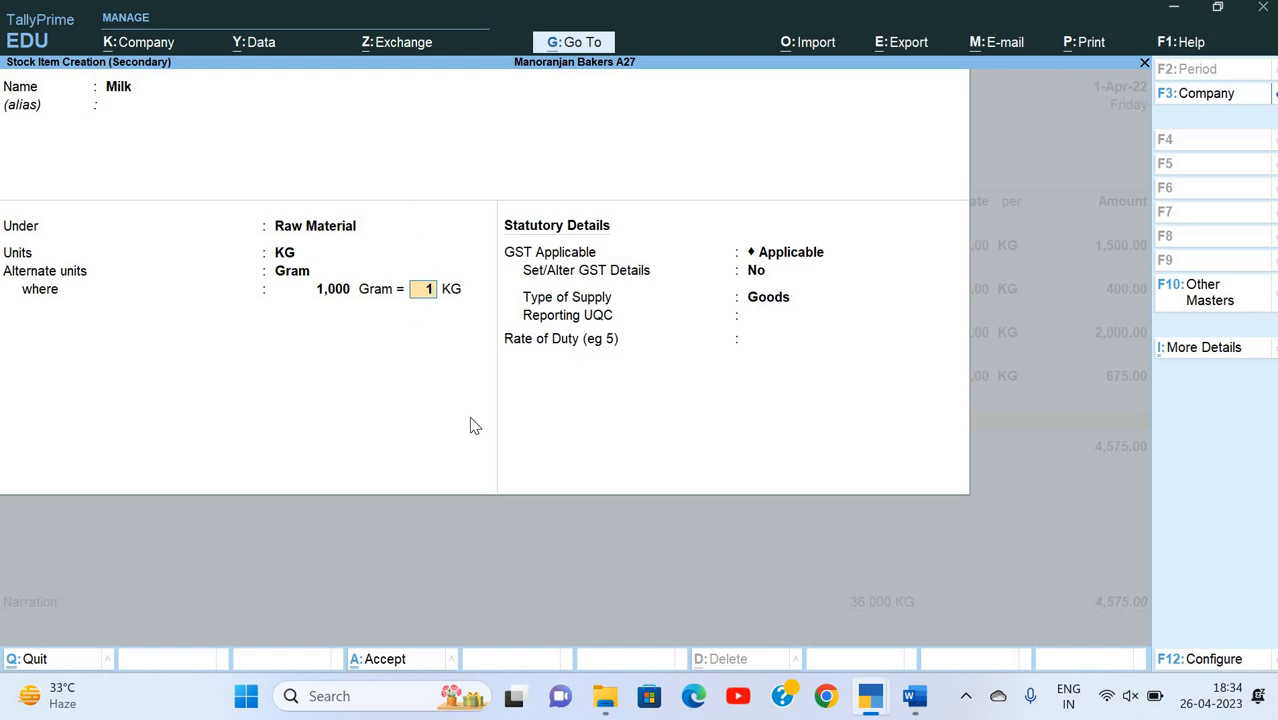
key("BackSpace")
key("Return")
Step: Keep GST Applicable for Milk, set Set/Alter GST Details to Yes and enter Milk as the HSN/SAC description
key("Return")
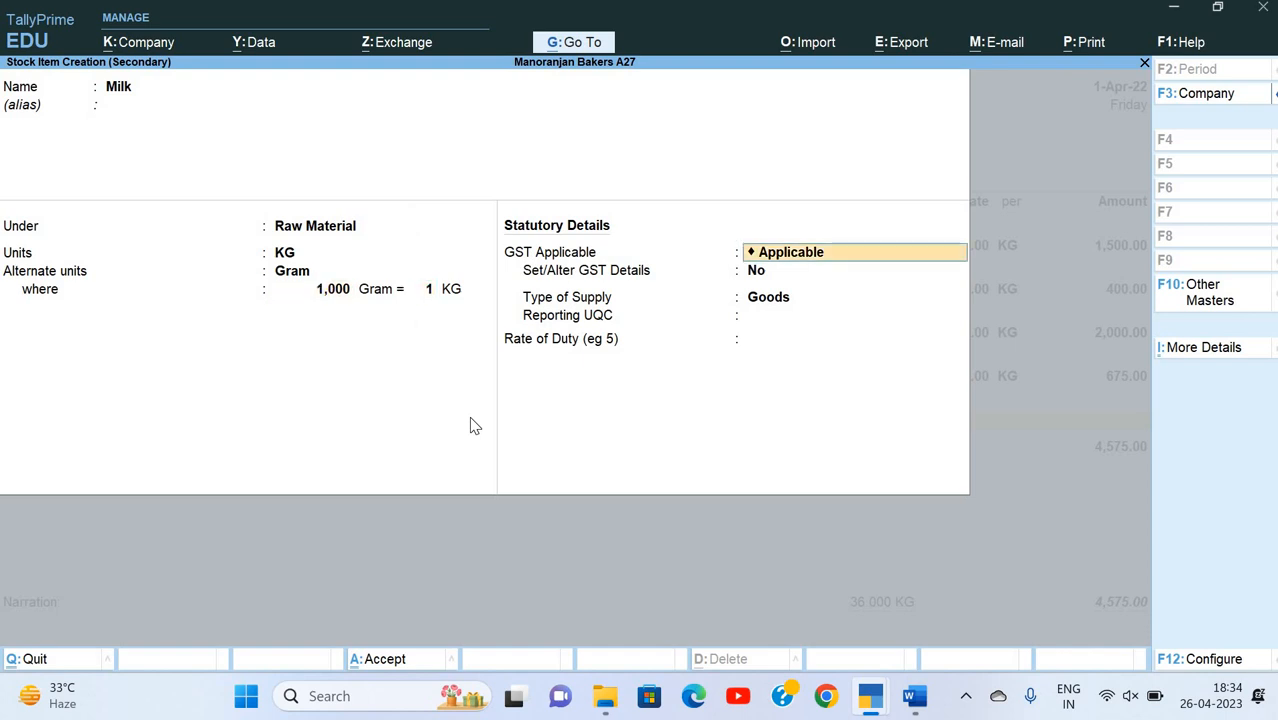
key("Return")
key("y")
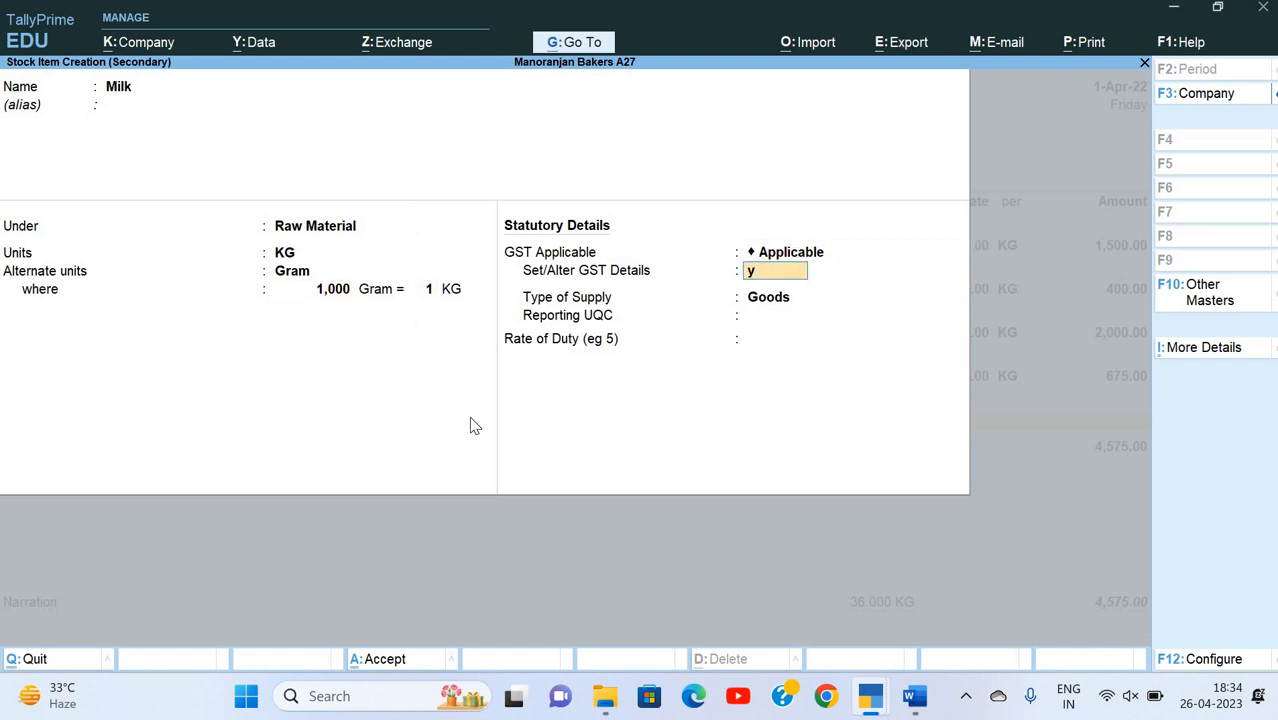
key("Return")
type("Milk")
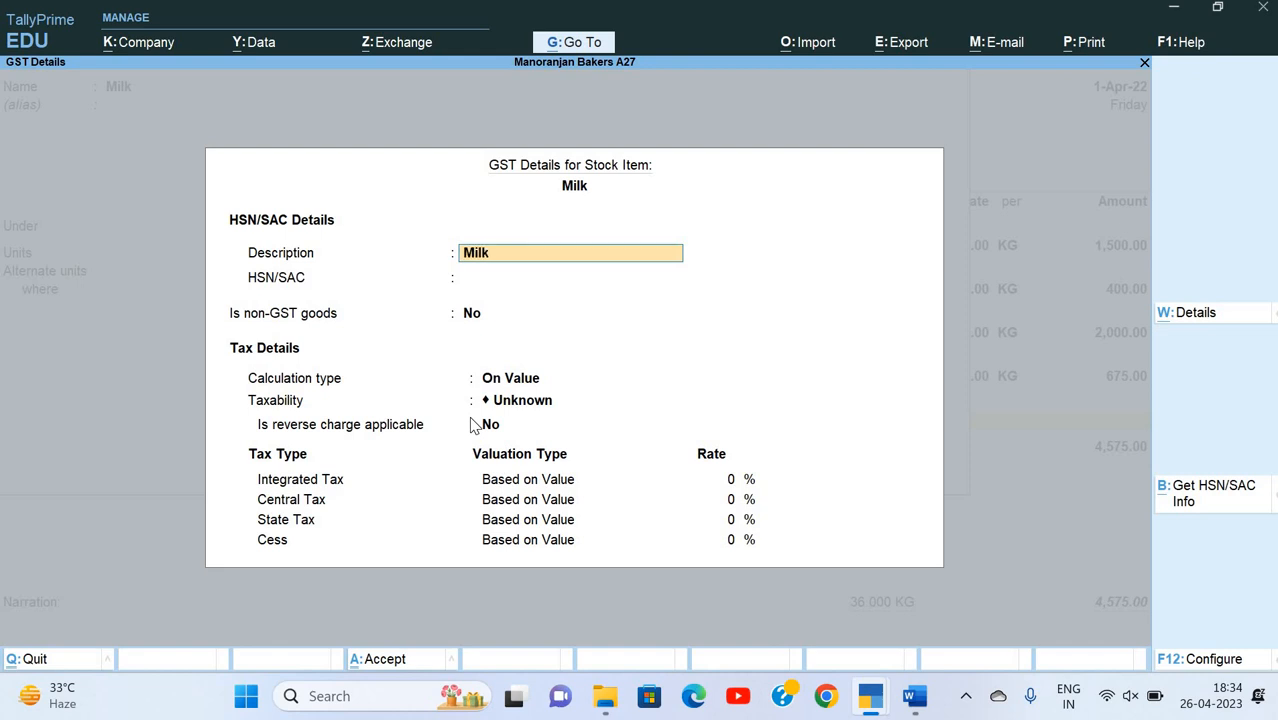
key("Return")
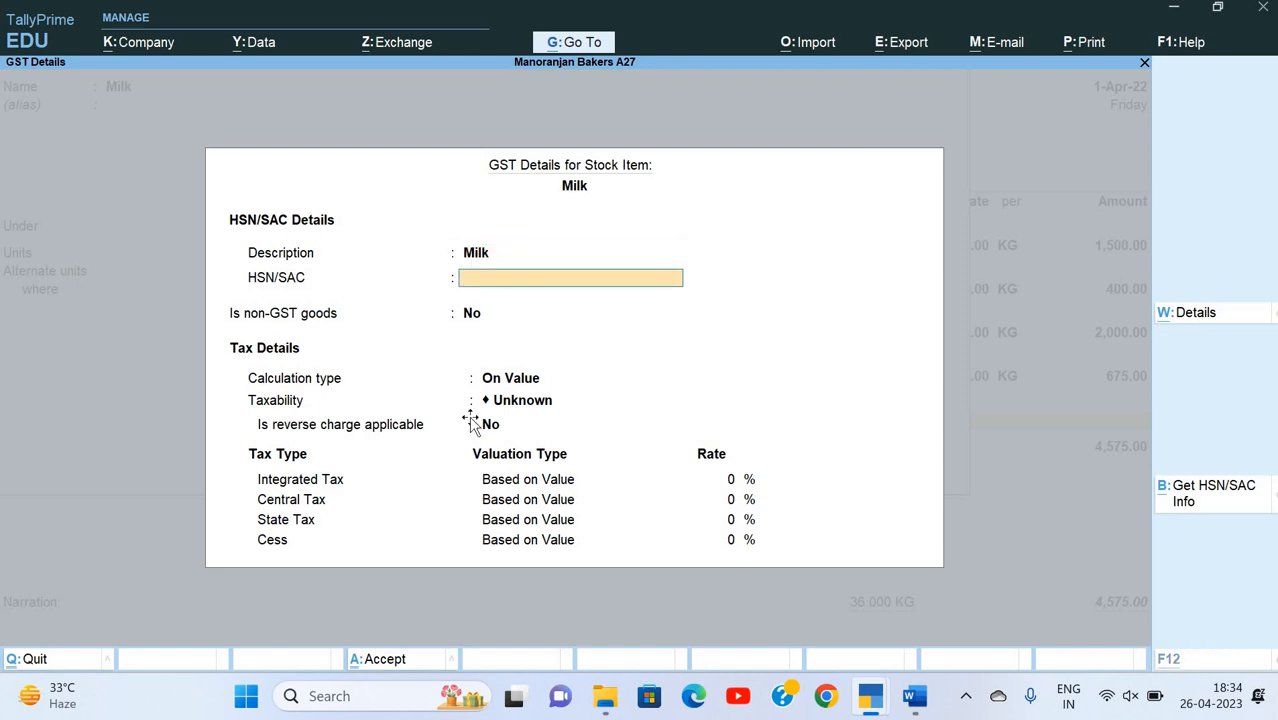
Step: Look up Milk's HSN/SAC code on the invoice and enter 04011000 in its GST details
key("alt+Tab")
key("alt+Tab")
type("0400")
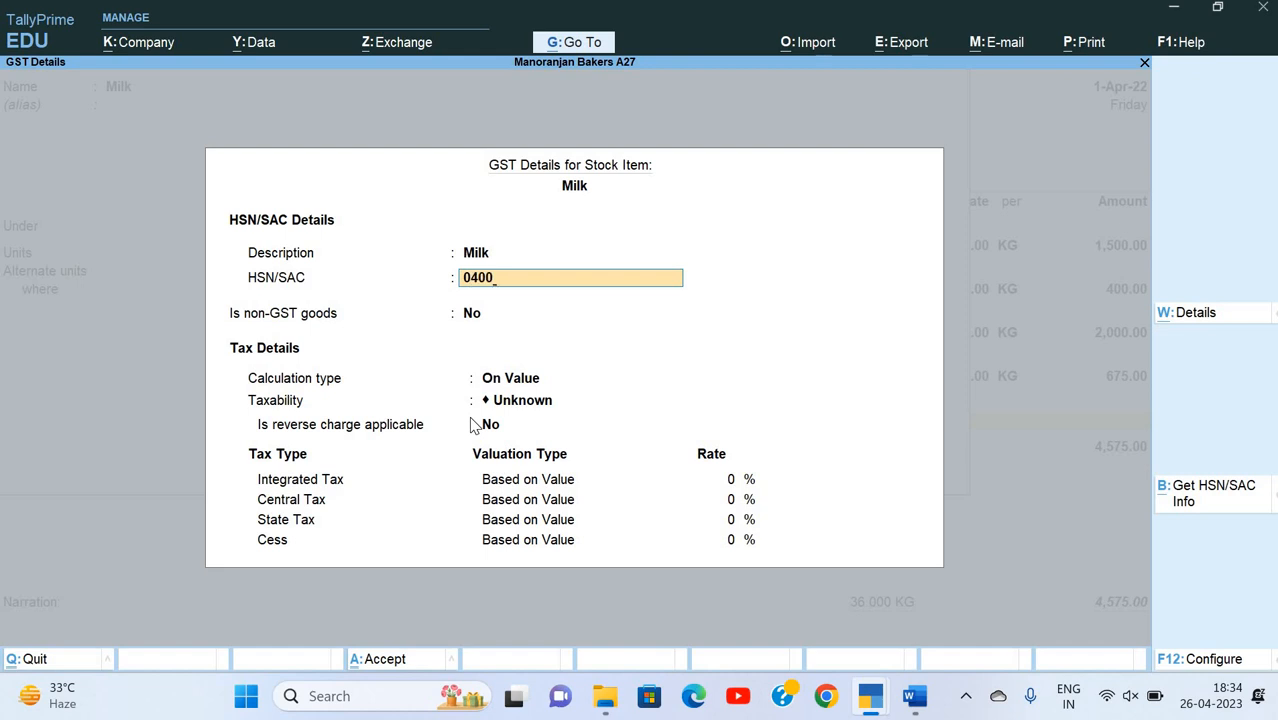
key("alt+Tab")
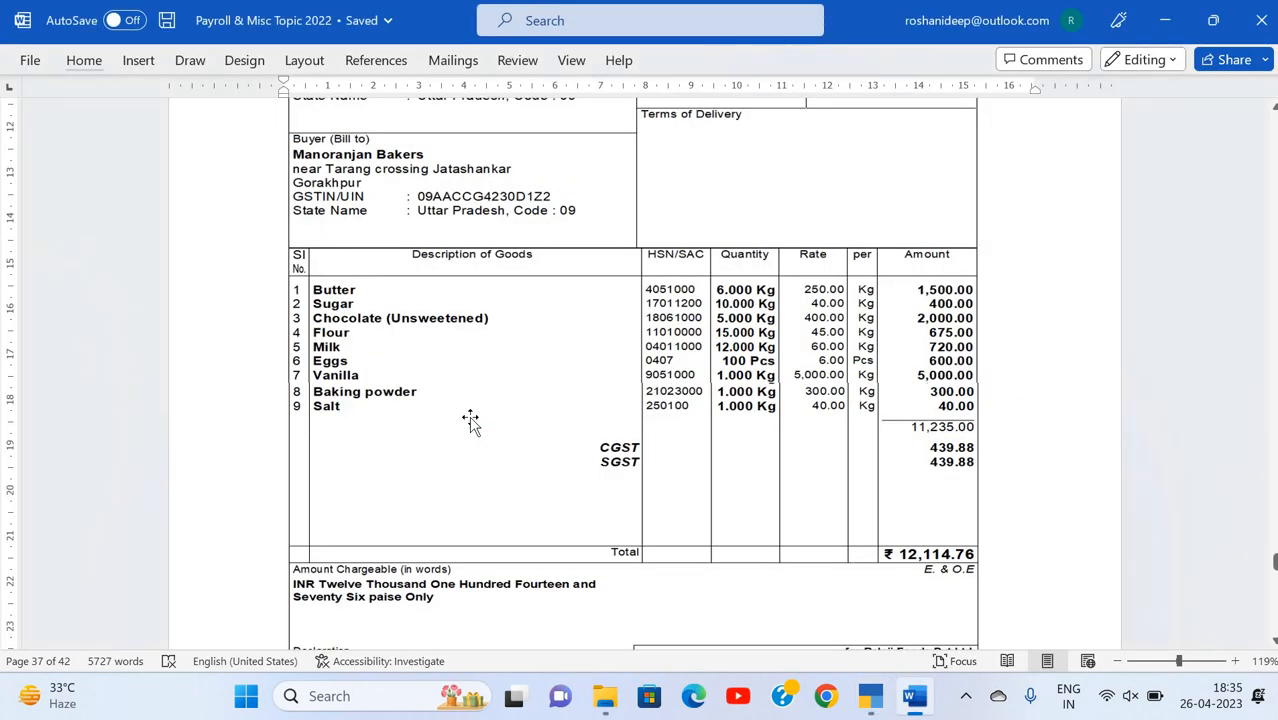
key("alt")
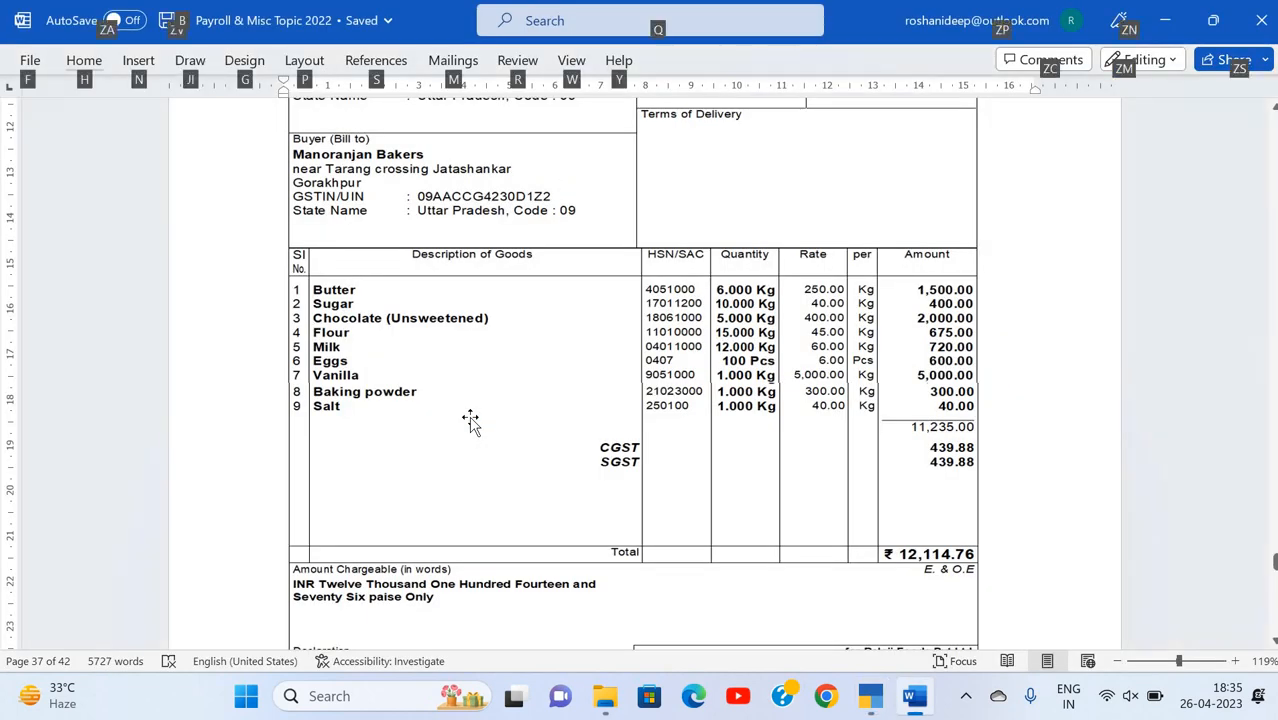
key("alt+Tab")
key("BackSpace")
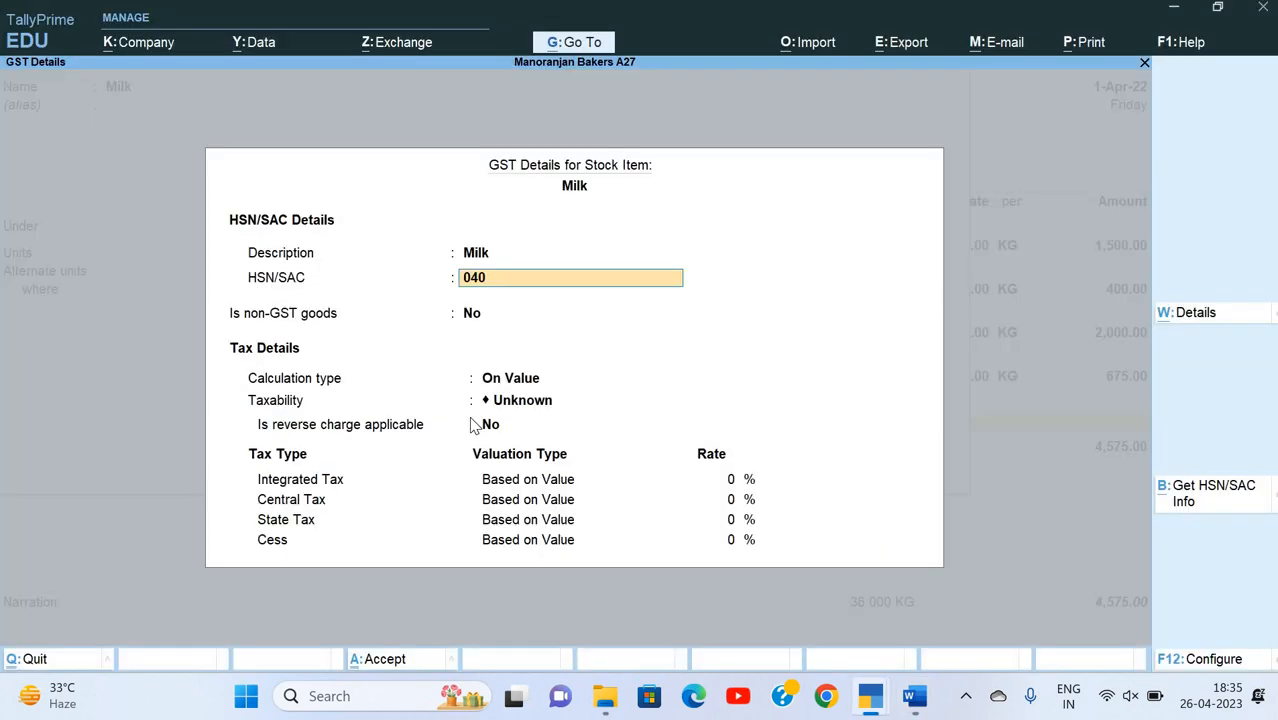
type("11000")
key("alt+Tab")
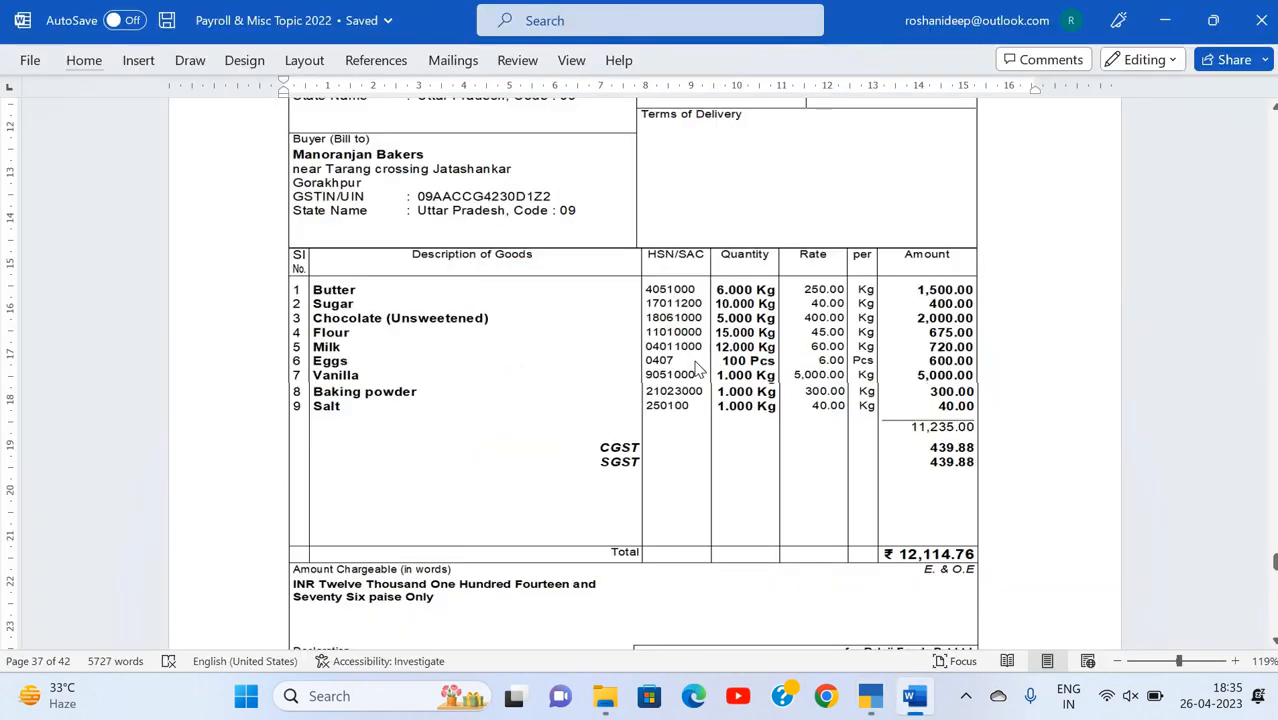
key("alt+Tab")
key("Return")
Step: Keep Milk's non-GST goods option at No and calculation type On Value, and set Taxability to Nil Rated
key("Return")
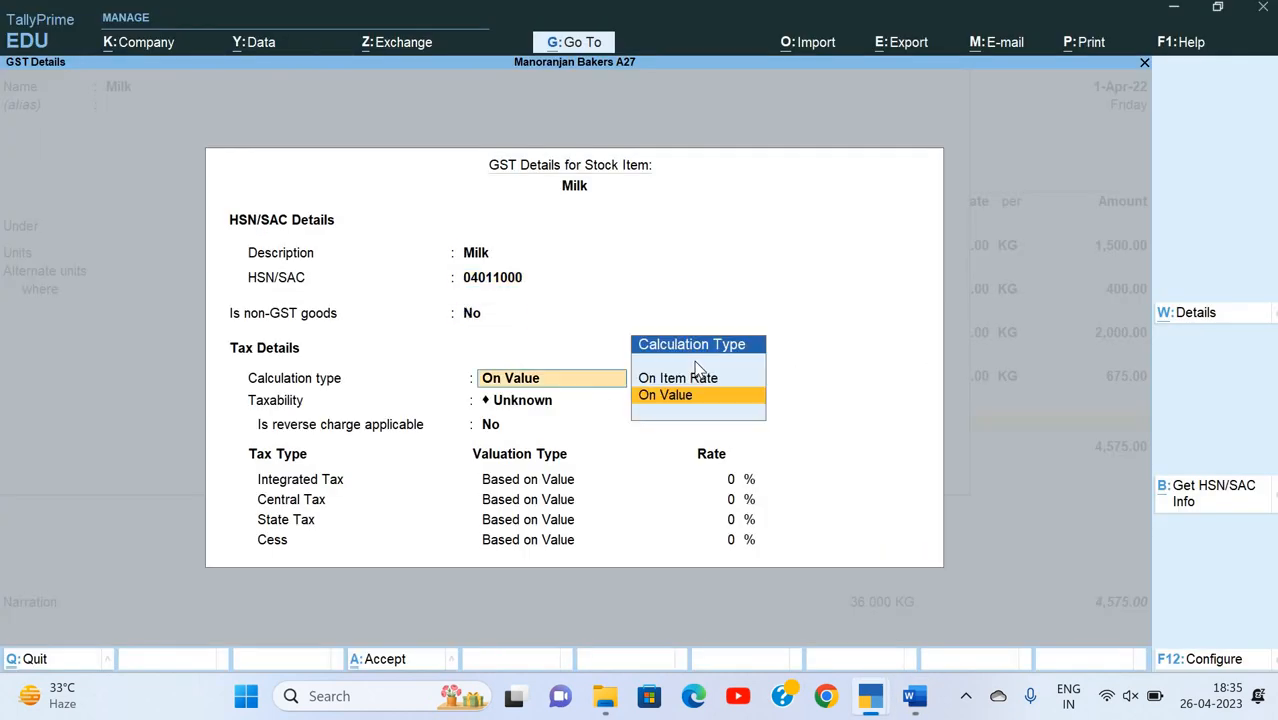
key("Return")
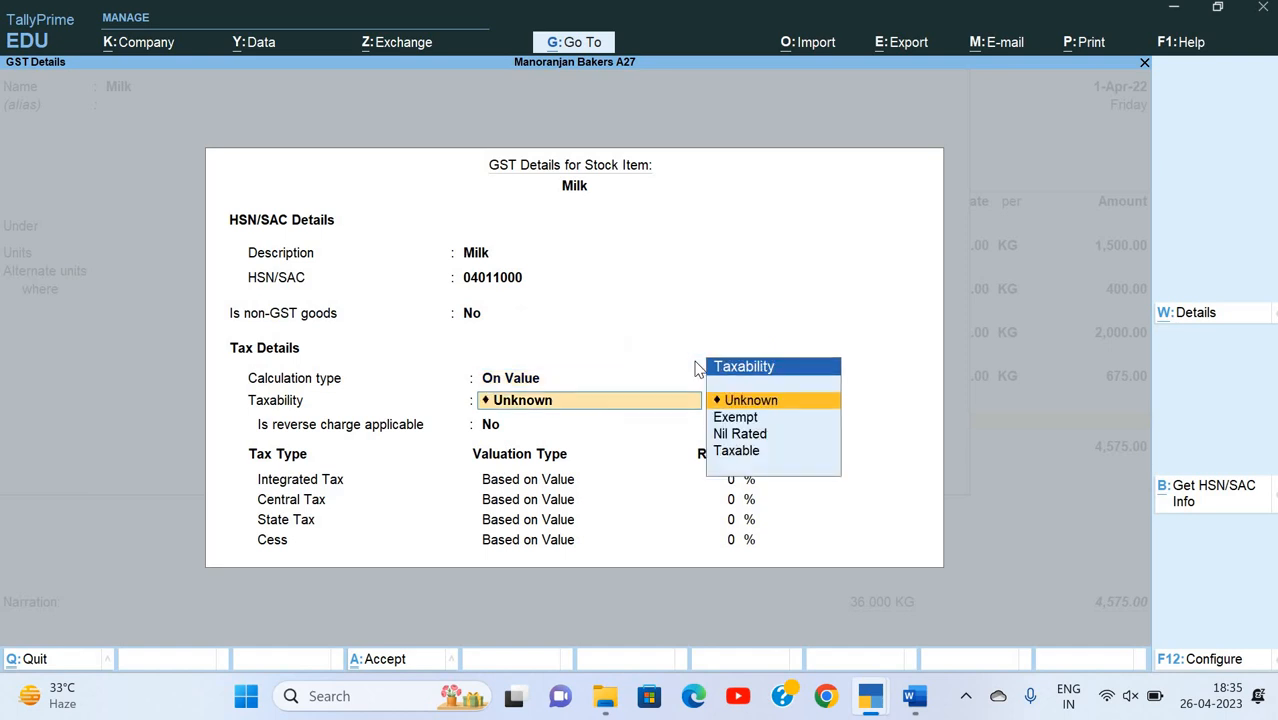
key("Down")
key("Down")
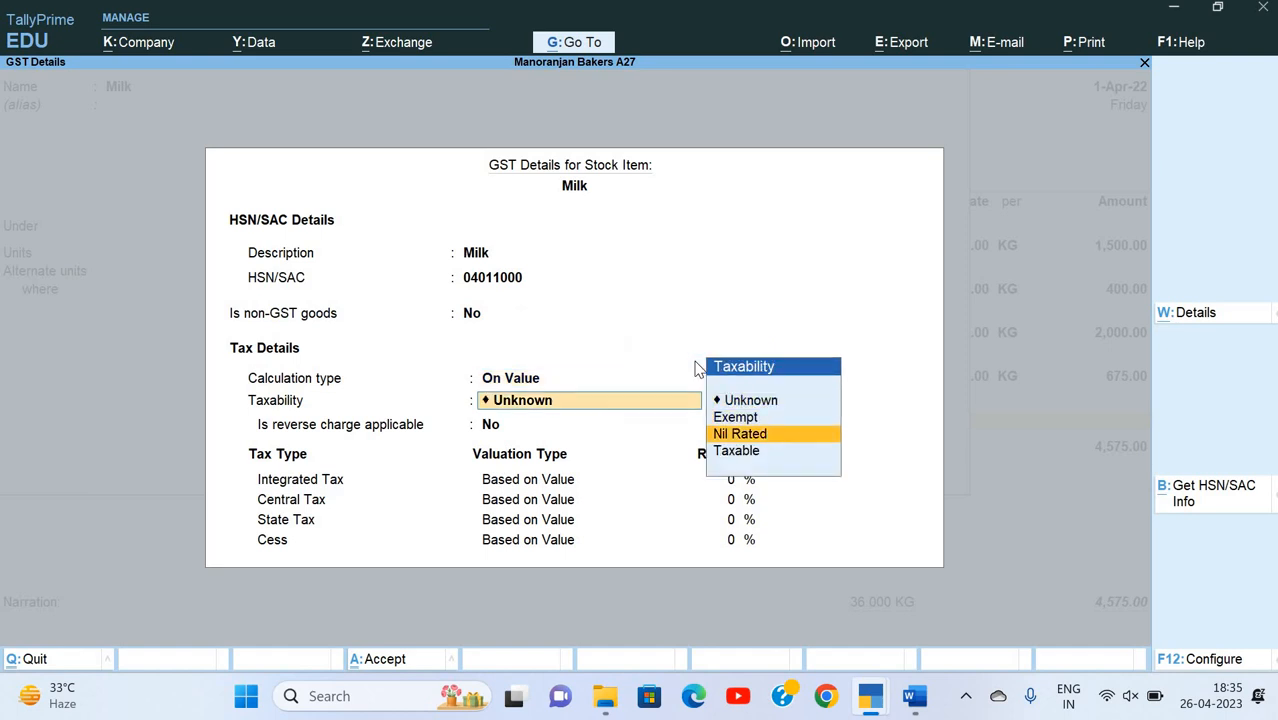
key("Return")
Step: Set Milk's Reporting UQC to KGS-KILOGRAMS and save the stock item
key("Down")
key("Down")
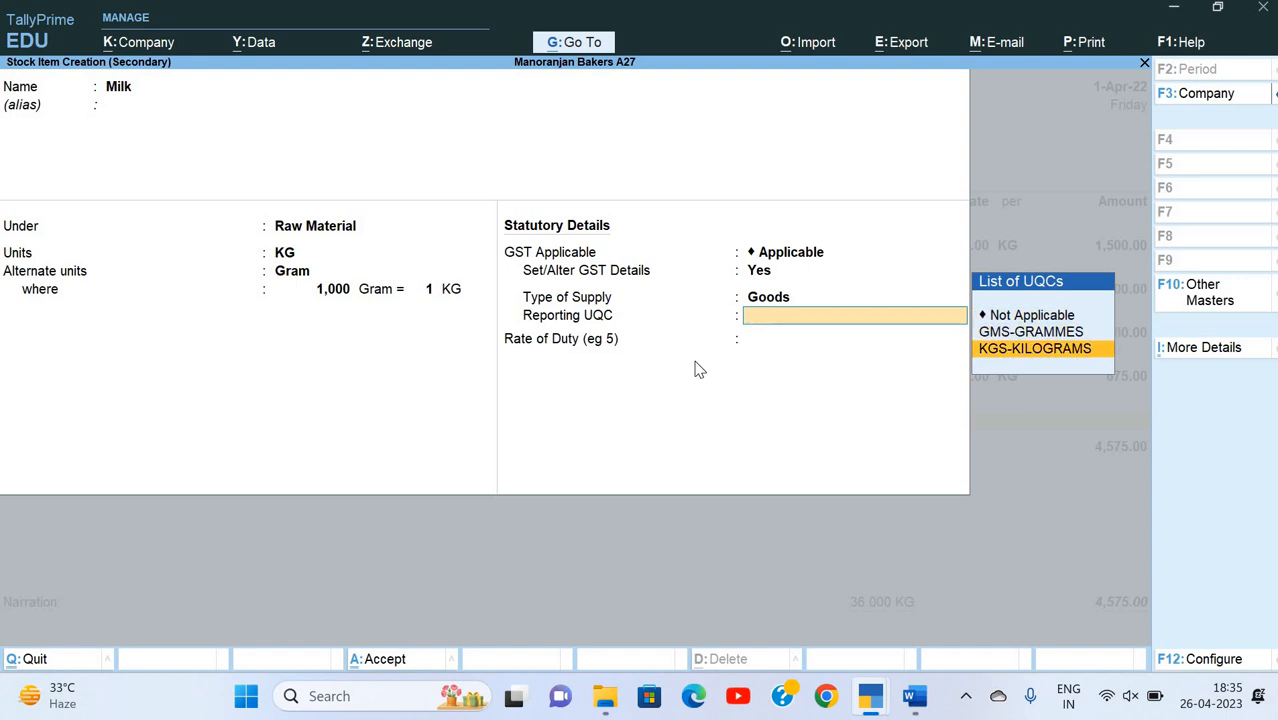
key("Return")
Step: Allocate Milk to the Tarang Crossing godown with the invoice quantity of 12 KG
key("Return")
key("Return")
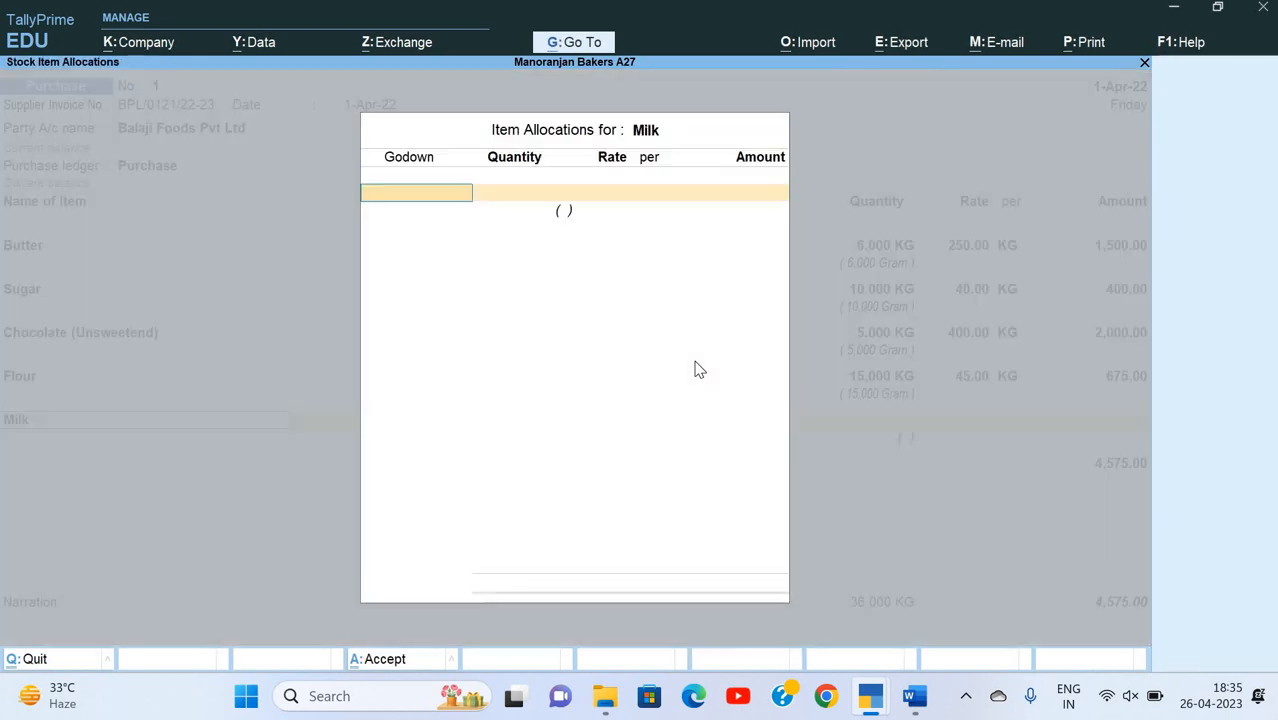
key("Down")
key("Return")
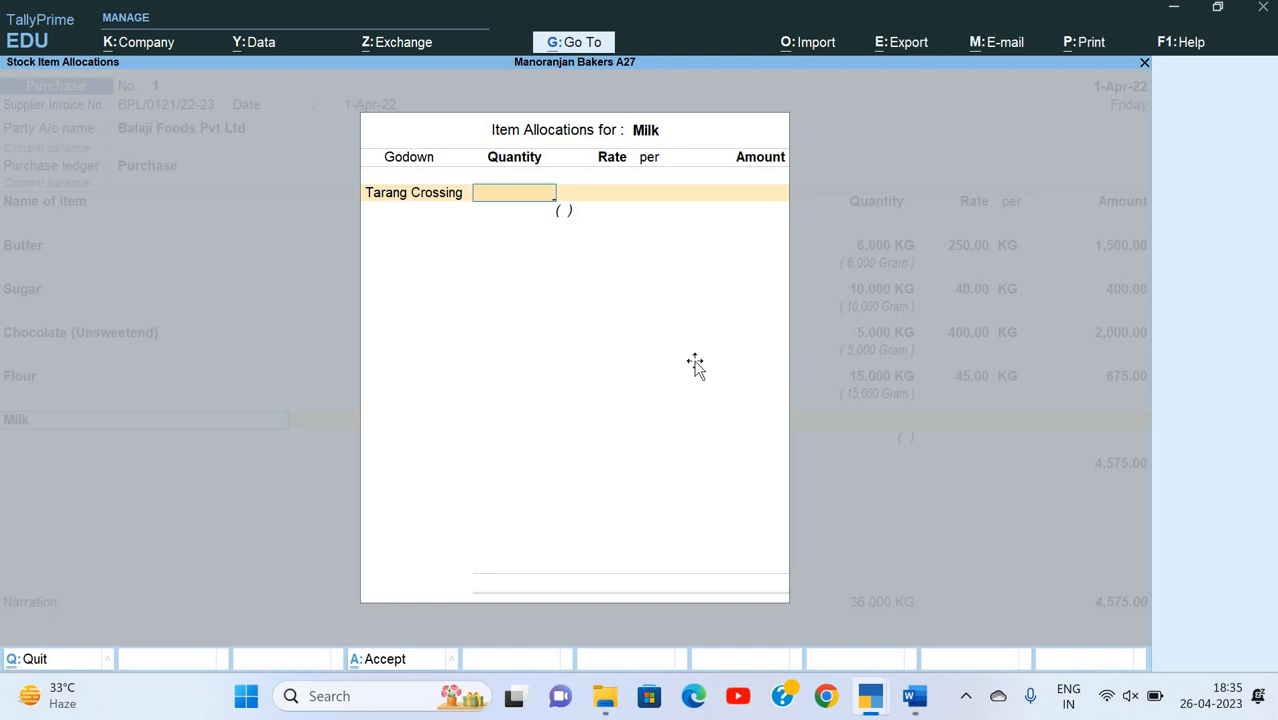
key("alt+Tab")
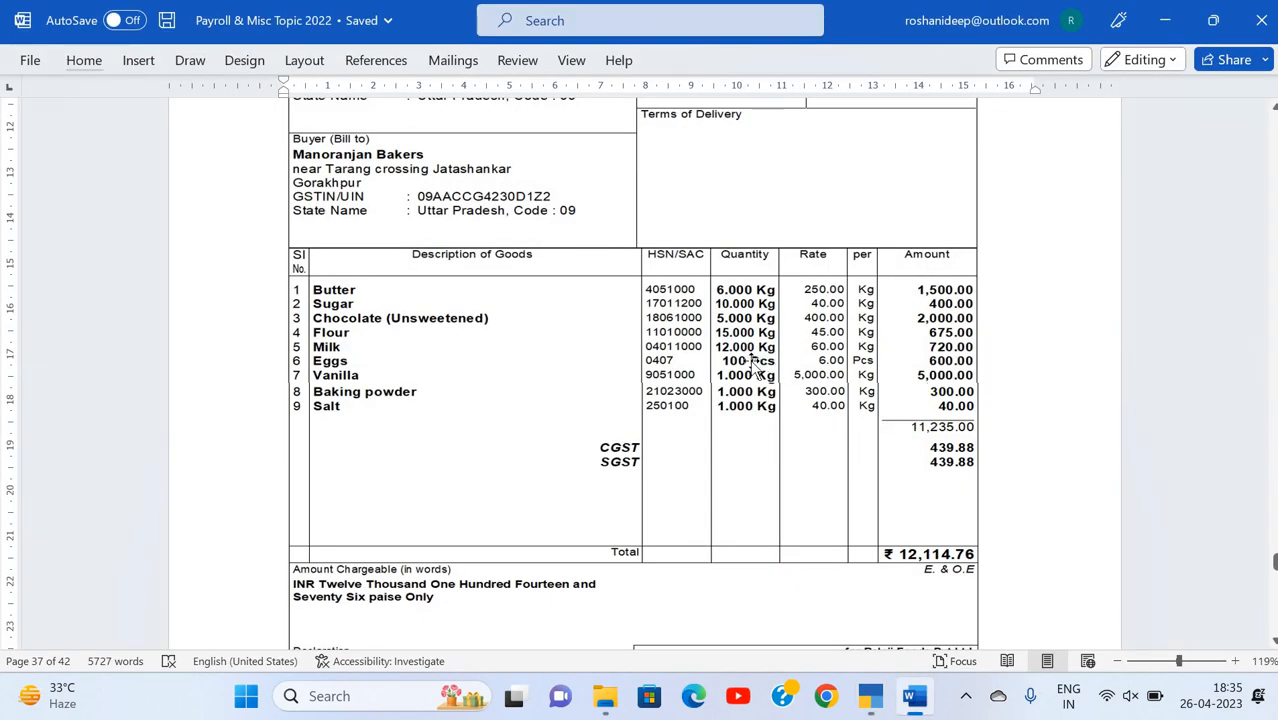
key("alt+Tab")
type("12")
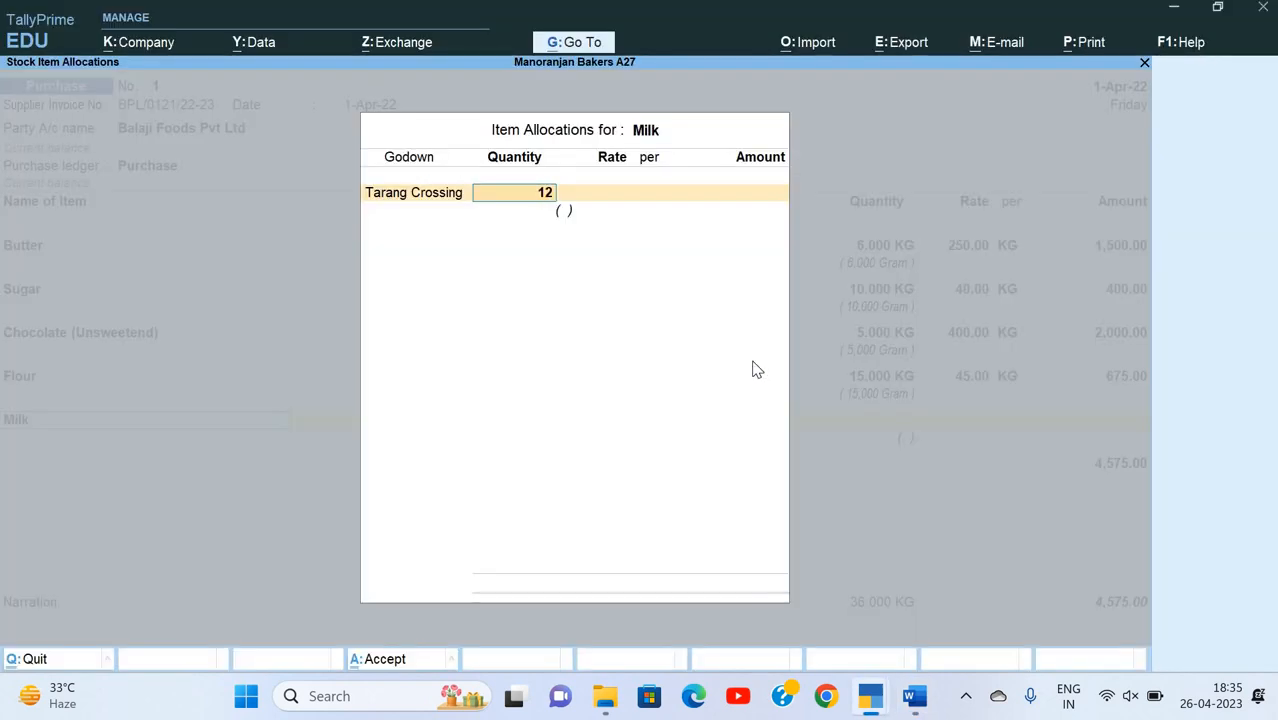
key("Return")
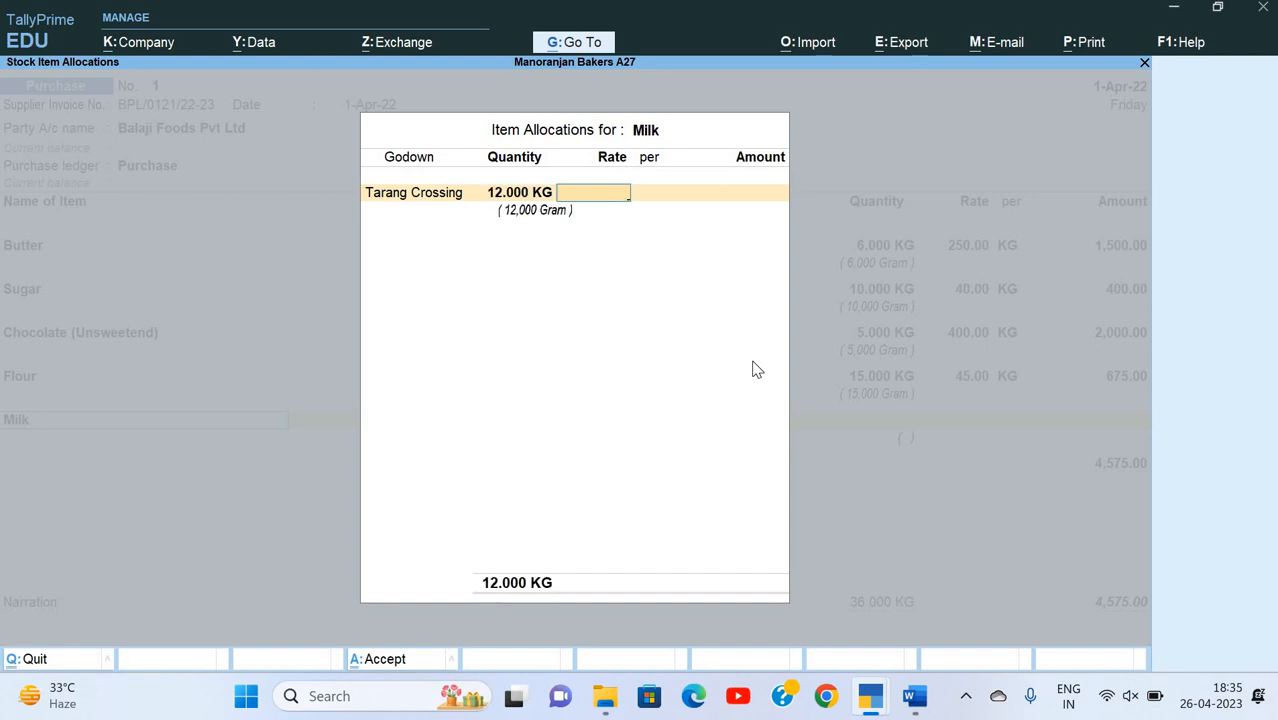
Step: Look up Milk's rate on the invoice, enter 60 per KG and finish its item allocation
key("alt+Tab")
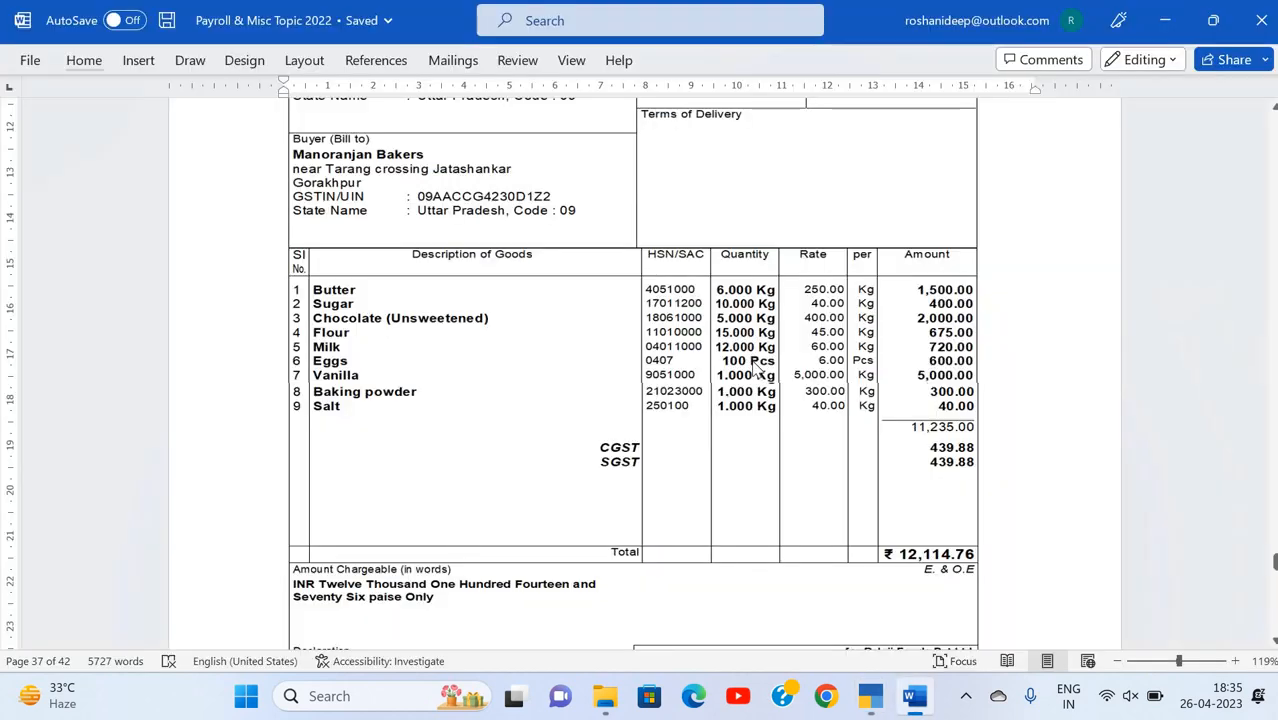
key("alt+Tab")
type("60")
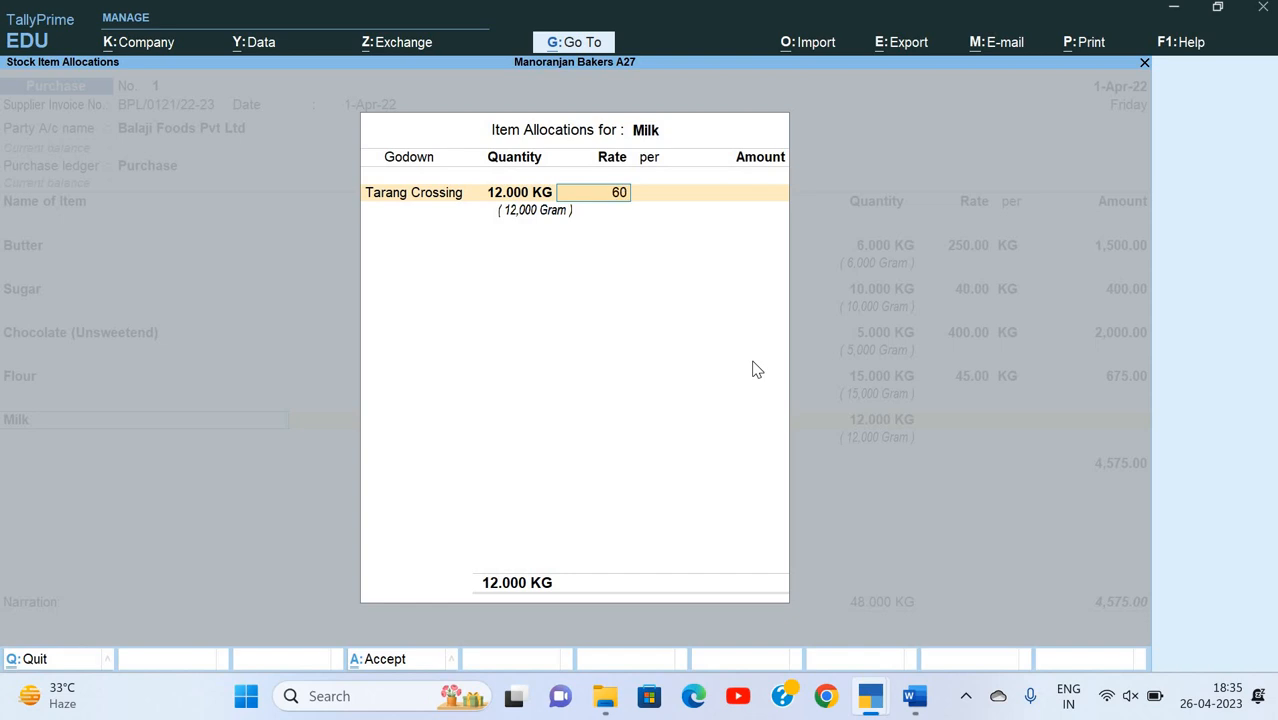
key("Return")
key("Return")
key("Return")
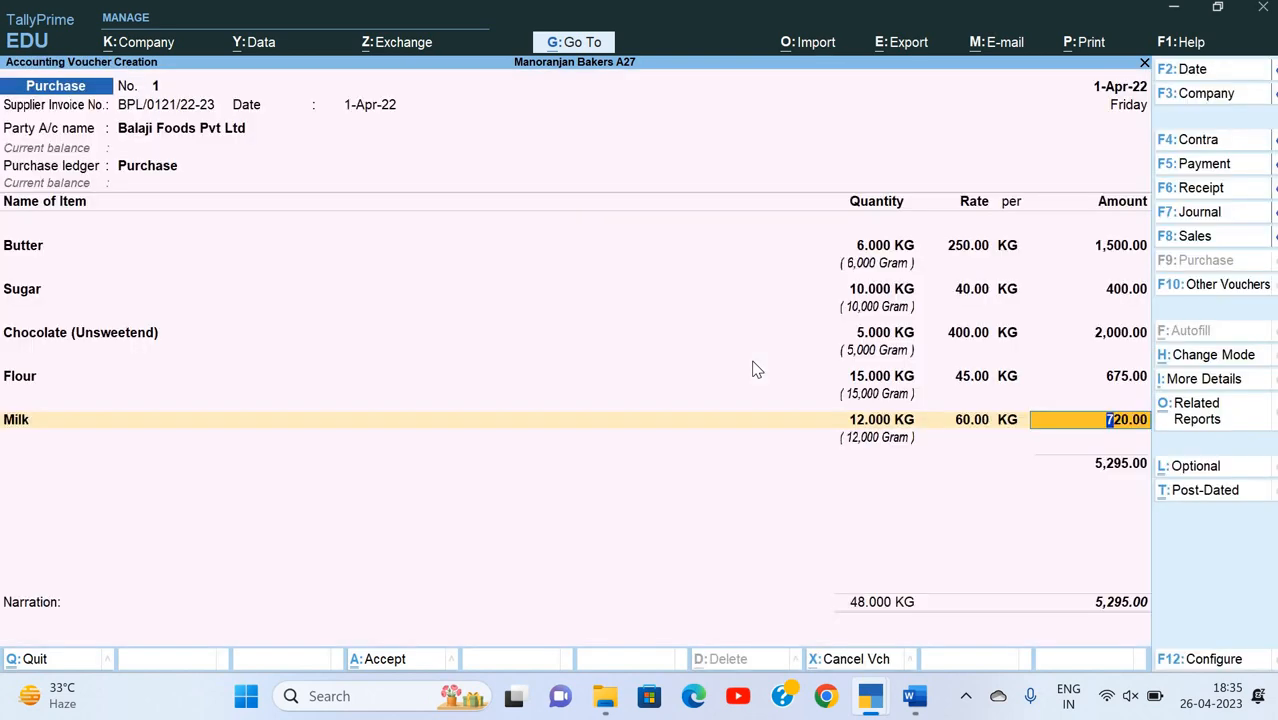
key("Return")
Step: Start a new stock item named Eggs from the purchase voucher and place it under Raw Material
key("alt+c")
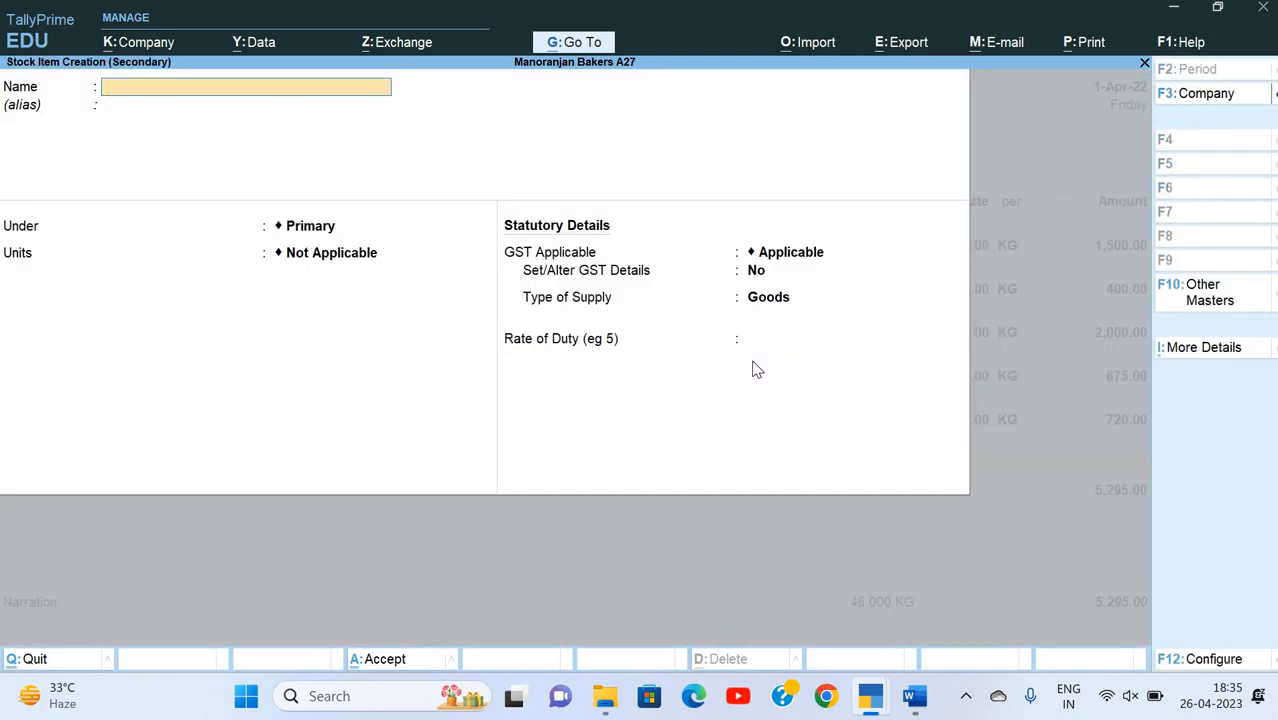
type("Eggs")
key("Return")
key("Down")
key("Return")
type("kg")
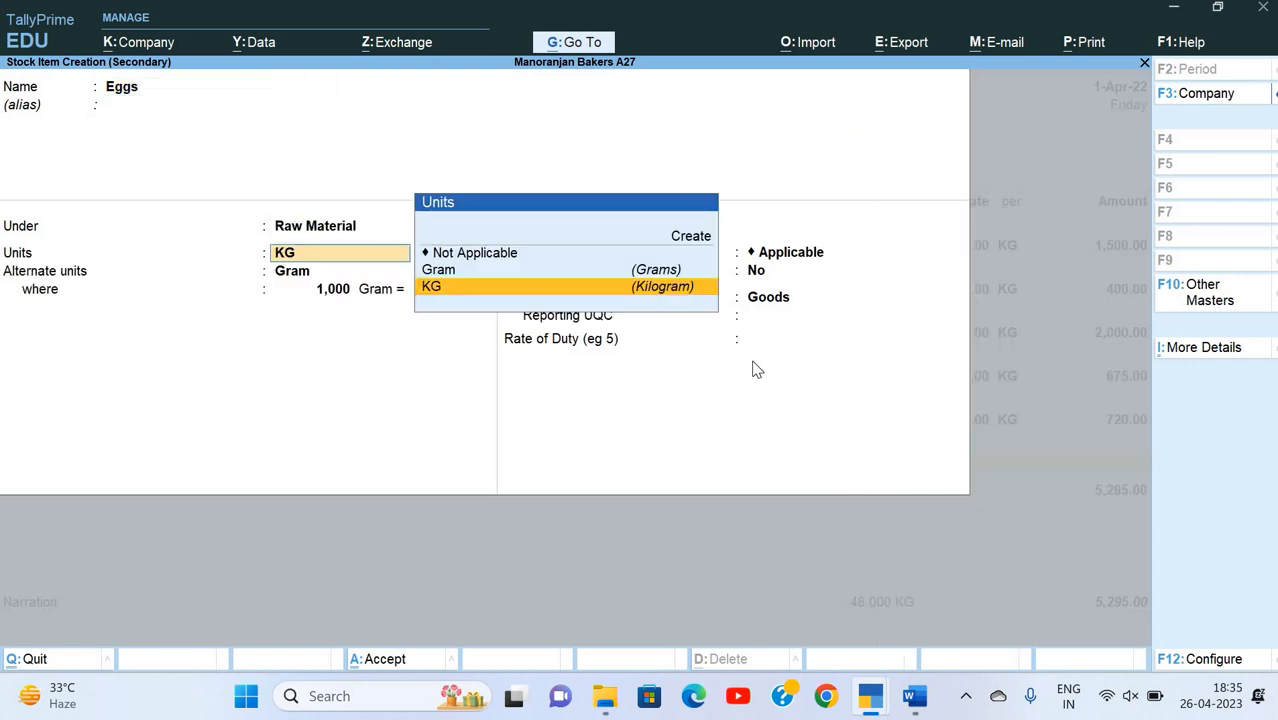
key("Return")
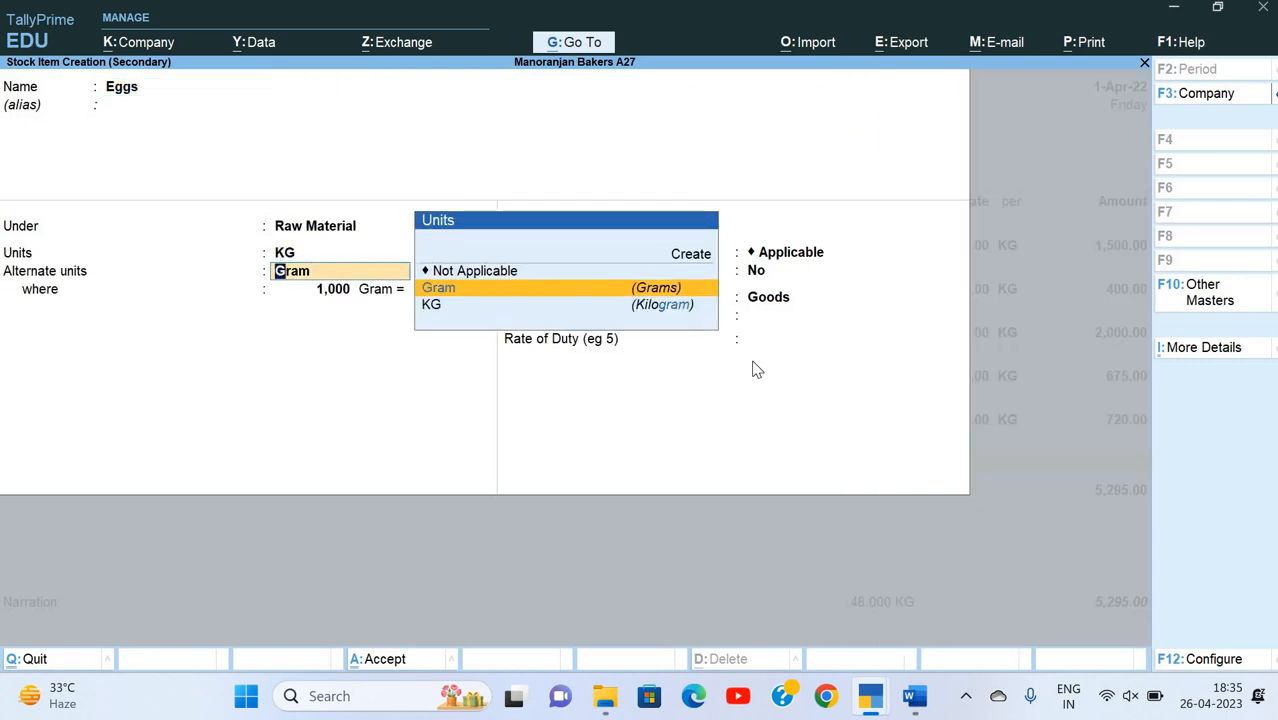
key("BackSpace")
Step: Start a new simple unit for Eggs with the symbol PCS and formal name Pieces
key("alt+c")
type("PCS")
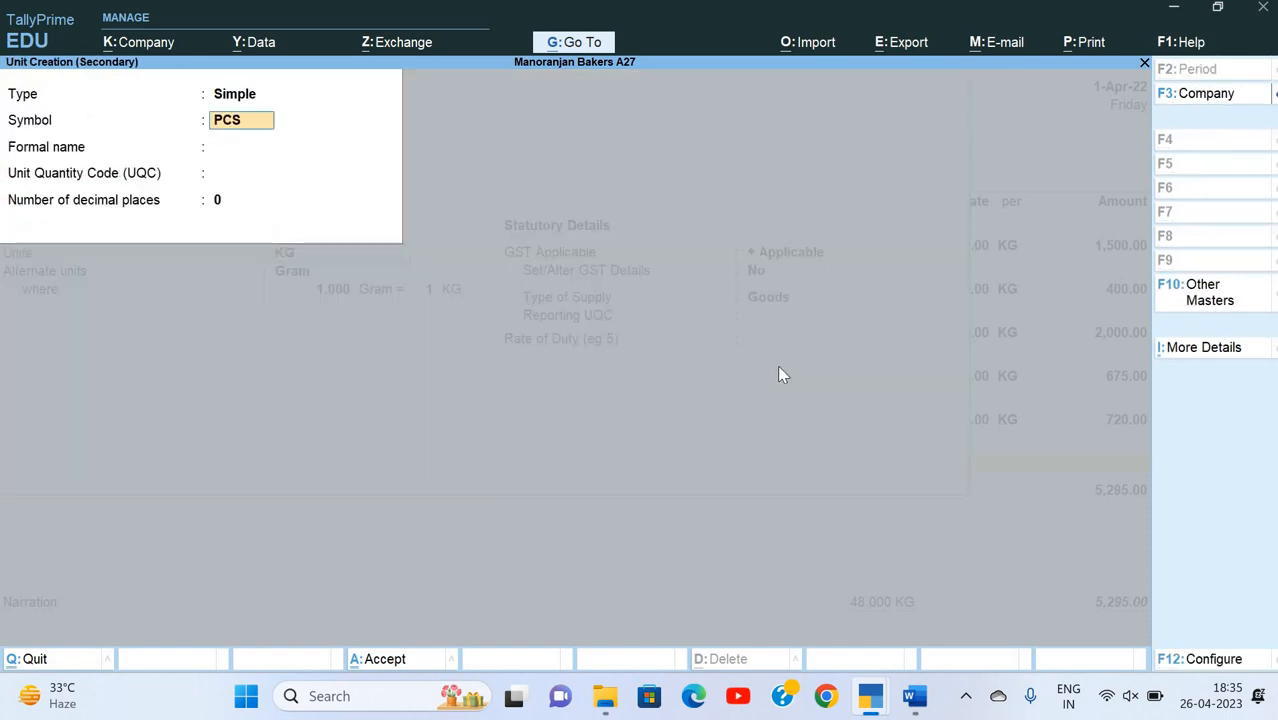
key("Return")
type("Pi")
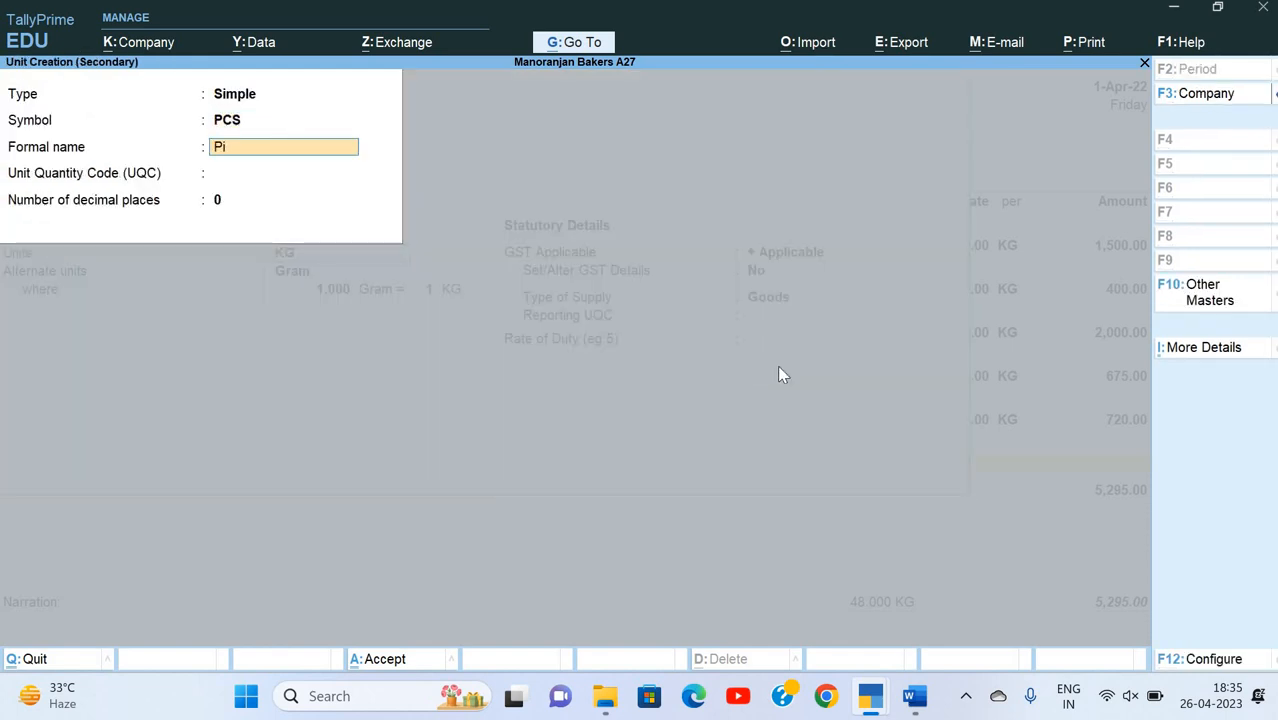
type("eces")
key("Return")
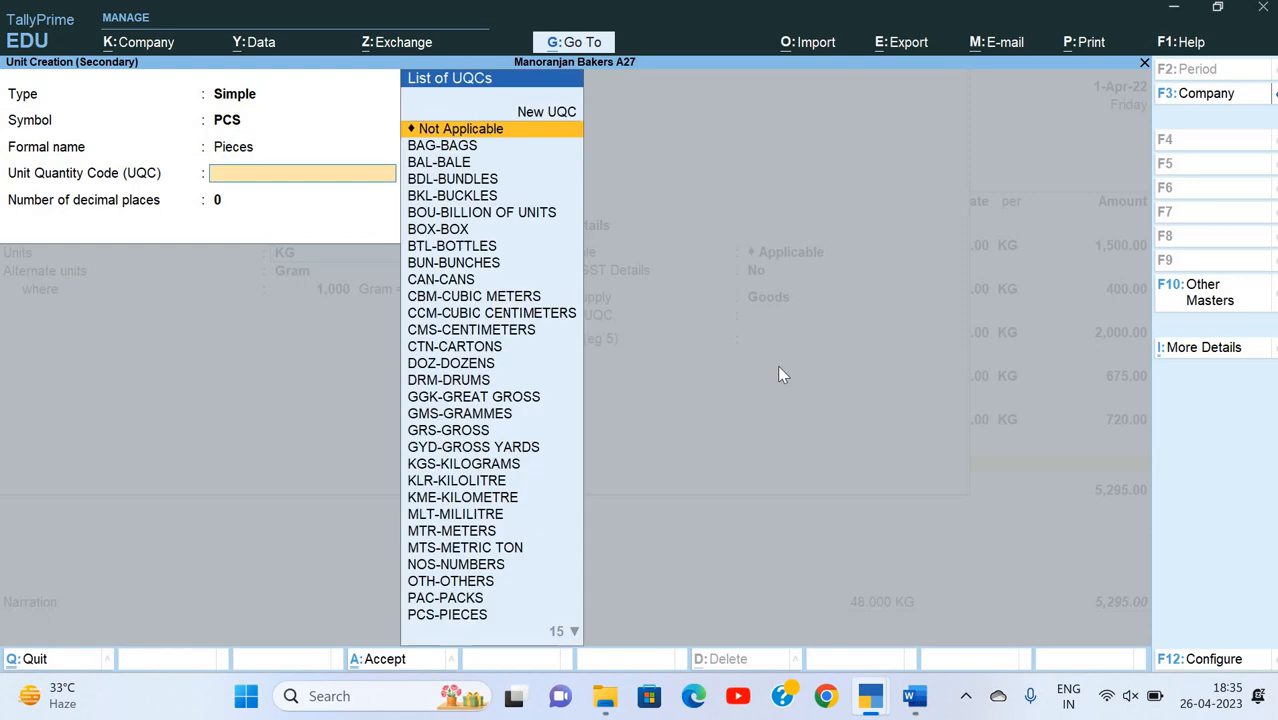
Step: Set the new unit's Unit Quantity Code to PCS-PIECES, keep 0 decimal places and save it as Eggs' unit
type("o")
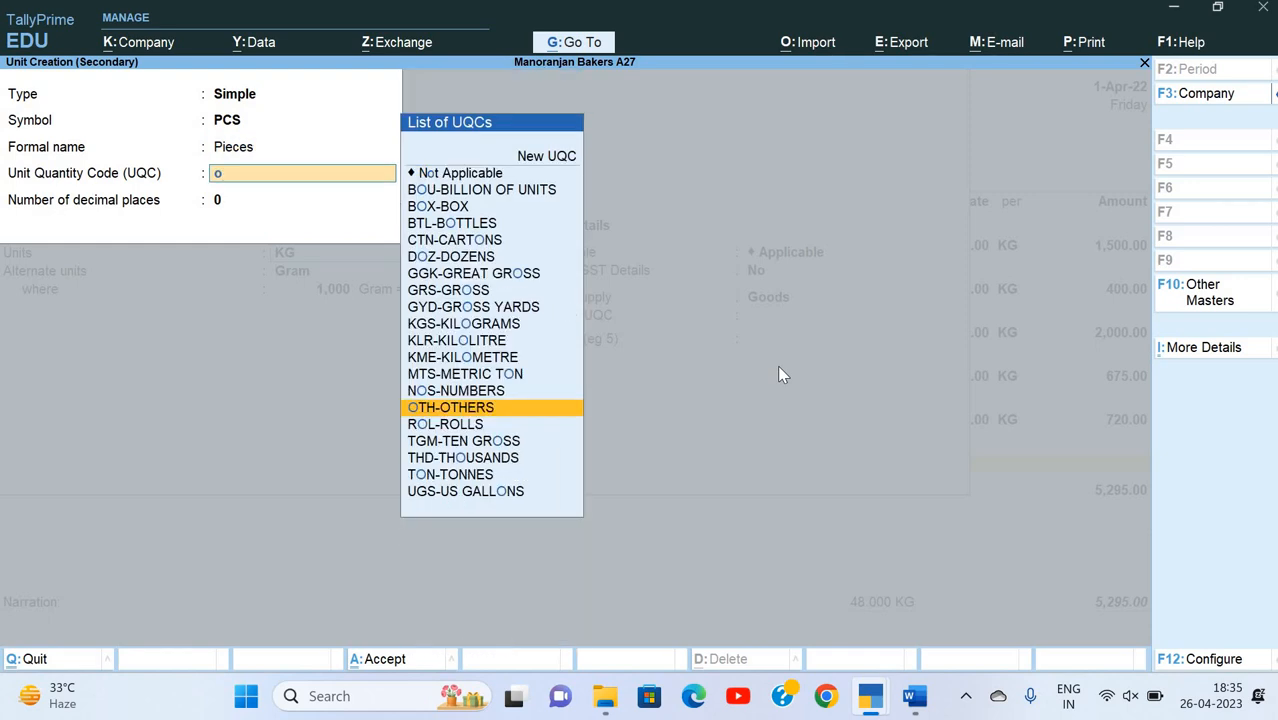
key("BackSpace")
type("pd")
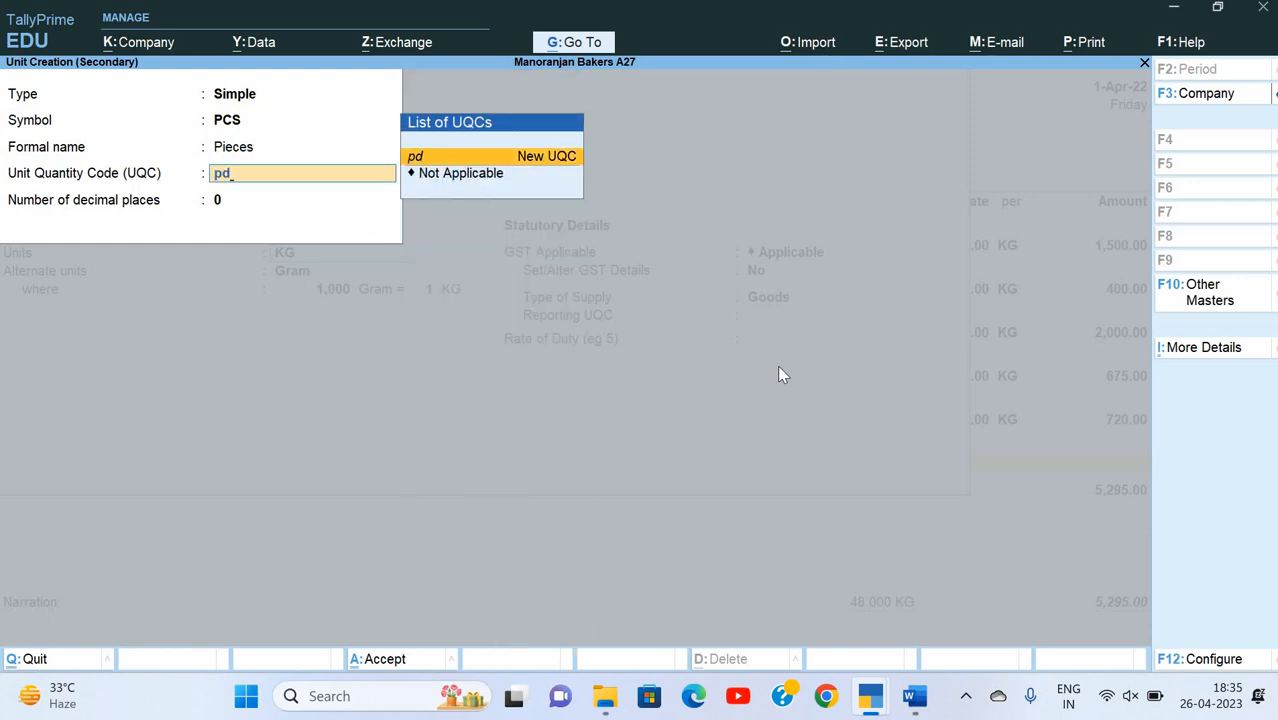
key("BackSpace")
type("c")
key("Return")
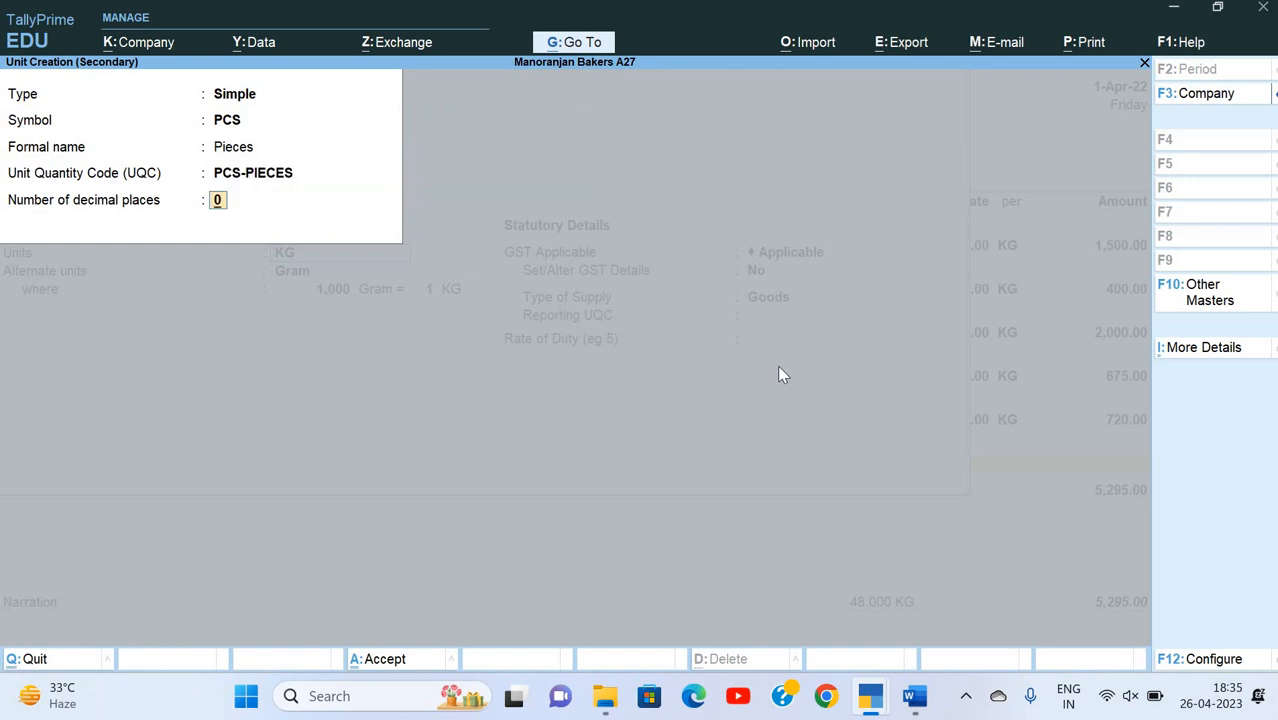
key("Return")
key("Return")
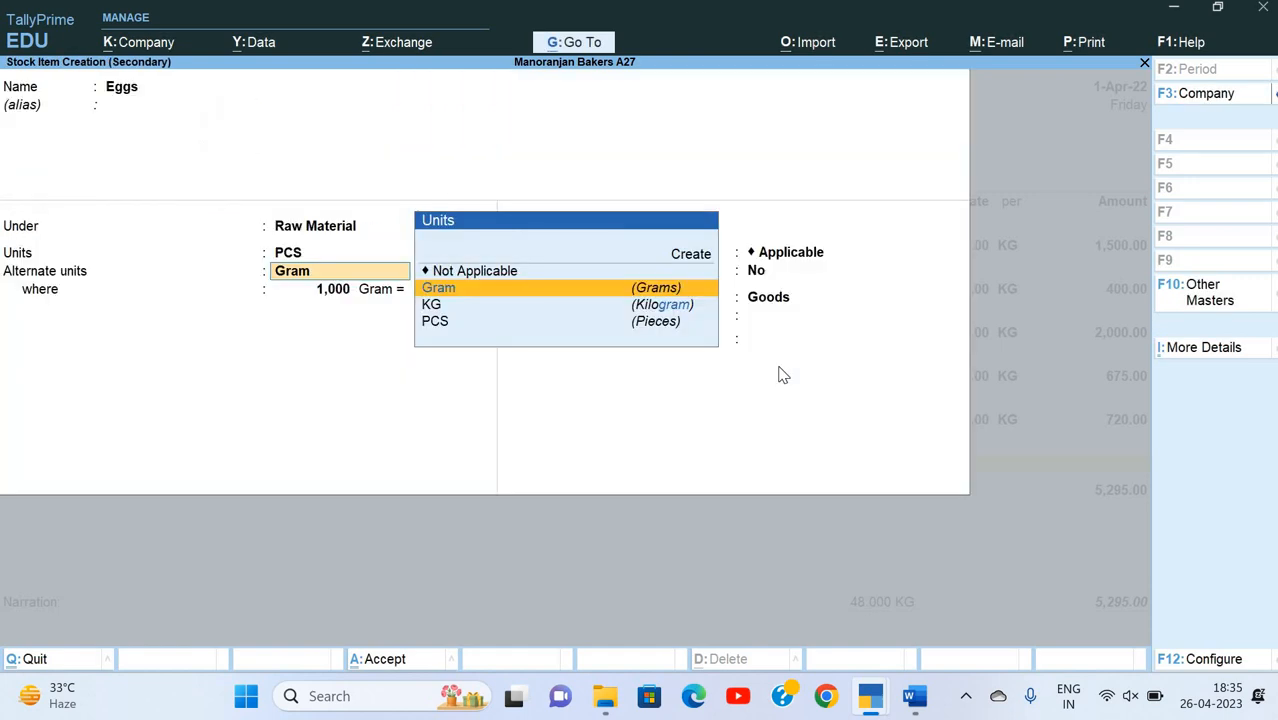
key("Return")
key("Return")
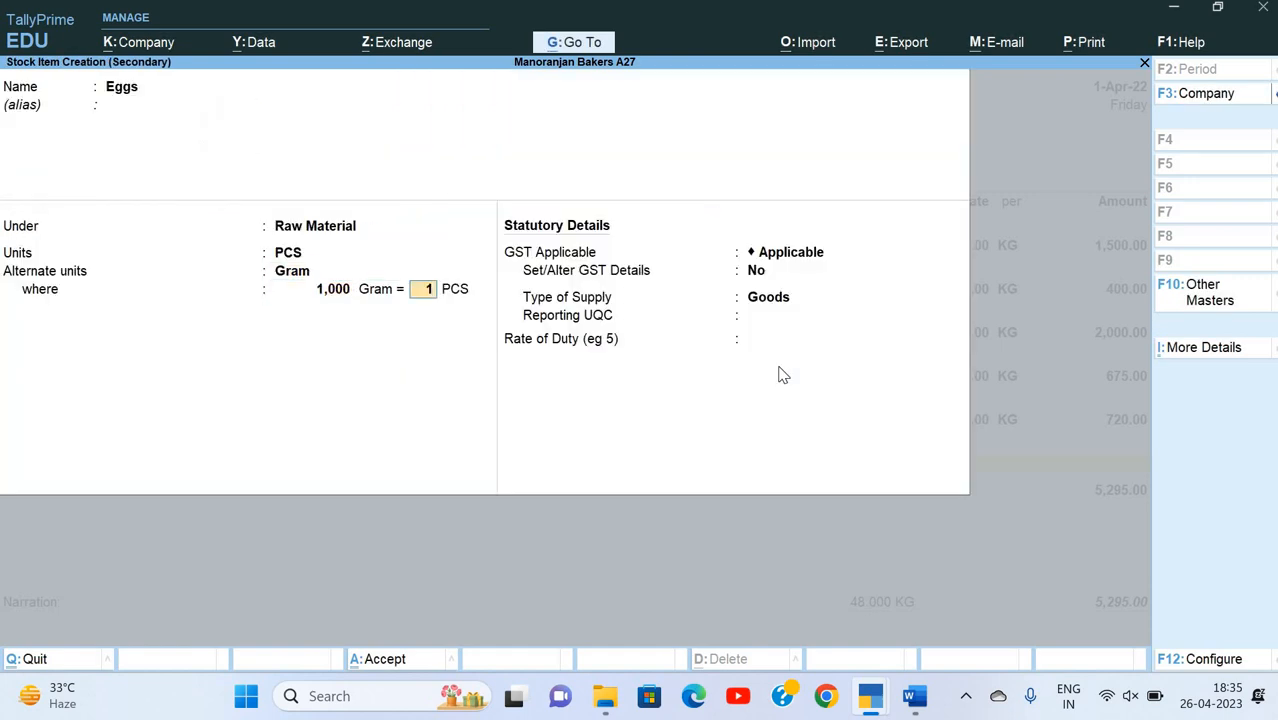
key("Return")
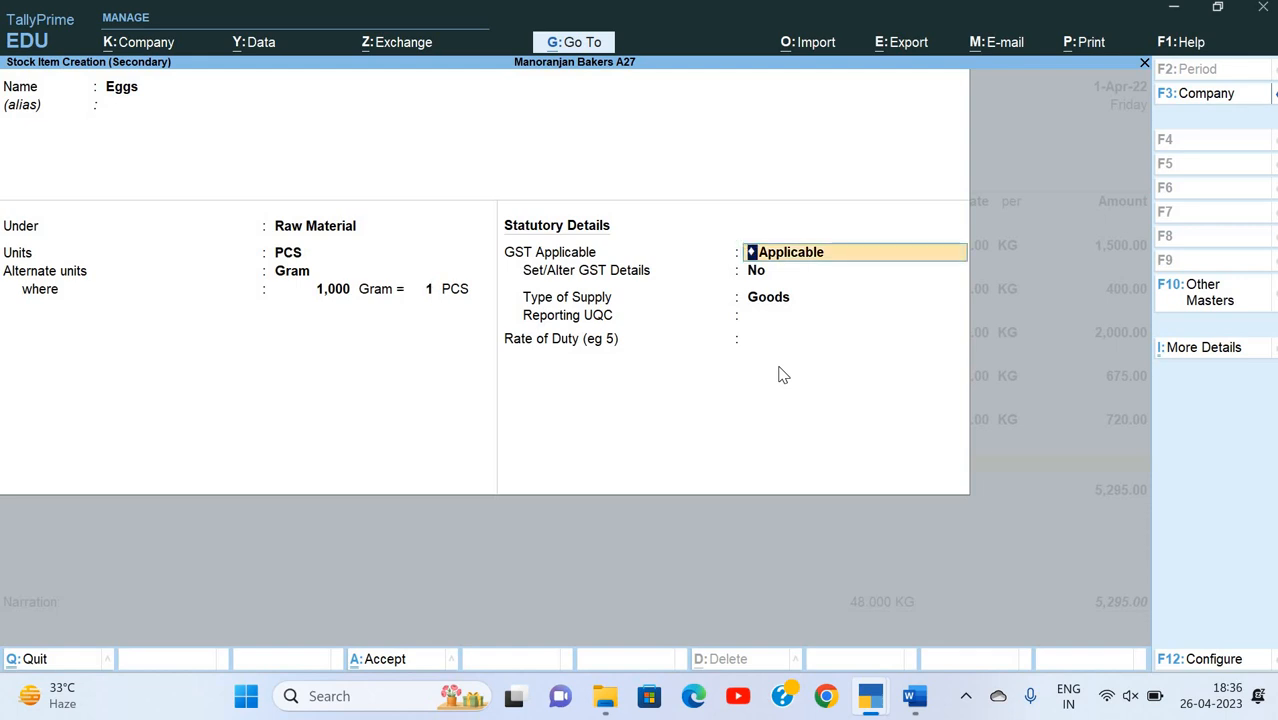
key("Return")
key("BackSpace")
key("BackSpace")
key("BackSpace")
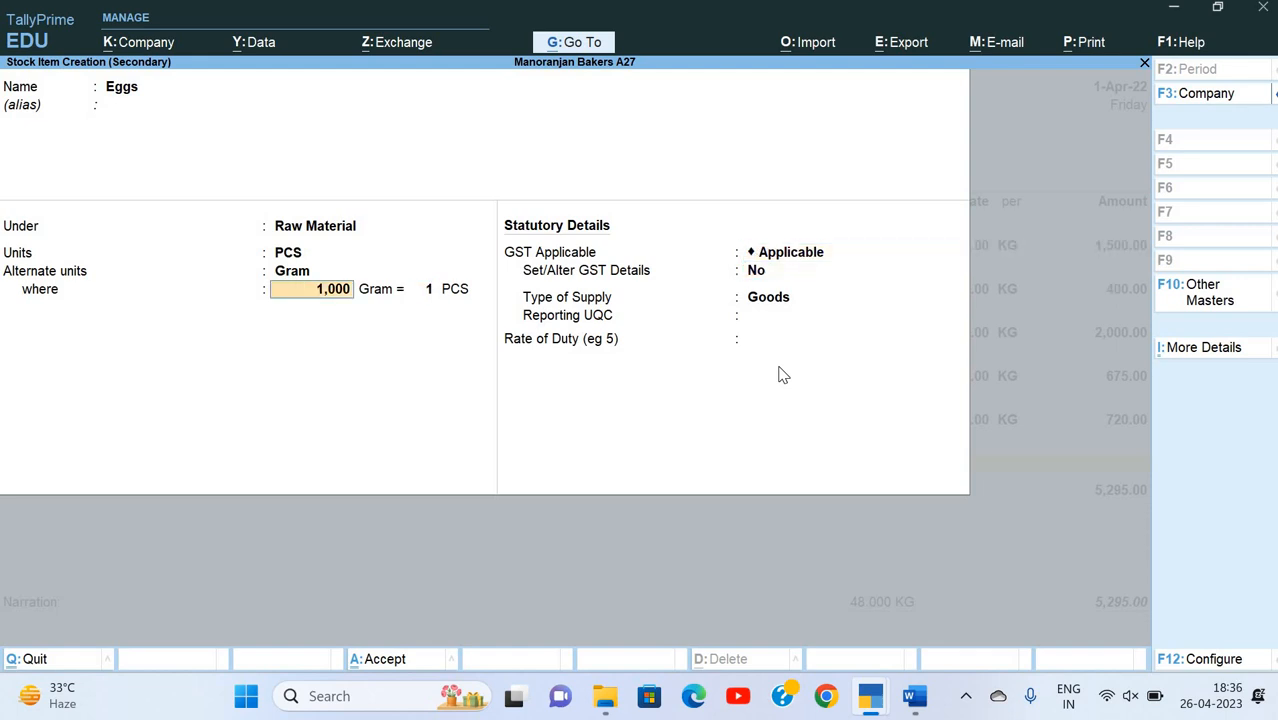
Step: Clear Eggs' Gram conversion value and set its alternate units to Not Applicable
key("Delete")
key("Return")
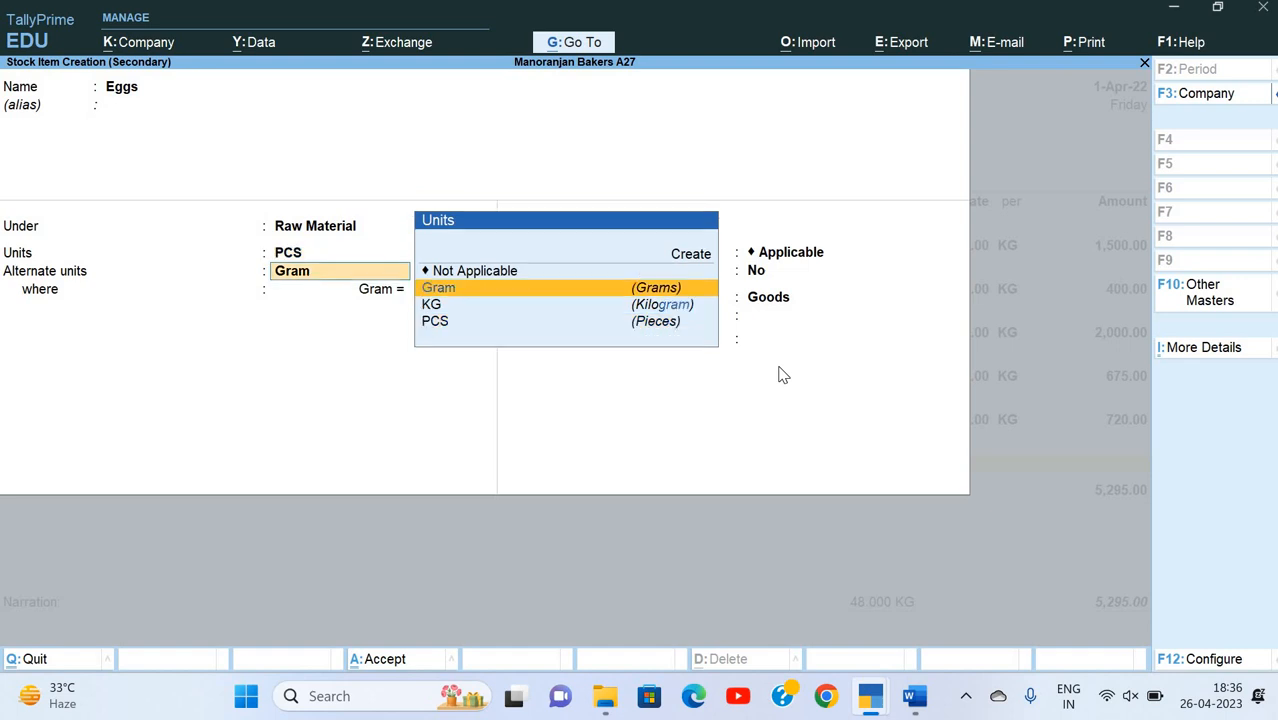
key("Up")
key("Return")
Step: Keep GST Applicable for Eggs, set Set/Alter GST Details to Yes and check the Eggs line's HSN/SAC on the invoice
key("Return")
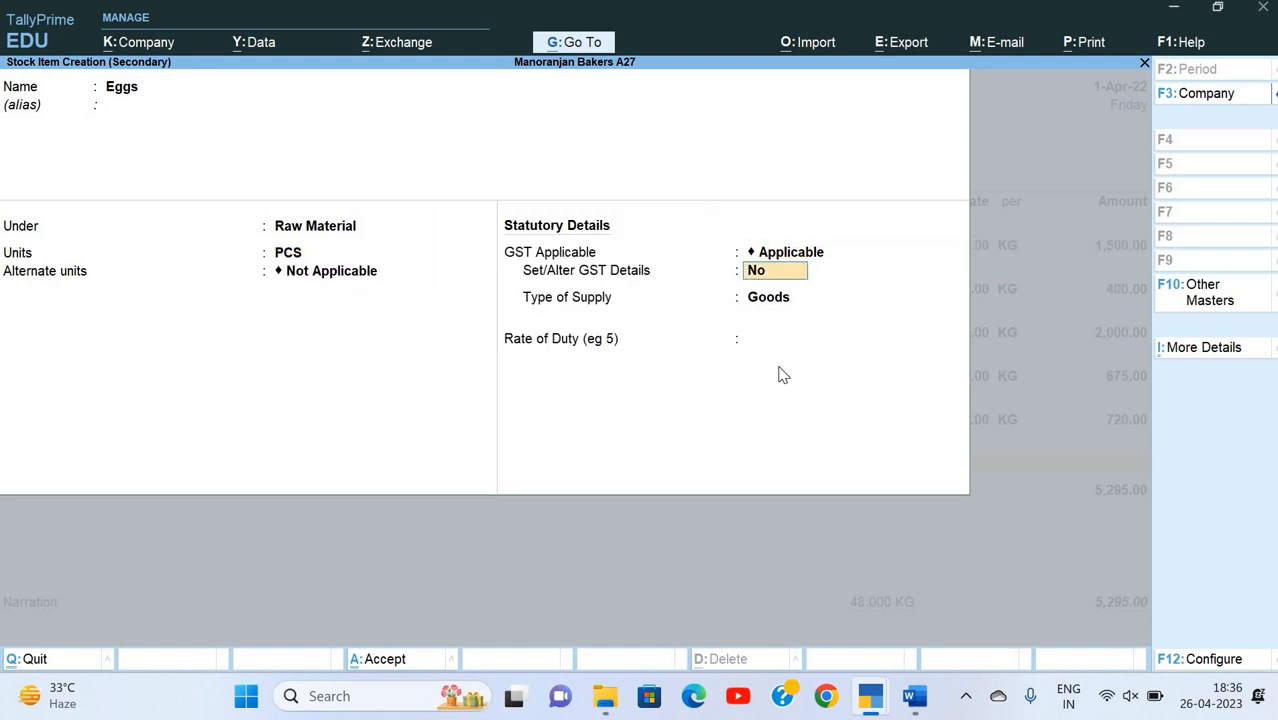
key("y")
key("Return")
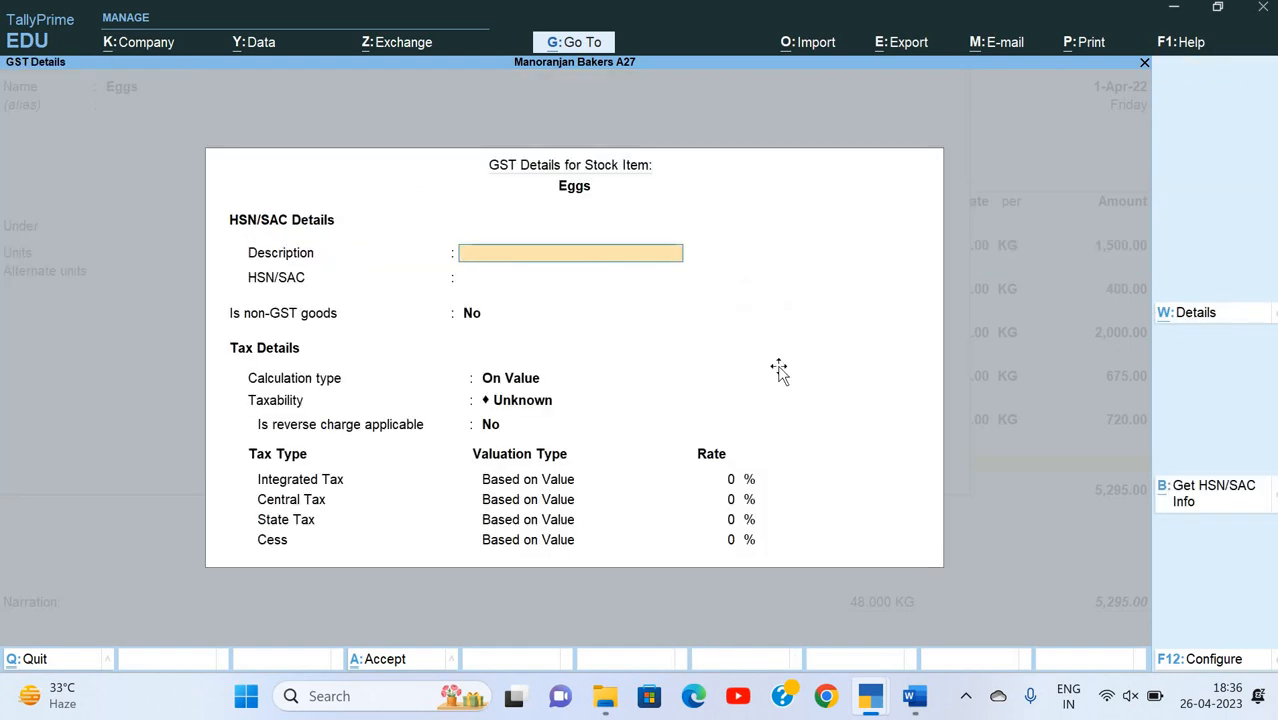
key("alt+Tab")
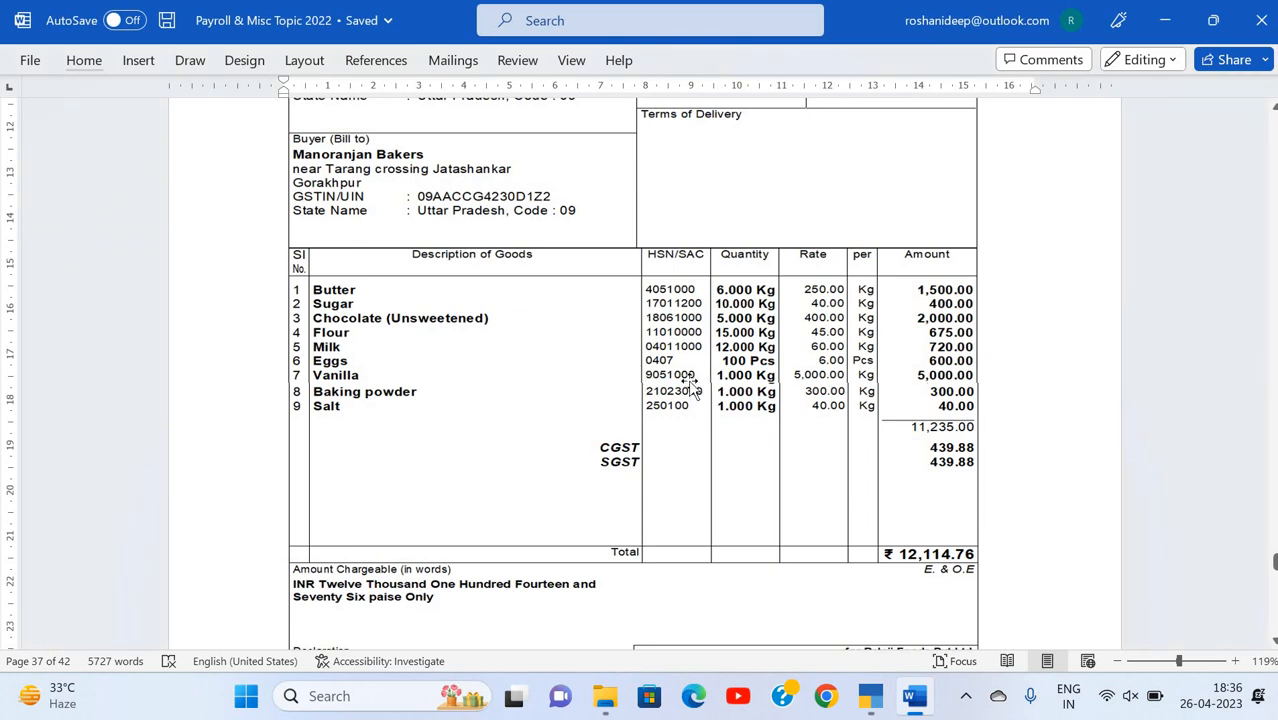
key("alt+Tab")
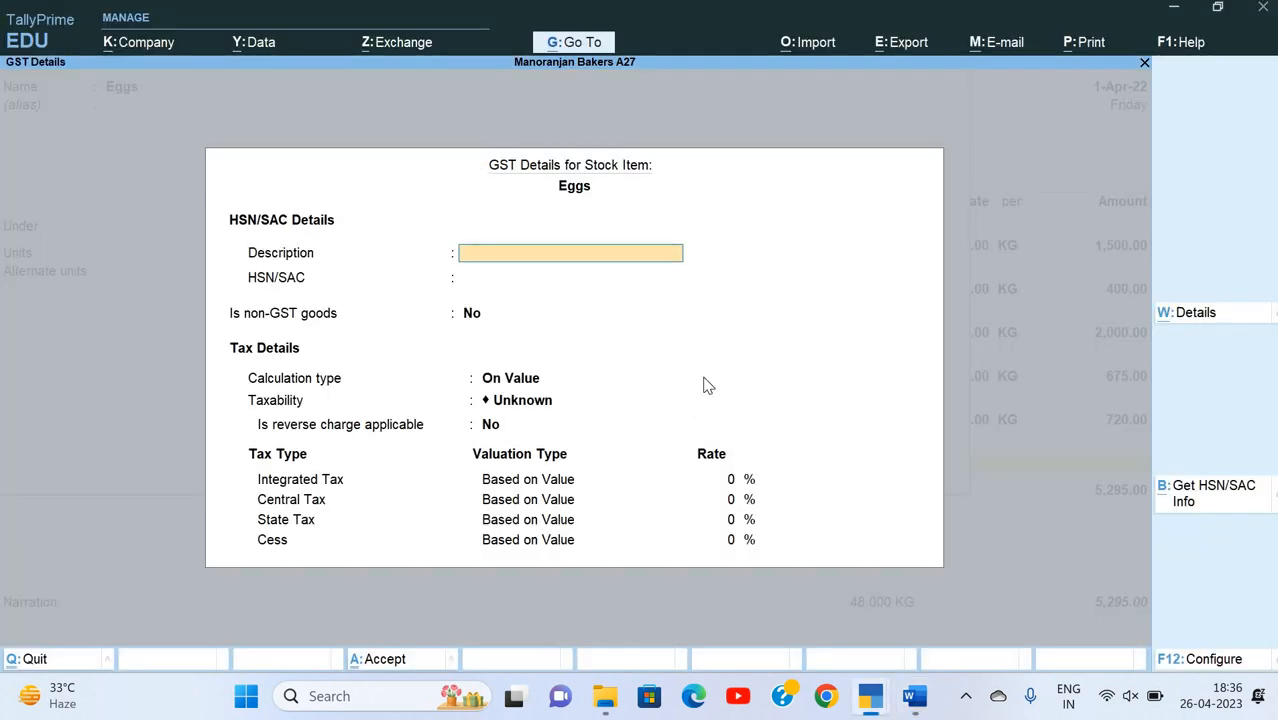
Step: Enter Eggs as the GST description with HSN/SAC 0407, keeping Is non-GST goods at No
type("Eggs")
key("Return")
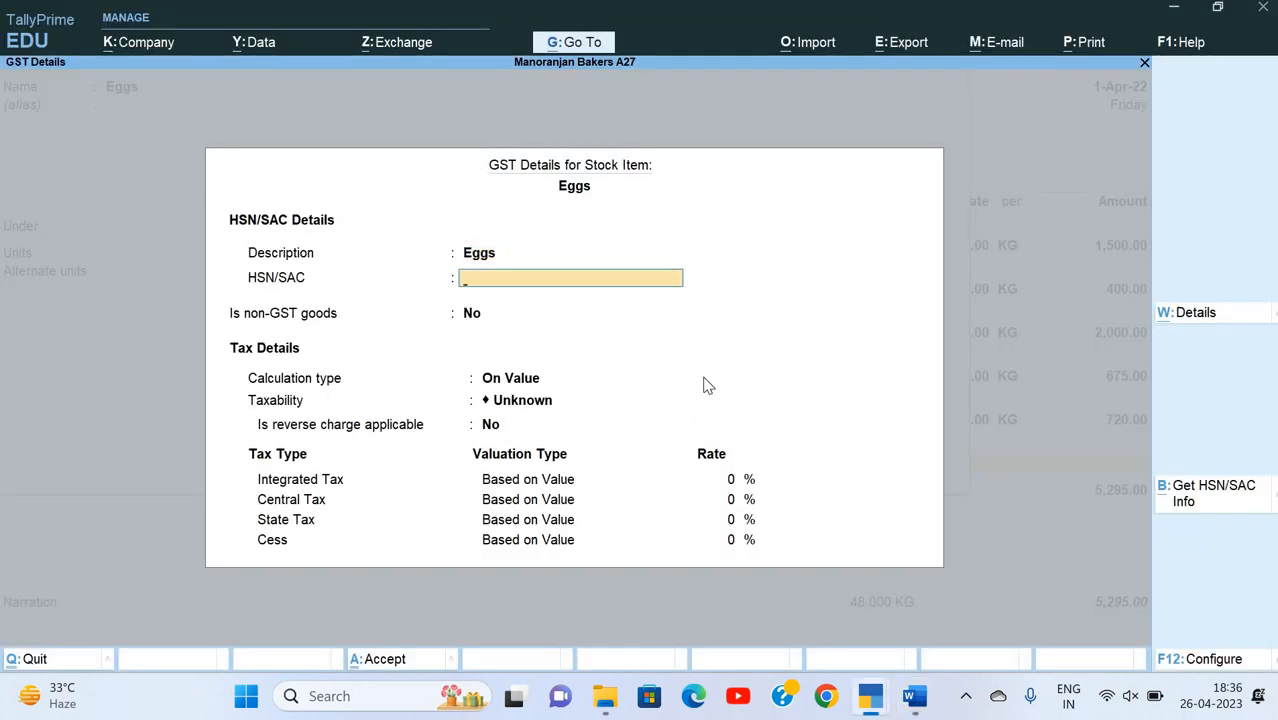
type("0407")
key("Return")
key("Return")
key("Return")
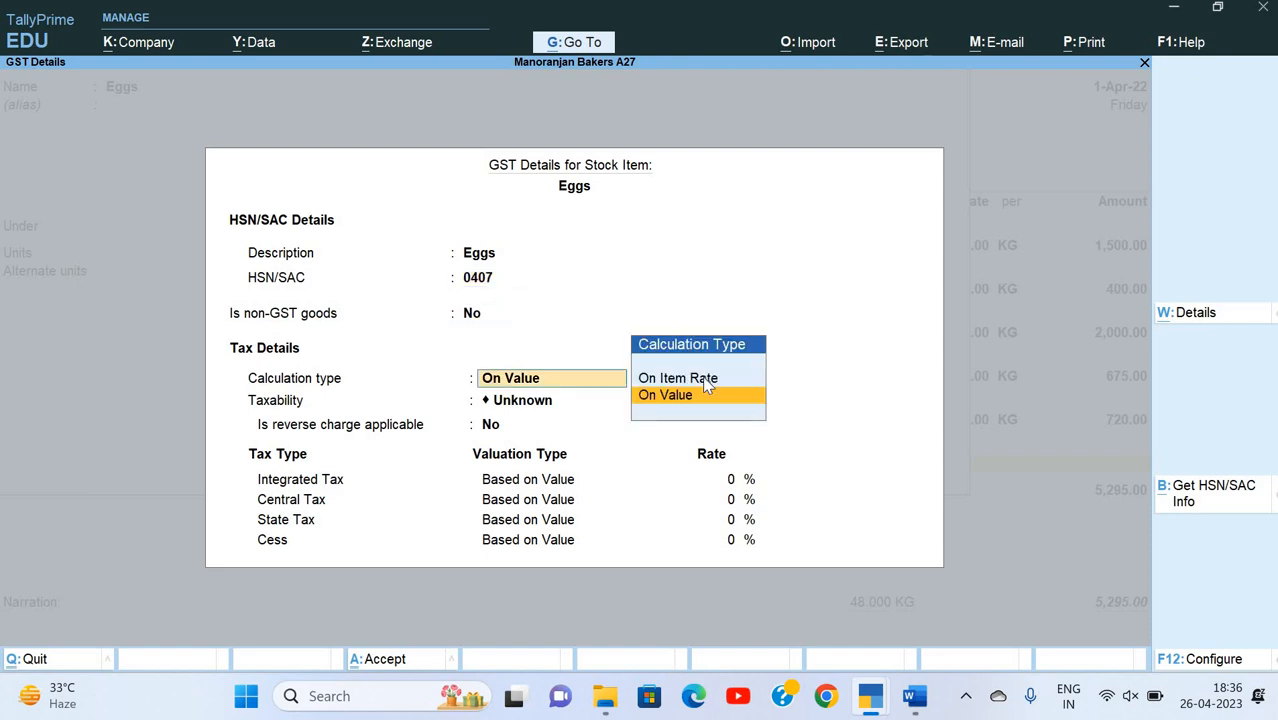
Step: Keep the Eggs calculation type On Value, set the taxability to Nil Rated and close the GST details
key("Down")
key("Down")
key("Down")
key("Up")
key("Up")
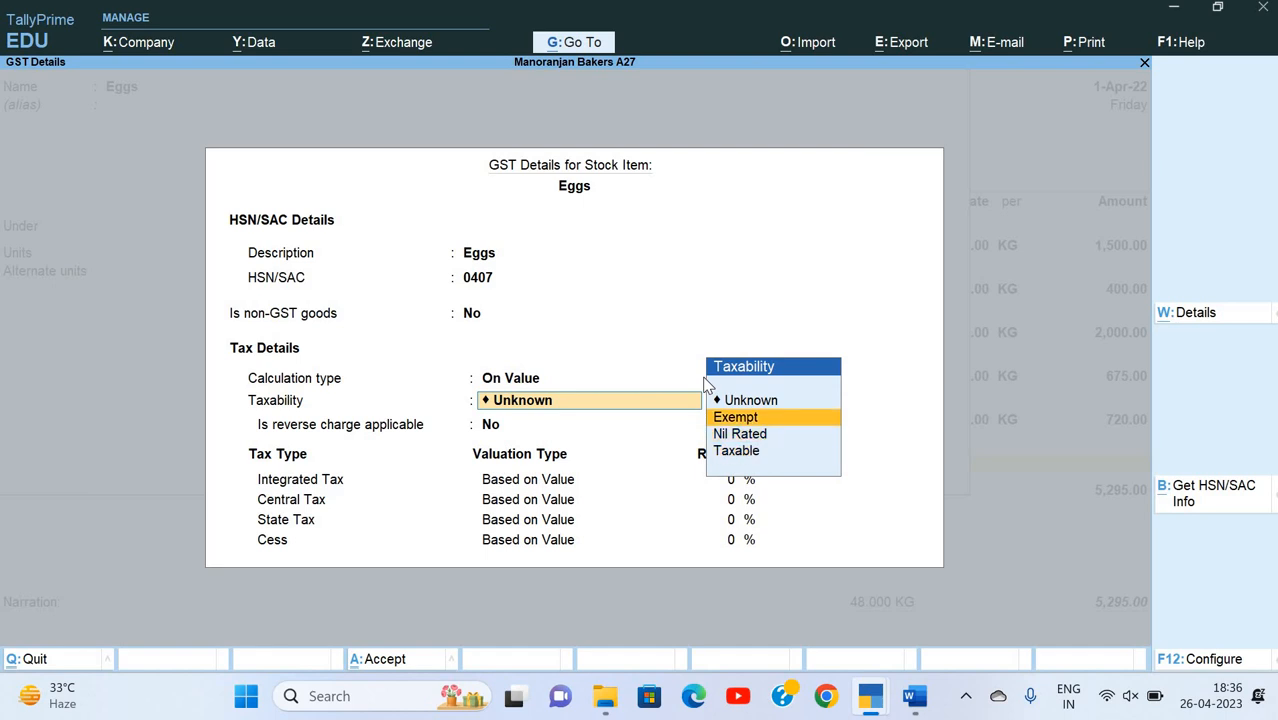
key("Down")
key("Return")
key("Return")
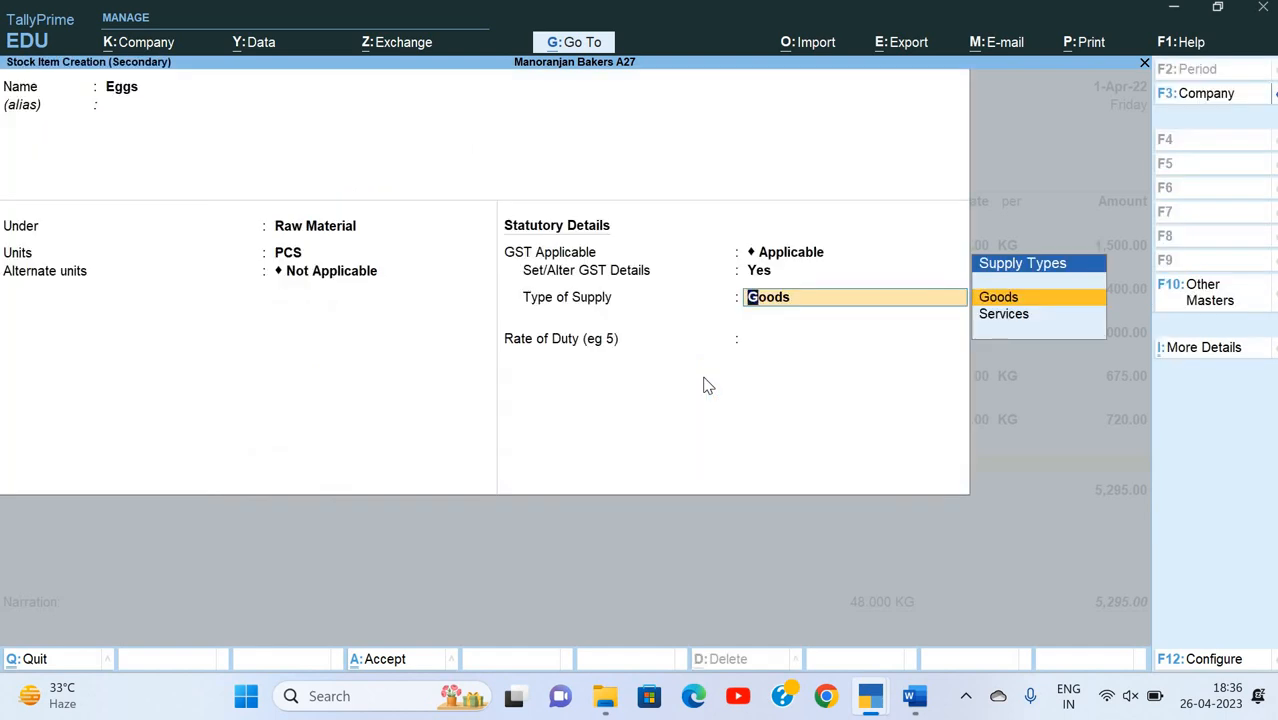
Step: Keep Goods as the Eggs type of supply and save the stock item into the purchase voucher
key("Return")
key("Return")
key("Escape")
key("BackSpace")
key("Return")
Step: Allocate 100 PCS of Eggs to the Tarang Crossing godown at a rate of 6 per PCS
key("Return")
key("Return")
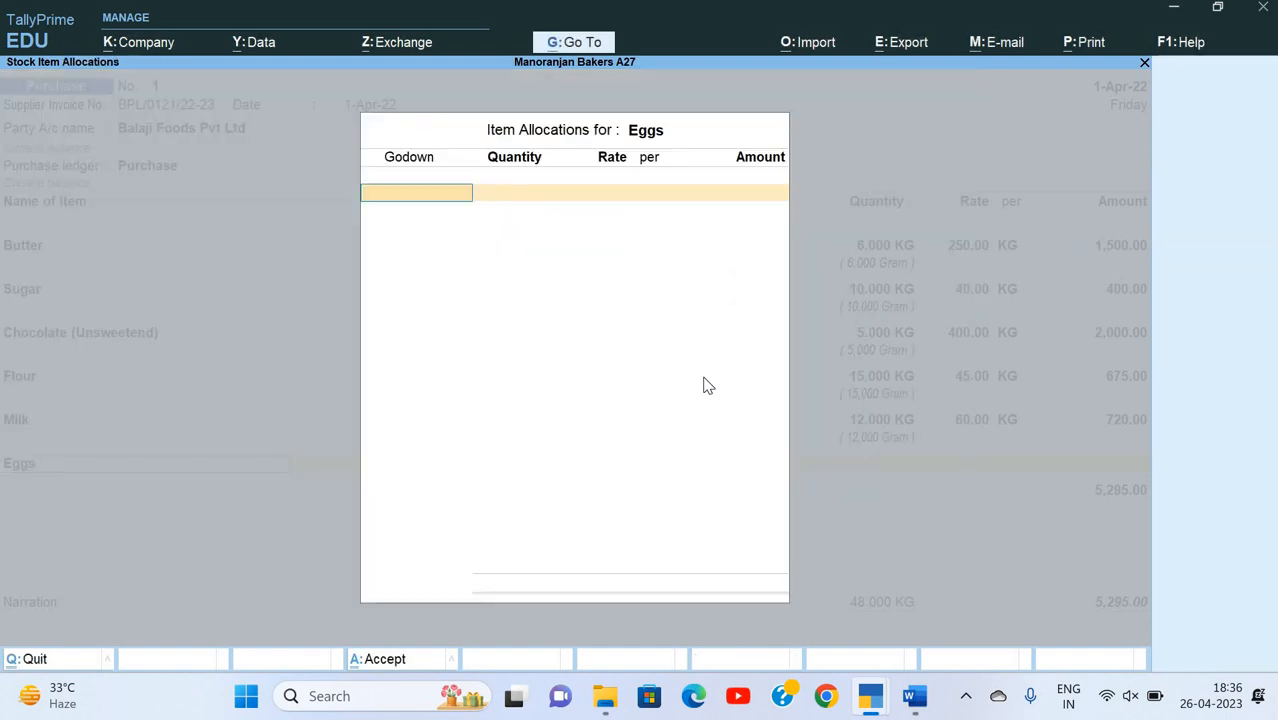
key("Down")
key("Return")
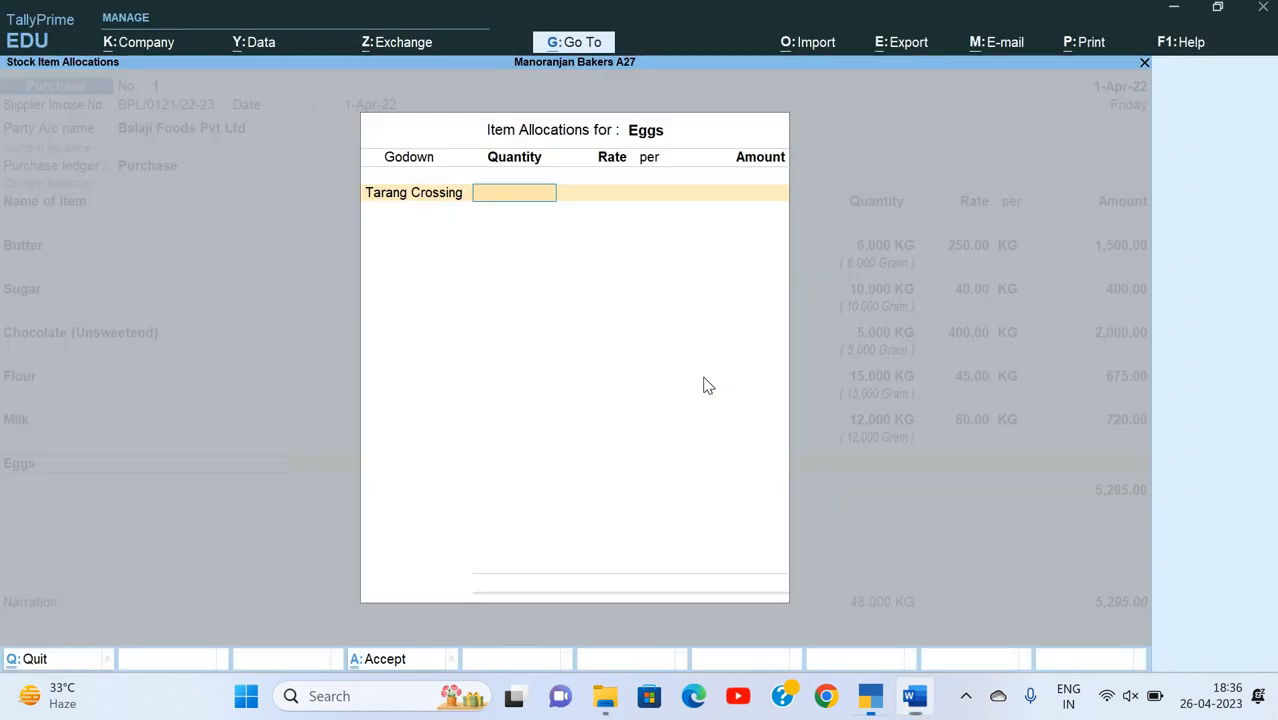
type("100")
key("Return")
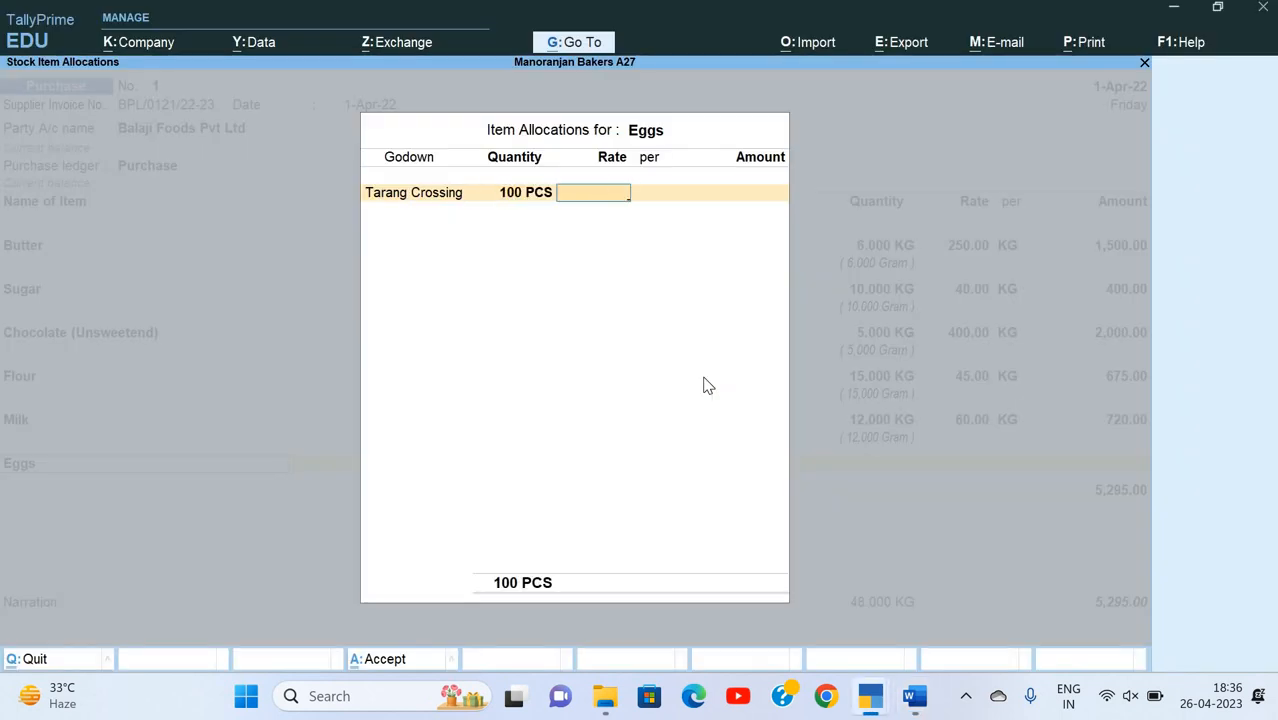
type("6")
key("Return")
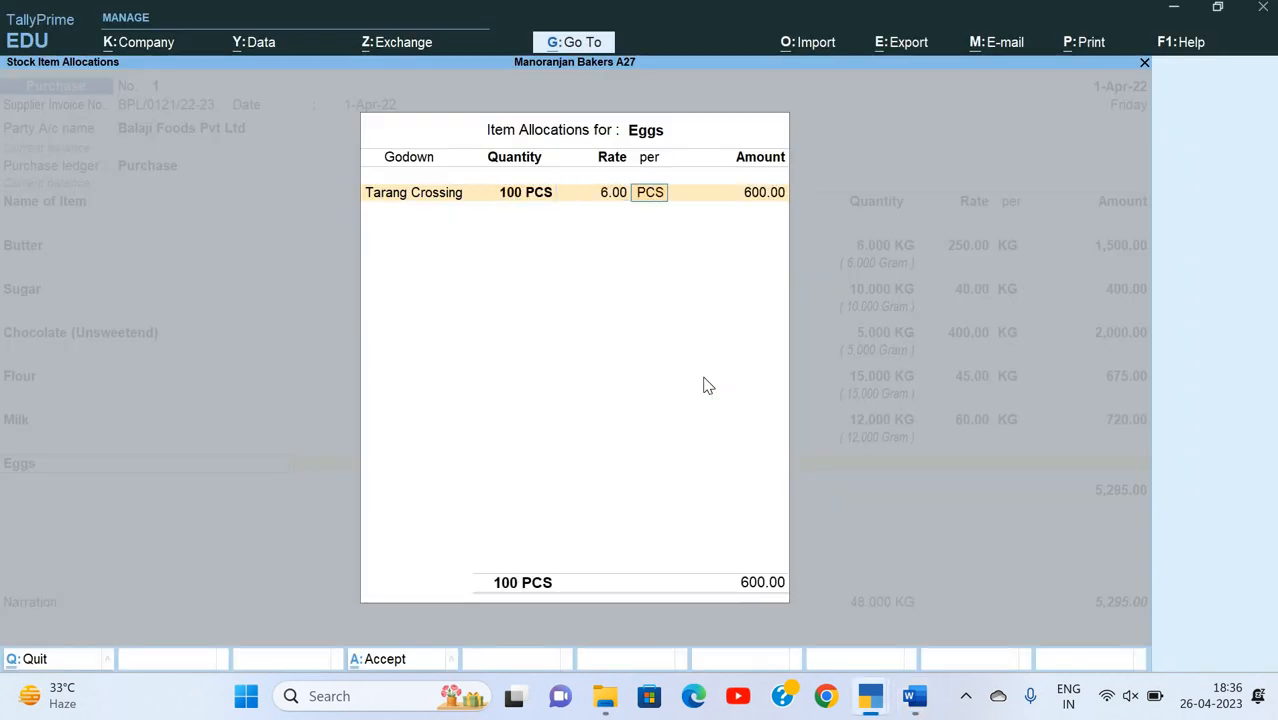
key("Return")
key("Return")
Step: Check the goods line after Eggs on the Word invoice and start a new stock item named Vanila
key("Return")
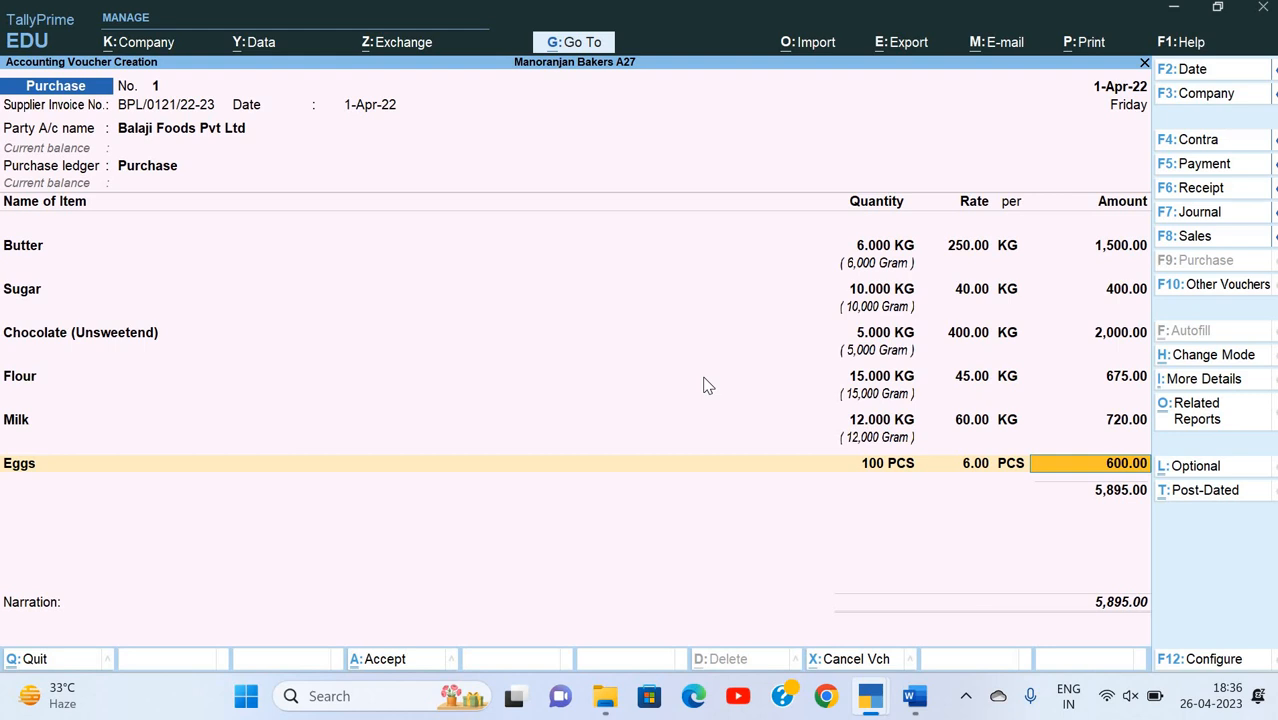
key("Return")
key("alt+c")
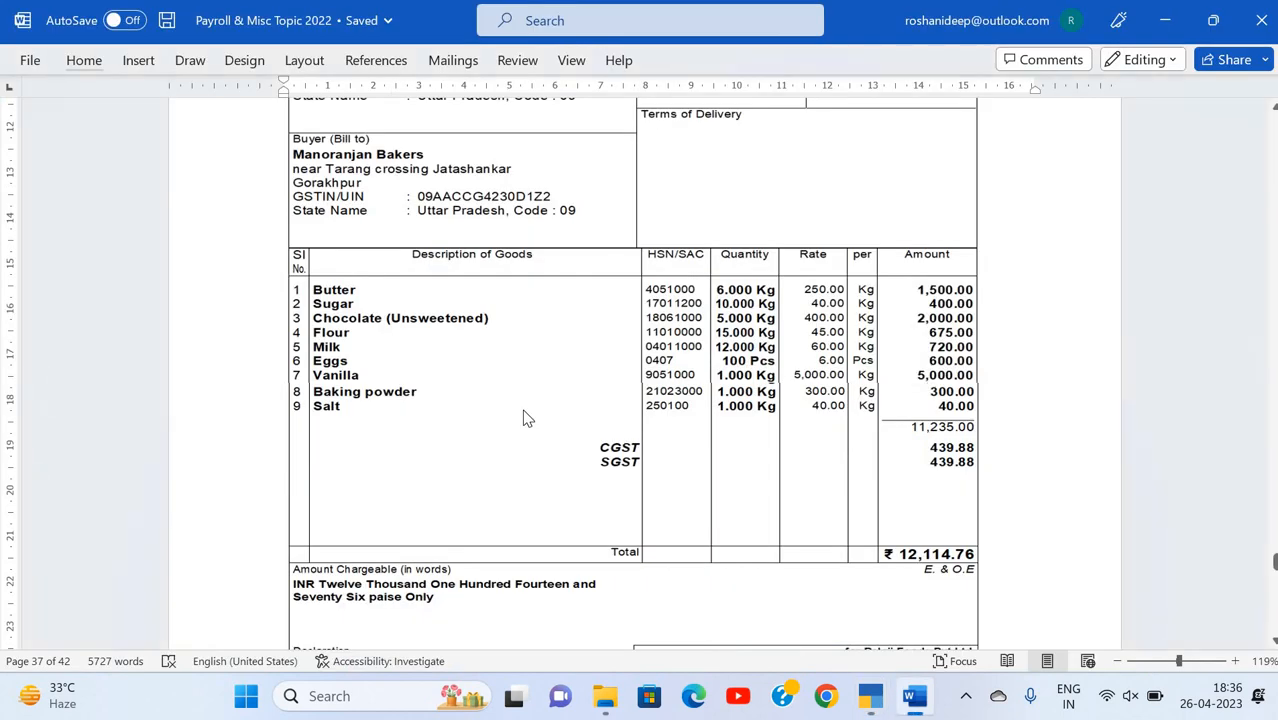
key("alt+Tab")
type("Vanil")
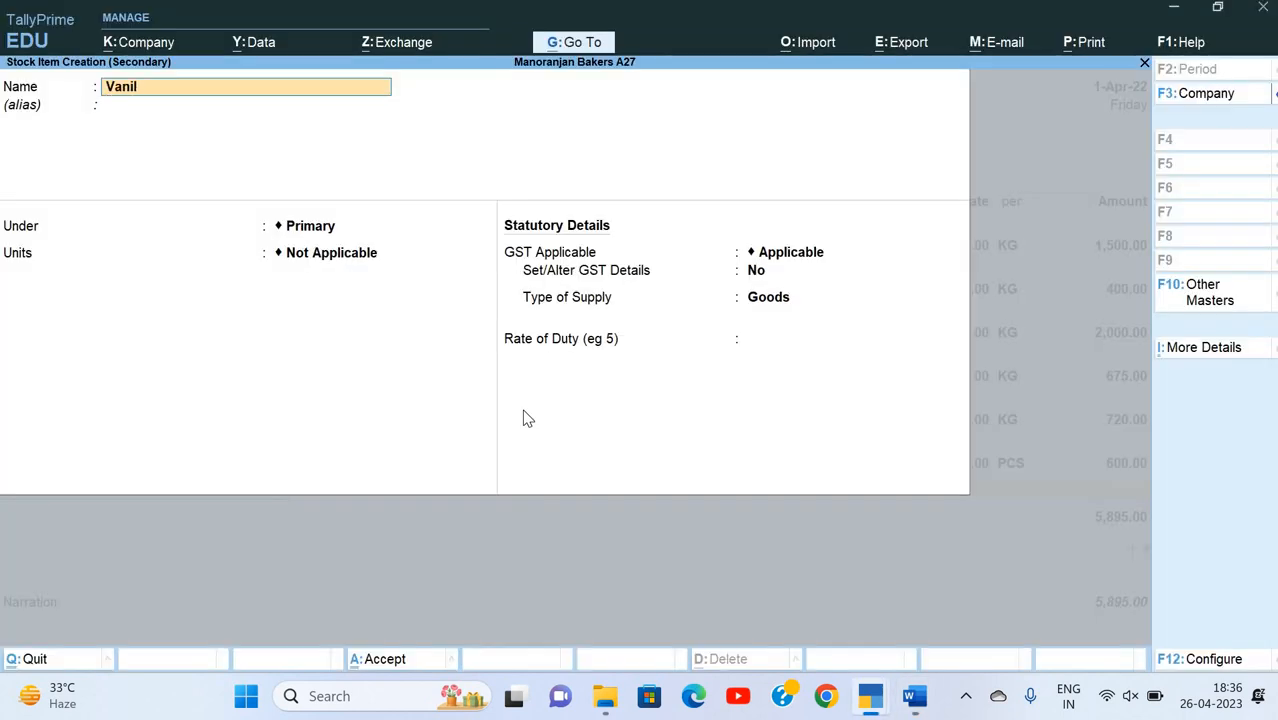
type("a")
key("Return")
Step: Place Vanila under the Raw Material group and set its units to KG
key("Return")
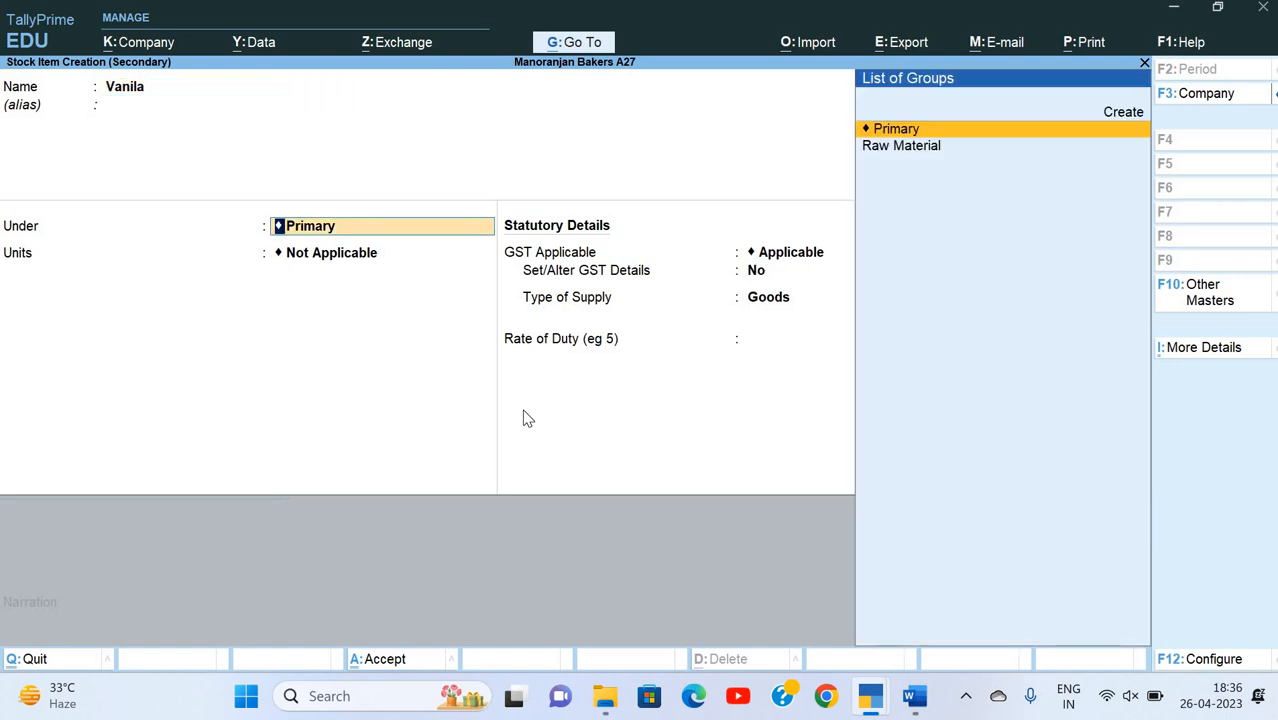
key("Down")
key("Return")
key("Up")
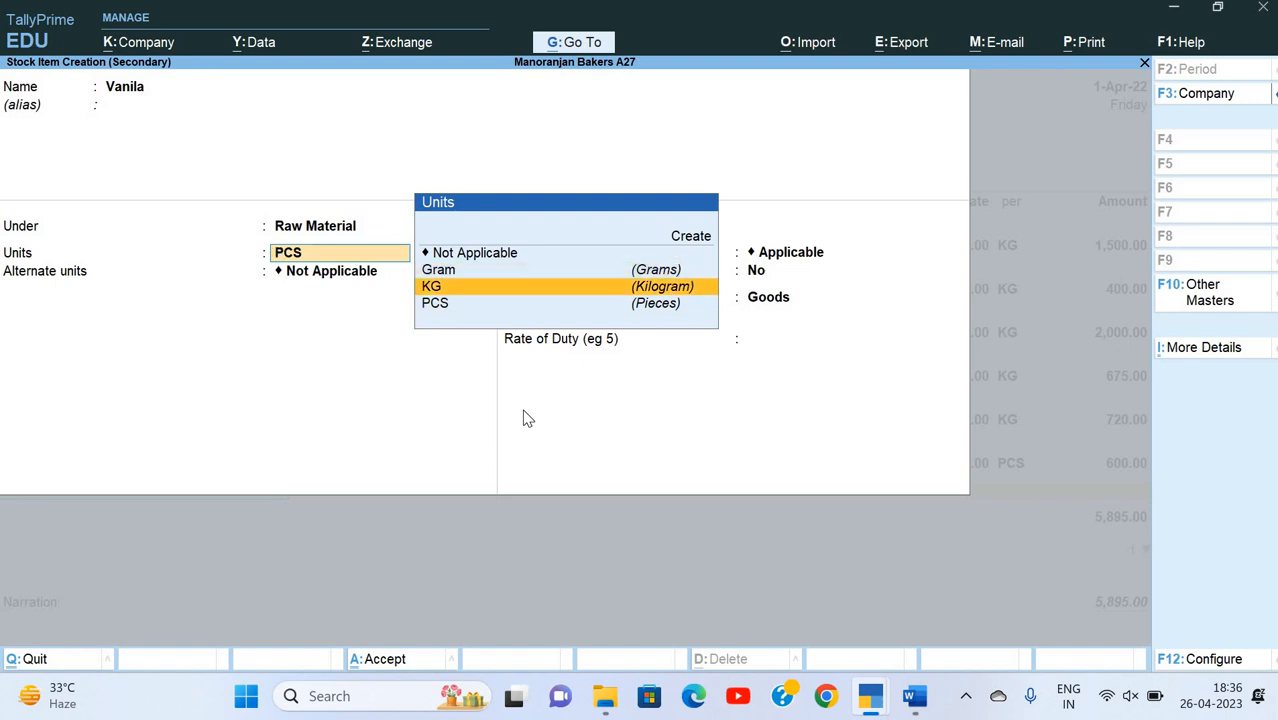
key("Return")
Step: Set Vanila's alternate unit to Gram with the conversion 1000 Gram = 1 KG
key("Down")
key("Down")
key("Up")
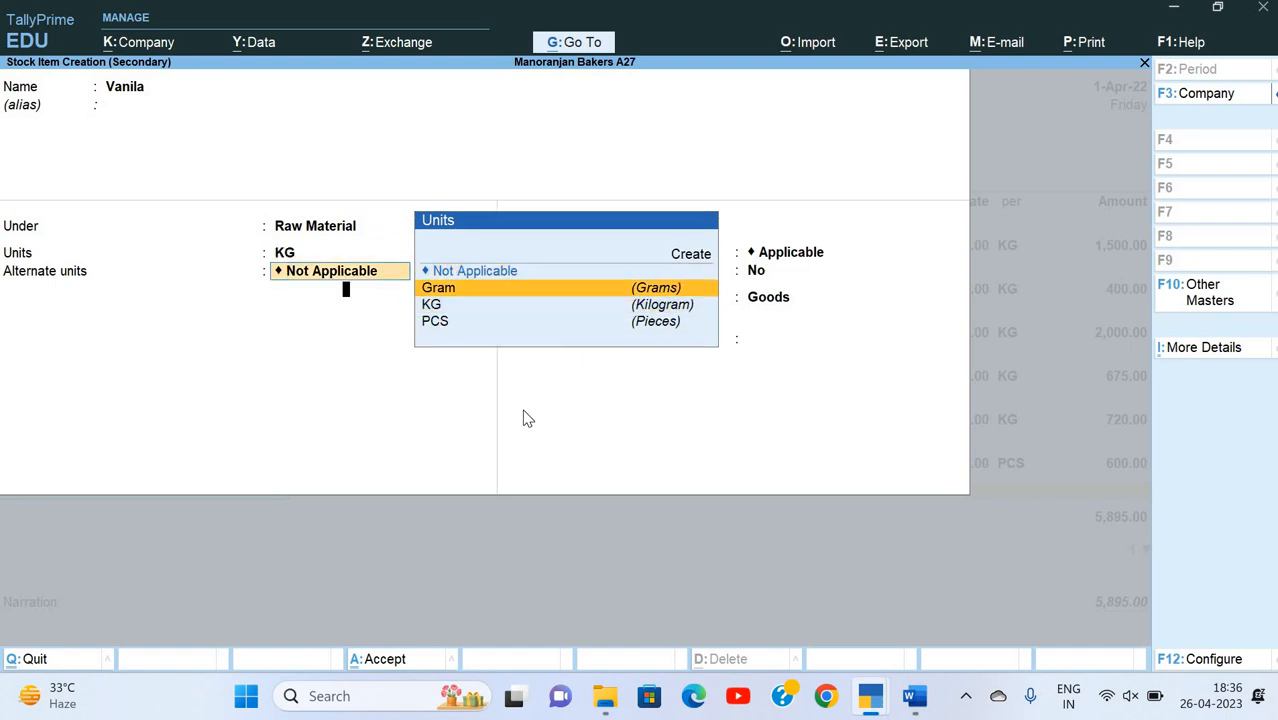
key("Return")
type("1000")
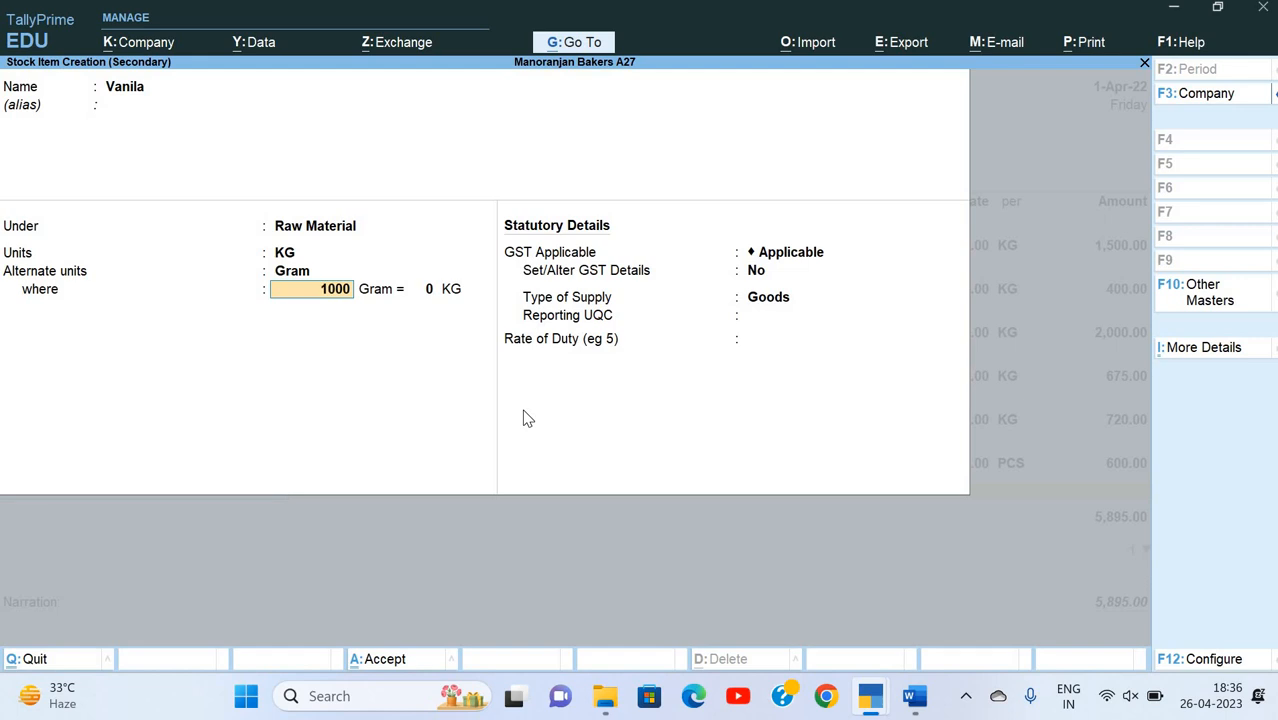
key("Return")
type("1")
key("Return")
Step: Set Set/Alter GST Details to Yes for Vanila, entering the description Vanila and HSN/SAC 9051000
key("Return")
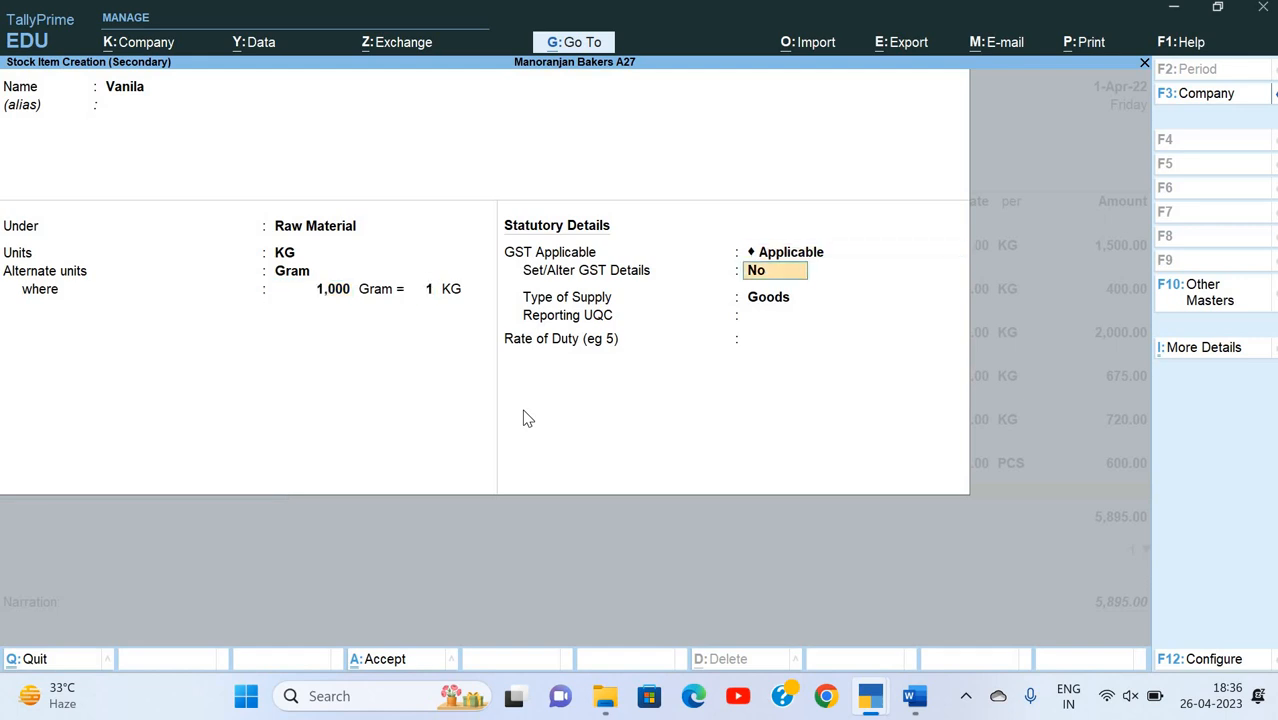
type("y")
key("Return")
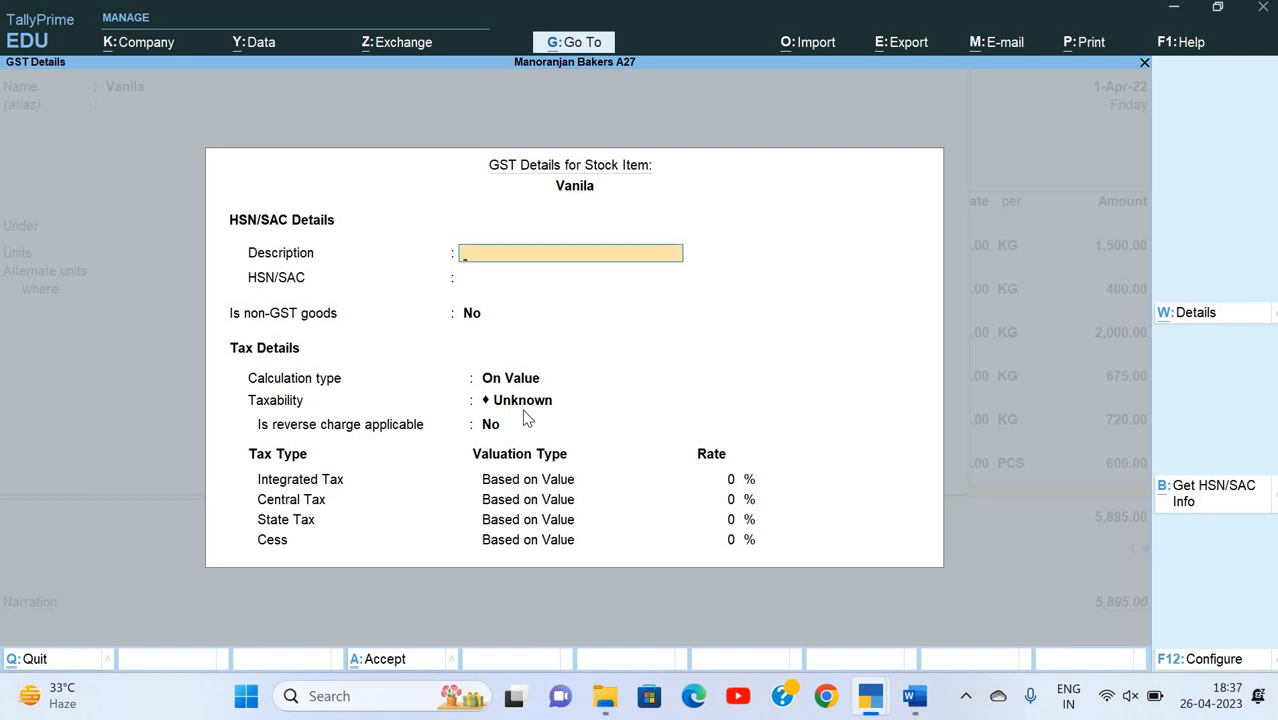
type("Vanila")
key("Return")
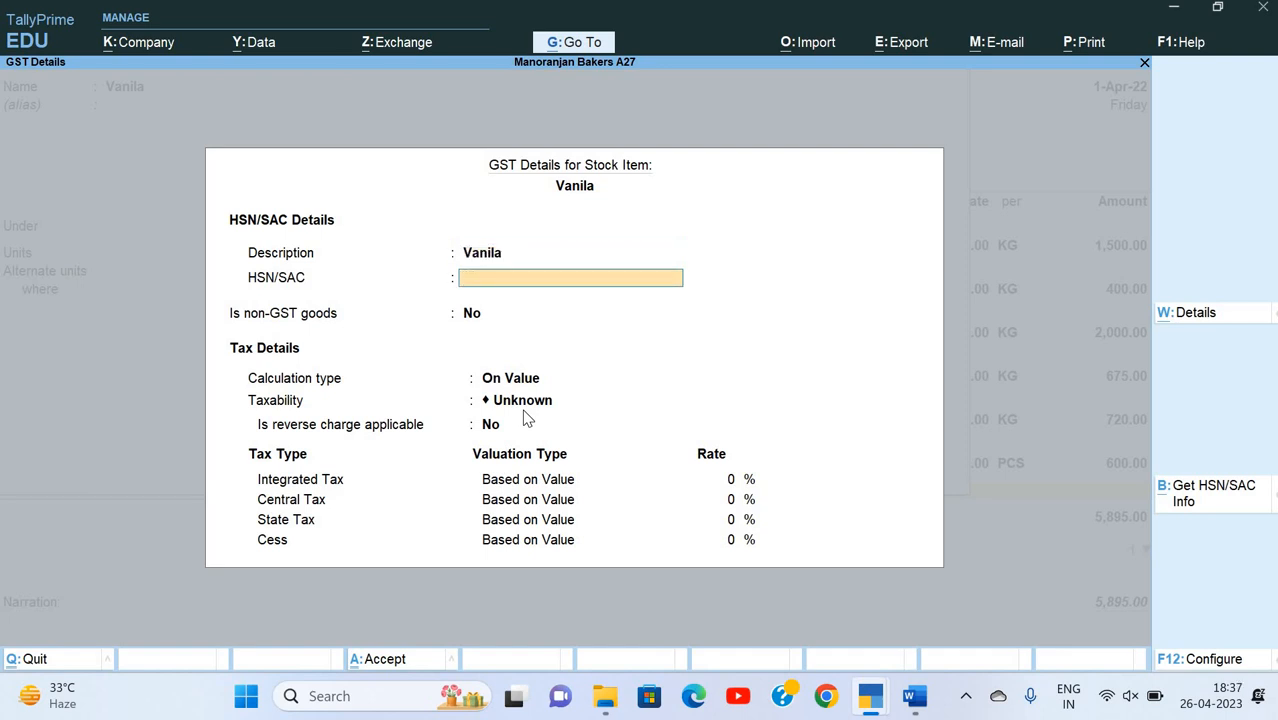
type("9051000")
key("Return")
key("Return")
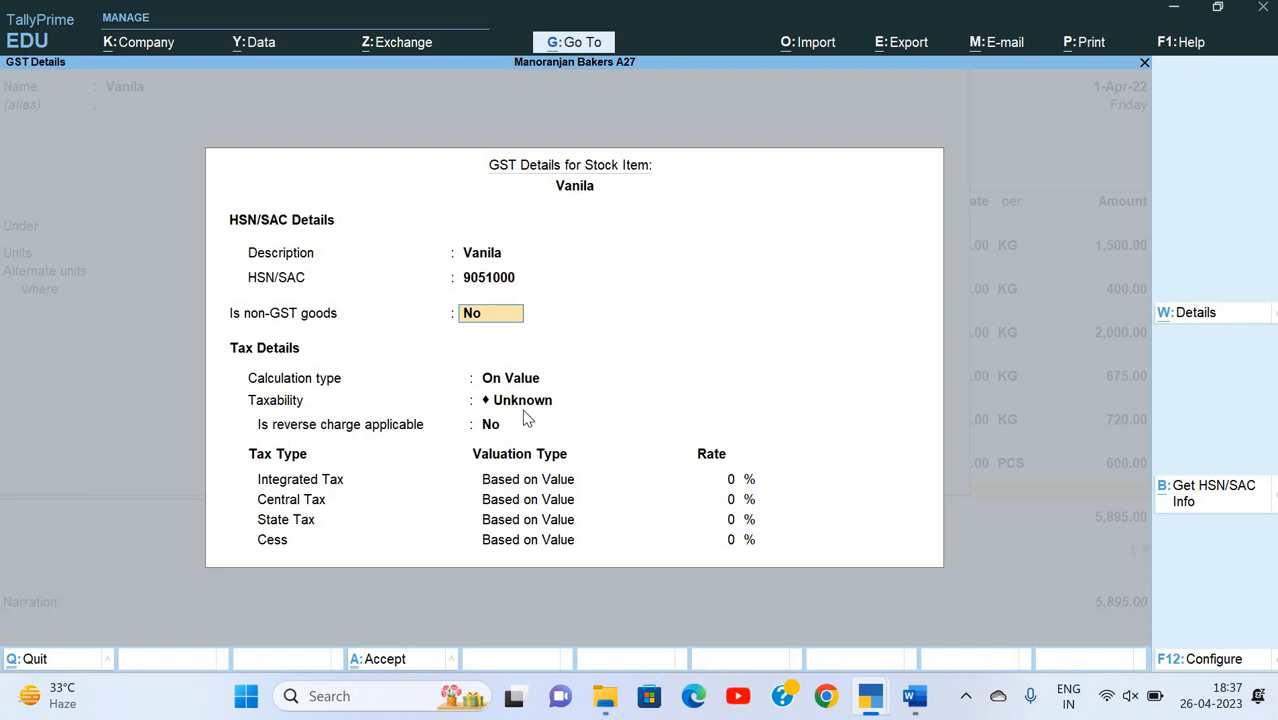
Step: Set Vanila's taxability to Taxable, keeping the calculation type On Value and reverse charge at No
key("Return")
key("Down")
key("Down")
key("Down")
key("Return")
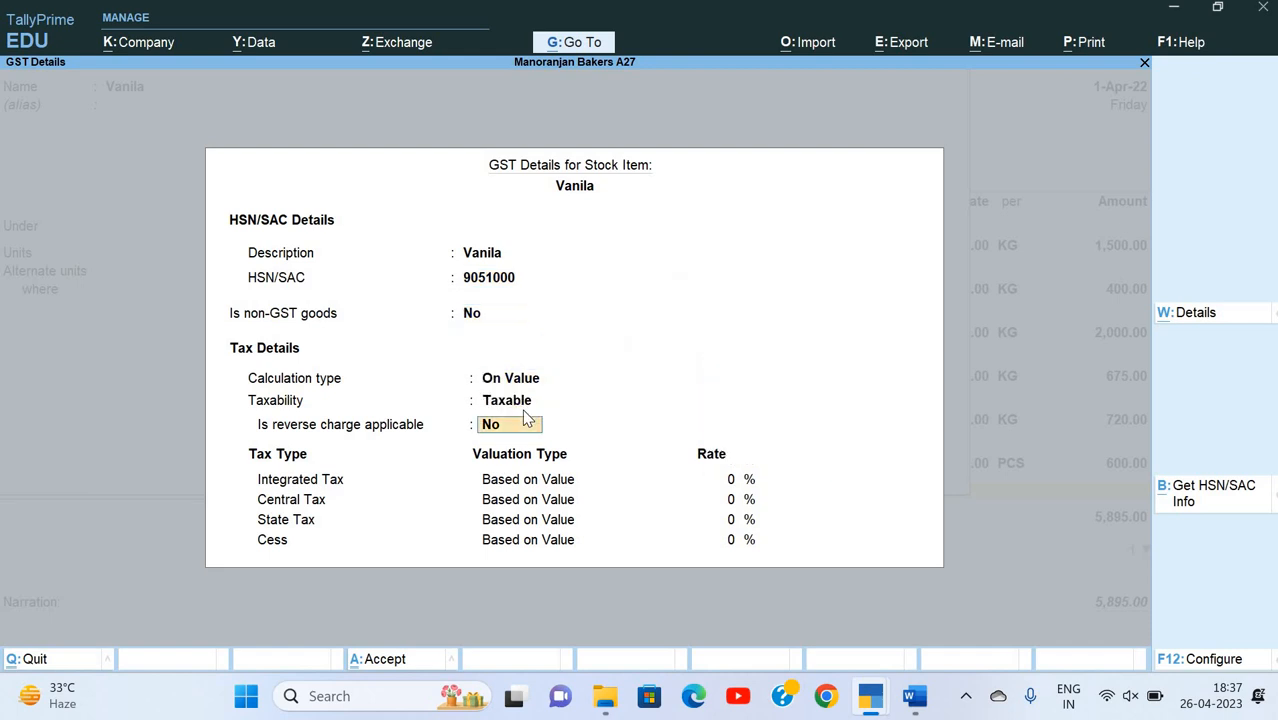
key("Return")
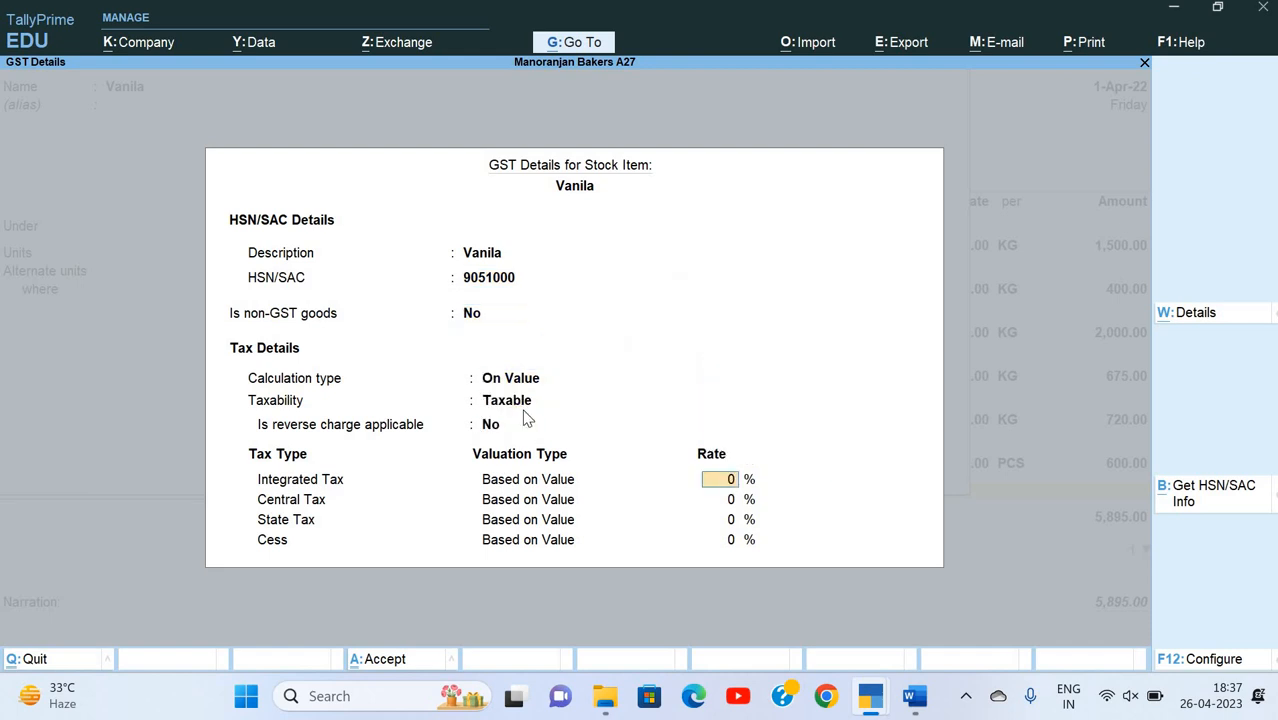
Step: Set Vanila's Integrated Tax rate to 5% and accept the remaining GST details
type("5")
key("Return")
key("Return")
key("Return")
Step: Keep Vanila as Goods, set its Reporting UQC to KGS-KILOGRAMS and save the stock item
key("Return")
key("Return")
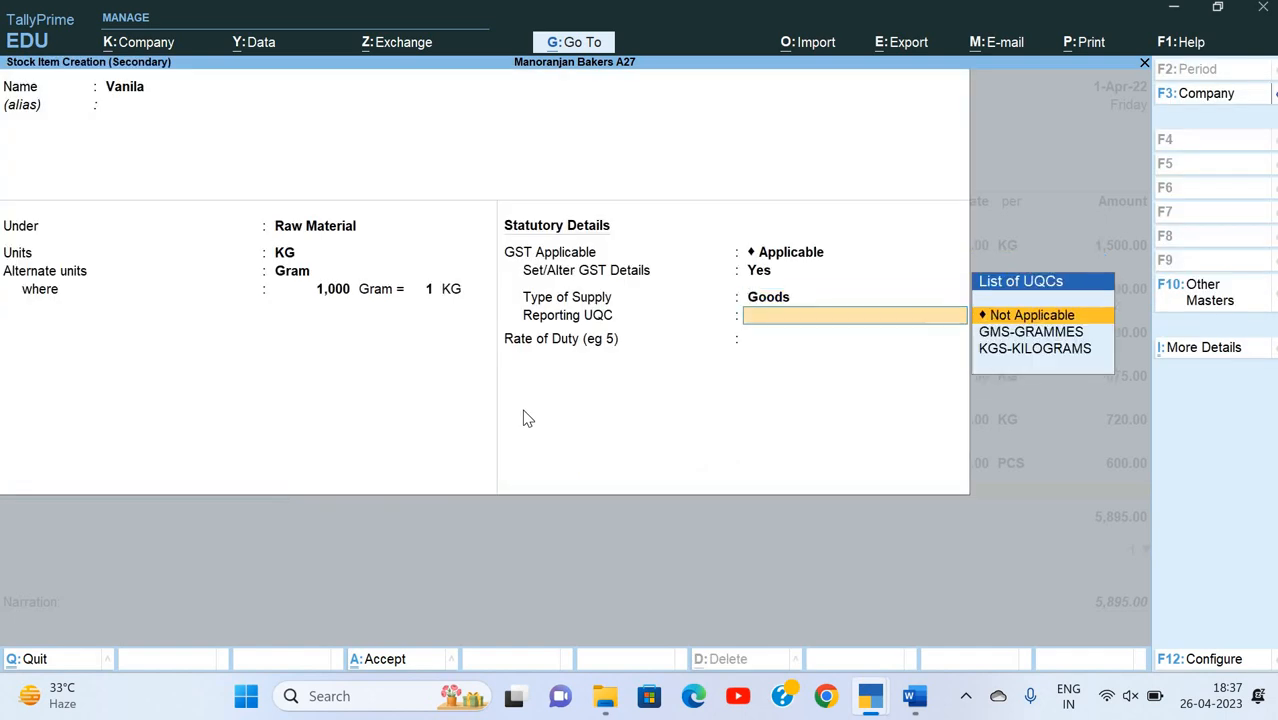
key("Down")
key("Down")
key("Return")
Step: Allocate 1 KG of Vanila to the Tarang Crossing godown at a rate of 5000 per KG
key("Return")
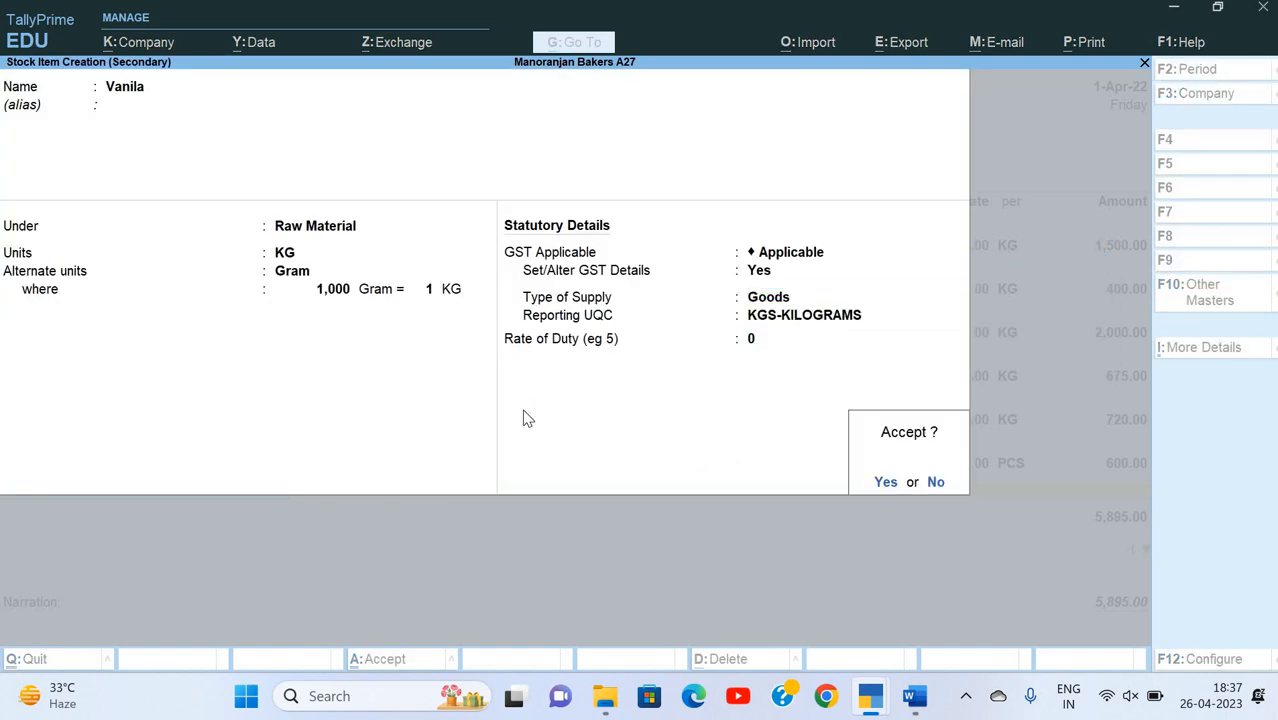
key("Return")
key("Down")
key("Return")
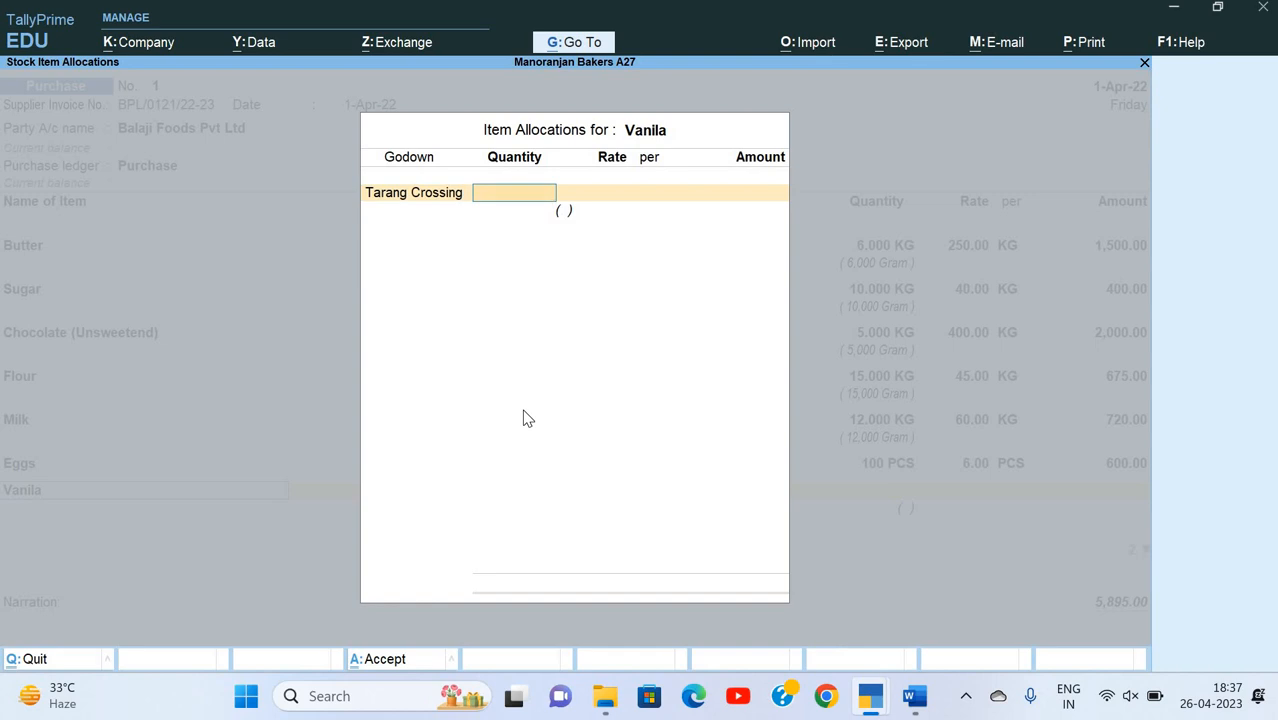
type("1")
key("Return")
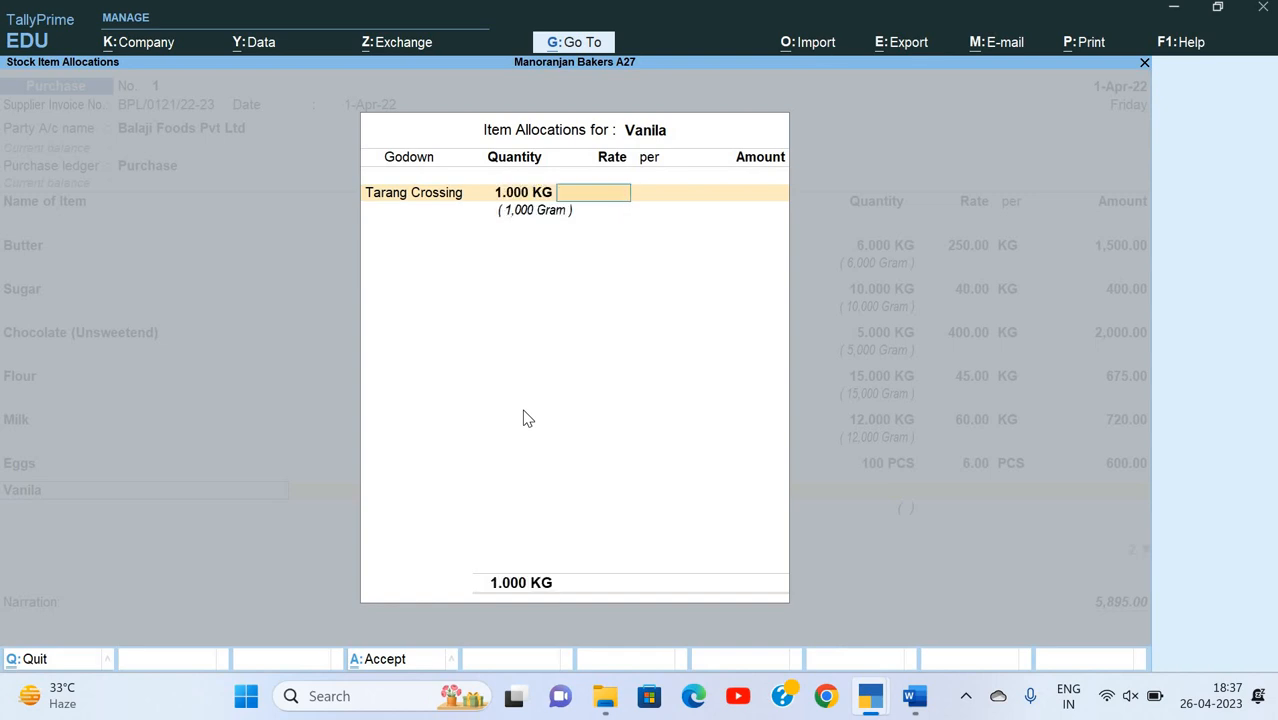
type("5000")
key("Return")
key("Return")
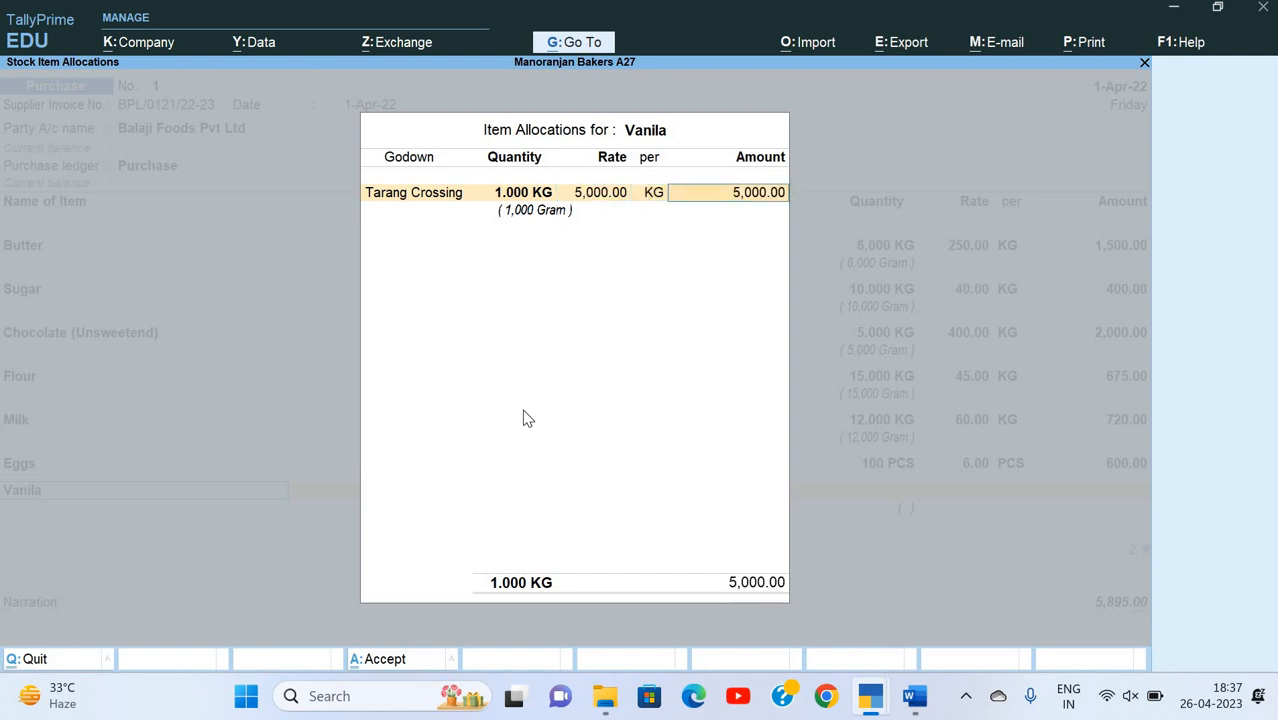
key("Return")
key("Return")
key("Return")
Step: Start a new stock item named Baking Powder from the purchase voucher
key("alt+c")
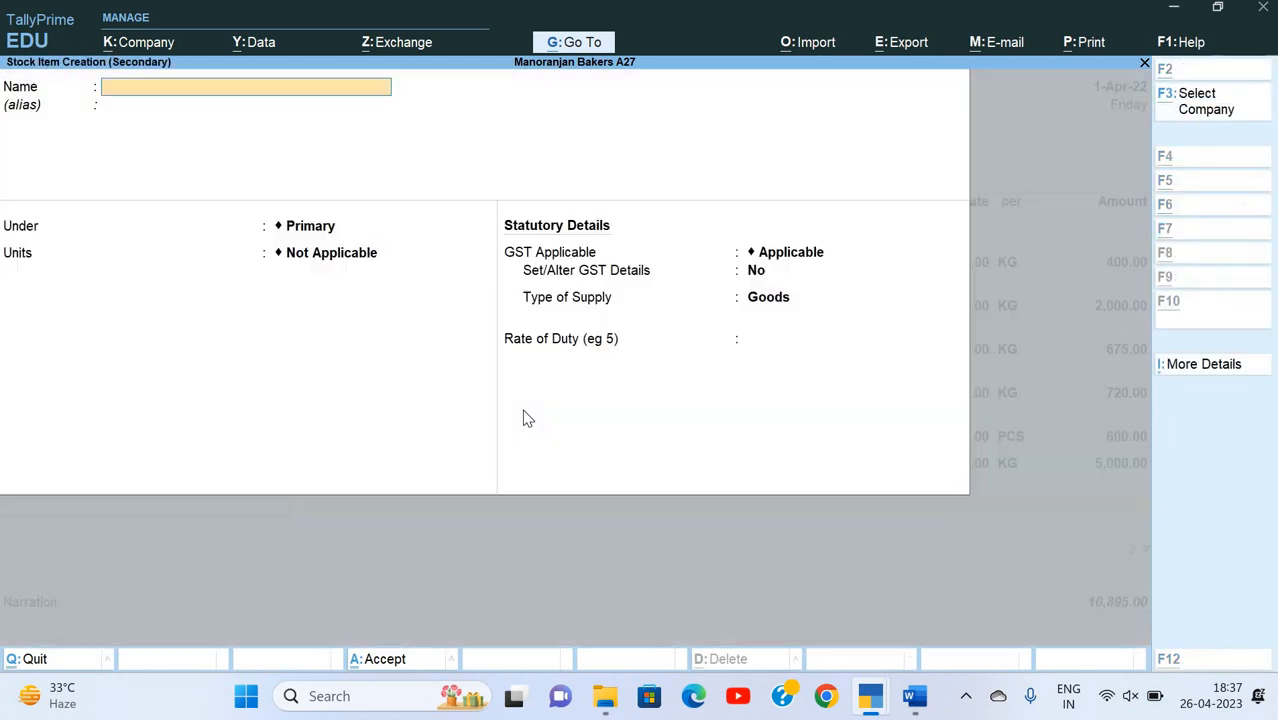
type("Baking")
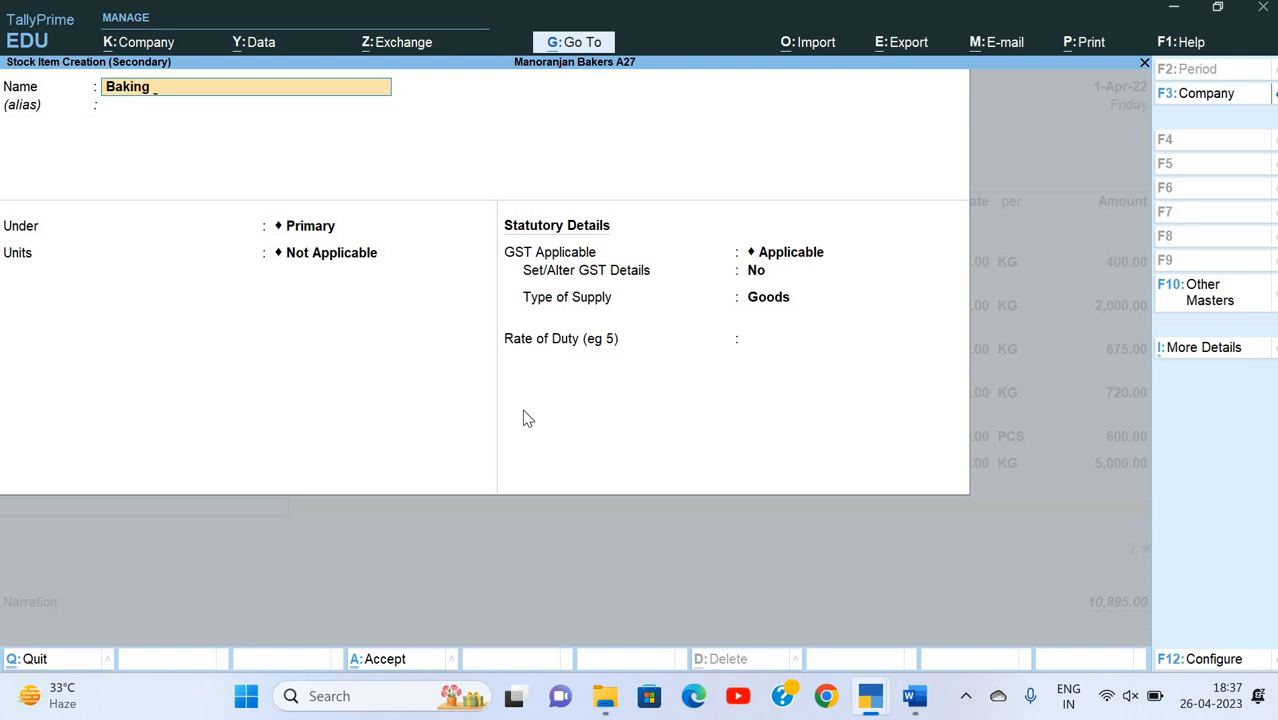
type(" Powe")
type("der")
key("Return")
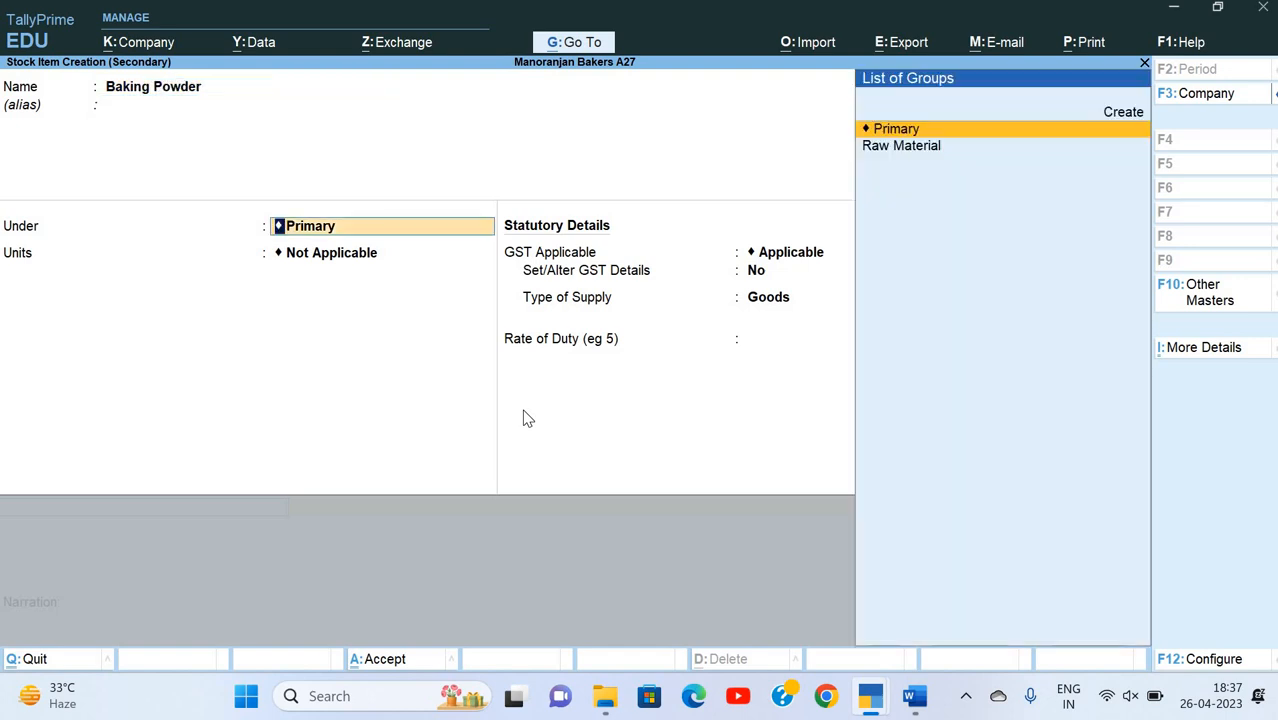
Step: Place Baking Powder under Raw Material with KG as its unit and Gram as alternate, where 1,000 Gram = 1 KG
key("Down")
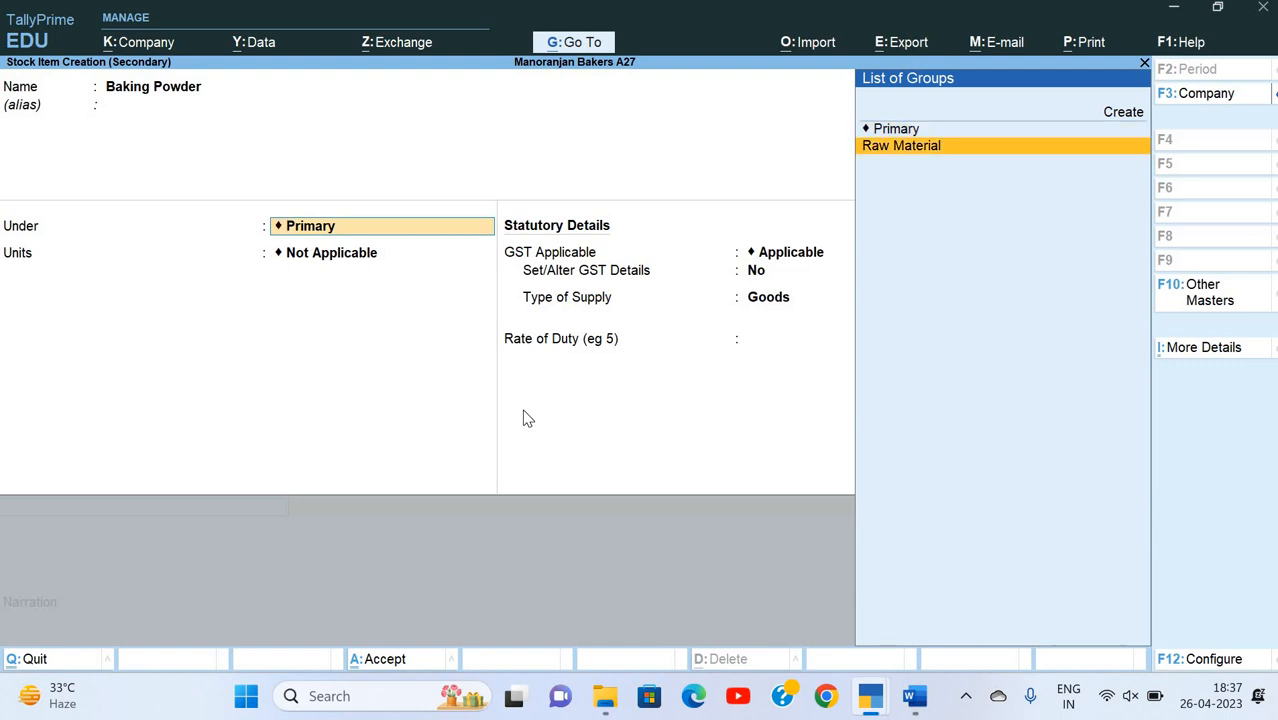
key("Return")
key("Return")
key("Return")
key("Return")
key("Return")
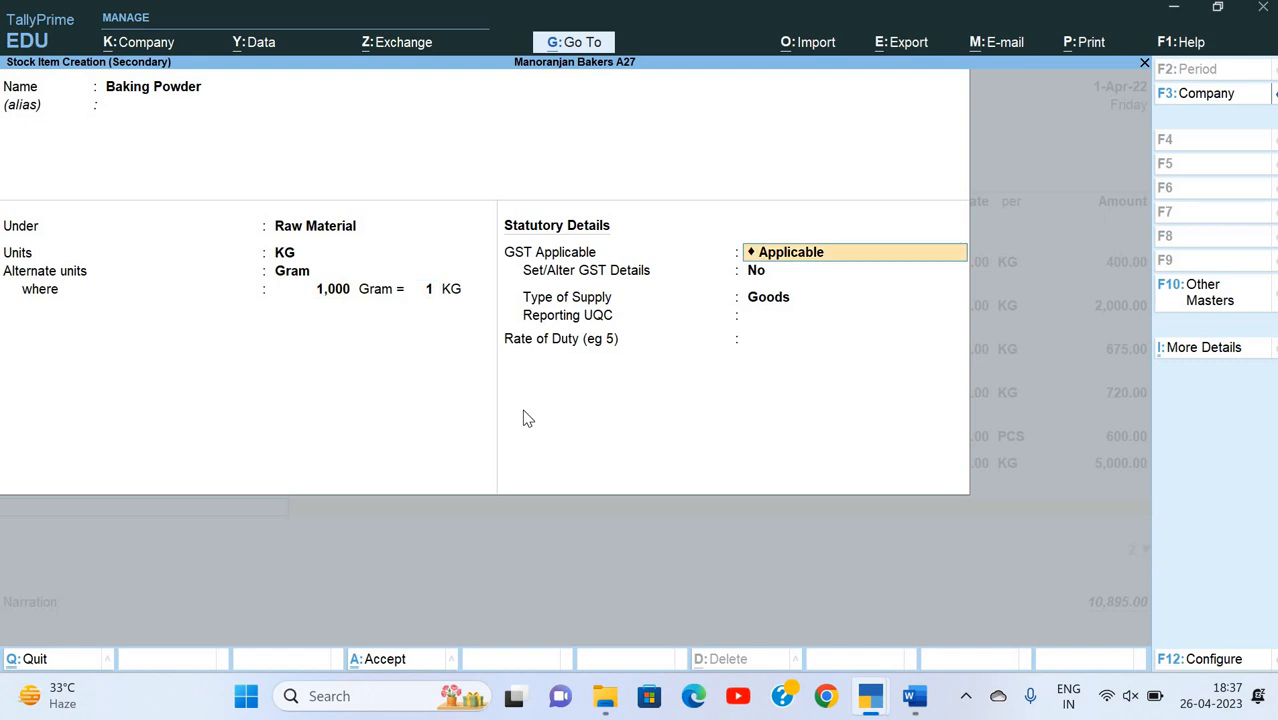
Step: Keep GST Applicable for Baking Powder, set Set/Alter GST Details to Yes and enter BP as the description
key("Return")
key("y")
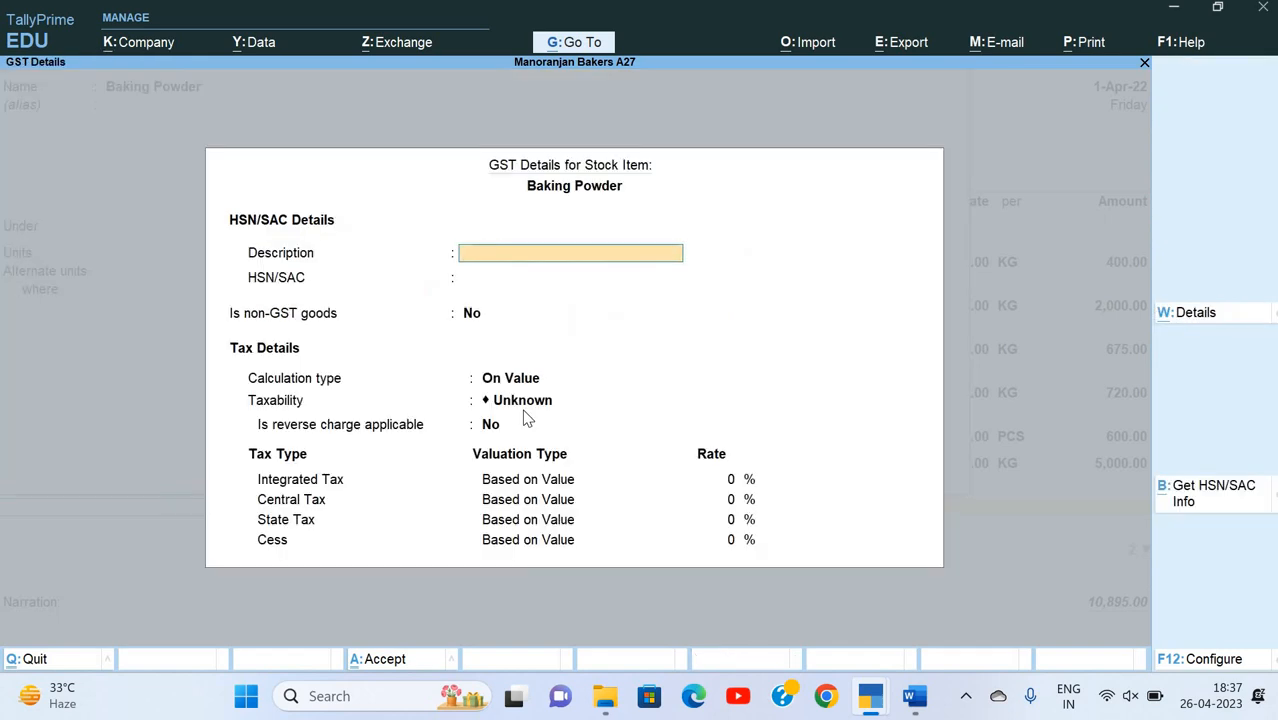
type("BP")
key("Return")
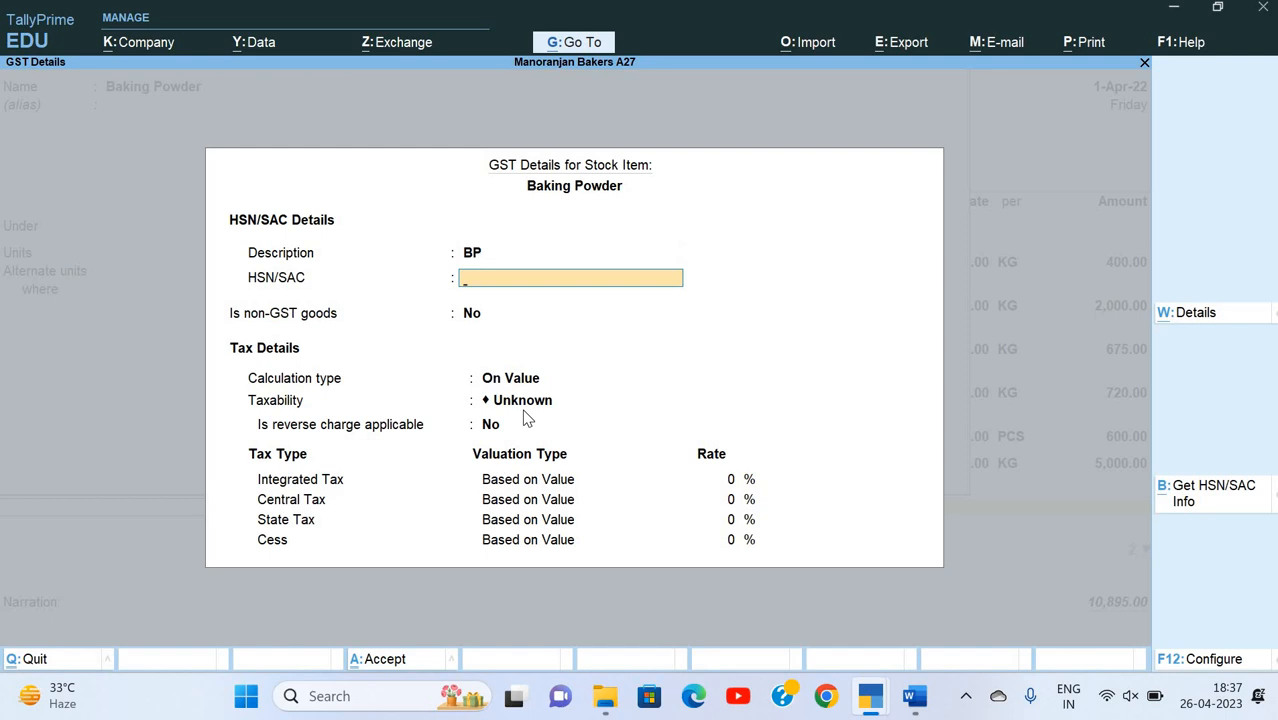
Step: Look up the Baking powder line on the invoice and enter HSN/SAC 21023000, keeping the calculation type On Value
key("alt+Tab")
key("alt+Tab")
type("21023000")
key("Return")
Step: Set Baking Powder's taxability to Taxable and keep reverse charge at No
key("Return")
key("Return")
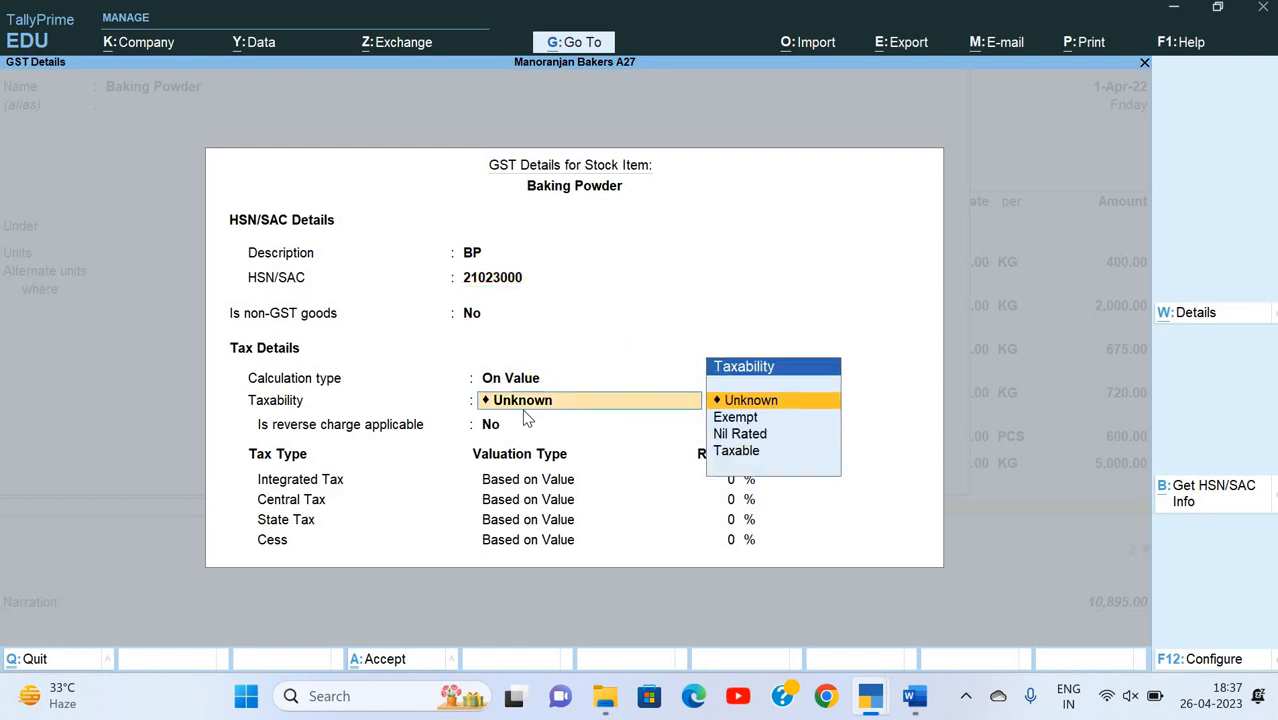
key("Down")
key("Down")
key("Down")
key("Return")
Step: Set Baking Powder's integrated tax rate to 12% and save its GST details
key("Return")
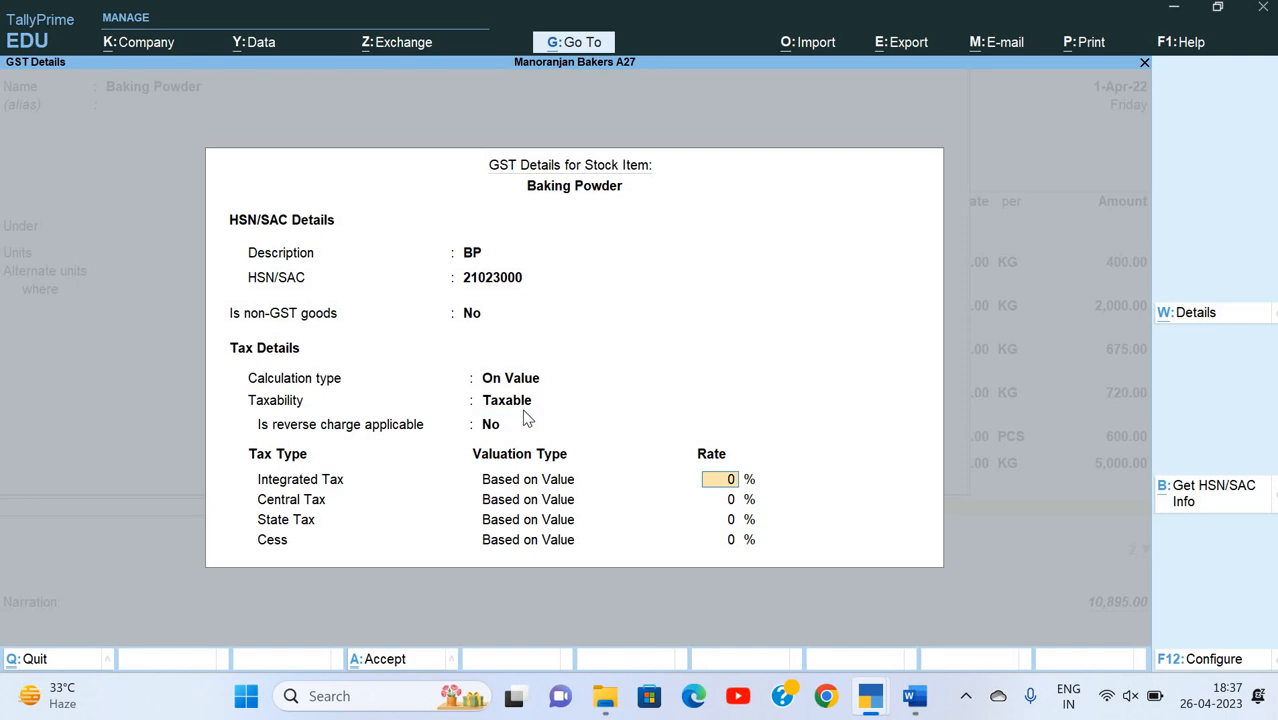
type("12")
Step: Keep Goods as Baking Powder's type of supply, choose KGS-KILOGRAMS as reporting UQC and save the stock item
key("Return")
key("Return")
key("Return")
key("Return")
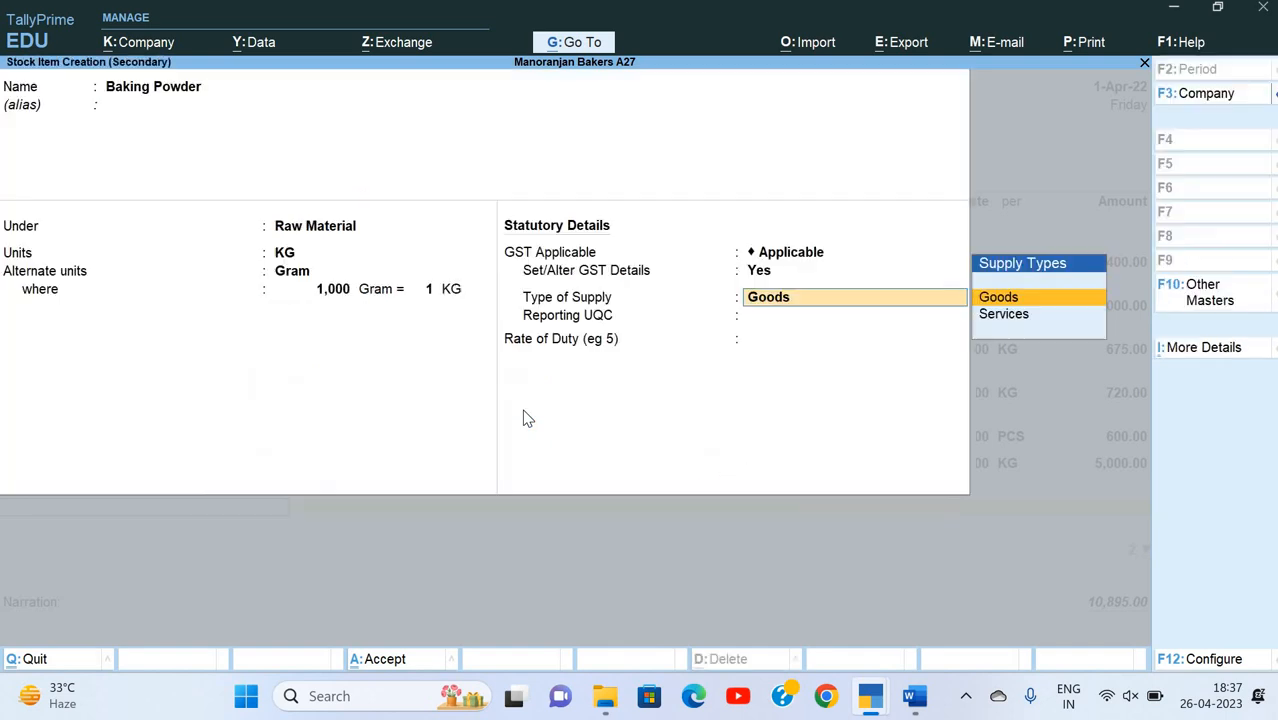
key("Return")
key("Down")
key("Down")
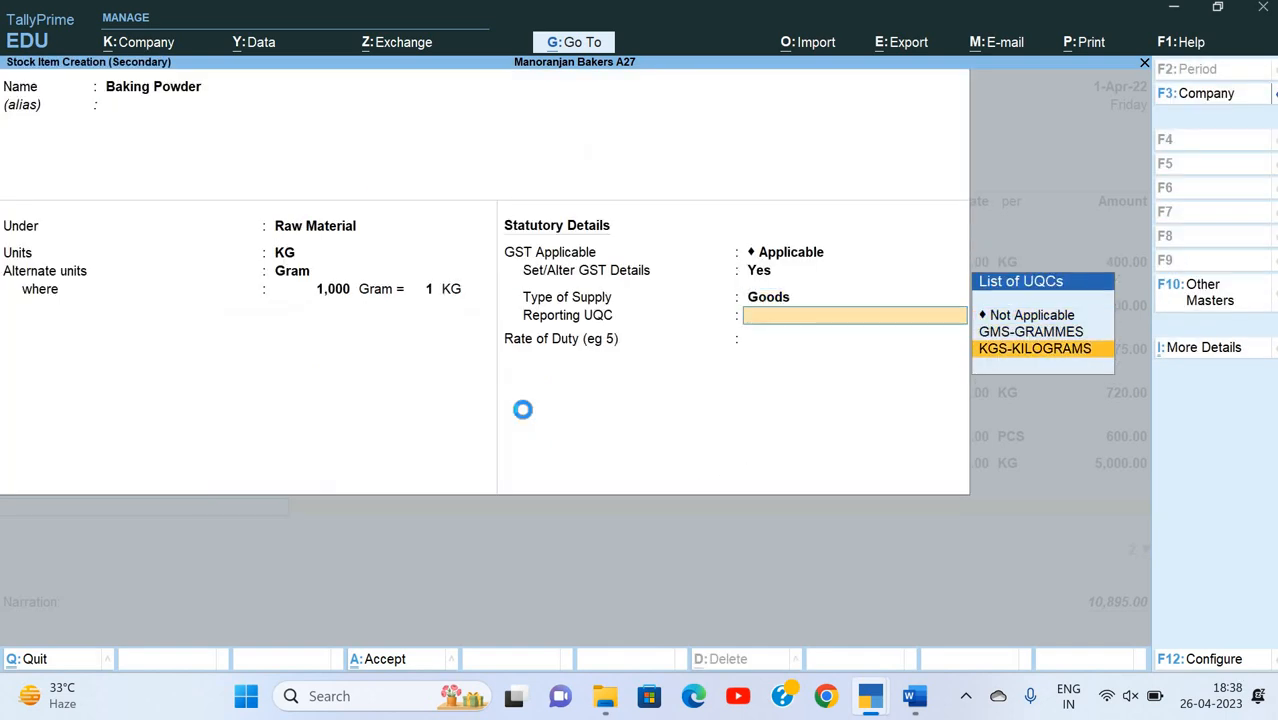
key("Return")
key("Return")
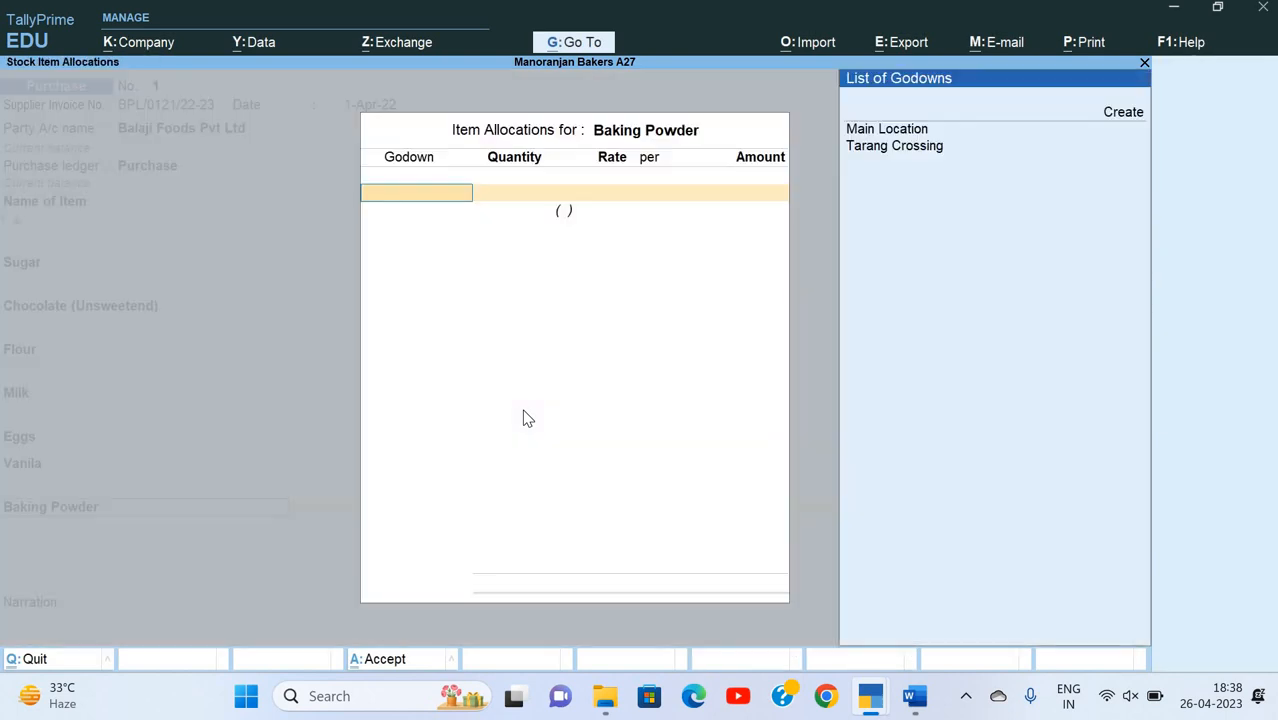
Step: Allocate 1 KG of Baking Powder to the Tarang Crossing godown at a rate of 300 per KG
key("Down")
key("Return")
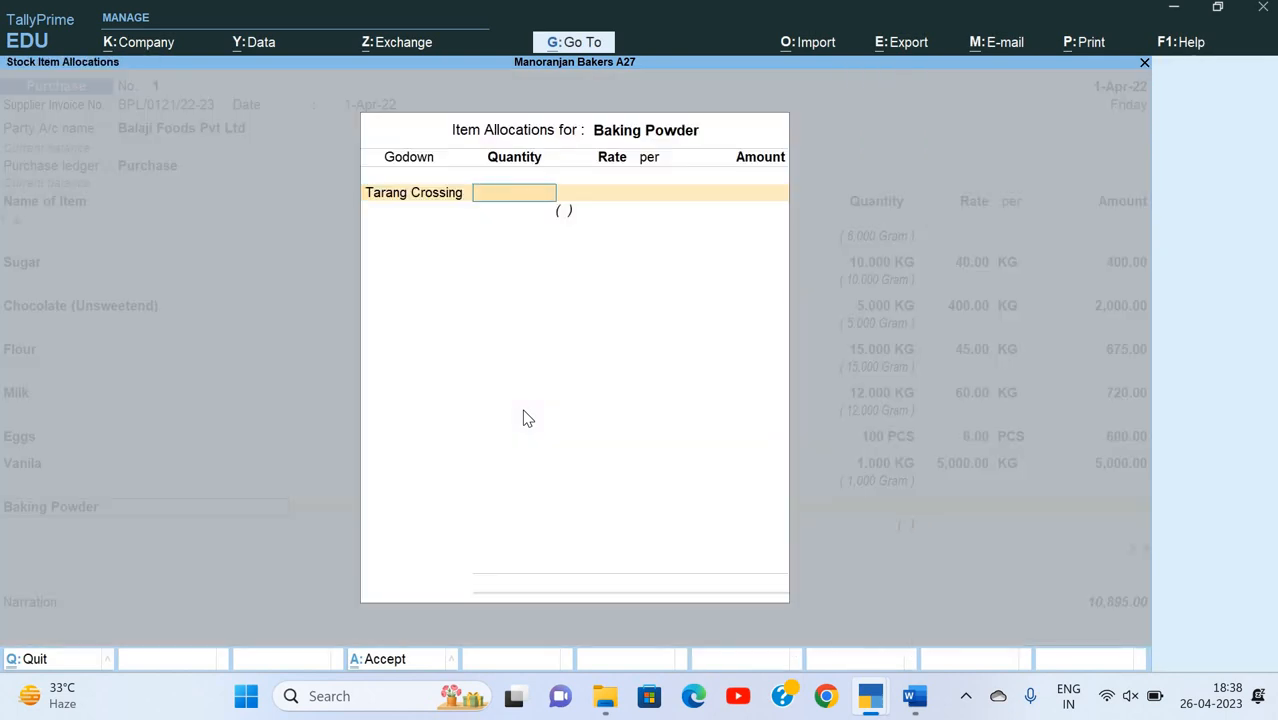
type("1")
key("Return")
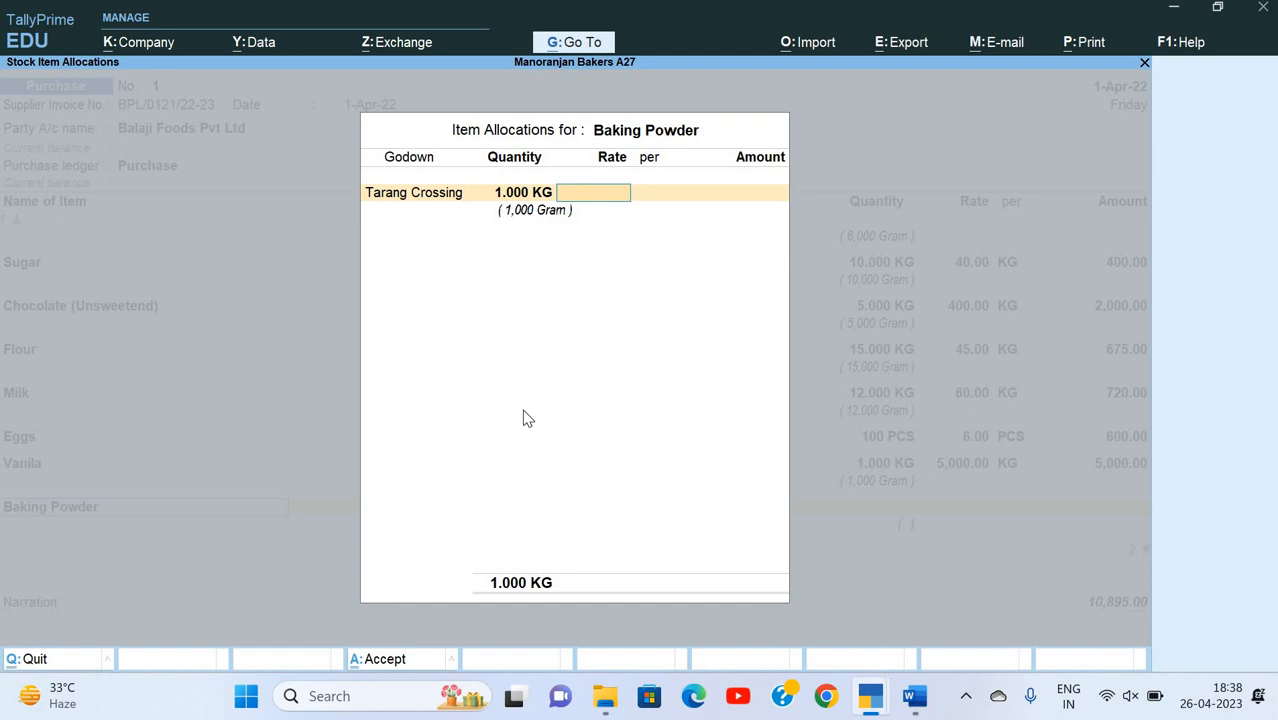
type("300")
key("Return")
key("Return")
key("Return")
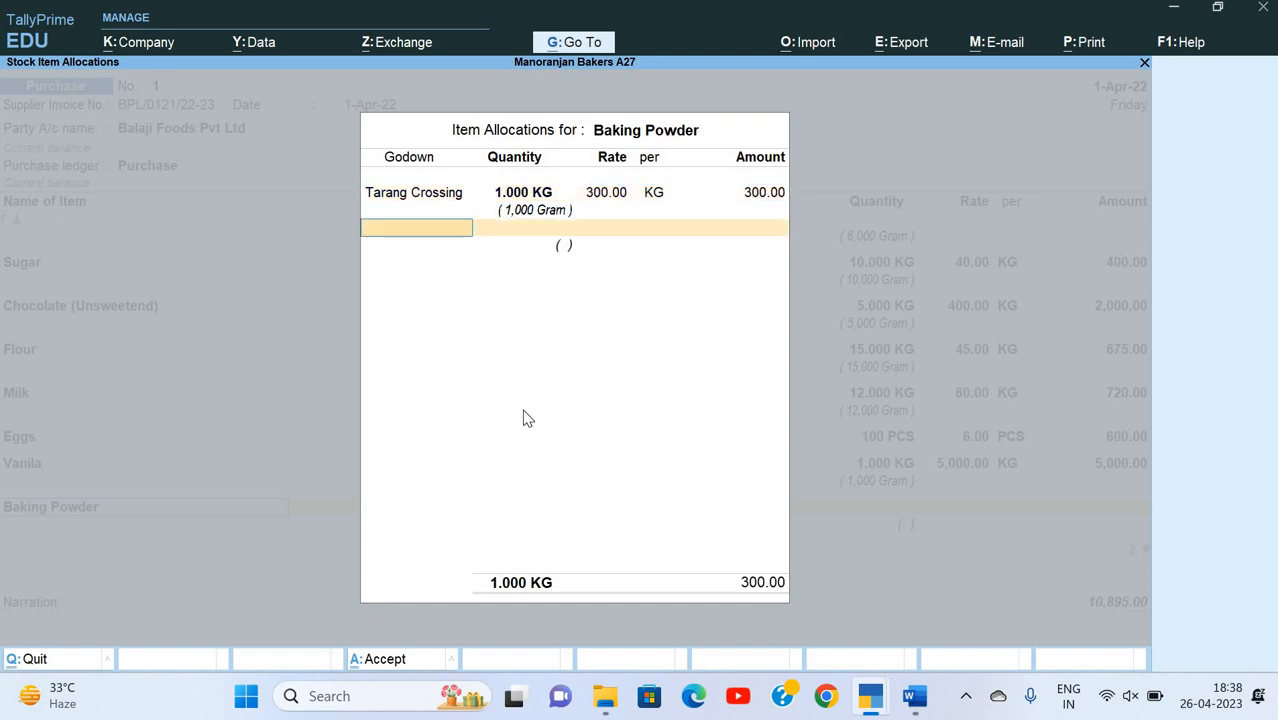
key("Return")
key("Return")
Step: Look up the next goods line on the Word invoice and start a new stock item named Salt
key("alt+Tab")
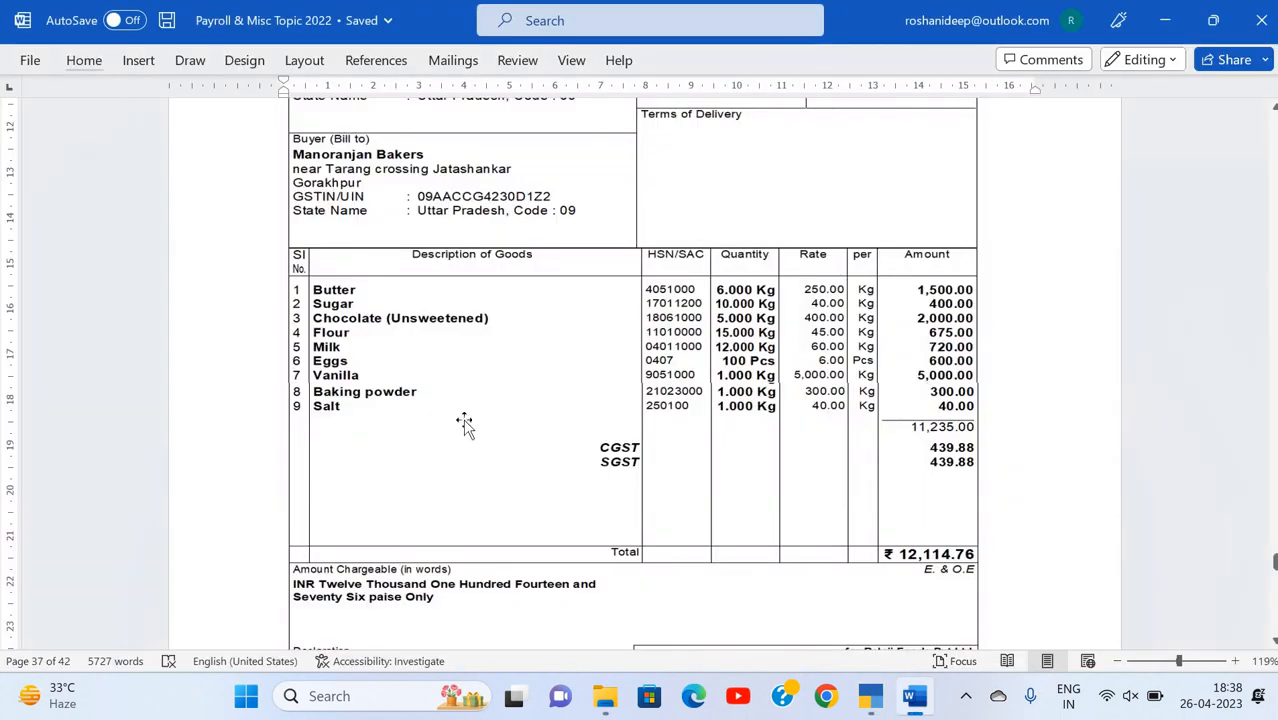
key("alt+Tab")
type("s")
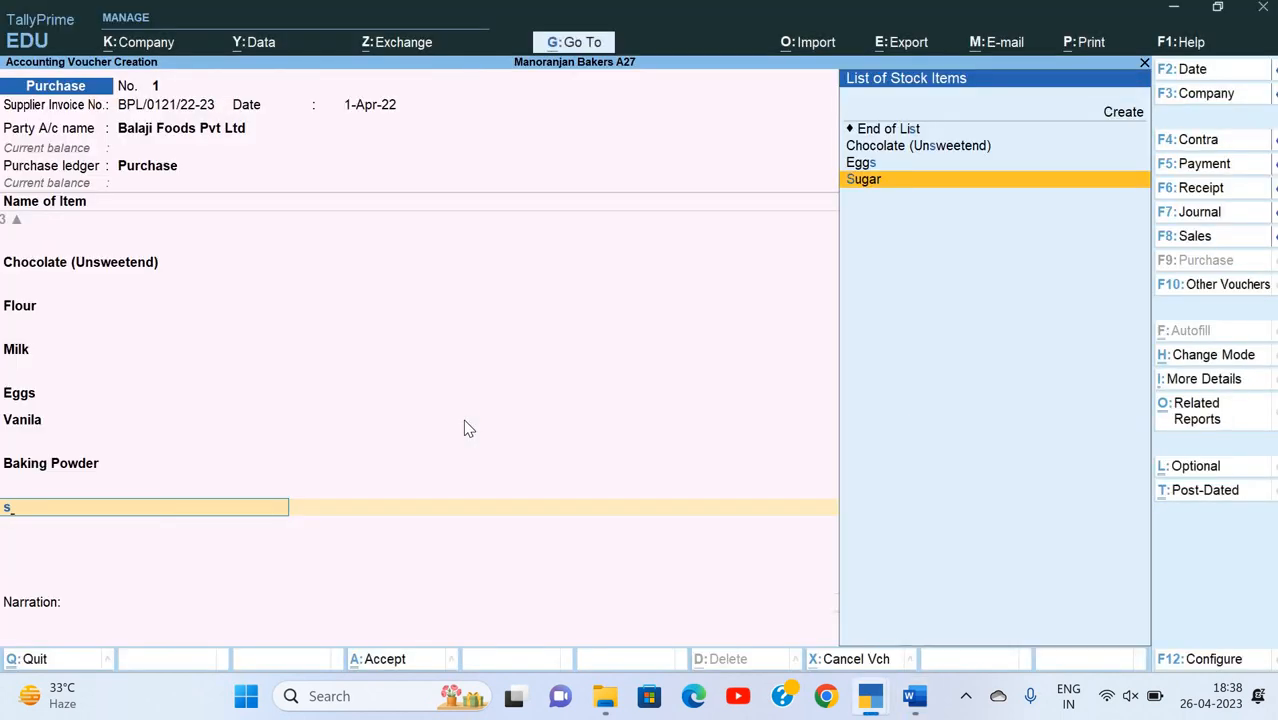
type("c")
key("Escape")
key("alt+c")
type("Cs")
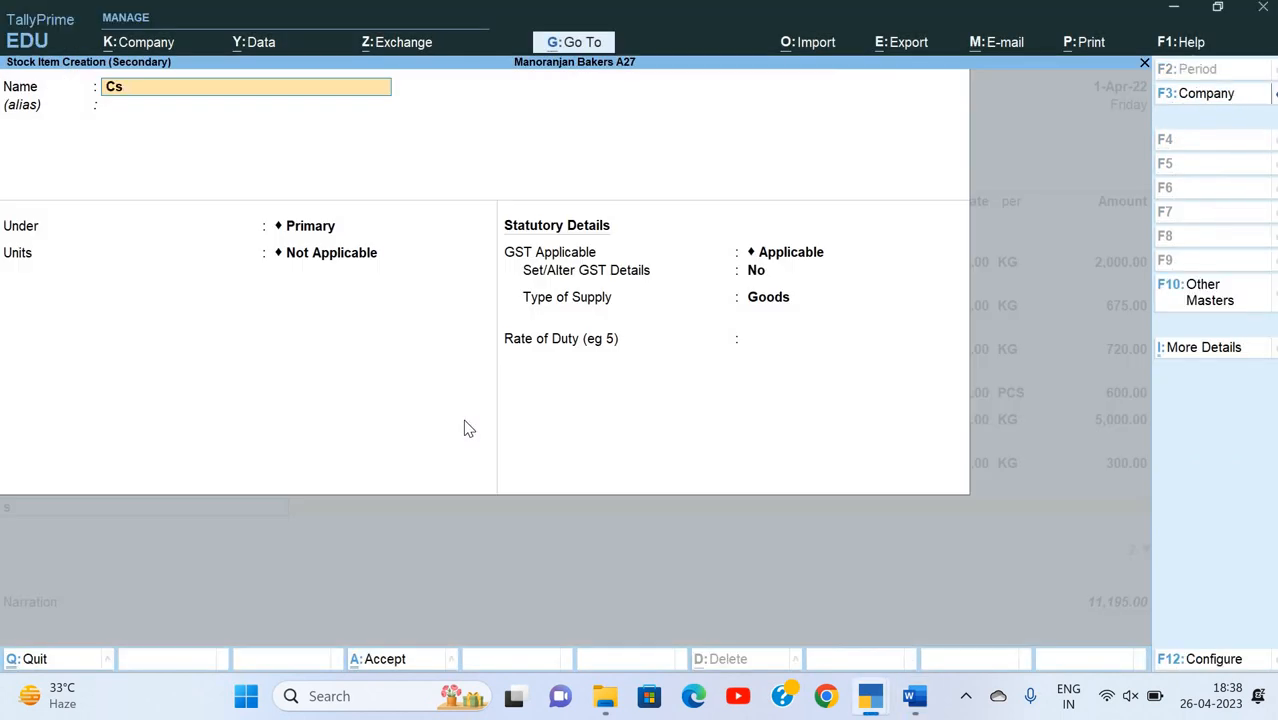
key("BackSpace")
key("BackSpace")
type("Salt")
key("Return")
key("Return")
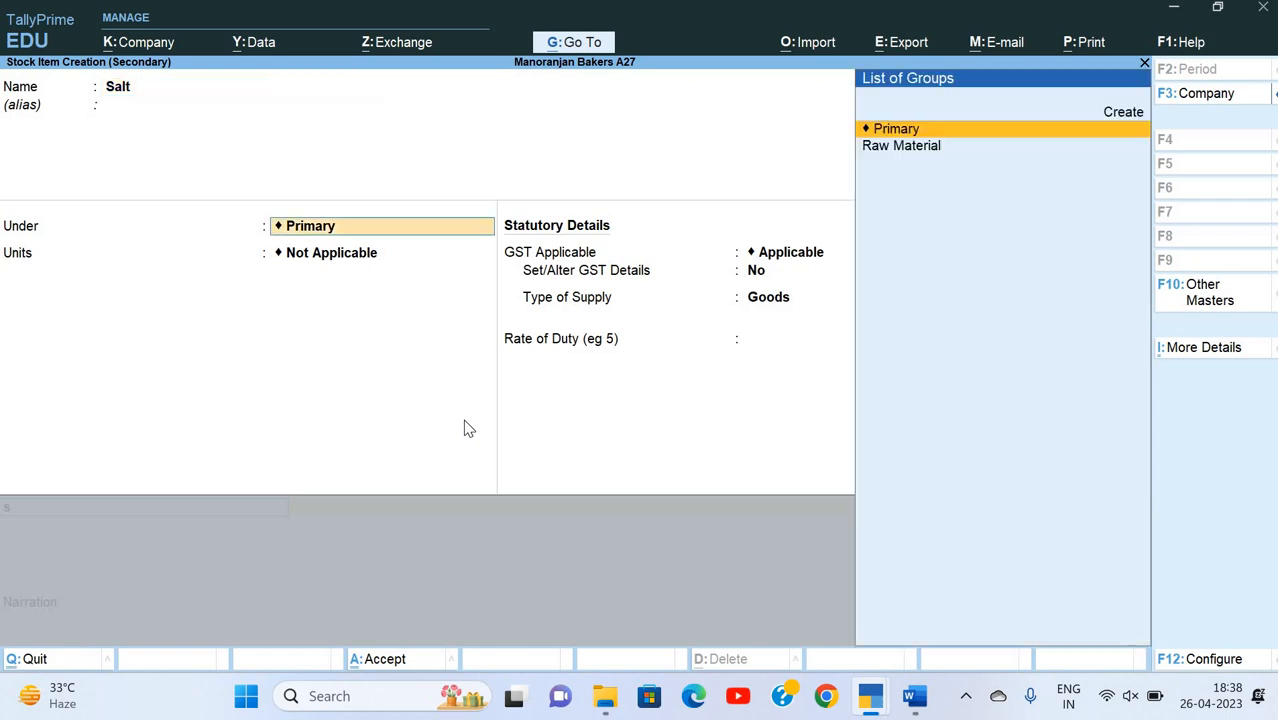
Step: Place Salt under Raw Material with KG as its unit and Gram as alternate, where 1,000 Gram = 1 KG
key("Down")
key("Return")
key("Return")
Step: Keep GST Applicable for Salt, set Set/Alter GST Details to Yes and enter Salt as the description
key("Return")
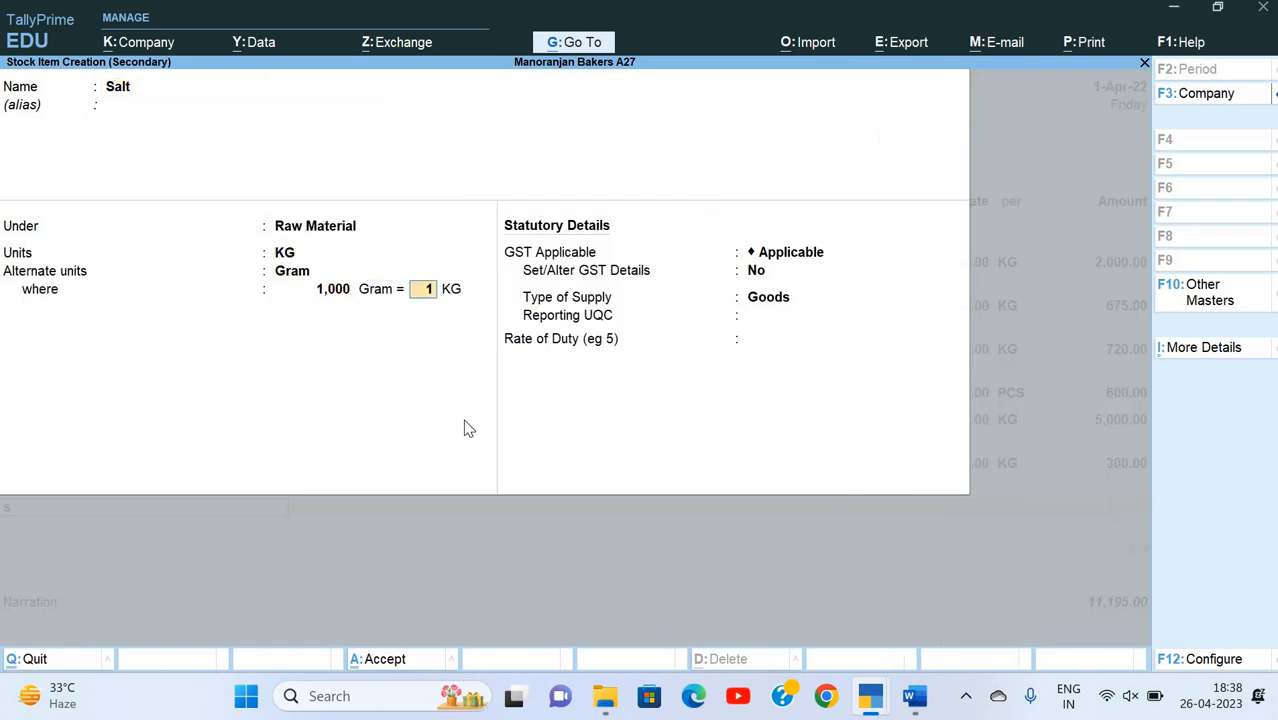
key("Return")
key("Return")
type("y")
key("Return")
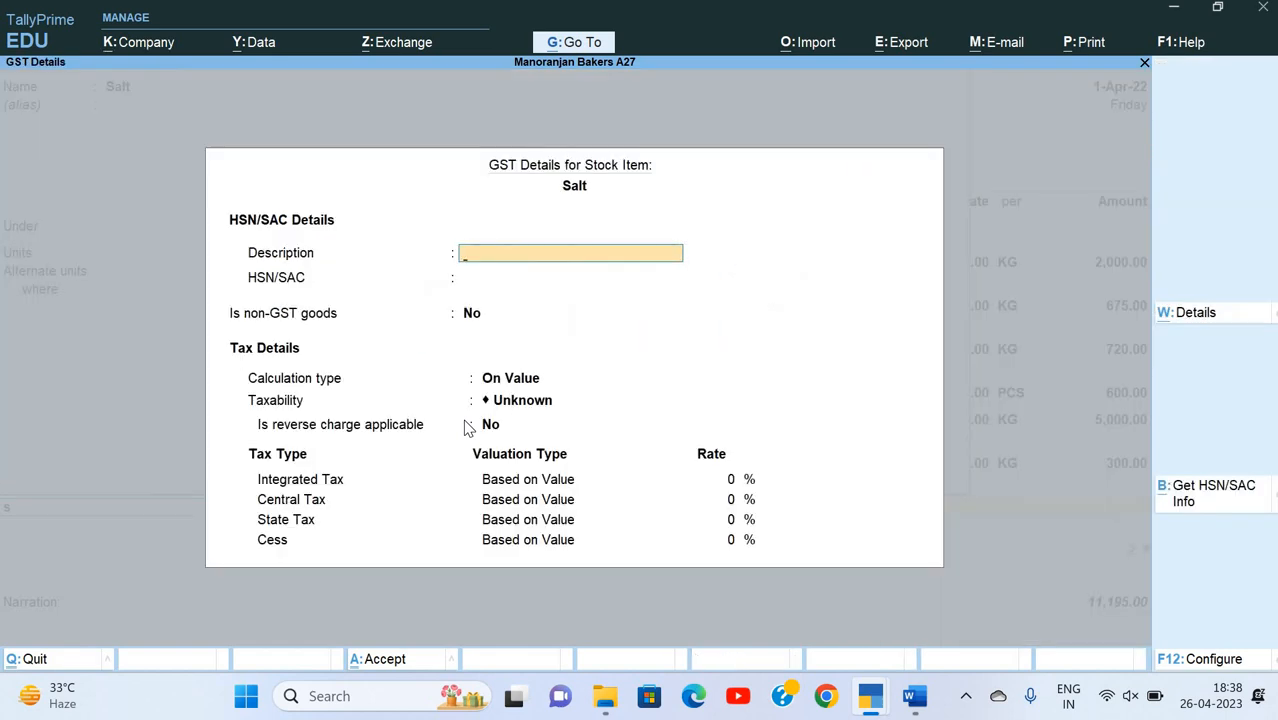
type("Salt")
key("Return")
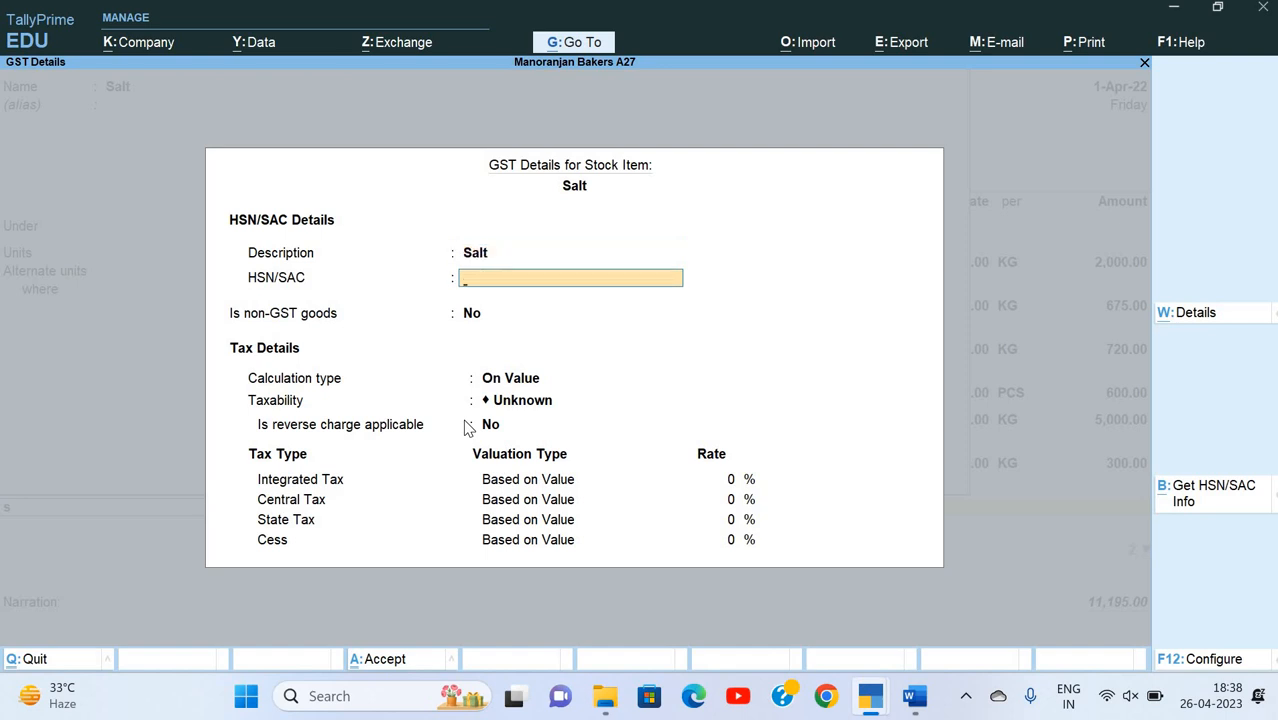
Step: Enter HSN/SAC 250100 for Salt and keep the calculation type On Value
type("250100")
key("Return")
key("Return")
Step: Set Salt's taxability to Nil Rated, save its GST details and keep Goods as the type of supply
key("Down")
key("Down")
key("Down")
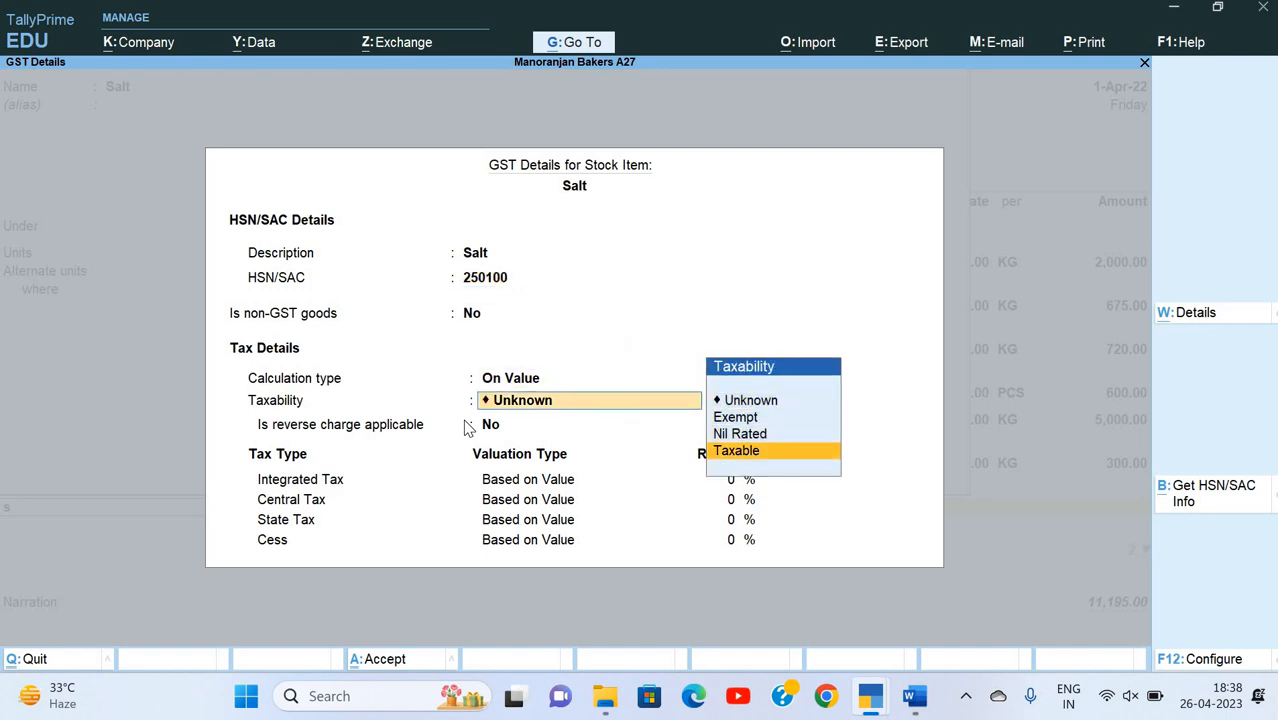
key("Up")
key("Up")
key("Up")
key("Down")
key("Down")
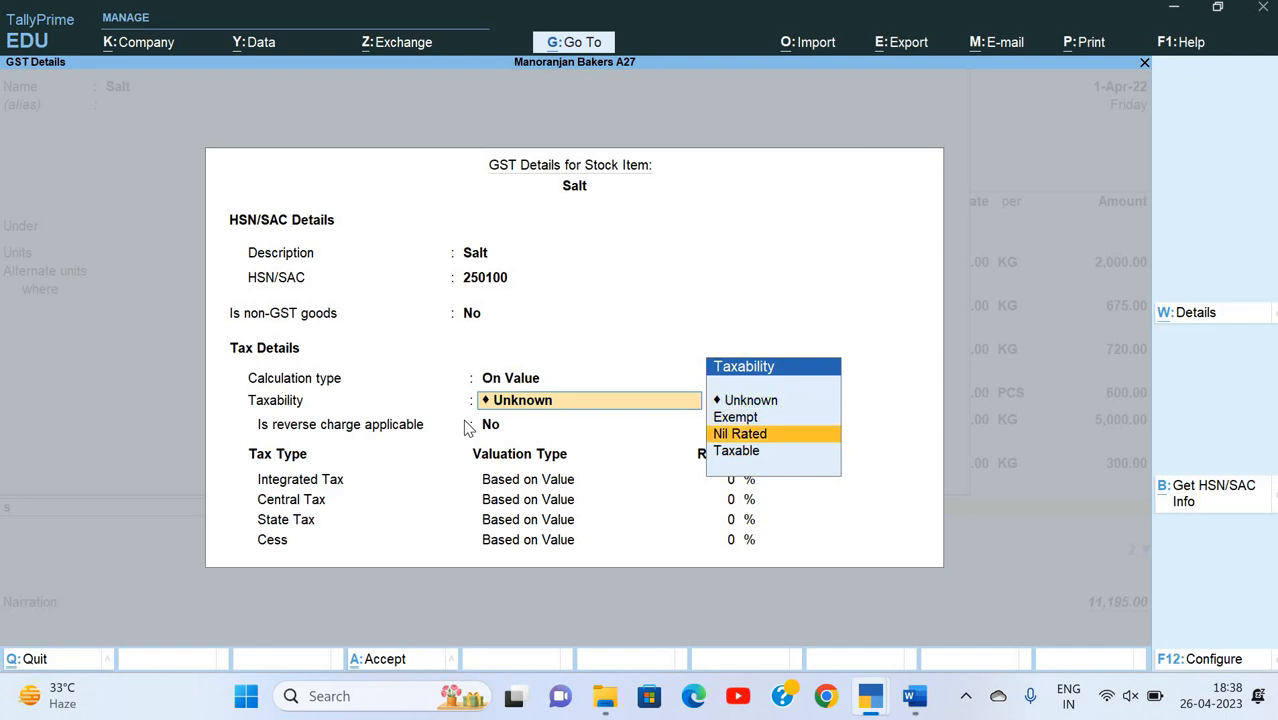
key("ctrl+a")
key("Return")
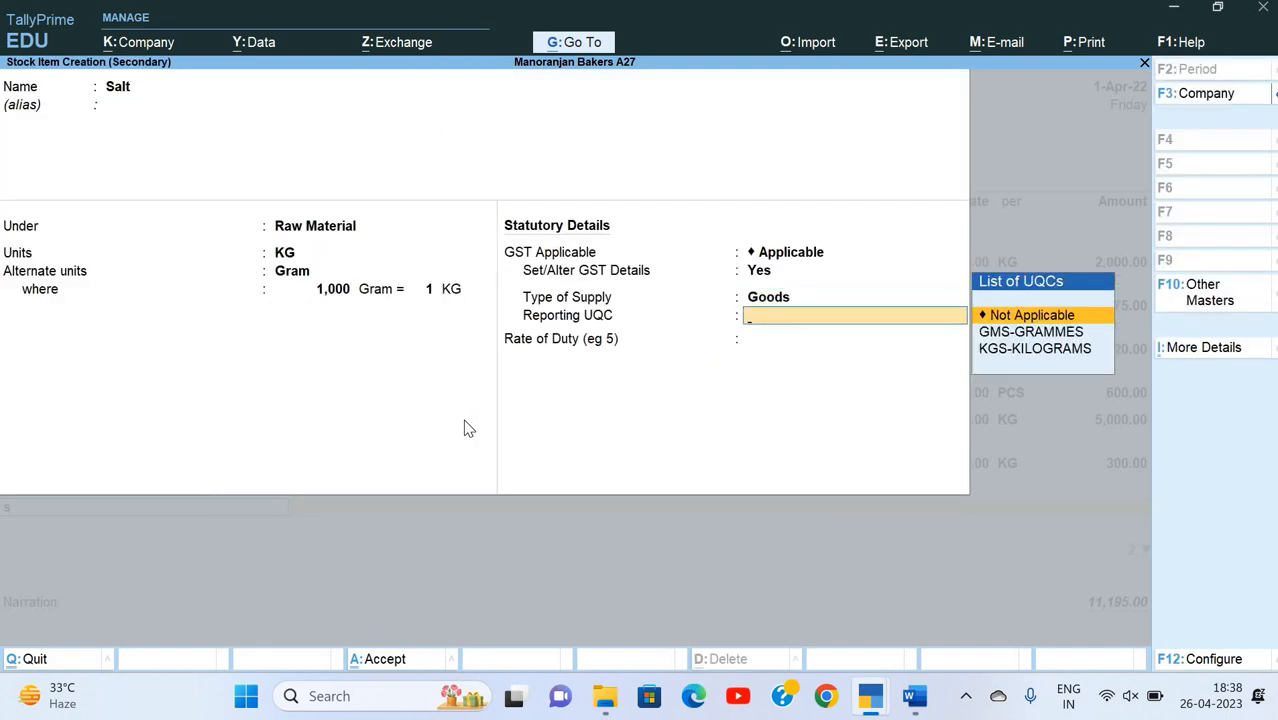
Step: Choose KGS-KILOGRAMS as Salt's reporting UQC and save the stock item
key("Down")
key("Down")
key("Return")
key("Return")
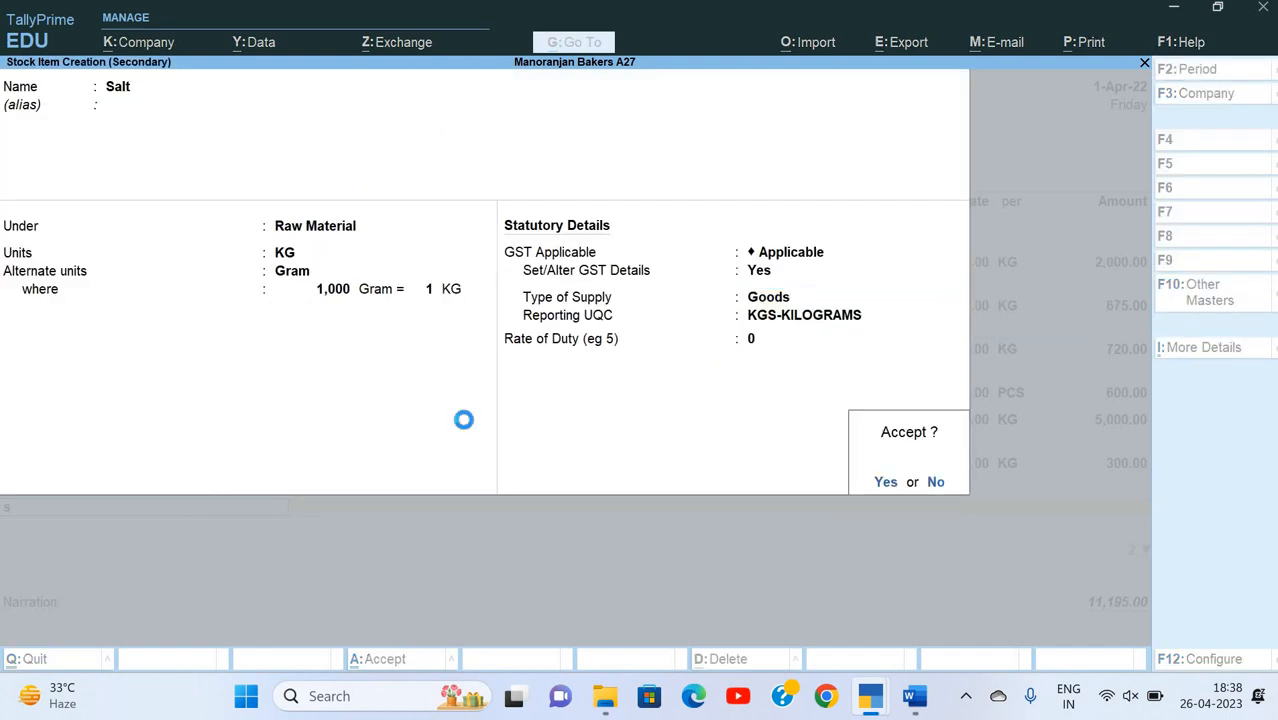
key("Return")
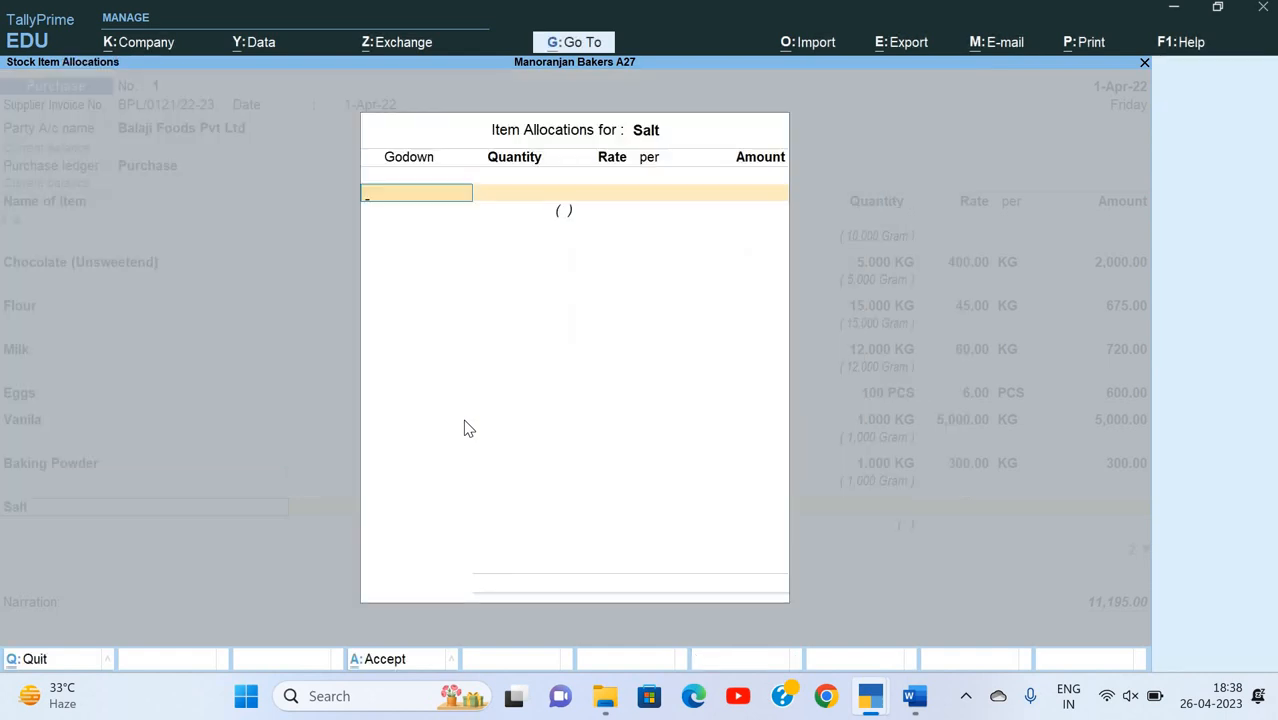
Step: Allocate 1 KG of Salt to the Tarang Crossing godown
key("Down")
key("Down")
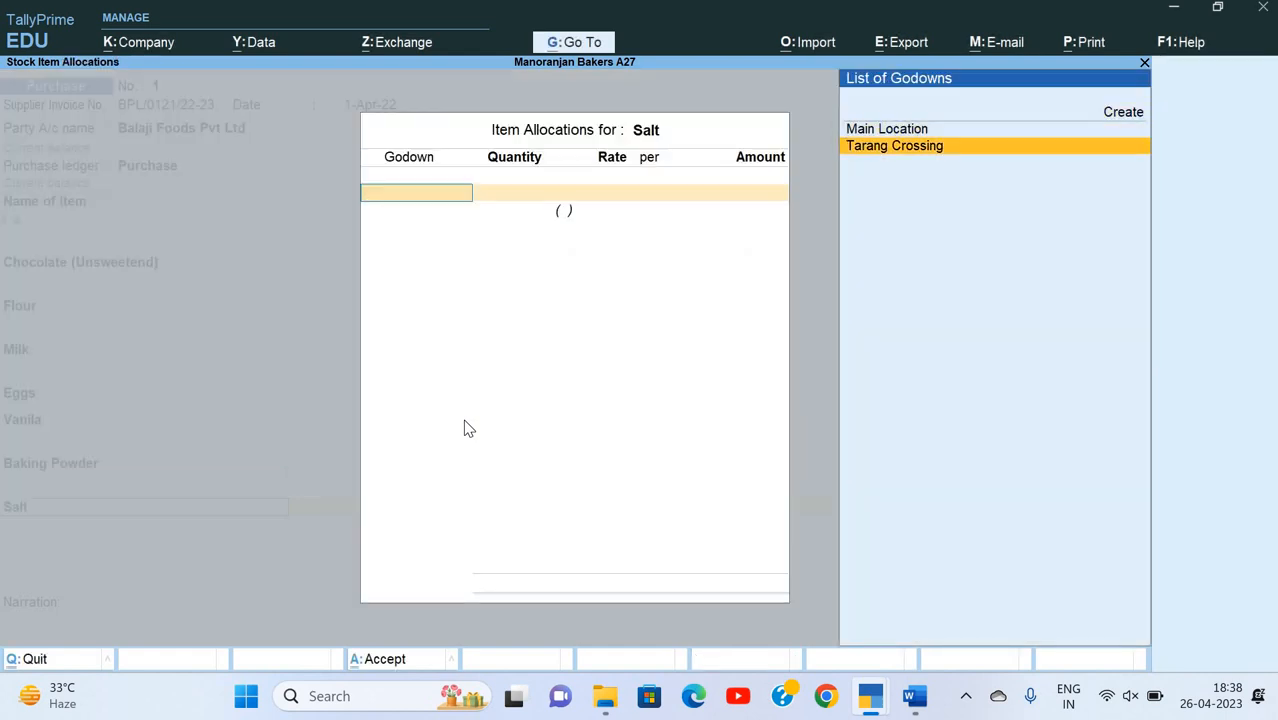
key("Return")
key("alt+Tab")
Step: Look up Salt's rate on the Word invoice, enter 40 per KG and complete the item line in the voucher
key("alt+Tab")
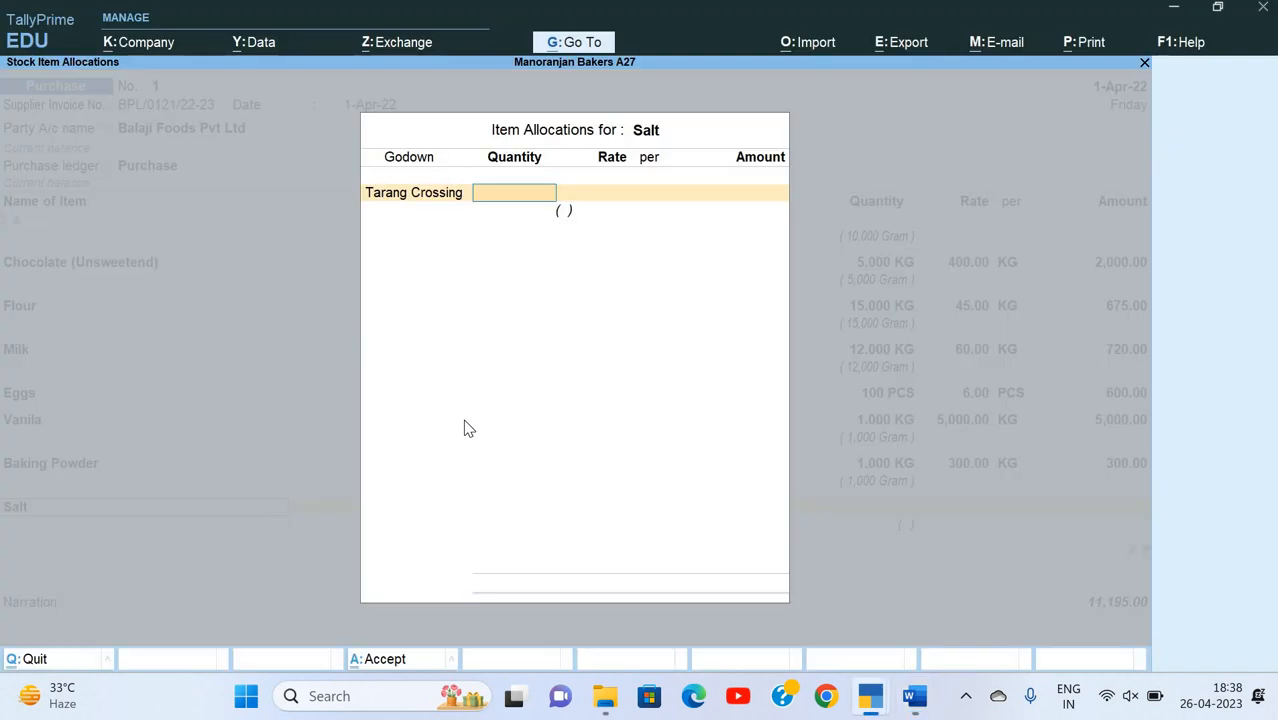
type("1")
key("Return")
key("alt+Tab")
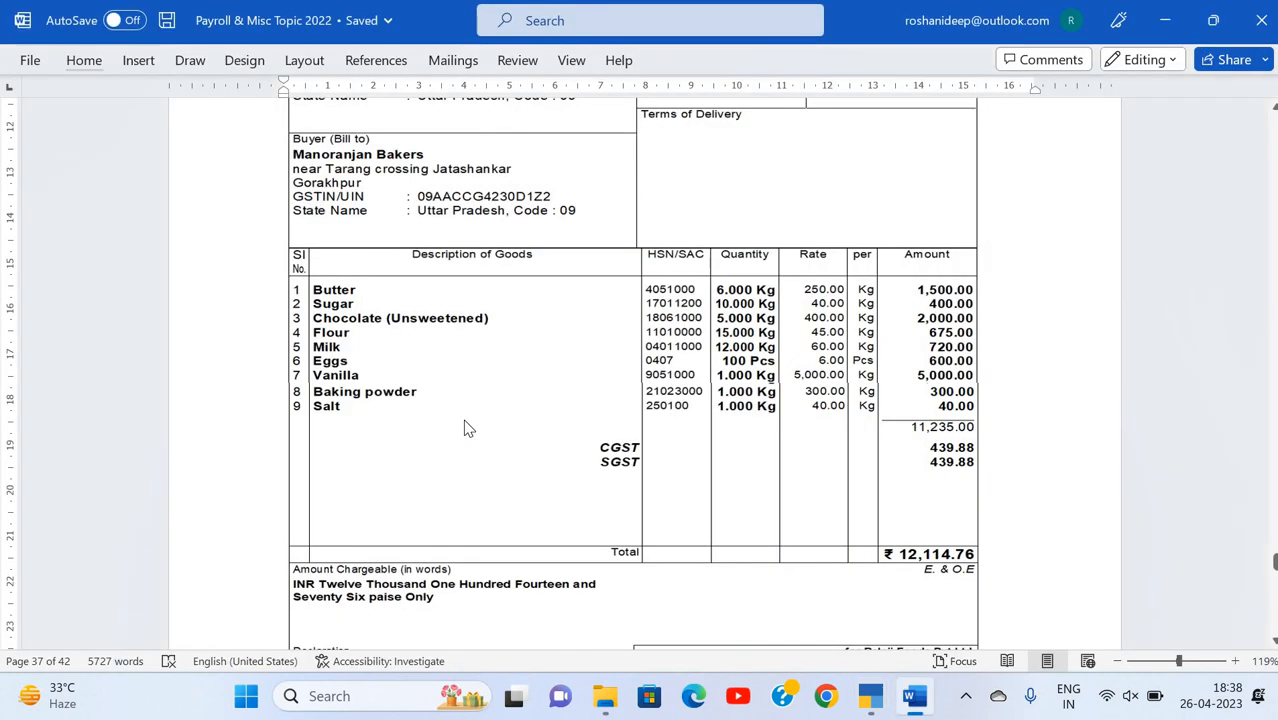
key("alt+Tab")
type("40")
key("Return")
key("Return")
key("Return")
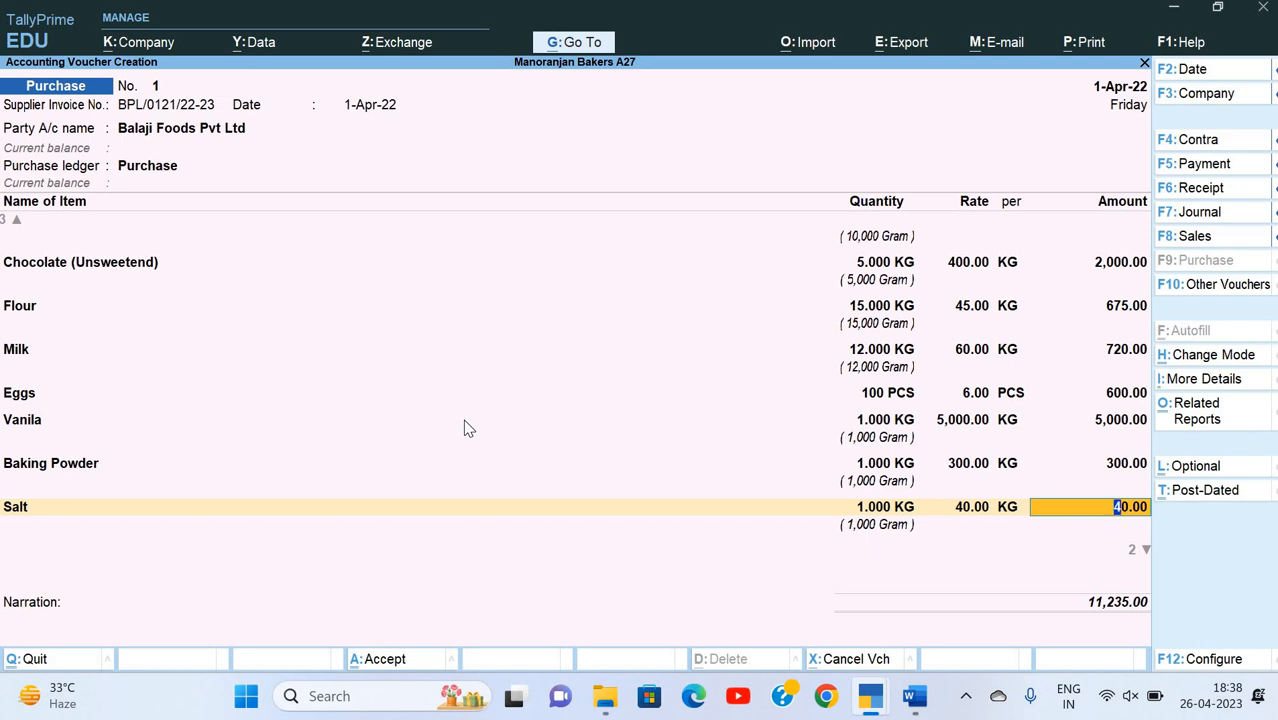
key("Return")
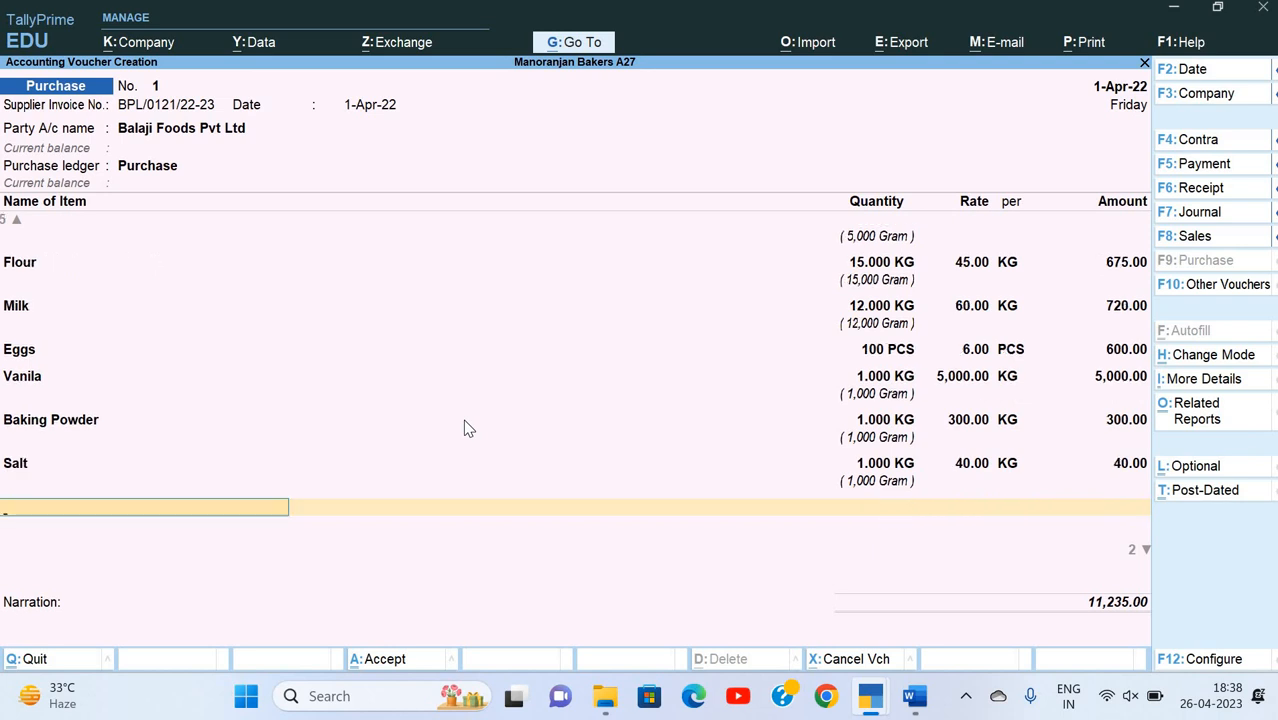
Step: End the item list and start a new ledger named CGST under Duties & Taxes with GST as the duty type
key("Return")
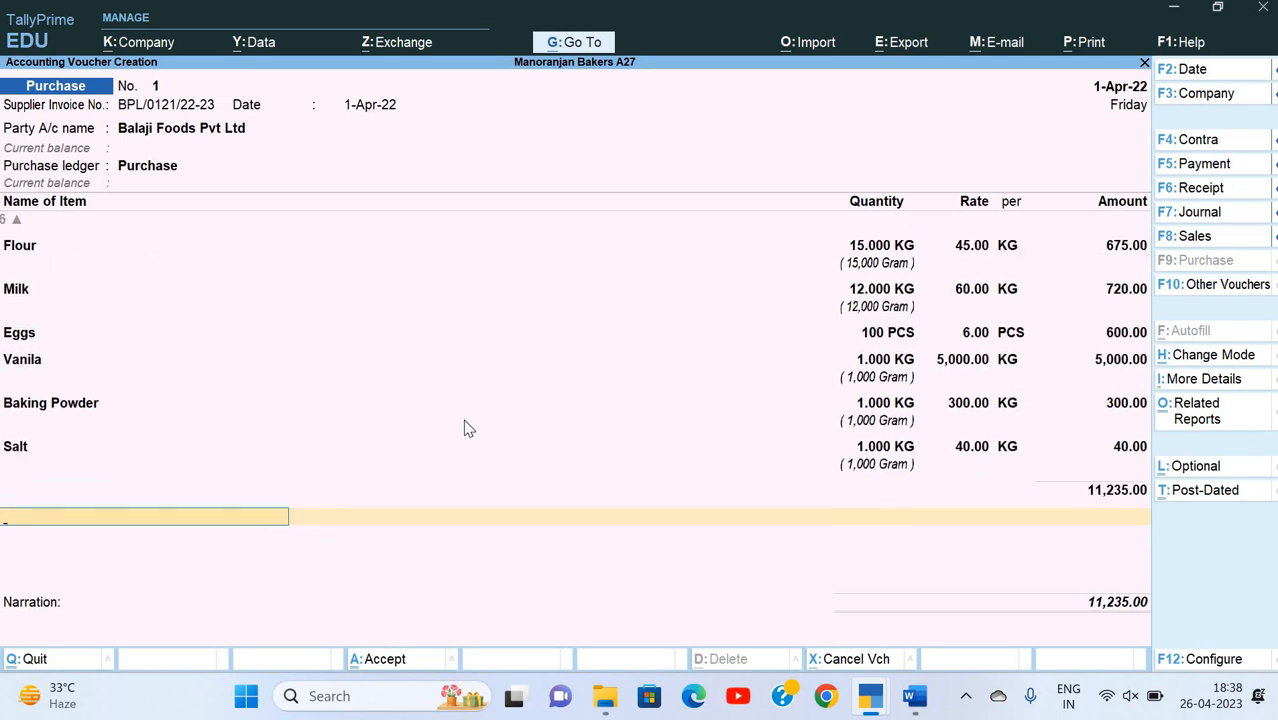
key("alt+c")
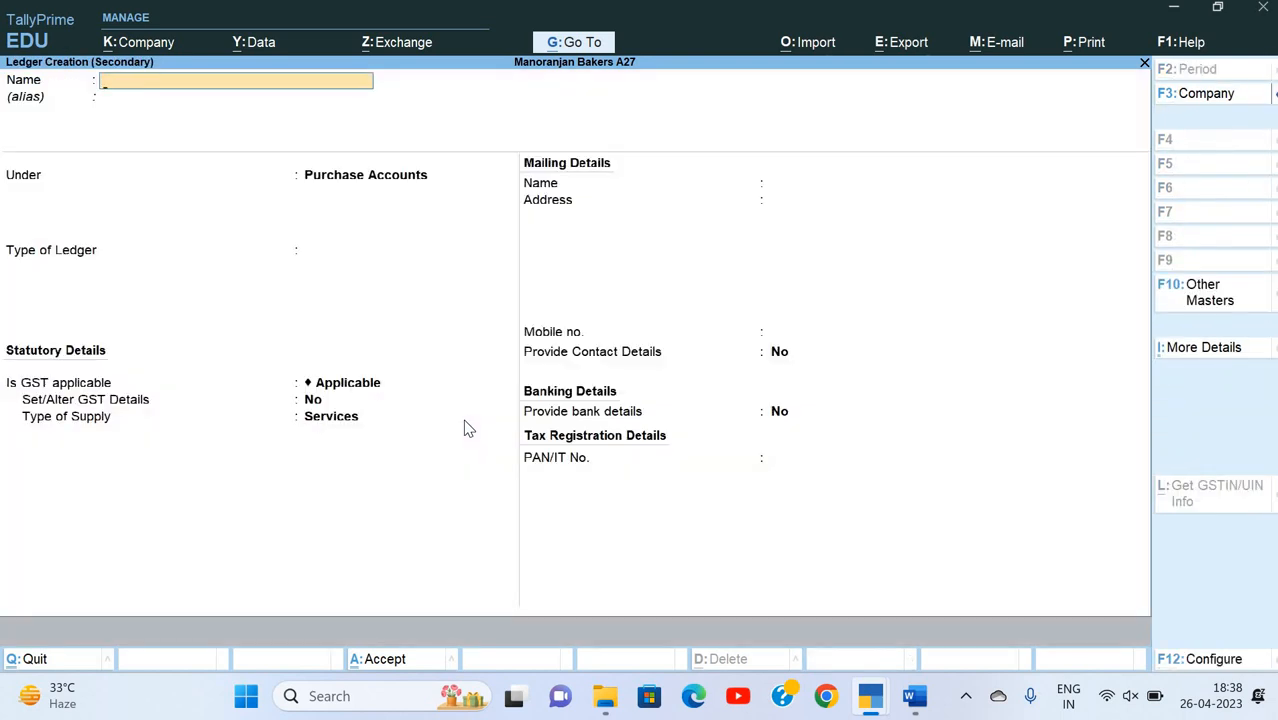
type("CGST")
key("Return")
type("Du")
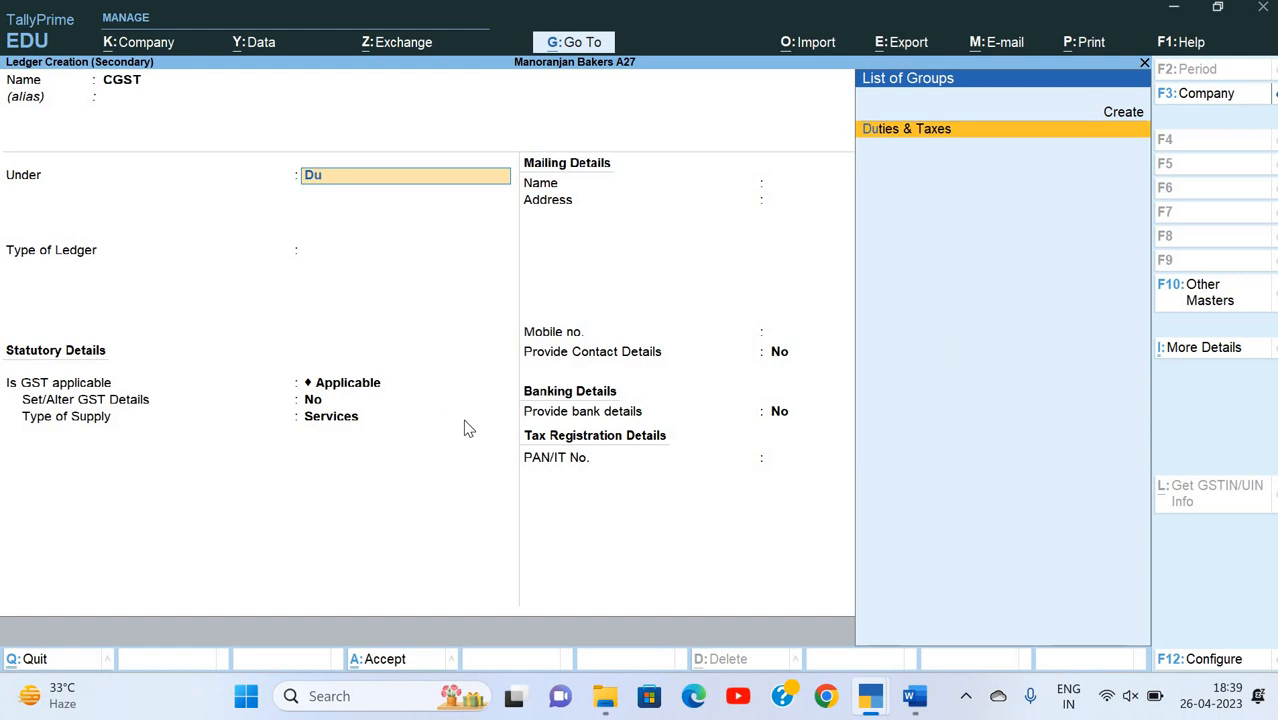
key("Return")
key("Up")
key("Return")
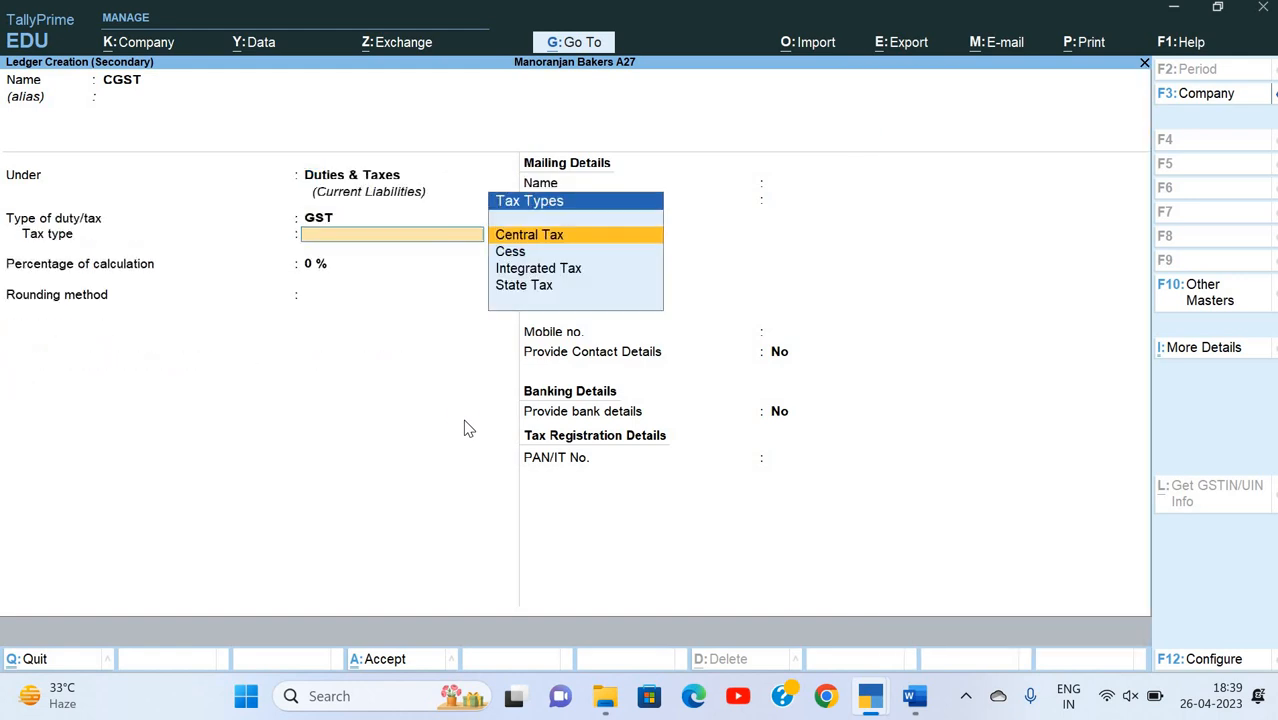
Step: Set the CGST ledger's tax type to Central Tax, keep 0% calculation with rounding Not Applicable, and save it
key("Down")
key("Down")
key("Down")
key("Up")
key("Up")
key("Up")
key("Return")
key("Return")
key("Return")
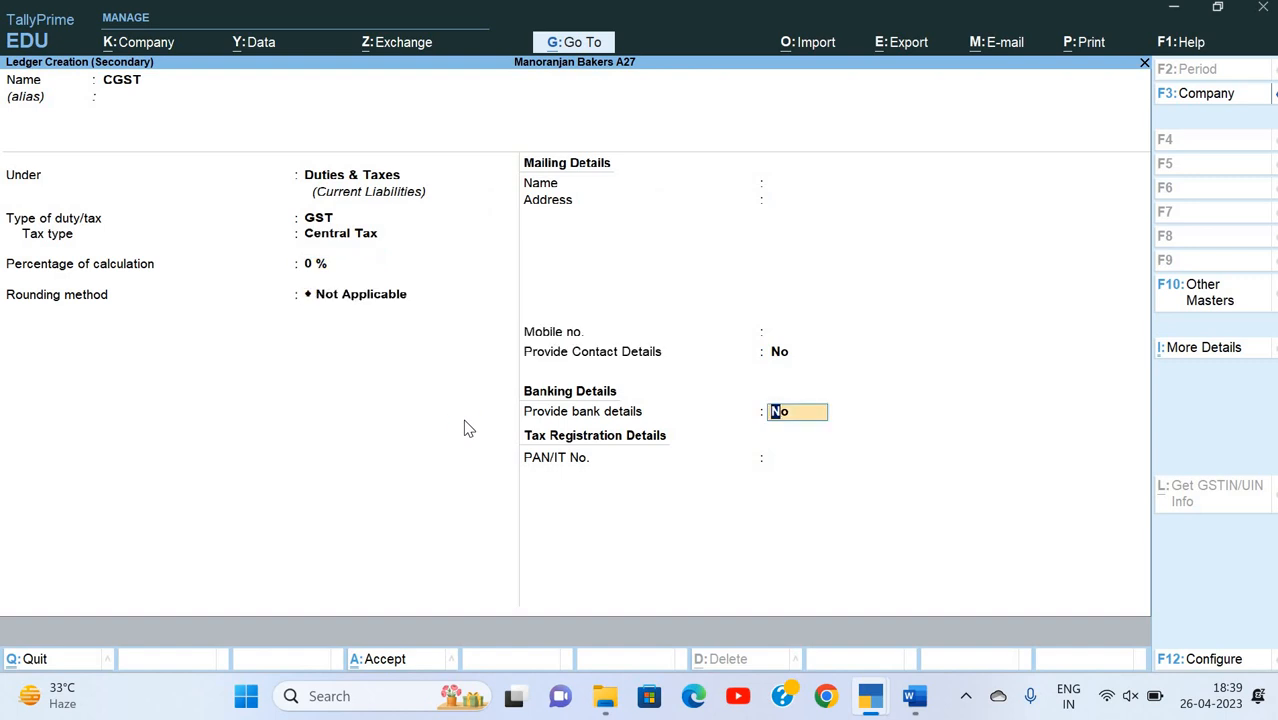
key("Return")
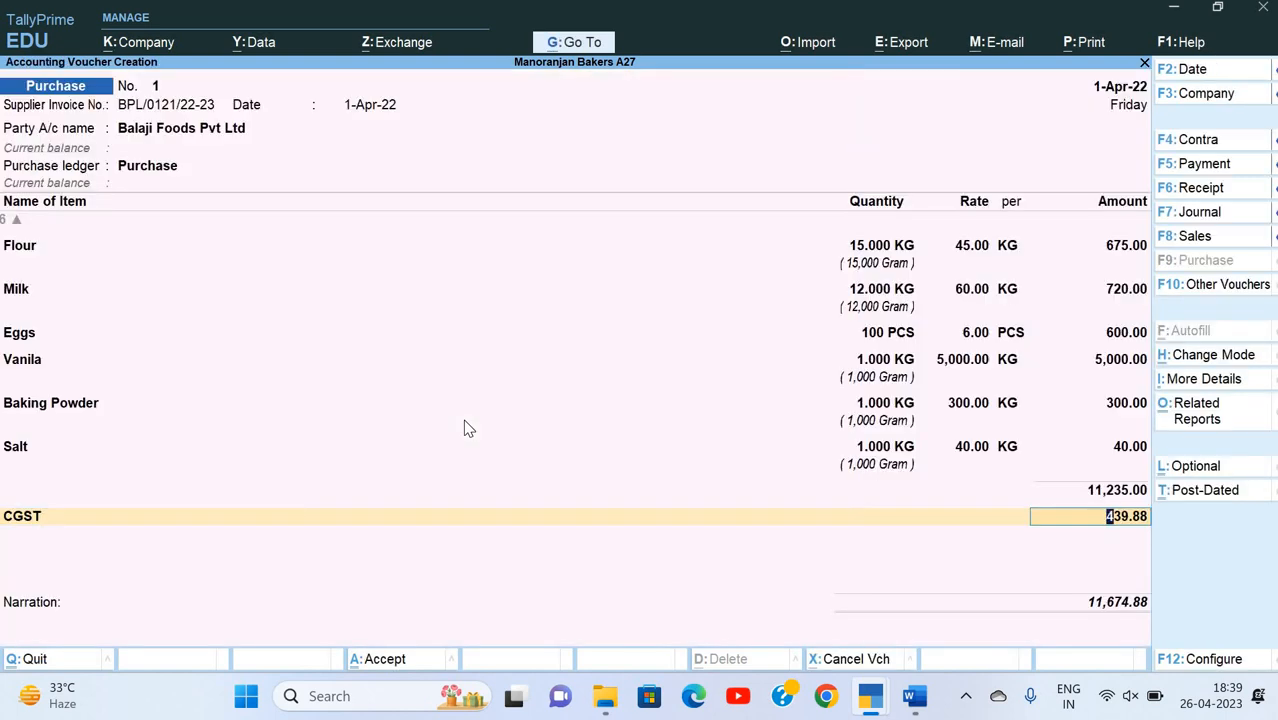
Step: Compare the voucher's CGST amount with the Word invoice and accept it
key("alt+Tab")
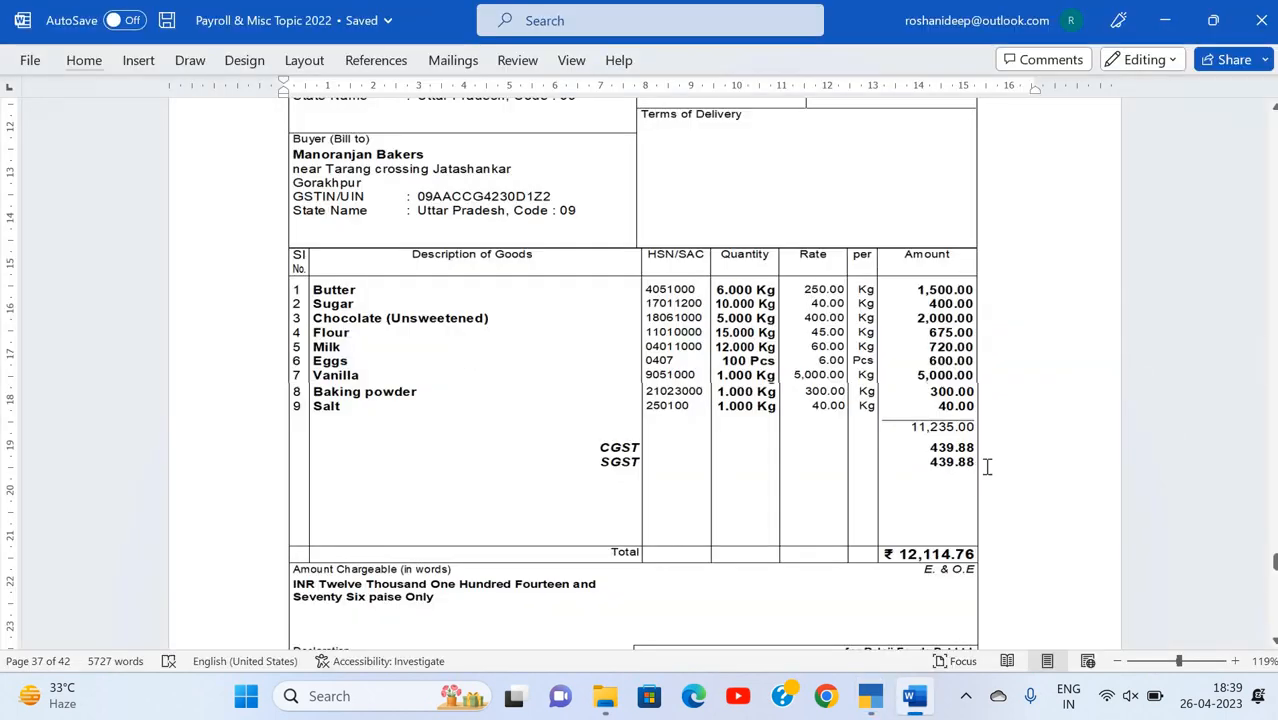
key("alt+Tab")
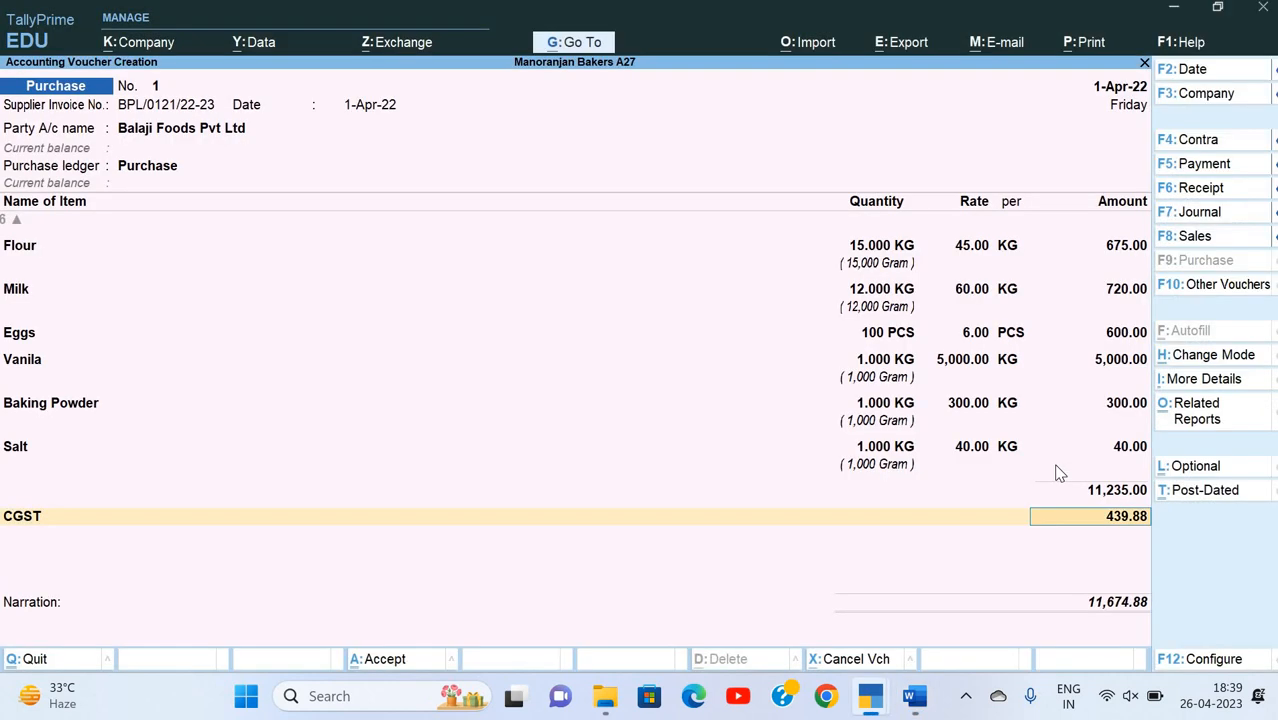
key("Return")
Step: Start a new ledger named SGST under Duties & Taxes with GST as the duty type
key("alt+c")
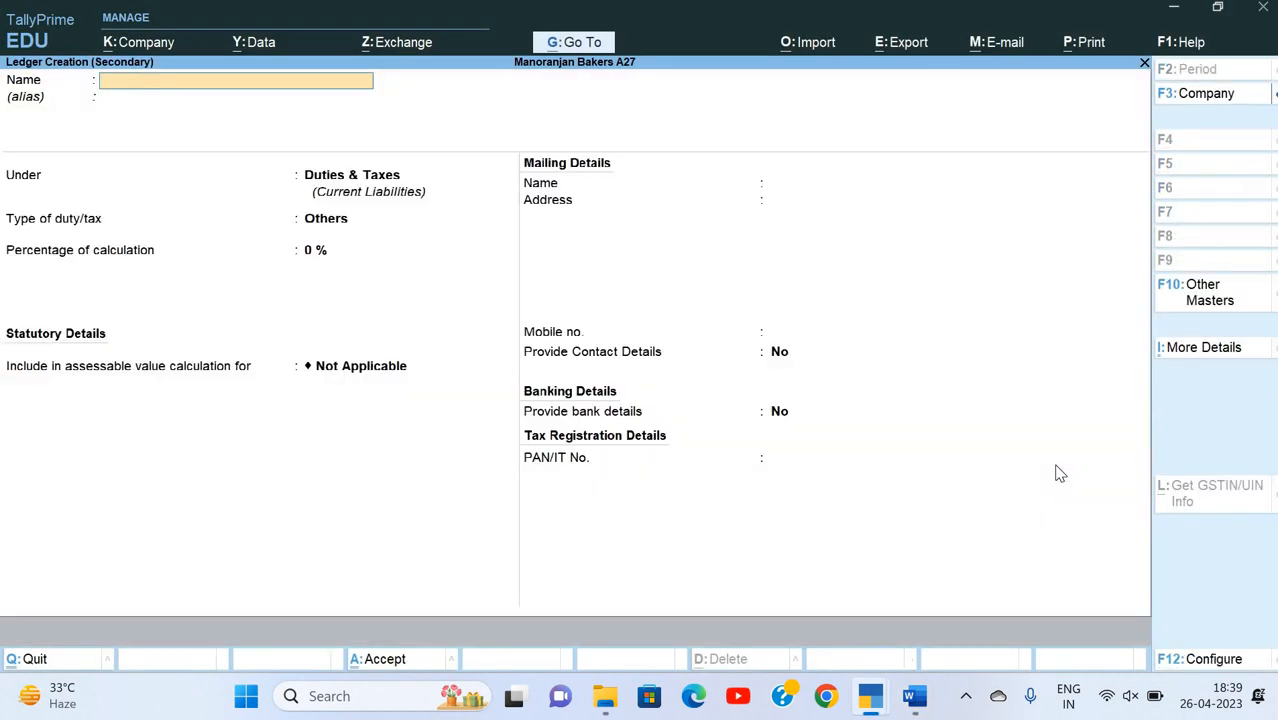
type("SGST")
key("Return")
key("Return")
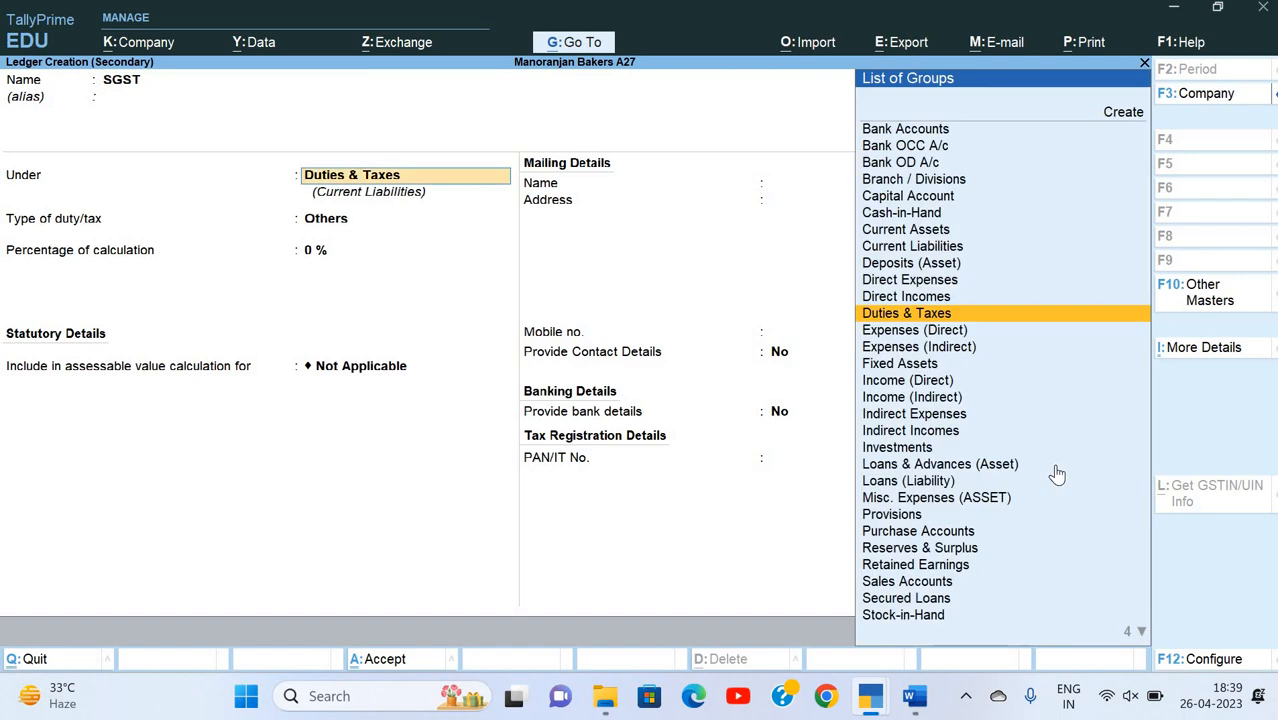
key("Return")
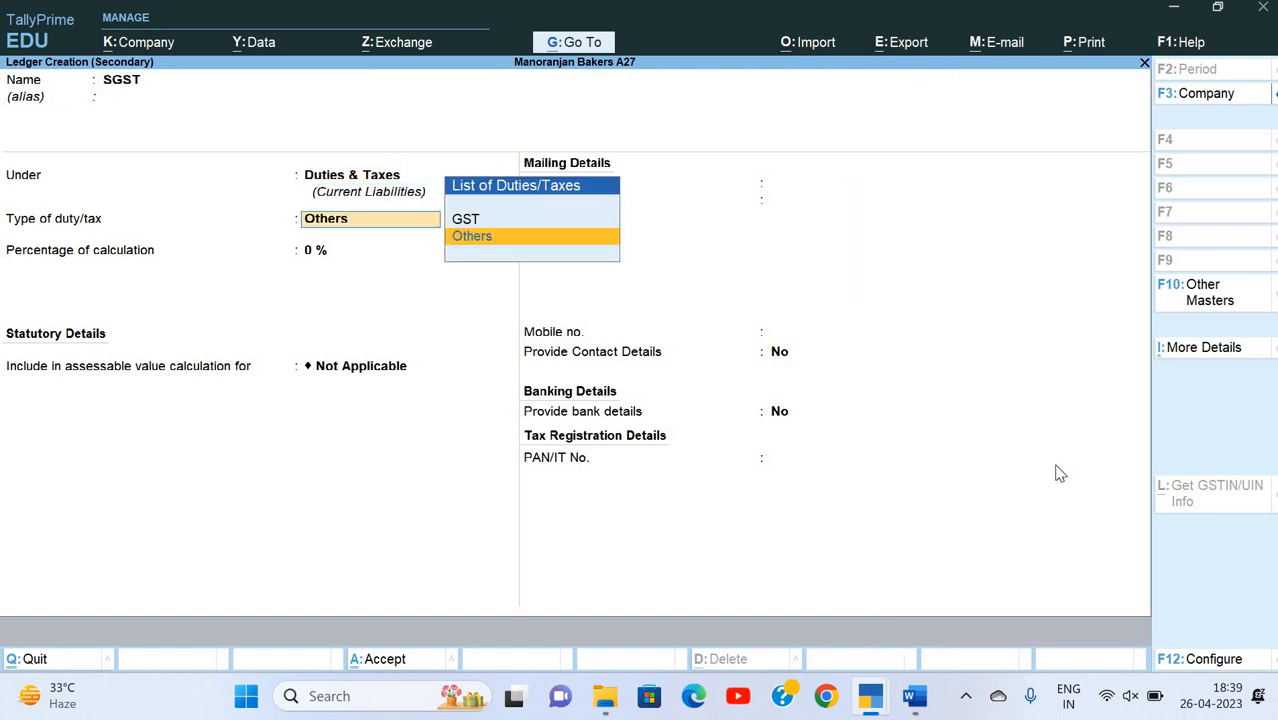
key("Up")
key("Return")
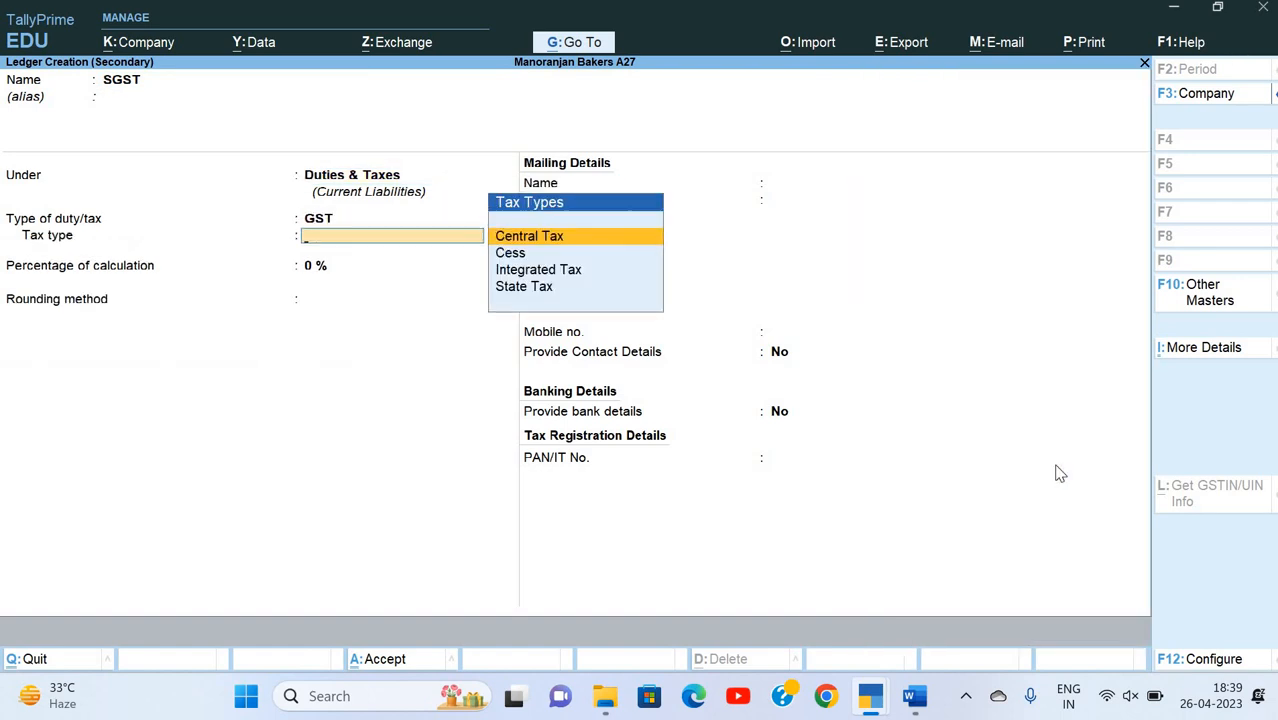
Step: Set the SGST ledger's tax type to State Tax, keep 0% calculation with rounding Not Applicable, and save it
key("ctrl")
key("Down")
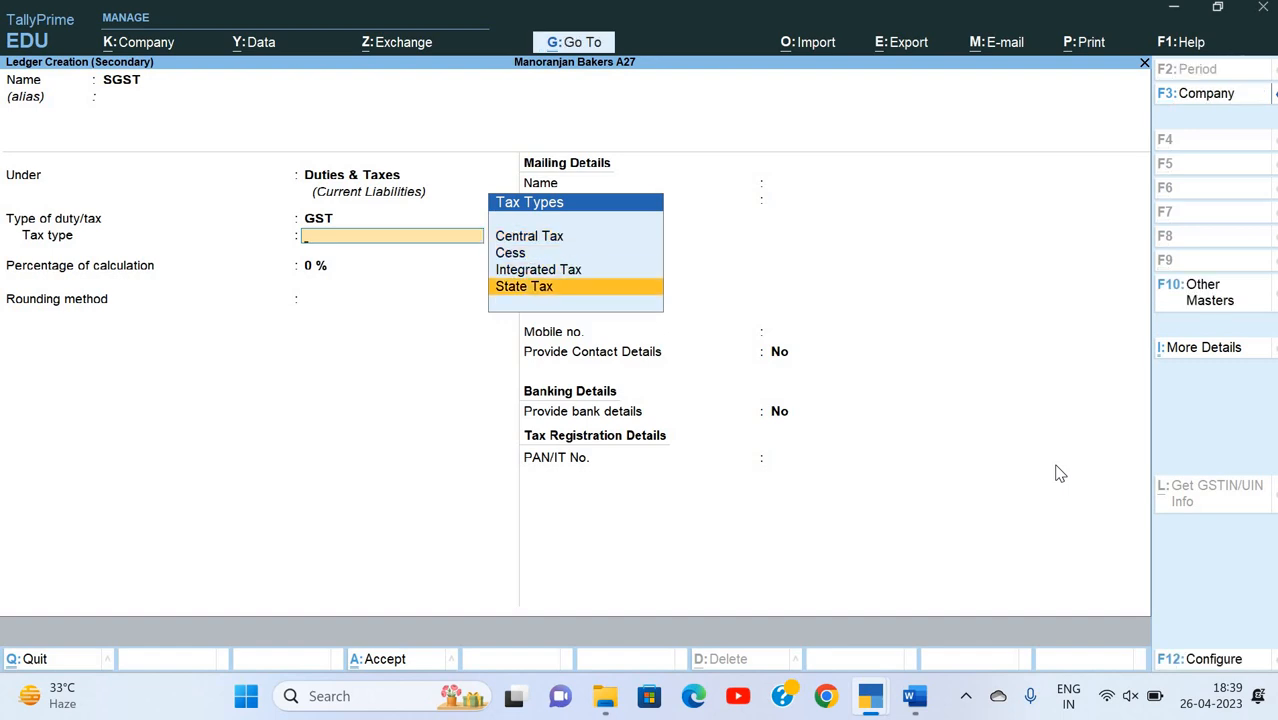
key("Return")
key("Return")
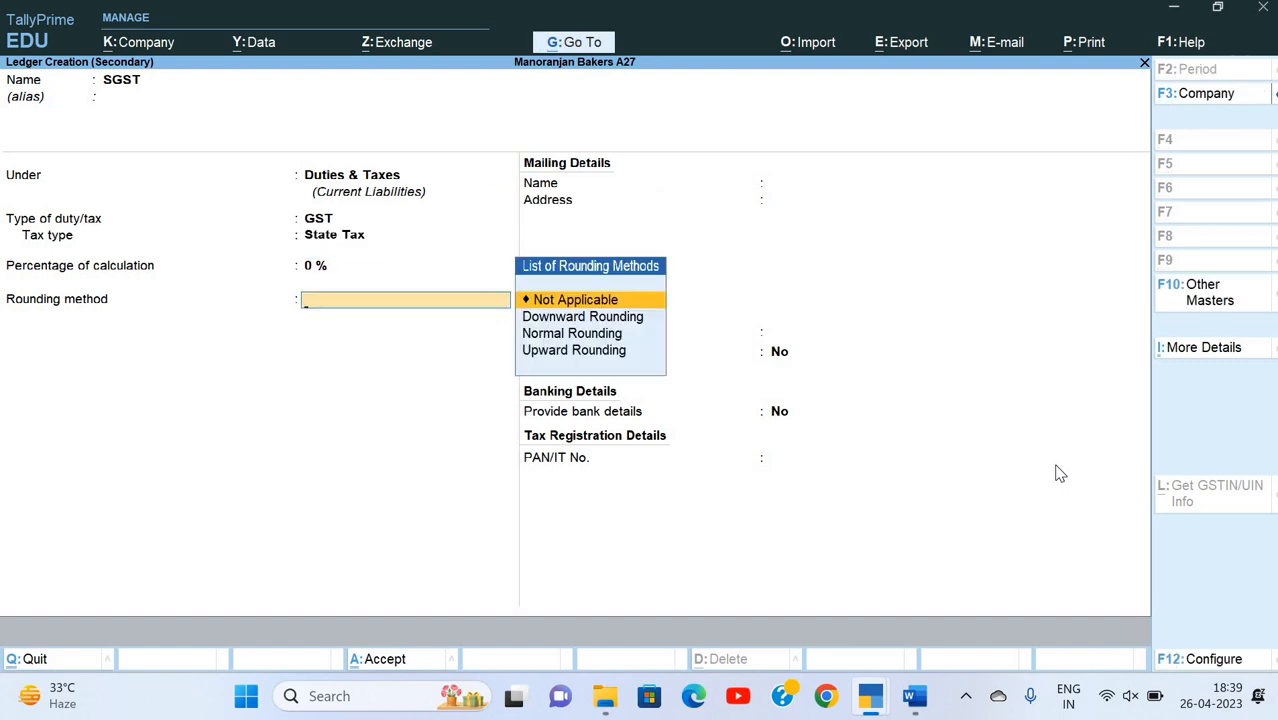
key("Return")
key("ctrl+a")
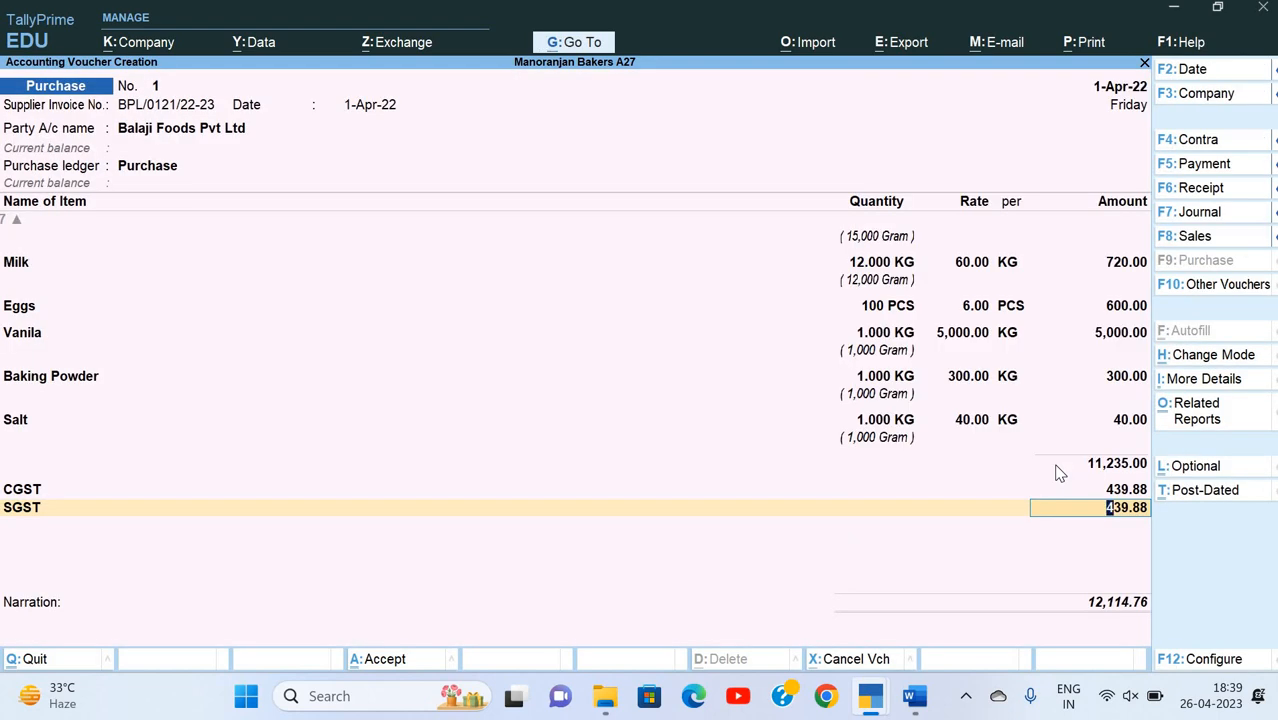
Step: Accept the voucher's SGST amount, end the ledger list, and keep a New Ref bill with the supplier's invoice number
key("Return")
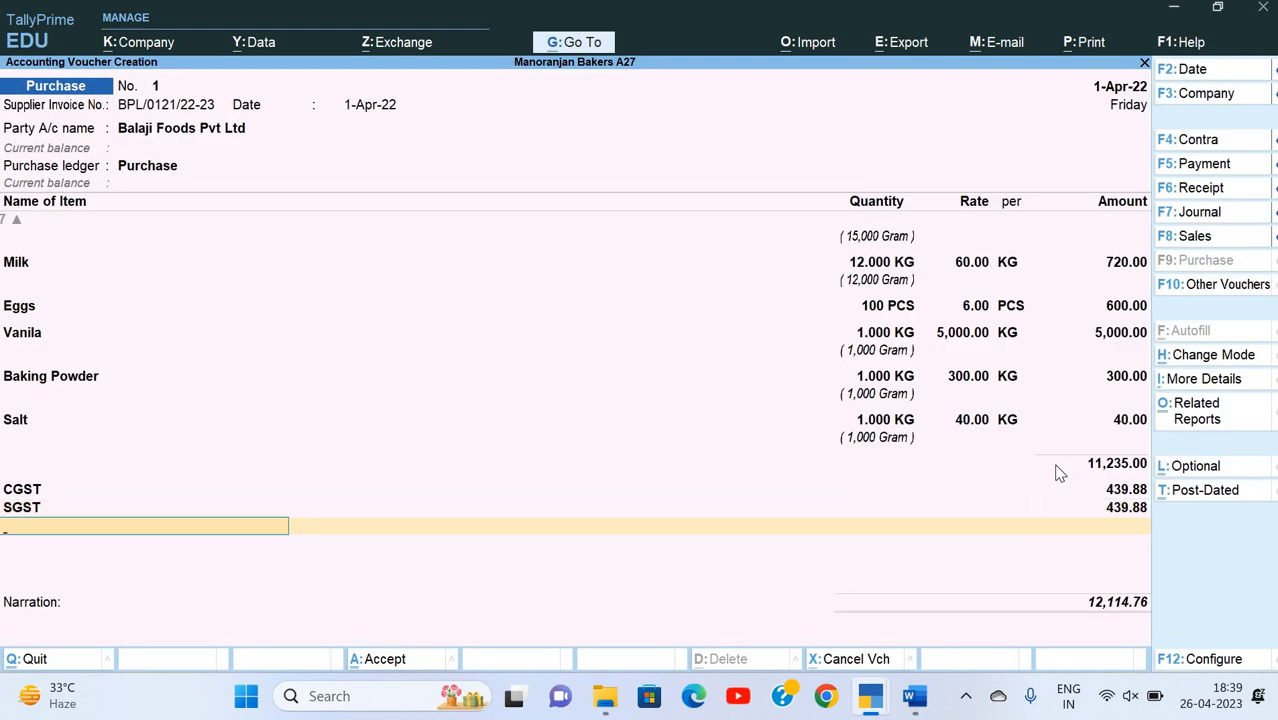
key("Return")
key("Return")
key("Return")
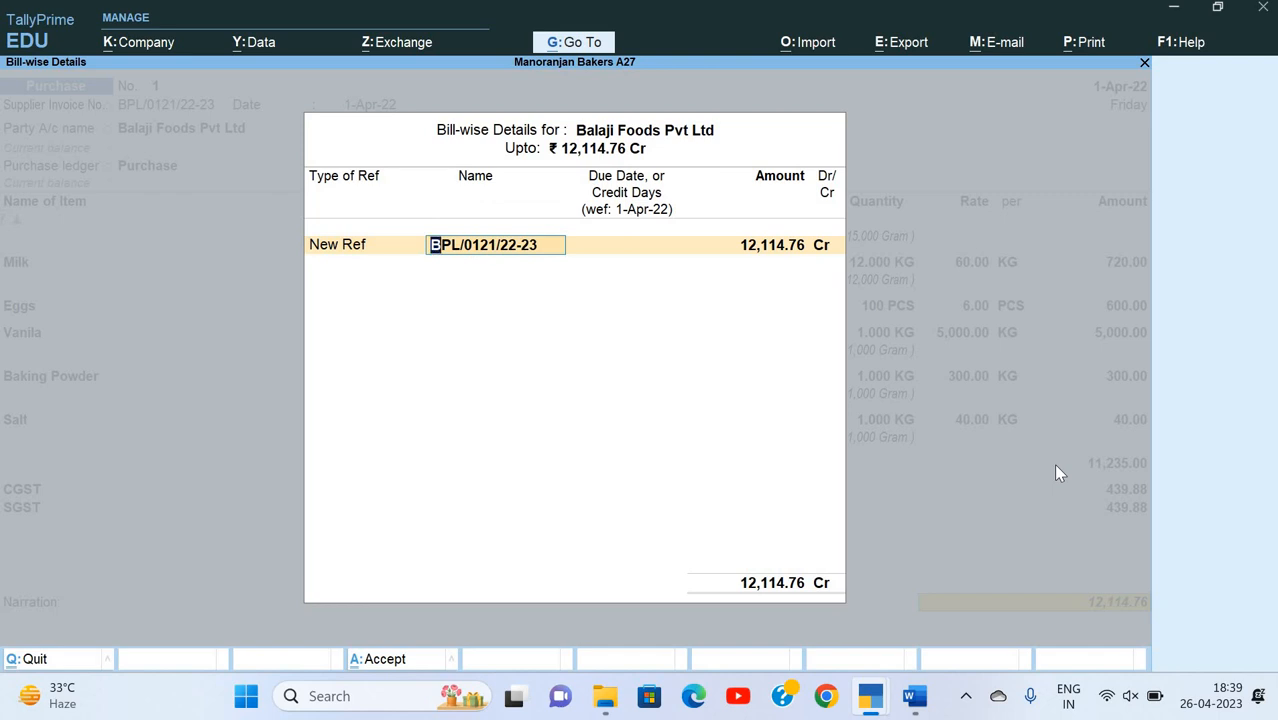
key("Return")
key("Return")
key("BackSpace")
Step: Check the Balaji Foods invoice in Word and accept TallyPrime's bill-wise details with the amount of 12,114.76 Cr
key("alt+Tab")
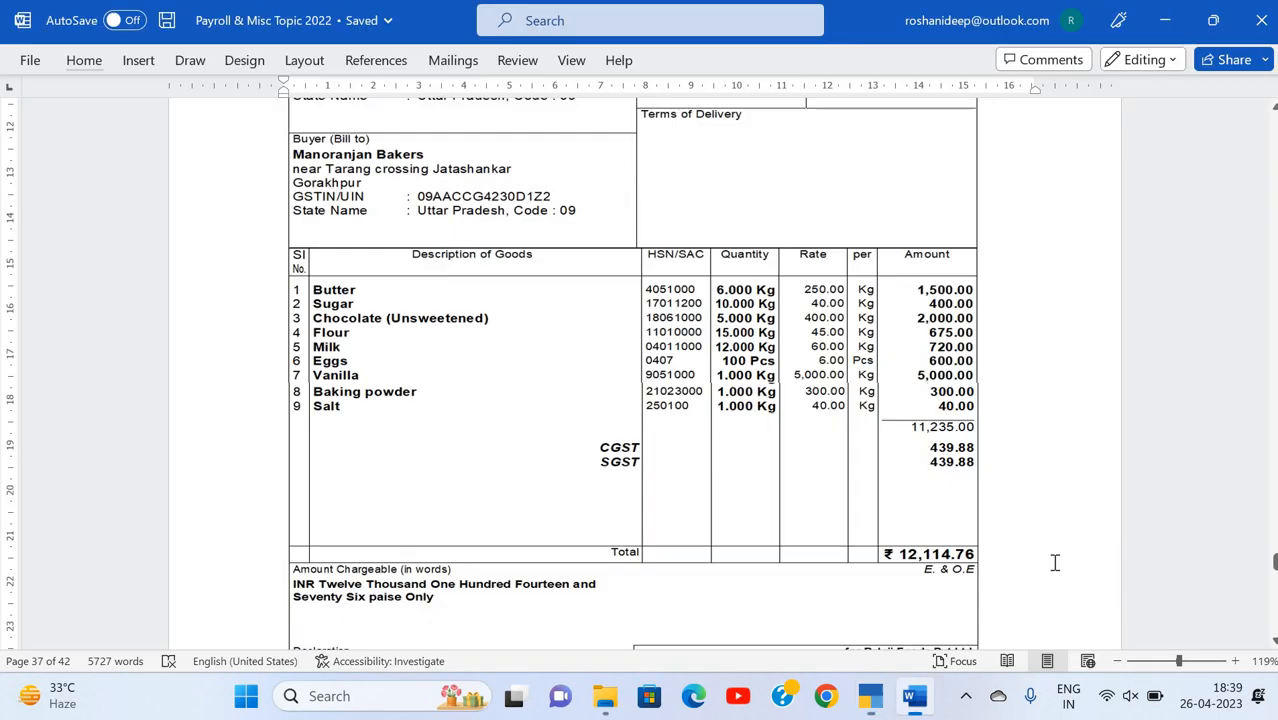
scroll(1055, 563, "down", 4)
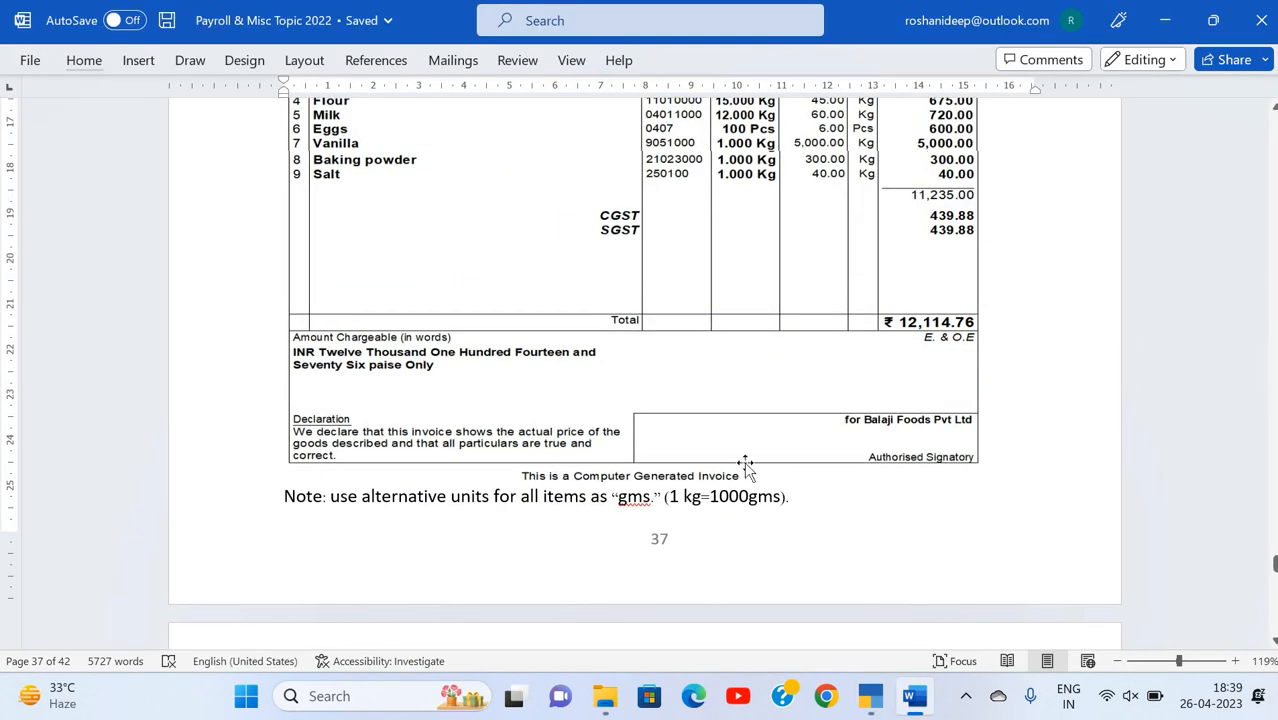
scroll(745, 465, "up", 3)
key("alt+Tab")
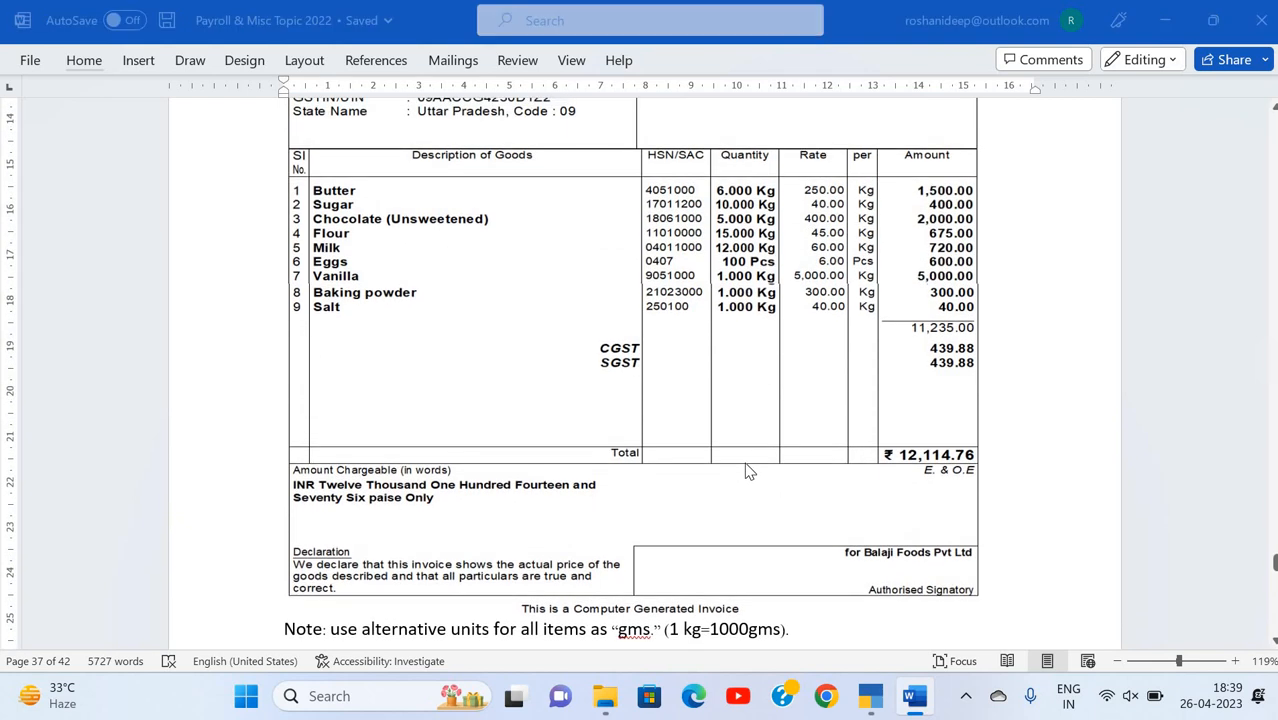
key("Return")
key("Return")
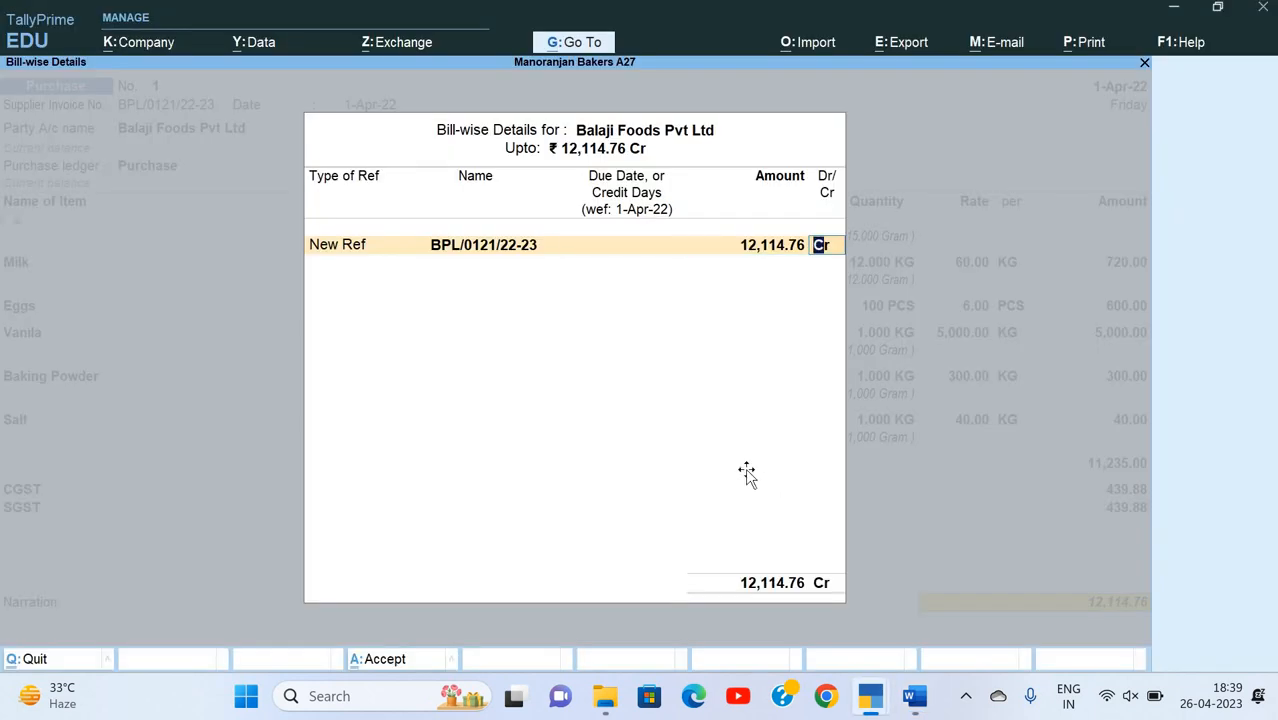
key("alt+Tab")
key("alt+Tab")
key("Return")
Step: Enter the narration "Being goods purchase" and save the purchase voucher
type("Be")
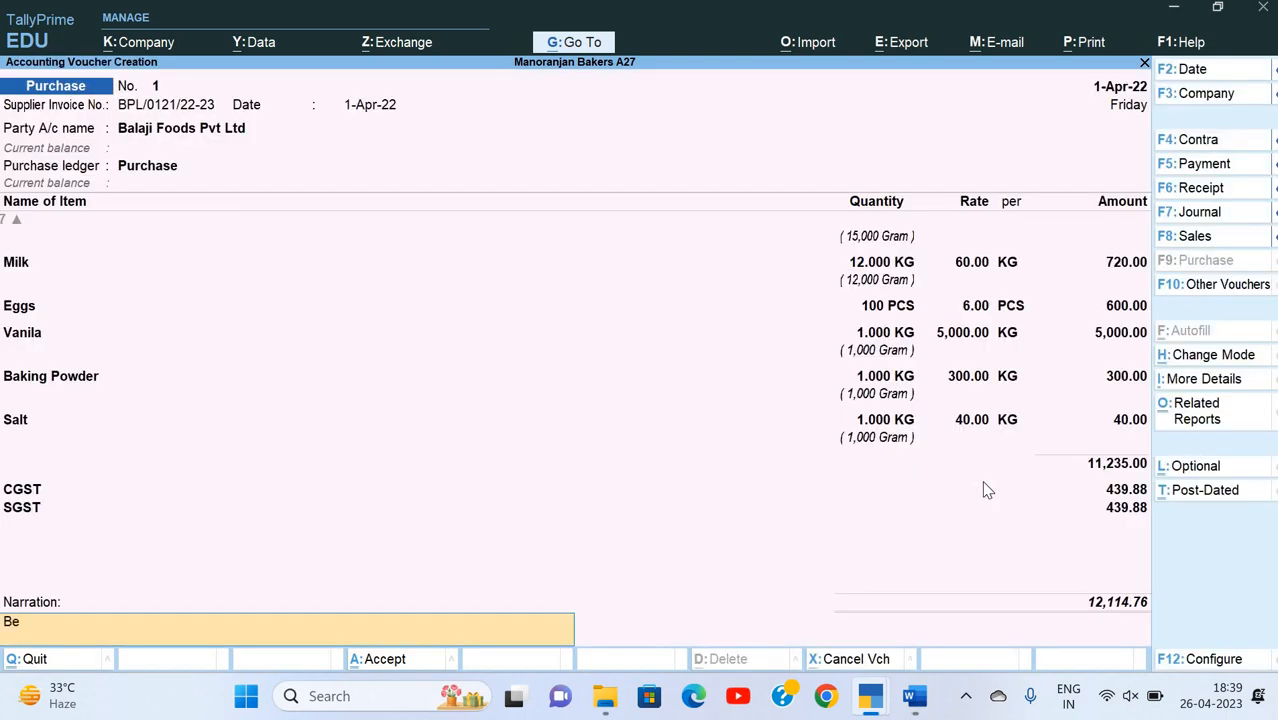
type("ing goods purchase")
key("Return")
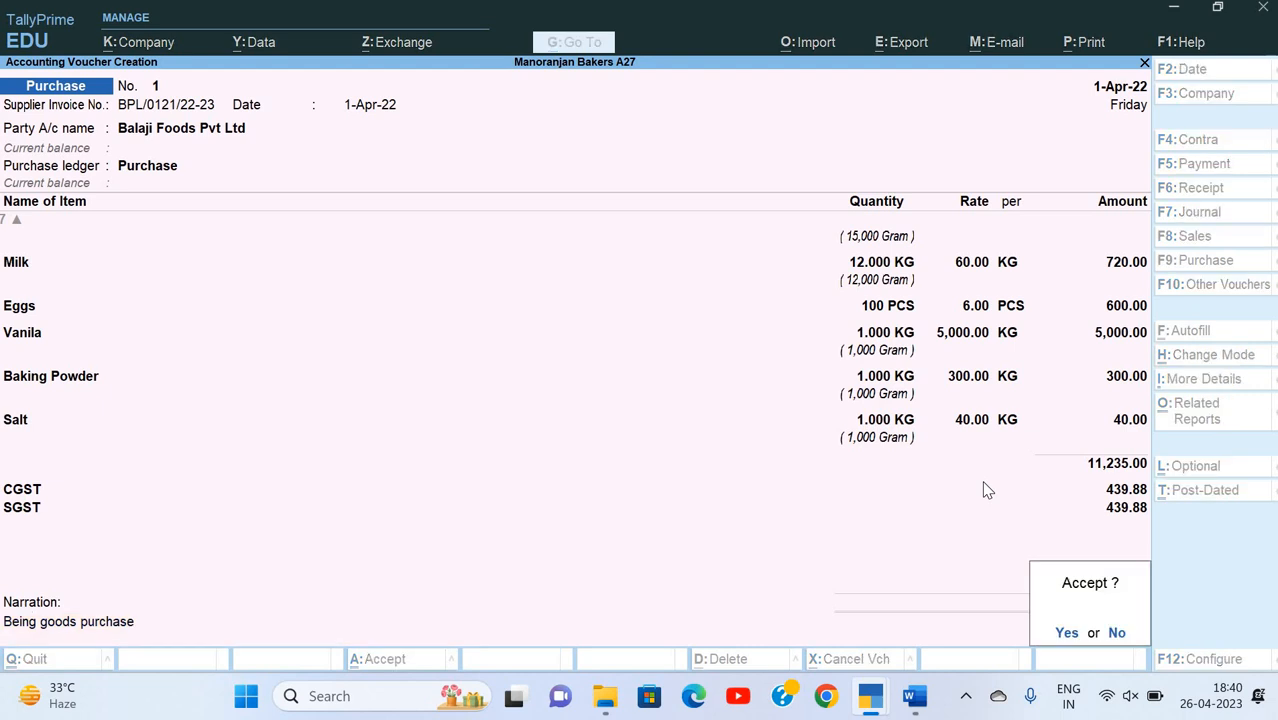
key("Return")
Step: Read the Q.3 Chocolate Cake ingredients in the Word document and open stock item creation in TallyPrime
key("alt+Tab")
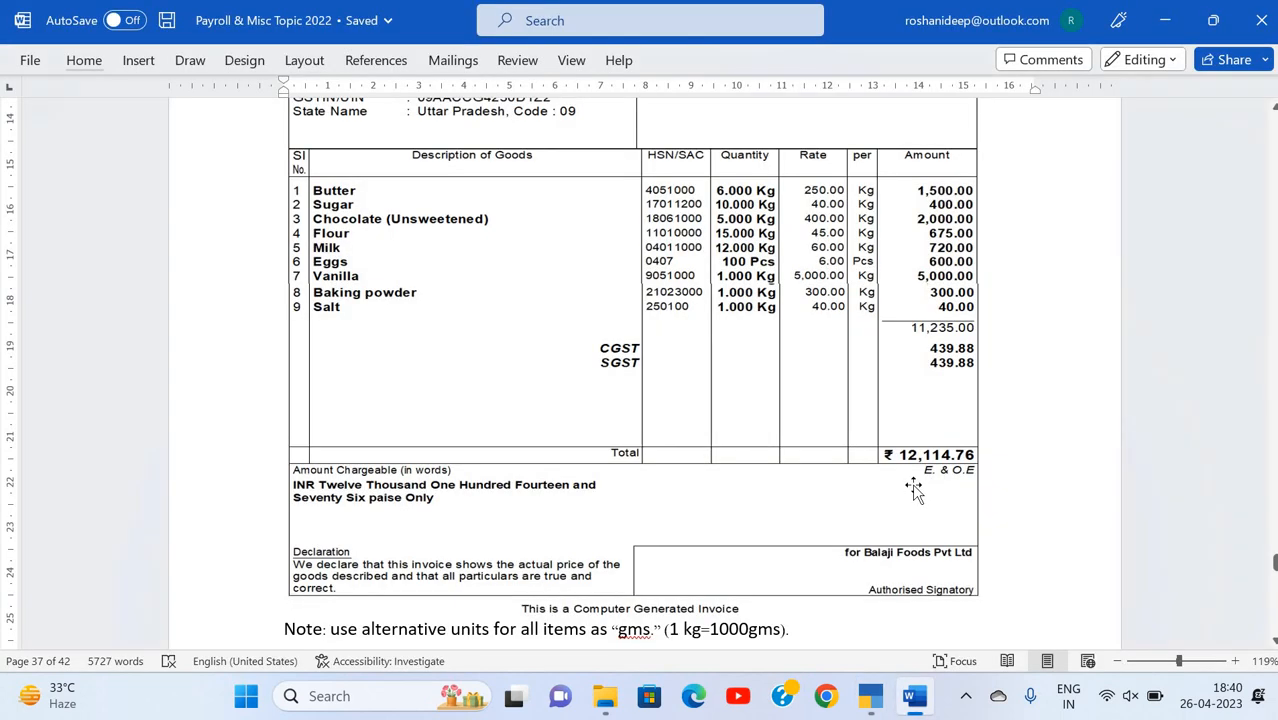
scroll(914, 485, "down", 3)
scroll(914, 485, "down", 6)
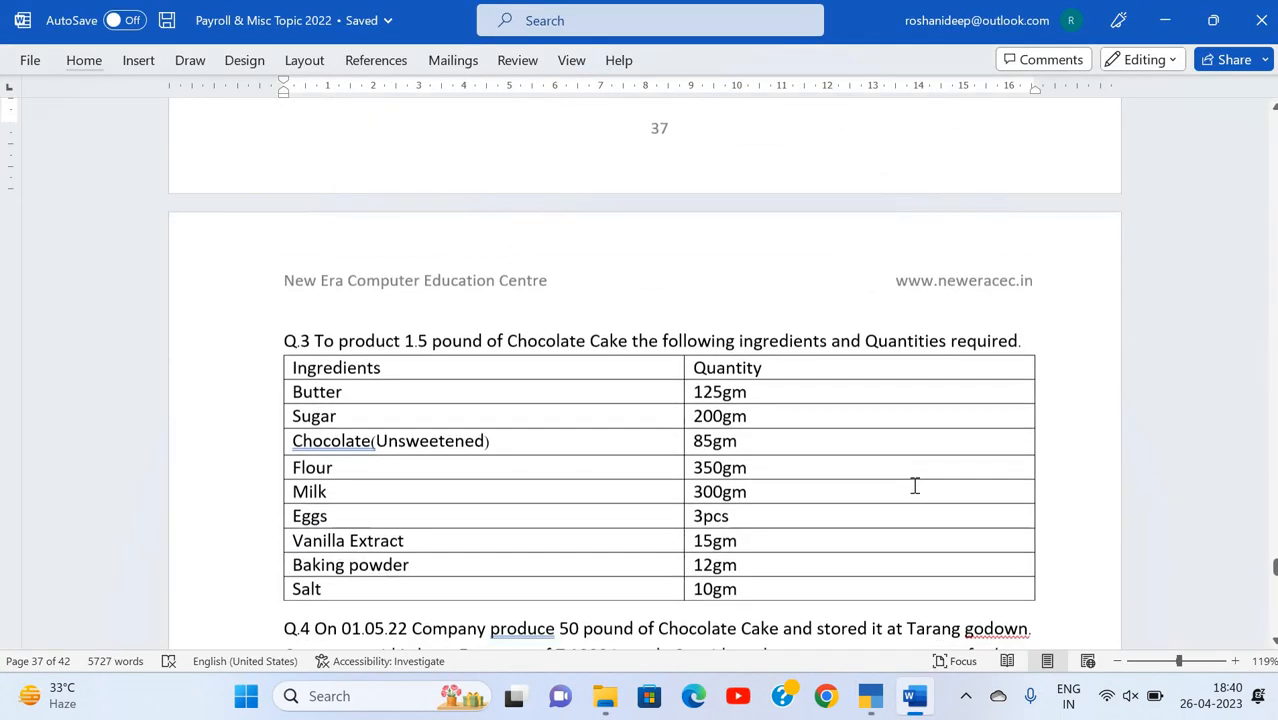
scroll(914, 485, "up", 1)
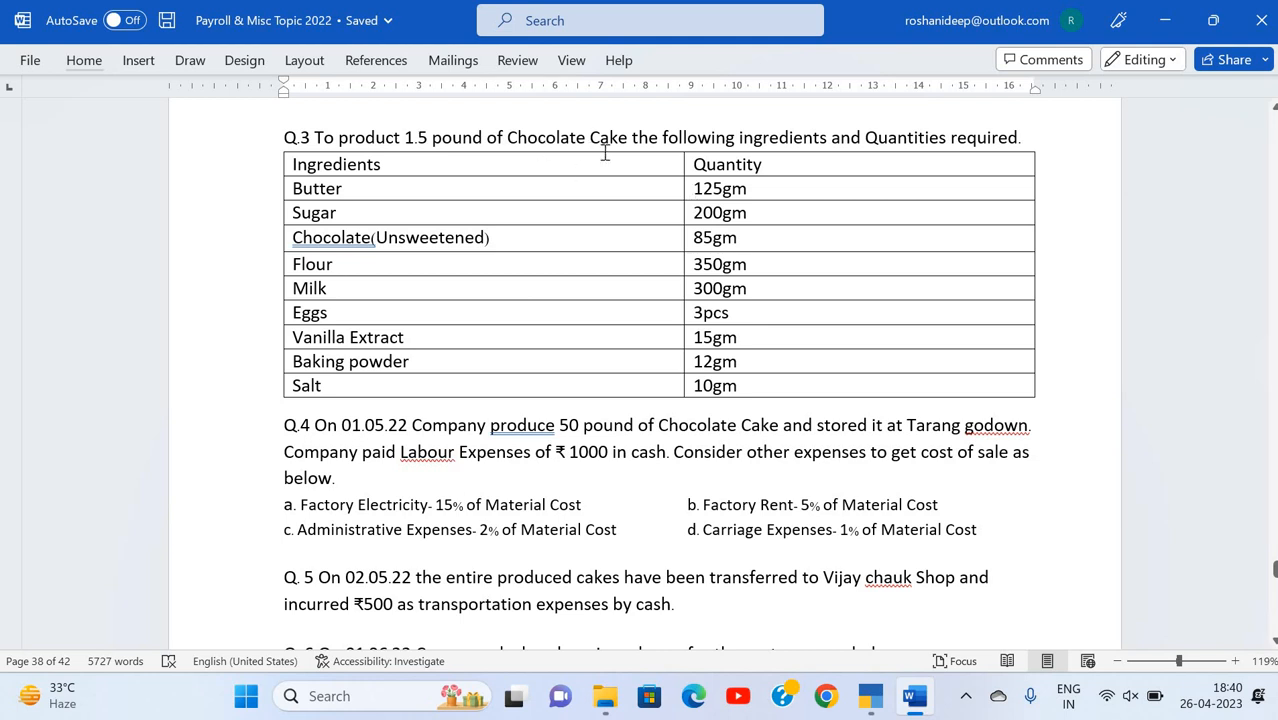
key("alt+Tab")
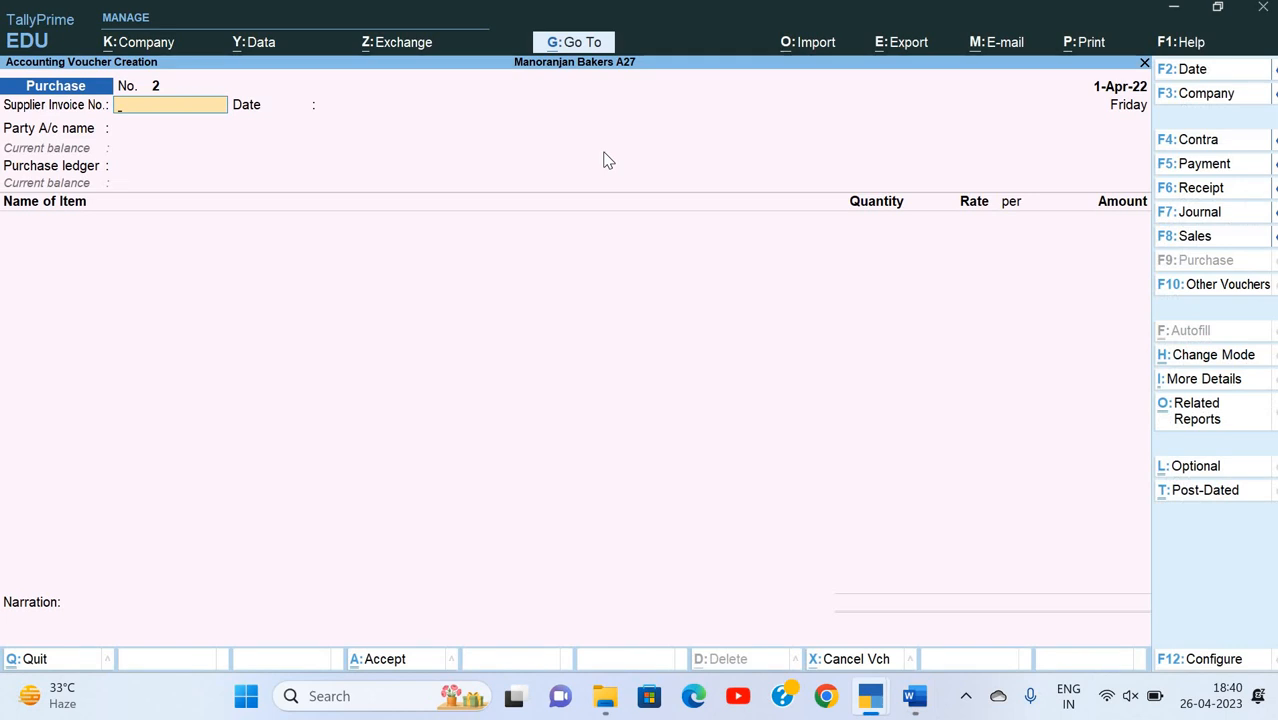
key("Escape")
key("Return")
key("Down")
key("Down")
key("Down")
key("Down")
key("Down")
key("Down")
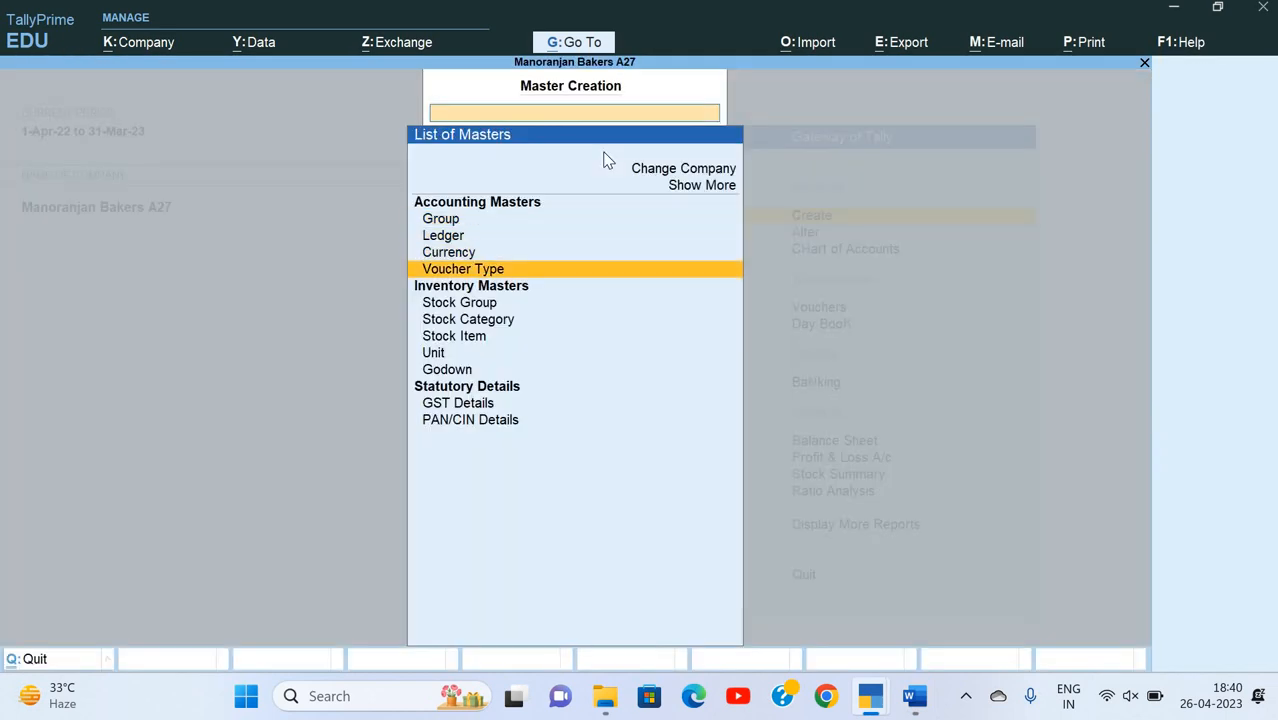
key("Return")
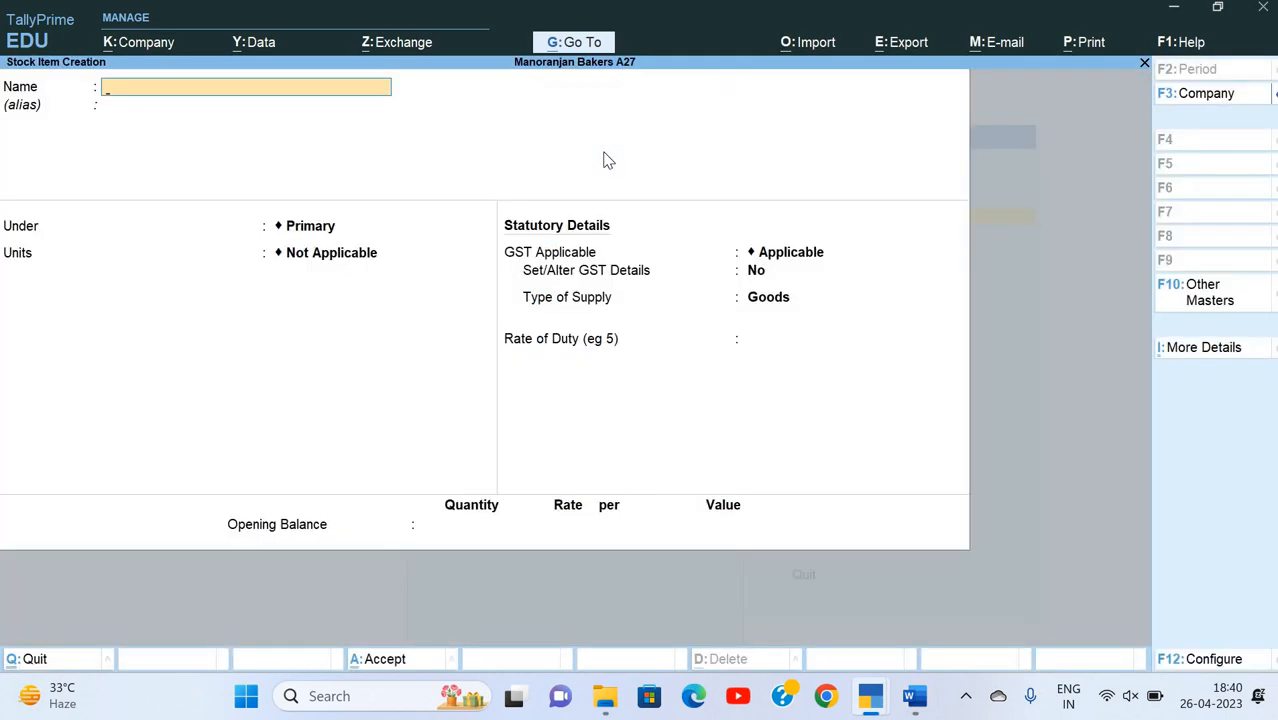
Step: Name the new stock item Chocolate Cake and leave its alias blank
type("Chocolate Cake")
key("Return")
key("Return")
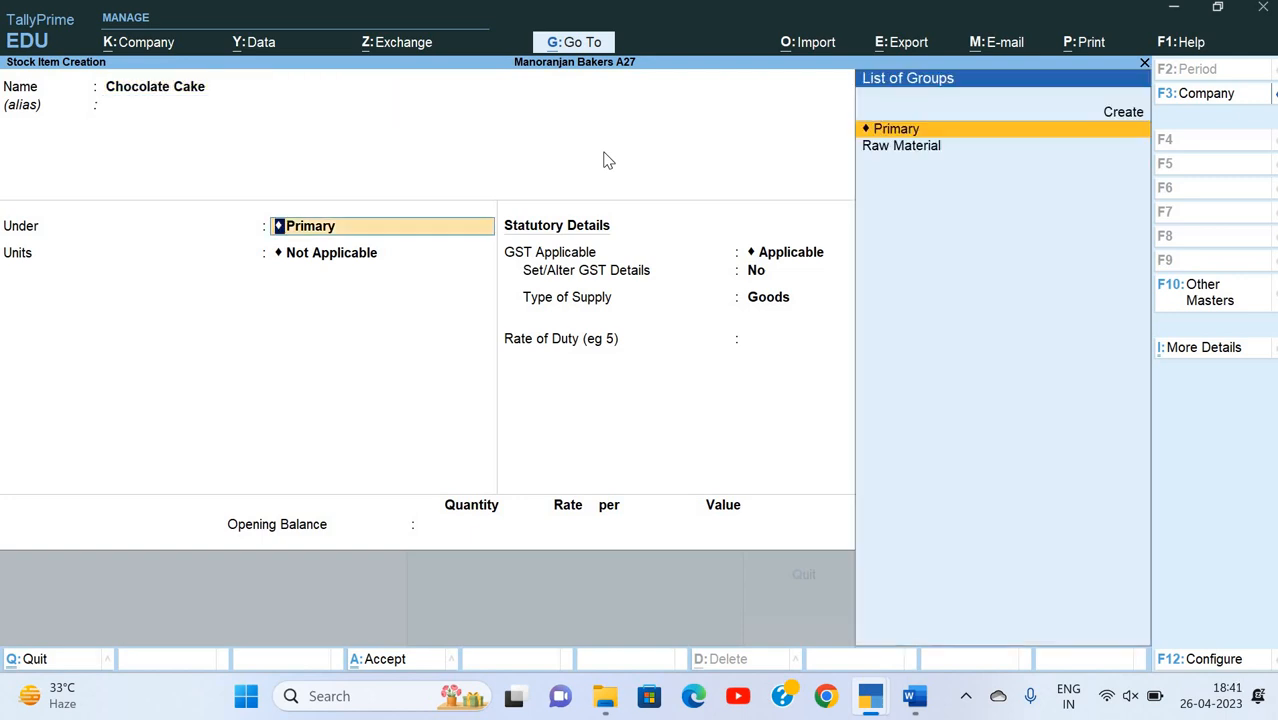
Step: Create a stock group named Finished Goods under Primary, keep both remaining options at No, and assign it to Chocolate Cake
key("alt+c")
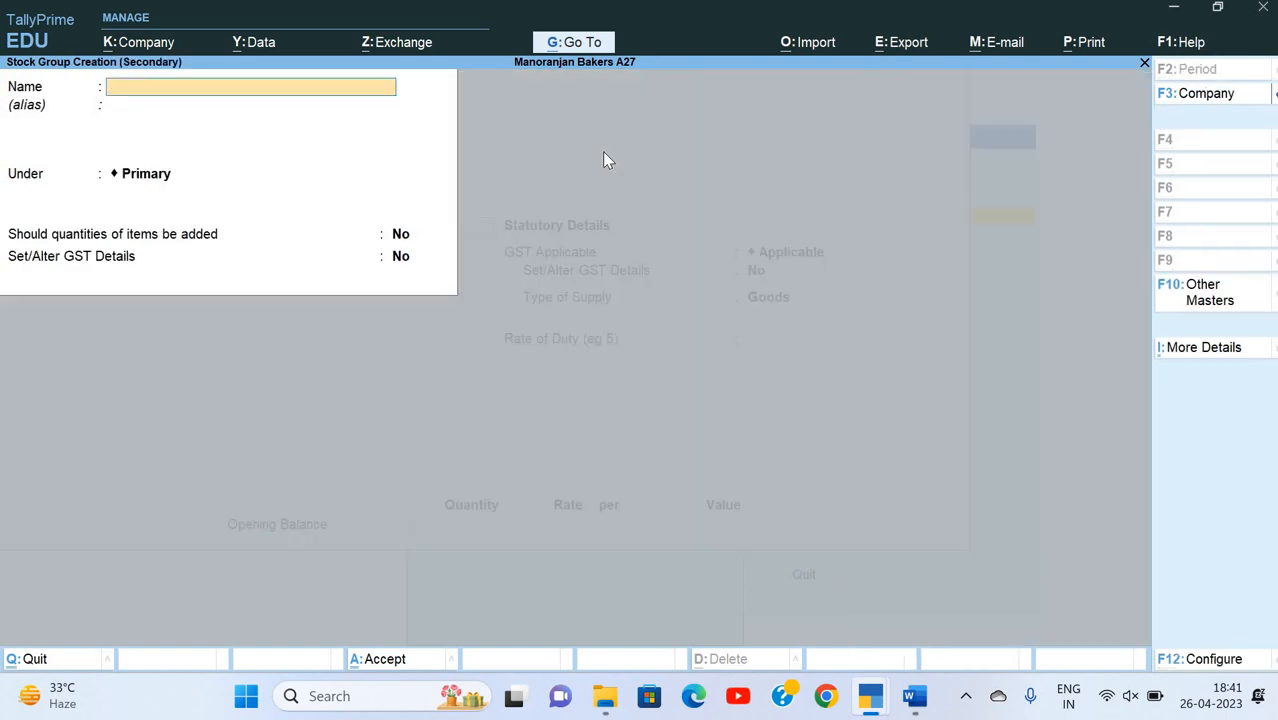
type("Finished Goods")
key("Return")
key("Return")
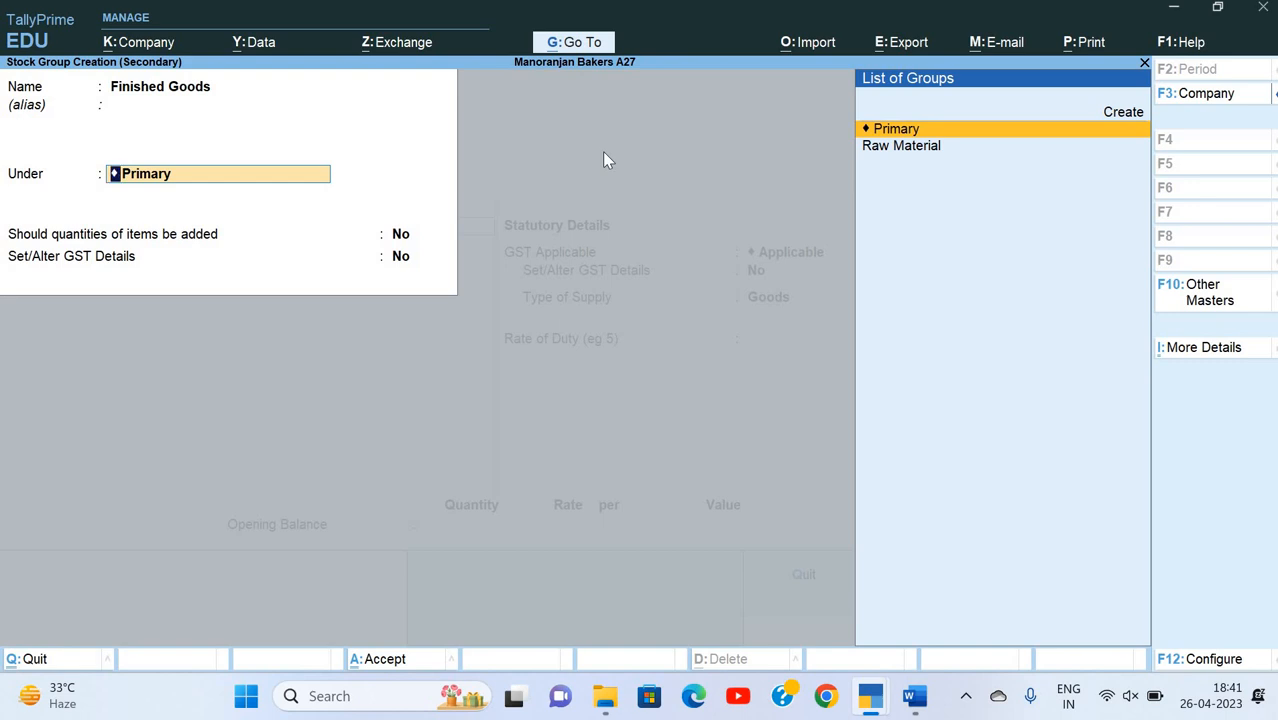
key("Return")
key("Return")
key("Return")
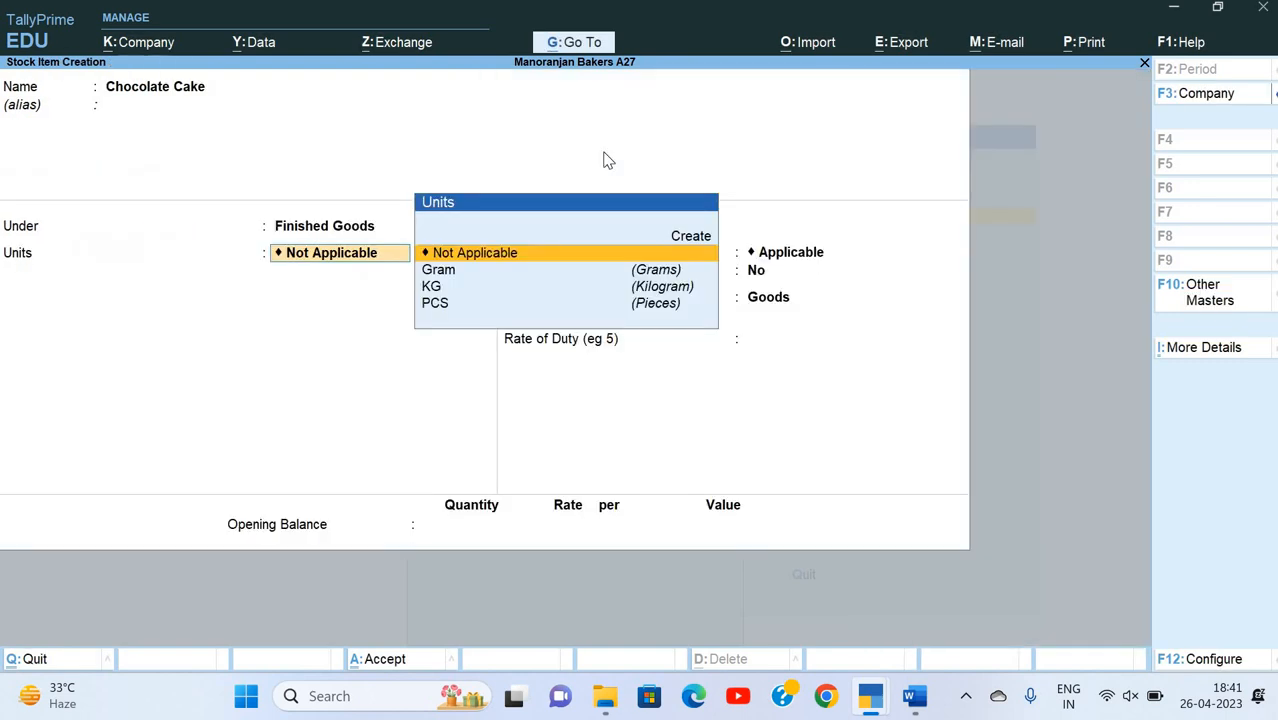
Step: Start a new simple unit for Chocolate Cake with the symbol Pound and the formal name Pounds
key("alt+c")
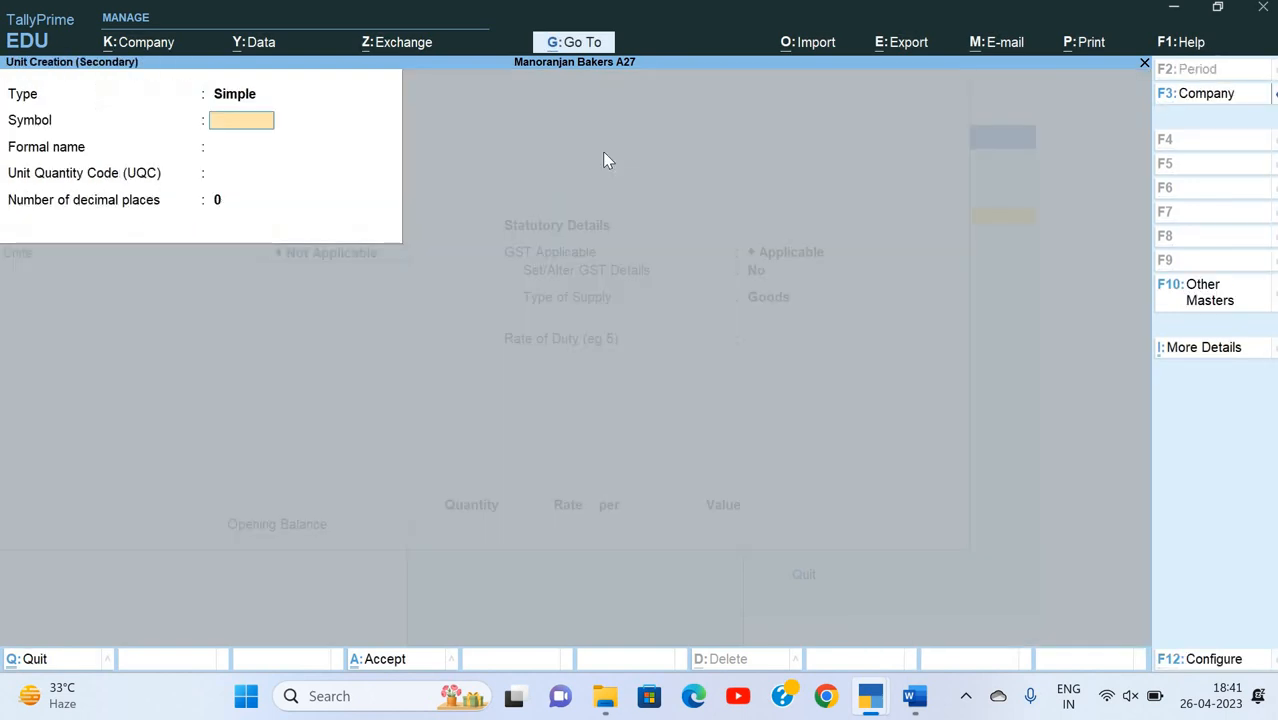
type("Pound")
key("Return")
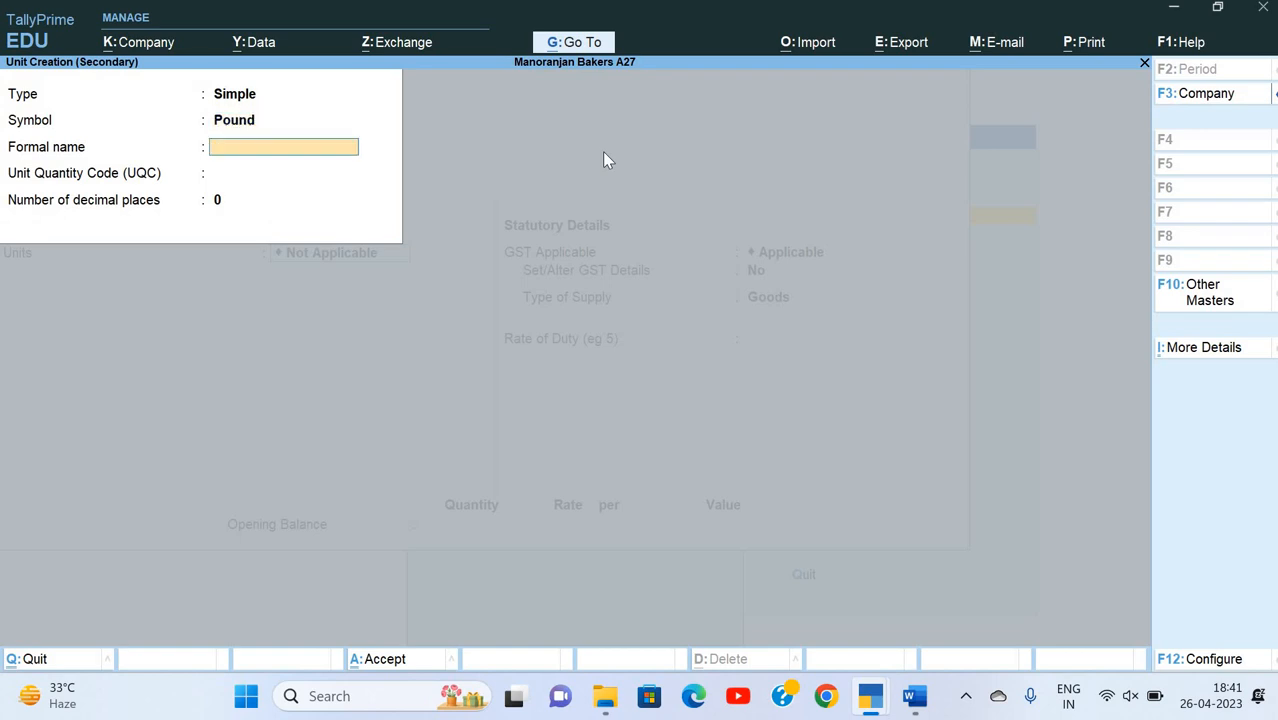
type("Pounds")
key("Return")
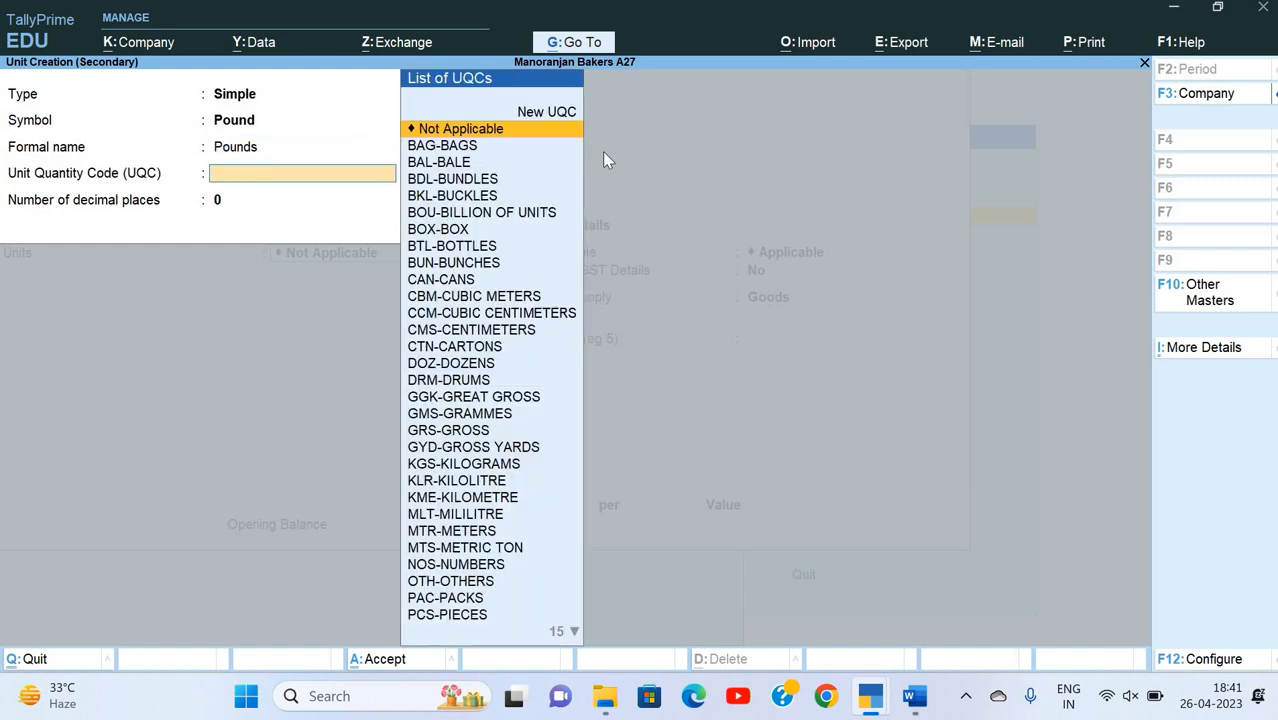
Step: Search the unit quantity codes for one that matches pounds
type("p")
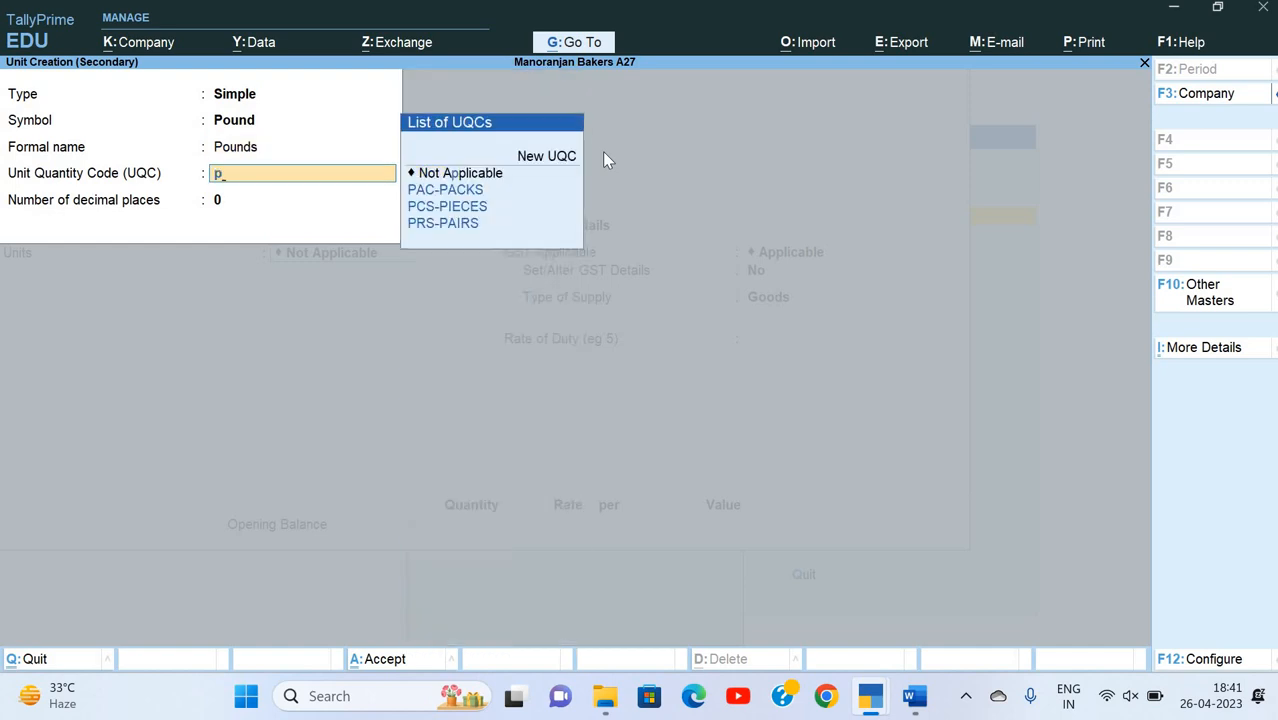
key("Down")
key("Down")
key("Down")
key("BackSpace")
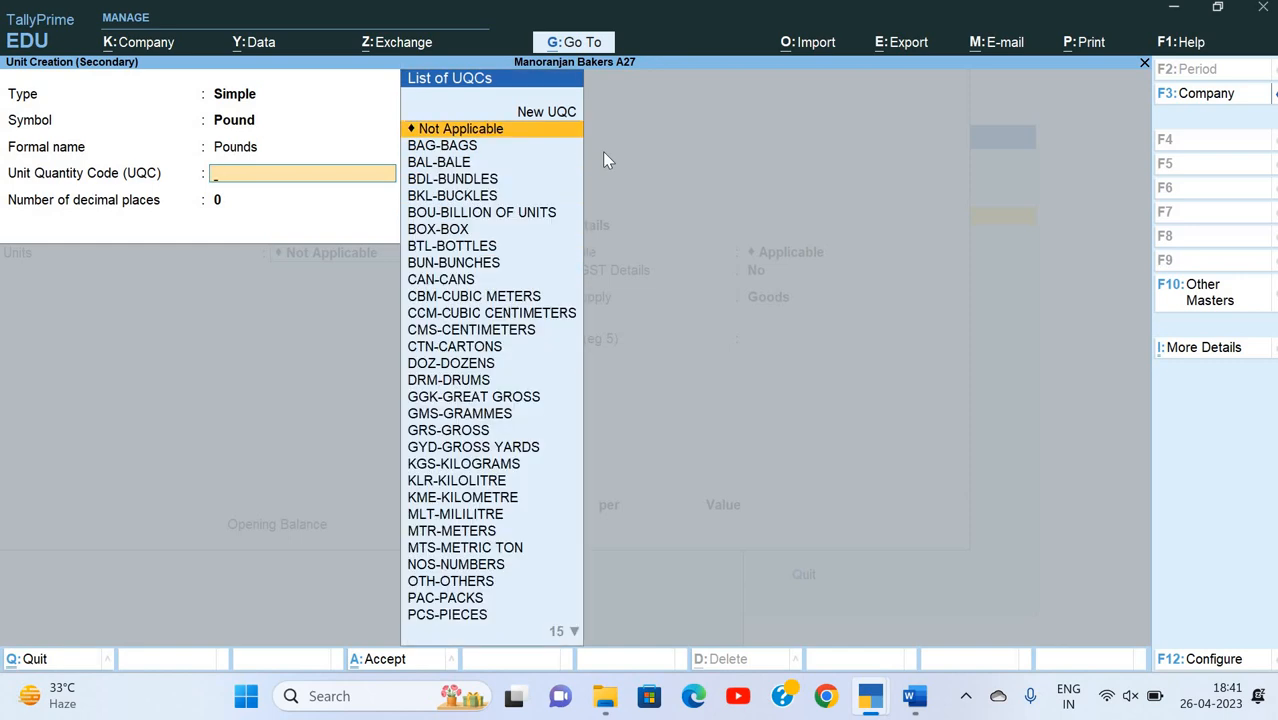
key("Down")
key("Down")
key("Down")
key("Down")
key("Up")
key("Up")
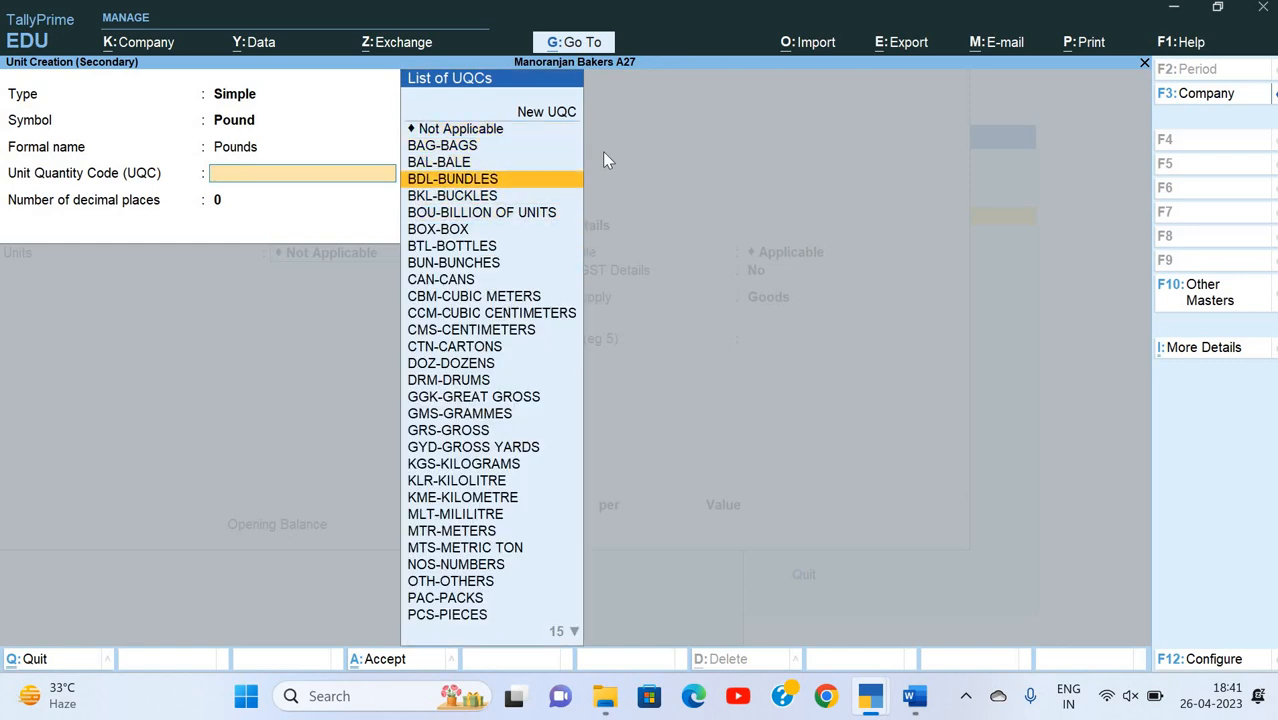
Step: Create a new UQC named Pound for the unit, set 2 decimal places, and save the unit
key("Up")
key("Up")
key("Up")
key("Up")
key("Return")
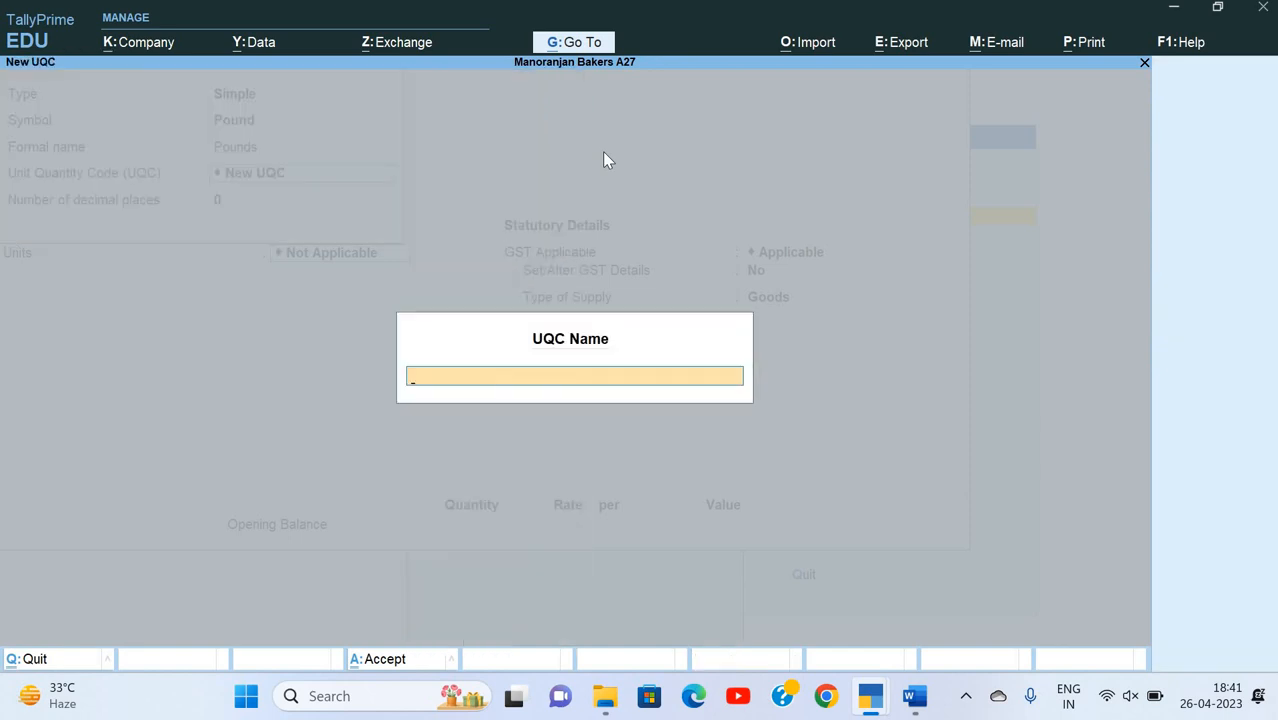
type("Pound")
key("Return")
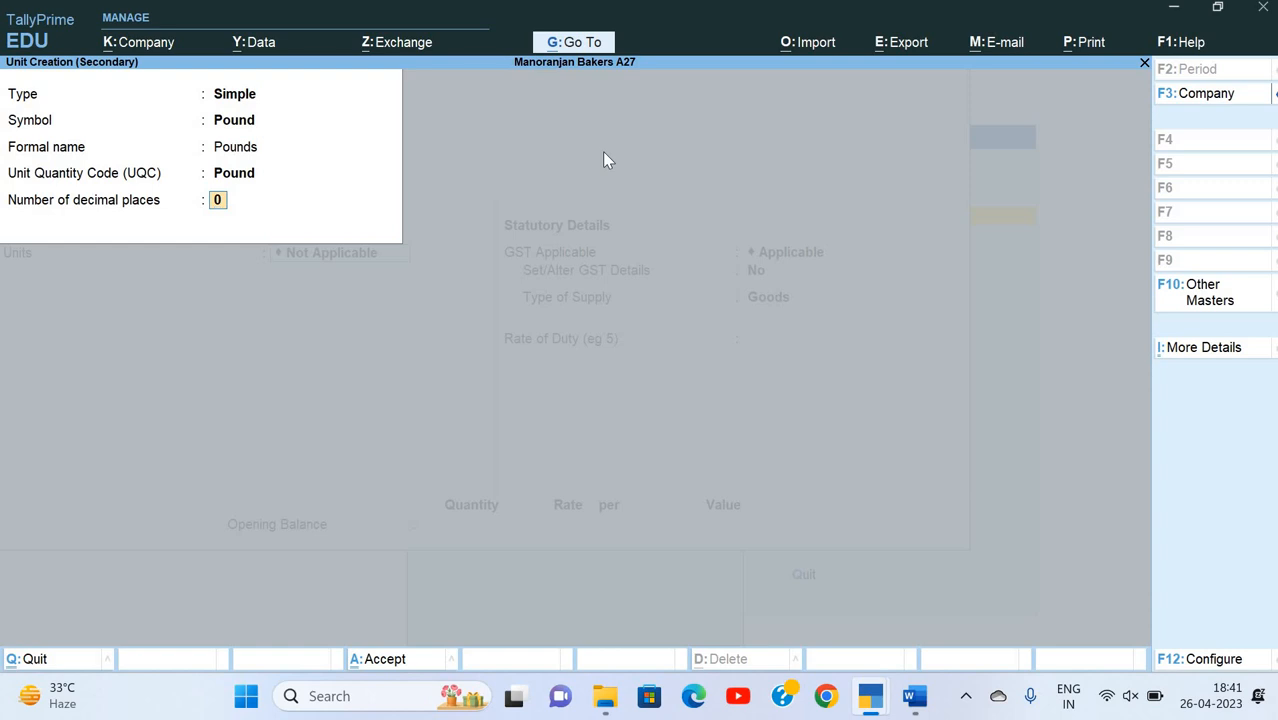
type("2")
key("Return")
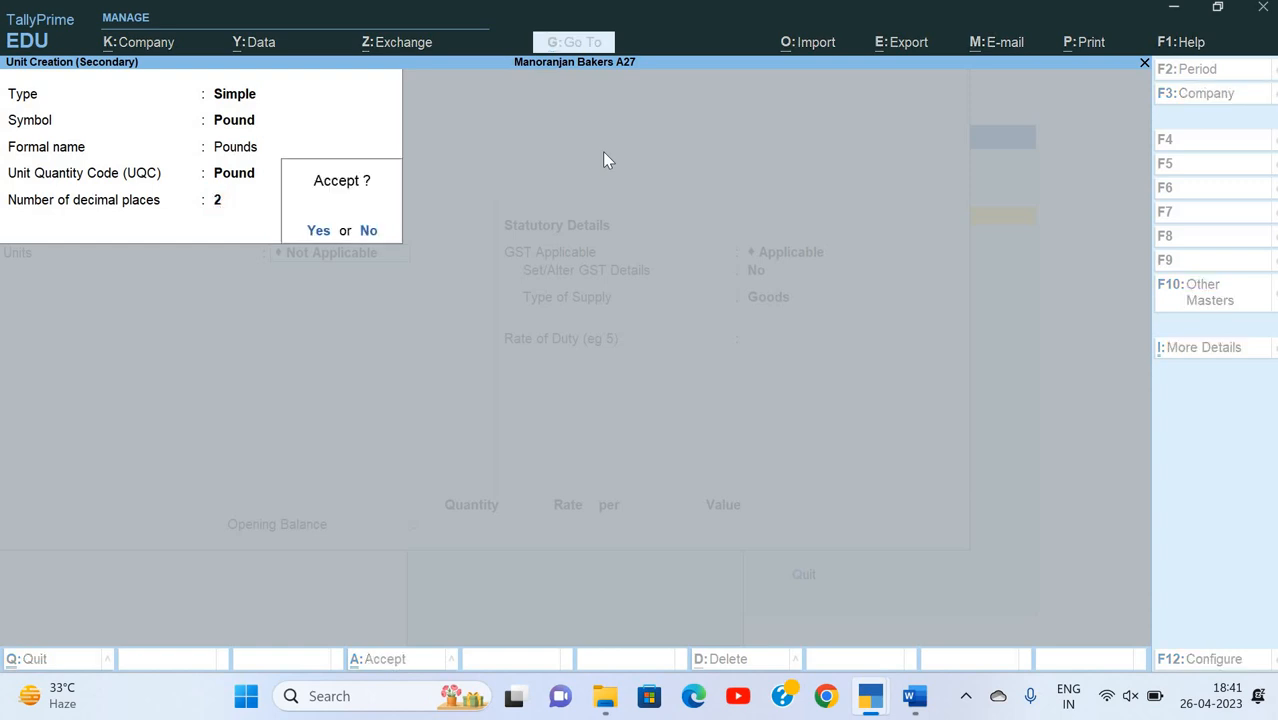
key("y")
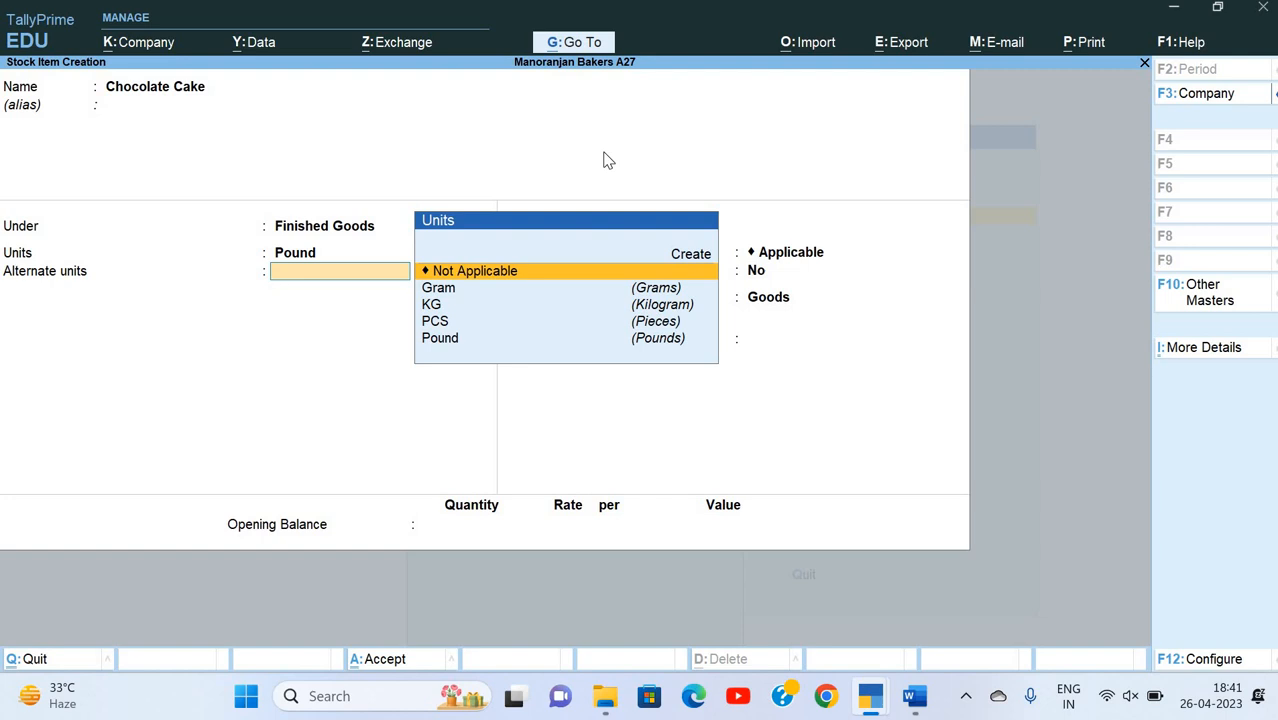
Step: Keep alternate units Not Applicable and GST Applicable for Chocolate Cake, and choose Yes to set its GST details
key("Return")
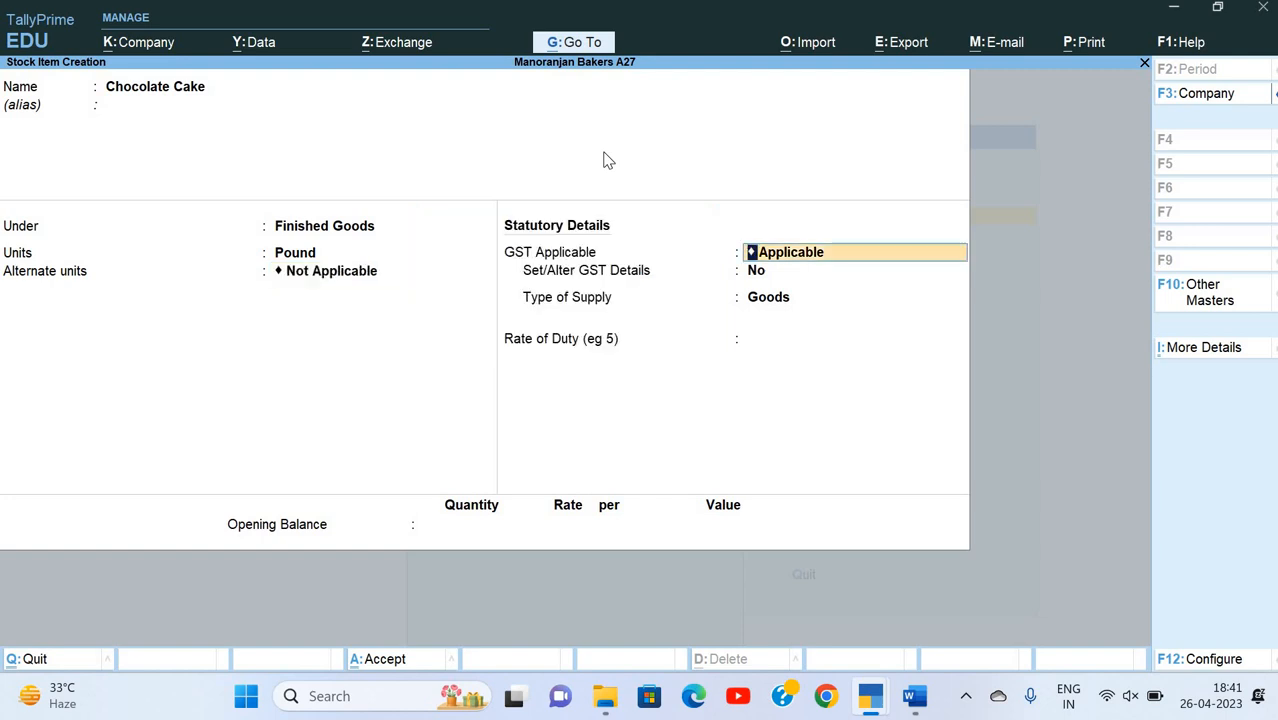
key("Return")
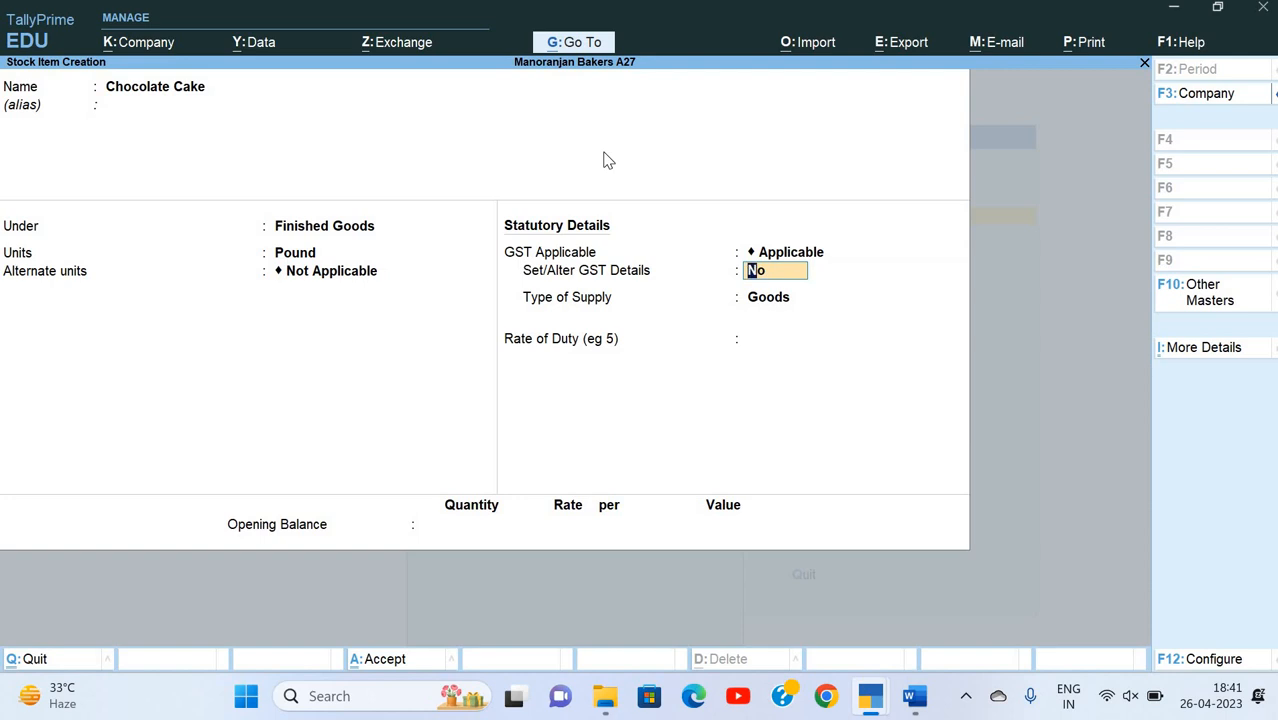
type("y")
key("Return")
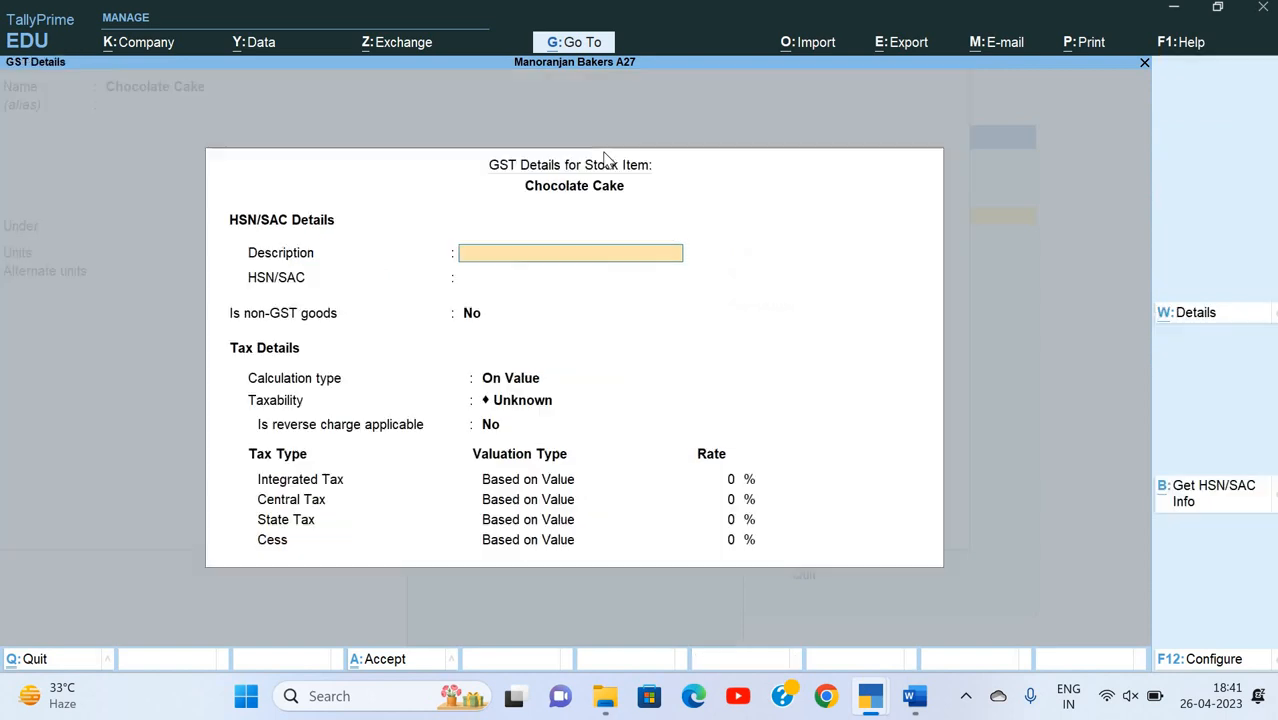
Step: Look up the HSN code for chocolate on the Balaji Foods invoice in the Word exercise document
key("alt+Tab")
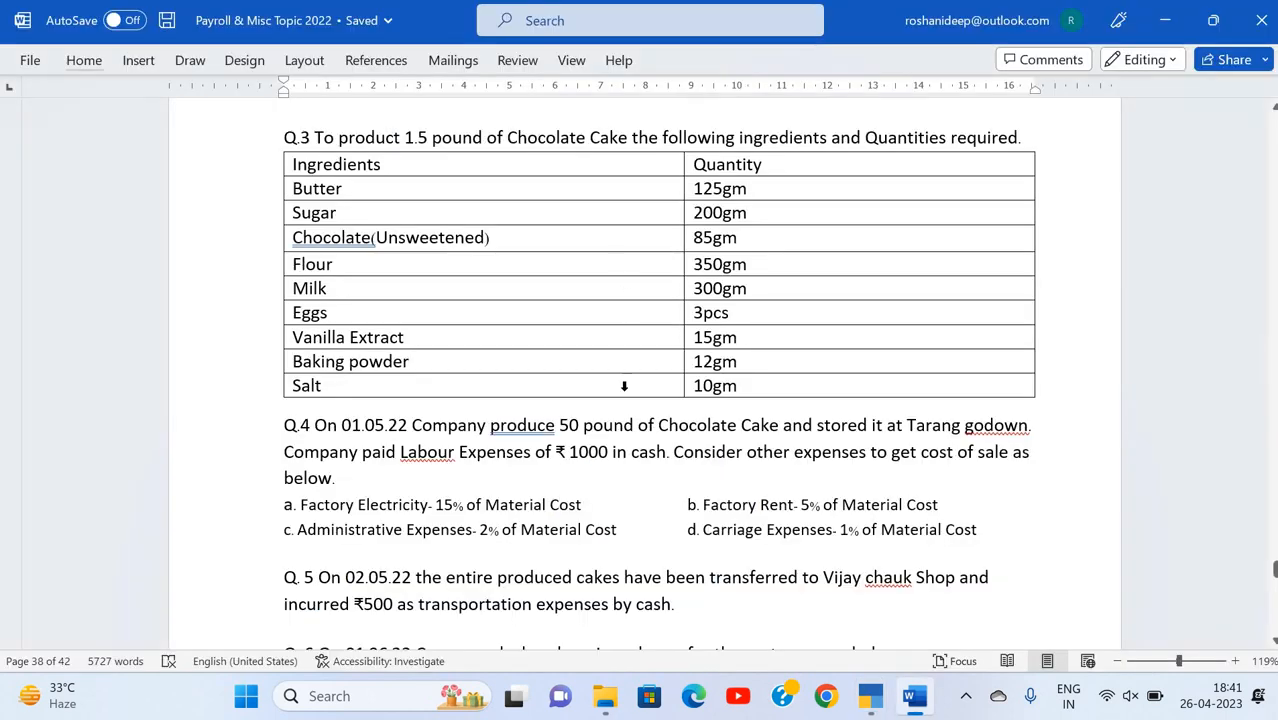
scroll(624, 386, "down", 2)
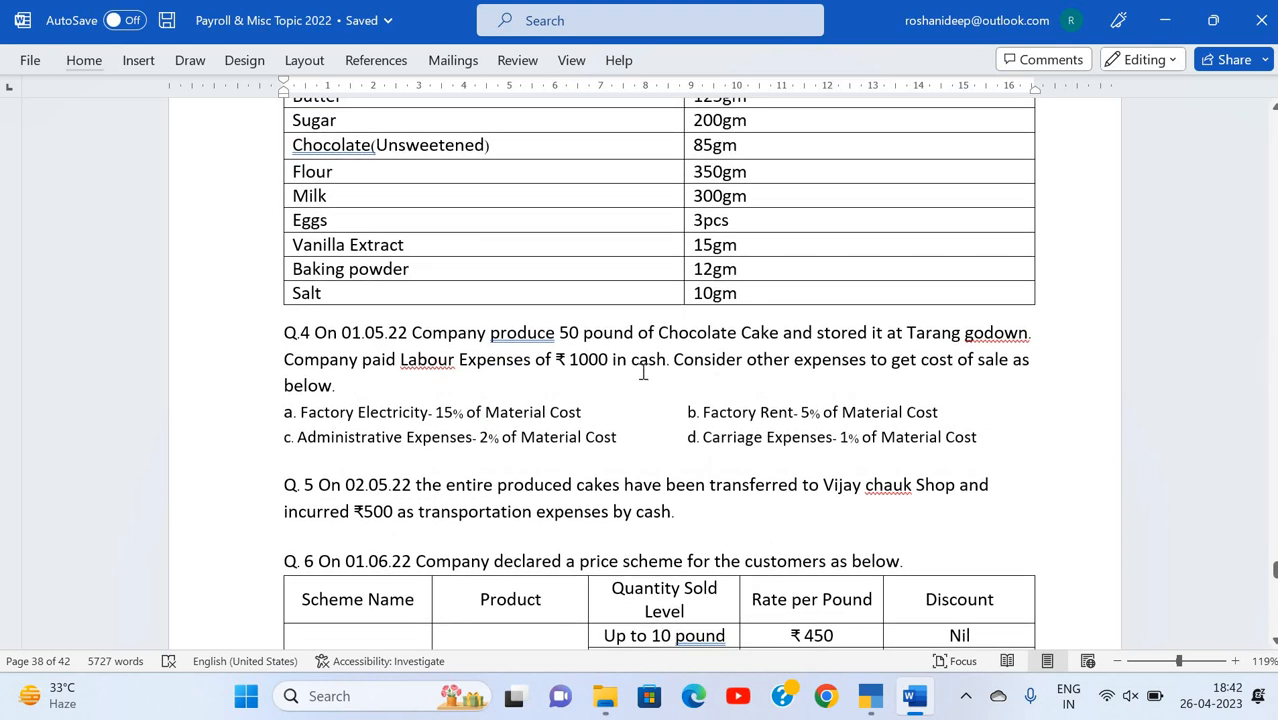
scroll(666, 372, "up", 2)
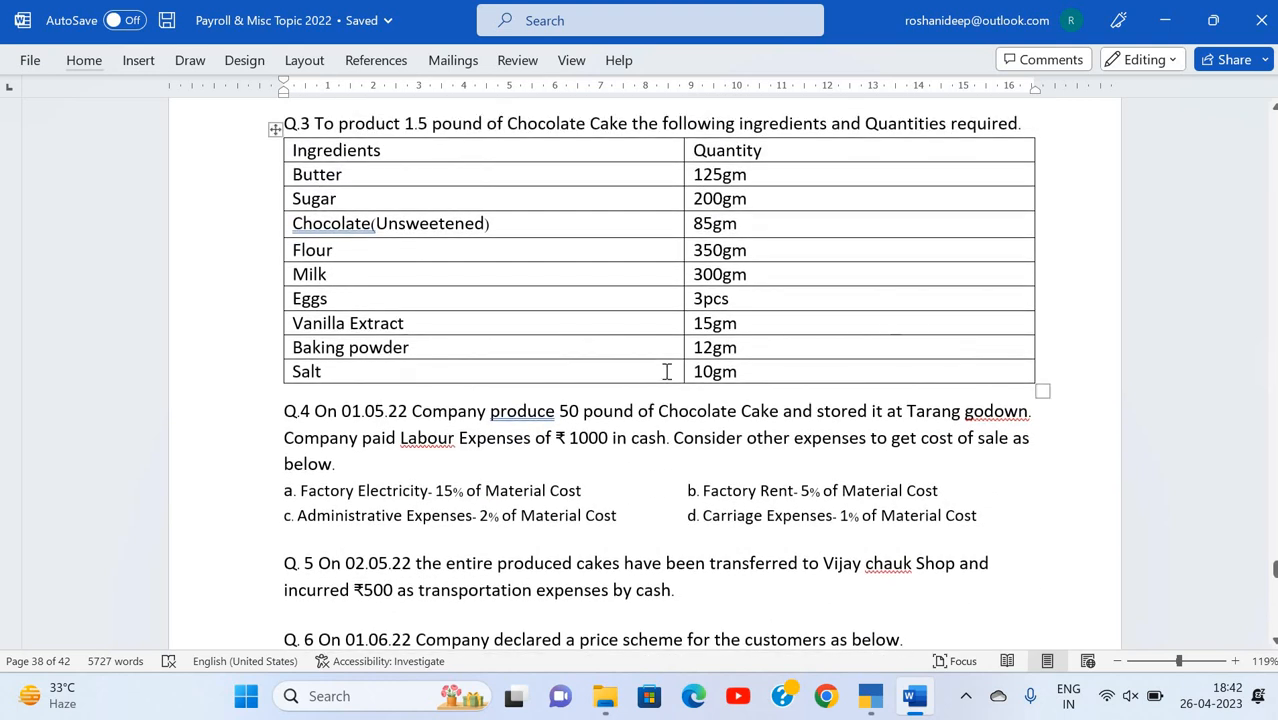
scroll(690, 364, "up", 2)
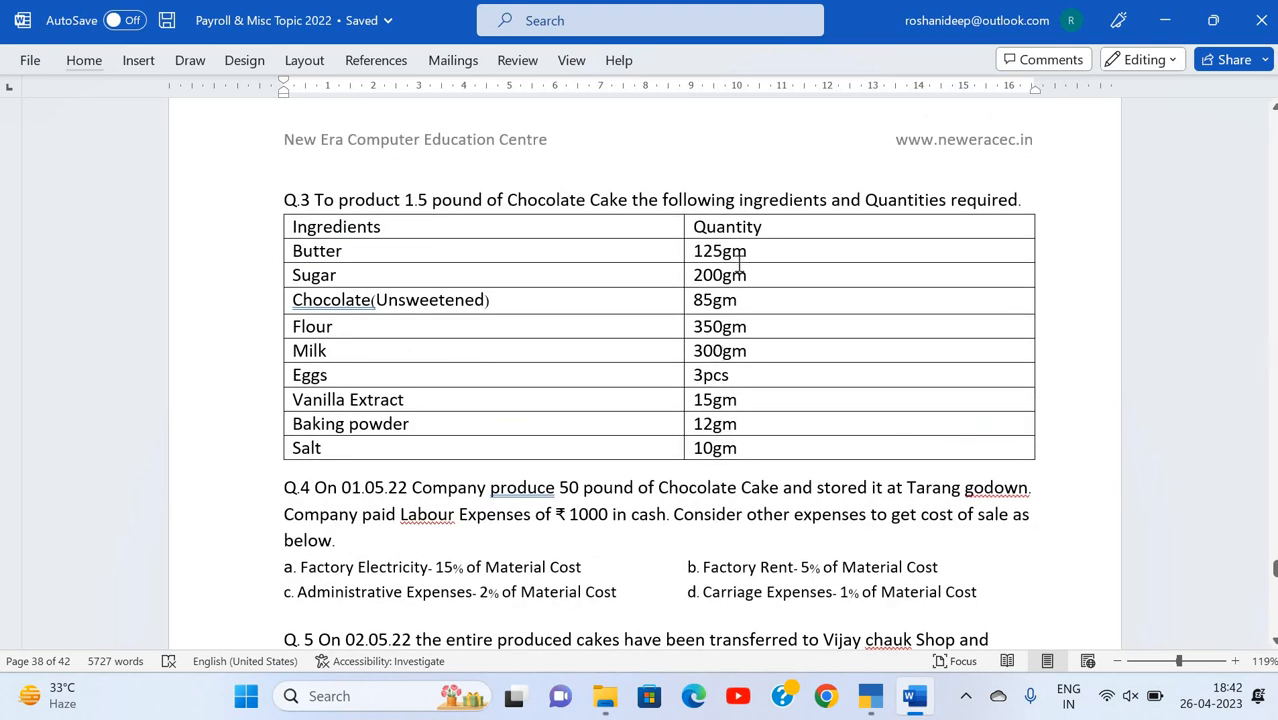
scroll(738, 264, "up", 10)
scroll(738, 264, "up", 8)
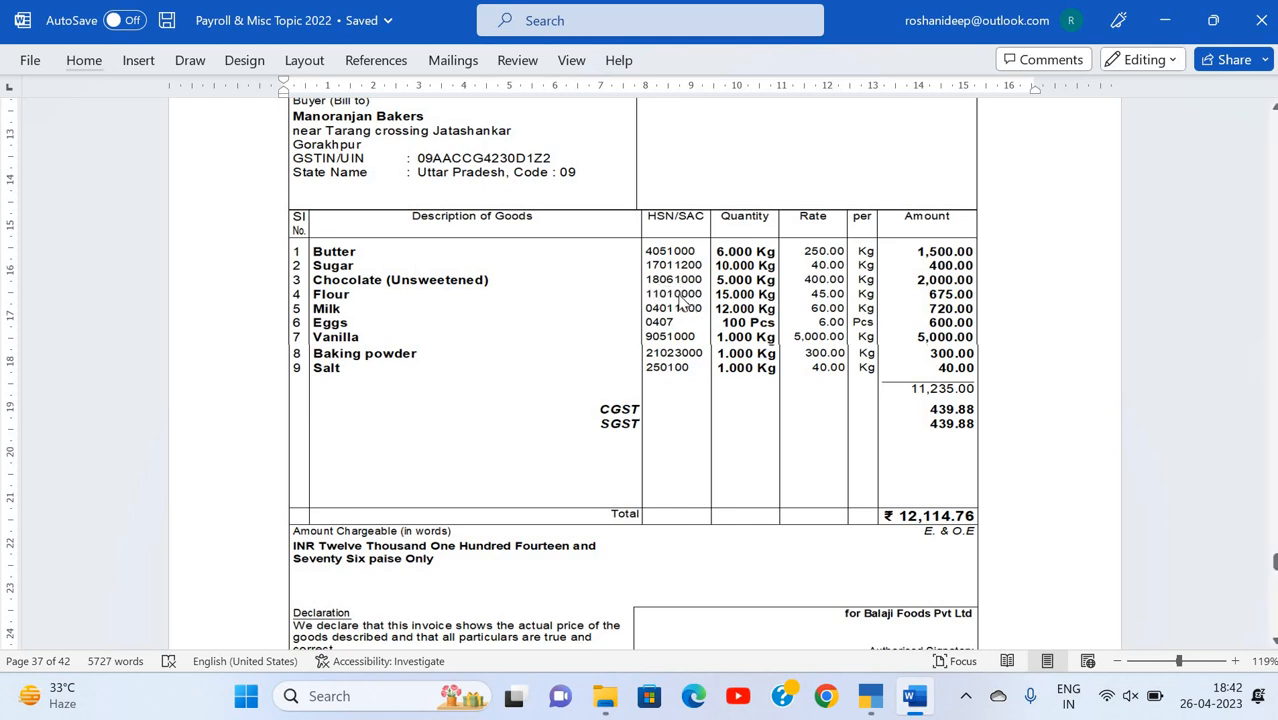
key("alt+Tab")
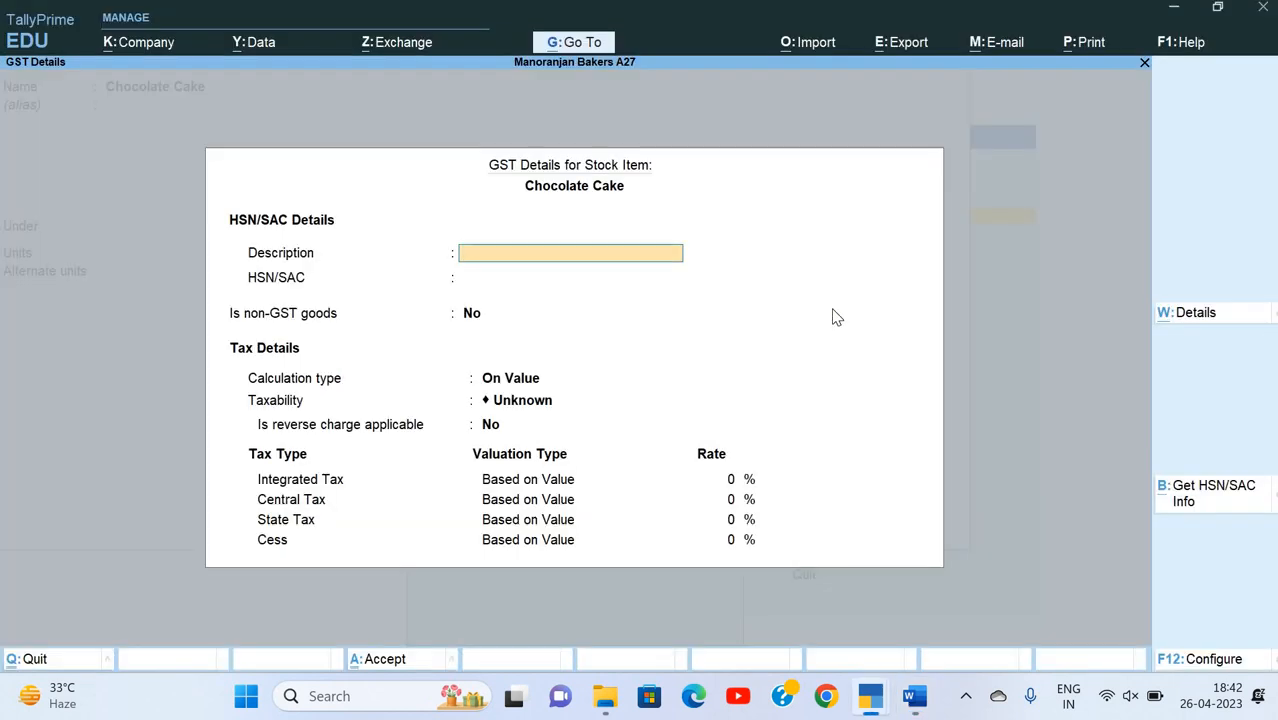
Step: Enter the GST description Ck and HSN/SAC 1806, keeping non-GST goods at No and the calculation type On Value
type("Ck")
key("Return")
type("180")
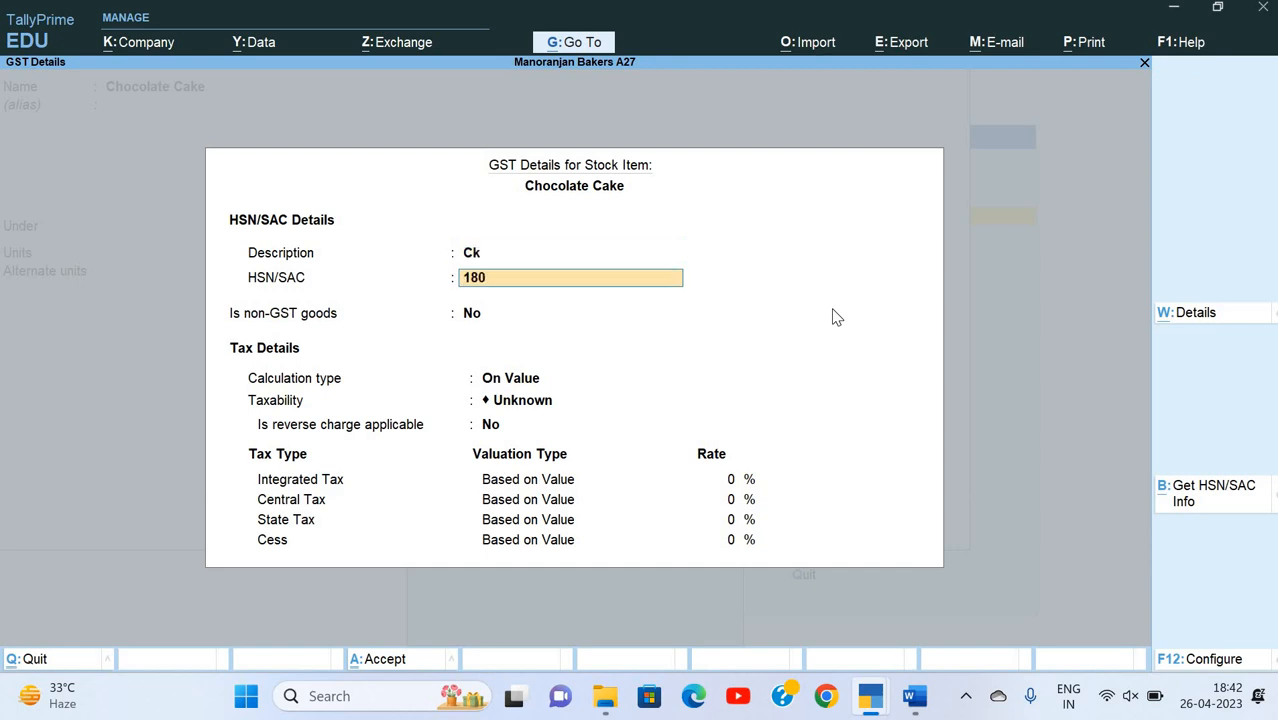
type("6")
key("Return")
Step: Make Chocolate Cake Taxable without reverse charge at 18% integrated tax, and save the GST details
key("Return")
key("Return")
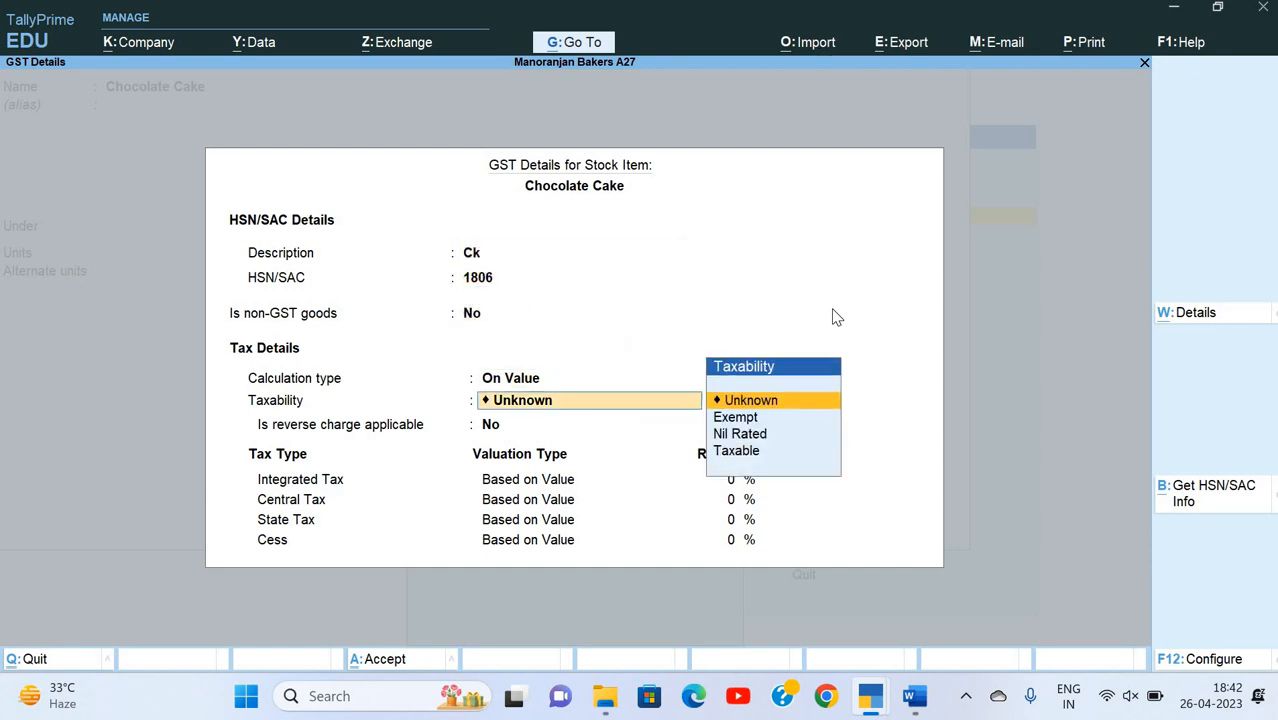
key("Down")
key("Down")
key("Down")
key("Return")
key("Return")
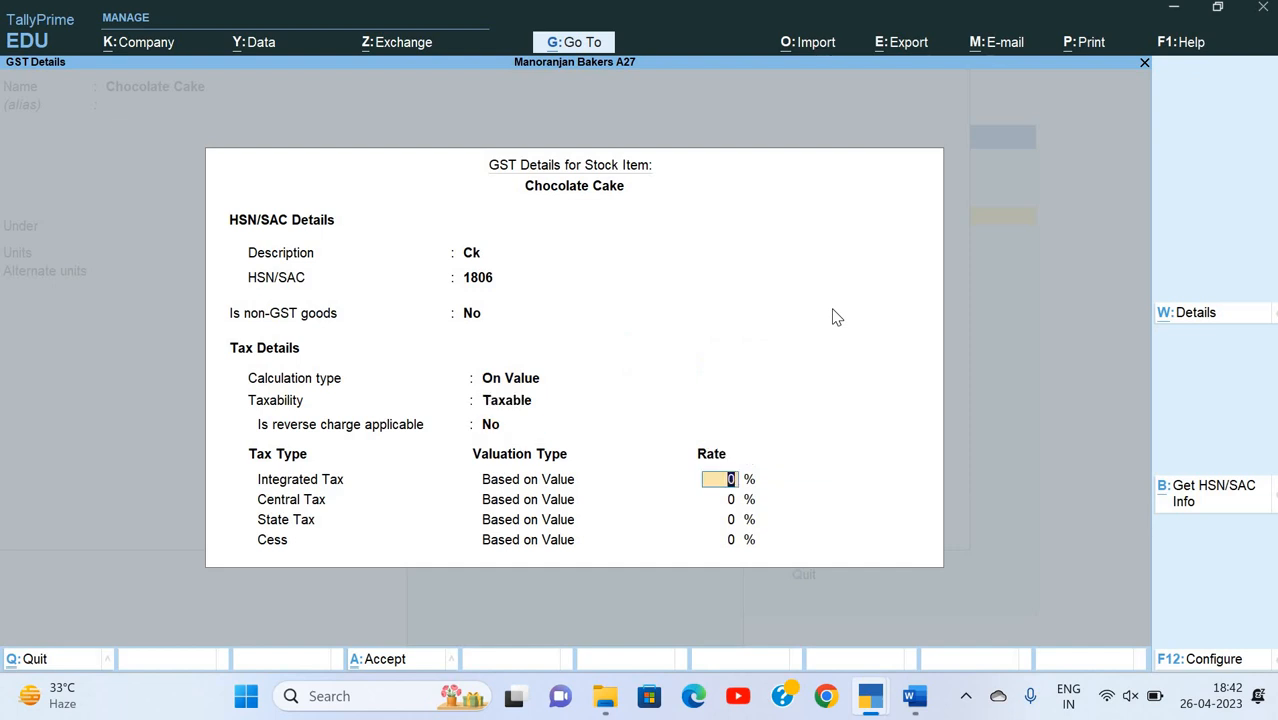
type("18")
key("Return")
key("Return")
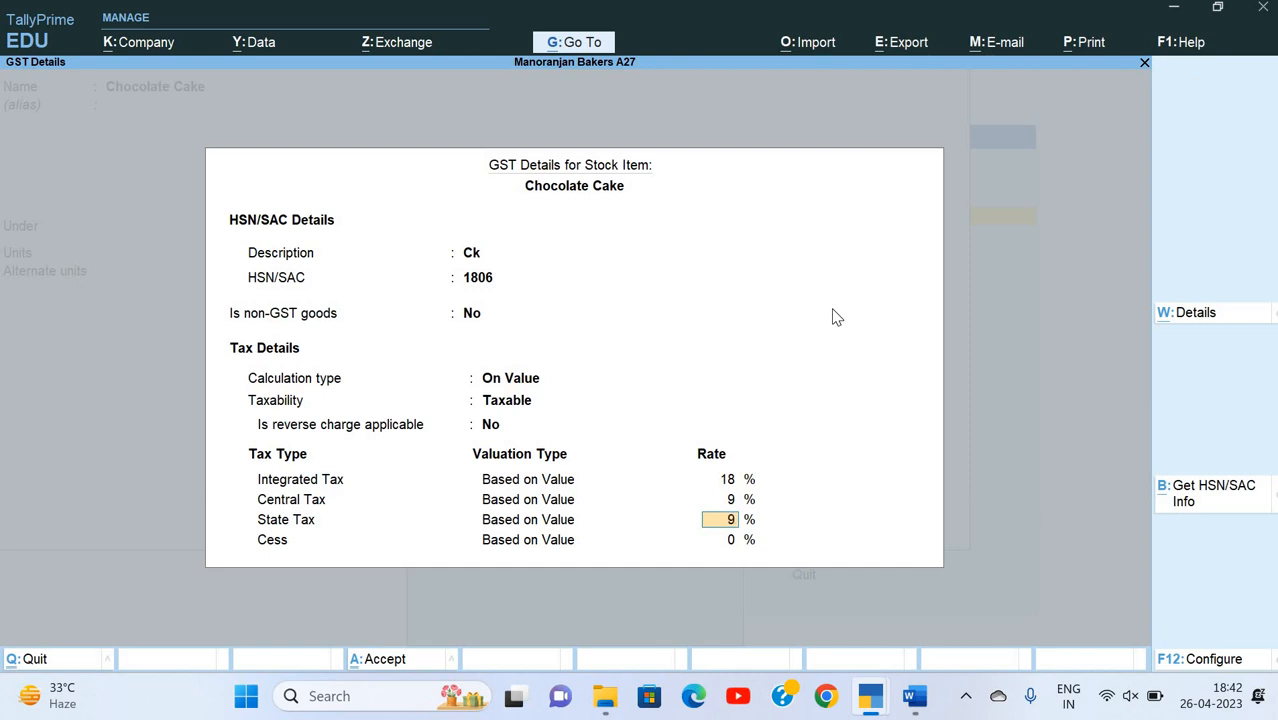
key("Return")
key("Return")
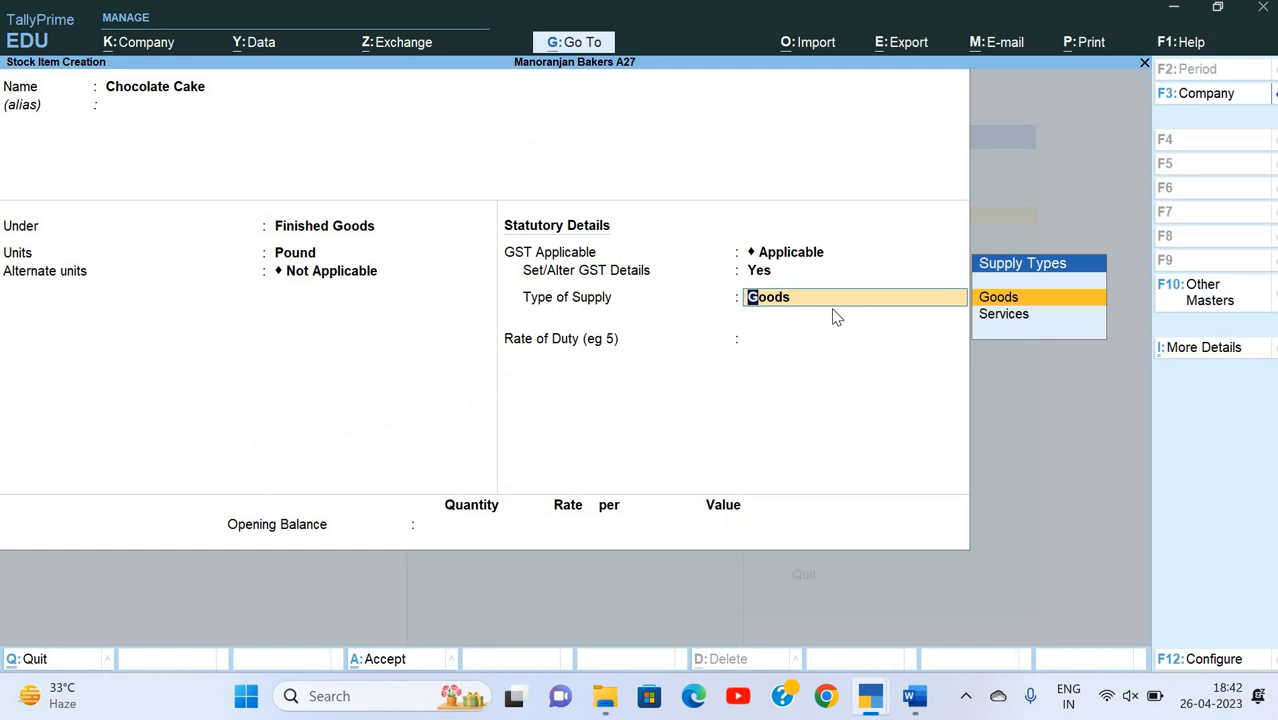
Step: Keep the type of supply as Goods with a zero rate of duty, and return to the alternate units field
key("Return")
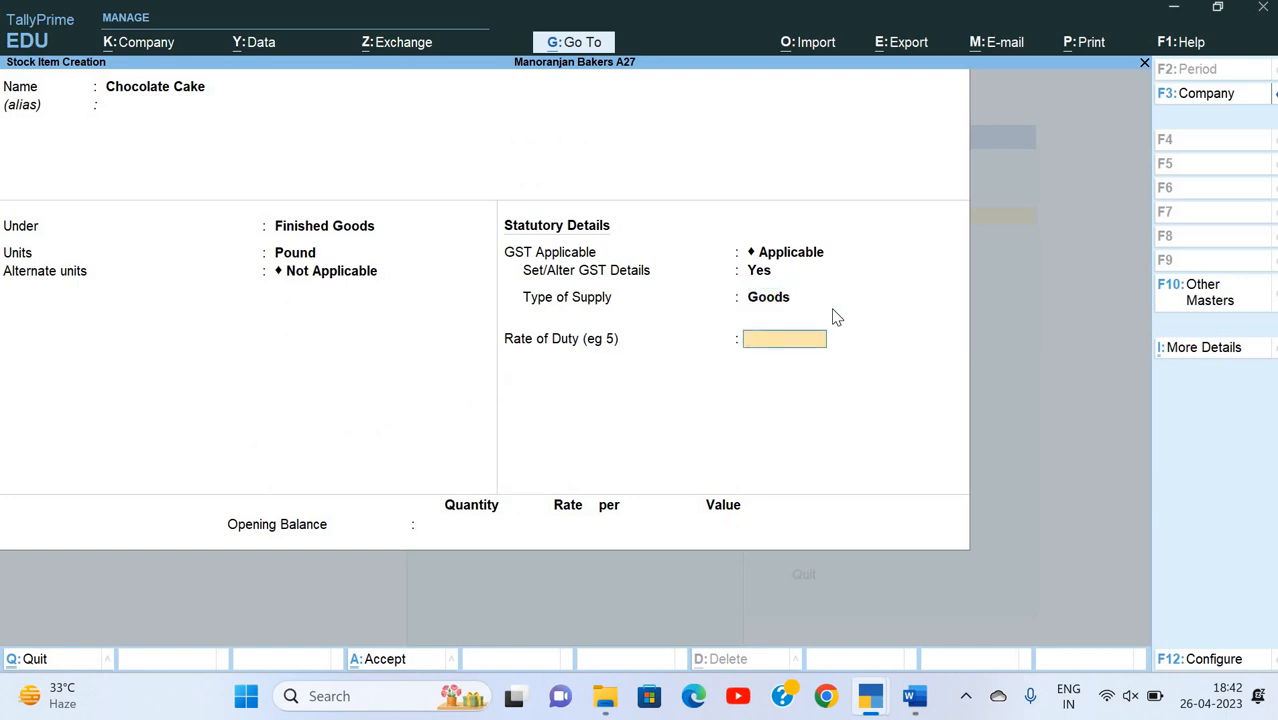
key("Return")
key("BackSpace")
key("BackSpace")
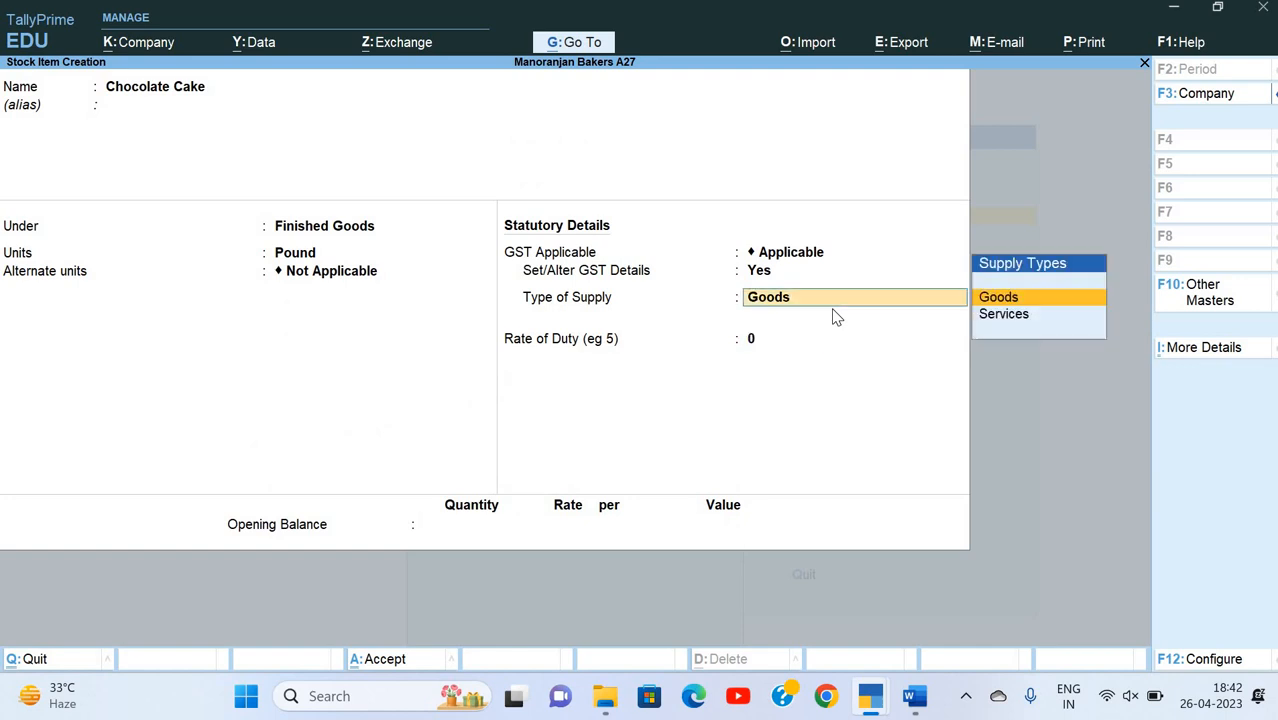
key("Return")
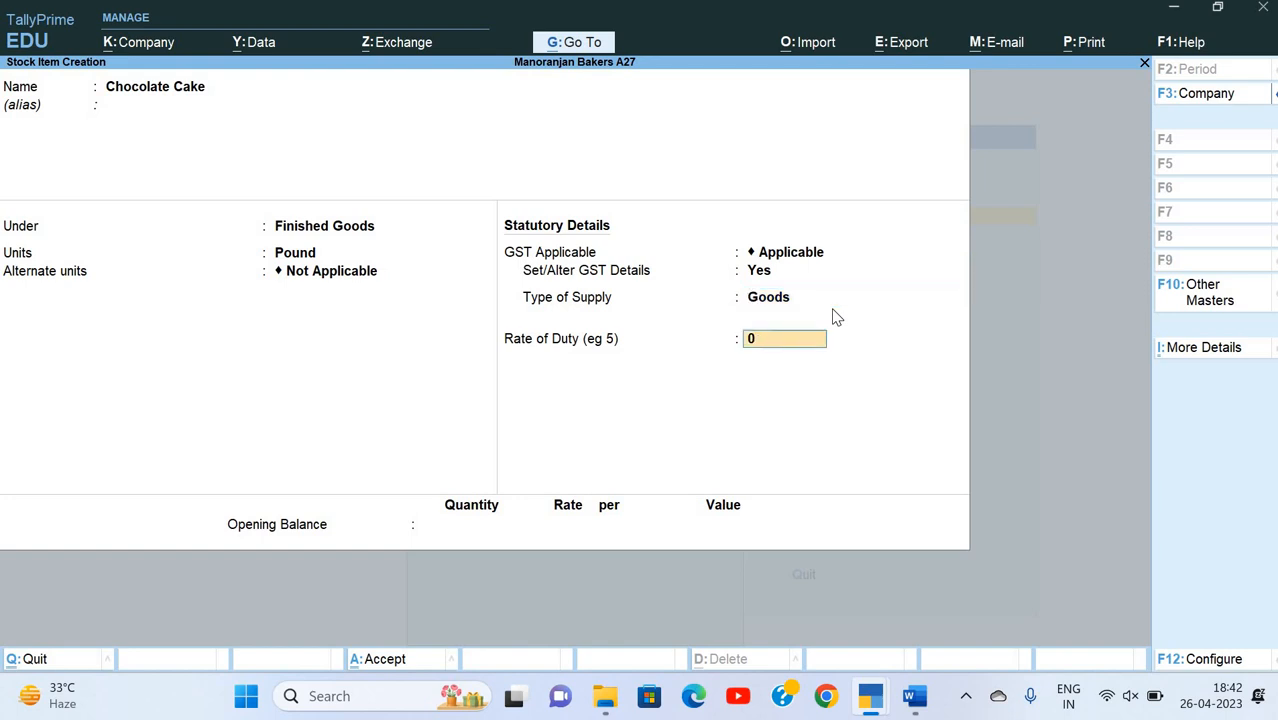
key("Return")
key("BackSpace")
key("BackSpace")
key("BackSpace")
key("BackSpace")
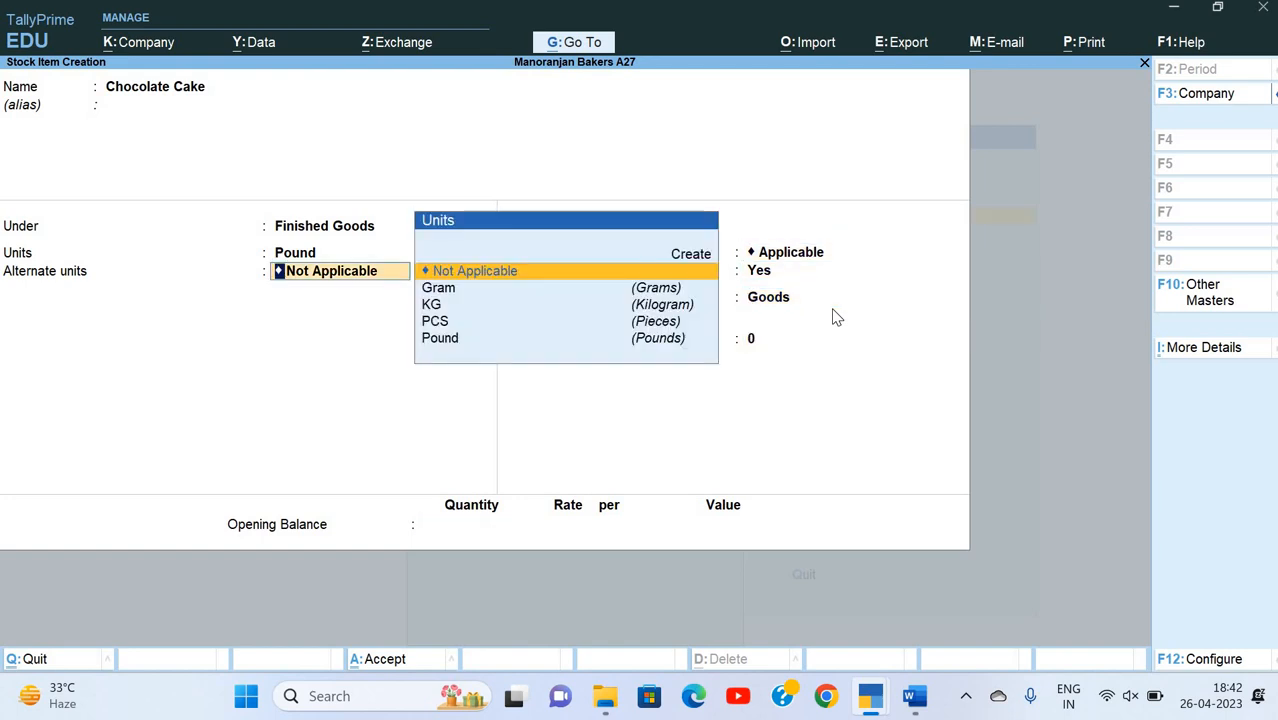
Step: Show more stock item configurations, enable Set Components List (Bill of Materials) in Stock Items, and save the configuration
key("F12")
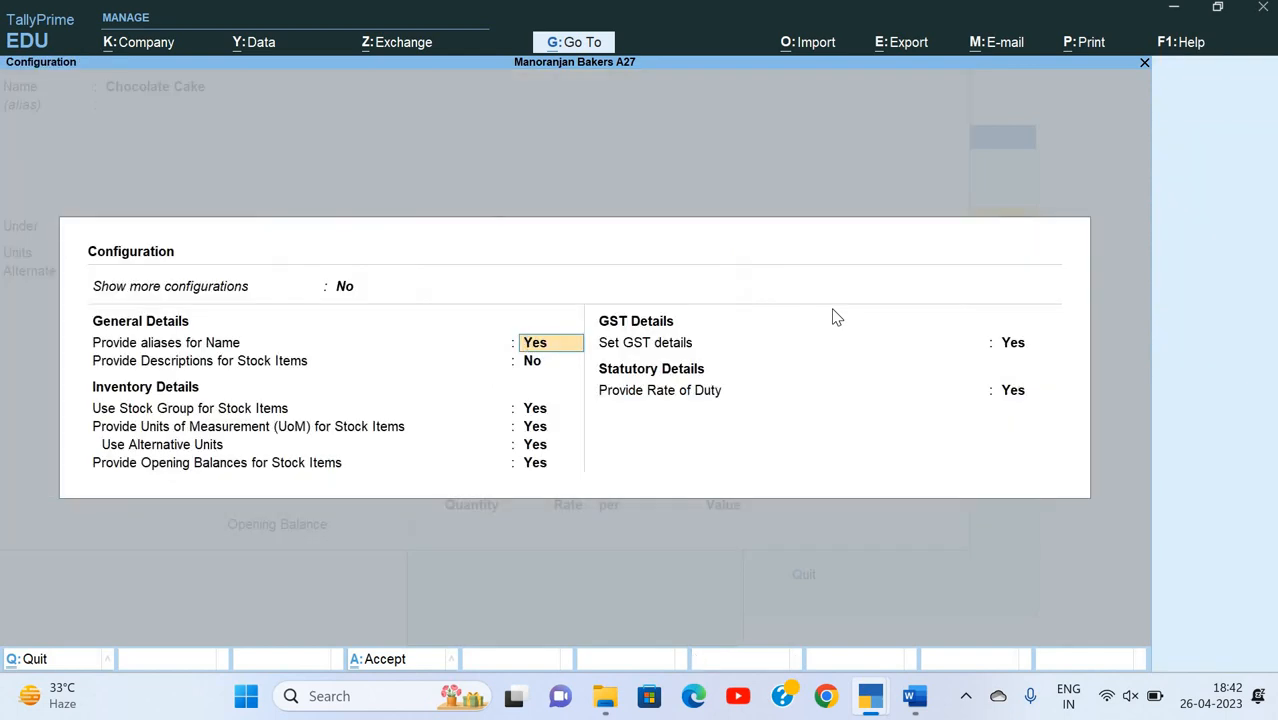
key("Up")
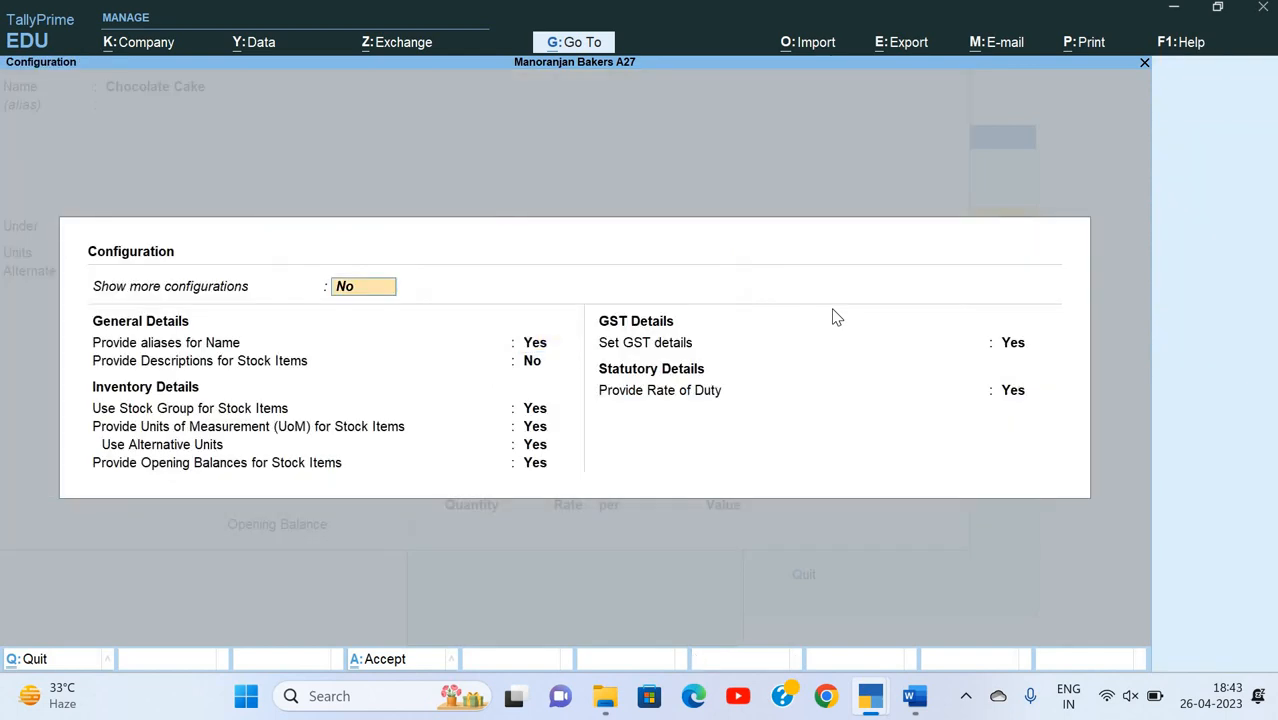
type("y")
key("Return")
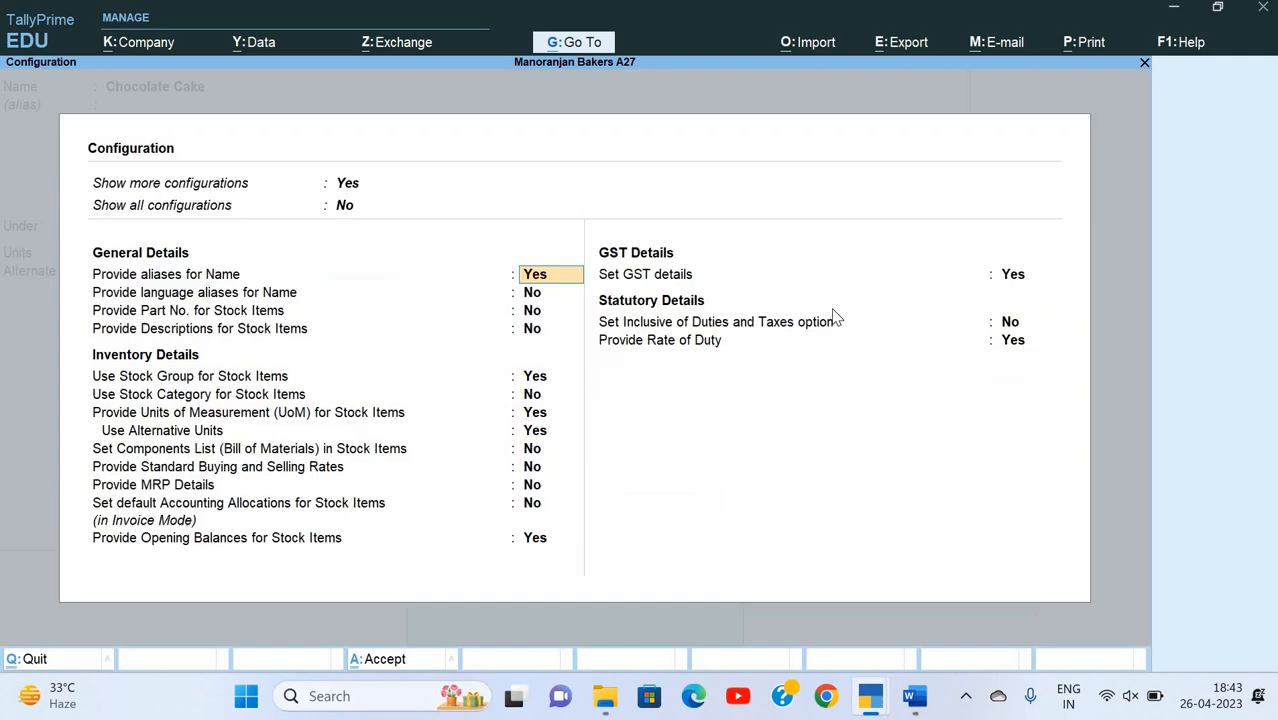
key("Return")
key("Return")
key("Return")
key("Return")
key("Return")
key("Return")
key("Return")
key("Return")
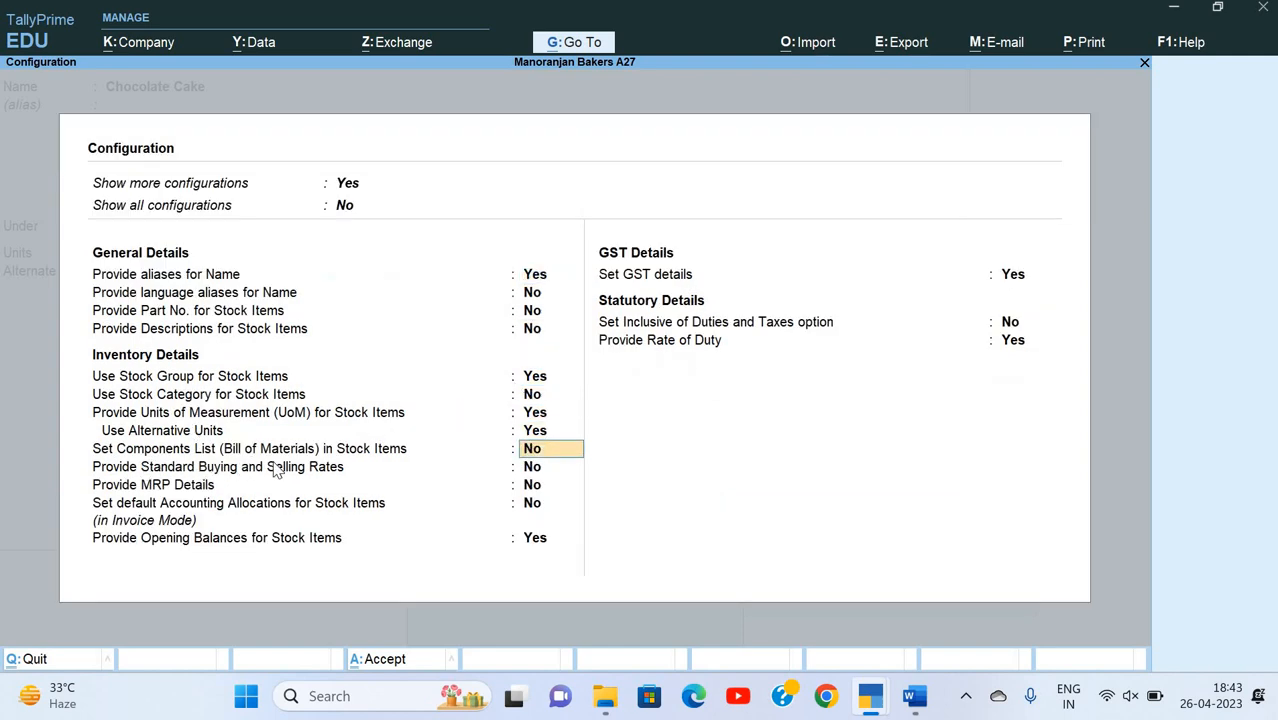
type("y")
key("Return")
key("Return")
key("ctrl+a")
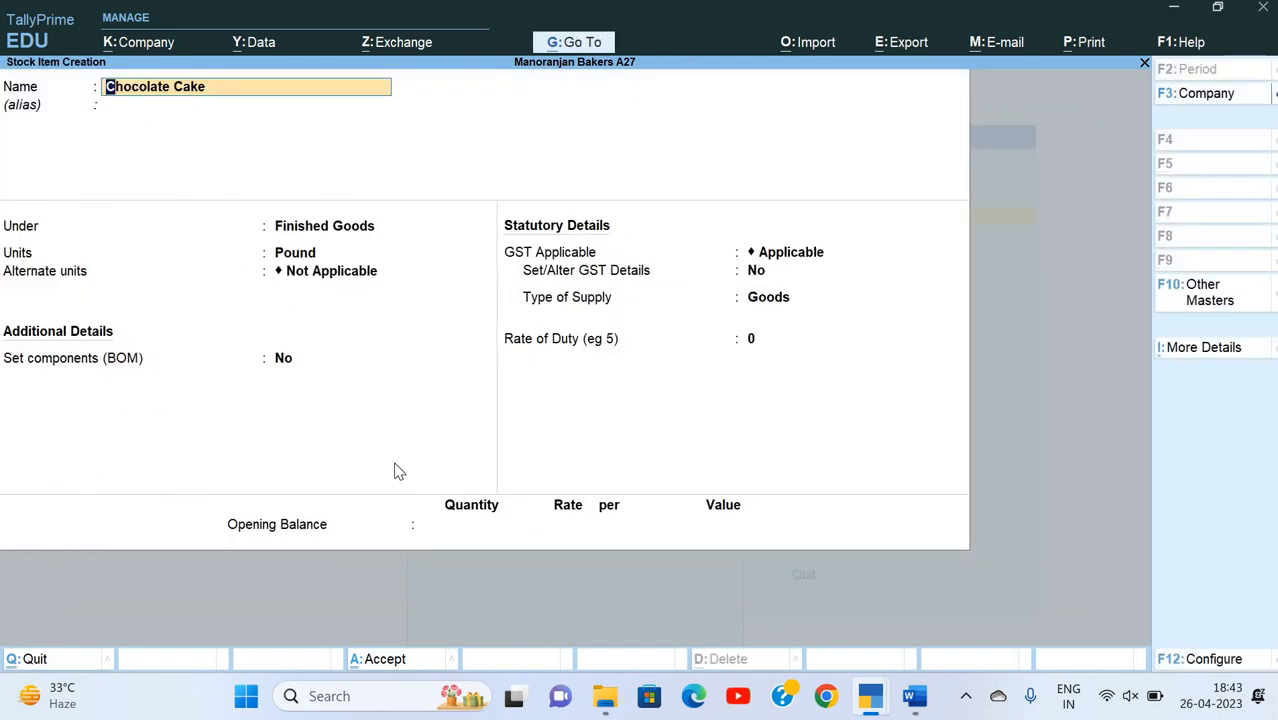
Step: Set components (BOM) to Yes for Chocolate Cake to bring up its BOM list
key("Return")
key("Return")
key("Return")
key("Return")
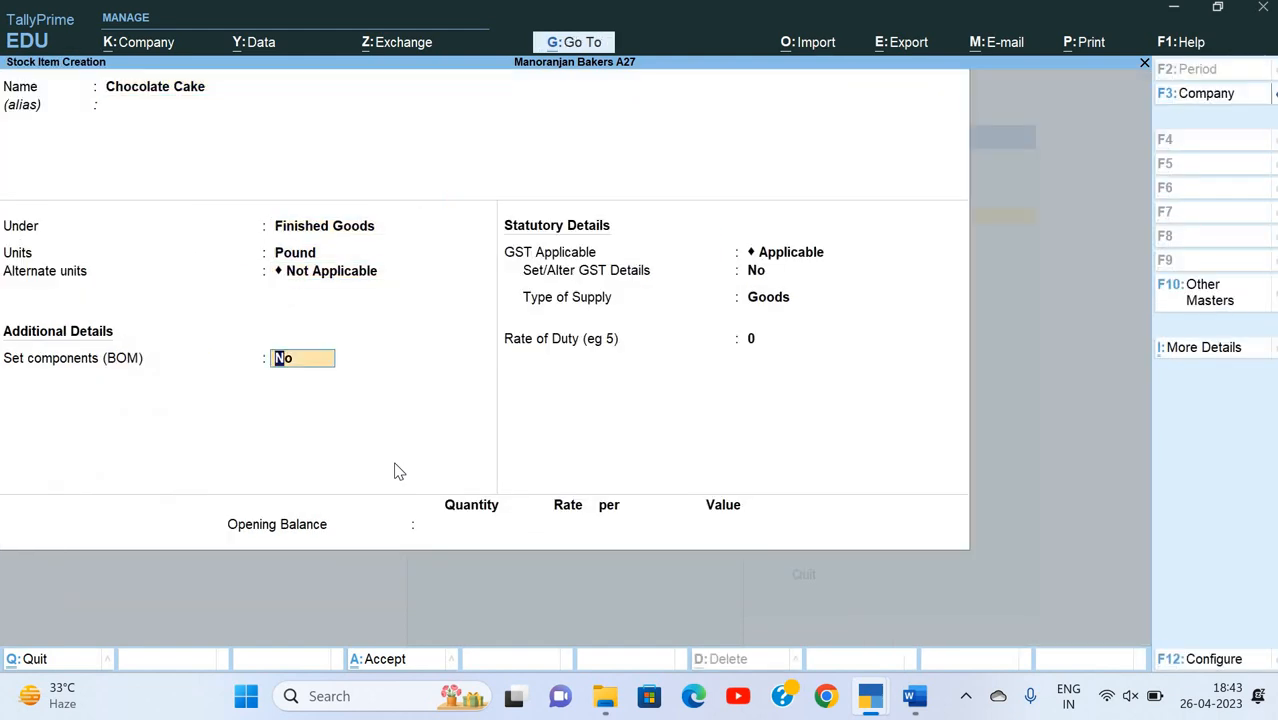
type("y")
key("Return")
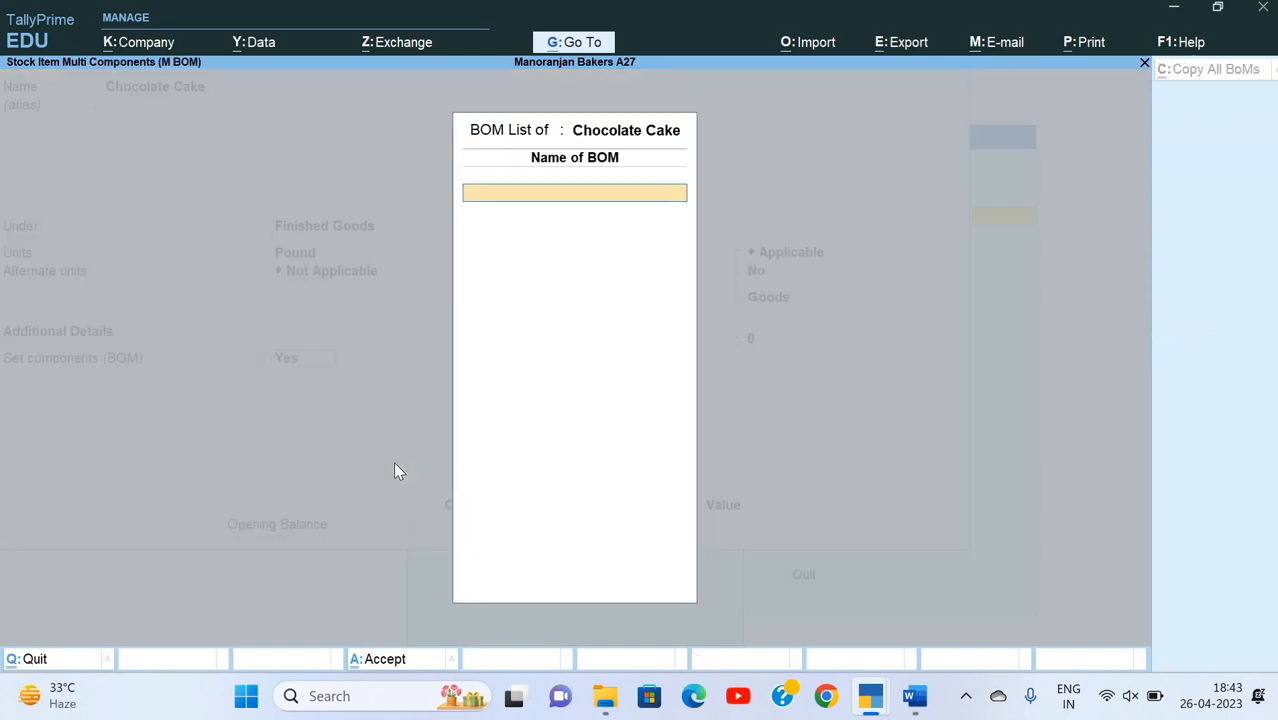
Step: Name the bill of materials Chocolate Cake Formula and open its component details
type("Chocolate Cake Form")
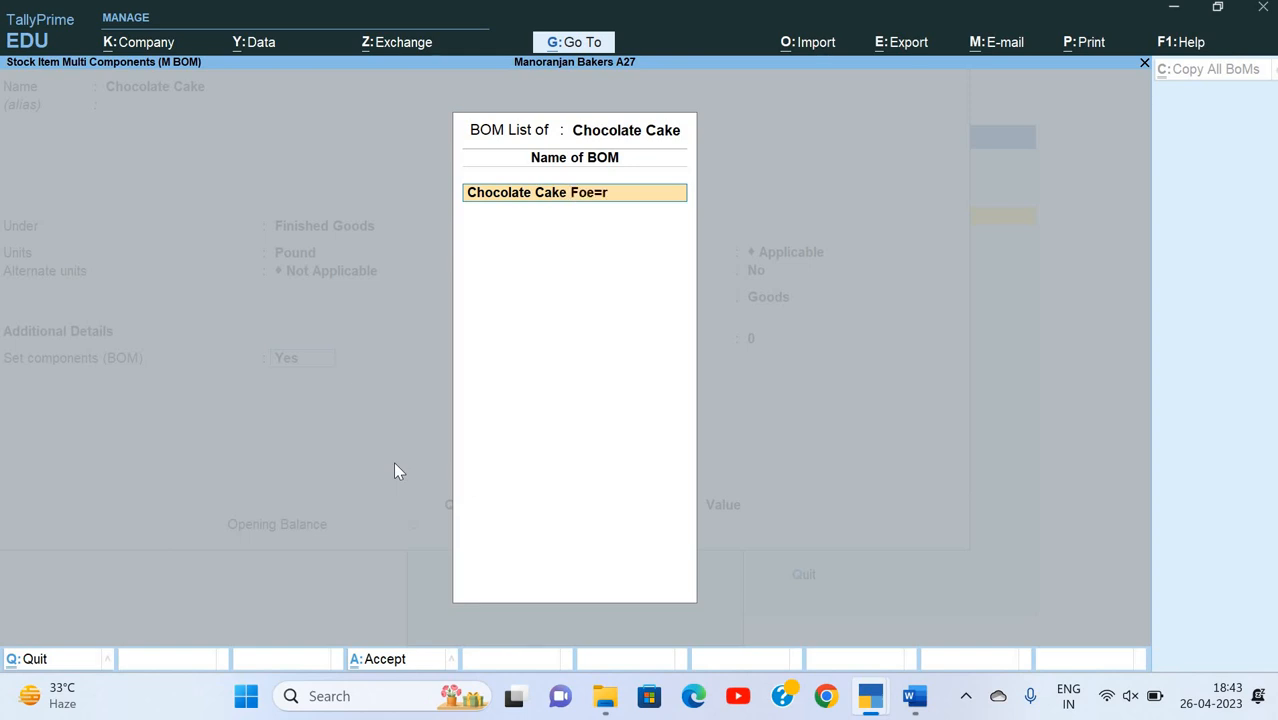
key("BackSpace")
key("BackSpace")
type("rmula")
key("Return")
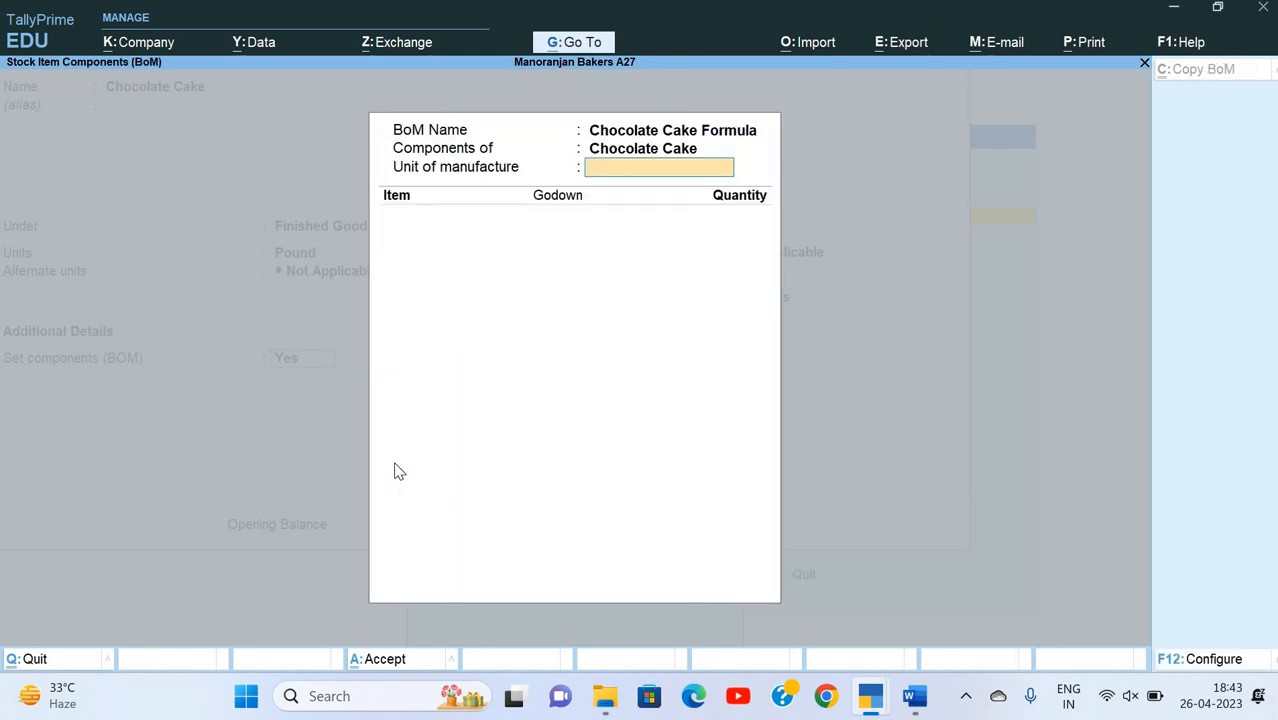
Step: Set the unit of manufacture to 1.5 pounds and check the ingredient table for question 3 in the Word document
type("1.5")
key("Return")
key("alt+Tab")
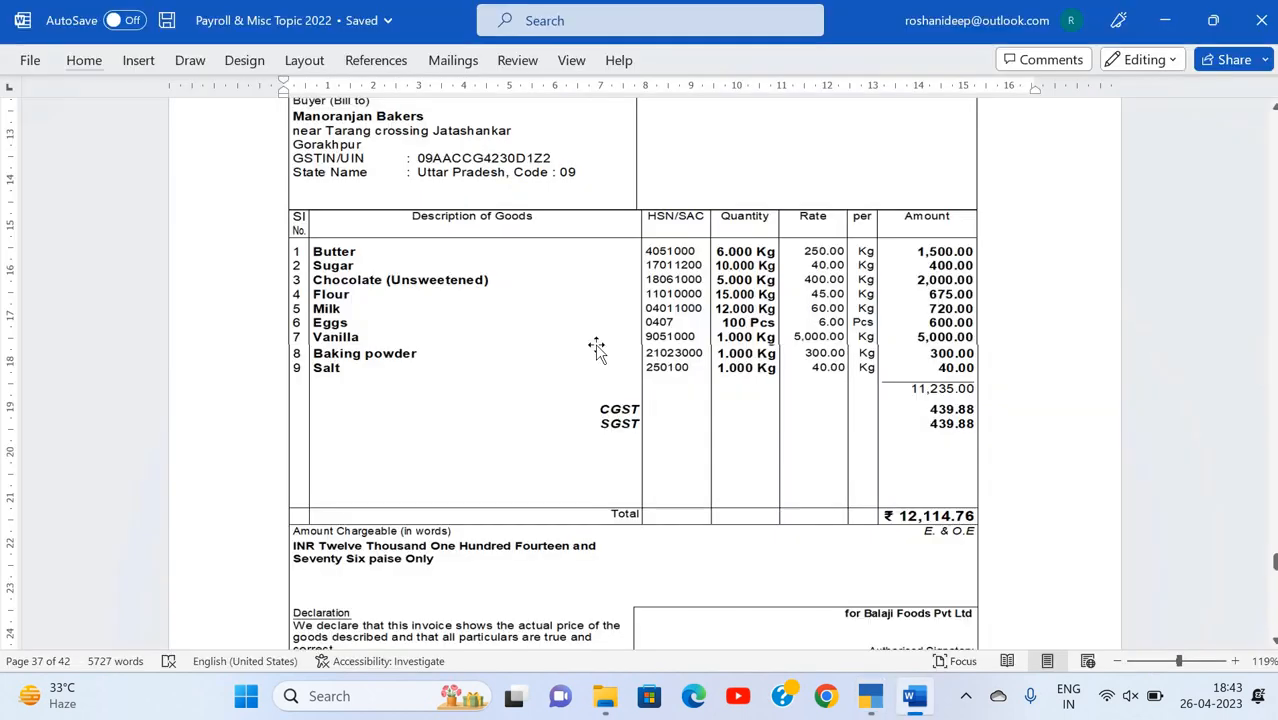
scroll(596, 347, "down", 10)
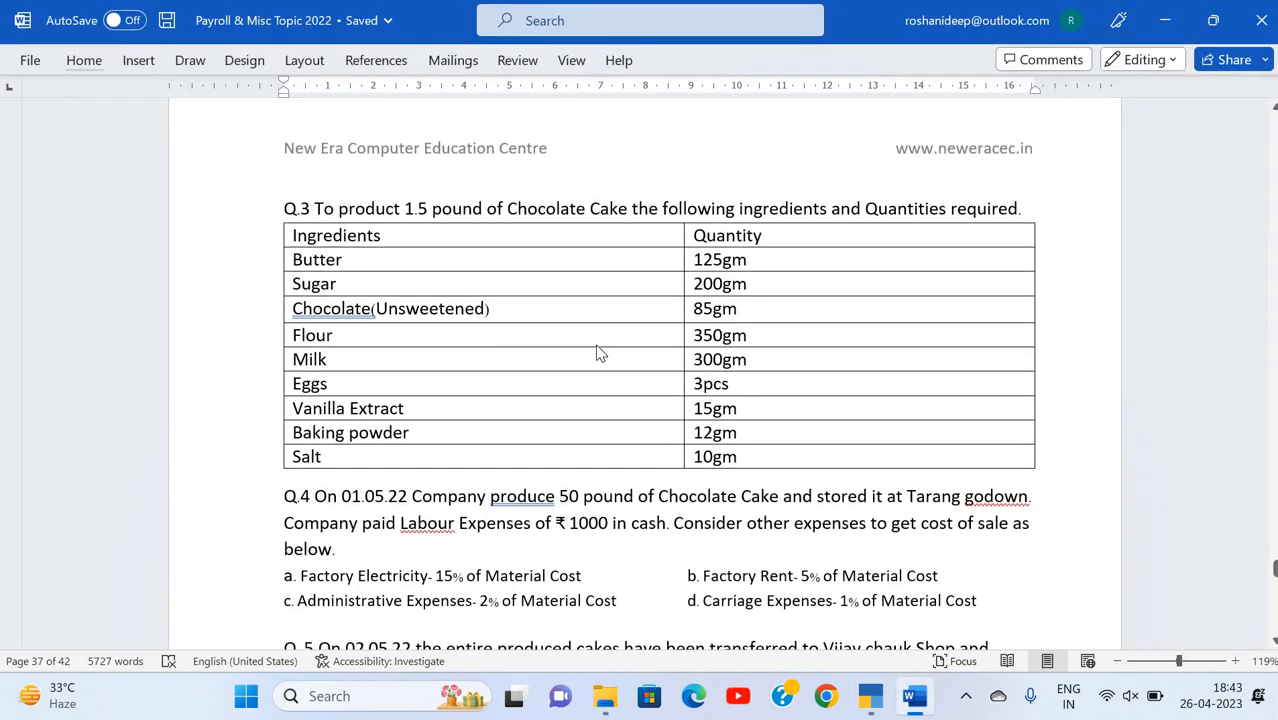
key("alt+Tab")
Step: Add Butter from the Tarang Crossing godown as a component with a quantity of 125 grams
type("B")
key("Up")
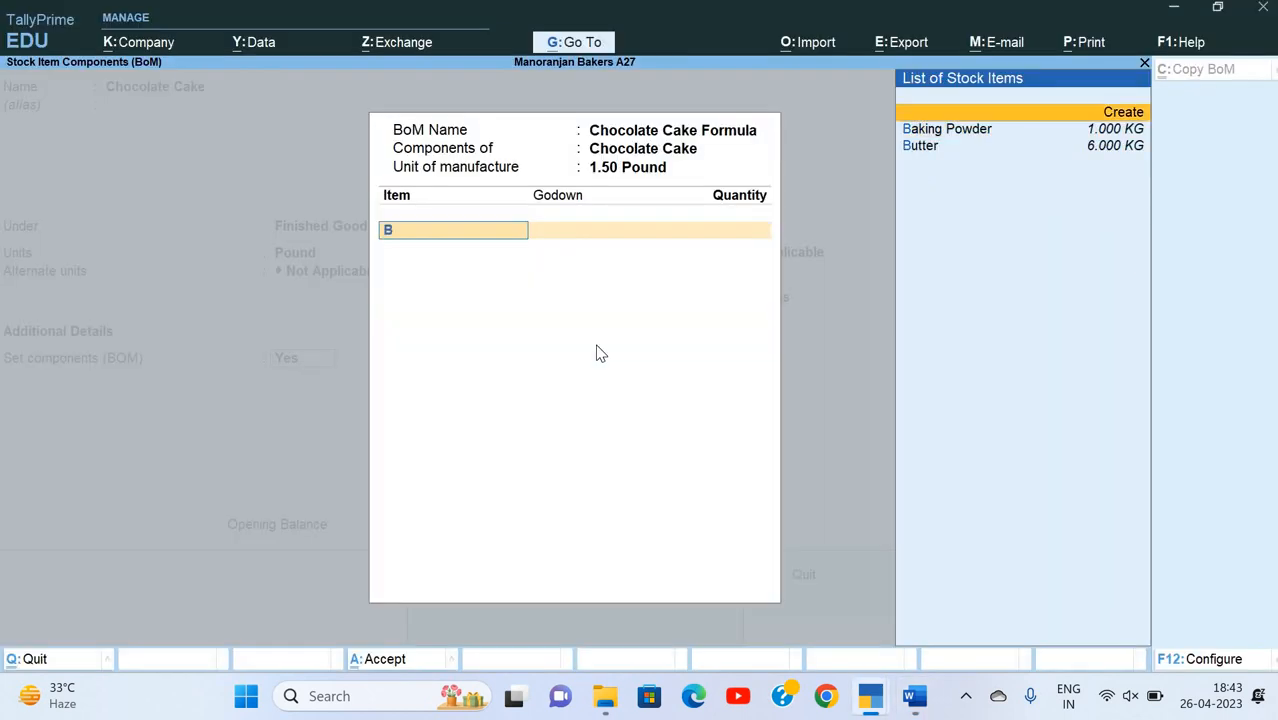
key("Down")
key("Down")
key("Return")
key("Down")
key("Return")
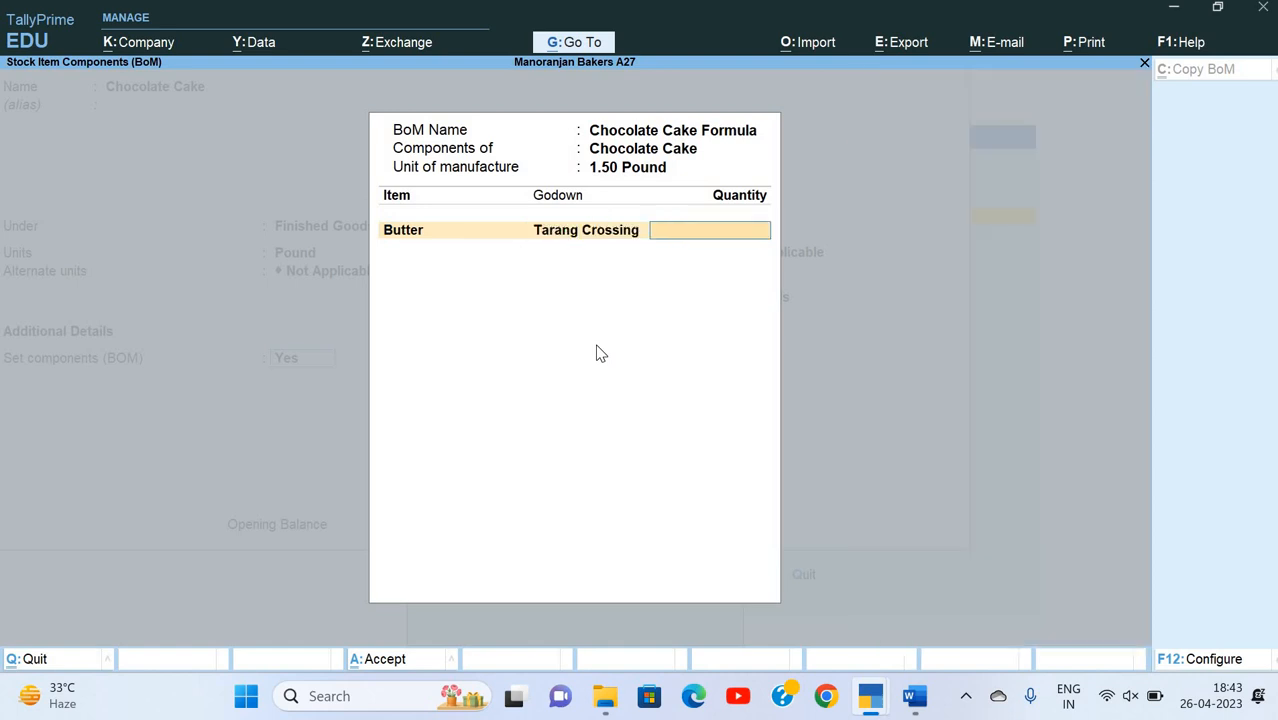
type("125gr")
key("Return")
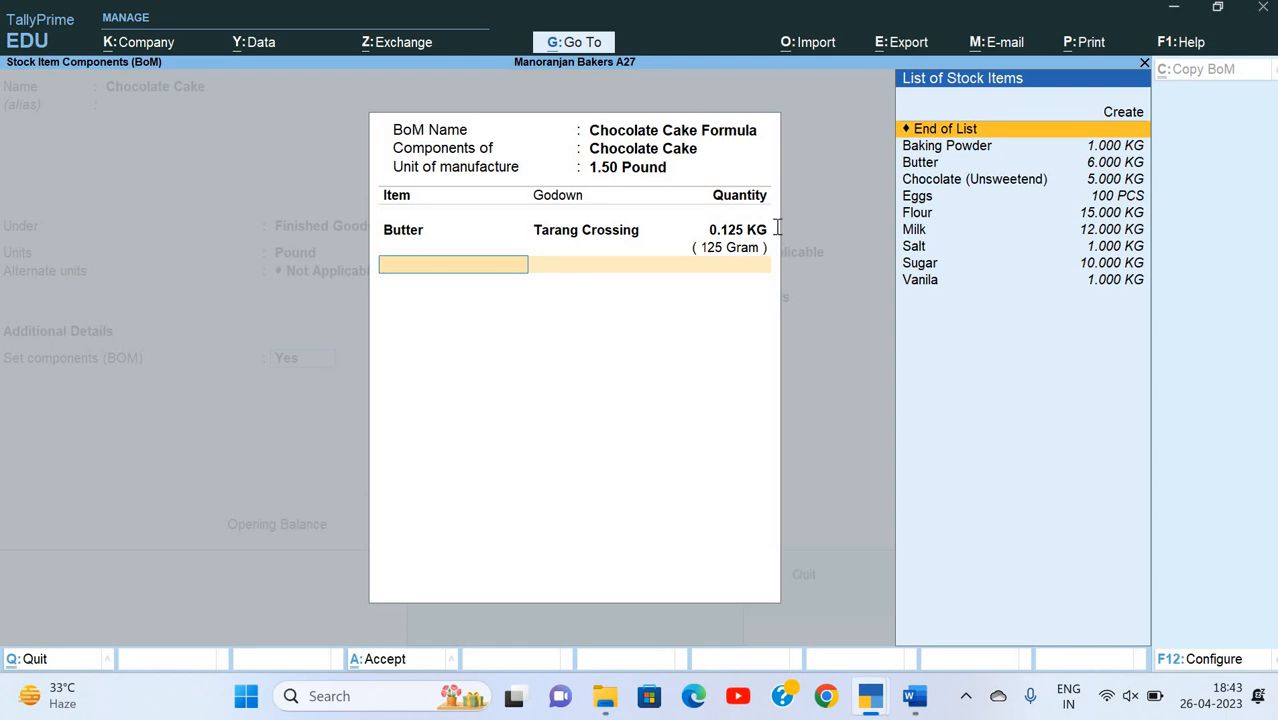
Step: Add Sugar from the Tarang Crossing godown as a component with a quantity of 200 grams, checking the Word ingredient table
key("alt+Tab")
key("alt+Tab")
type("Su")
key("Return")
key("Down")
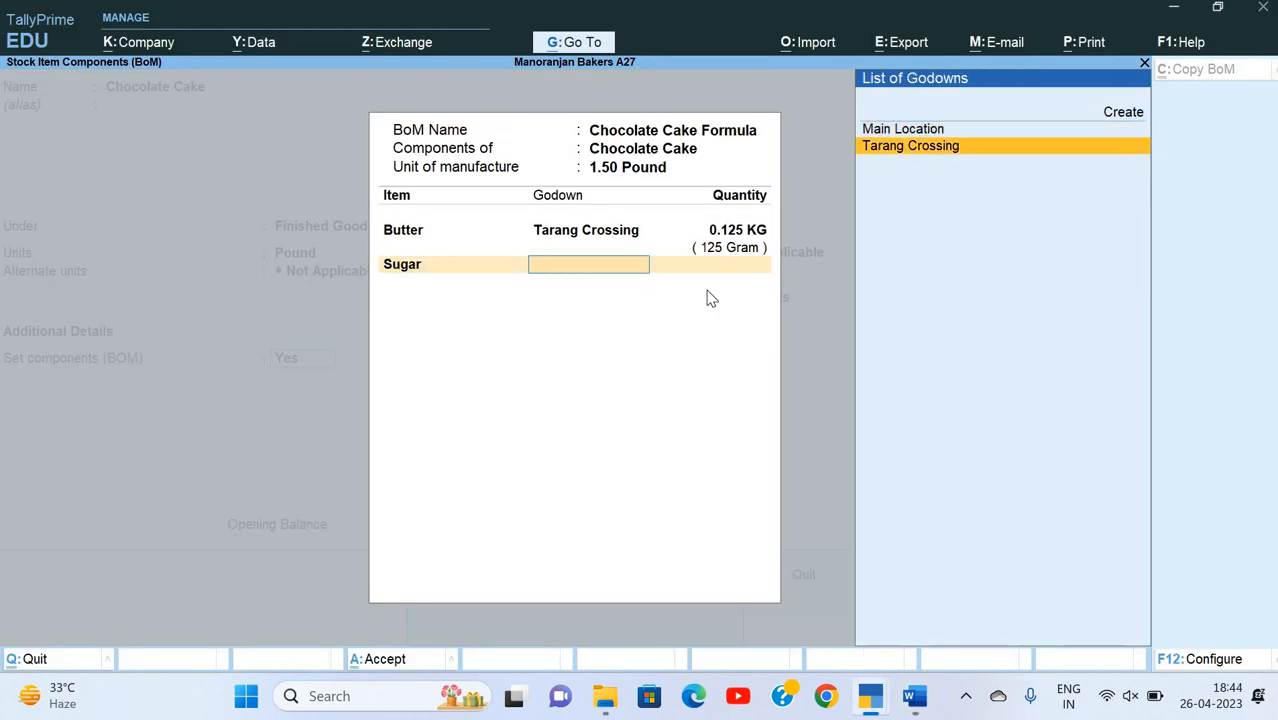
key("Return")
key("alt+Tab")
key("alt+Tab")
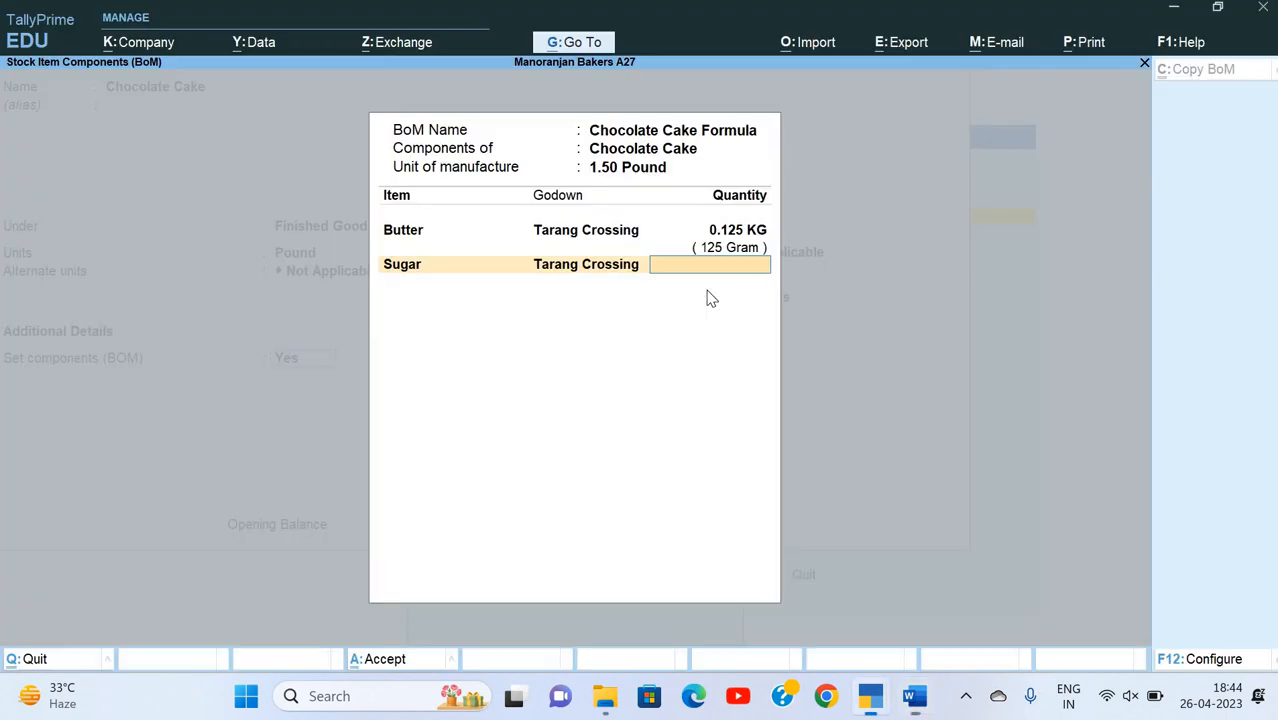
type("200g")
key("Return")
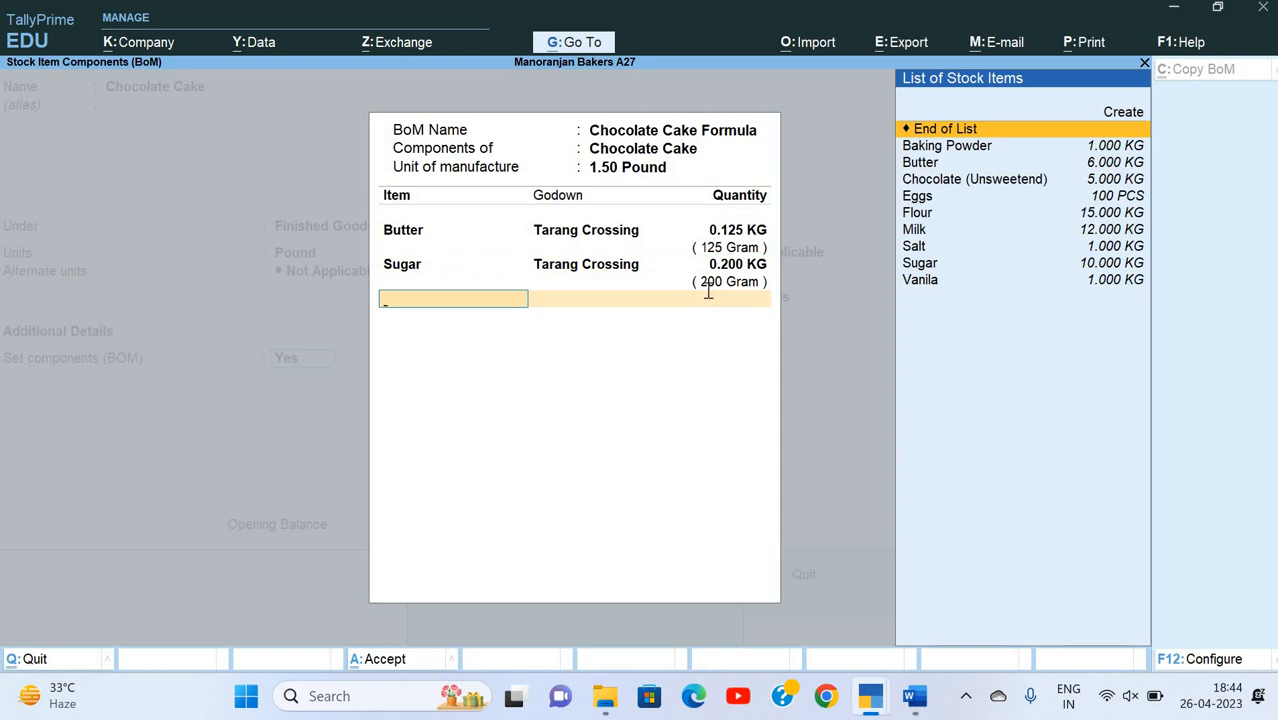
Step: Add Chocolate (Unsweetend) from the Tarang Crossing godown with a quantity of 85 grams, checking the Word ingredient table
key("alt+Tab")
key("alt+Tab")
type("ch")
key("Return")
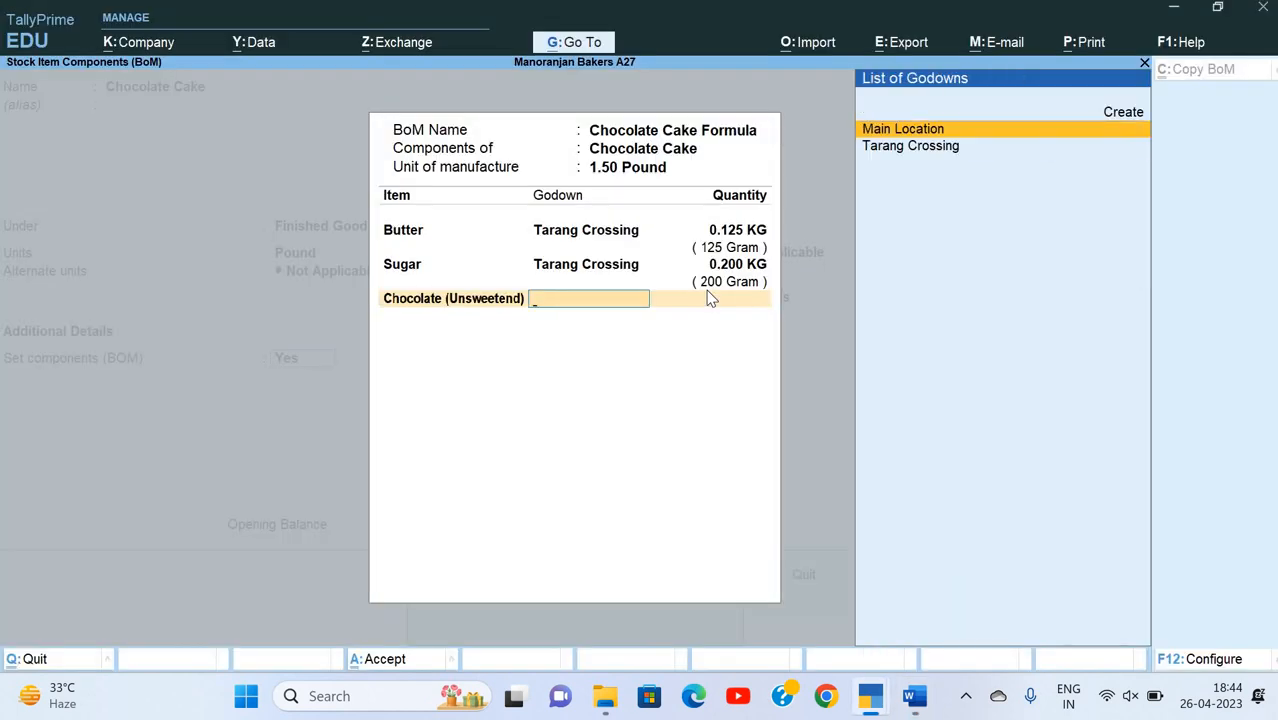
key("Down")
key("Return")
key("alt+Tab")
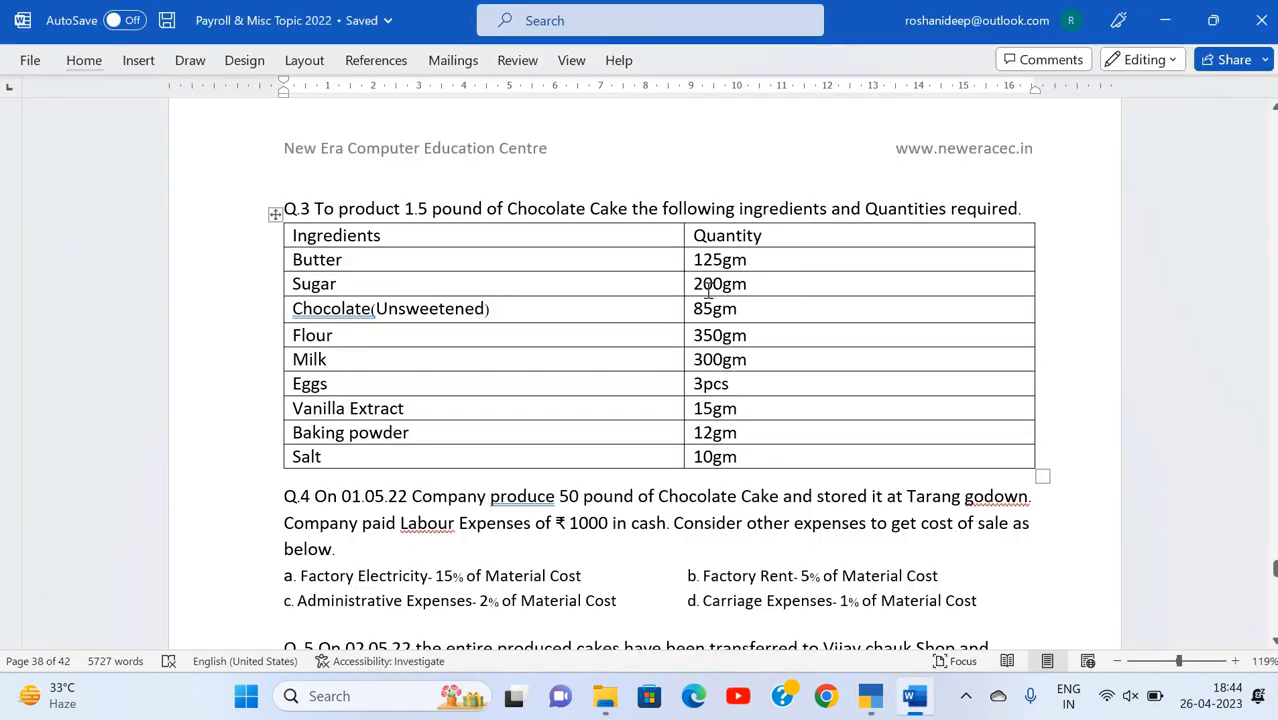
key("alt+Tab")
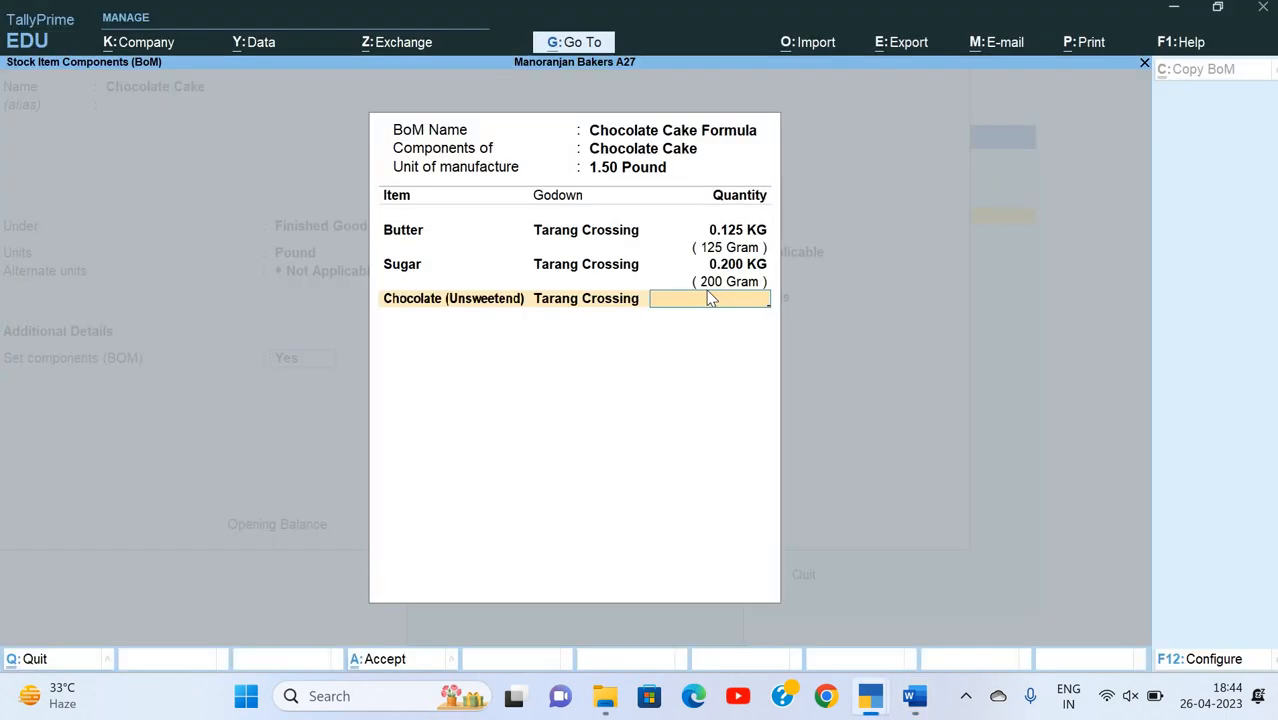
type("85gr")
key("Return")
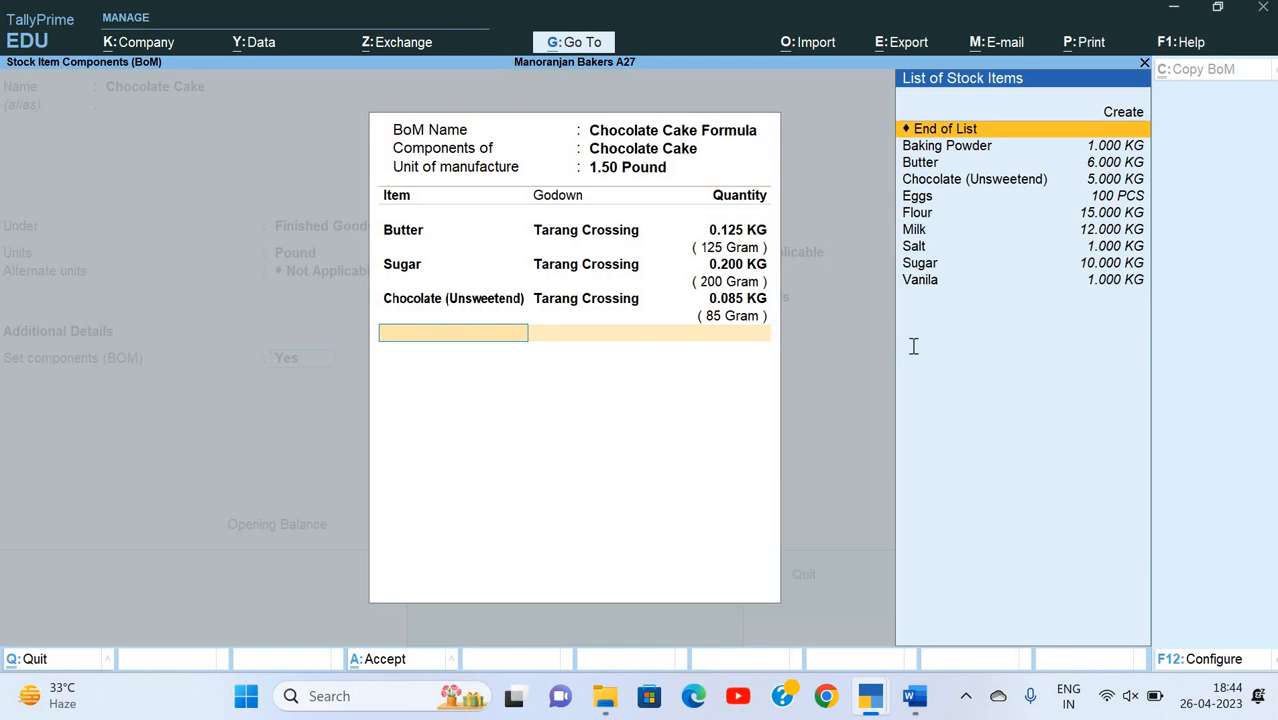
Step: Add Flour from the Tarang Crossing godown as a component with a quantity of 350 grams, per the Word table
key("alt+Tab")
key("alt+Tab")
type("Fl")
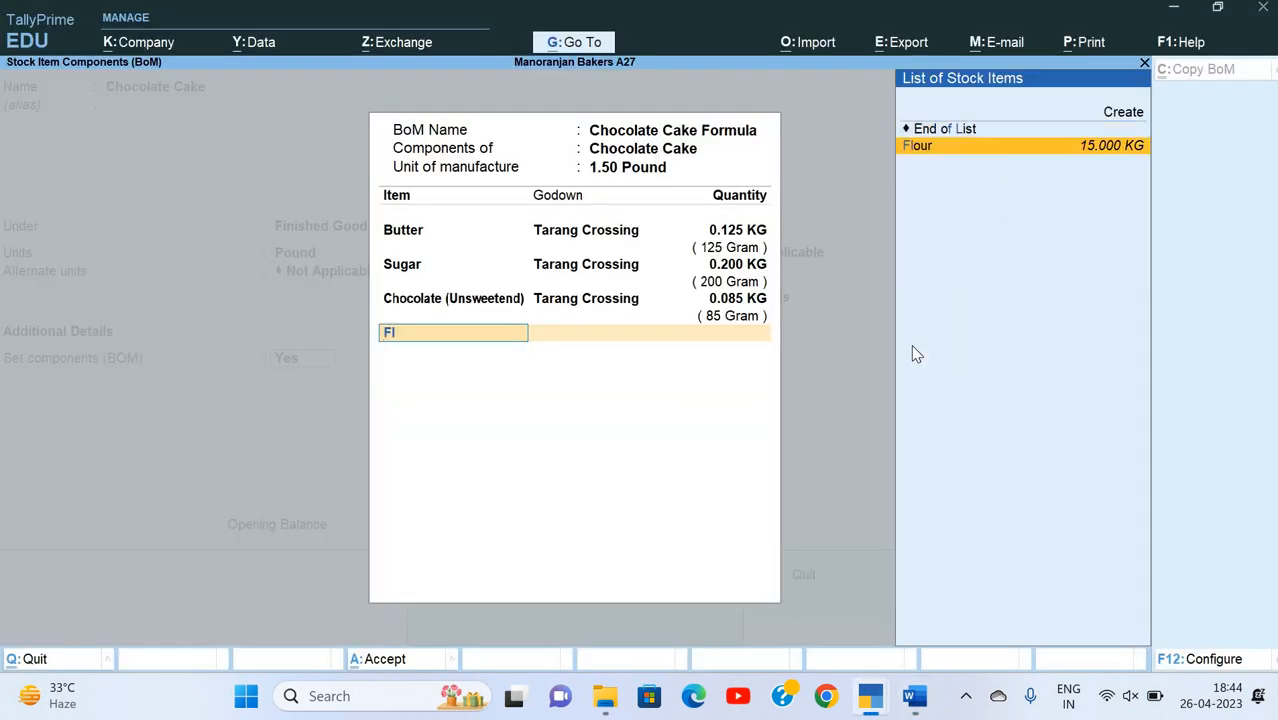
key("Return")
type("T")
key("Return")
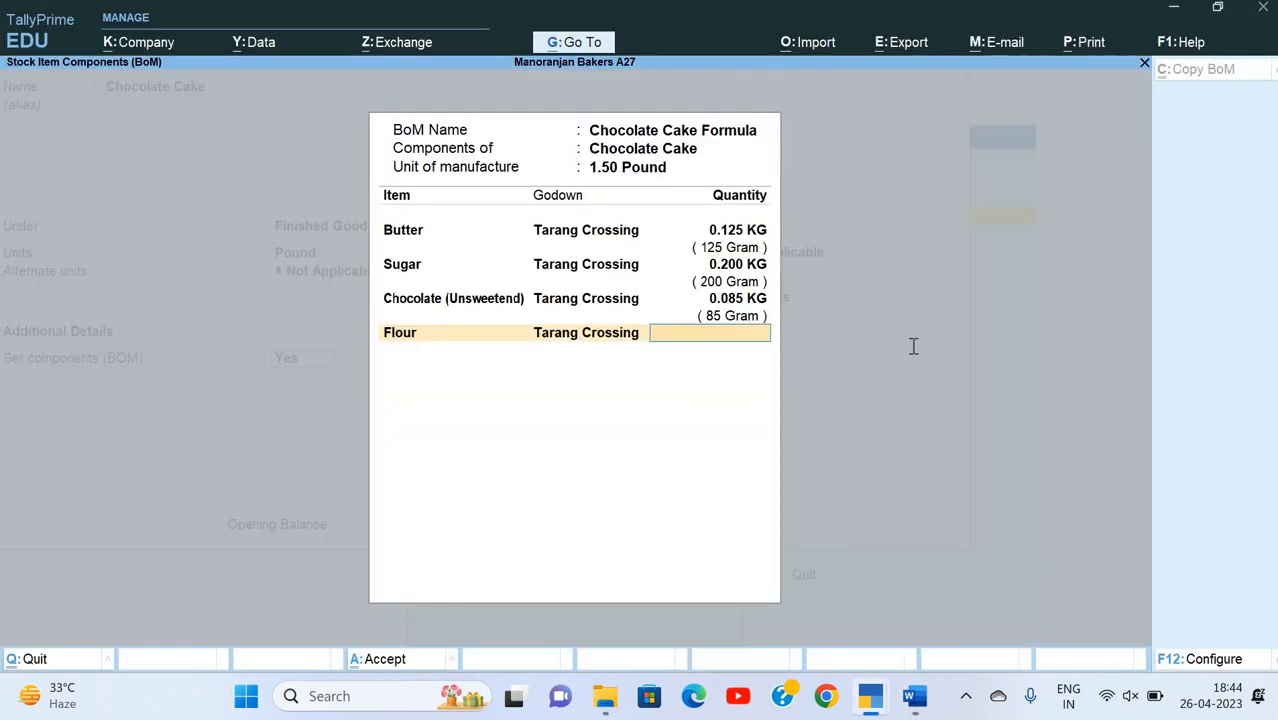
key("alt+Tab")
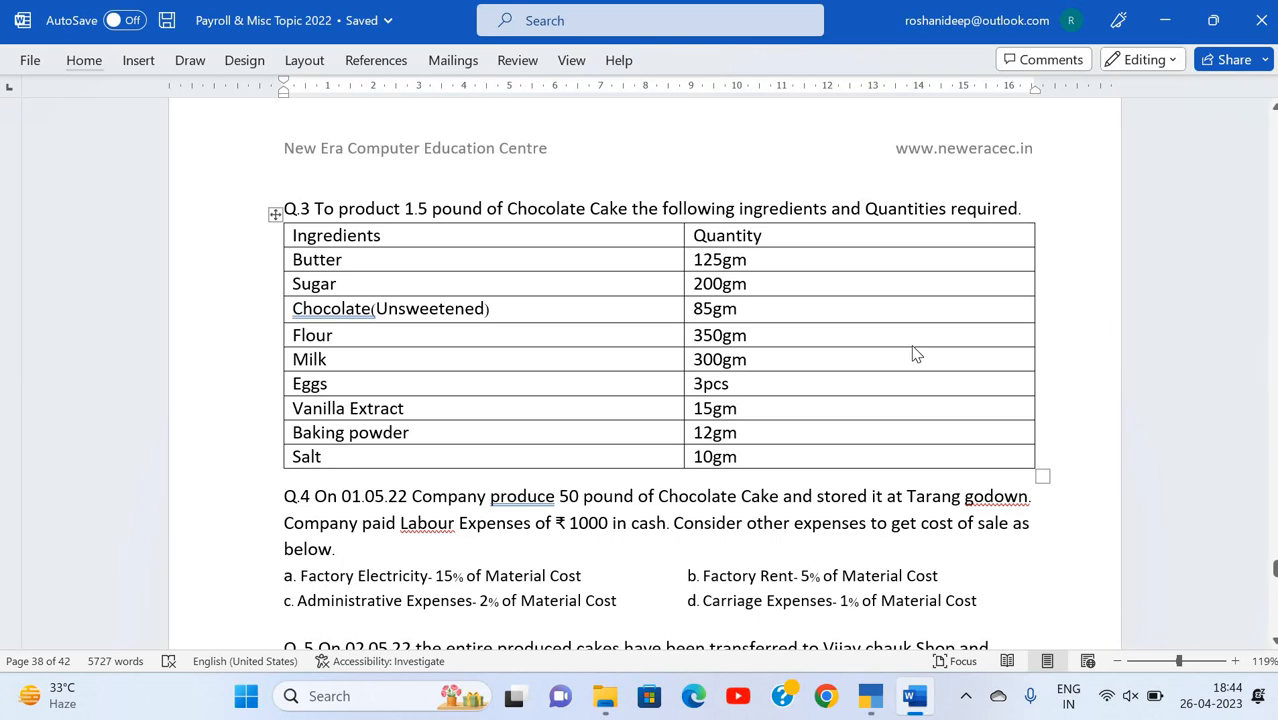
key("alt+Tab")
type("350g")
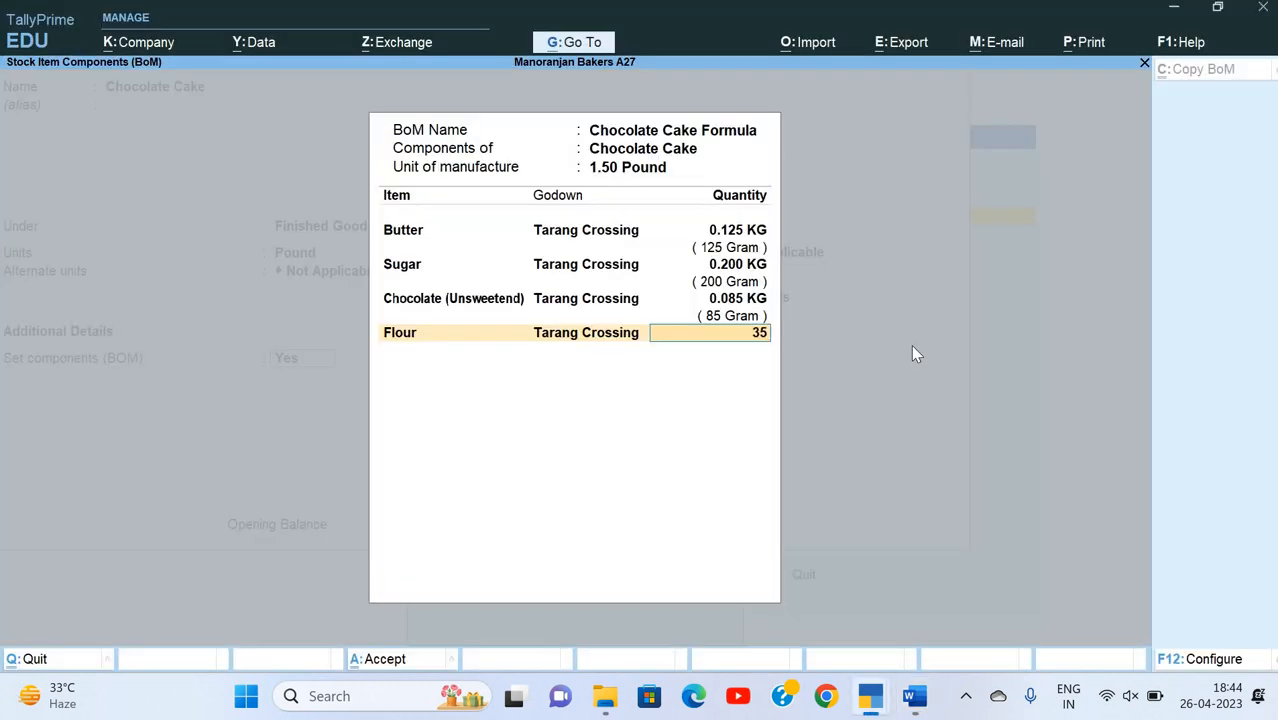
key("Return")
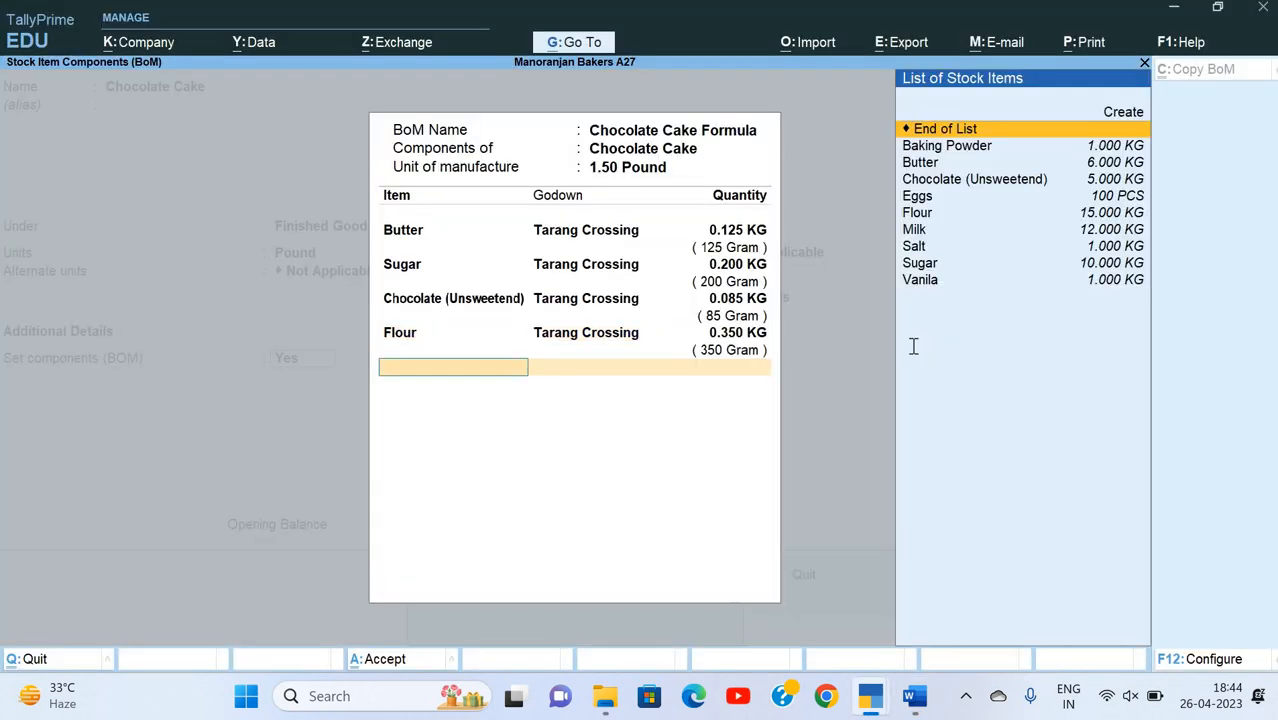
Step: Add Milk from the Tarang Crossing godown as a component with a quantity of 300 grams, per the Word table
key("alt+Tab")
key("alt+Tab")
type("Mil")
key("Return")
type("T")
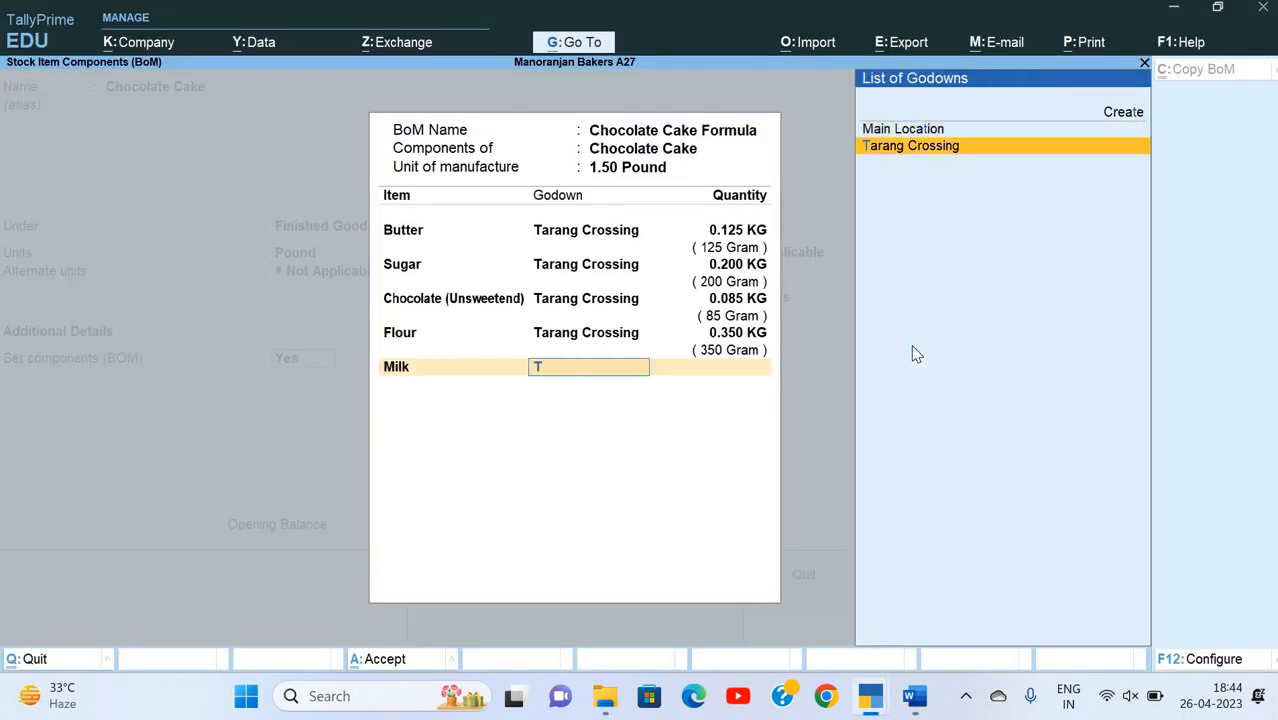
key("Return")
key("alt+Tab")
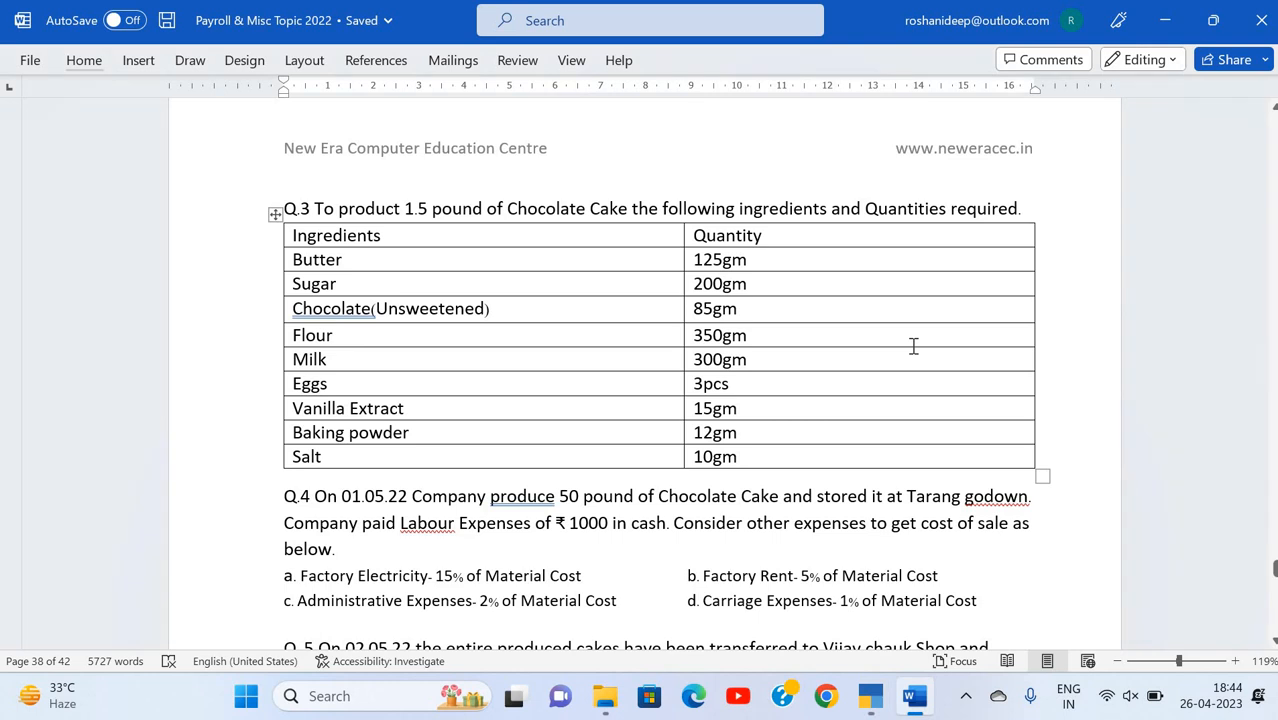
key("alt+Tab")
type("300")
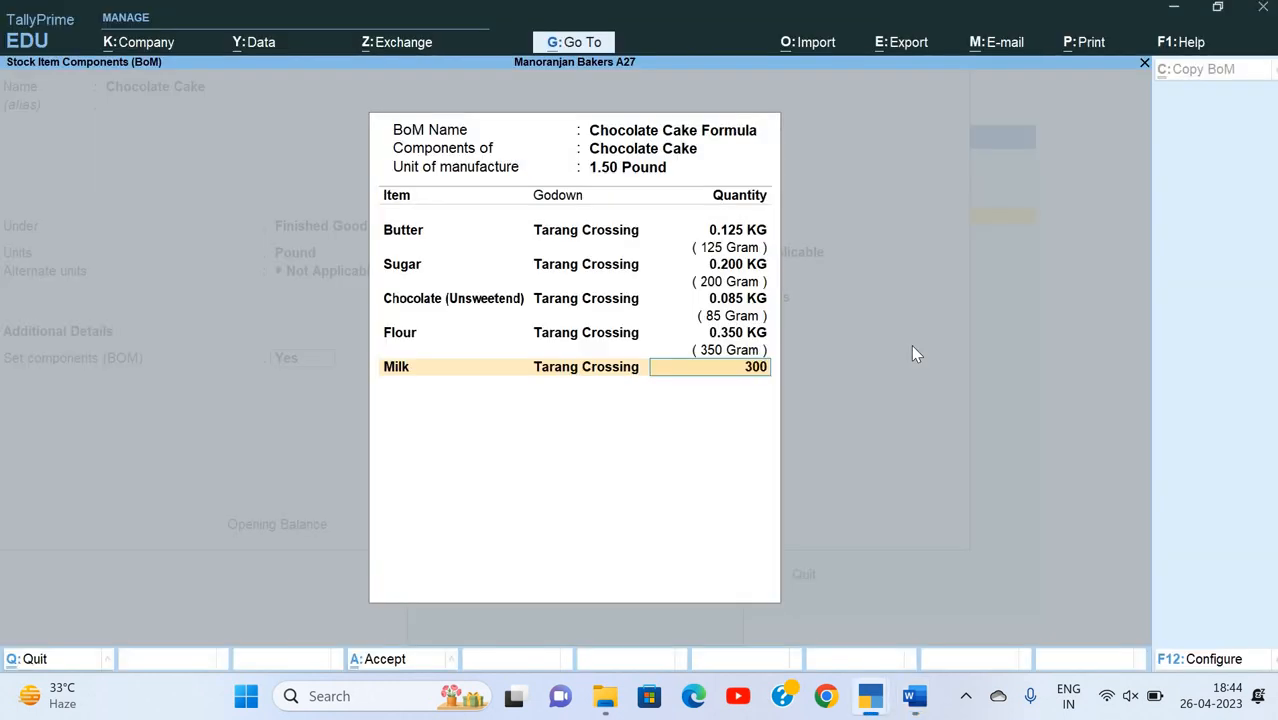
type("gr")
key("Return")
Step: Check the next ingredient in the Word table and add Eggs from the Tarang Crossing godown with a quantity of 3 pieces
key("alt+Tab")
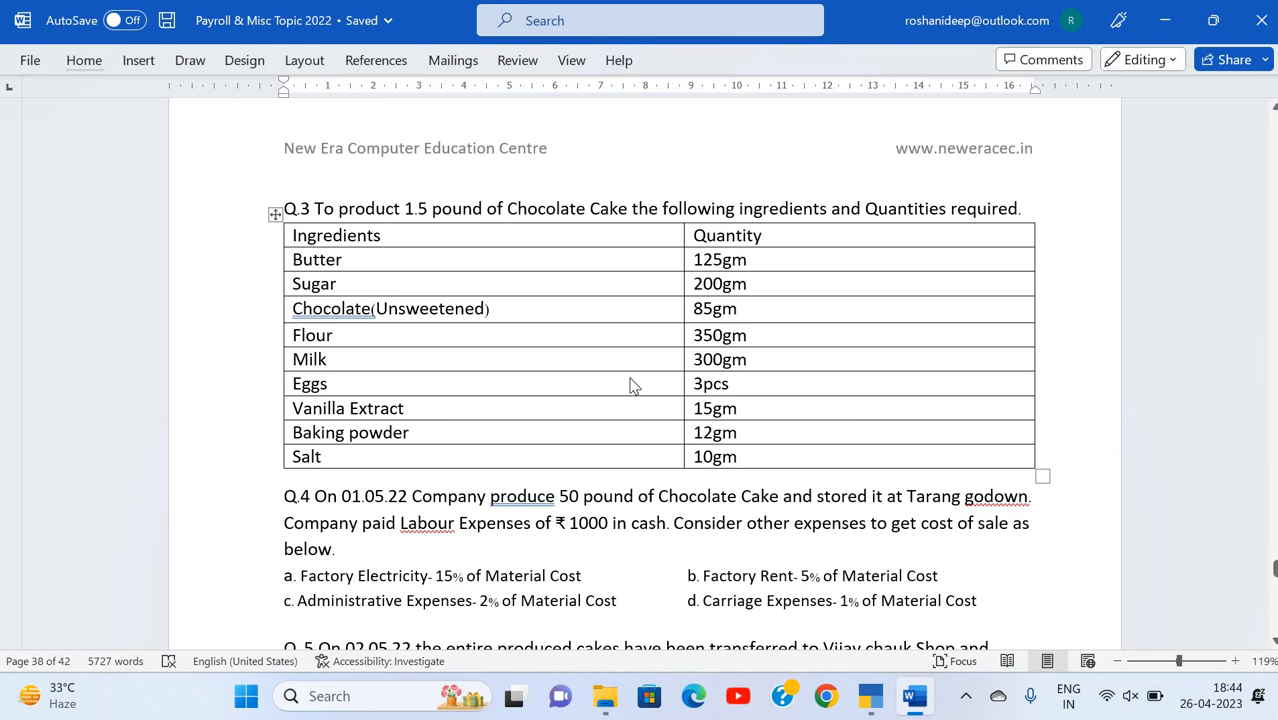
key("alt+Tab")
type("E")
key("Return")
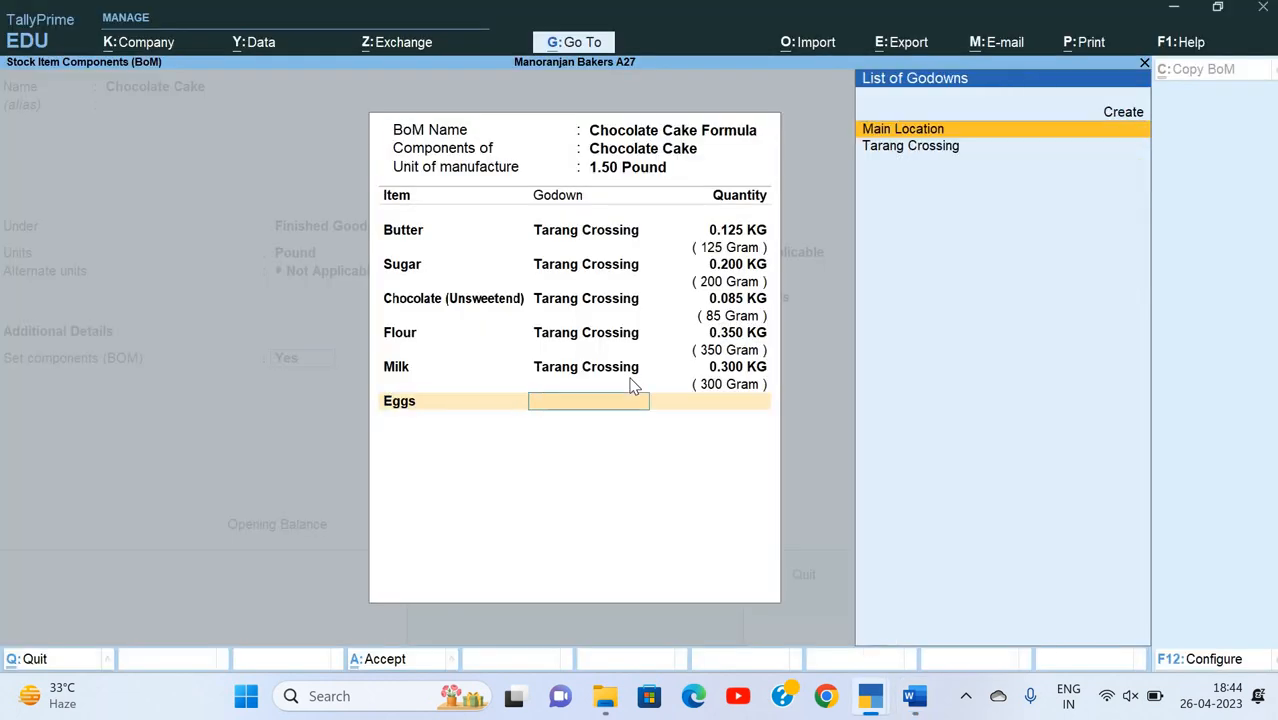
type("T")
key("Return")
type("3")
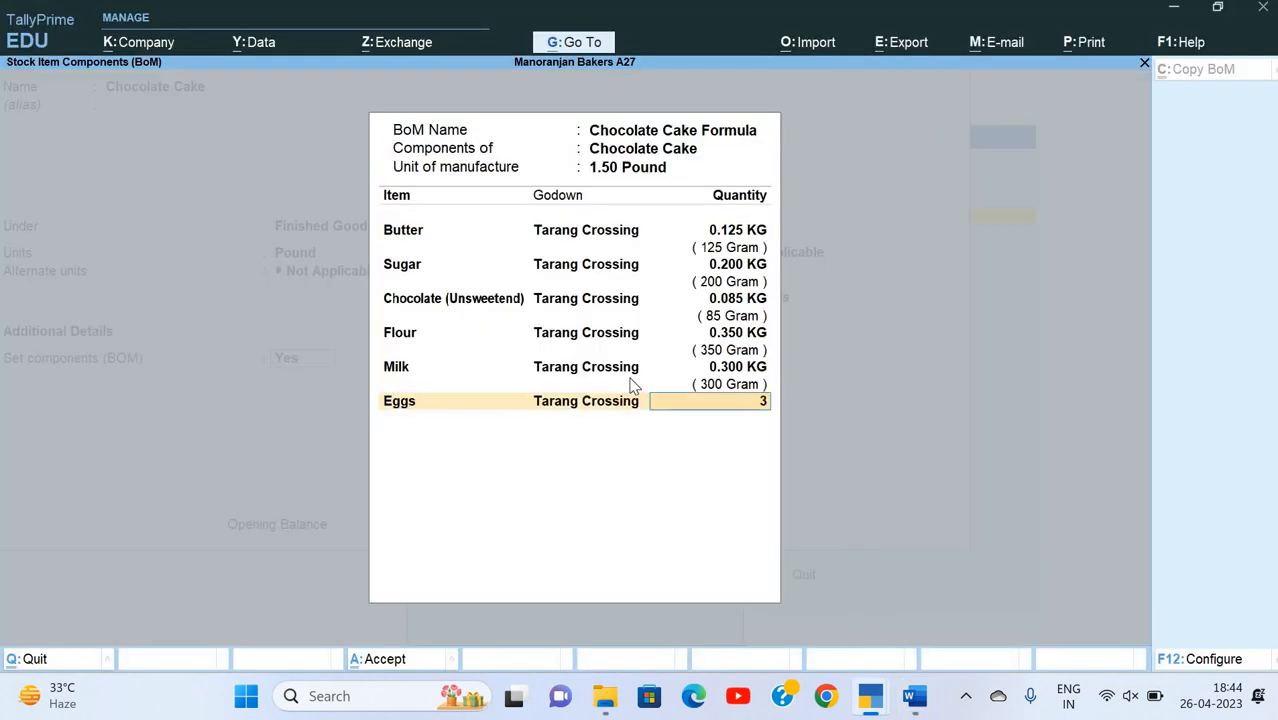
key("Return")
Step: Check the remaining ingredients in the Word table and add Vanila from the Tarang Crossing godown with a quantity of 15 grams
key("alt+Tab")
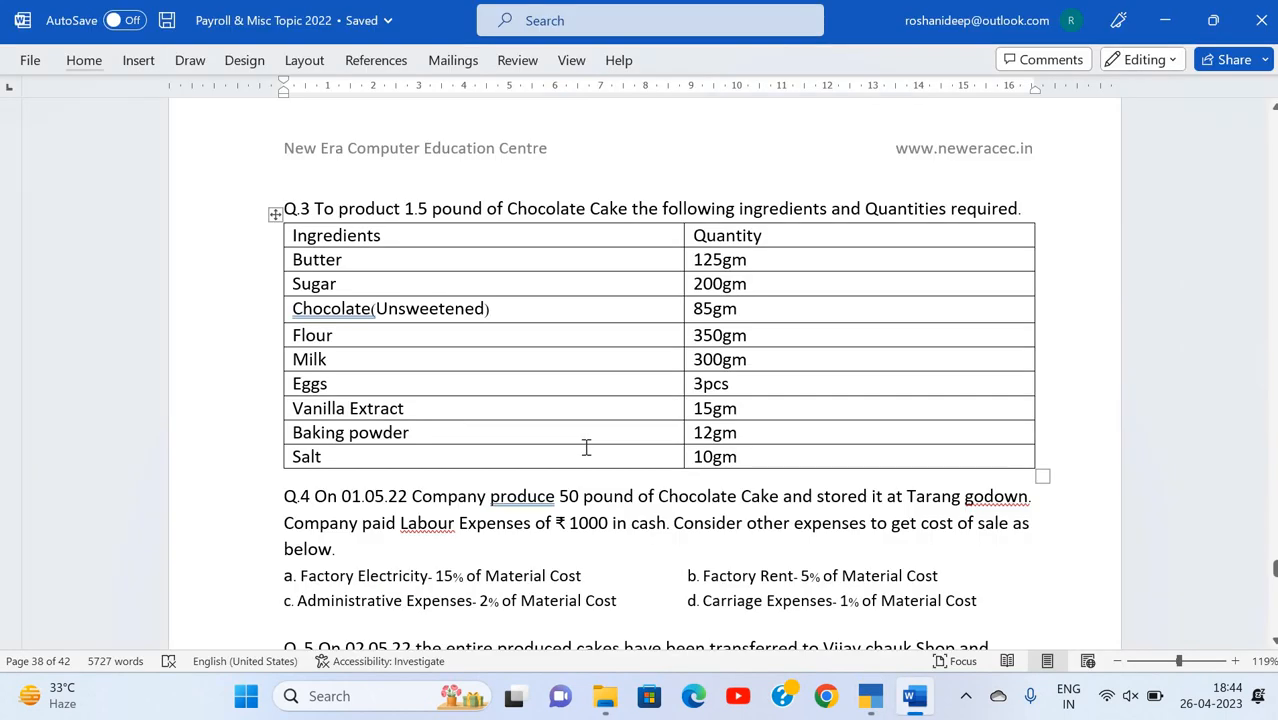
key("alt+Tab")
type("Van")
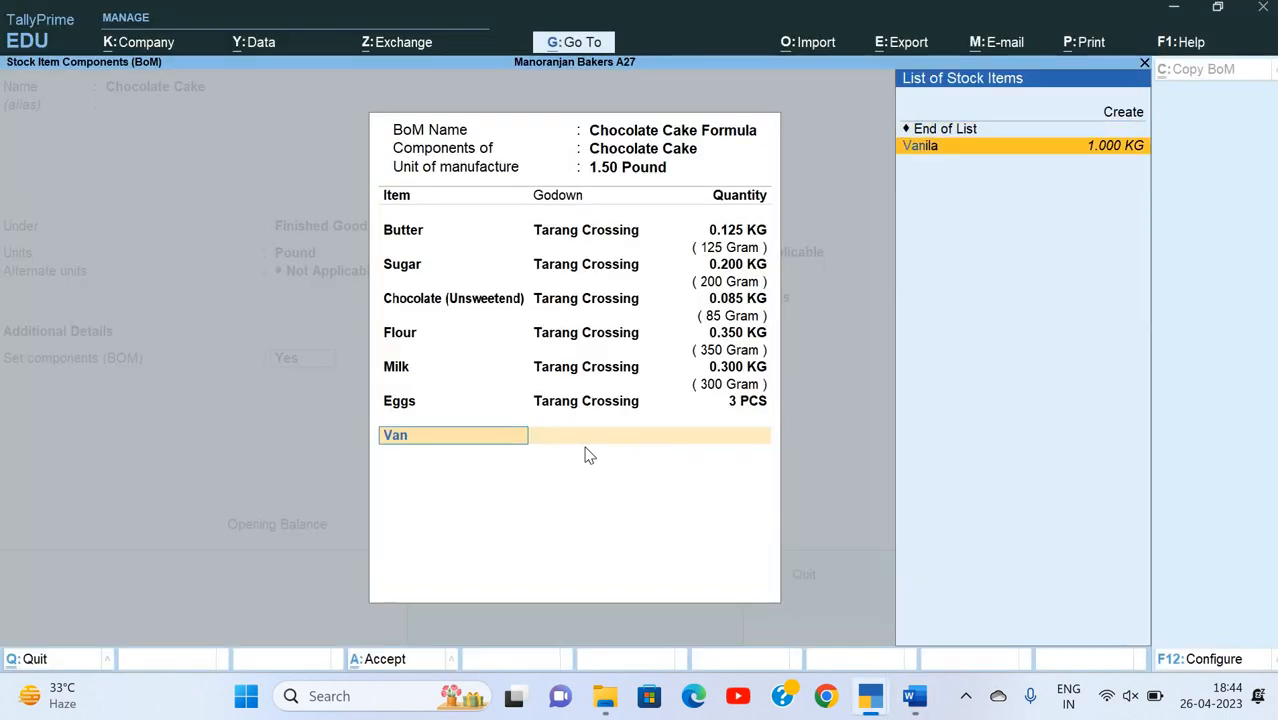
key("Return")
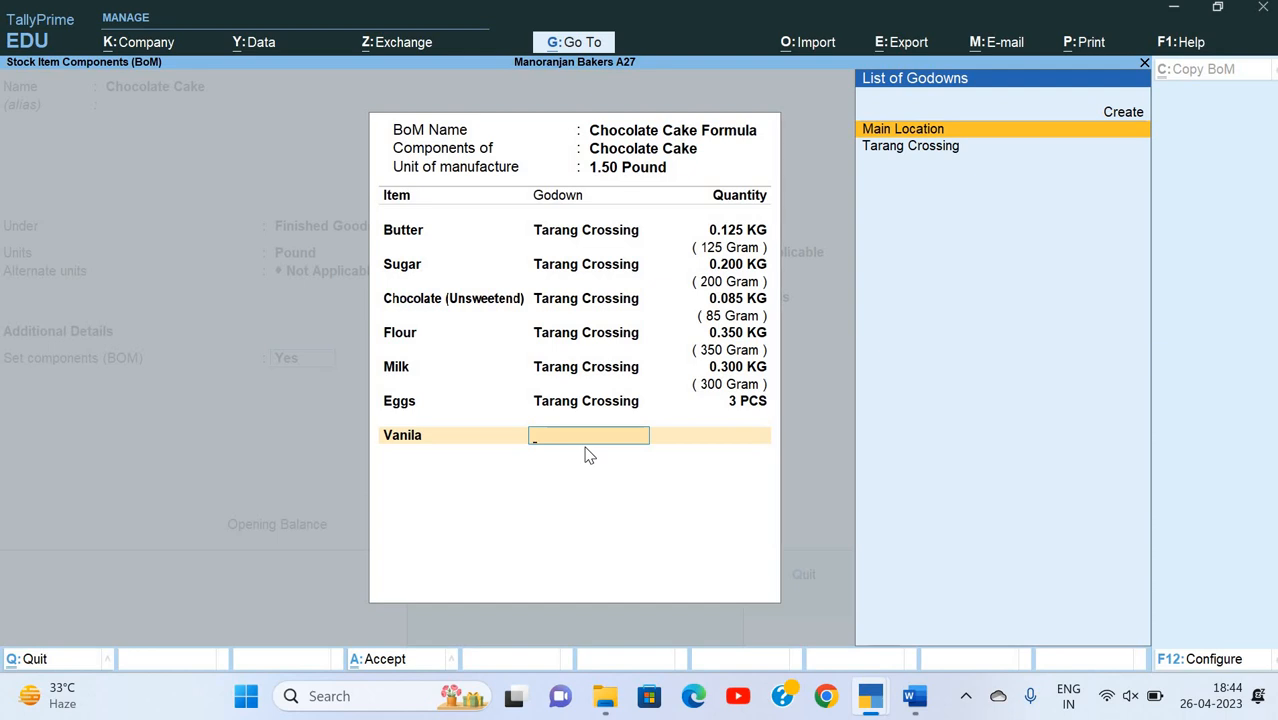
type("T")
key("Return")
type("15gm")
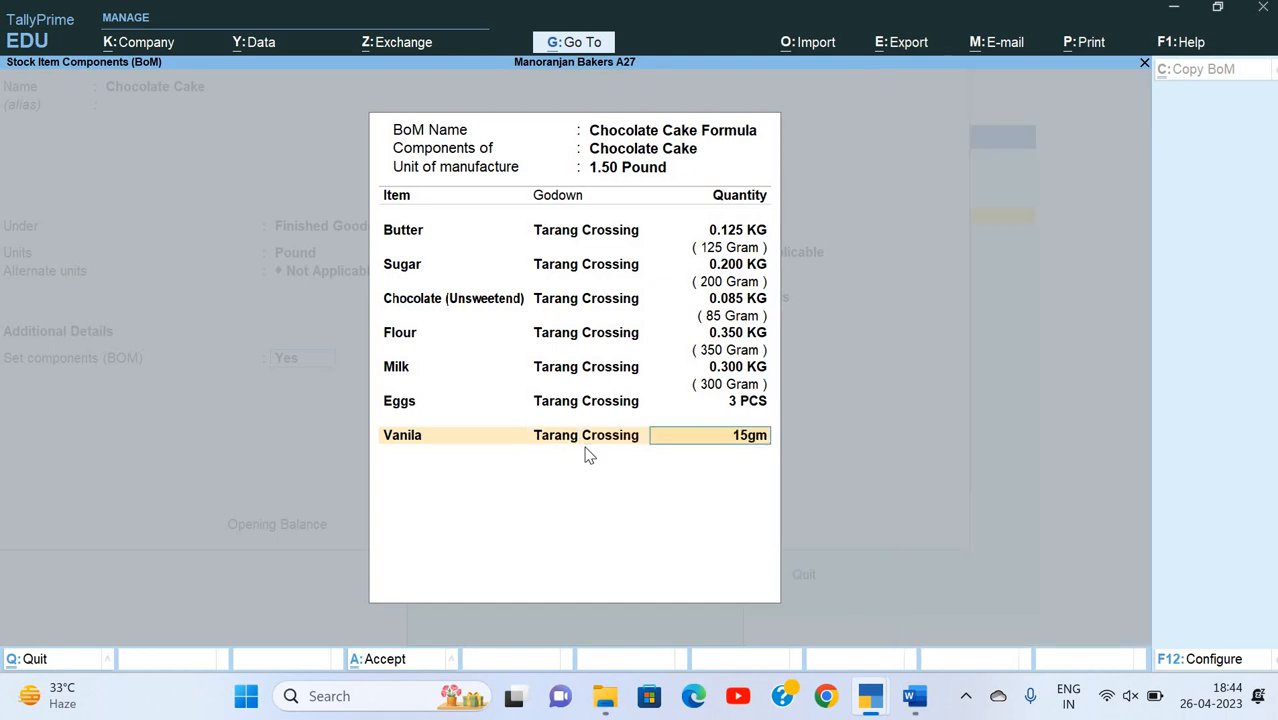
key("BackSpace")
key("Return")
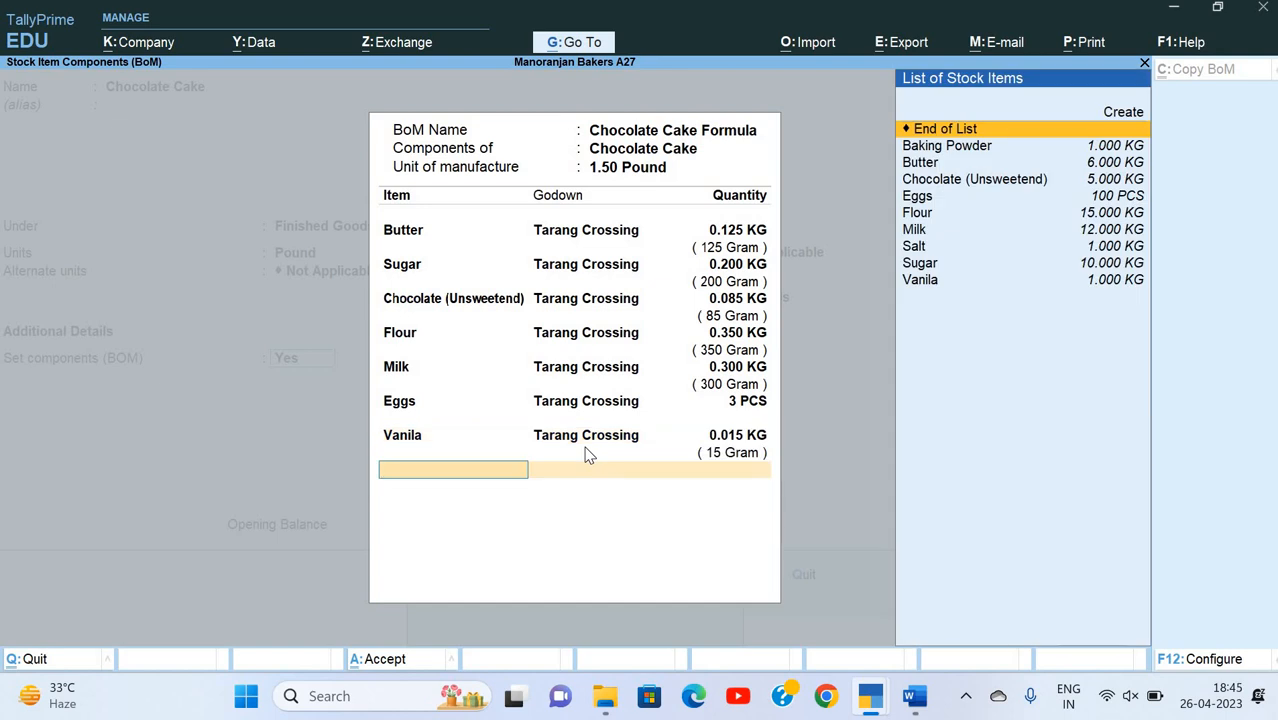
Step: Add Baking Powder from the Tarang Crossing godown as a component with a quantity of 12 grams
type("Ba")
key("Return")
type("T")
key("Return")
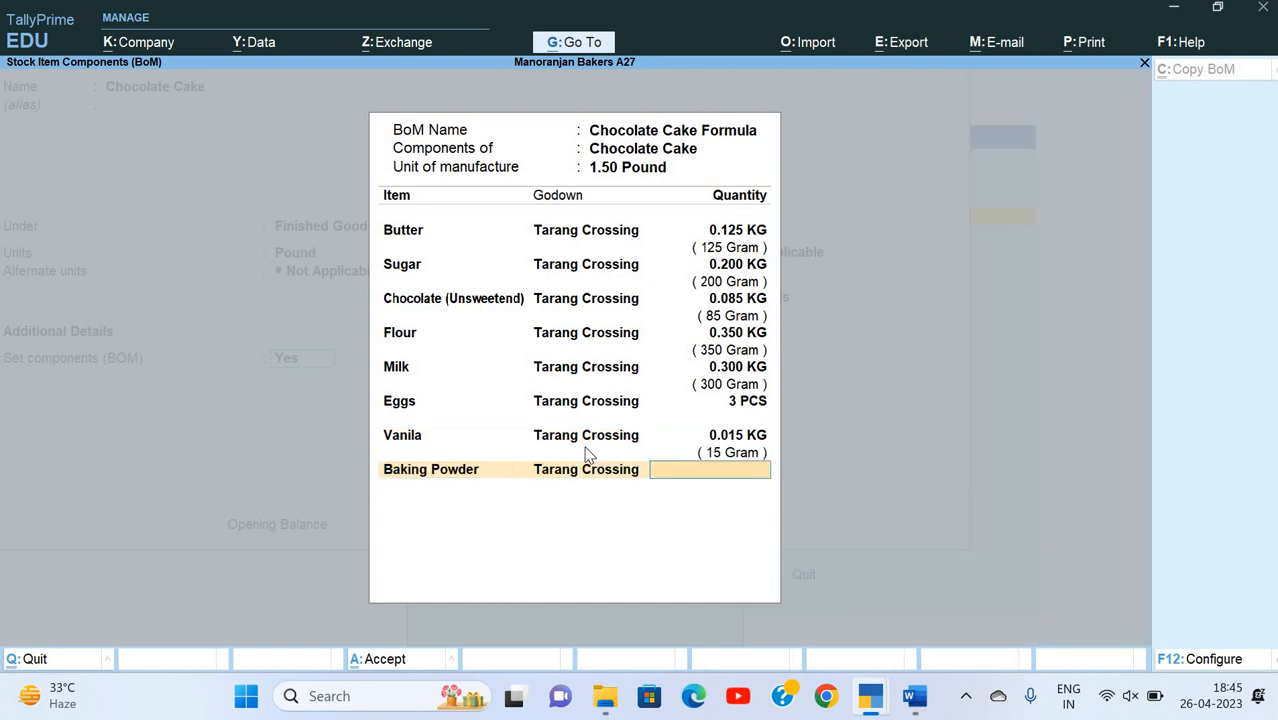
type("12gr")
key("Return")
Step: Add Salt from the Tarang Crossing godown with a quantity of 10 grams and finish the component list
type("Sal")
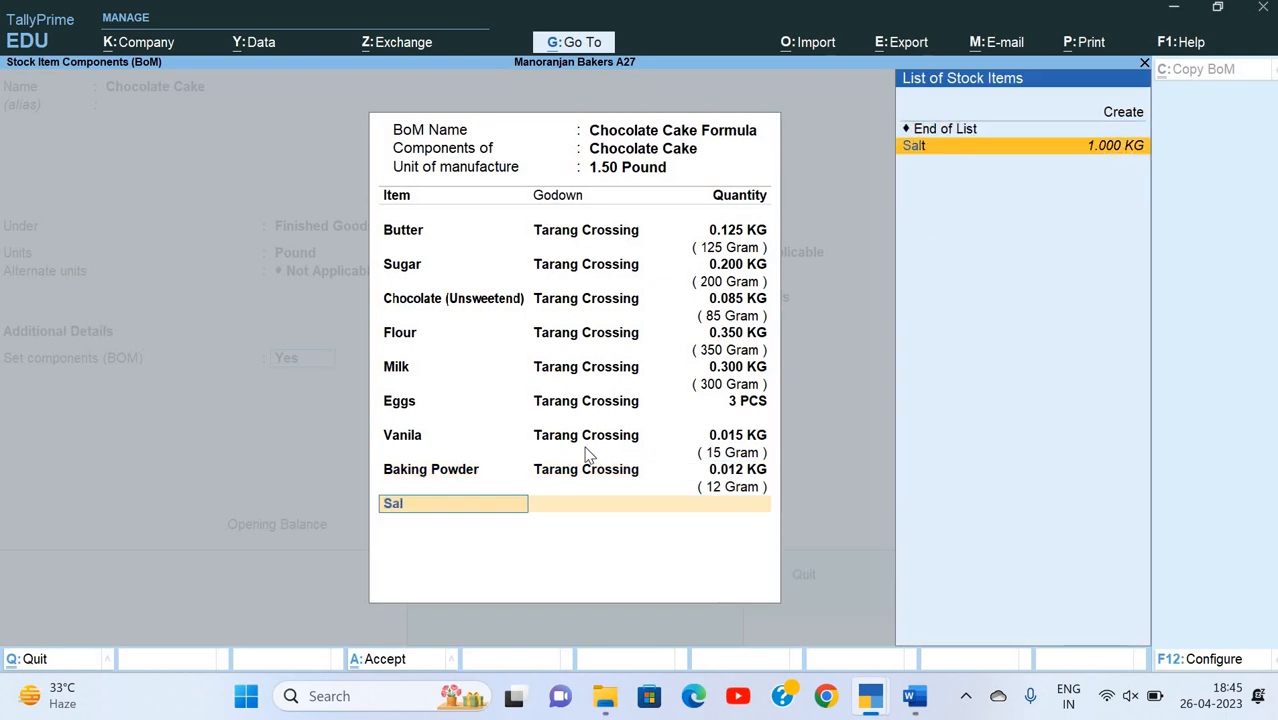
key("Return")
key("Down")
key("Return")
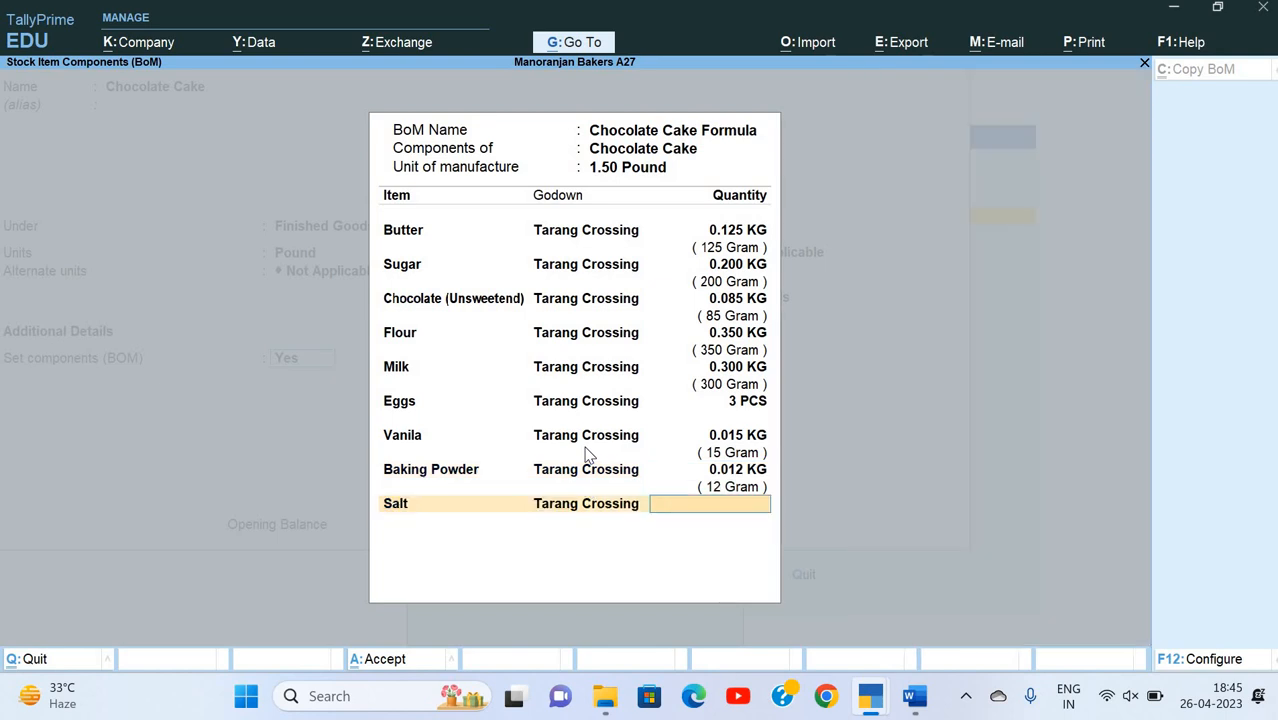
type("10gr")
key("Return")
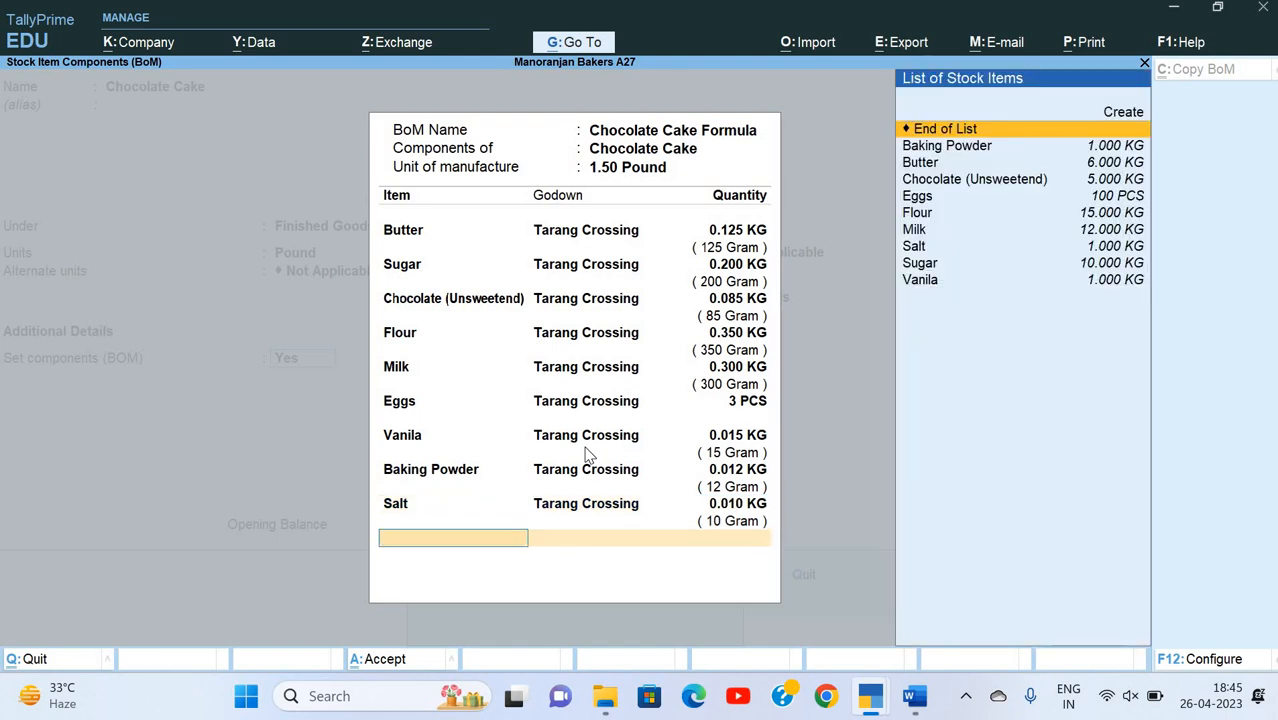
key("Return")
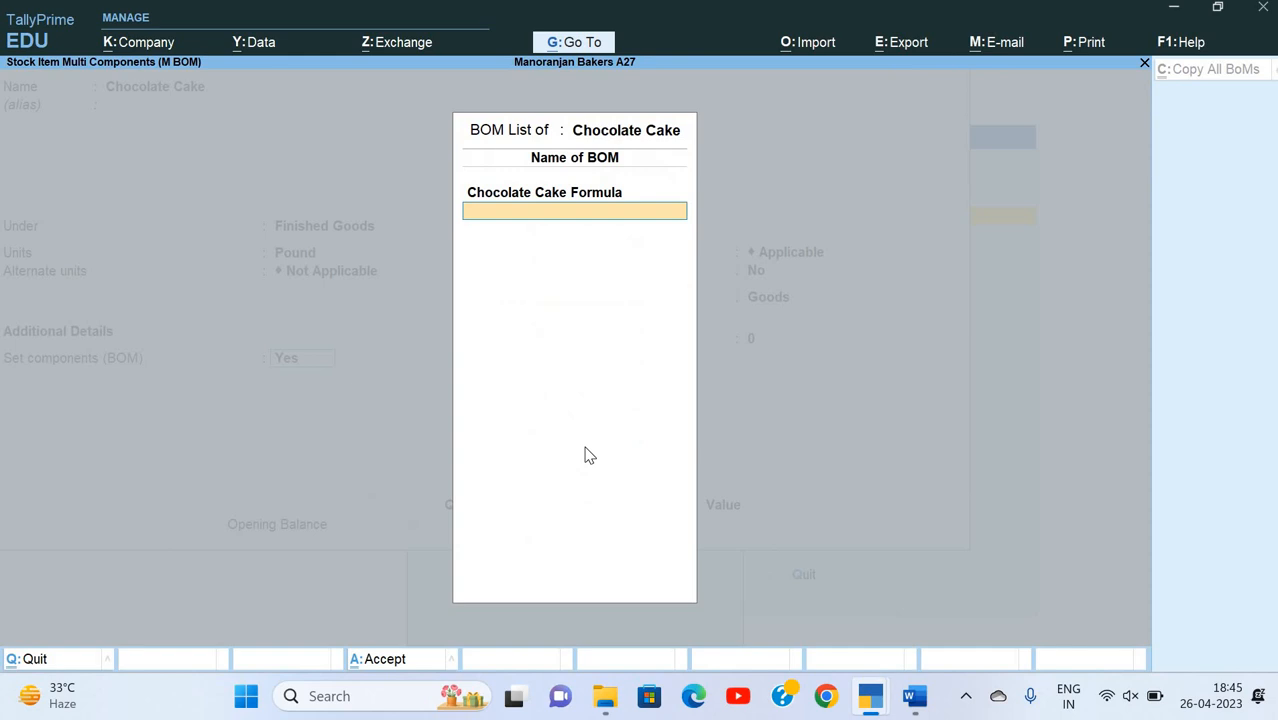
type("Sddfs")
key("Return")
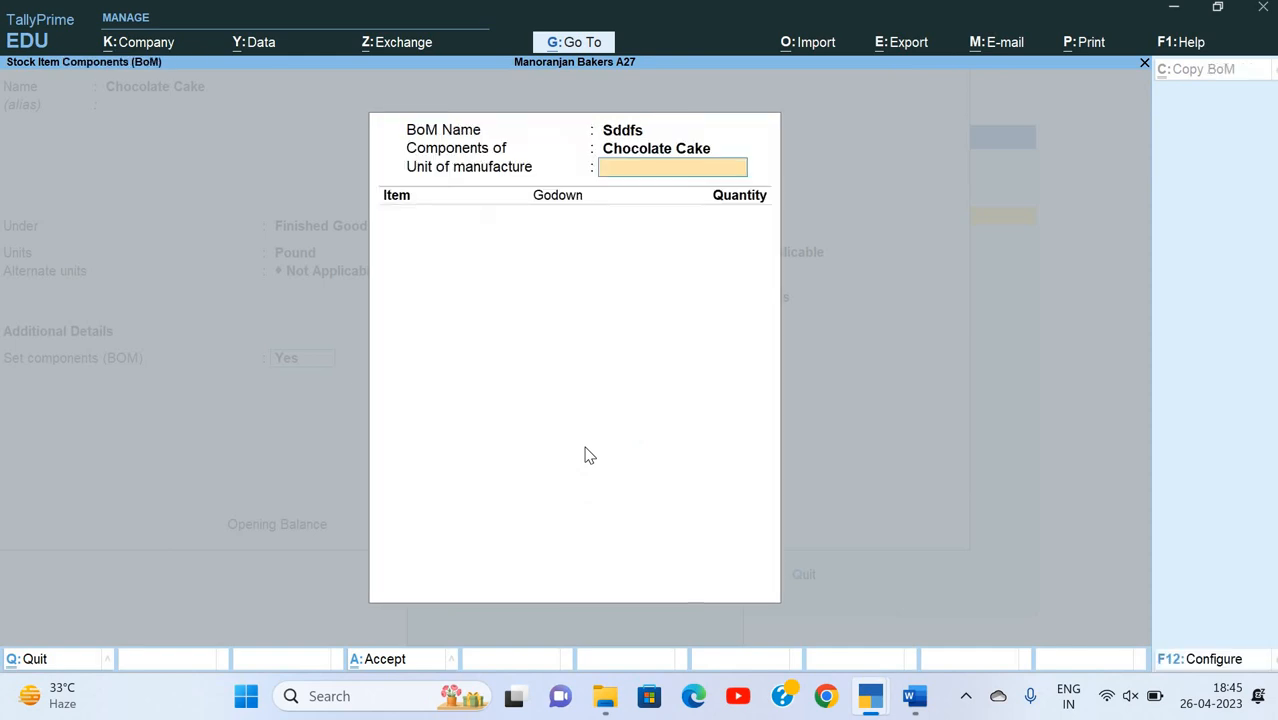
key("Escape")
key("Return")
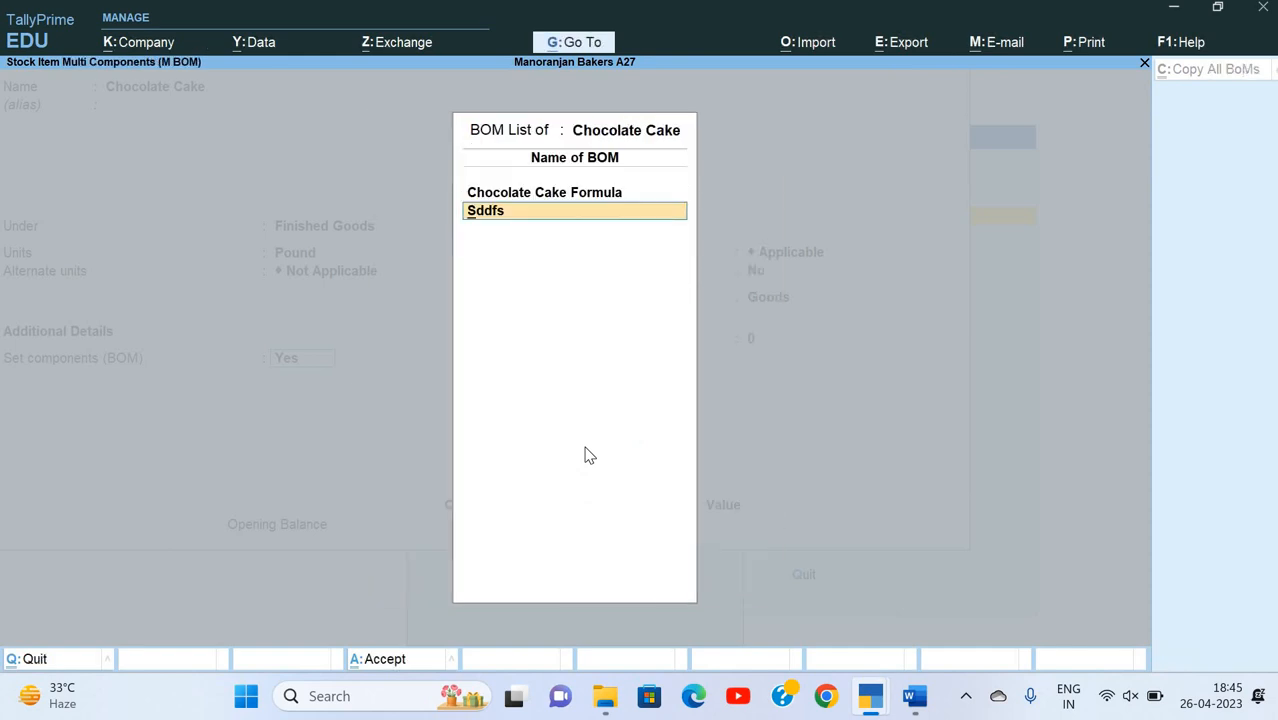
key("BackSpace")
key("BackSpace")
key("BackSpace")
key("BackSpace")
key("BackSpace")
Step: Close the BOM list, save Chocolate Cake with the default statutory details and no opening balance, and return to the Gateway of Tally
key("Return")
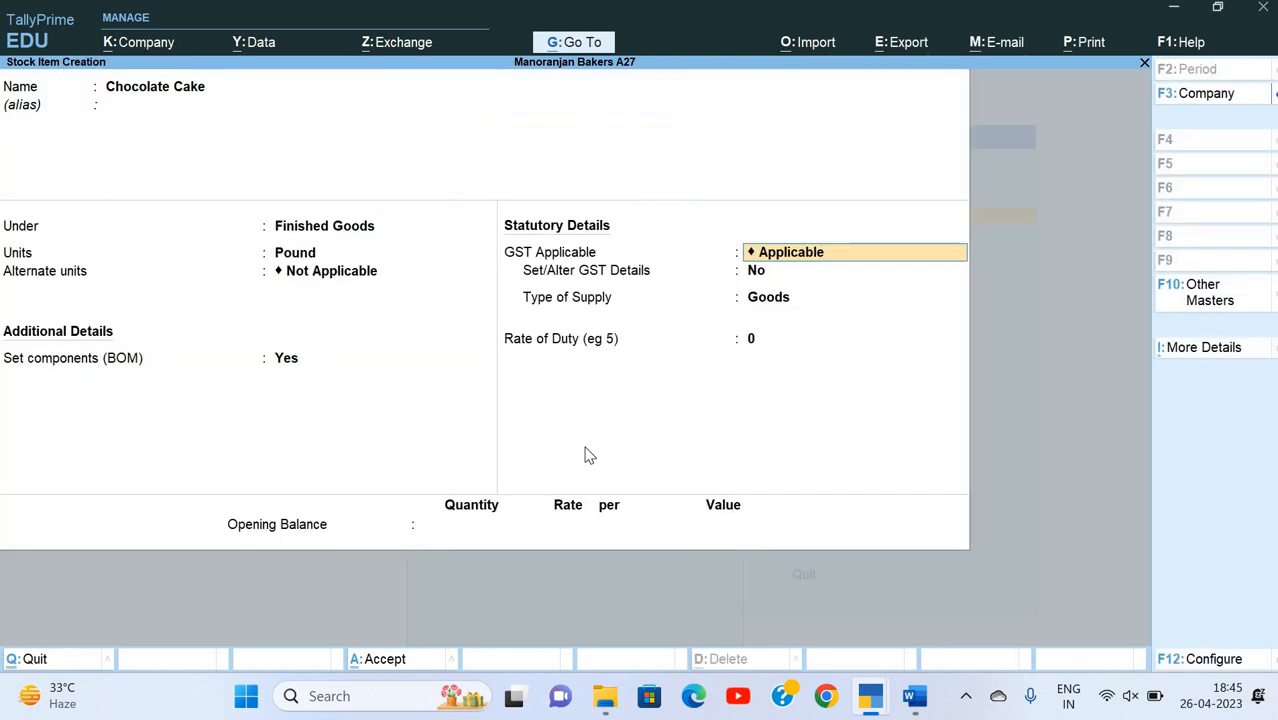
key("Return")
key("Return")
key("Return")
key("Return")
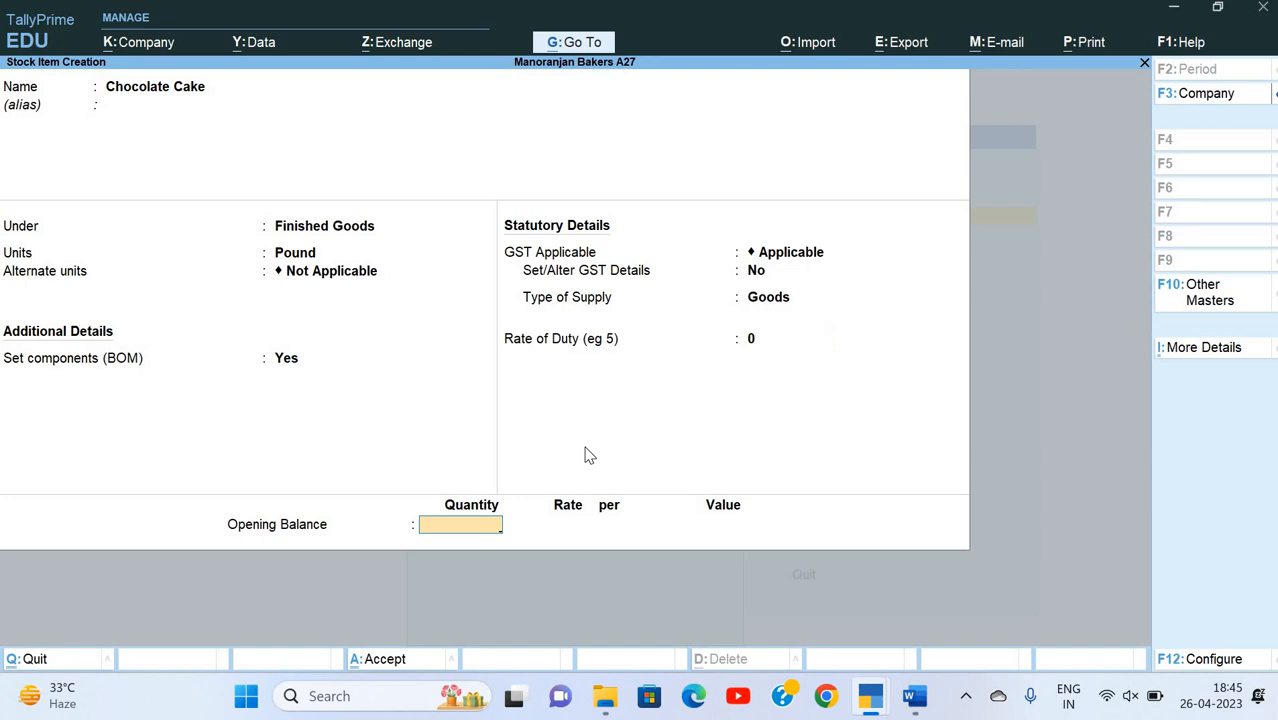
key("Return")
key("Return")
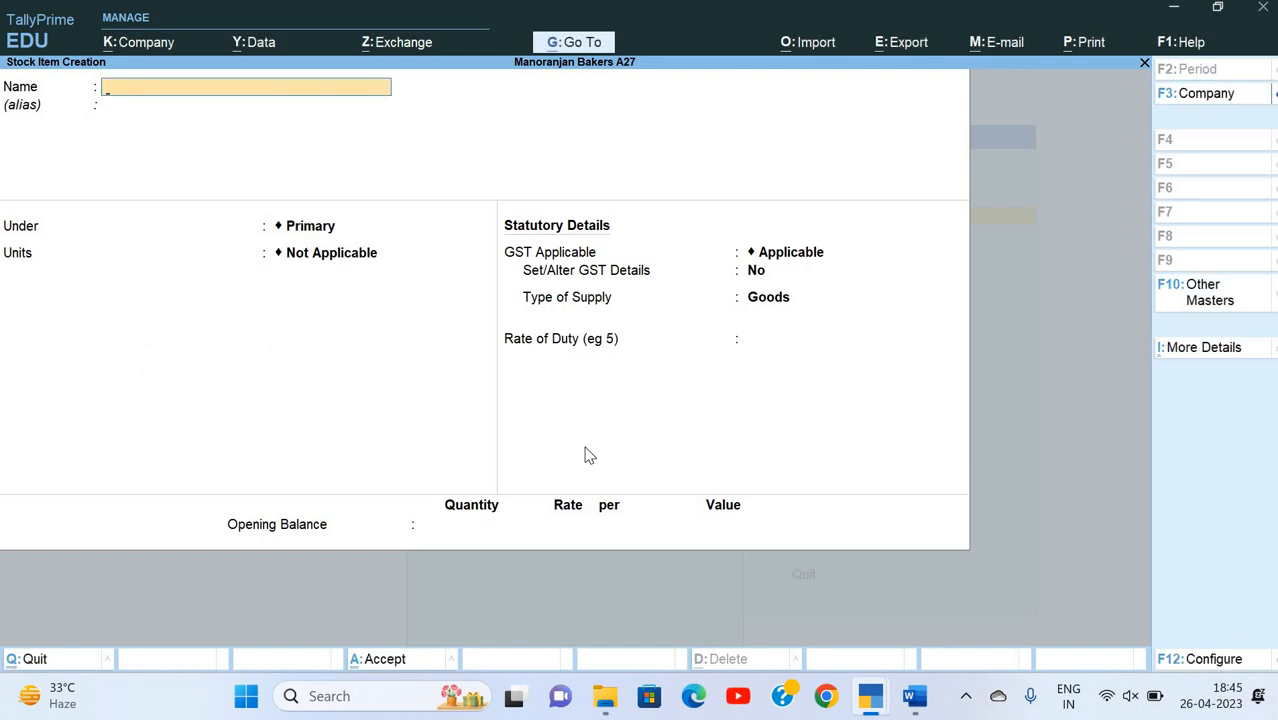
key("Escape")
key("Escape")
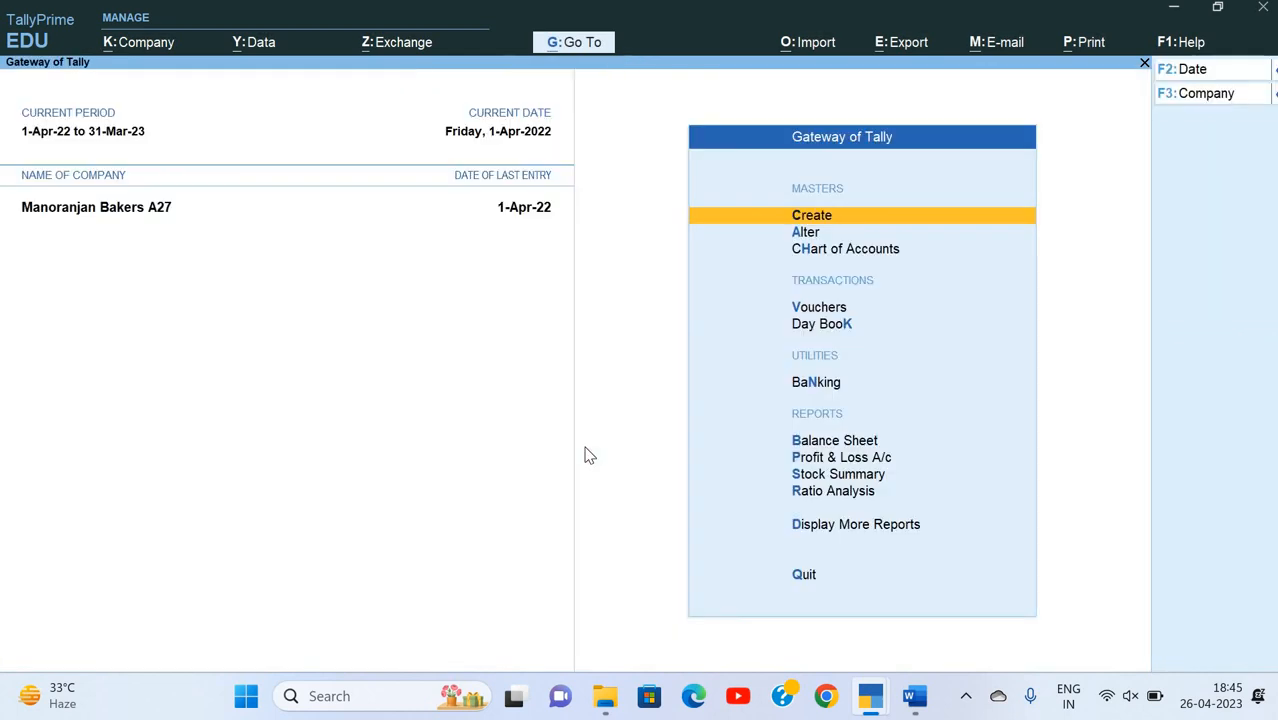
Step: Open the Stock Summary report of Manoranjan Bakers A27 from the Gateway of Tally
key("Down")
key("Down")
key("Down")
key("Down")
key("Down")
key("Down")
key("Down")
key("Down")
key("Down")
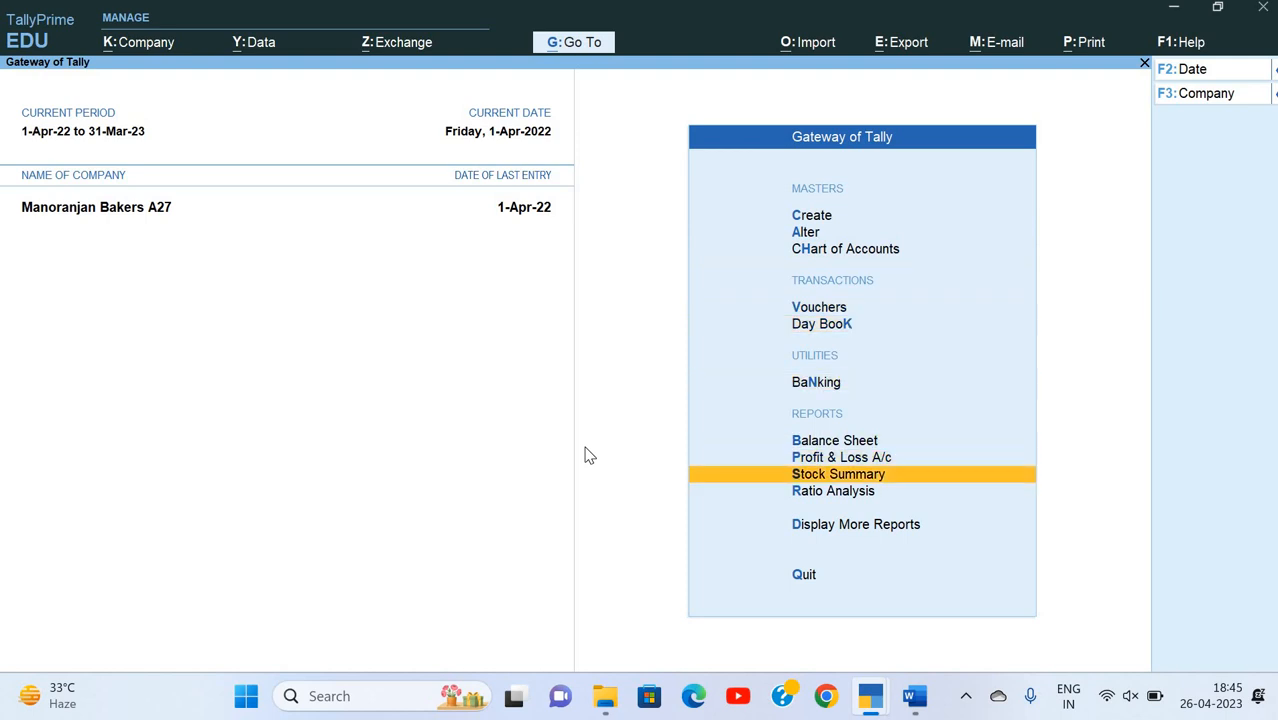
key("Up")
key("Return")
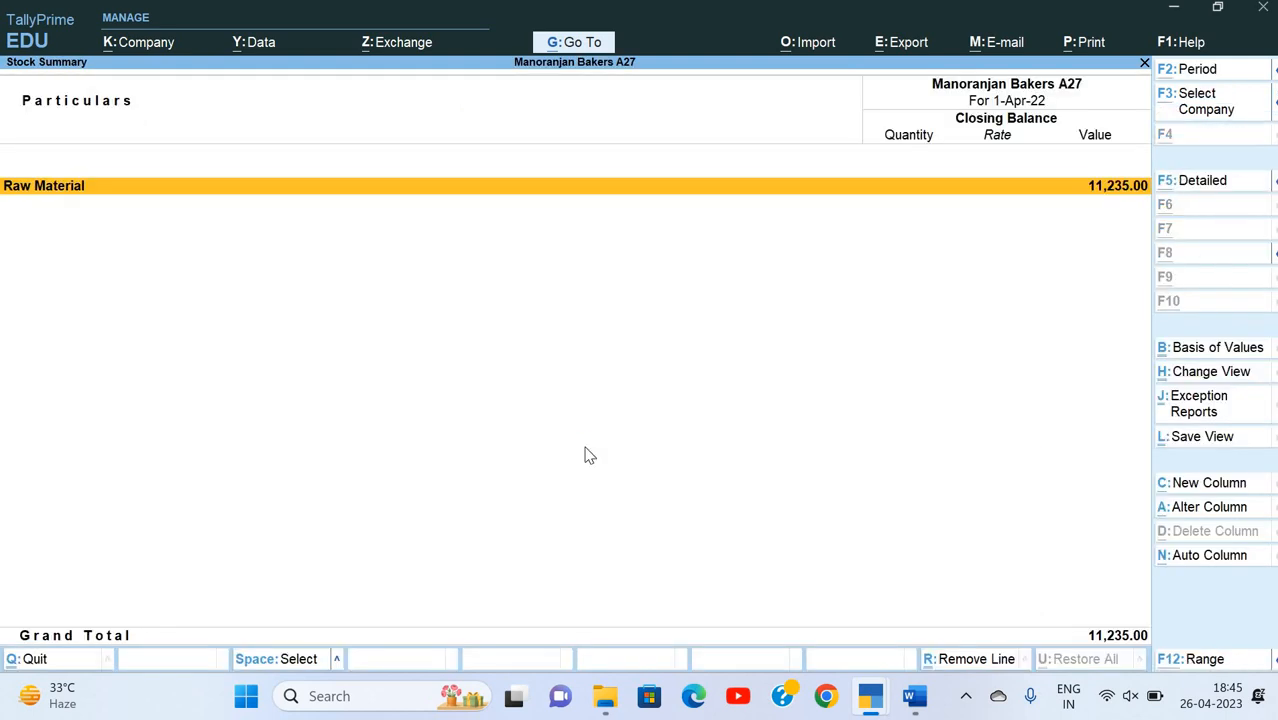
Step: Show the Stock Summary in detail, review the closing balances of the Raw Material items, and return to the Gateway of Tally
key("alt+F5")
key("Down")
key("Down")
key("Down")
key("Down")
key("Down")
key("Down")
key("Down")
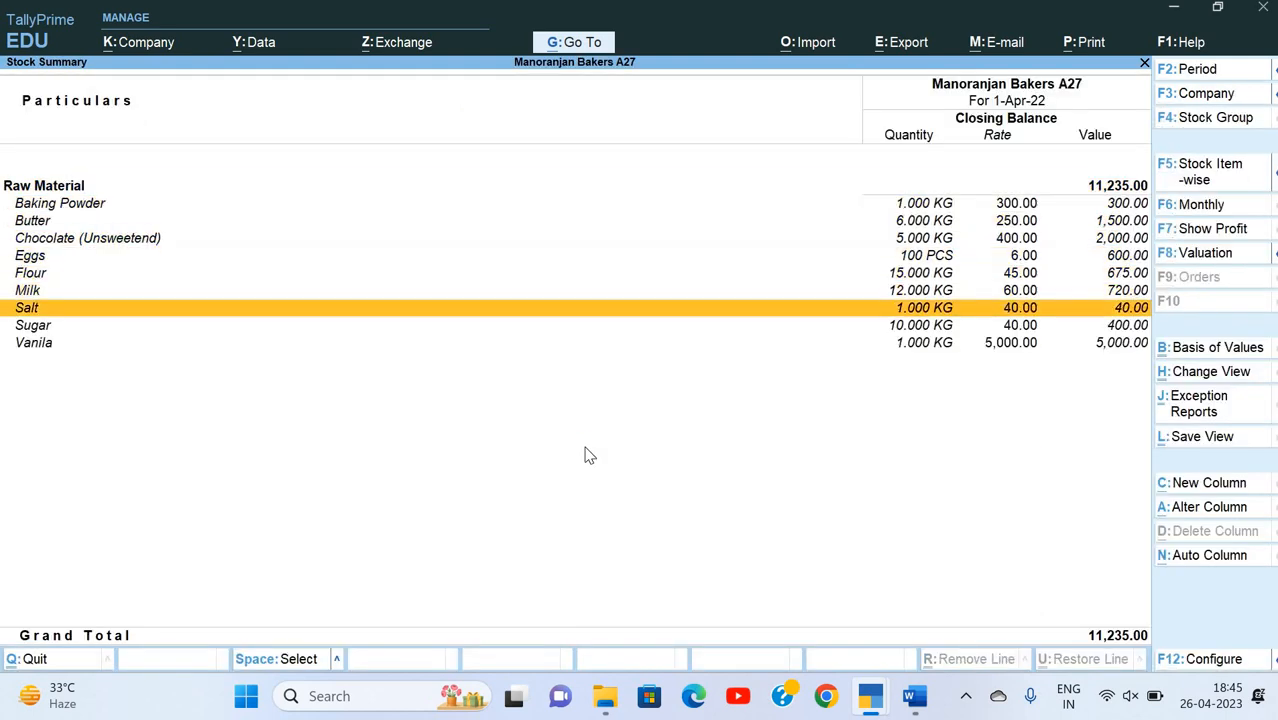
key("Down")
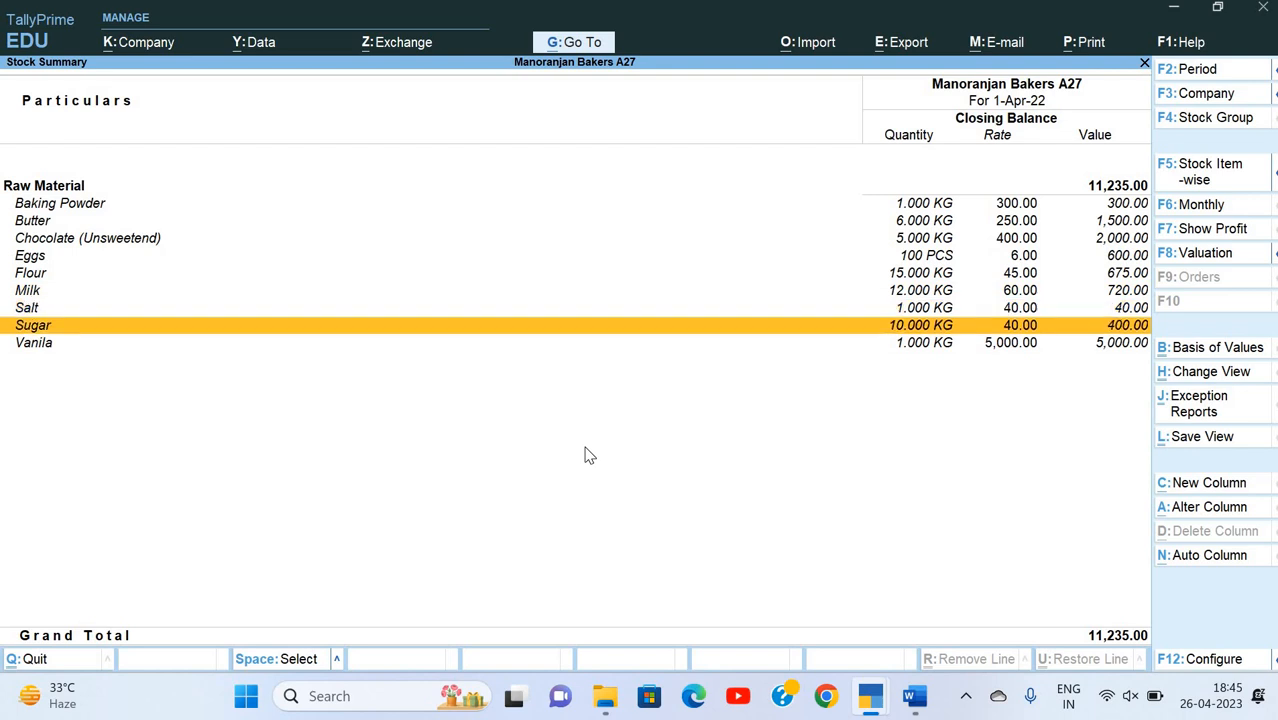
key("Up")
key("Up")
key("Up")
key("Up")
key("Up")
key("Up")
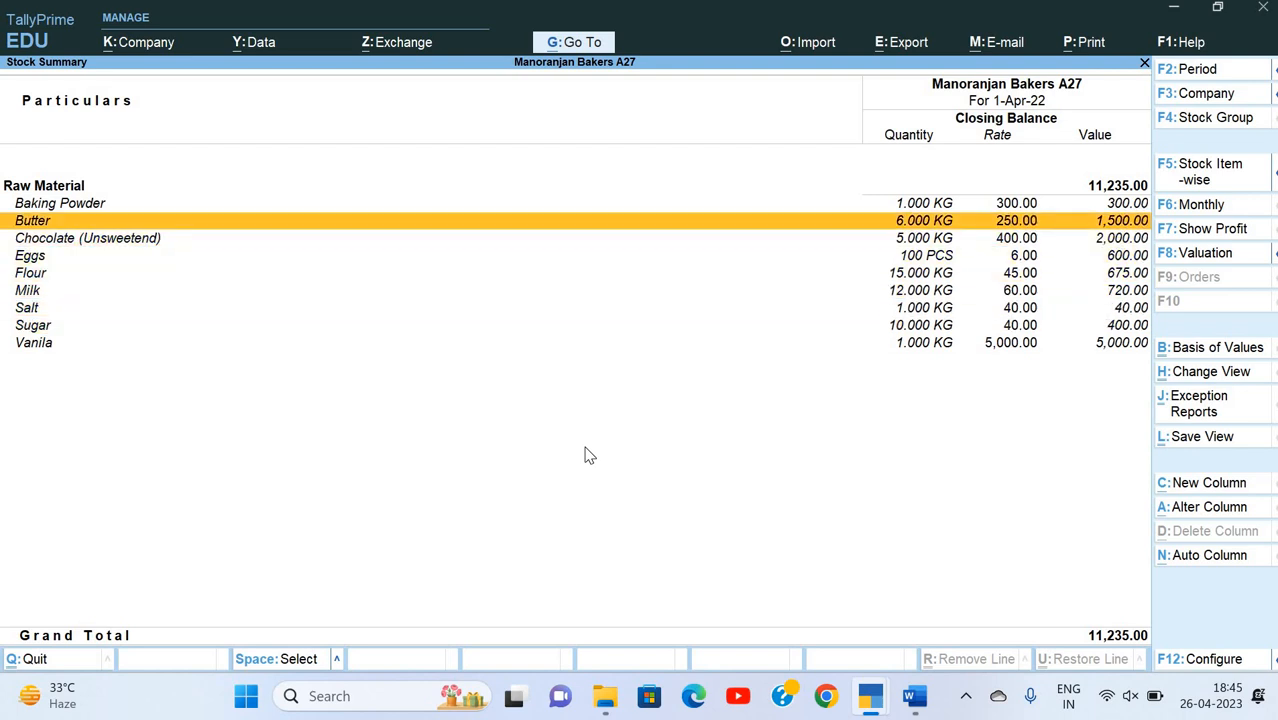
key("Escape")
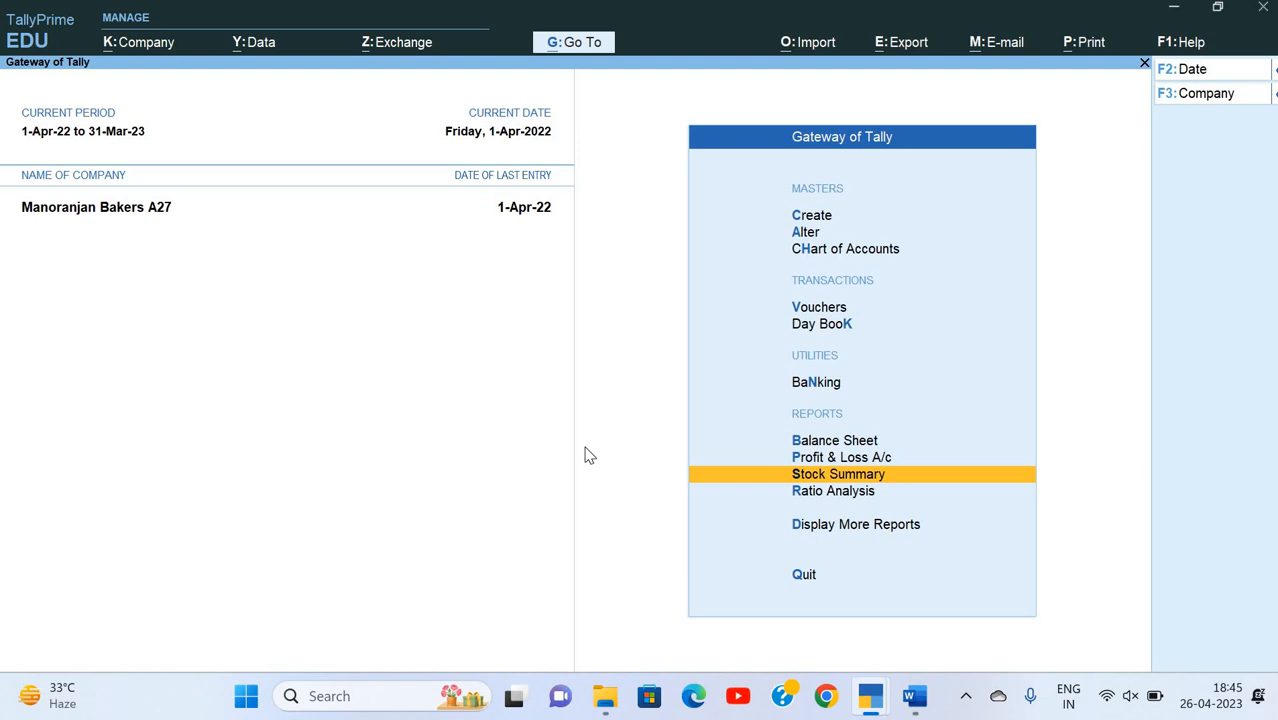
Step: Open the Statements of Inventory among the additional display reports
key("Up")
key("Up")
key("Down")
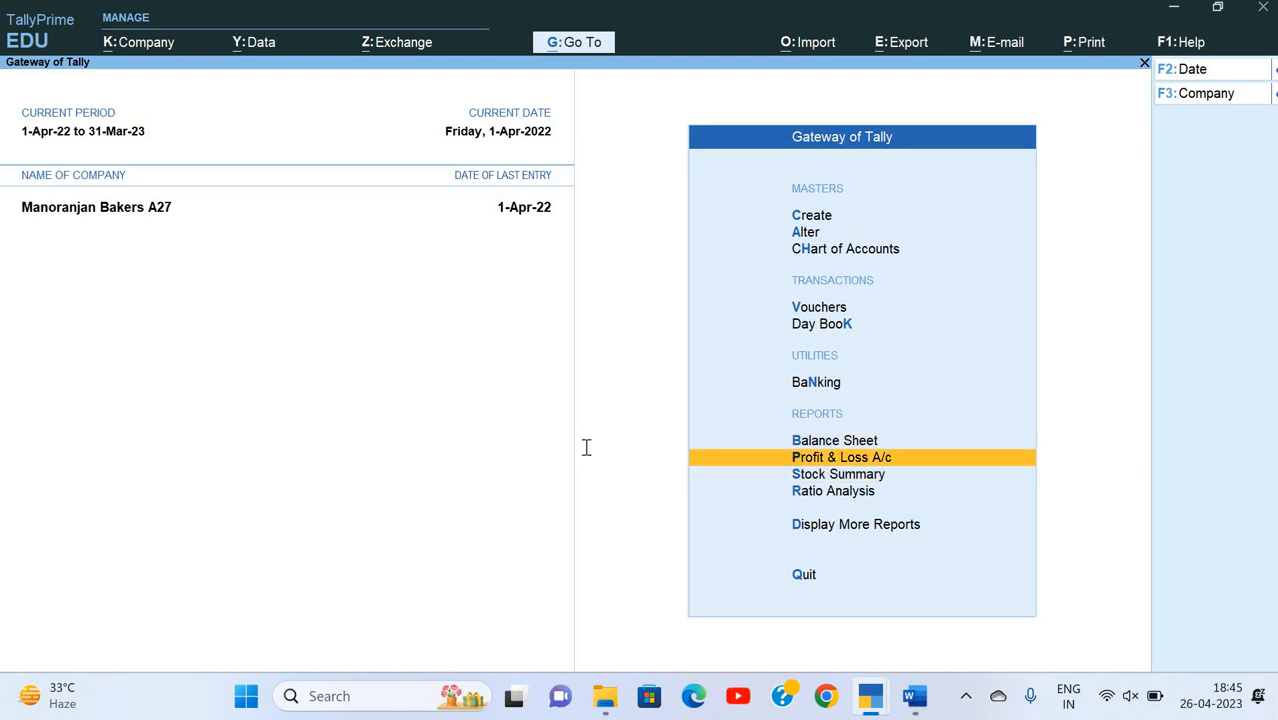
key("alt+Tab")
key("alt+Tab")
key("Down")
key("Down")
key("Down")
key("Down")
key("Up")
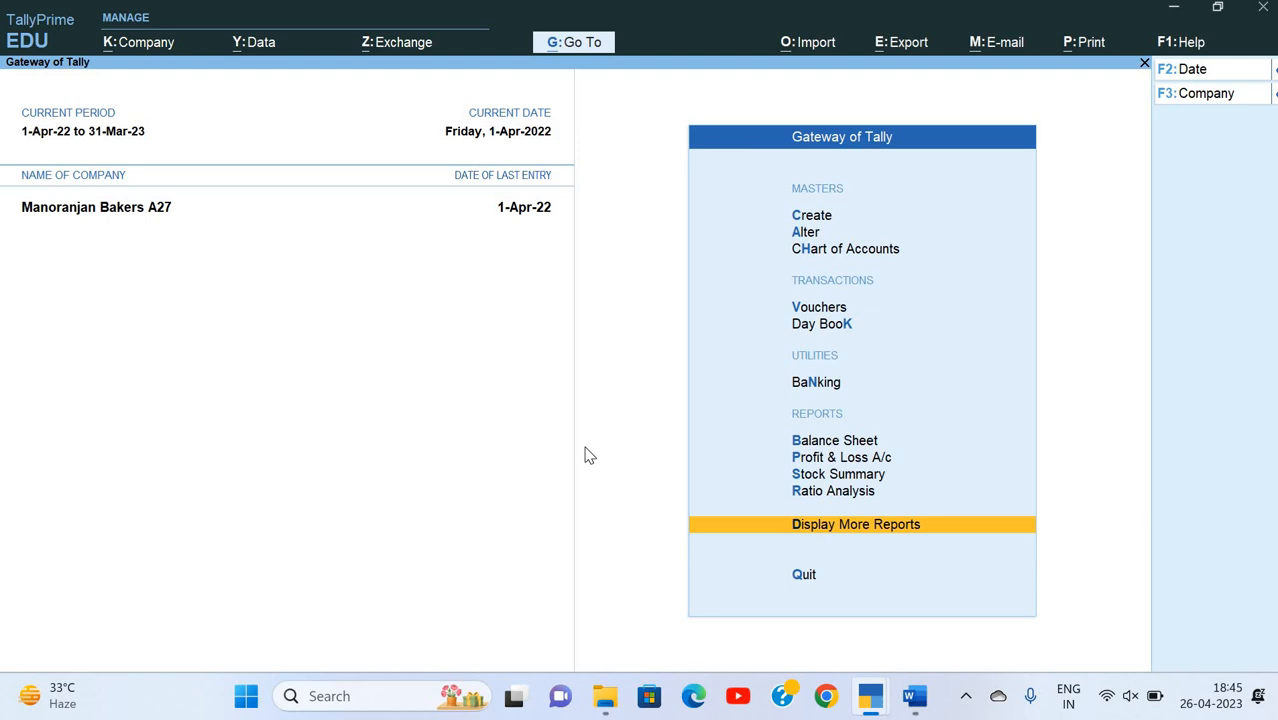
key("Return")
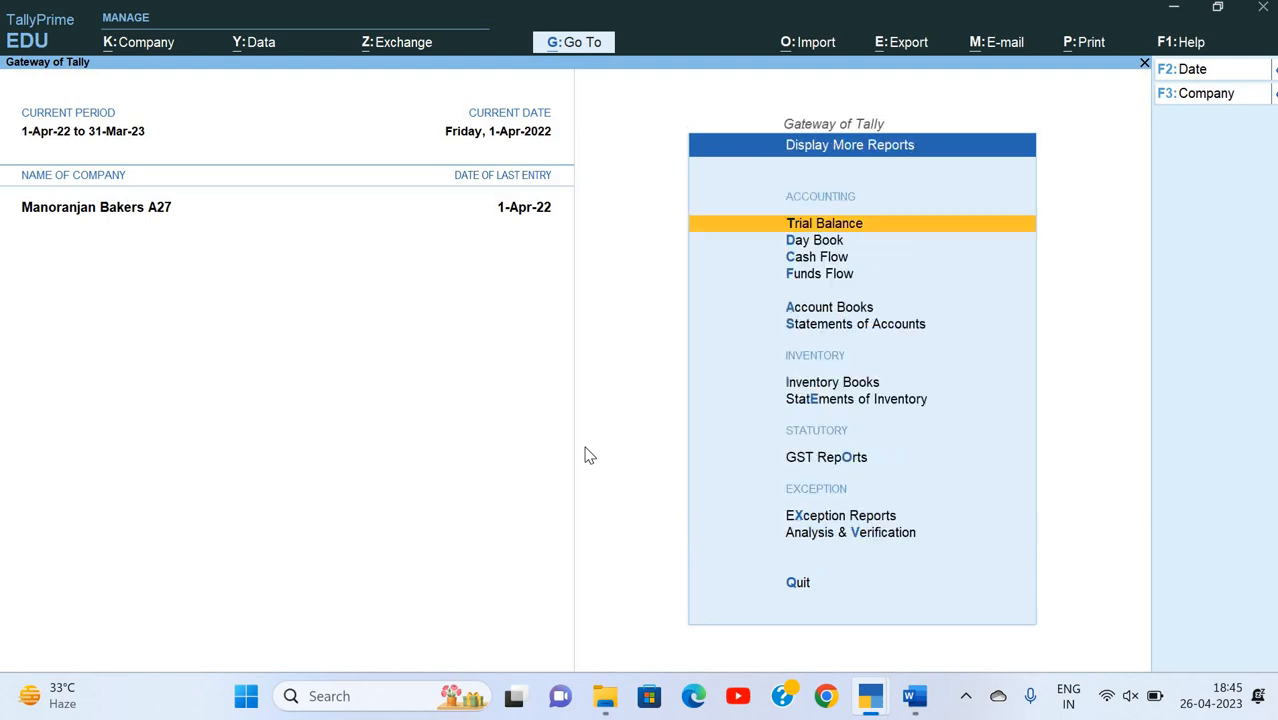
key("Down")
key("Down")
key("Down")
key("Down")
key("Down")
key("Down")
key("Down")
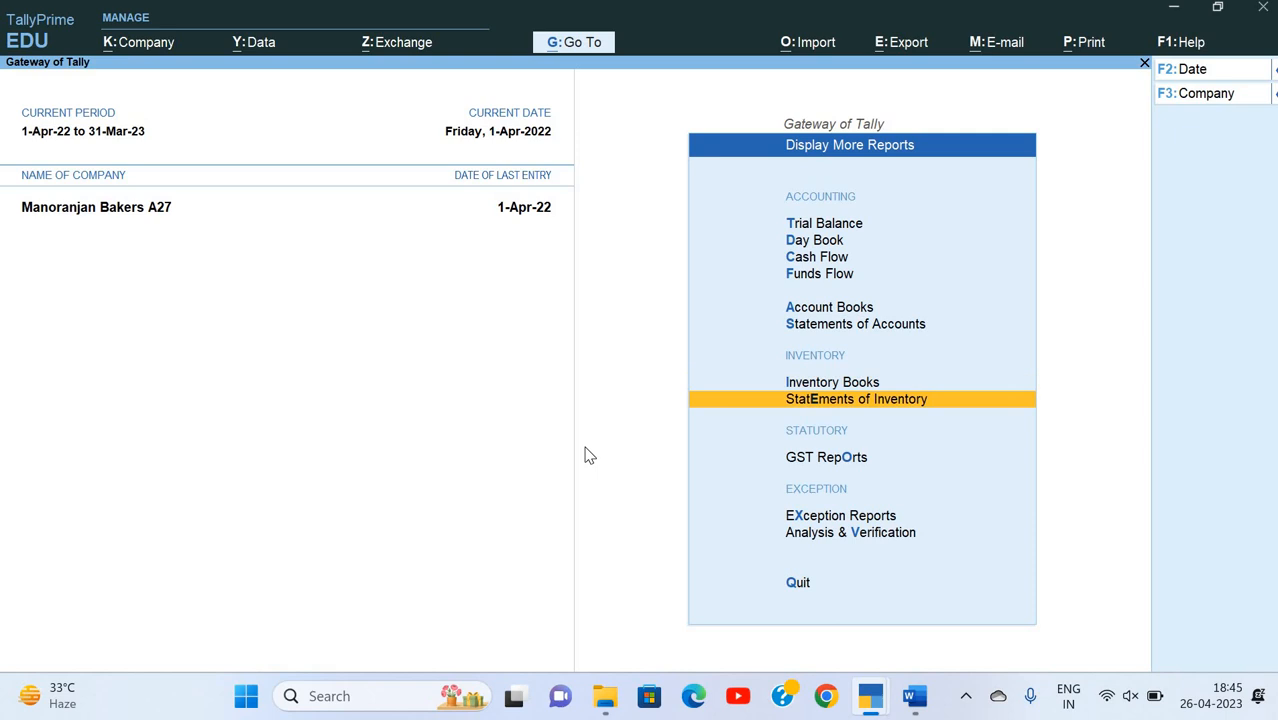
key("Return")
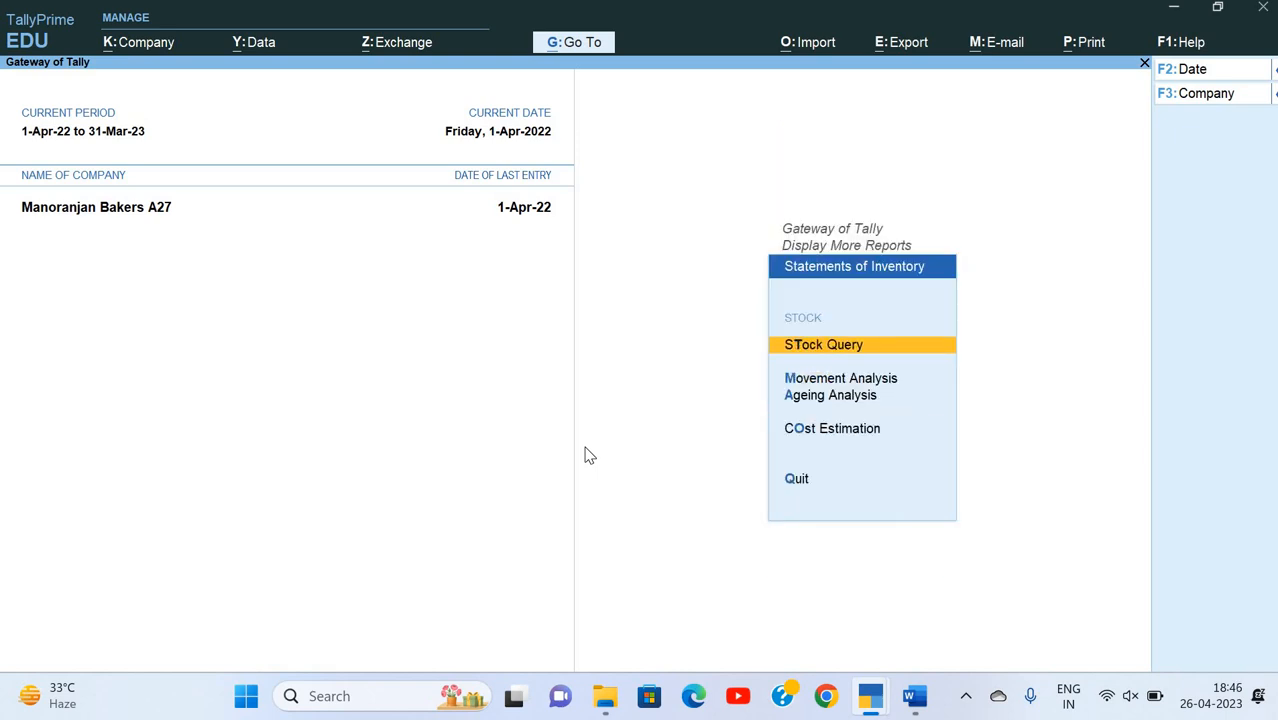
Step: Open the Cost Estimation report for the Finished Goods stock group
key("Down")
key("Down")
key("Down")
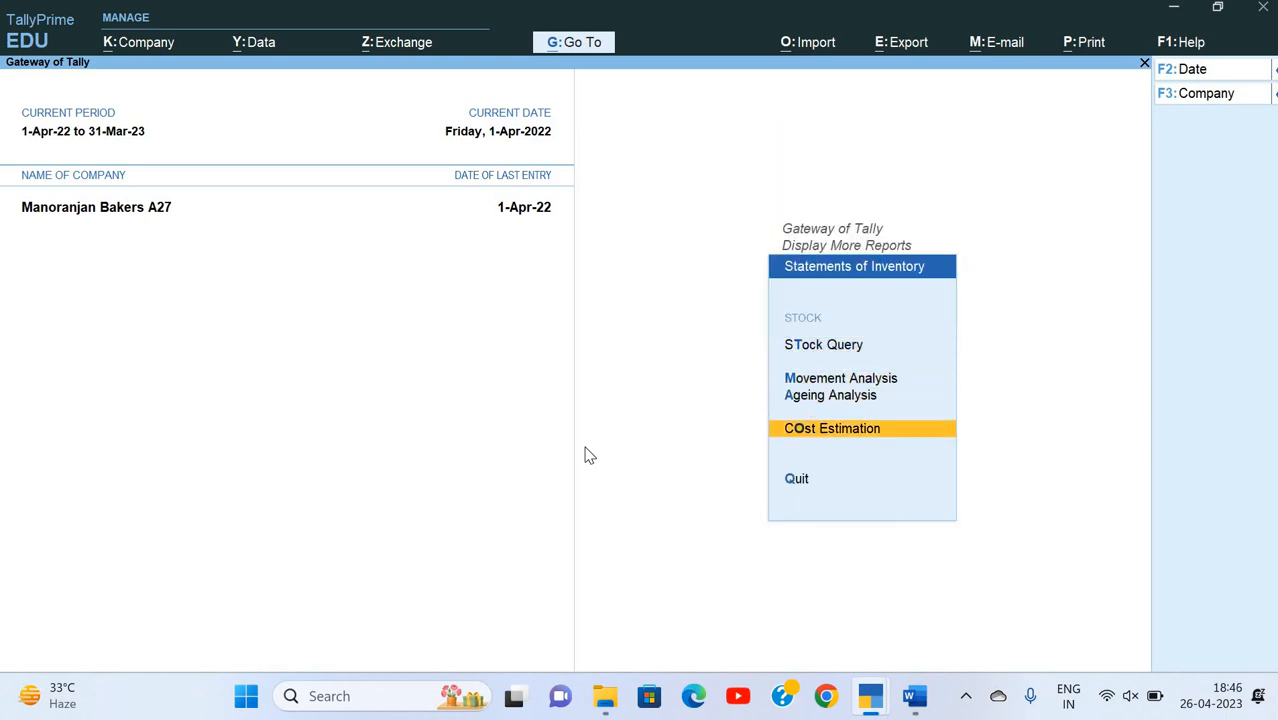
key("Return")
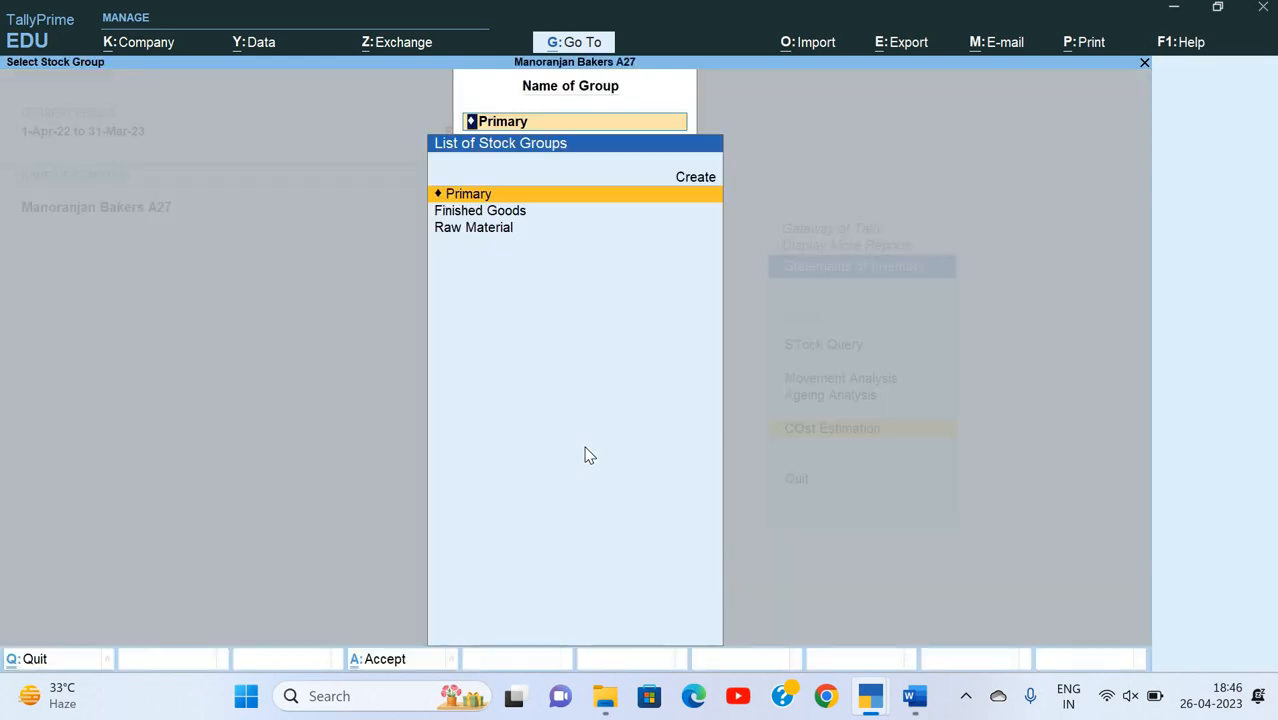
key("Down")
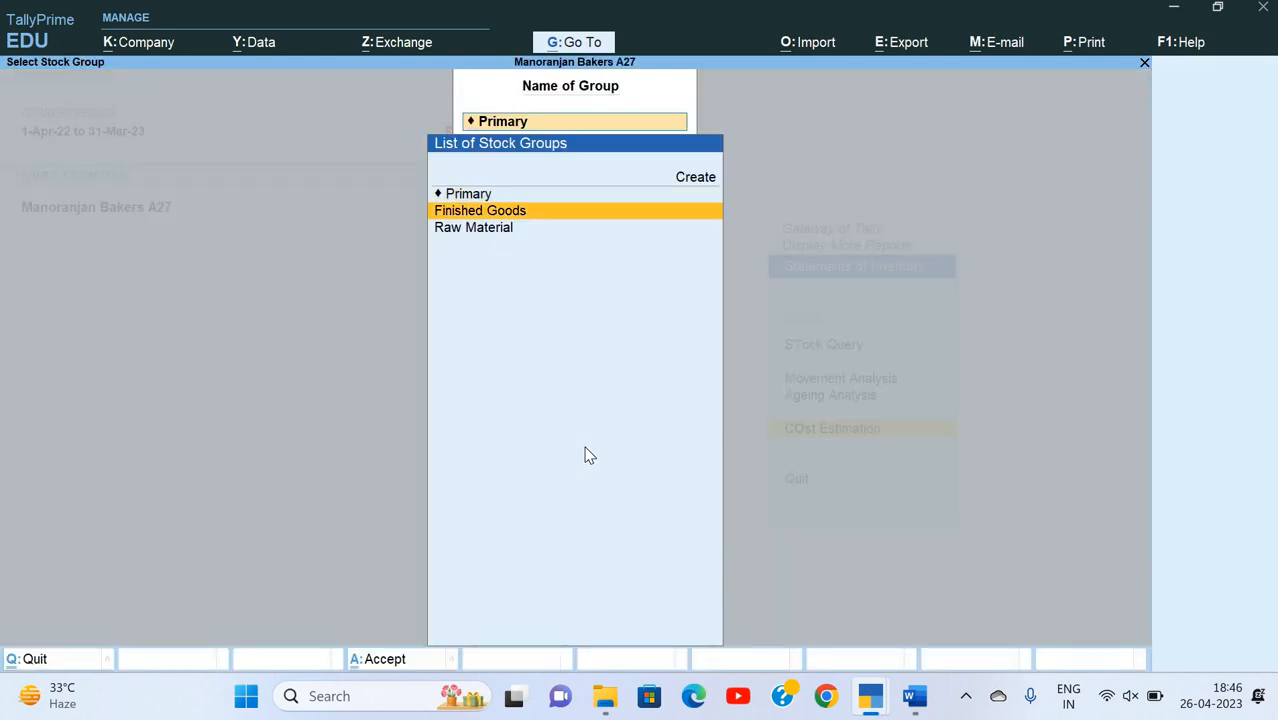
key("Return")
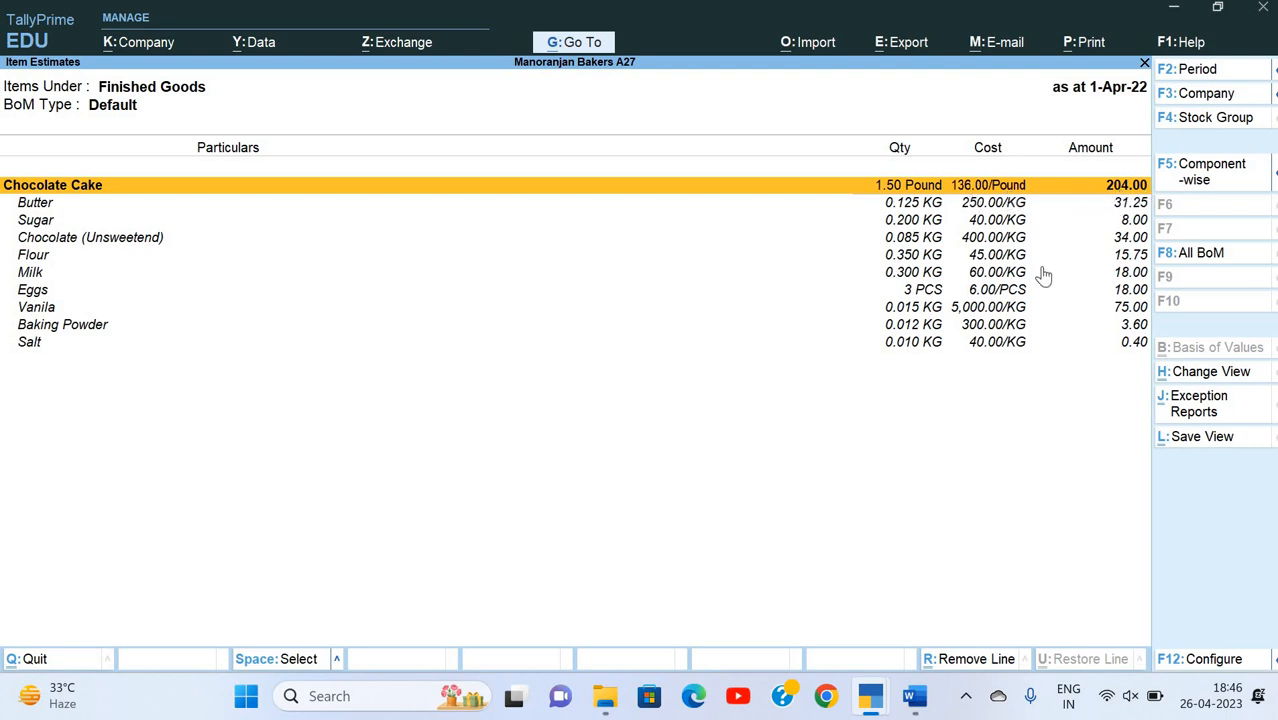
Step: Examine the component quantities and costs estimated for Chocolate Cake, then close the reports back to the Gateway of Tally
key("Down")
key("Down")
key("Down")
key("Down")
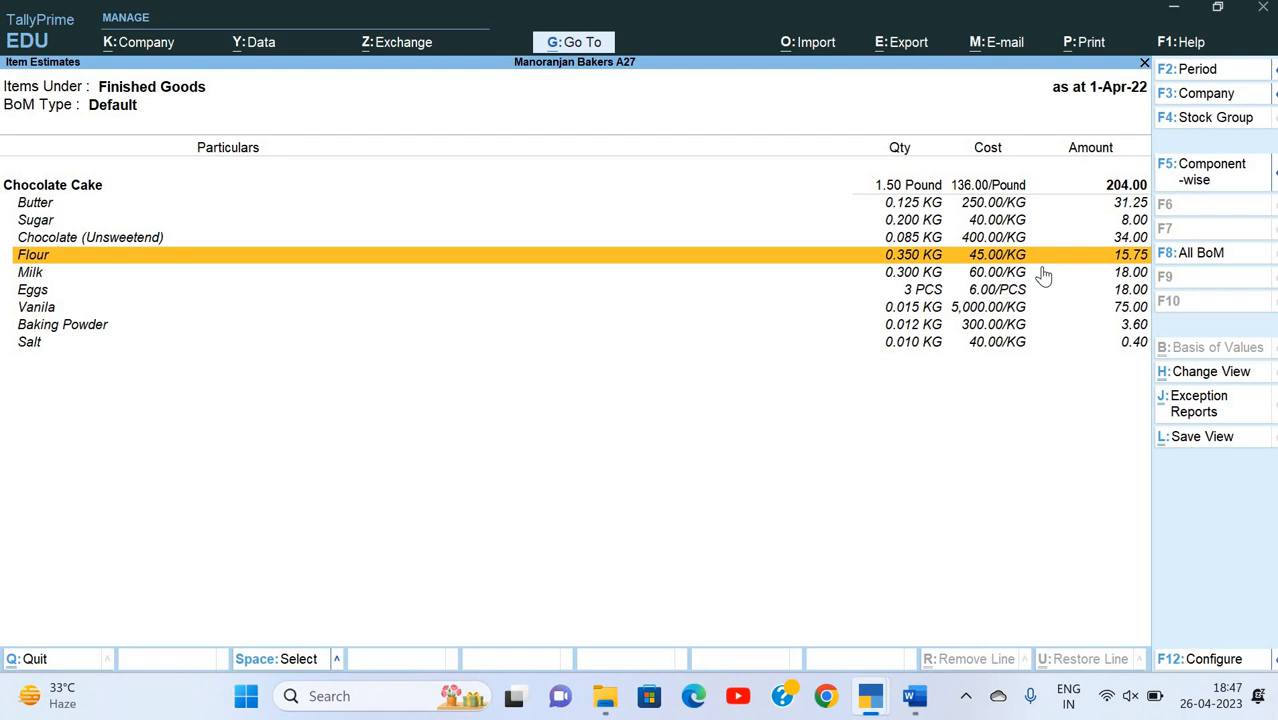
key("Escape")
key("Escape")
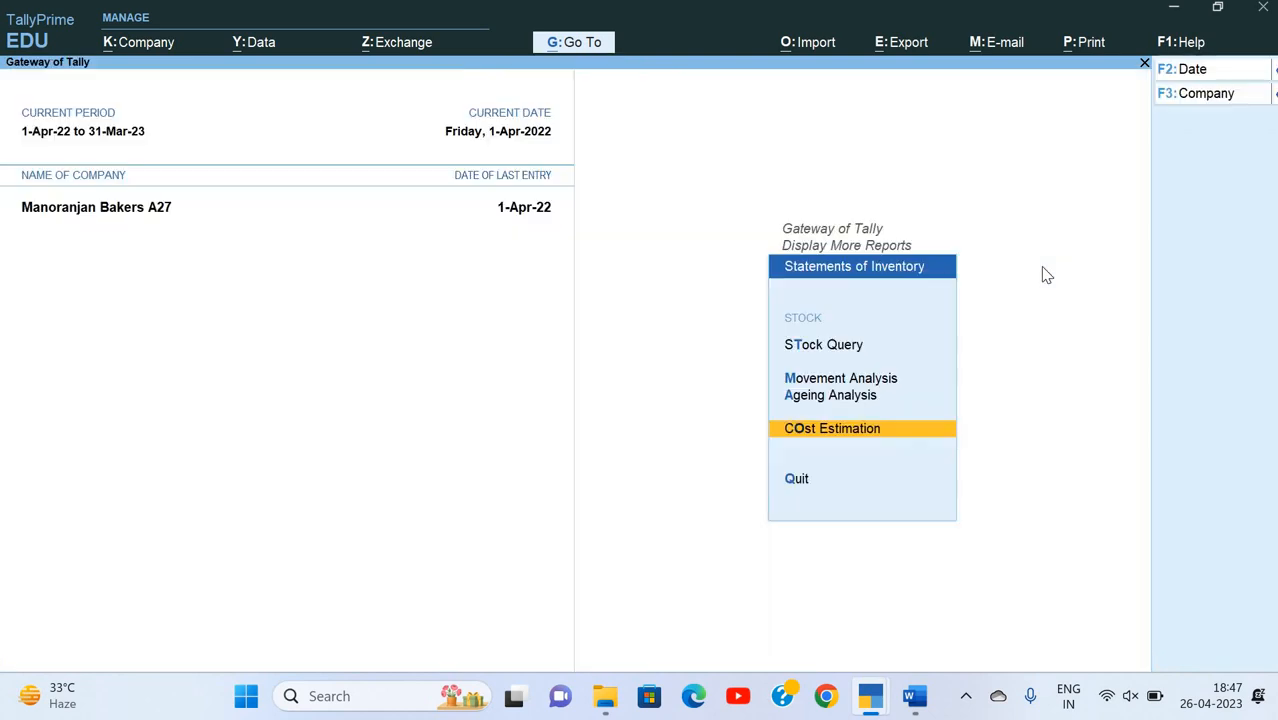
key("Escape")
key("Escape")
key("Home")
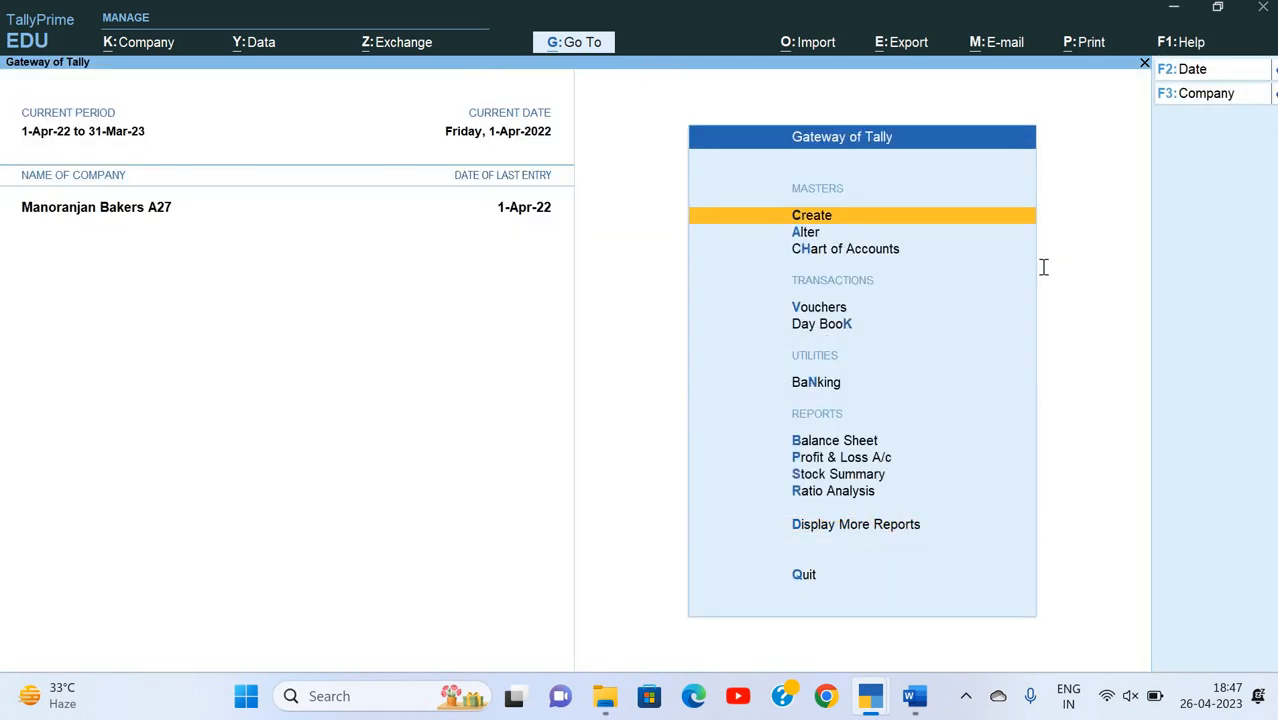
Step: Switch to the Word document and read Q.4 on the Chocolate Cake production, its labour expenses and the additional cost percentages
key("alt+Tab")
scroll(792, 367, "down", 5)
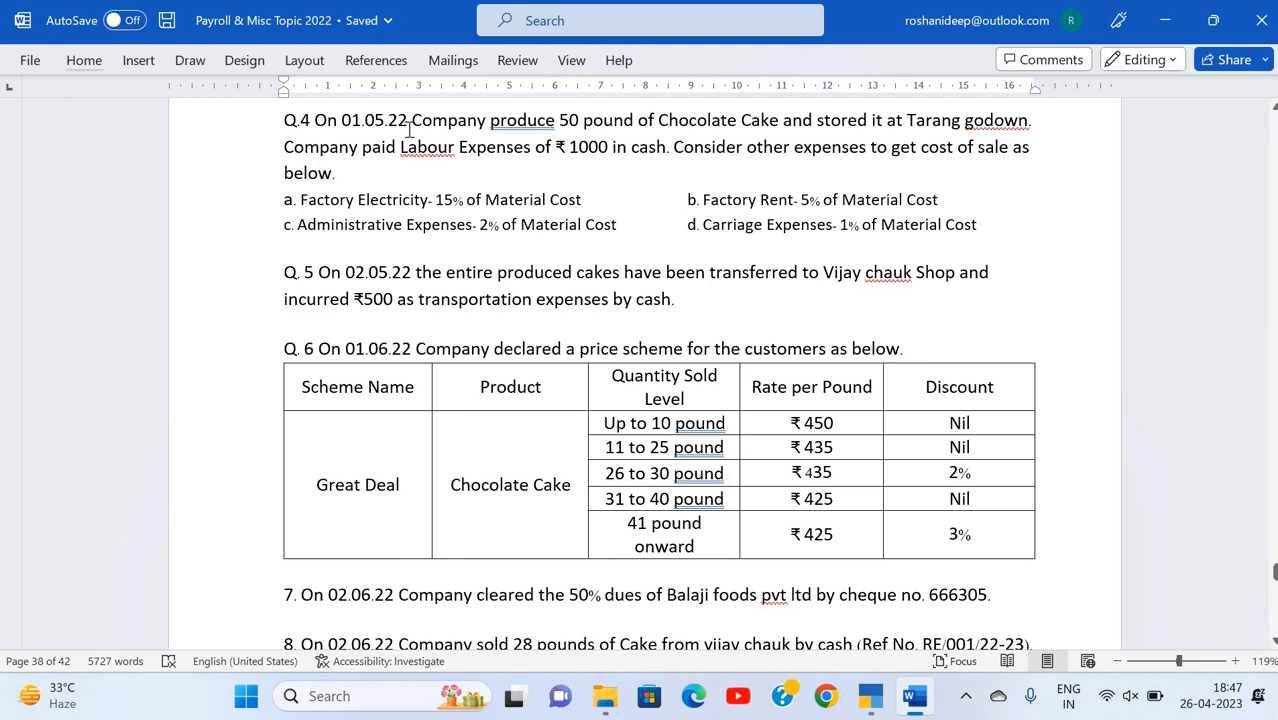
scroll(410, 130, "up", 4)
scroll(410, 130, "up", 1)
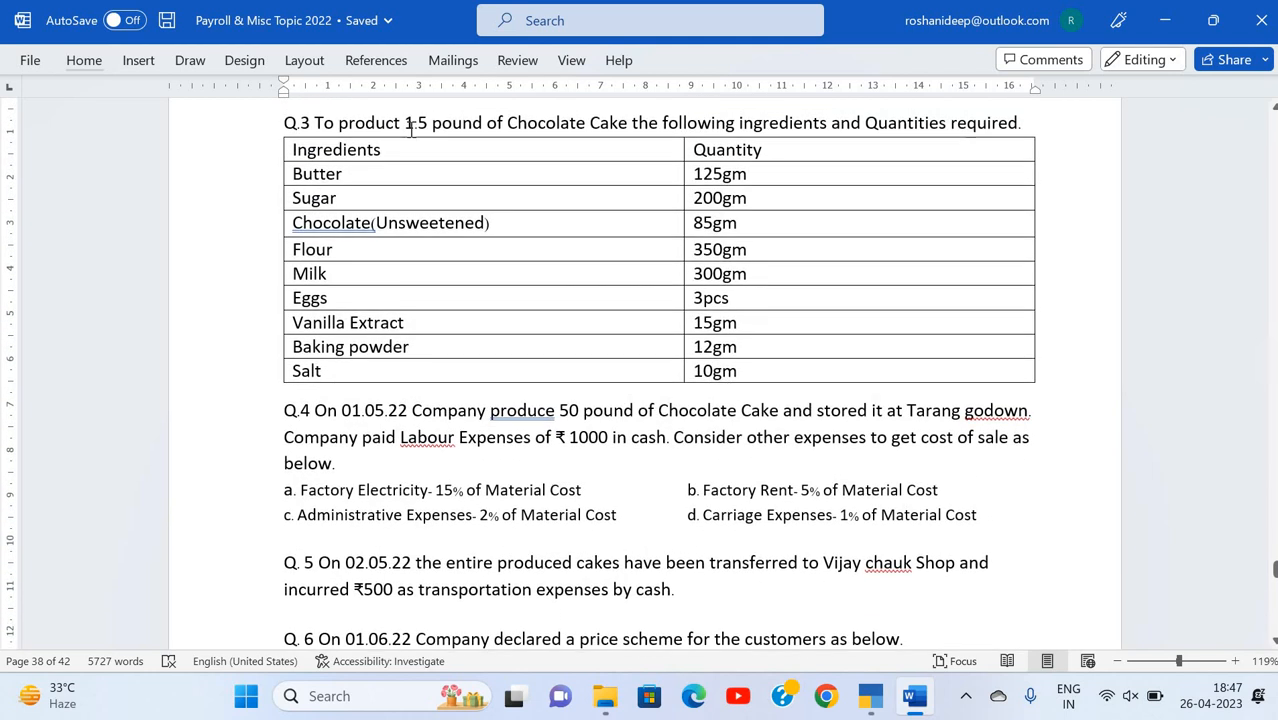
scroll(330, 197, "down", 3)
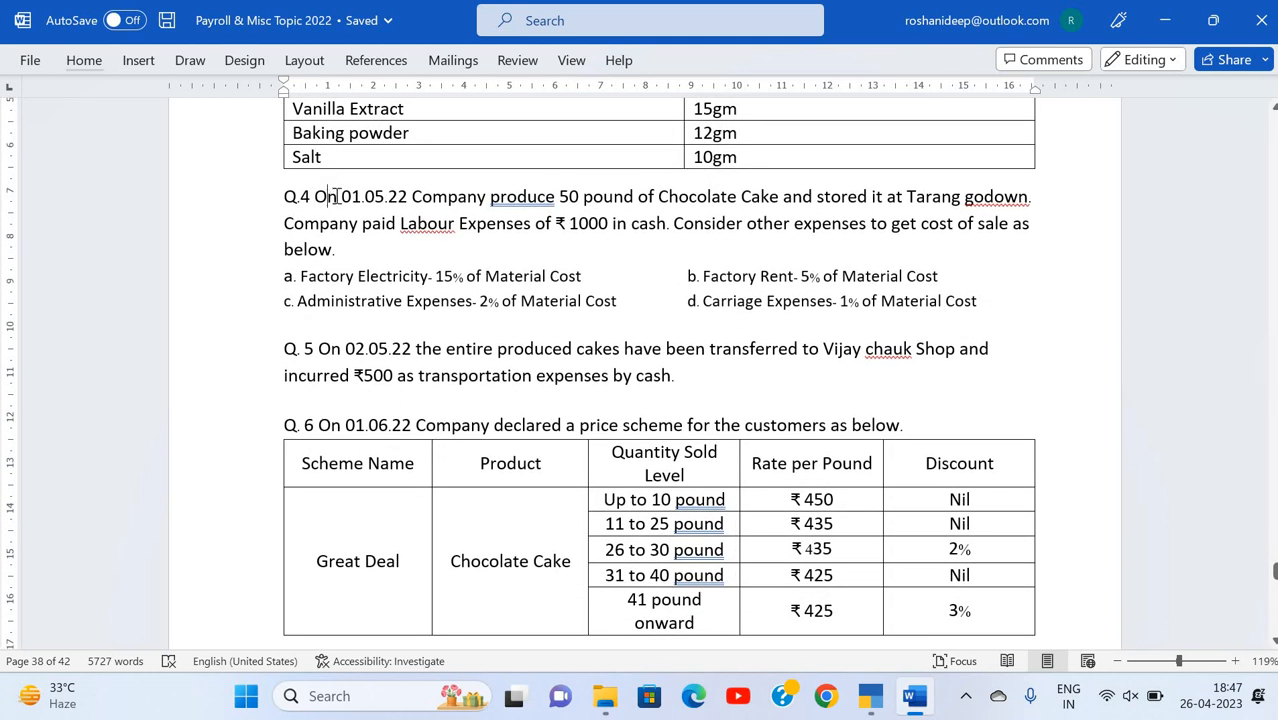
scroll(485, 200, "down", 1)
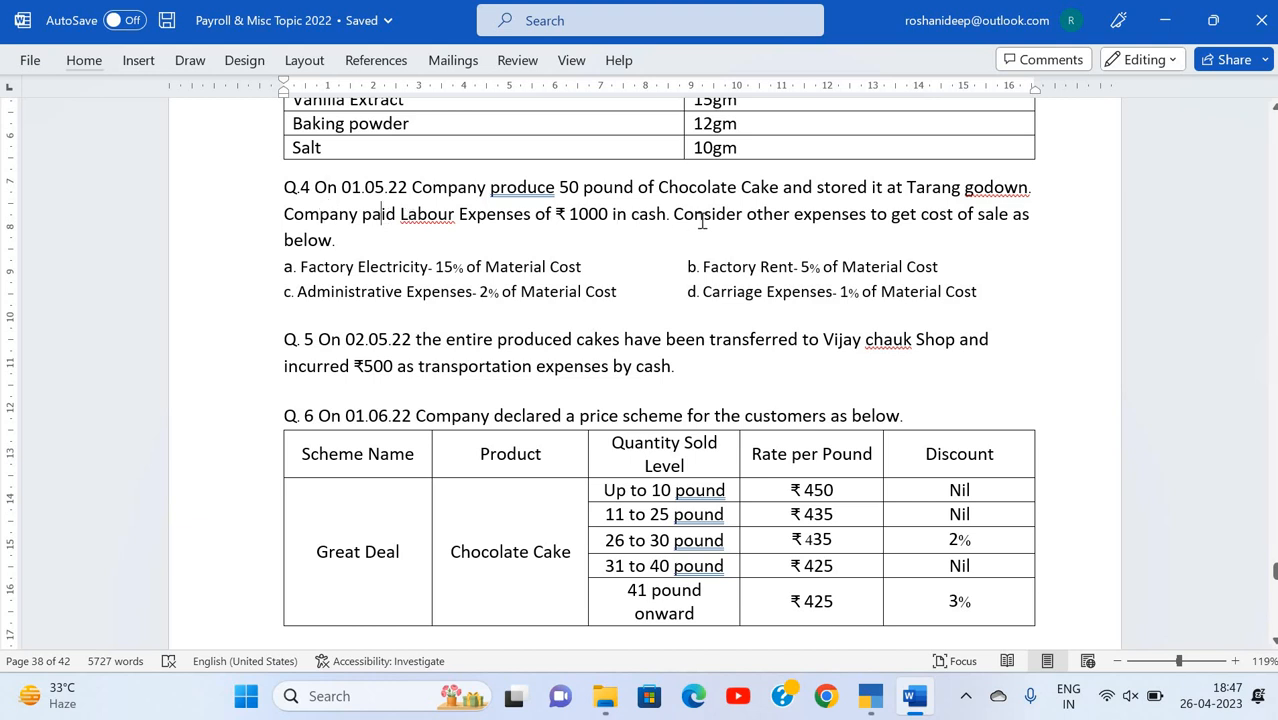
left_click(801, 218)
left_click(332, 250)
left_click(348, 266)
left_click(508, 266)
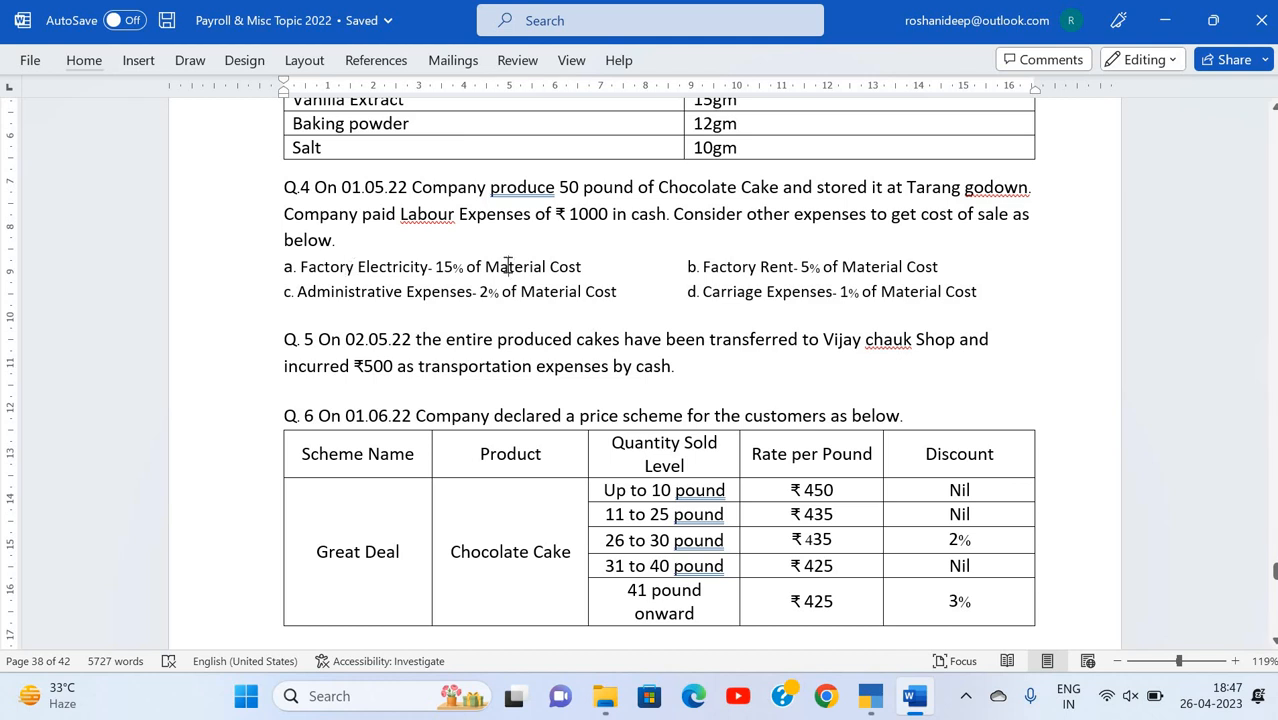
left_click(856, 266)
left_click(527, 293)
left_click(896, 293)
Step: Switch back to TallyPrime and start a new Stock Journal voucher
key("alt+Tab")
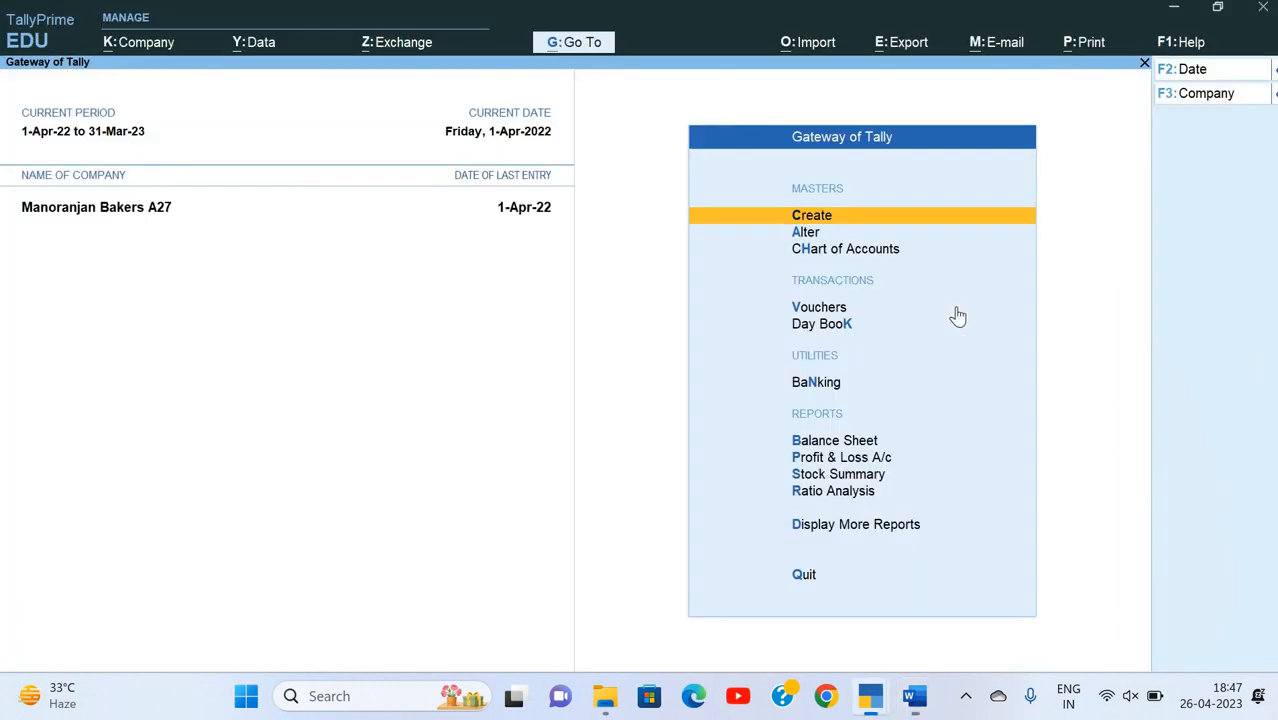
key("Down")
key("Down")
key("Down")
key("Return")
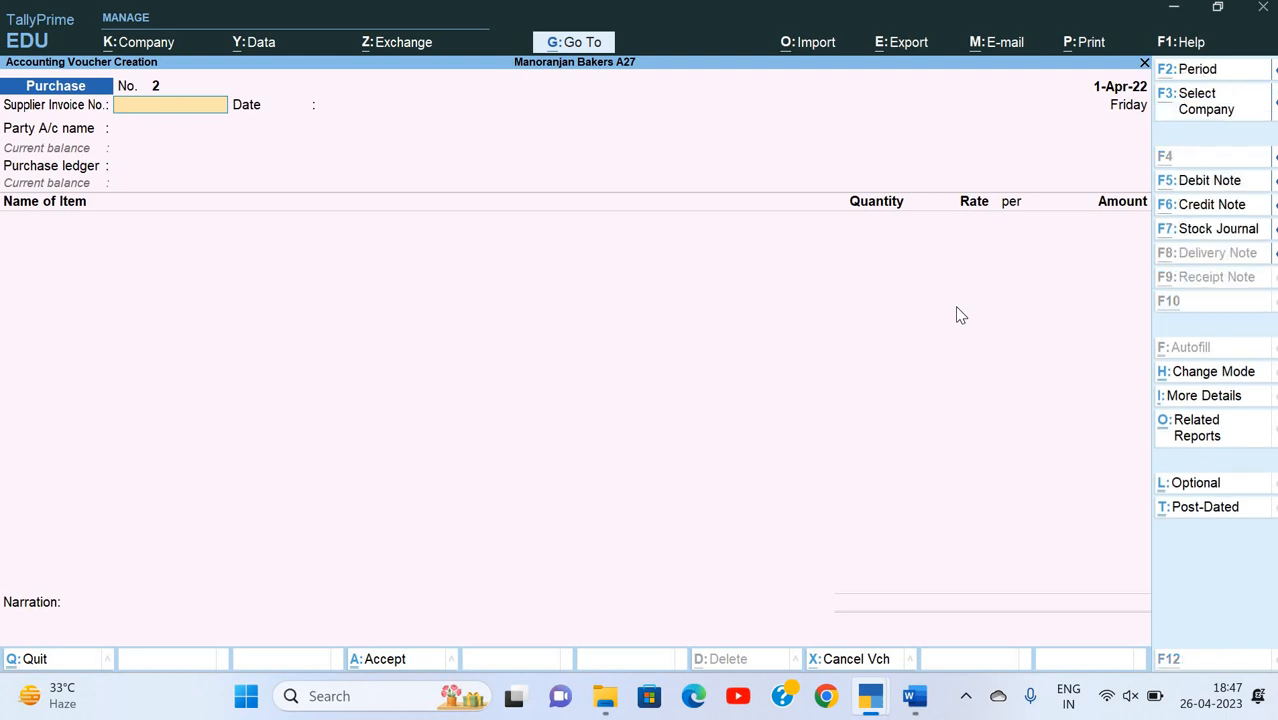
key("alt+F7")
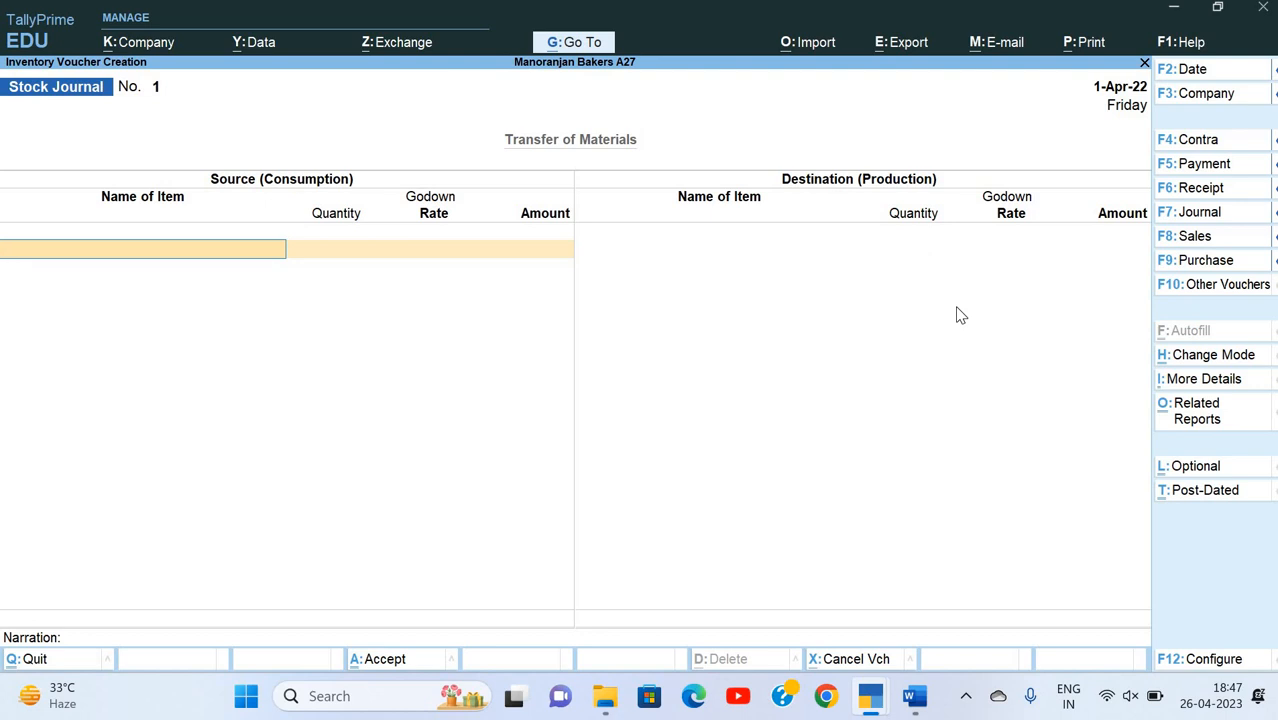
Step: Change the Stock Journal's voucher mode to Use for Manufacturing Journal
key("alt")
key("ctrl+h")
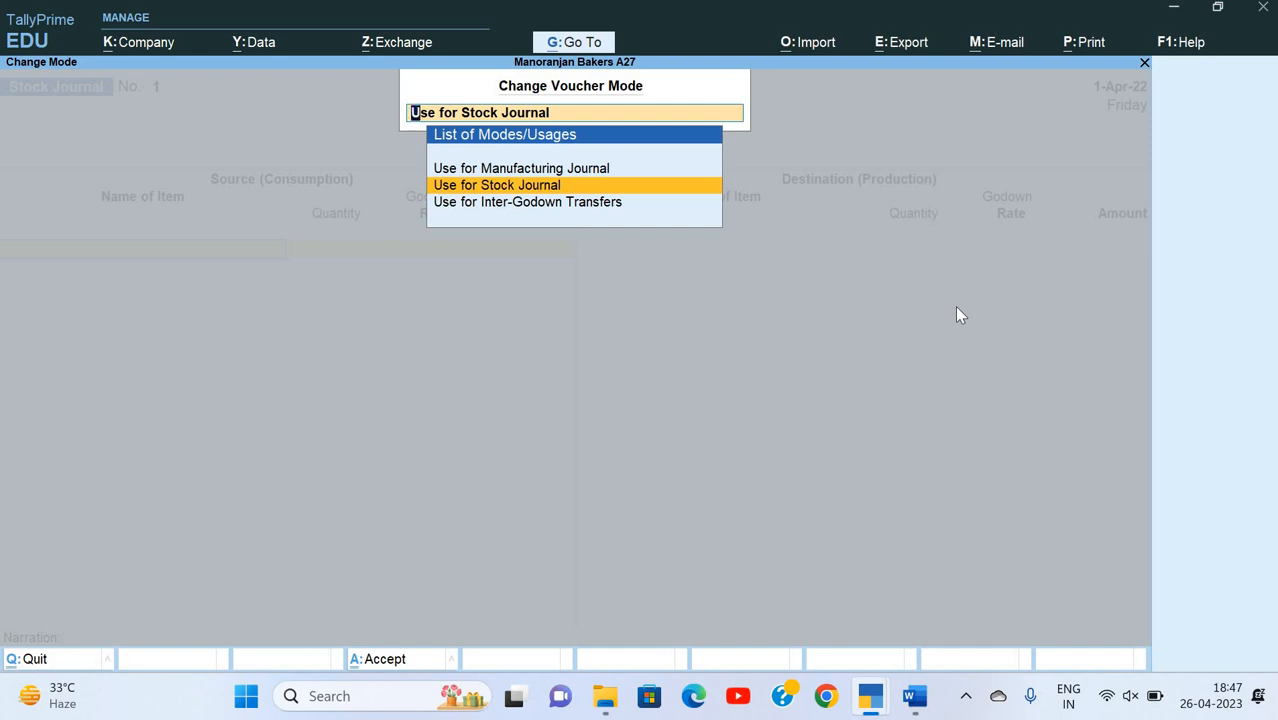
key("Up")
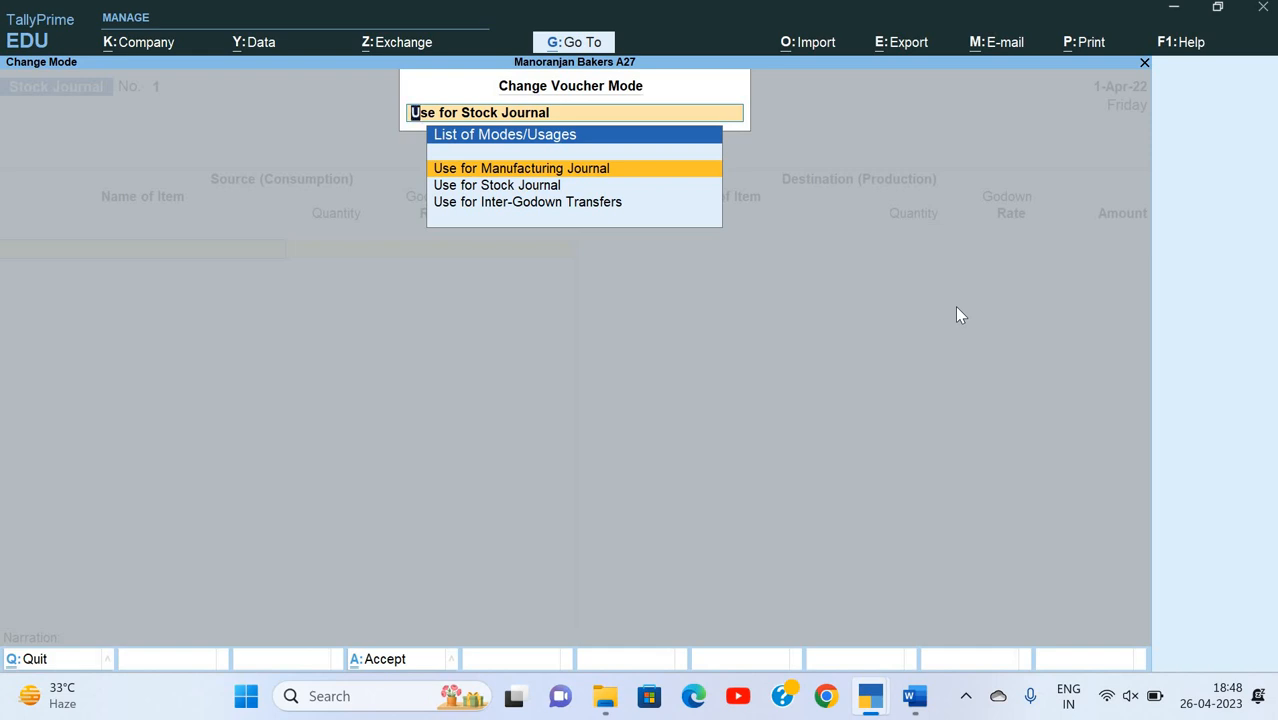
key("Return")
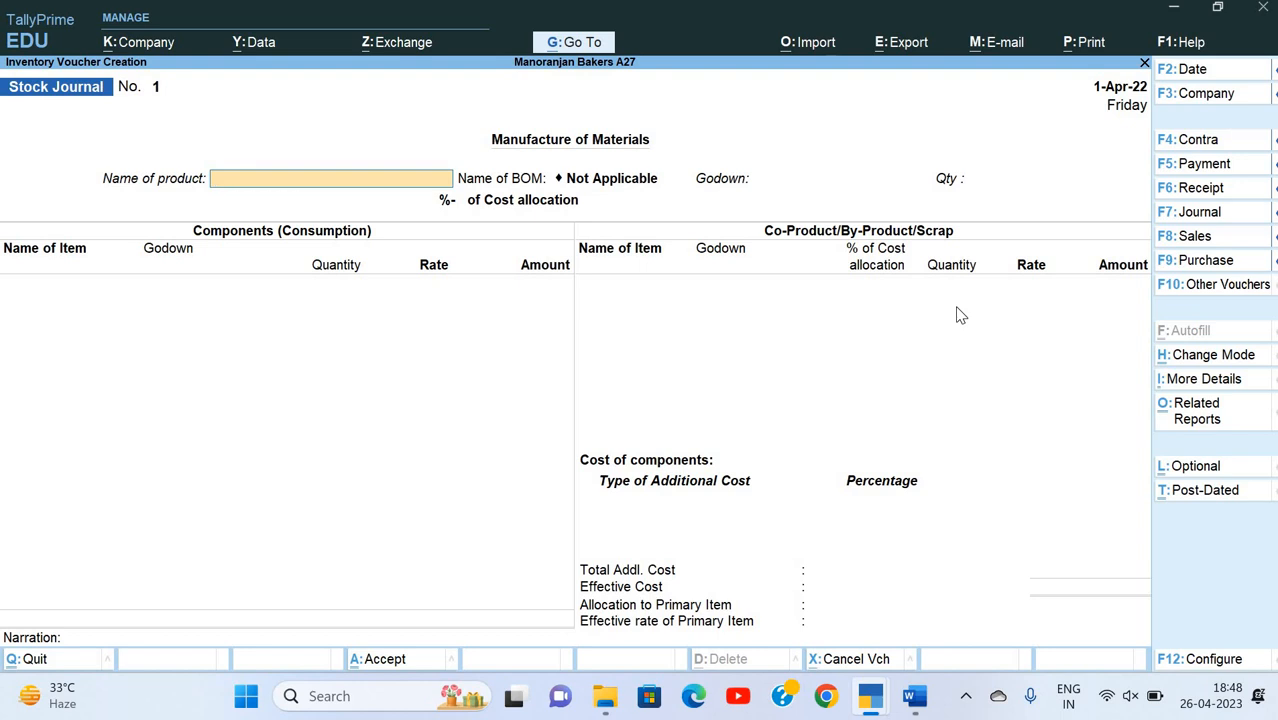
Step: Check the production date in the Word document and set the manufacturing voucher's date to 1-May-22
key("alt+Tab")
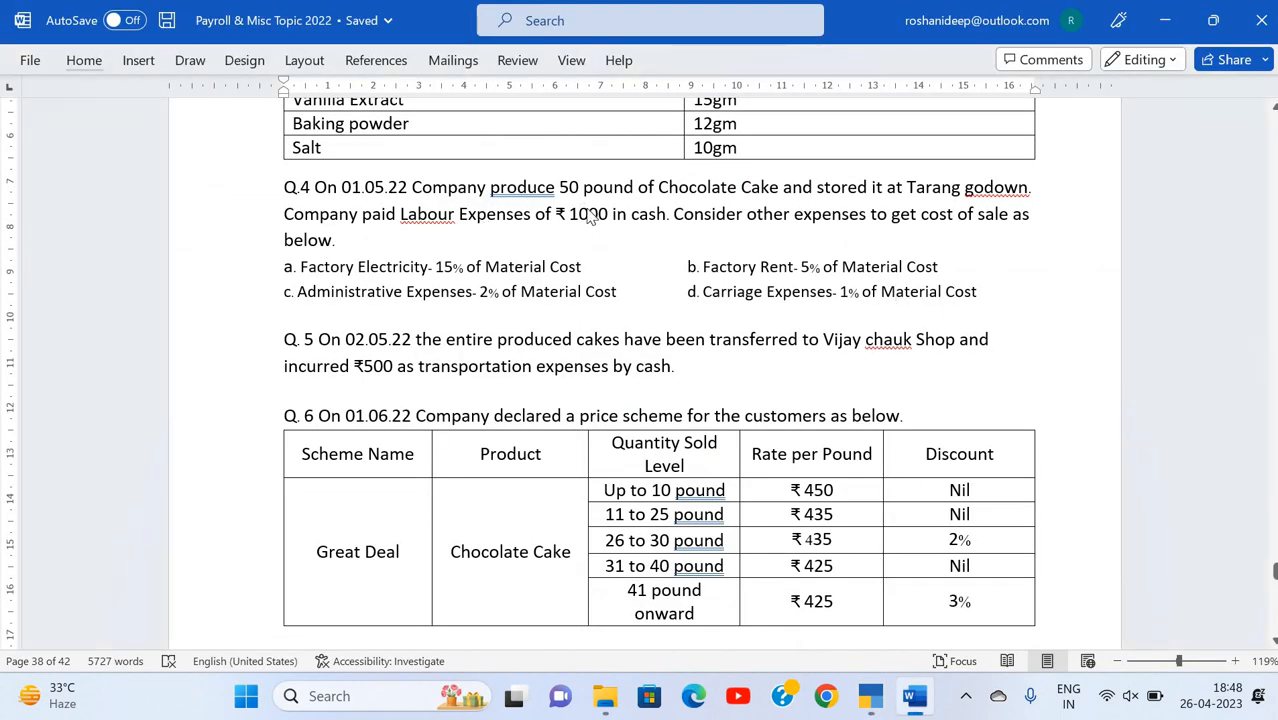
key("alt+Tab")
key("F2")
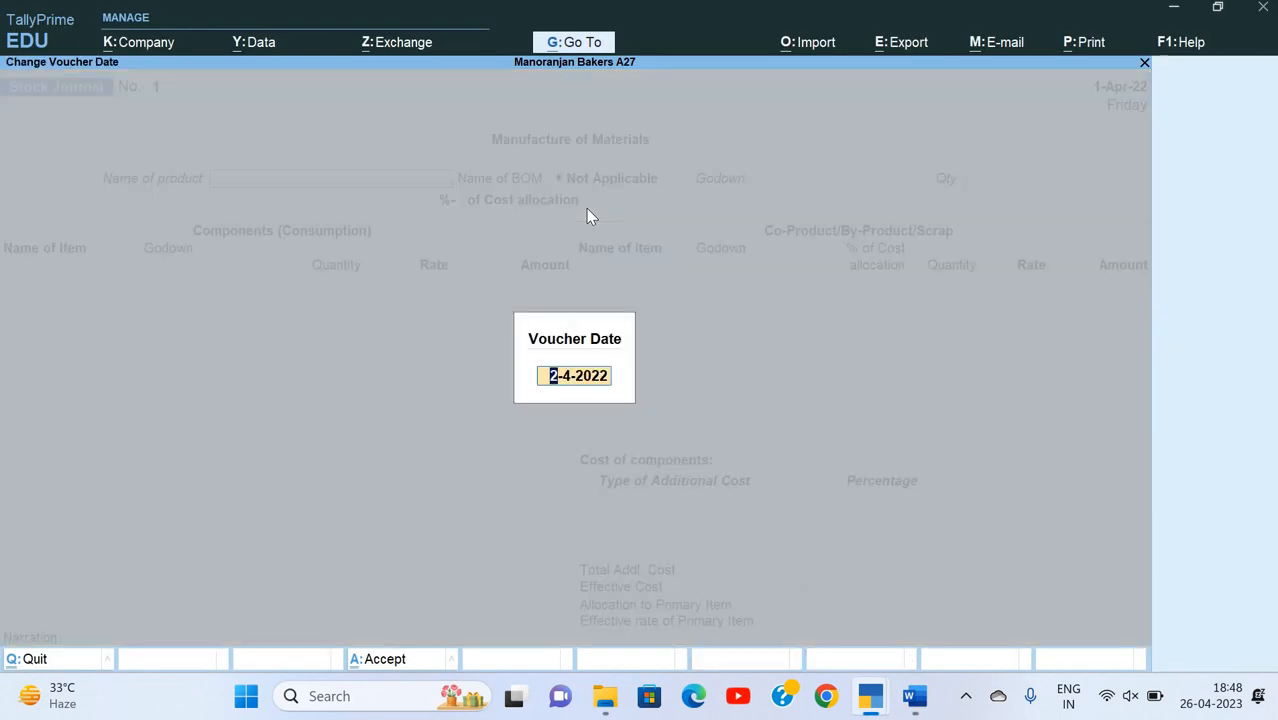
type("1-5")
key("ctrl")
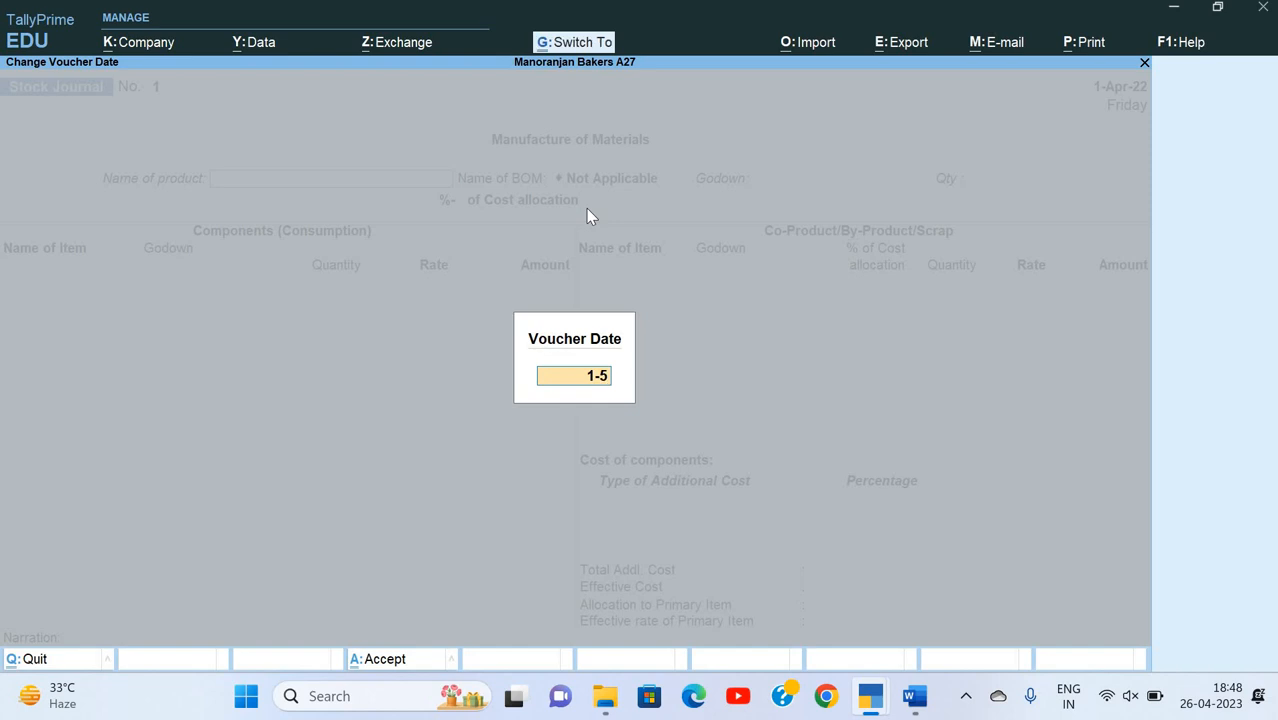
key("Return")
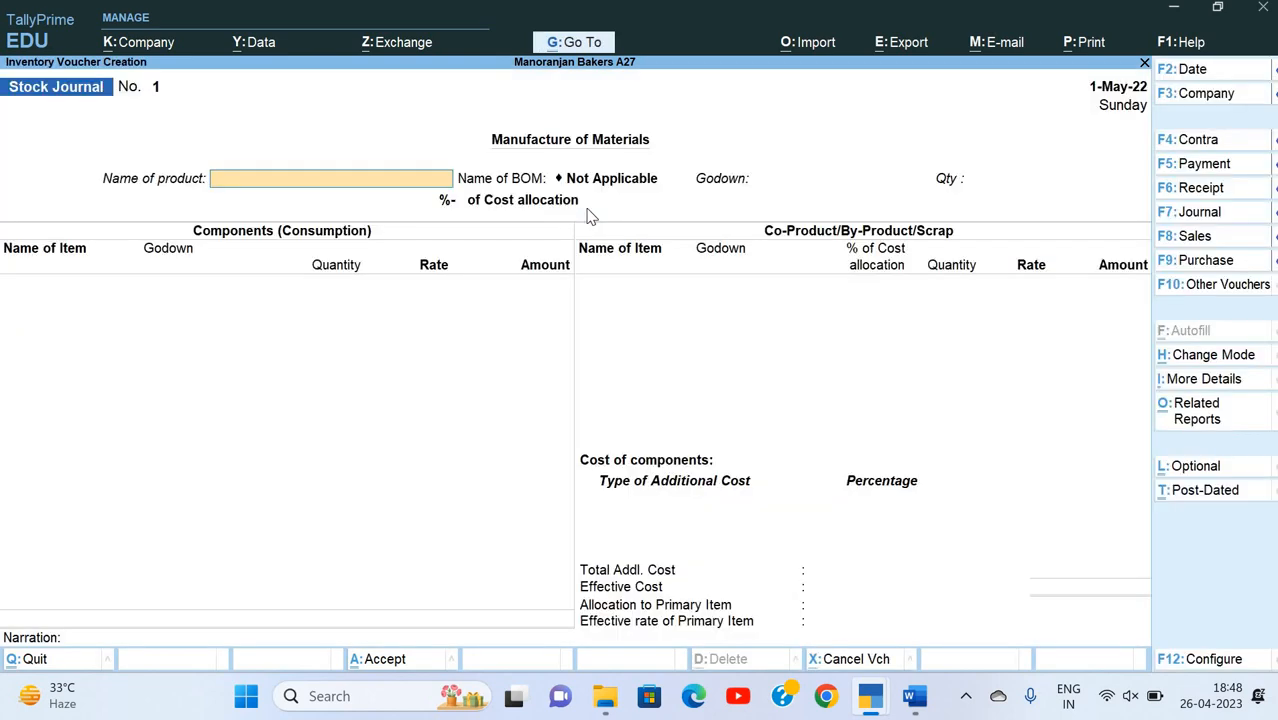
Step: Select Chocolate Cake as the product to manufacture, using the Chocolate Cake Formula BOM
key("Down")
key("Down")
key("Down")
key("Down")
key("Down")
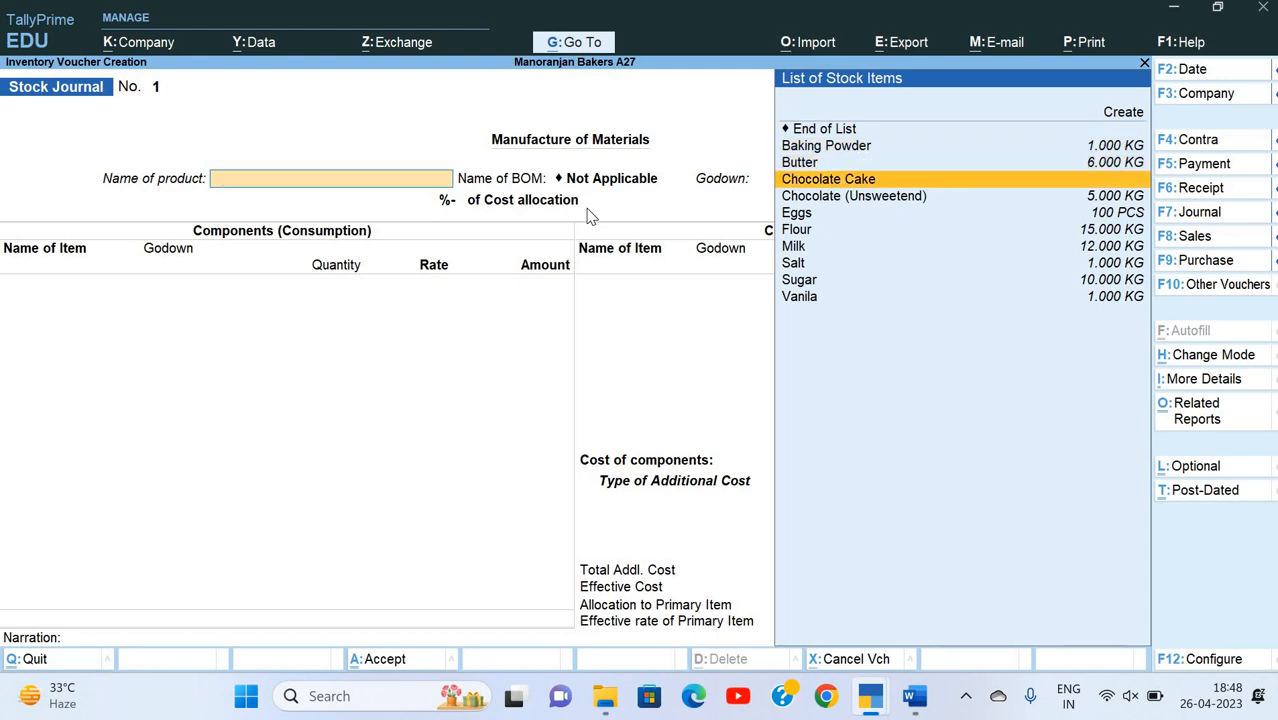
key("Return")
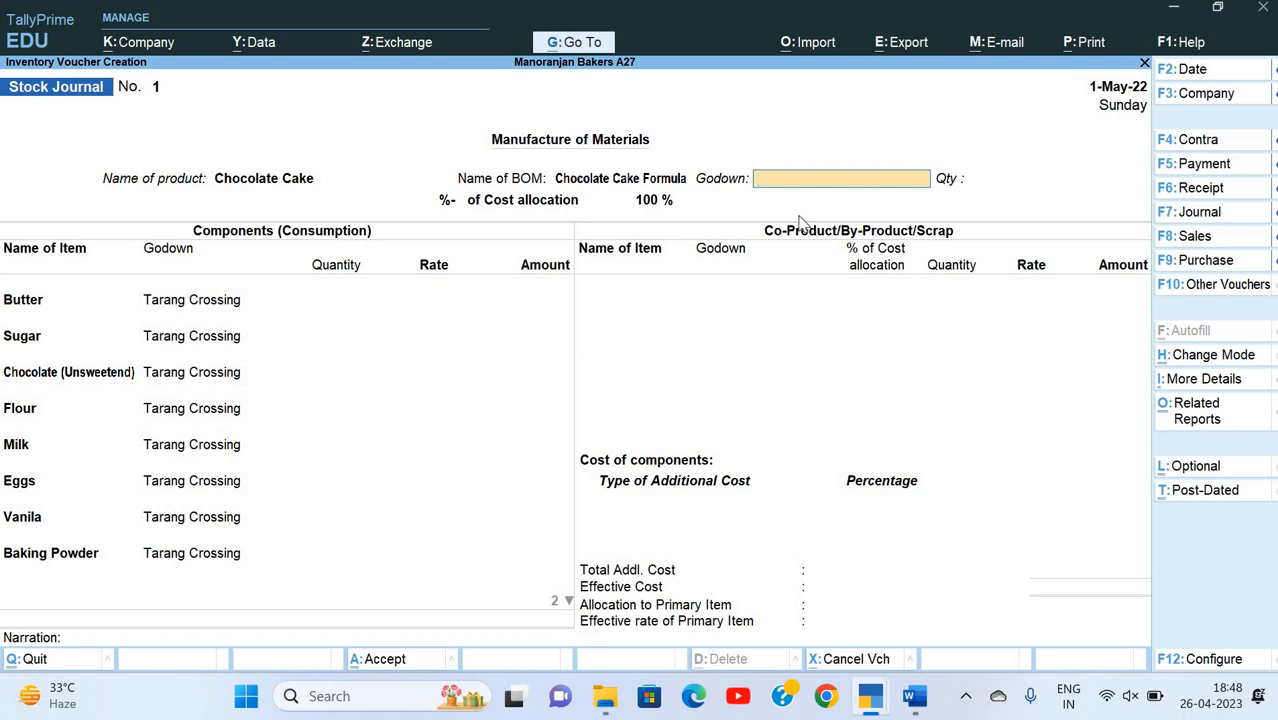
Step: Set the product's godown to Tarang Crossing and its quantity to 50 pounds, checking the question in the Word document
type("T")
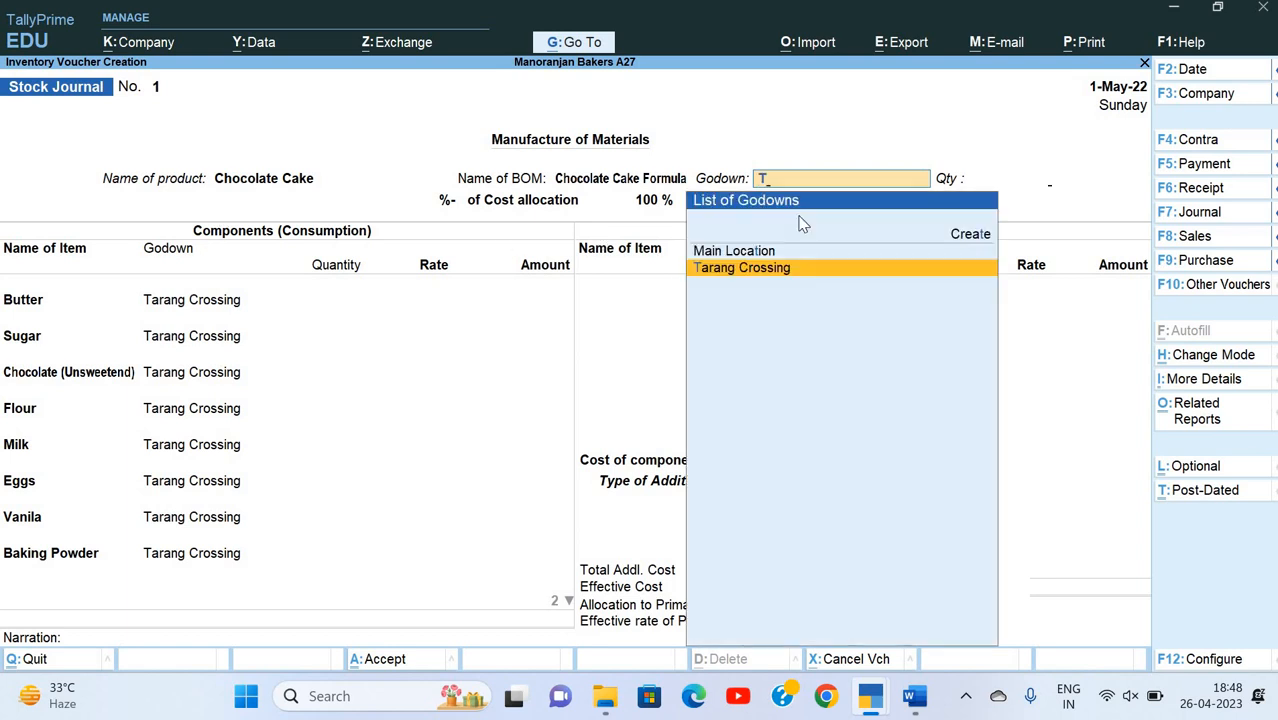
key("Return")
key("alt+Tab")
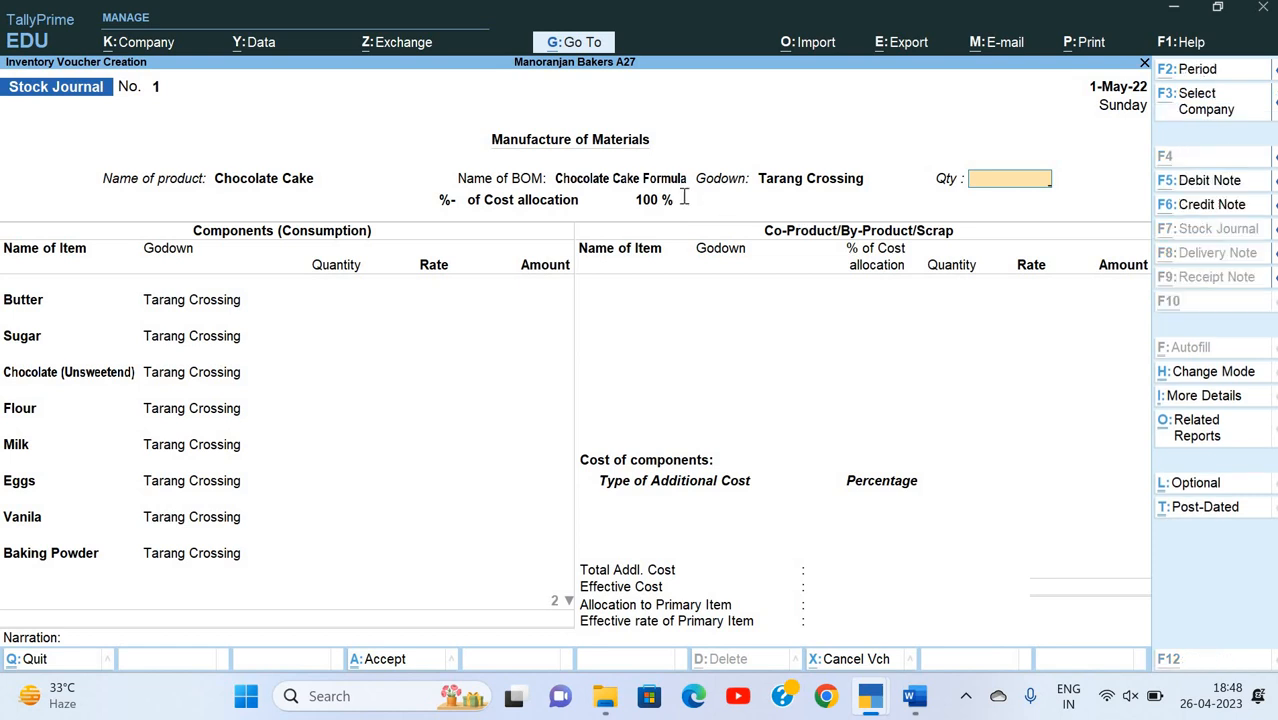
key("alt+Tab")
type("50")
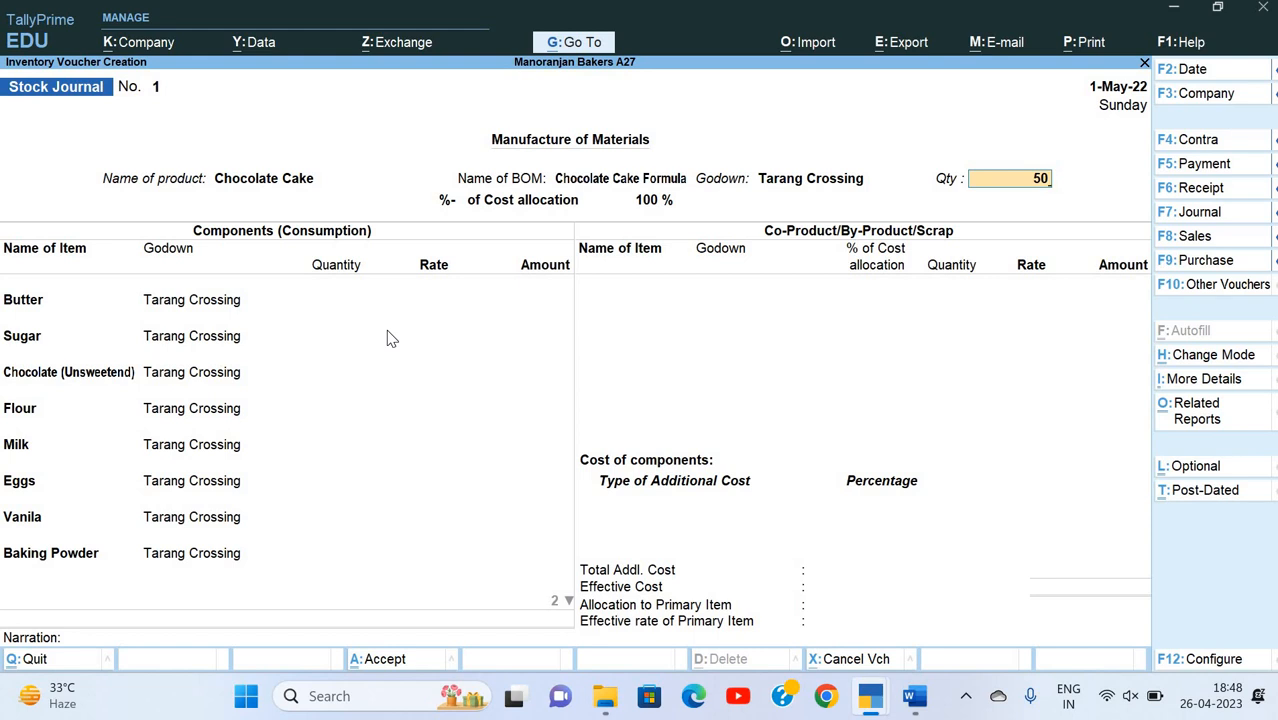
key("Return")
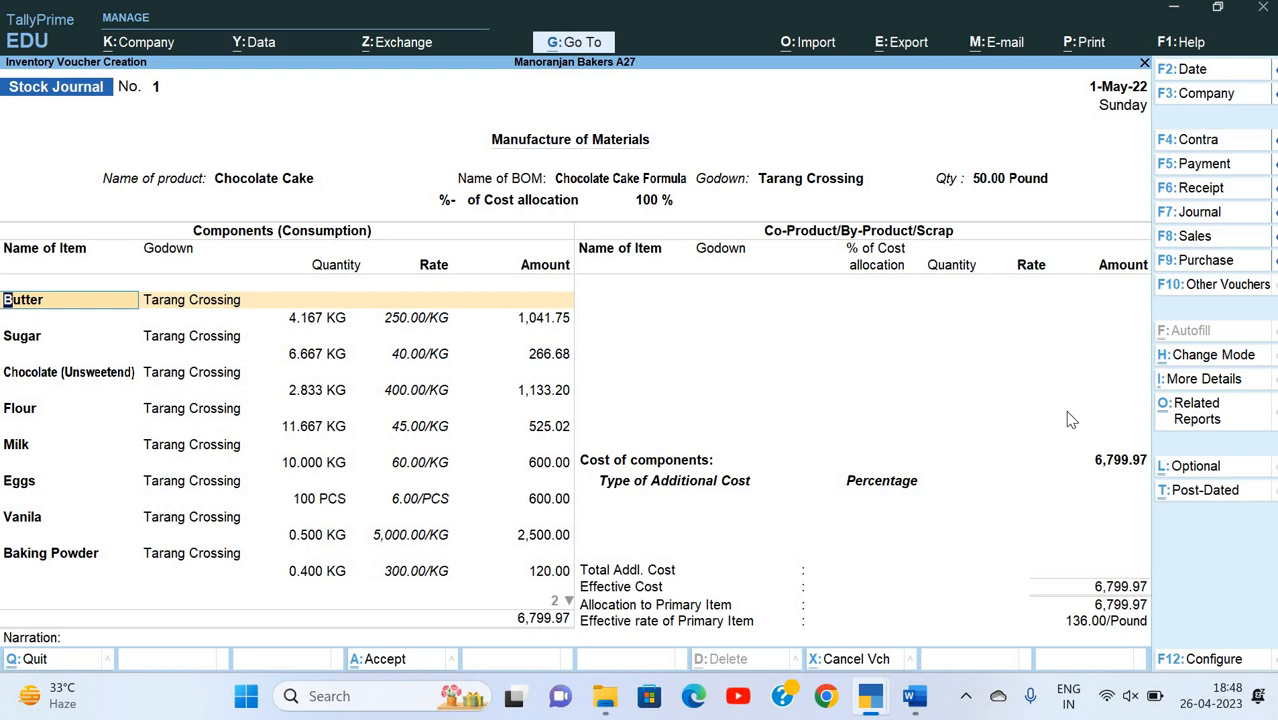
Step: Accept all consumed components from Butter through Salt as filled in, and end the co-product list without adding an item
key("Return")
key("Return")
key("Return")
key("Return")
key("Return")
key("Return")
key("Return")
key("Return")
key("Return")
key("Return")
key("Return")
key("Return")
key("Return")
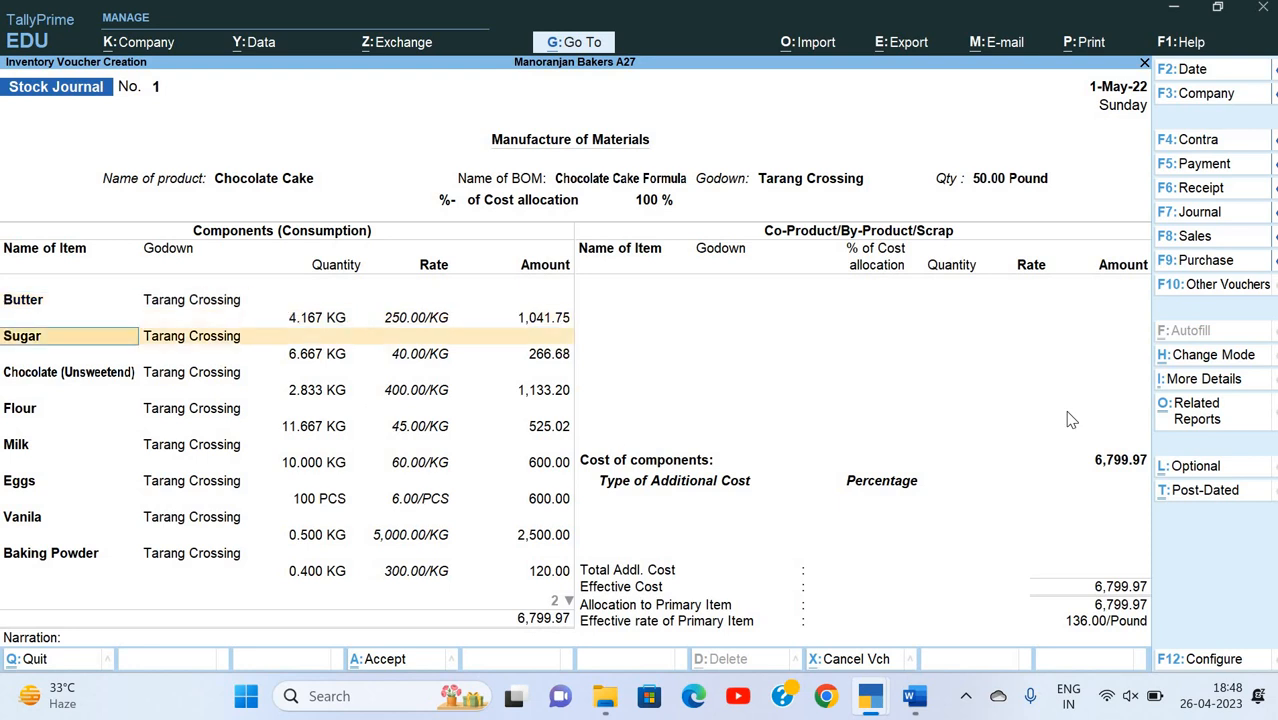
key("Return")
key("Return")
key("Return")
key("Return")
key("Return")
key("Return")
key("Return")
key("Return")
key("Return")
key("Return")
key("Return")
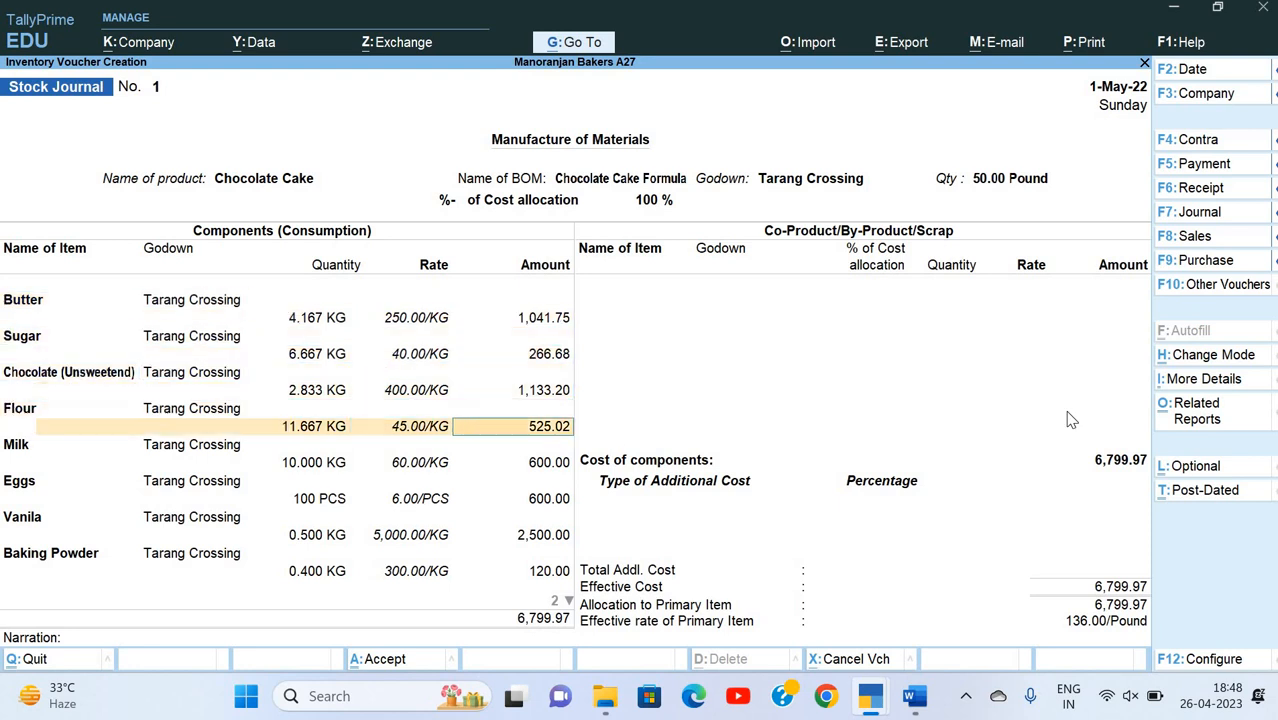
key("Return")
key("Return")
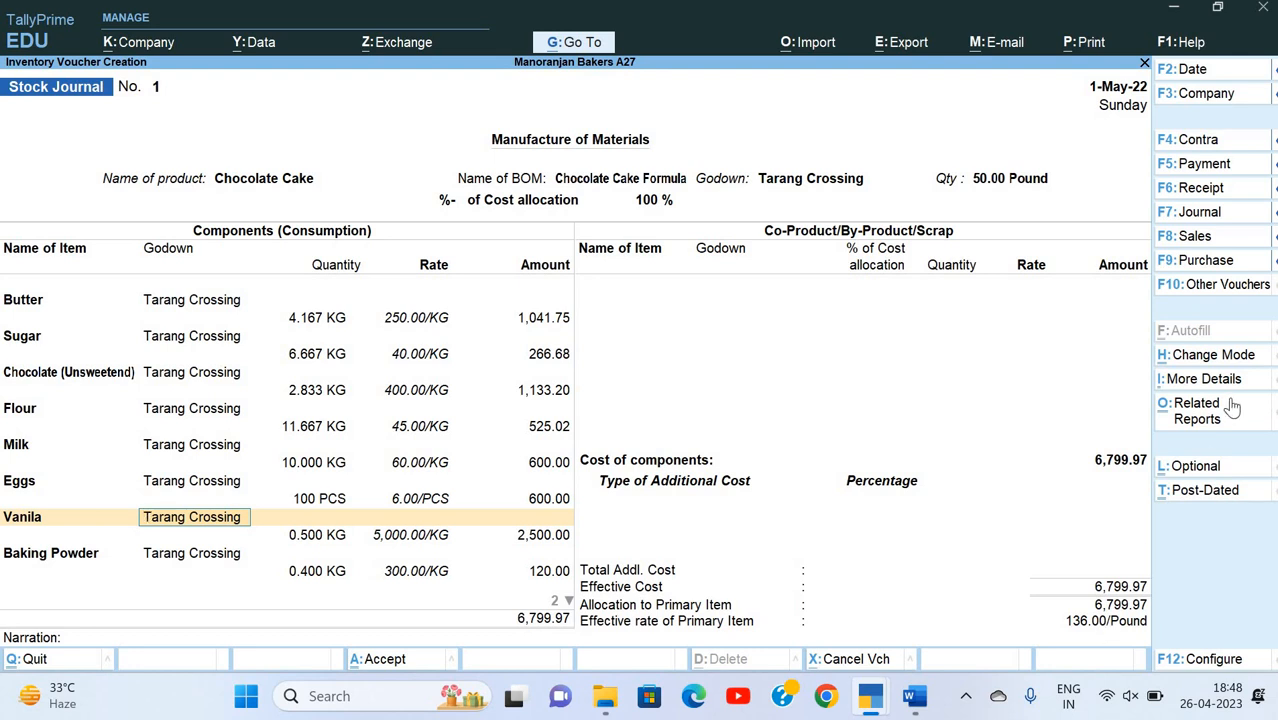
key("Return")
key("Return")
key("Return")
key("Return")
key("Return")
key("Return")
key("Return")
key("Return")
key("Return")
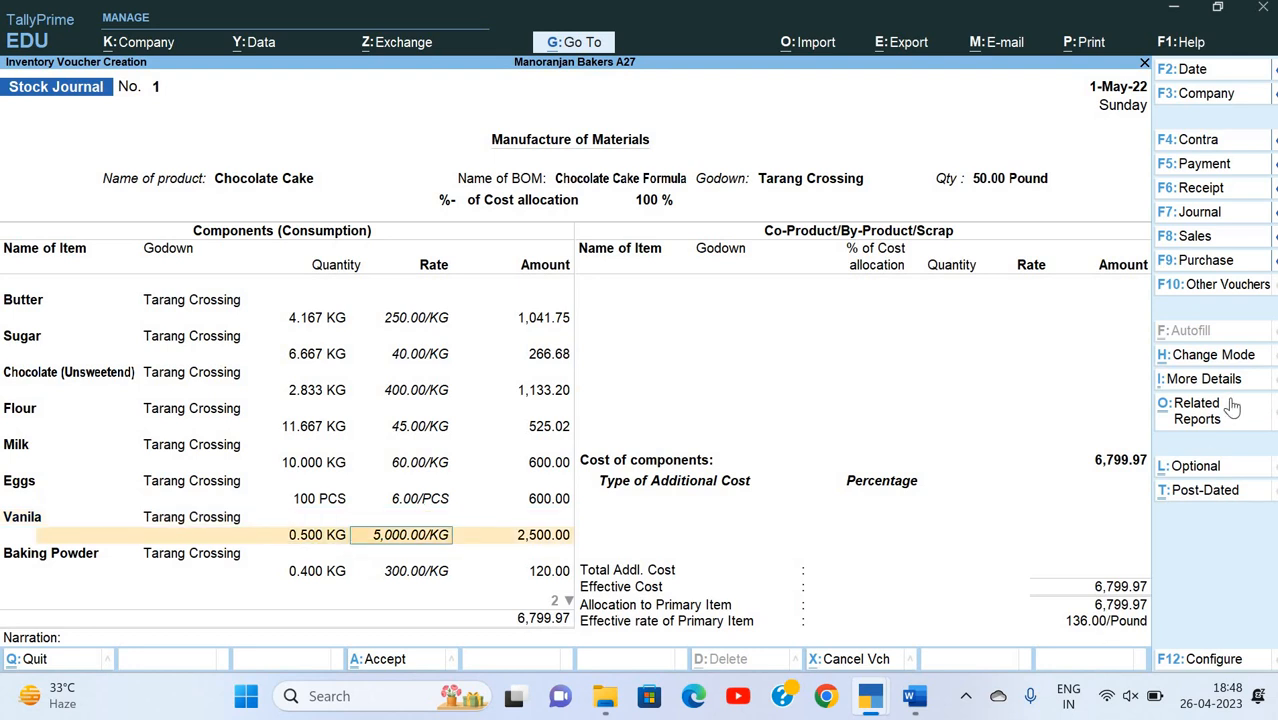
key("Return")
key("Return")
key("Return")
key("Return")
key("Return")
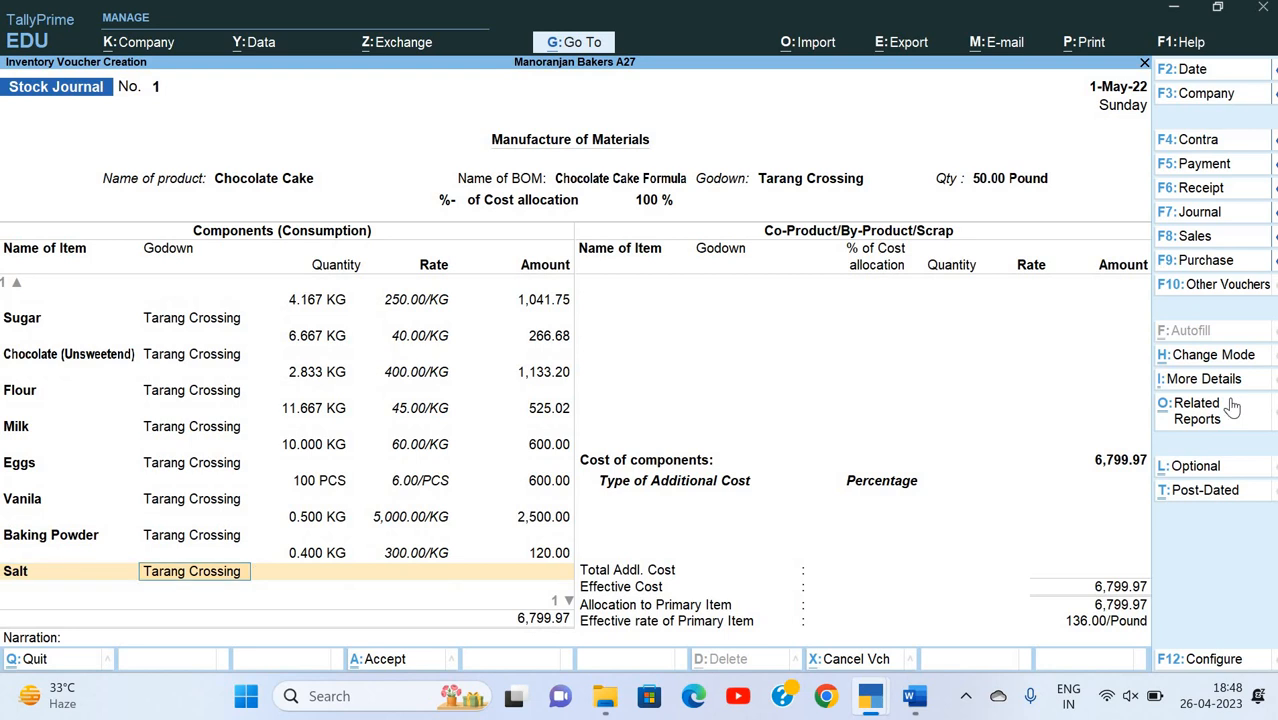
key("Return")
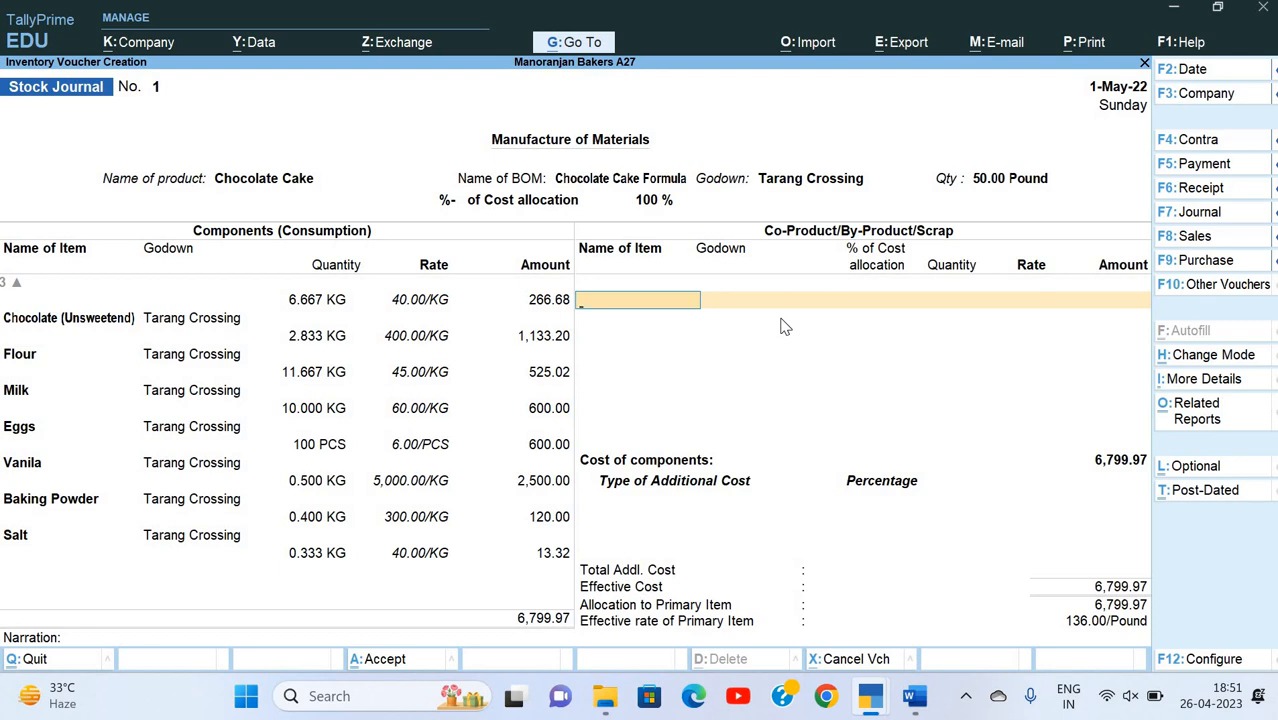
key("Return")
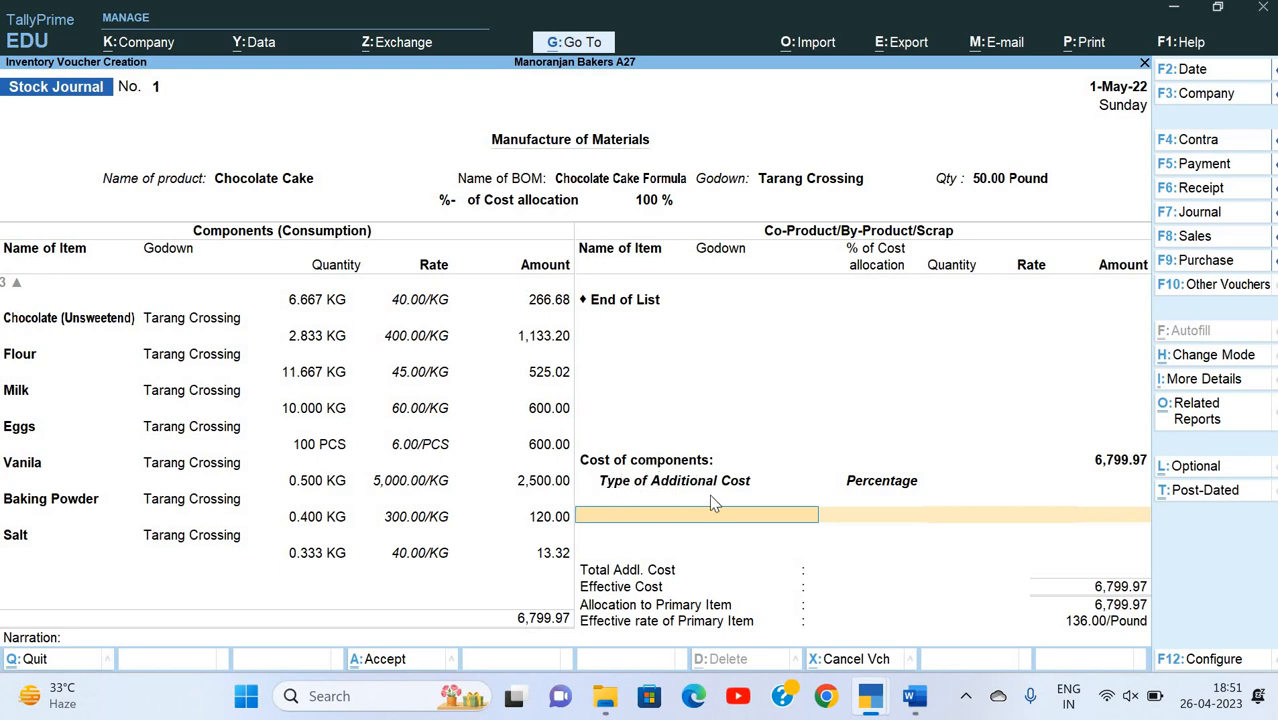
Step: Check the labour expenses in the Word document and start a new additional-cost ledger named Labour Exp
key("alt+Tab")
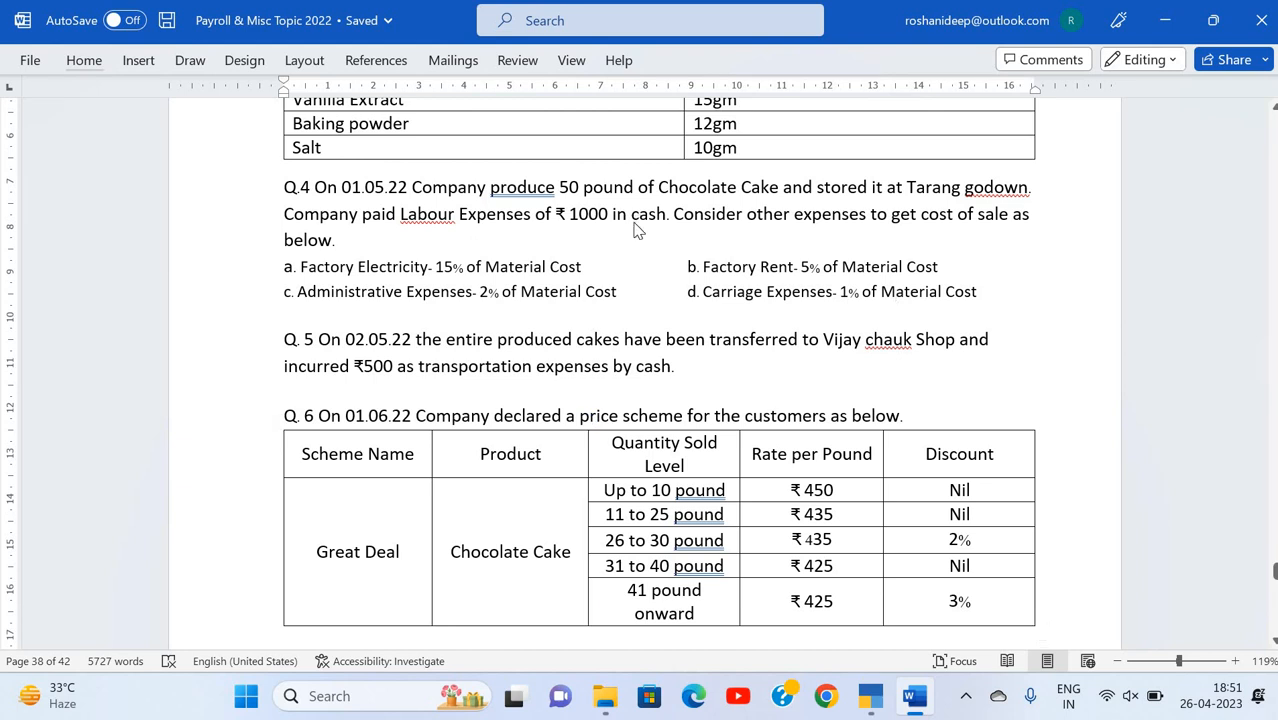
key("alt+Tab")
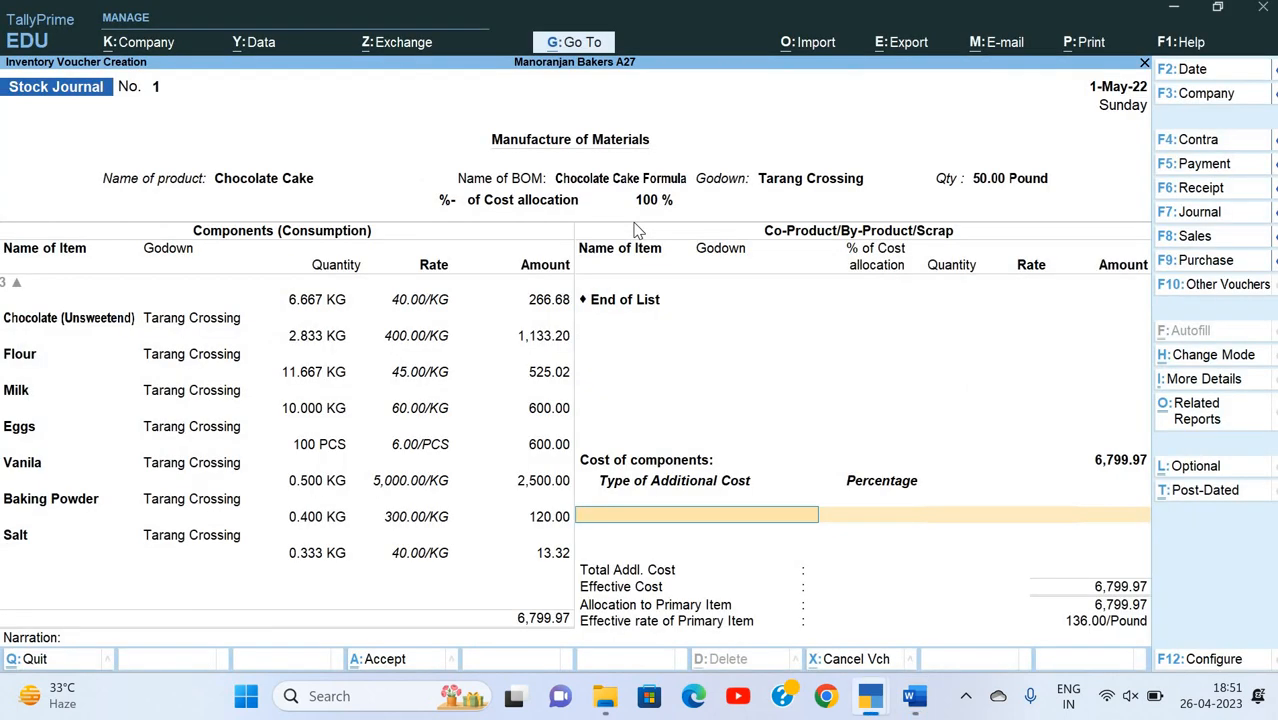
key("Down")
key("Down")
key("Down")
key("Down")
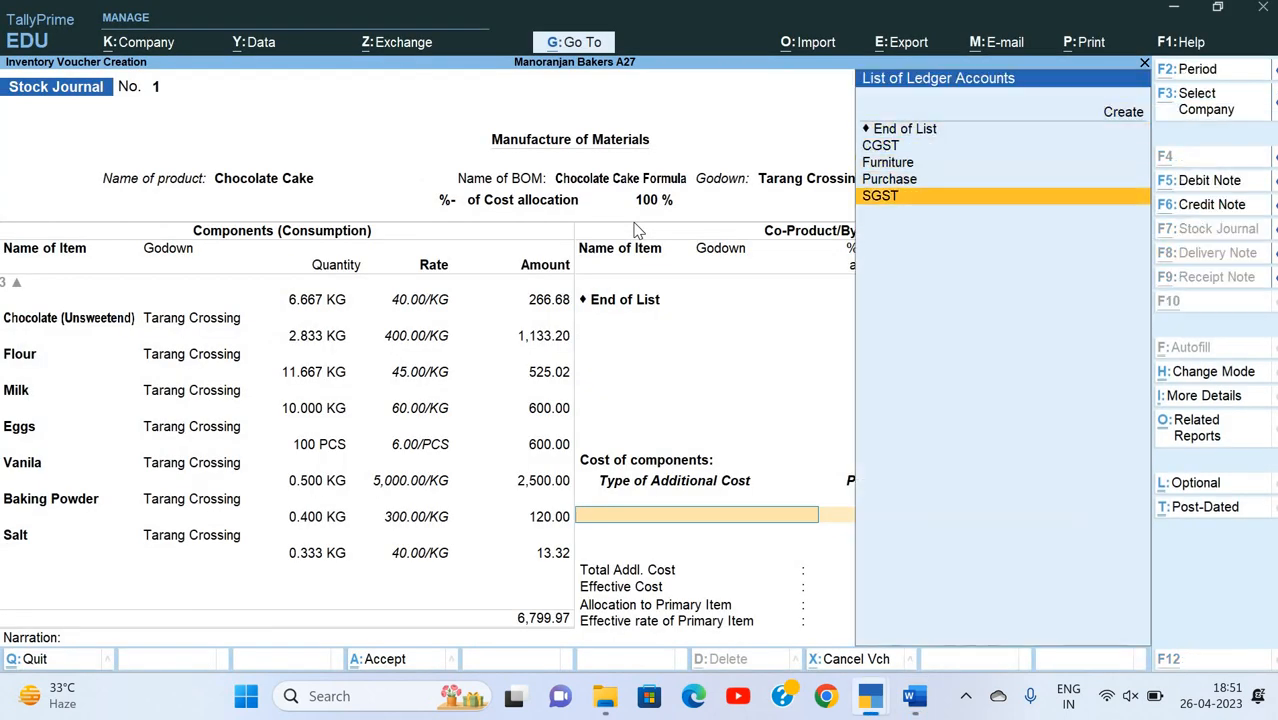
key("alt+c")
type("Labour")
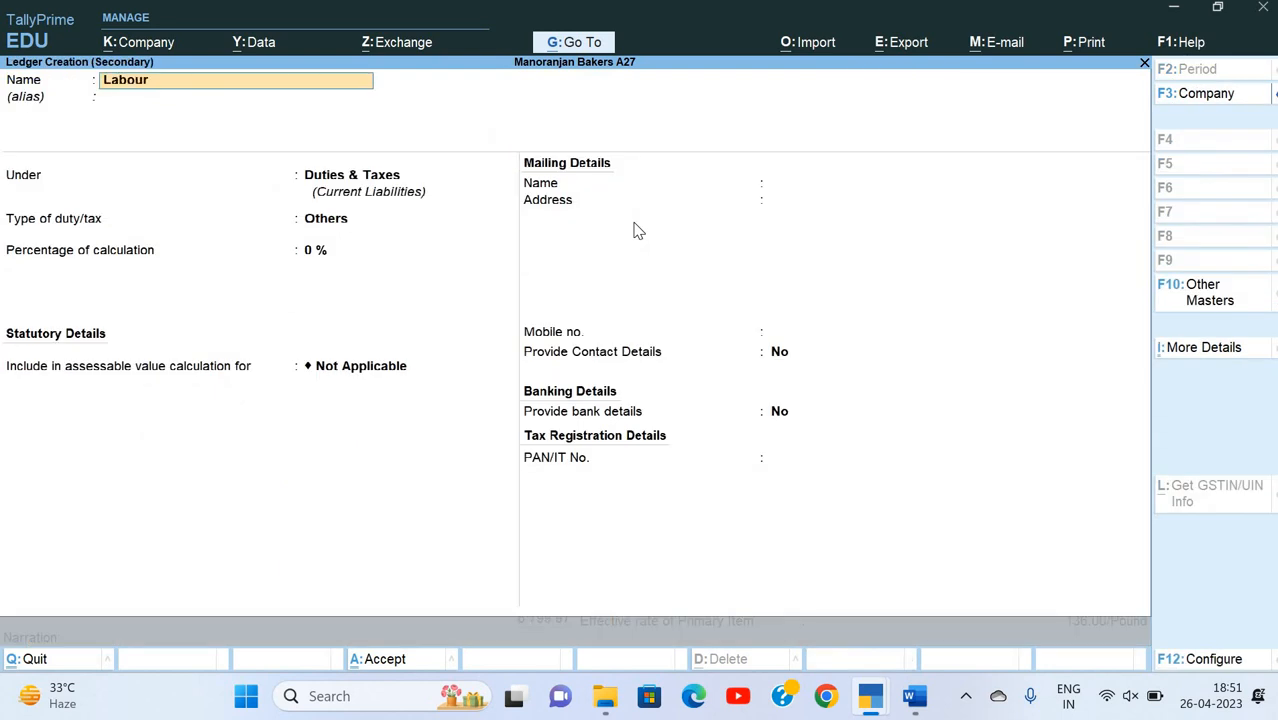
type(" Exp.")
key("Return")
key("Return")
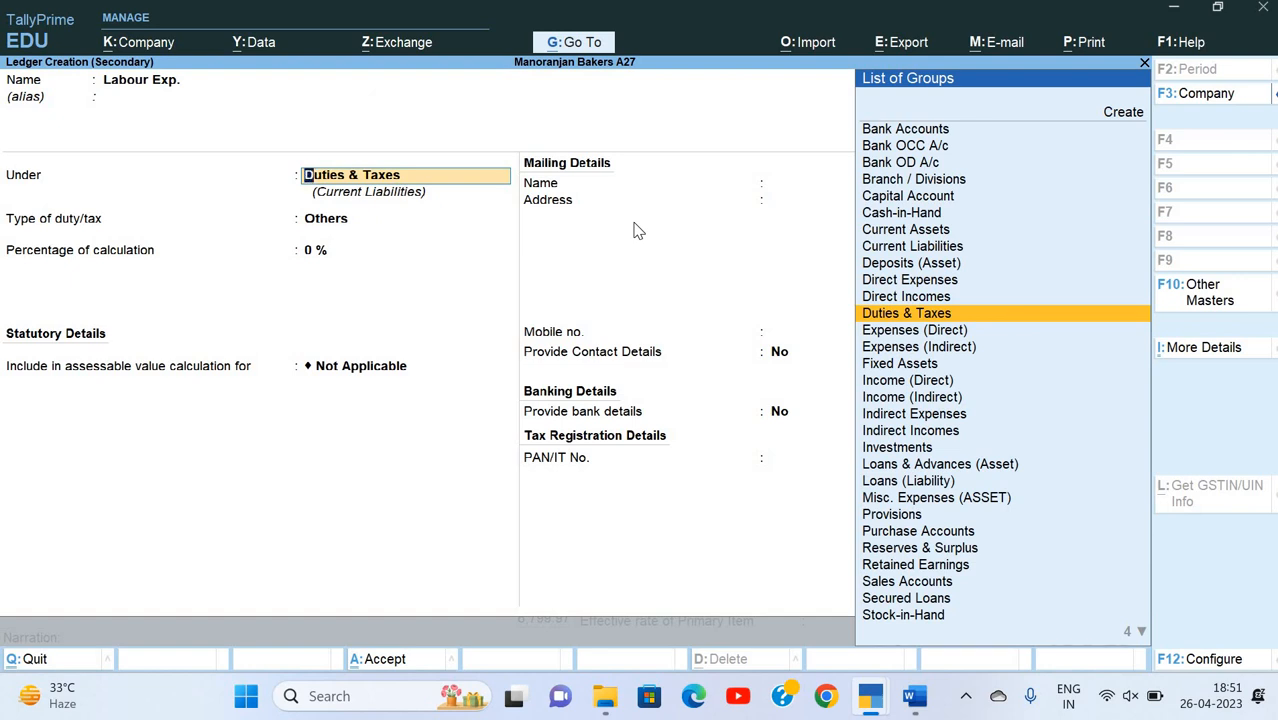
Step: Place the Labour Exp. ledger under Direct Expenses, set GST to Not Applicable, and save it
type("Di")
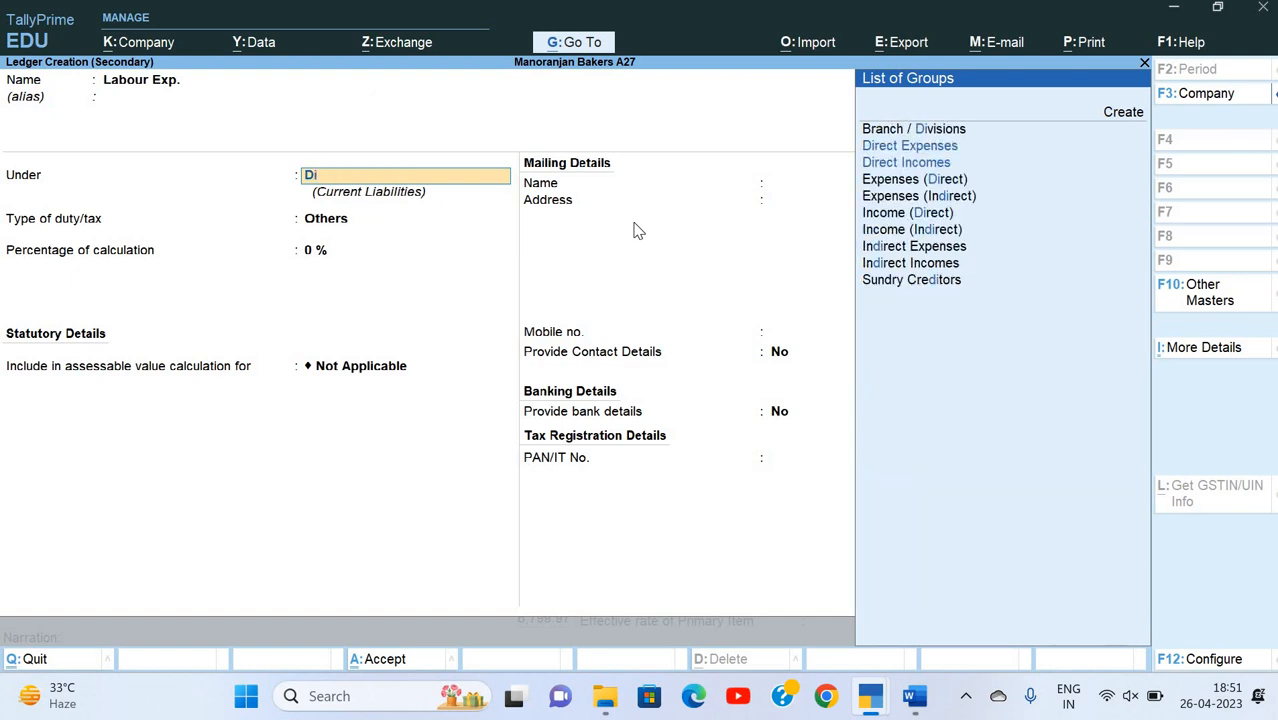
key("Down")
key("Up")
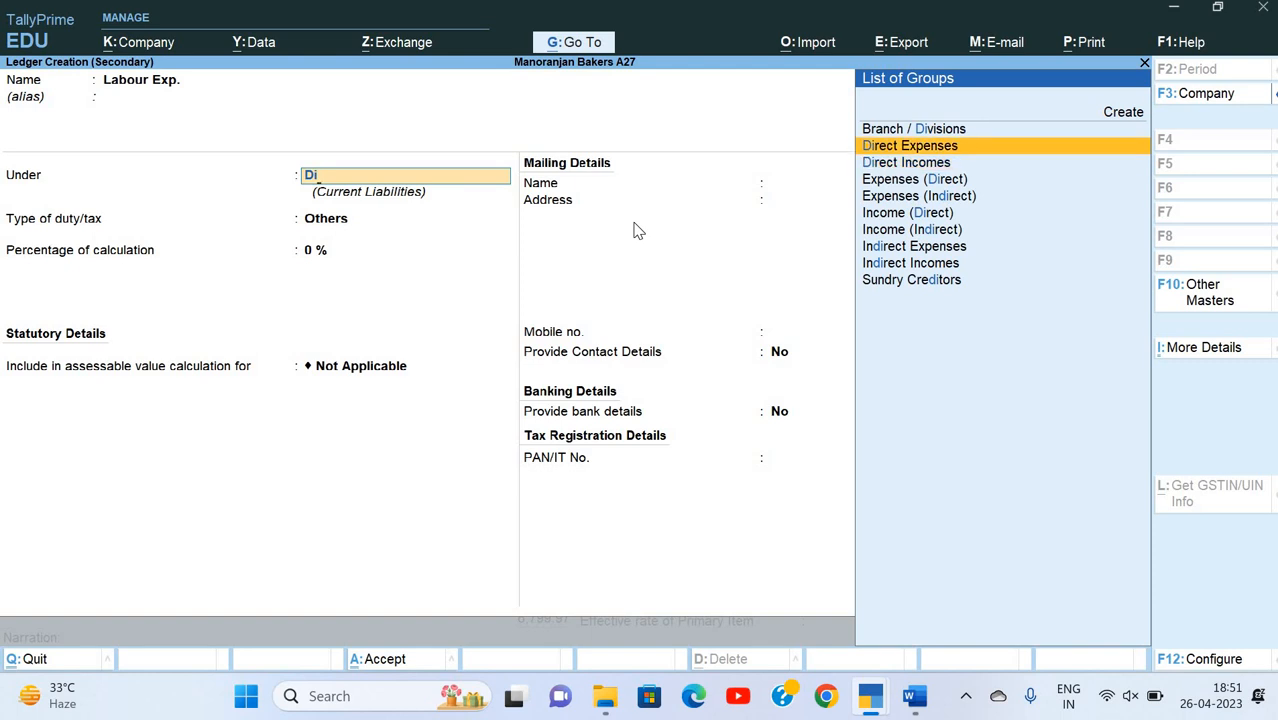
key("Return")
key("Return")
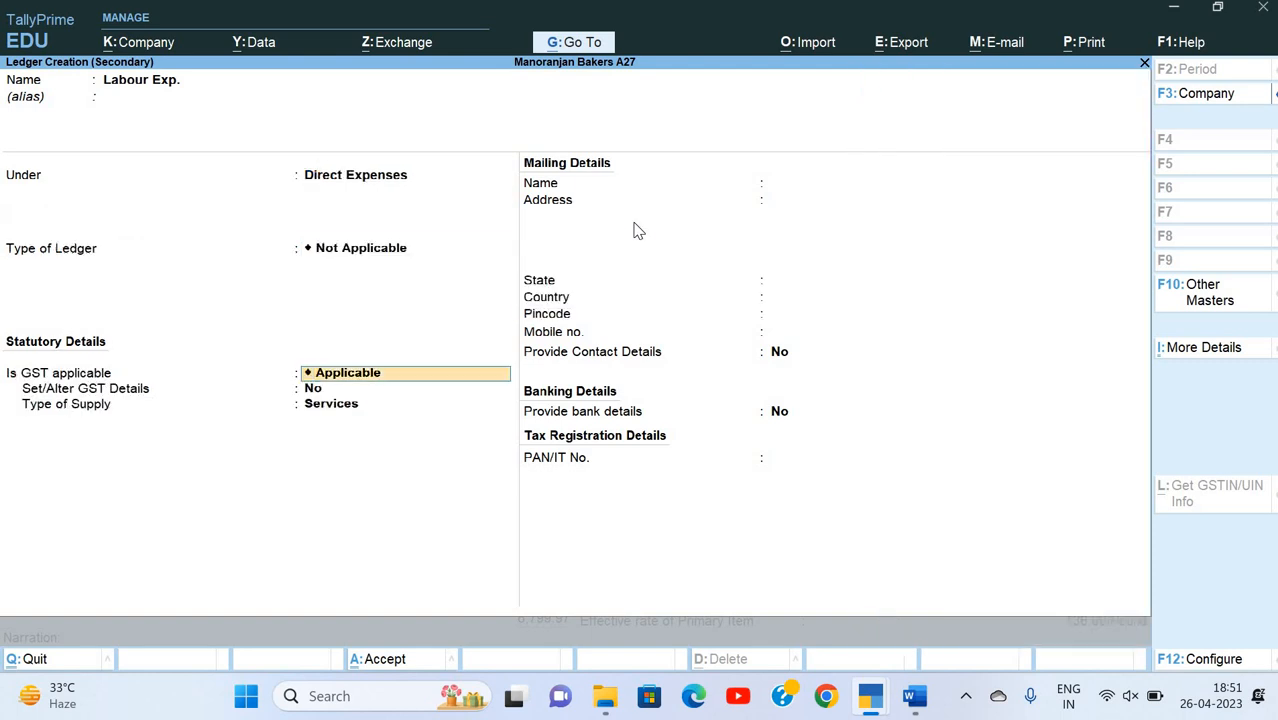
key("BackSpace")
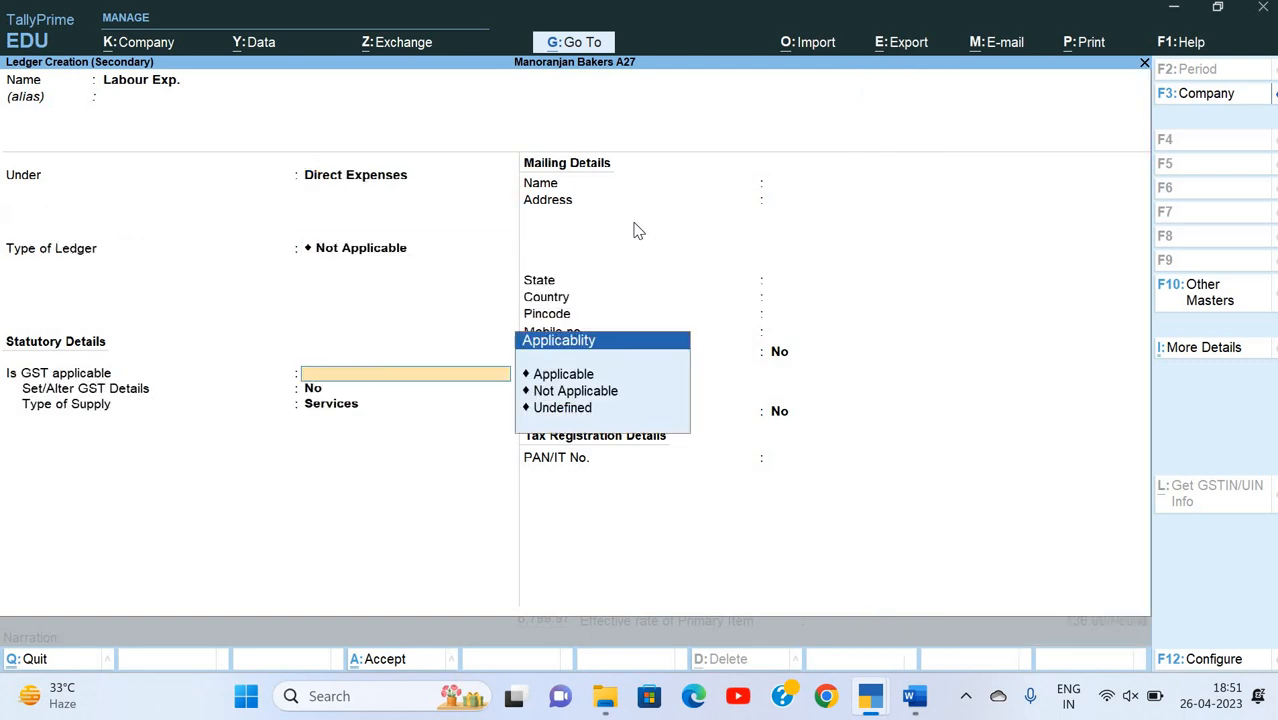
key("Down")
key("Return")
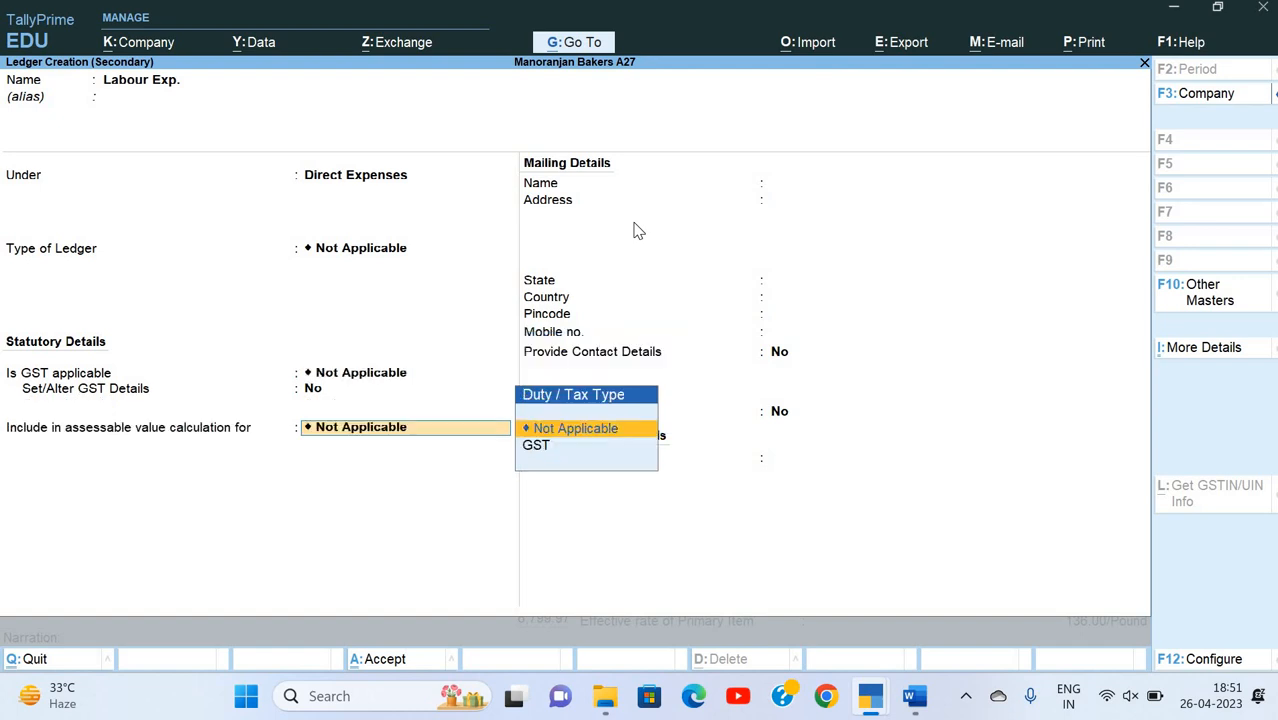
key("Return")
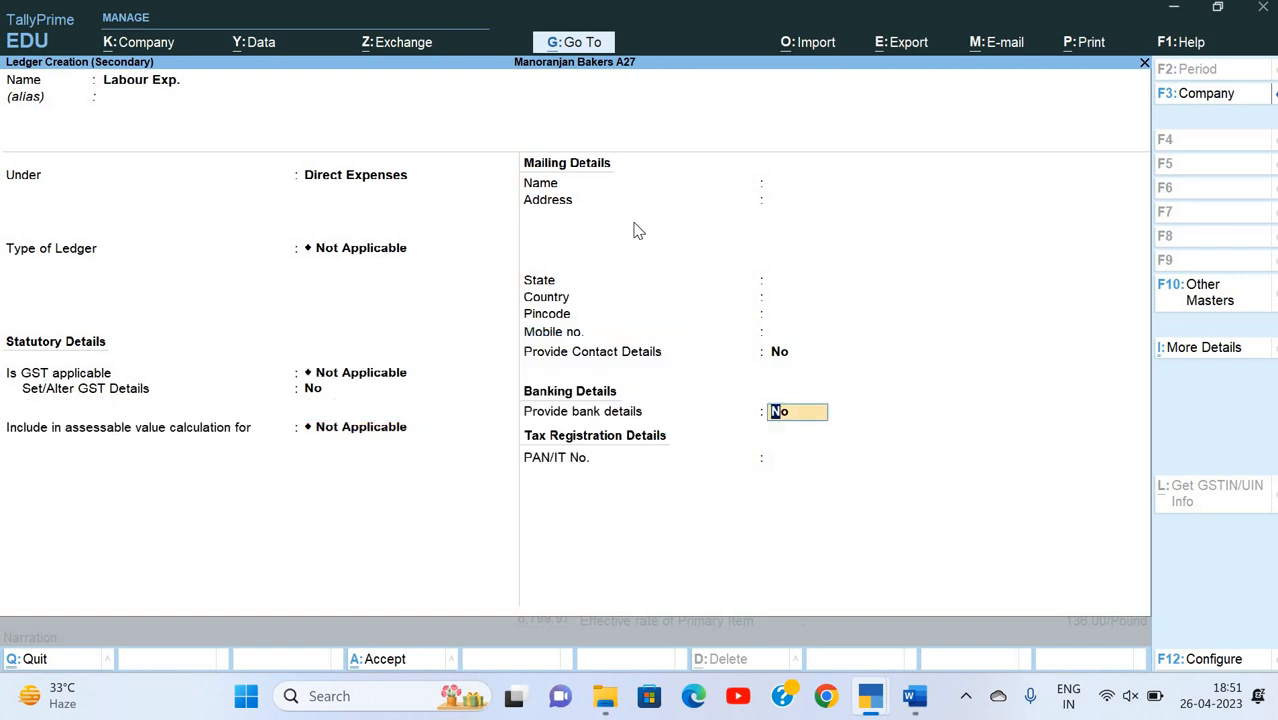
key("ctrl+a")
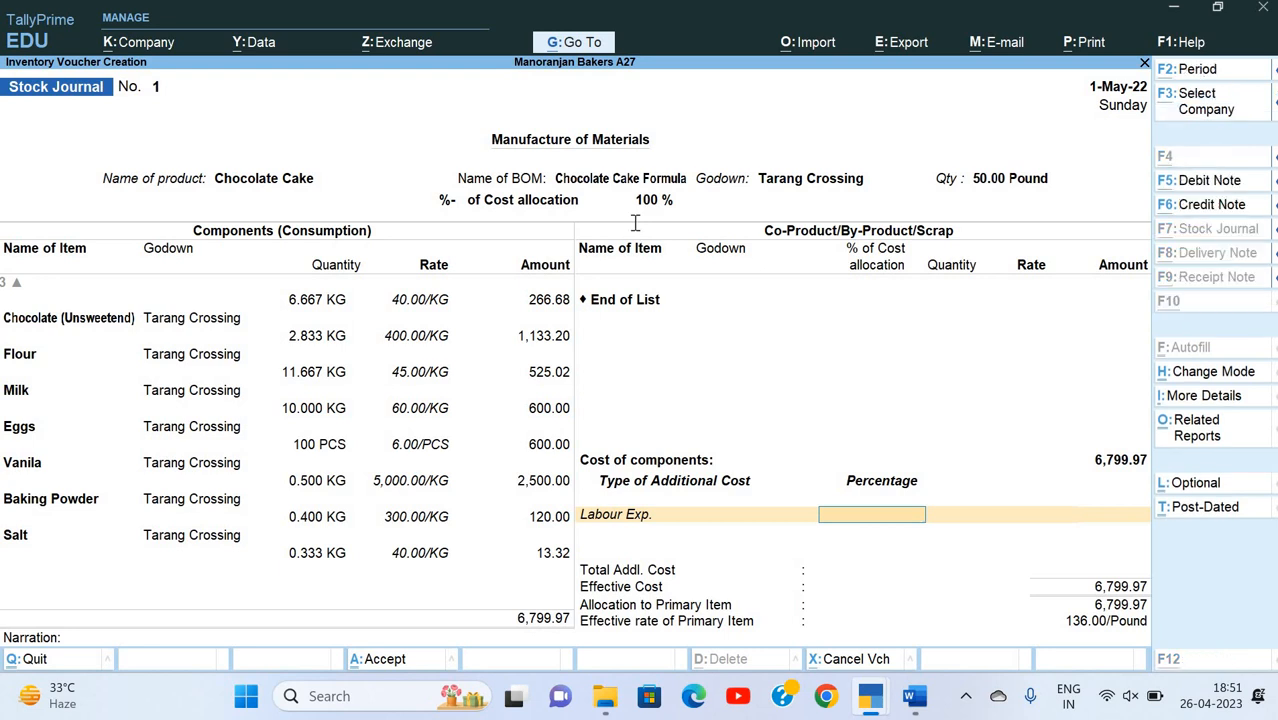
key("alt+Tab")
key("alt+Tab")
type("1000")
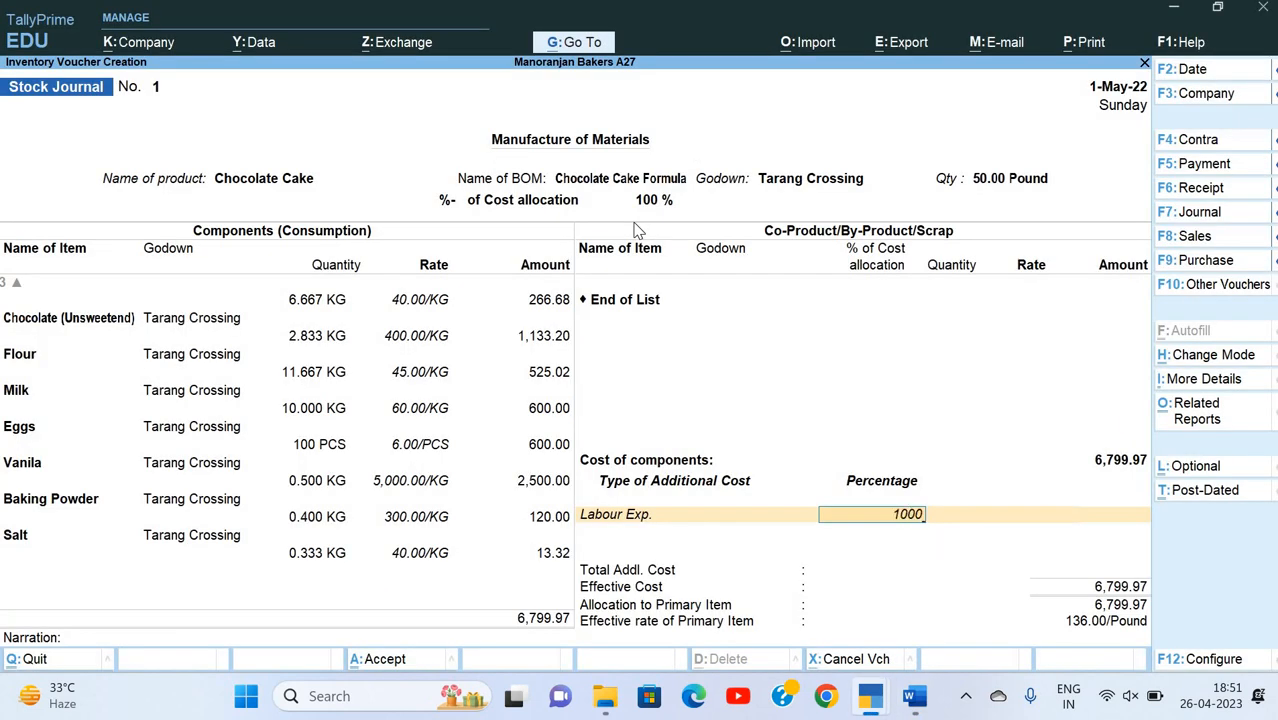
key("Return")
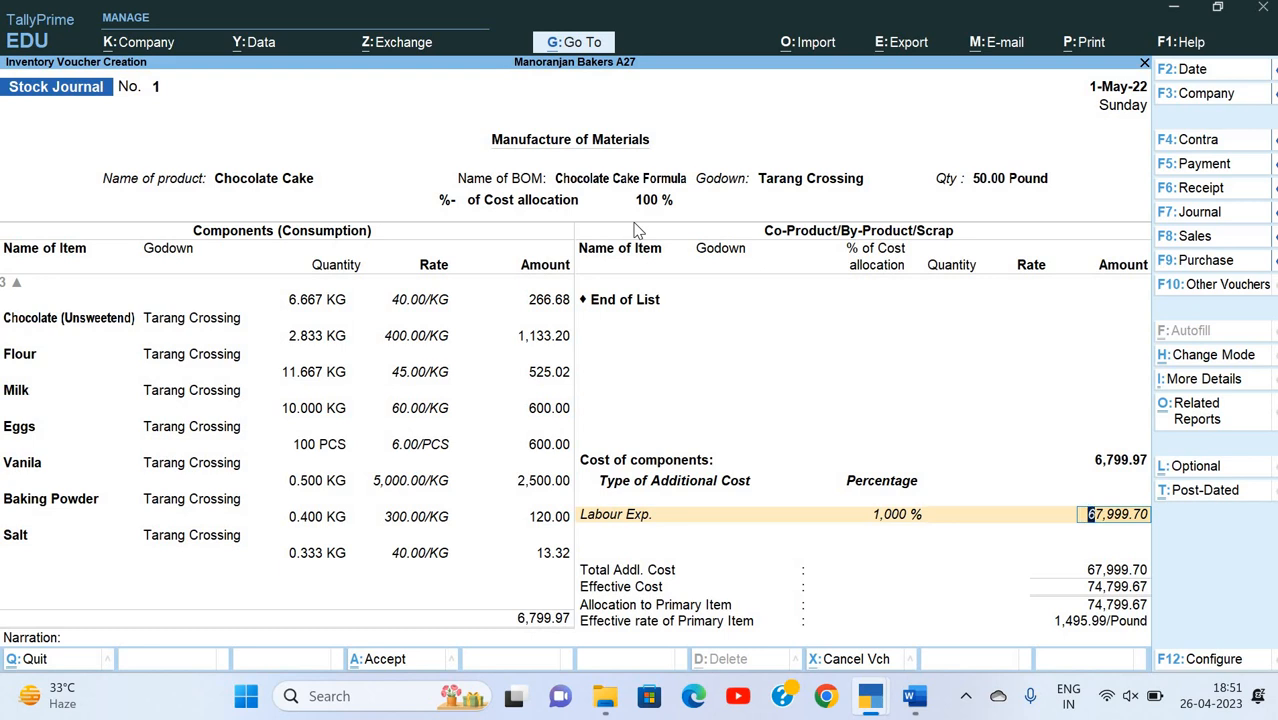
key("BackSpace")
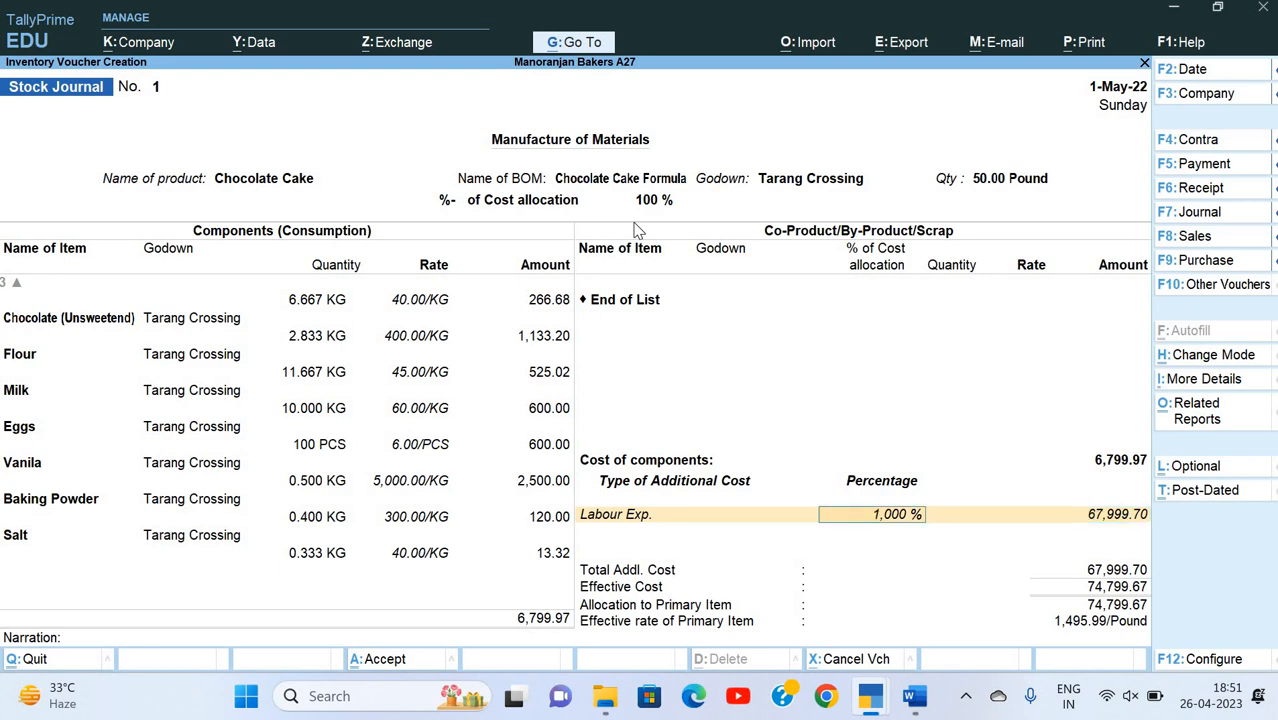
key("Delete")
key("Delete")
key("Delete")
key("Delete")
key("Delete")
Step: Leave the Labour Exp. percentage empty and set its amount to 1000
key("Return")
type("10000")
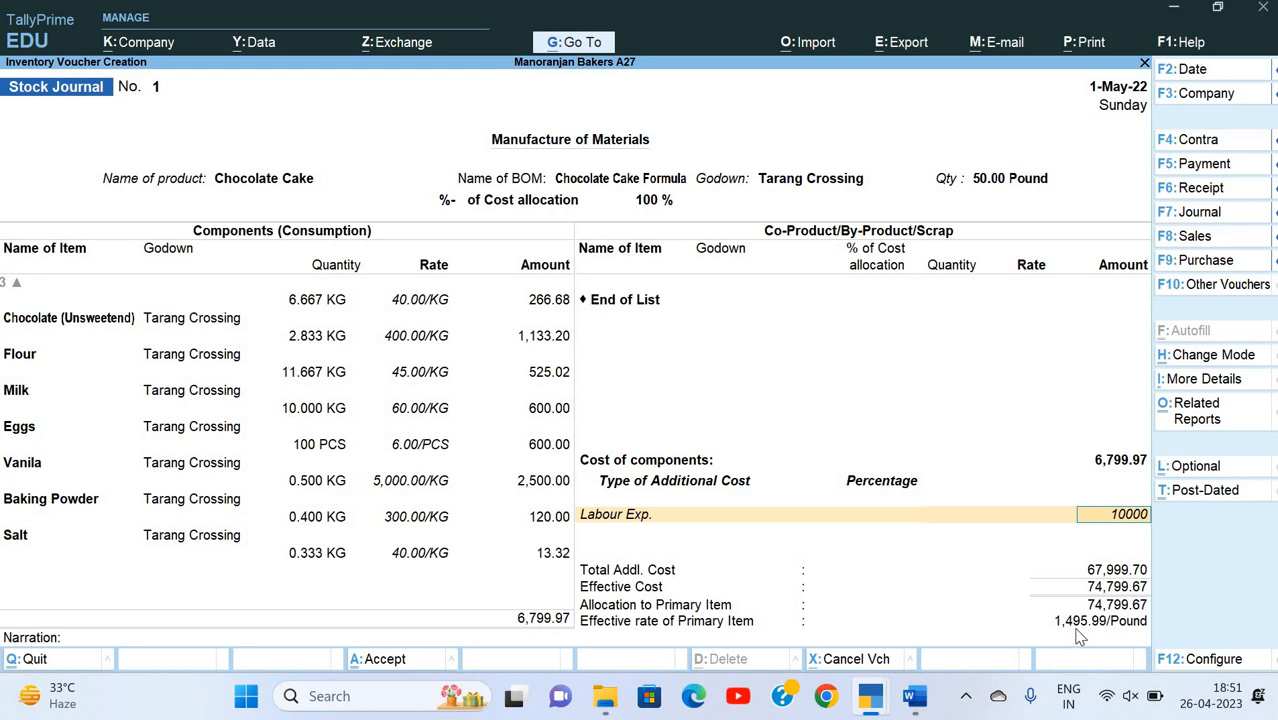
key("BackSpace")
key("Return")
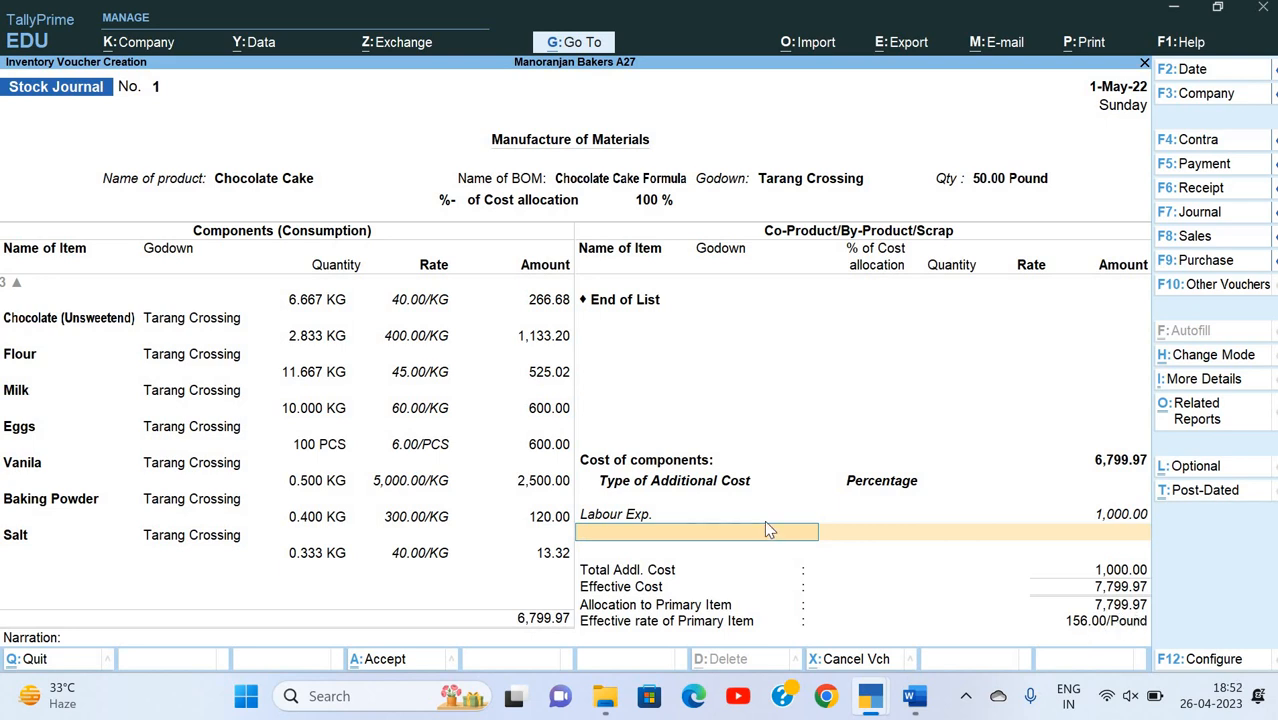
Step: Check the other production expenses in the Word document and start a new additional-cost ledger named Factory Electricity
key("alt+Tab")
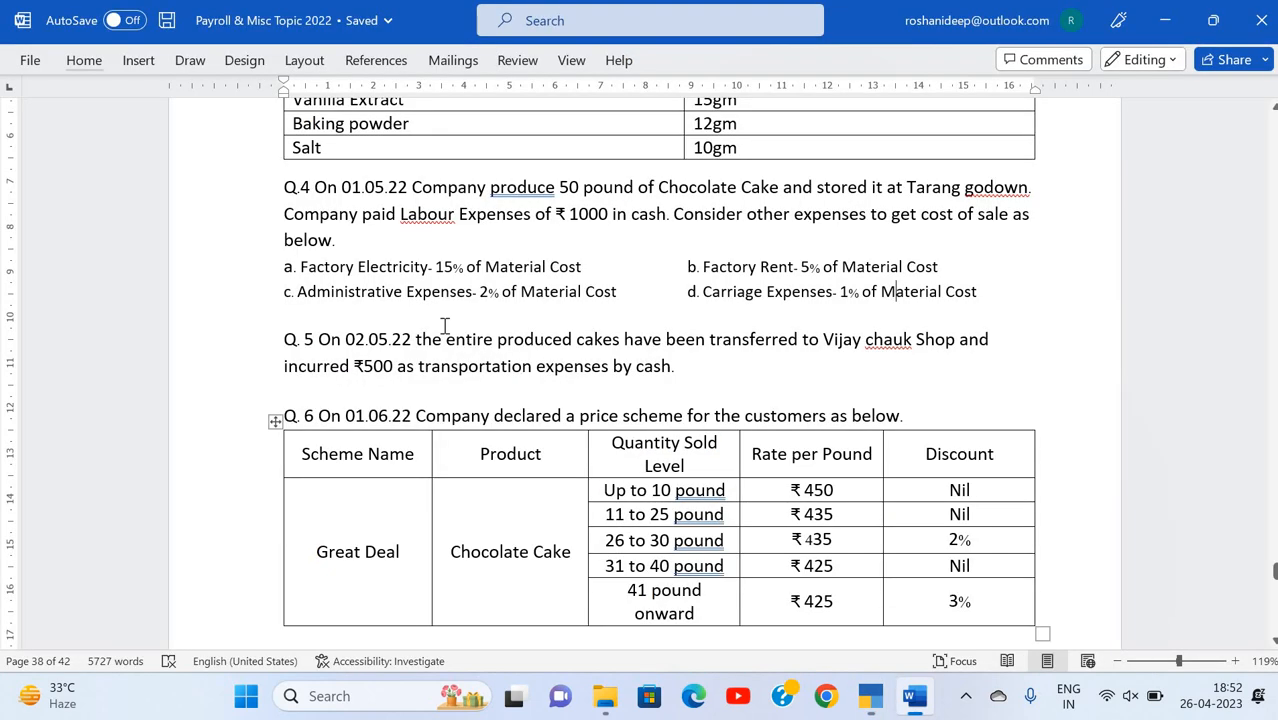
key("alt+Tab")
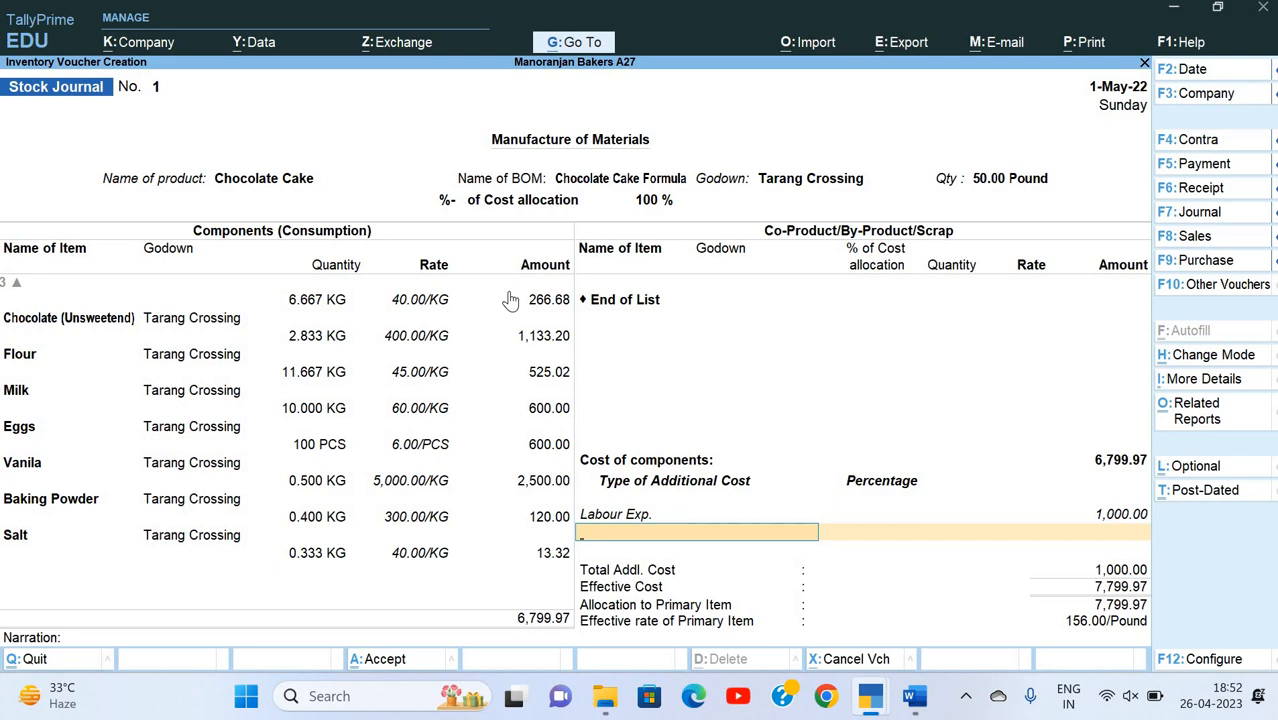
key("alt+c")
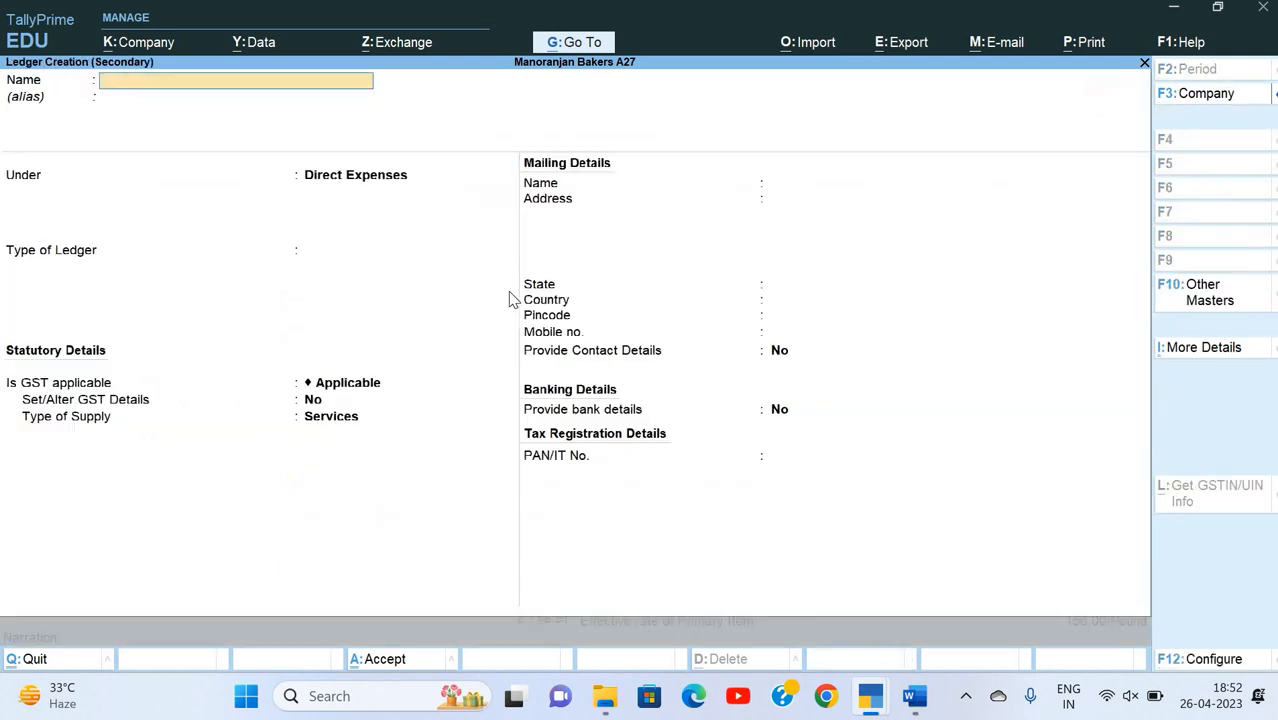
type("Factory Electricity")
key("Return")
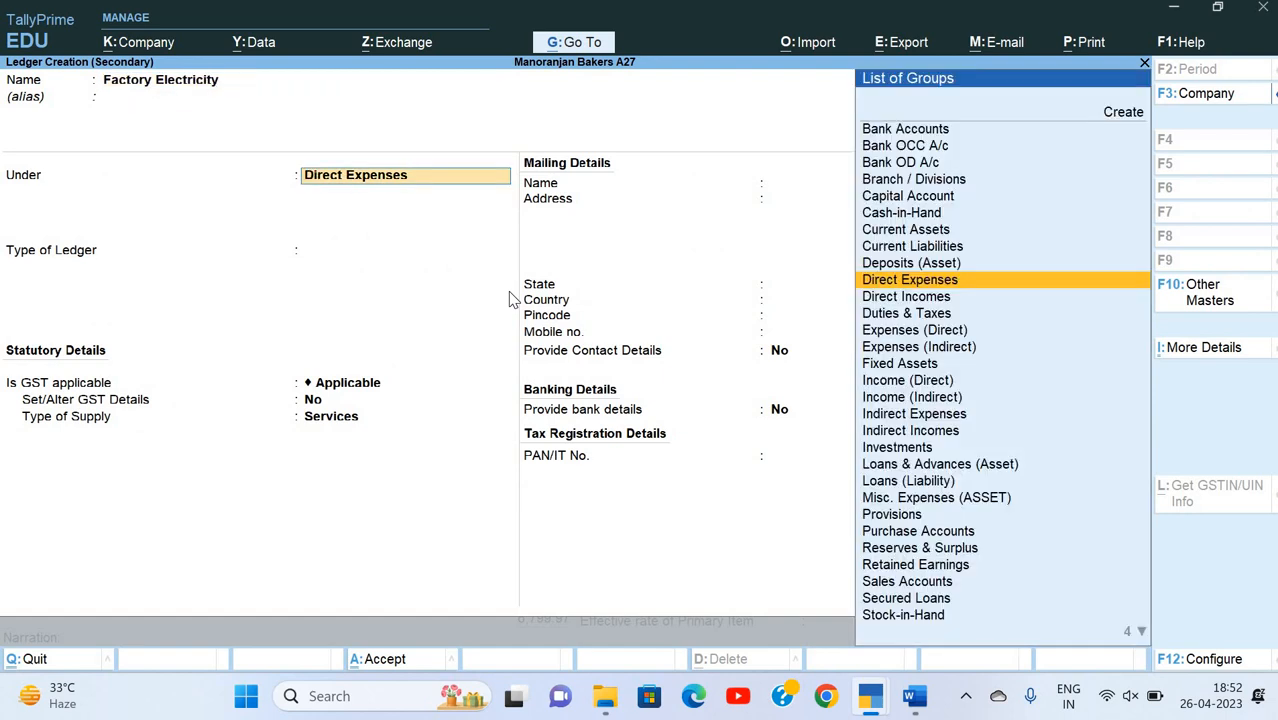
Step: Keep the Factory Electricity ledger under Direct Expenses, set GST to Not Applicable, and save it
key("Return")
key("Return")
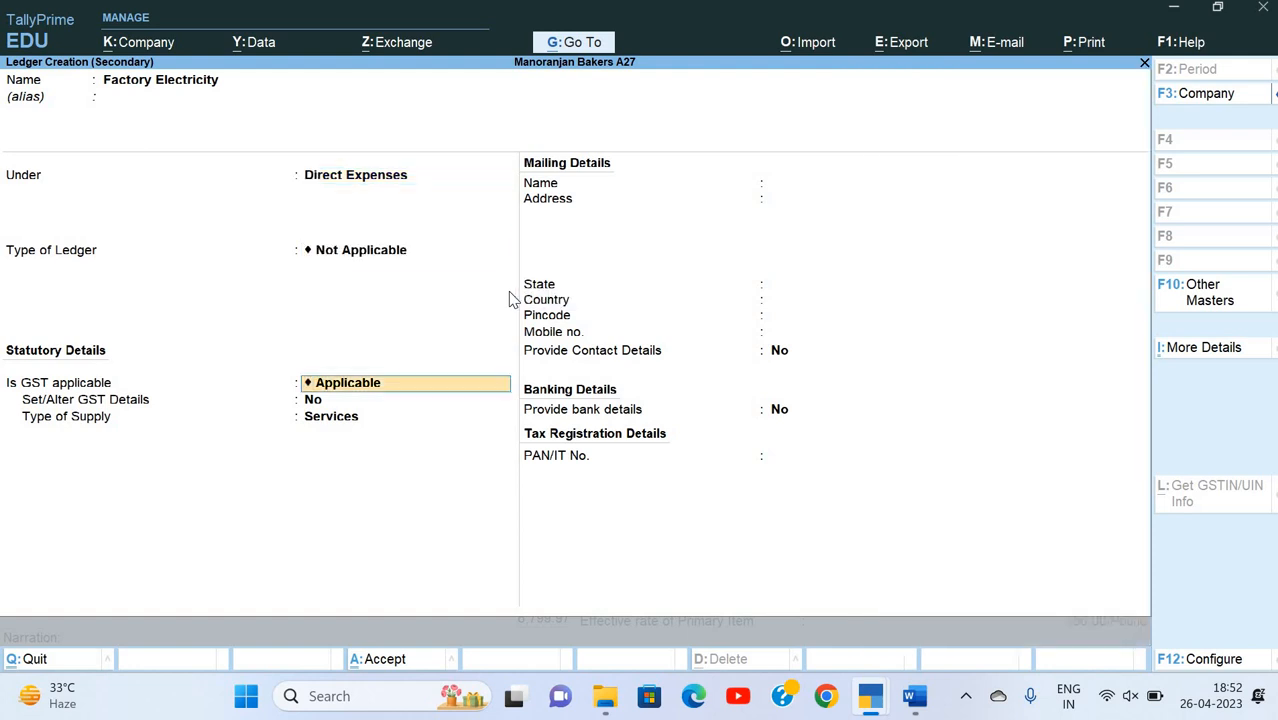
key("BackSpace")
key("Down")
key("Down")
key("Down")
key("Up")
key("Return")
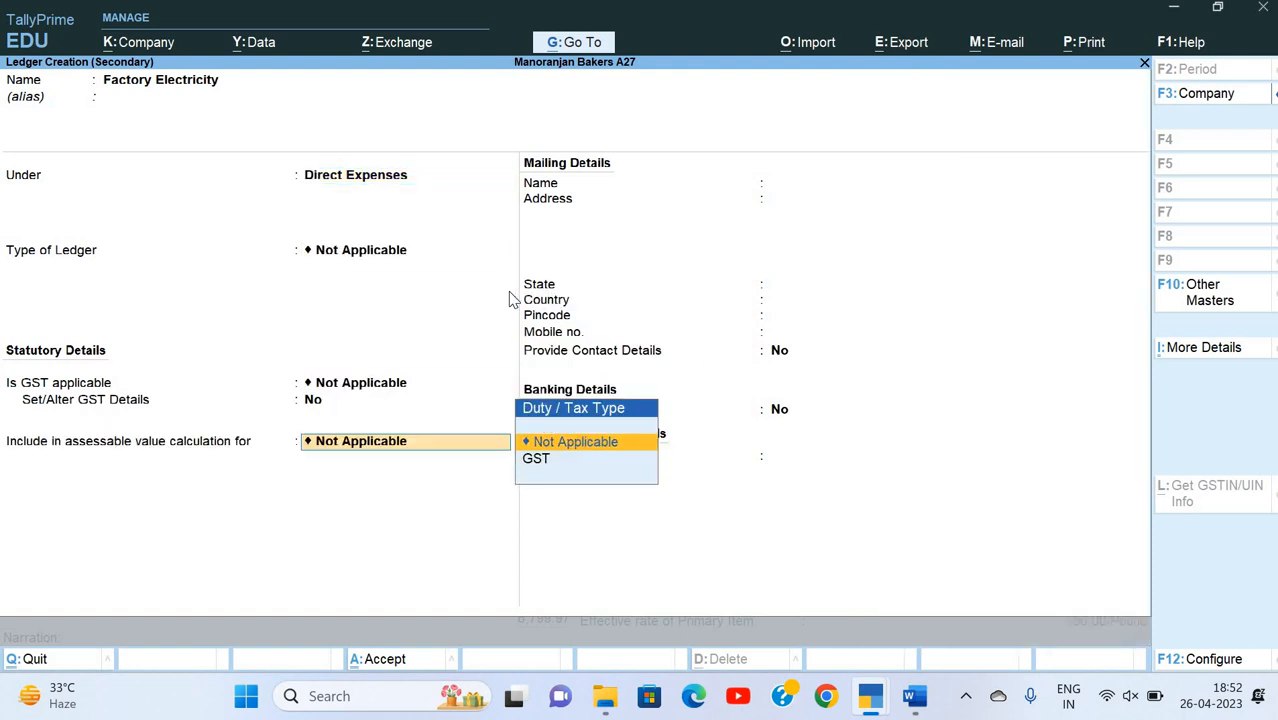
key("Return")
key("ctrl+a")
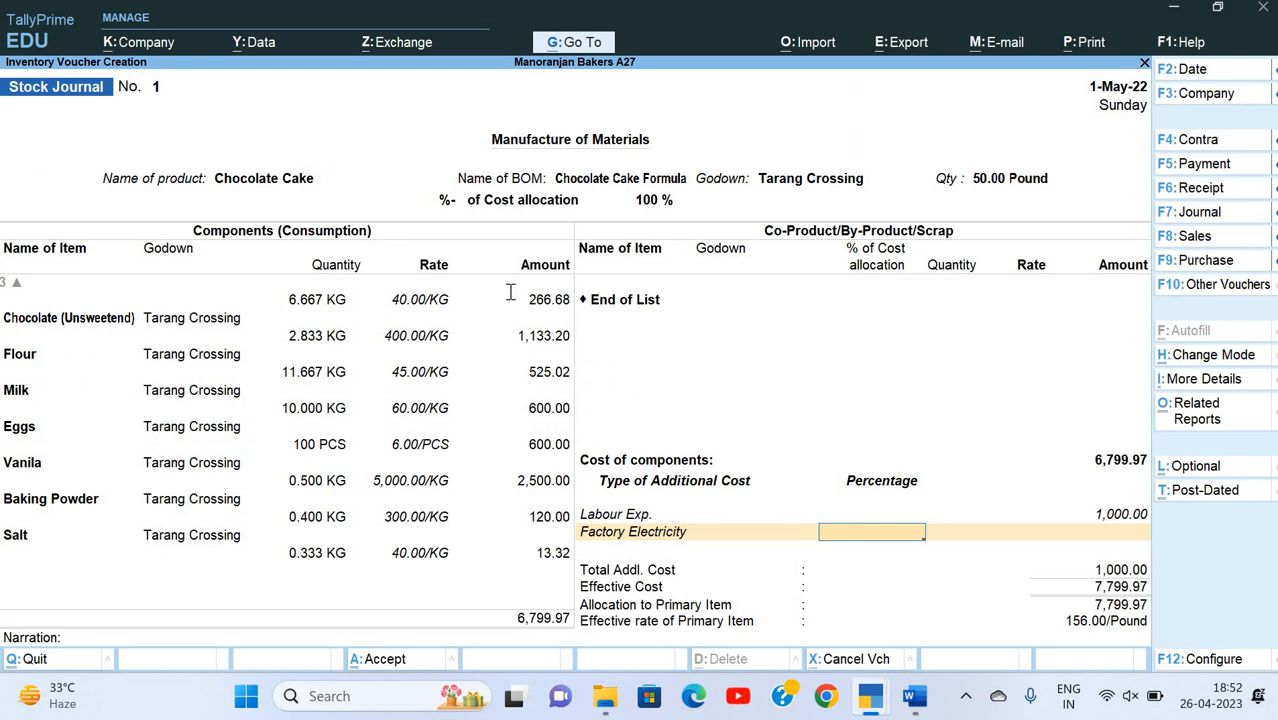
Step: Look up the factory electricity rate in the Word document and set the Factory Electricity percentage to 15
key("alt+Tab")
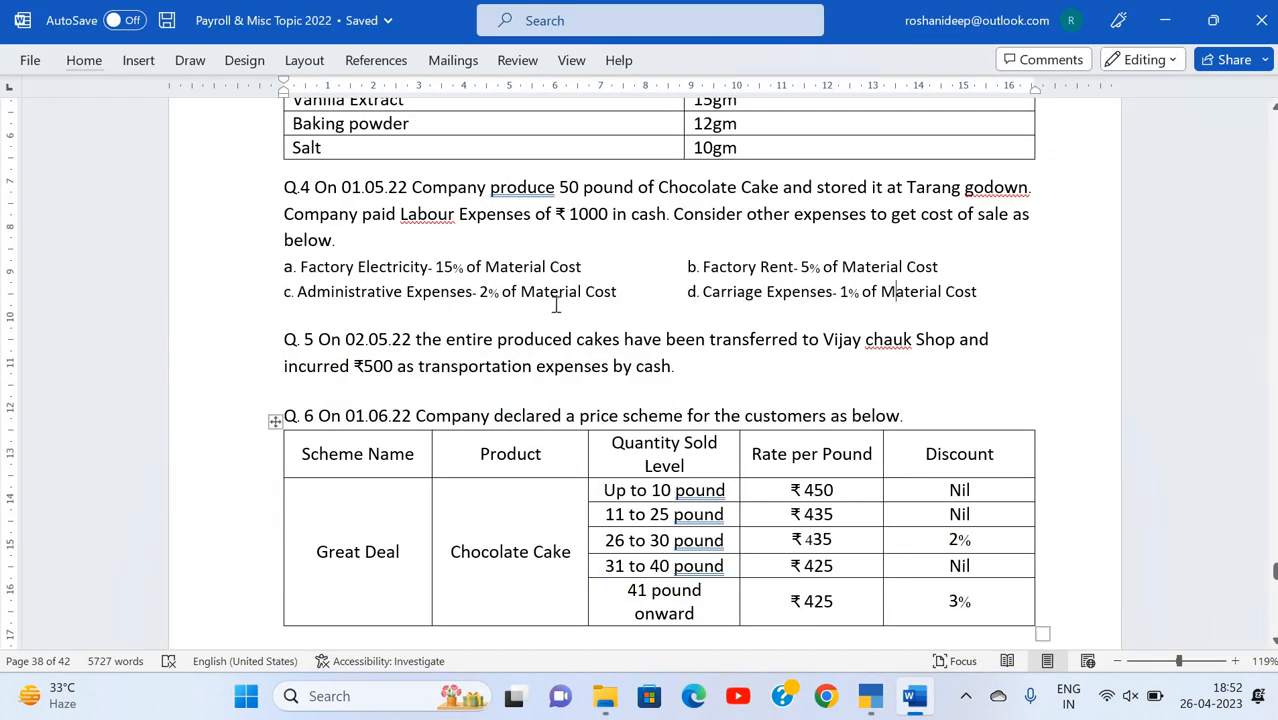
key("alt+Tab")
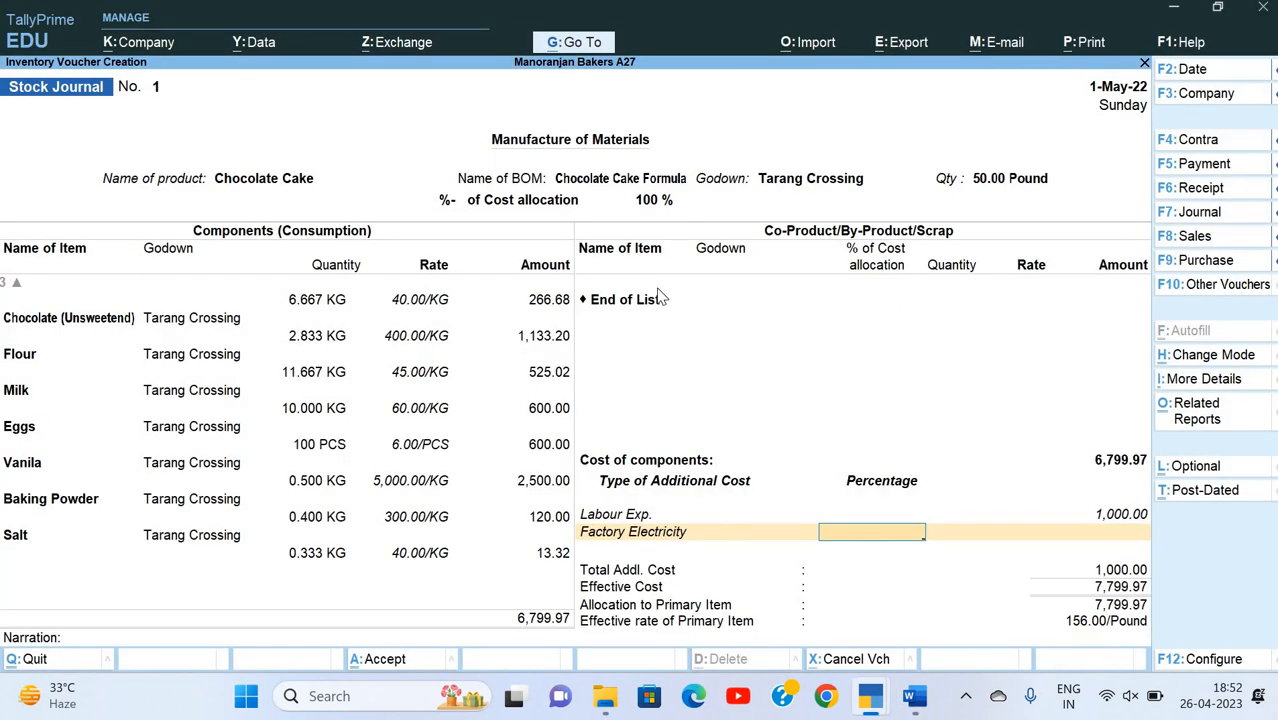
type("15")
key("Return")
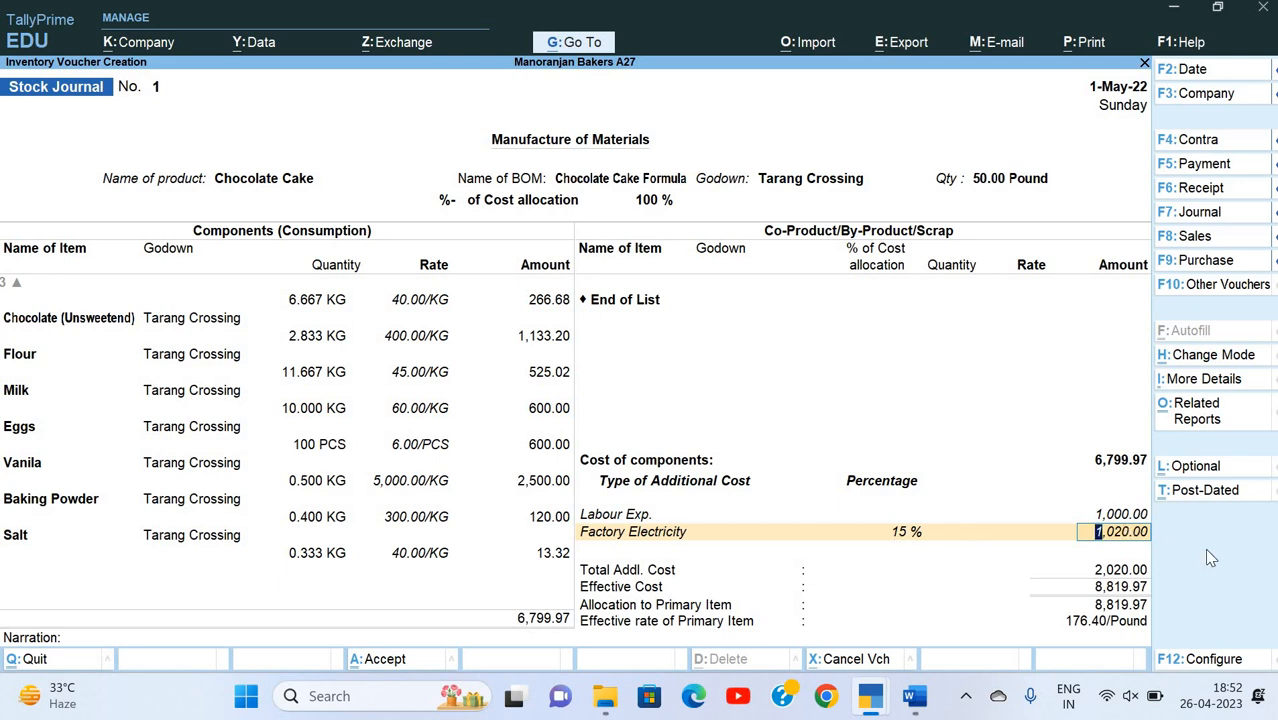
Step: Check the next expense in the Word document, accept the electricity amount, and start a new ledger named Factory Rent
key("alt+Tab")
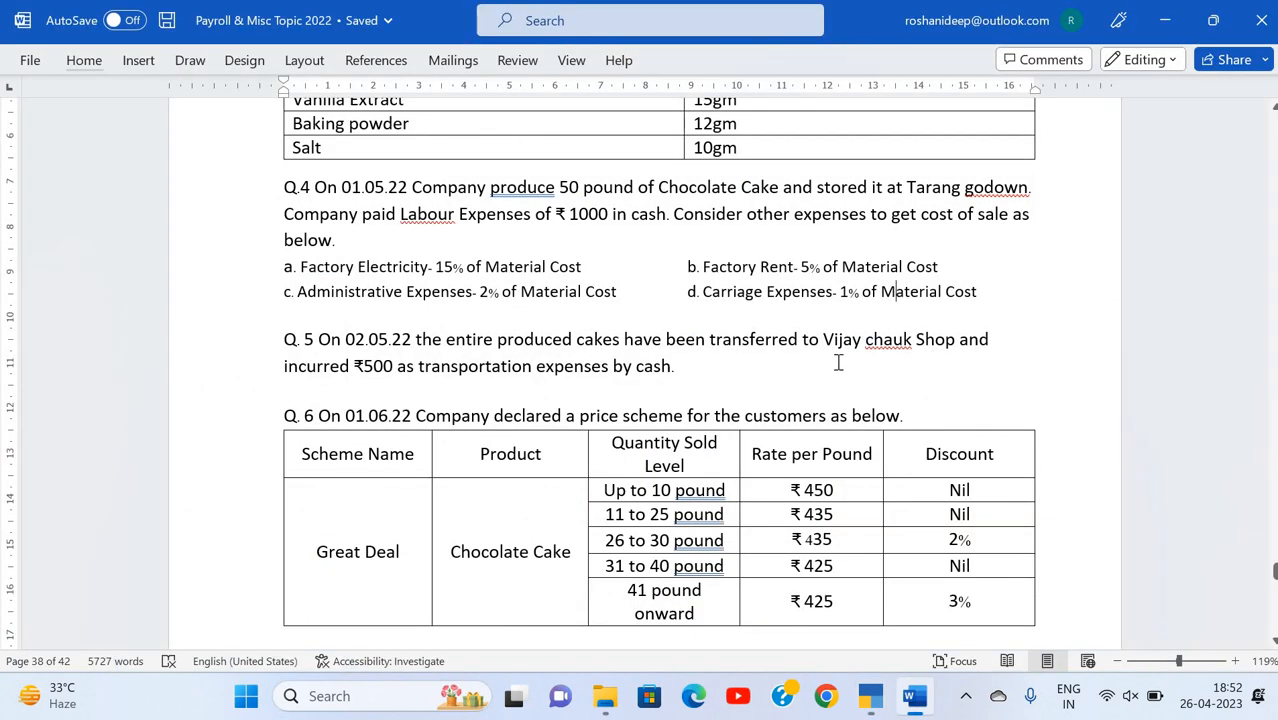
key("alt+Tab")
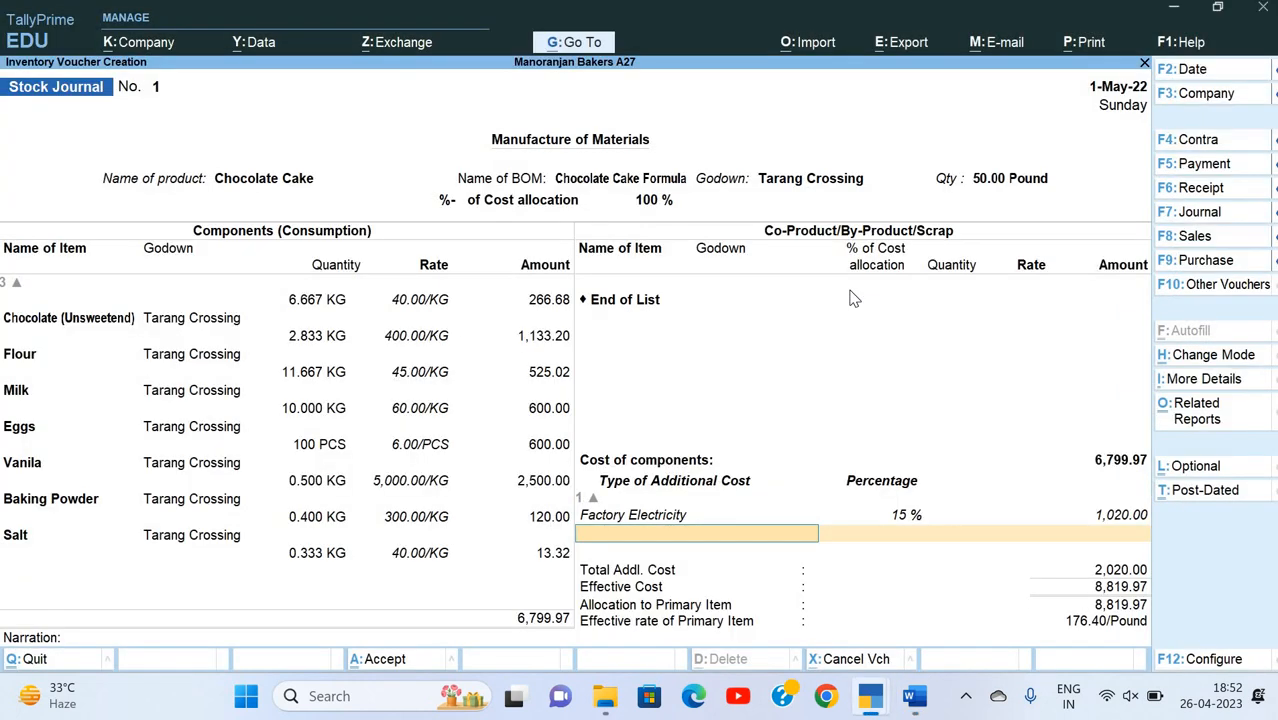
key("Return")
type("Facto")
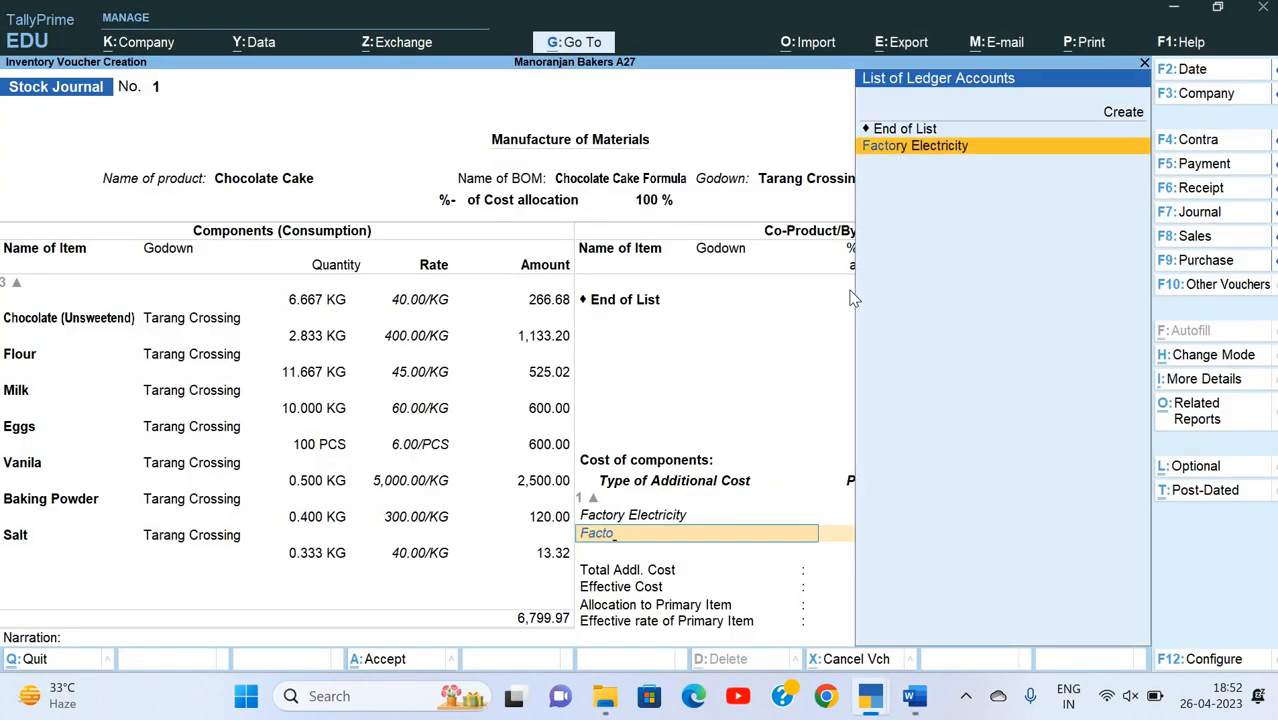
key("alt+c")
type("Facto")
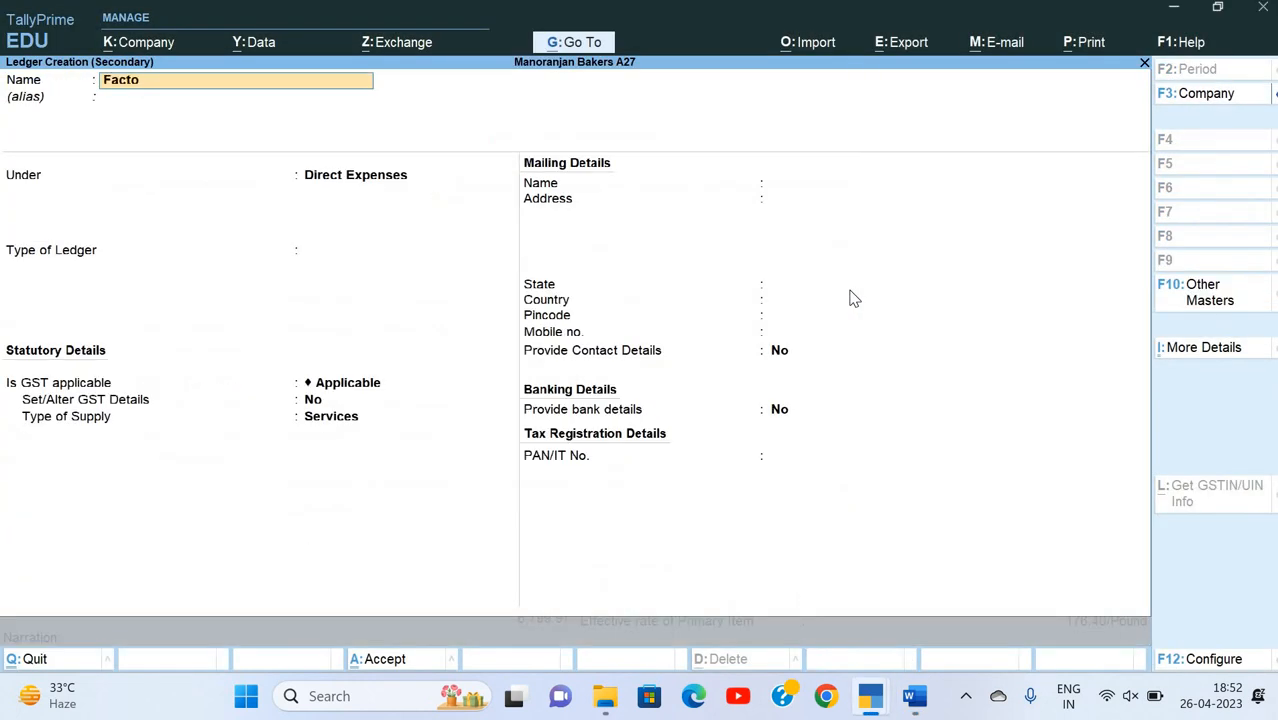
type("ry Rent")
key("Return")
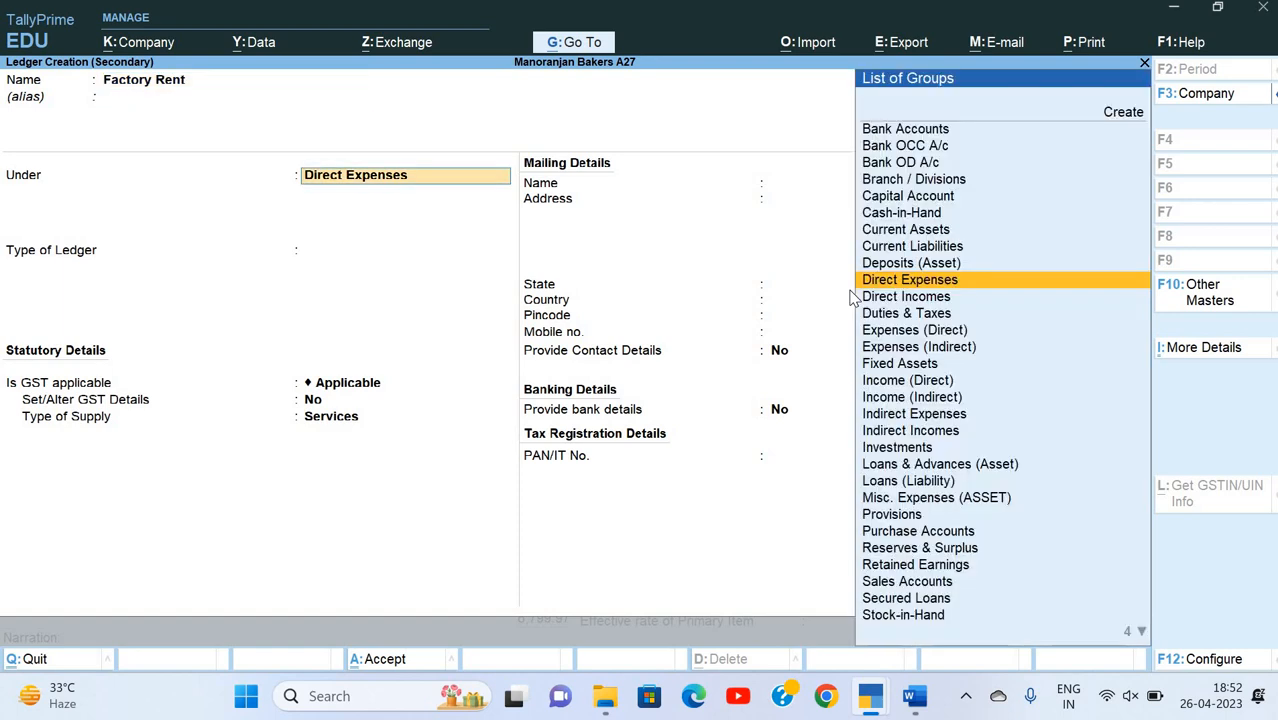
Step: Keep the Factory Rent ledger under Direct Expenses, set GST to Not Applicable, and save it
key("Return")
key("Return")
key("Return")
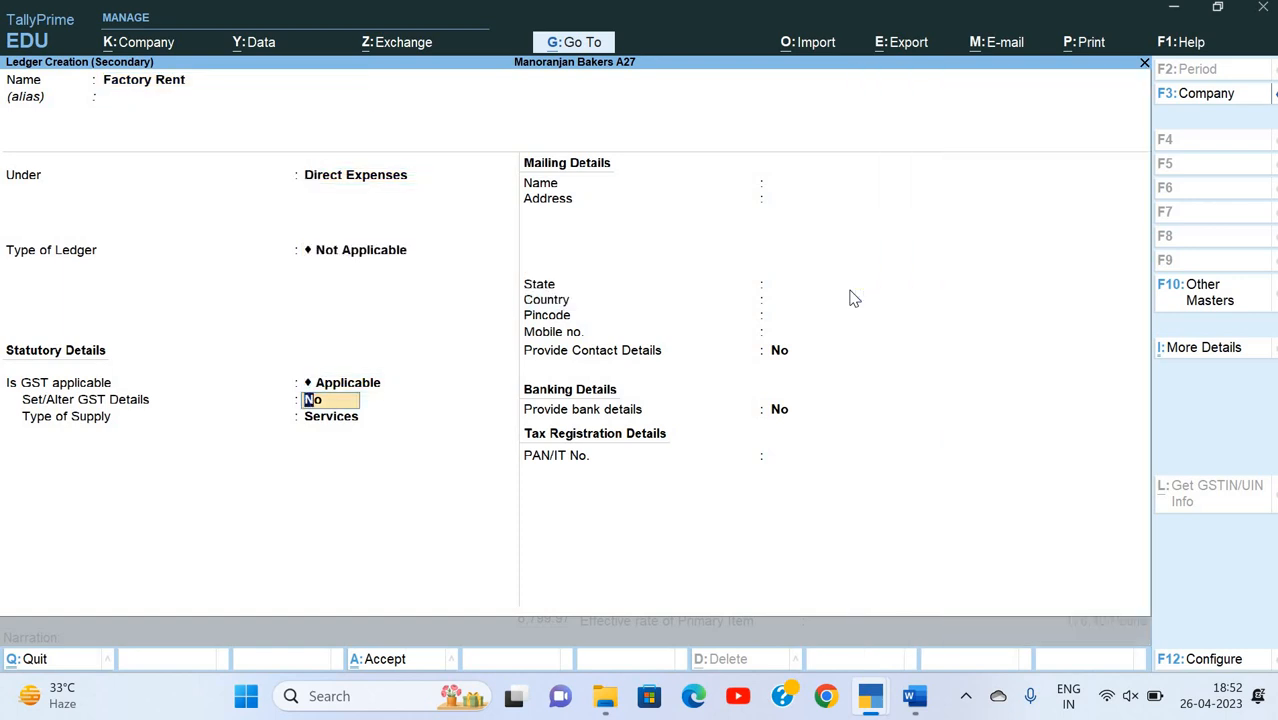
key("BackSpace")
key("Down")
key("Return")
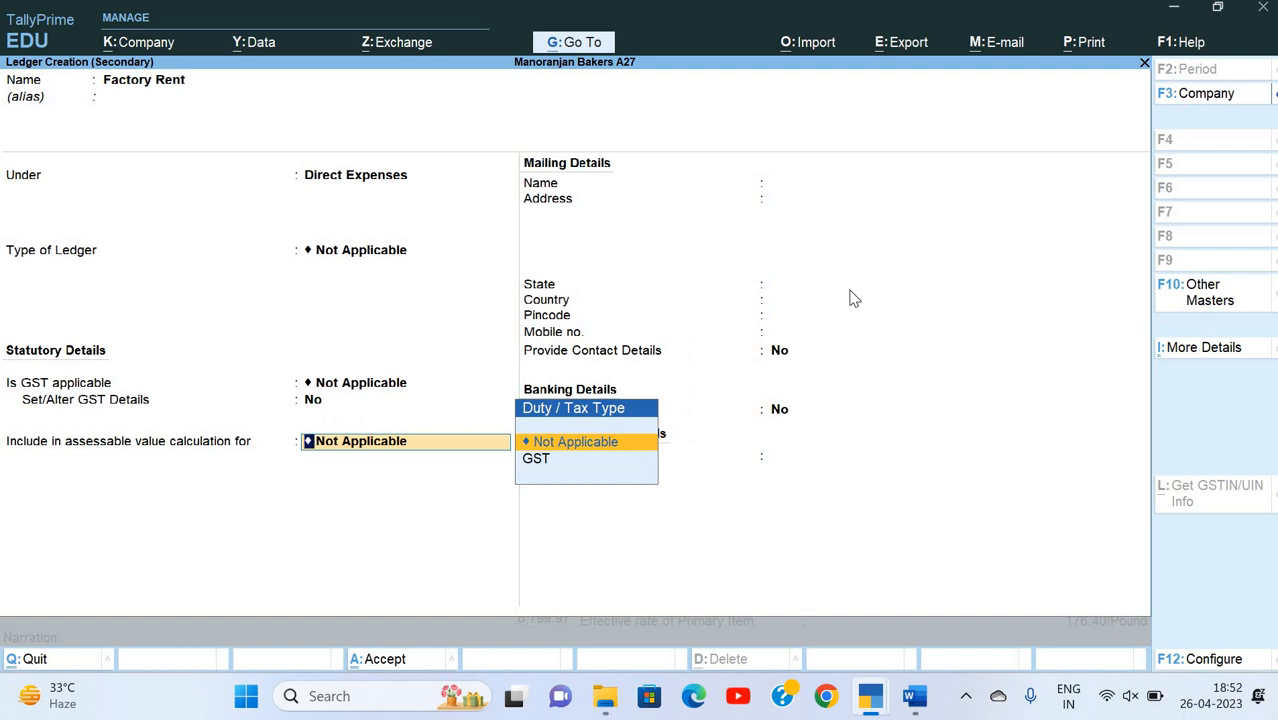
key("Return")
Step: Look up the factory rent rate in the Word document, set the Factory Rent percentage to 5, and accept the calculated amount
key("alt+Tab")
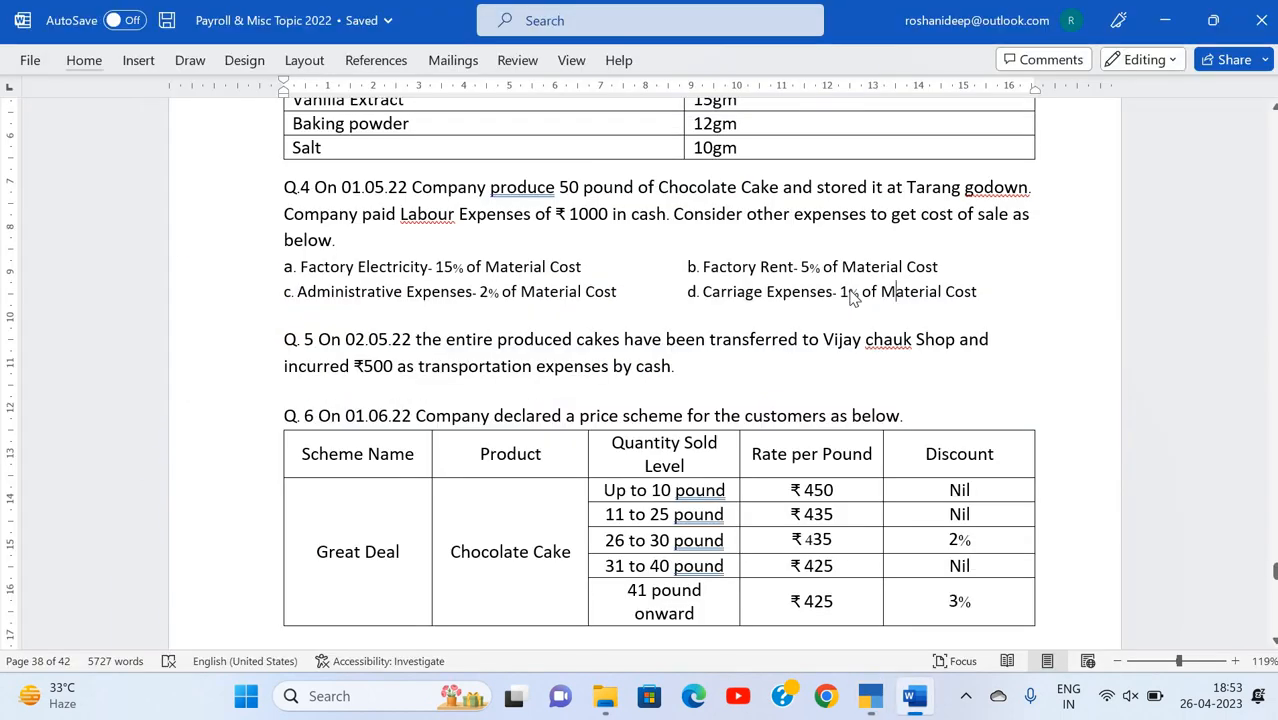
key("alt+Tab")
type("5")
key("Return")
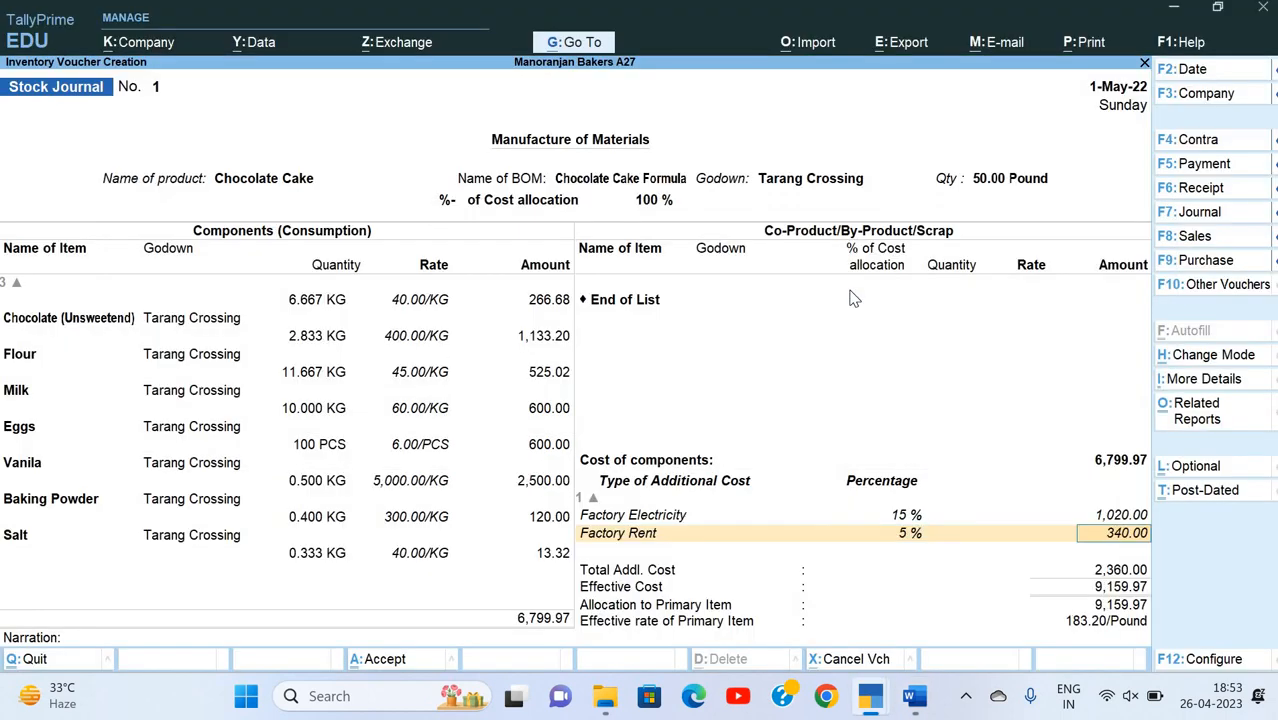
key("Return")
Step: Start a new additional-cost ledger named Administrative Exp., checking the expense in the Word document
key("alt+c")
key("alt+Tab")
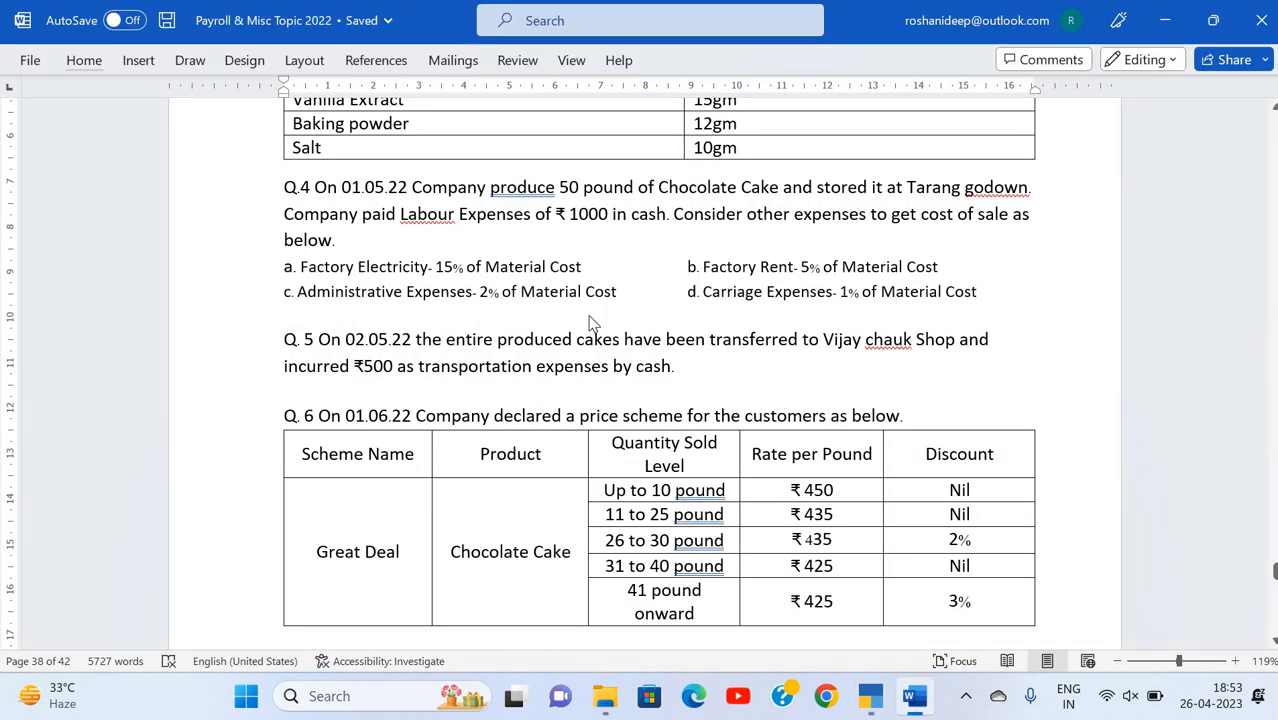
key("alt+Tab")
type("A")
type("inis")
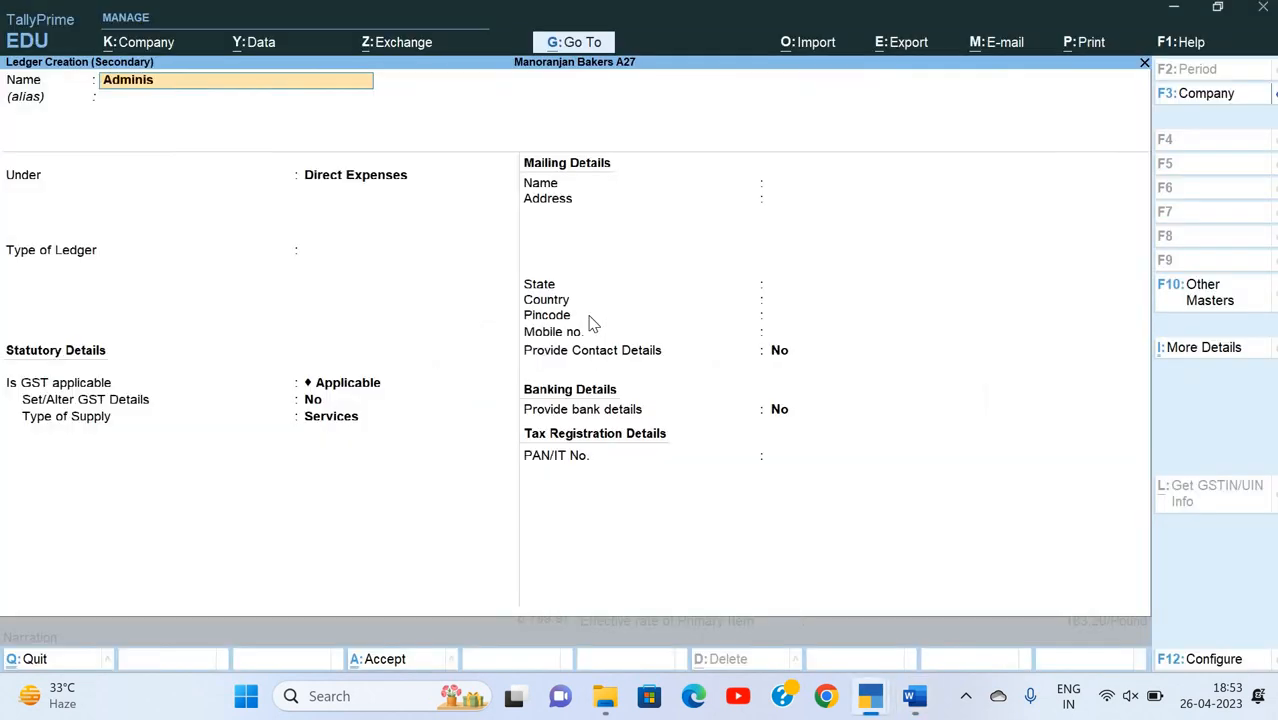
type("trative Exp.")
key("Return")
key("Return")
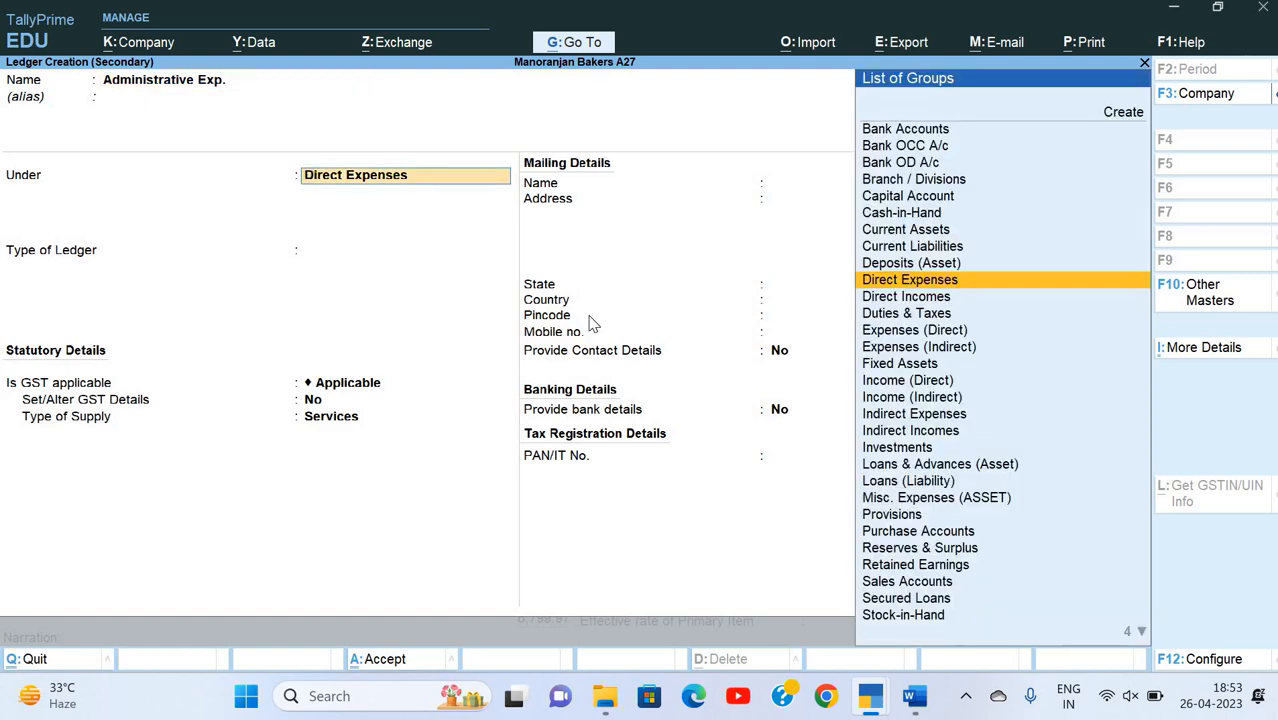
Step: Place the Administrative Exp. ledger under Indirect Expenses with Not Applicable as its type of ledger
type("In")
key("Down")
key("Return")
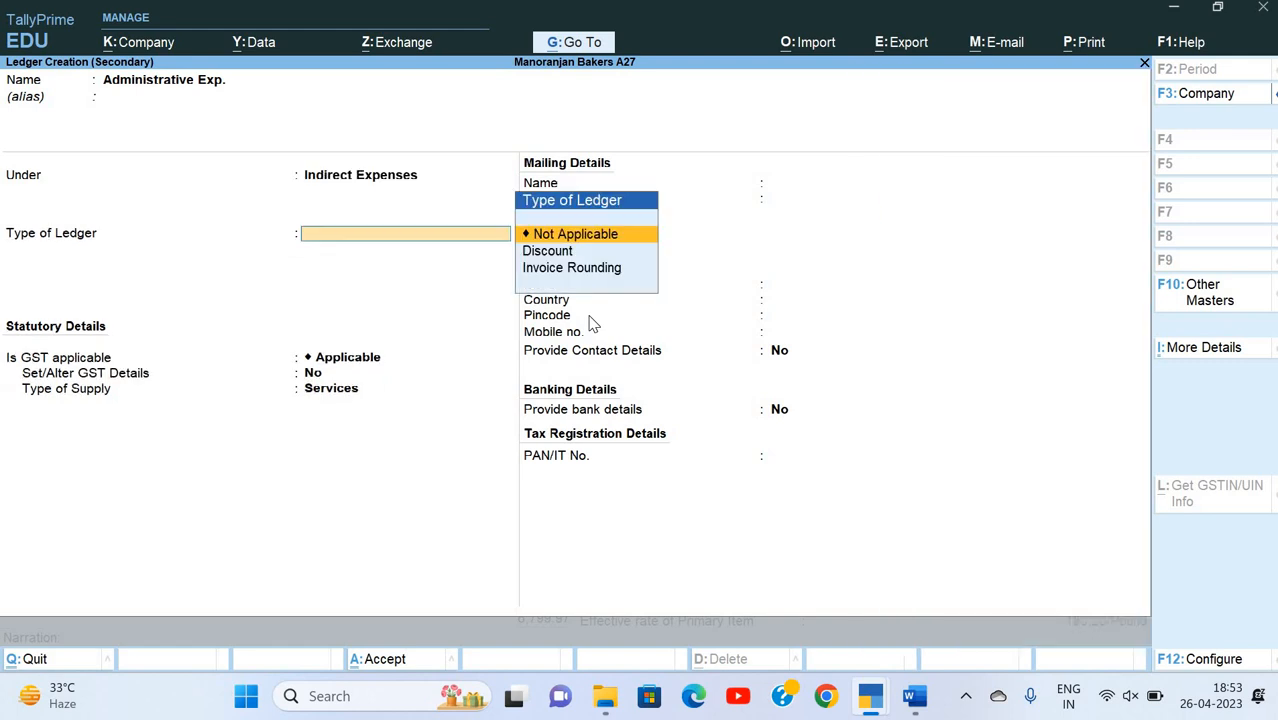
key("Return")
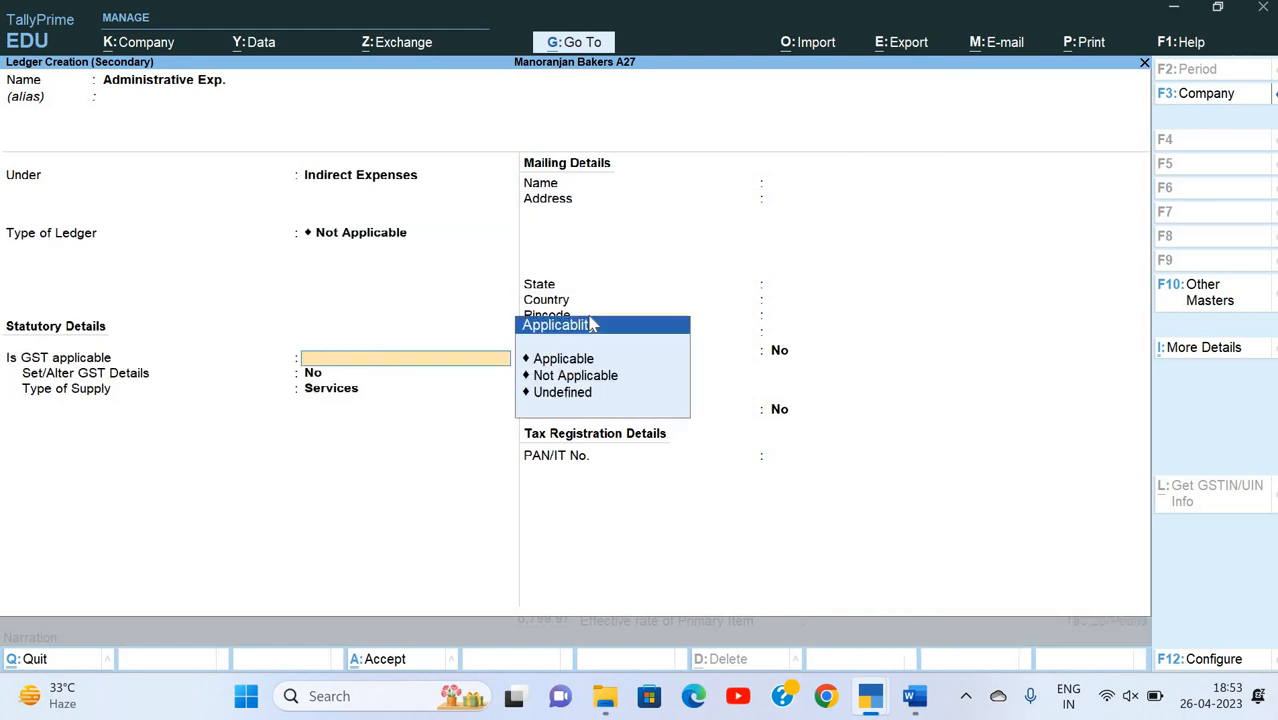
Step: Set GST to Not Applicable for the Administrative Exp. ledger and save it
key("Up")
key("Down")
key("Down")
key("Down")
key("Up")
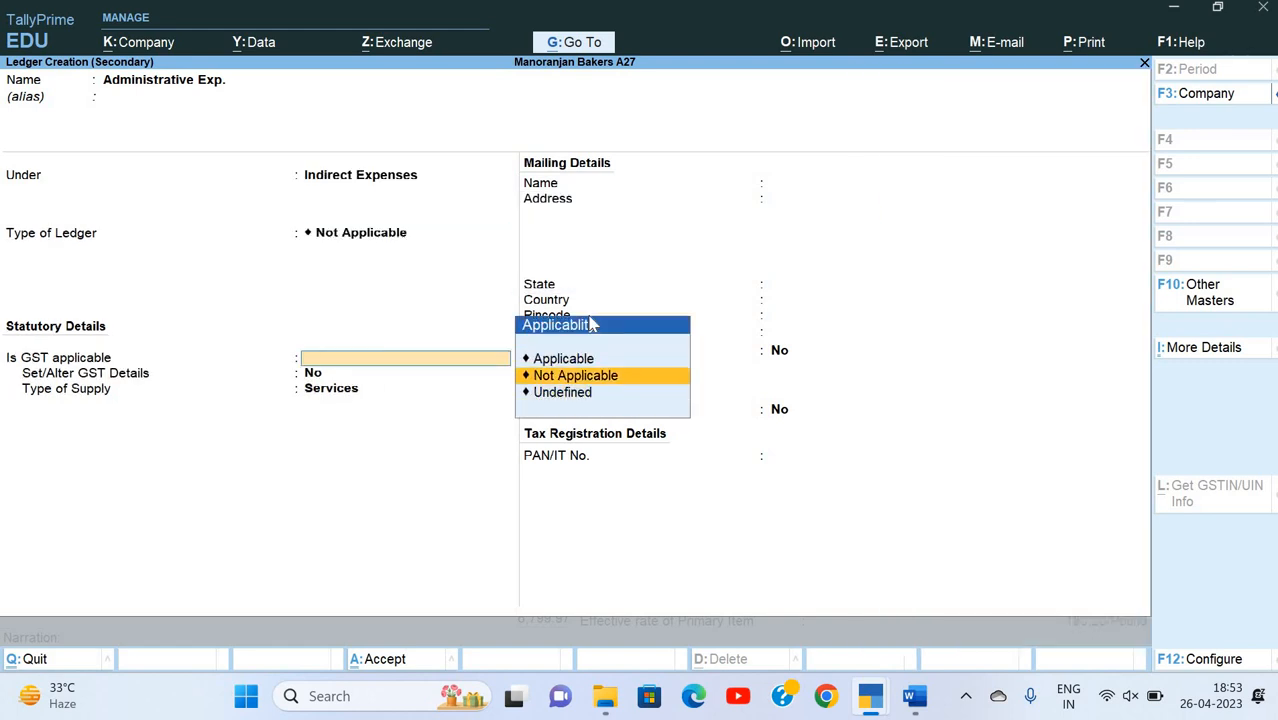
key("Up")
key("Down")
key("Return")
key("Return")
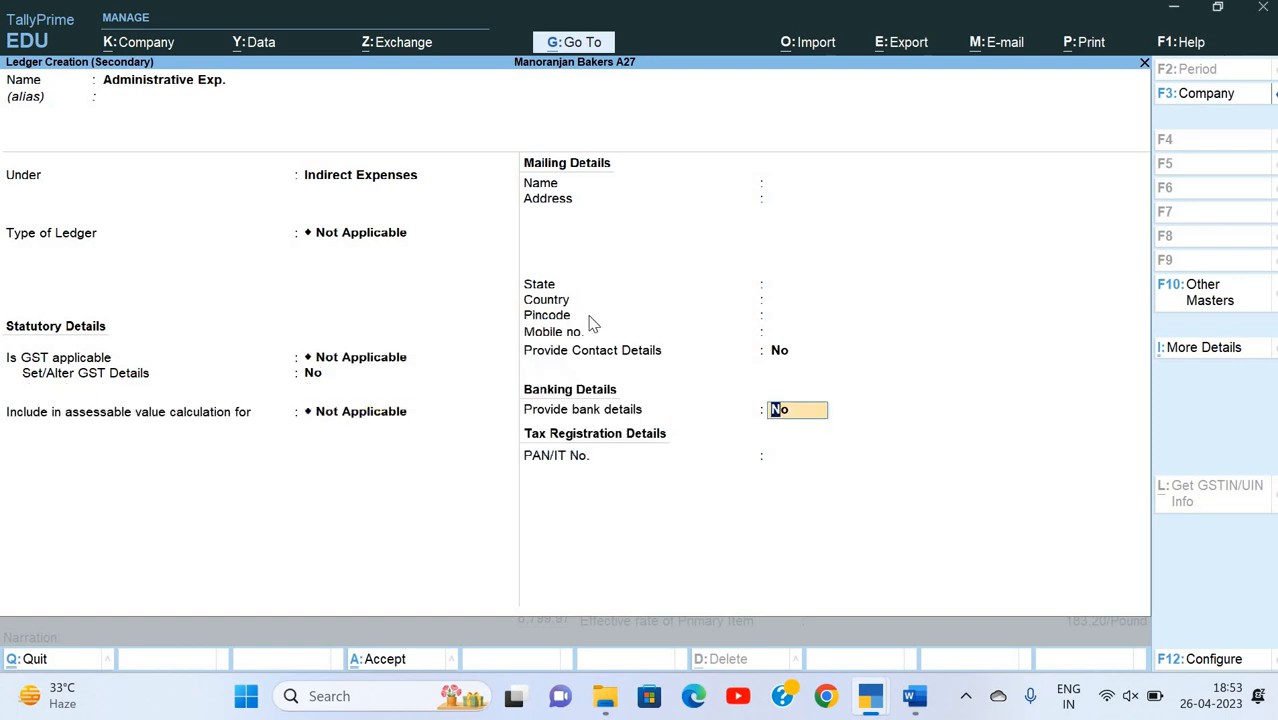
key("Return")
Step: Look up the administrative rate in the Word document, set the Administrative Exp. percentage to 2, and accept the calculated amount
key("alt+Tab")
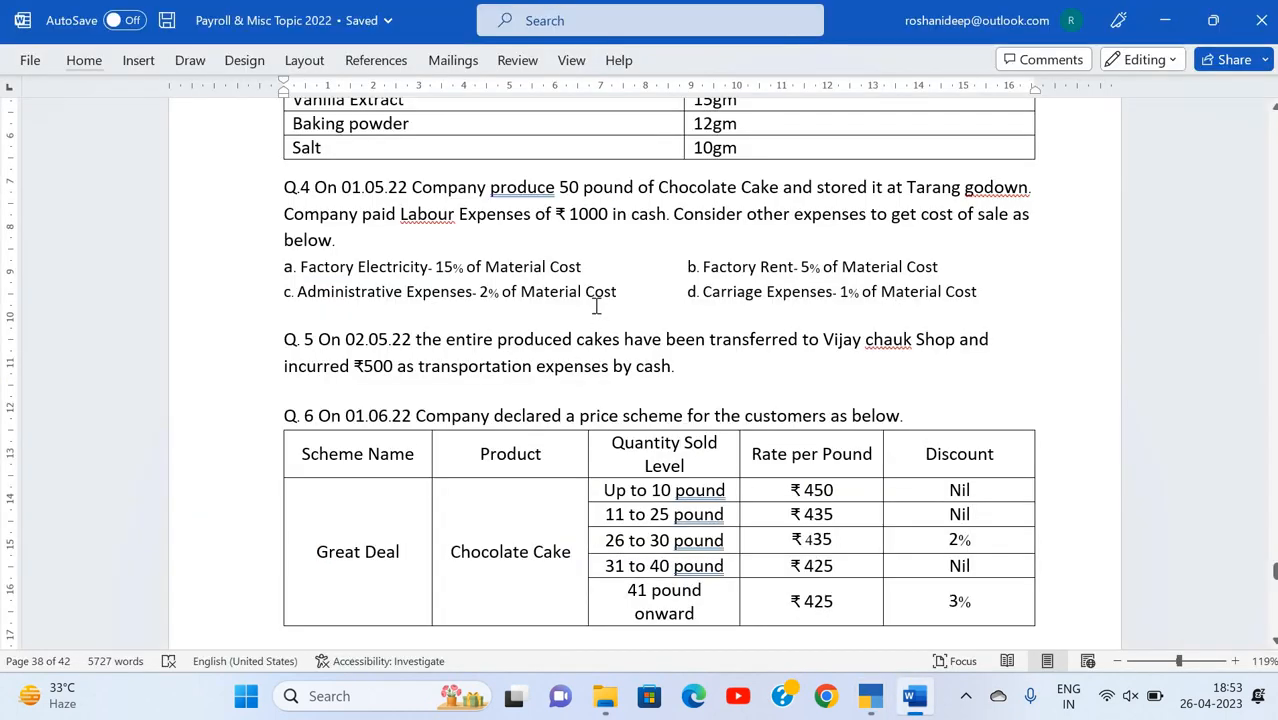
key("alt+Tab")
type("2")
key("Return")
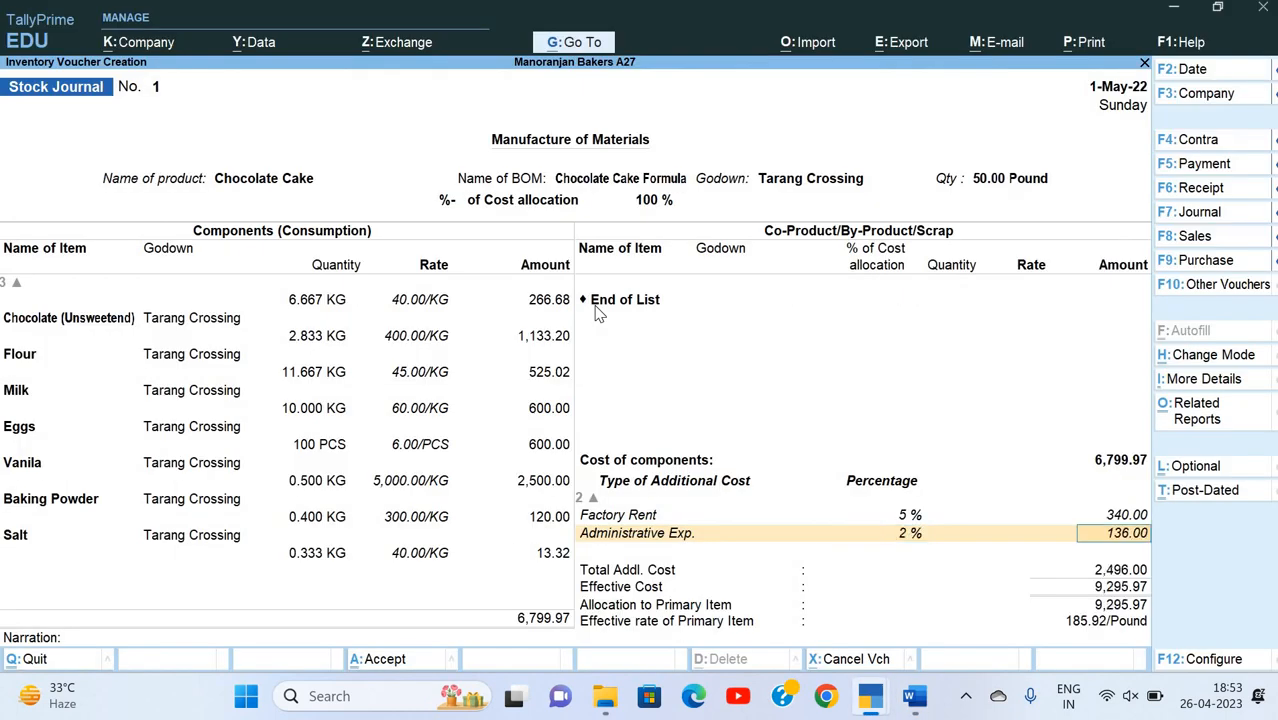
key("Return")
Step: Check the carriage expense in the Word document and start a new additional-cost ledger named Carriage
key("alt+Tab")
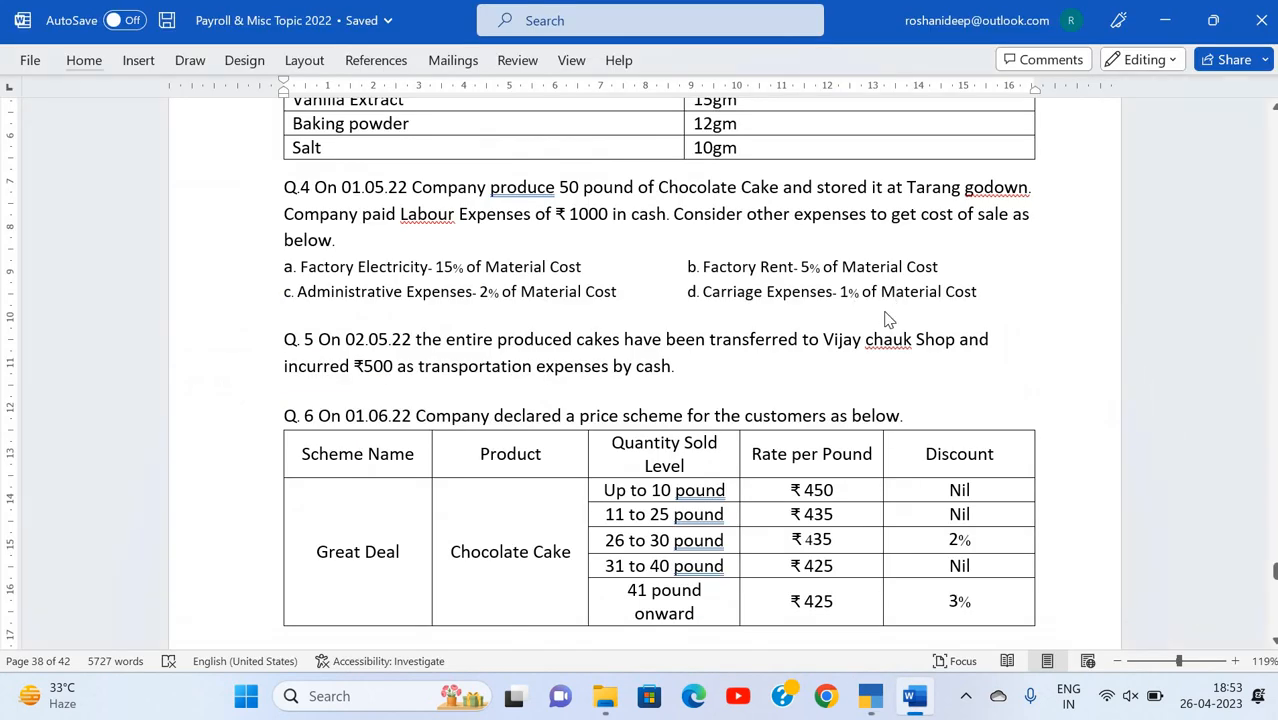
key("alt+Tab")
key("alt+c")
type("Carri")
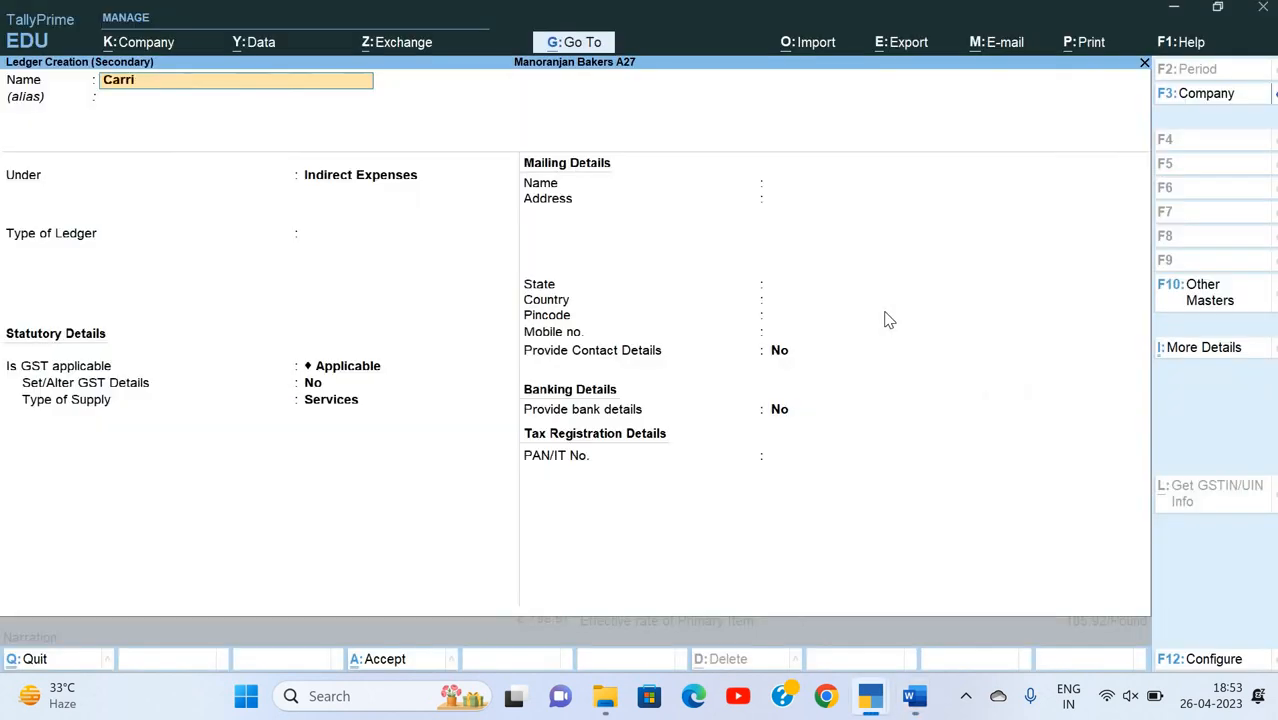
type("age Outward")
key("BackSpace")
key("BackSpace")
key("BackSpace")
key("BackSpace")
key("BackSpace")
key("BackSpace")
key("BackSpace")
key("BackSpace")
key("Return")
Step: Place the Carriage ledger under Direct Expenses, set GST to Not Applicable, and save it
type("Dir")
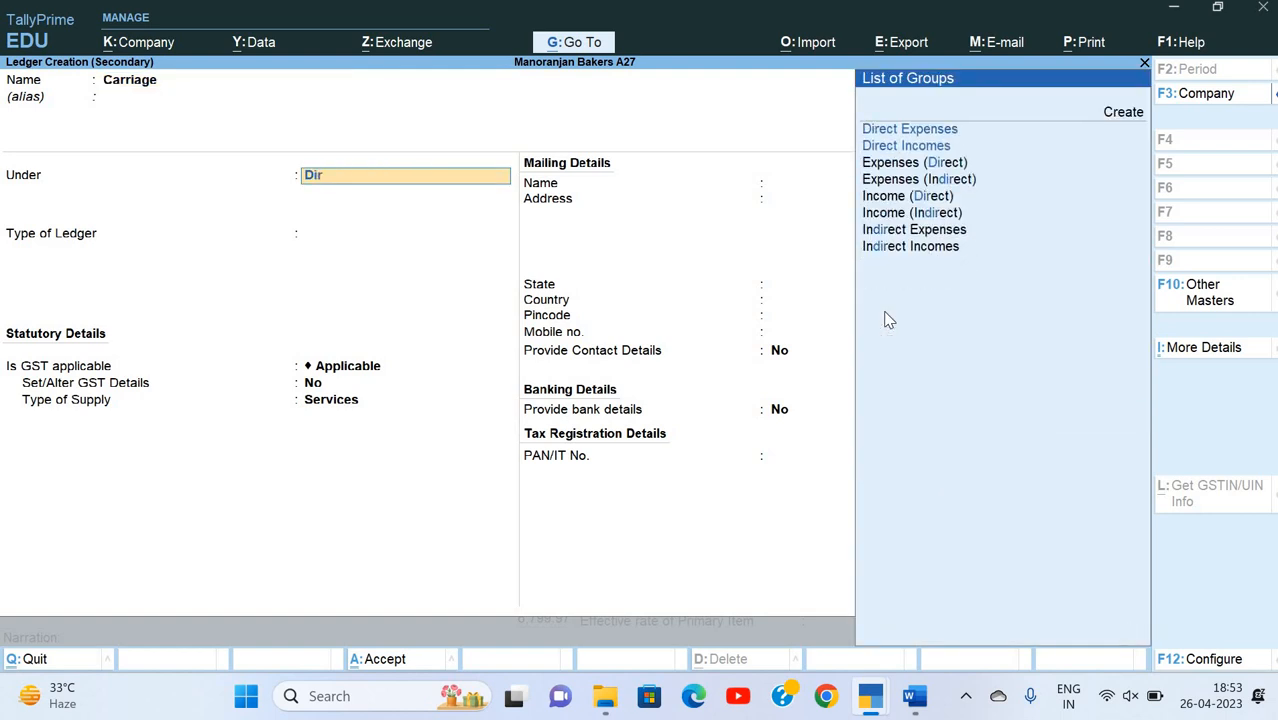
key("Down")
key("Up")
key("Return")
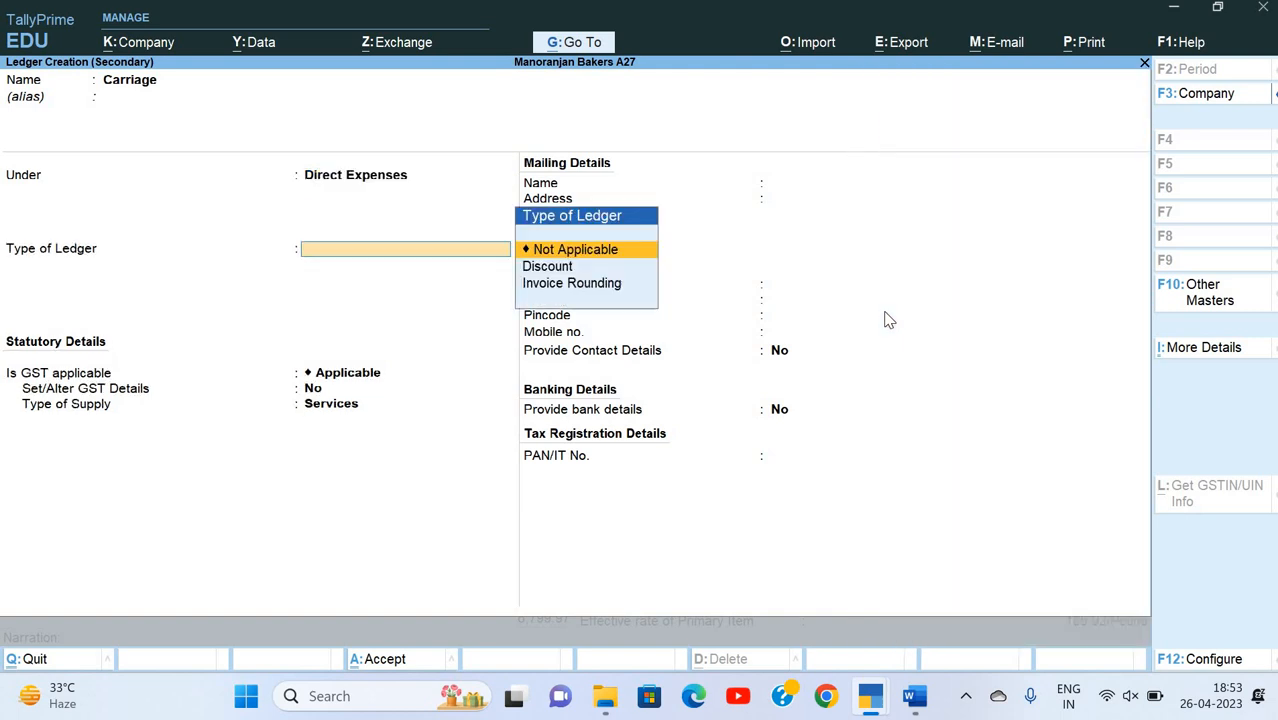
key("Return")
key("Return")
key("BackSpace")
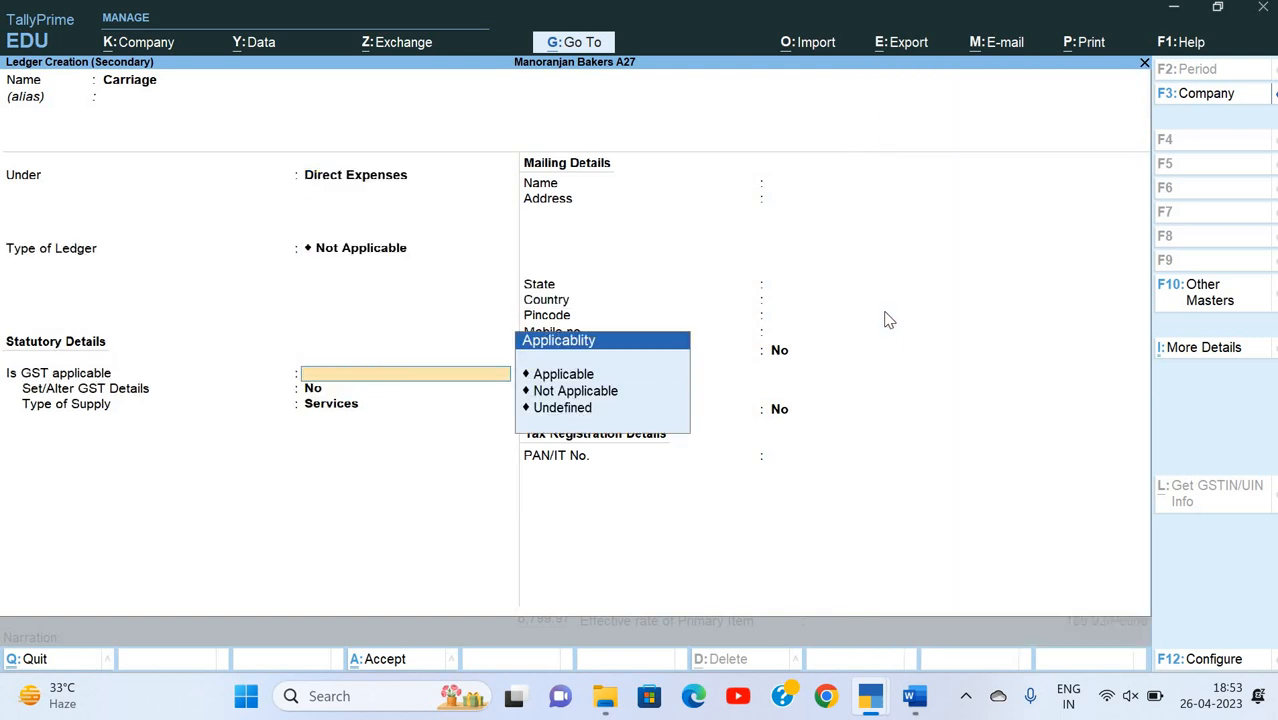
key("Down")
key("Return")
key("Return")
key("ctrl+a")
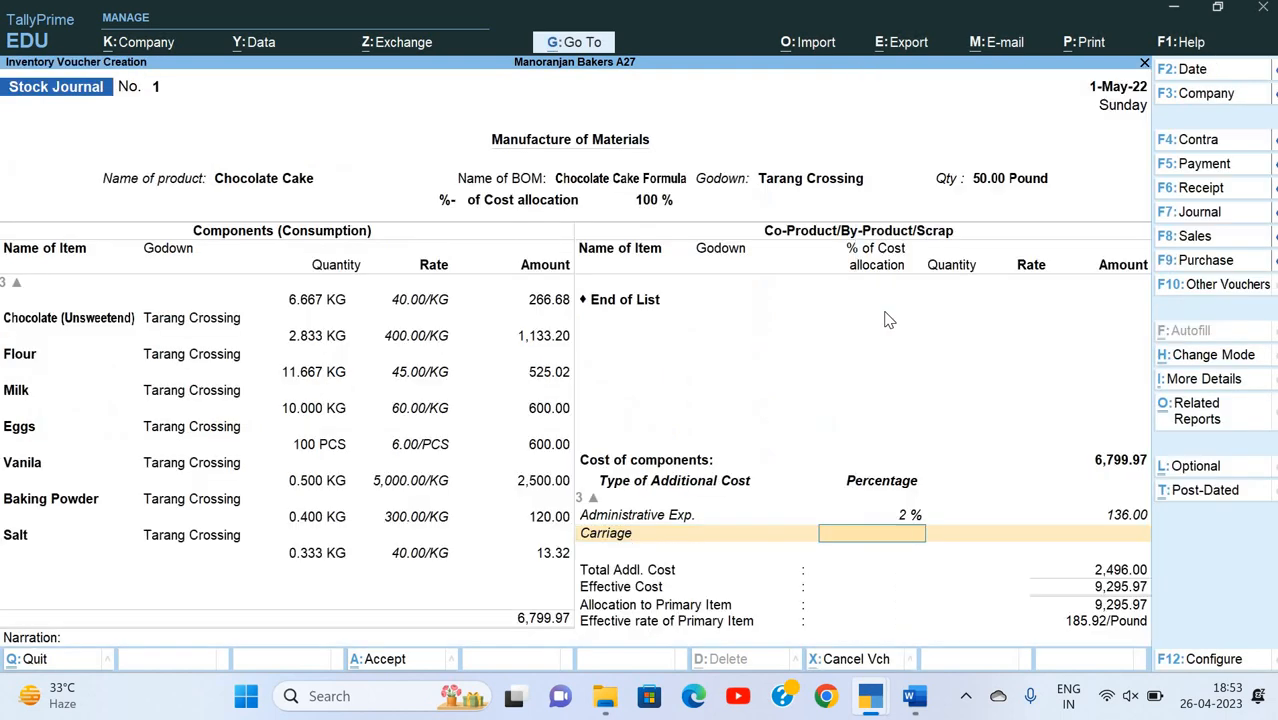
Step: Look up the carriage rate in the Word document, set the Carriage percentage to 1, and finish the additional-cost list
key("alt+Tab")
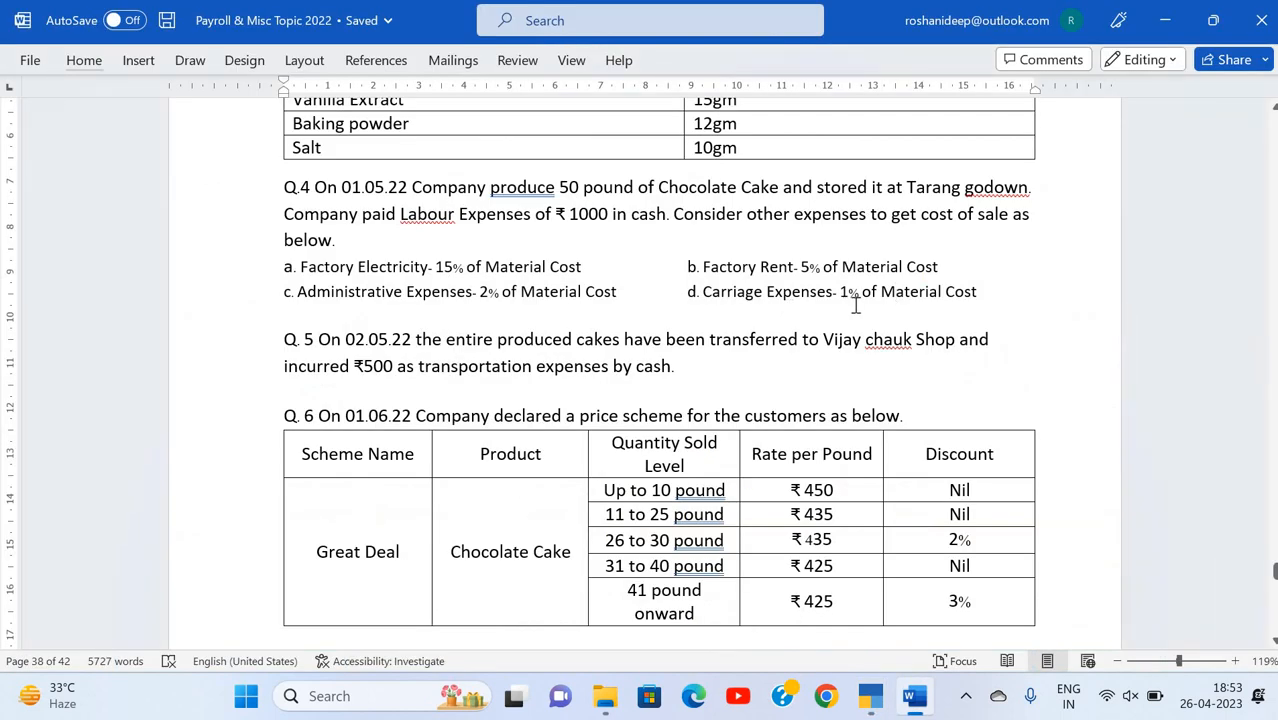
key("alt+Tab")
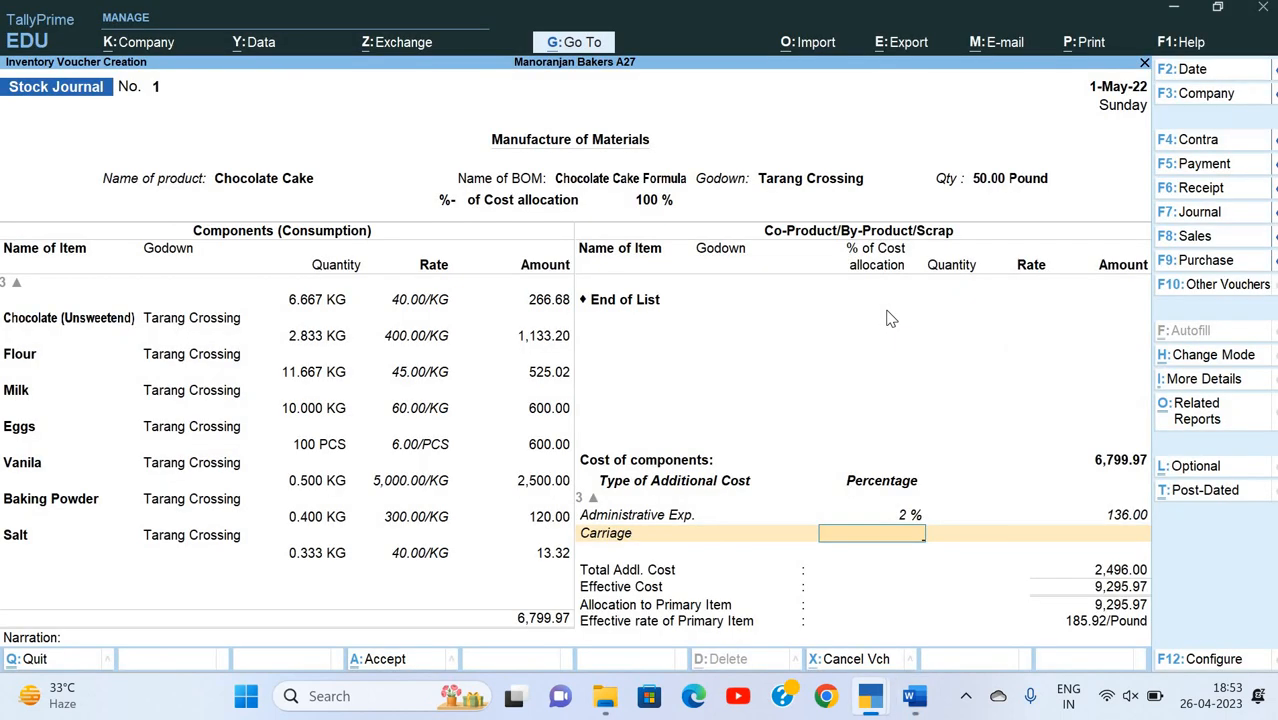
type("1")
key("Return")
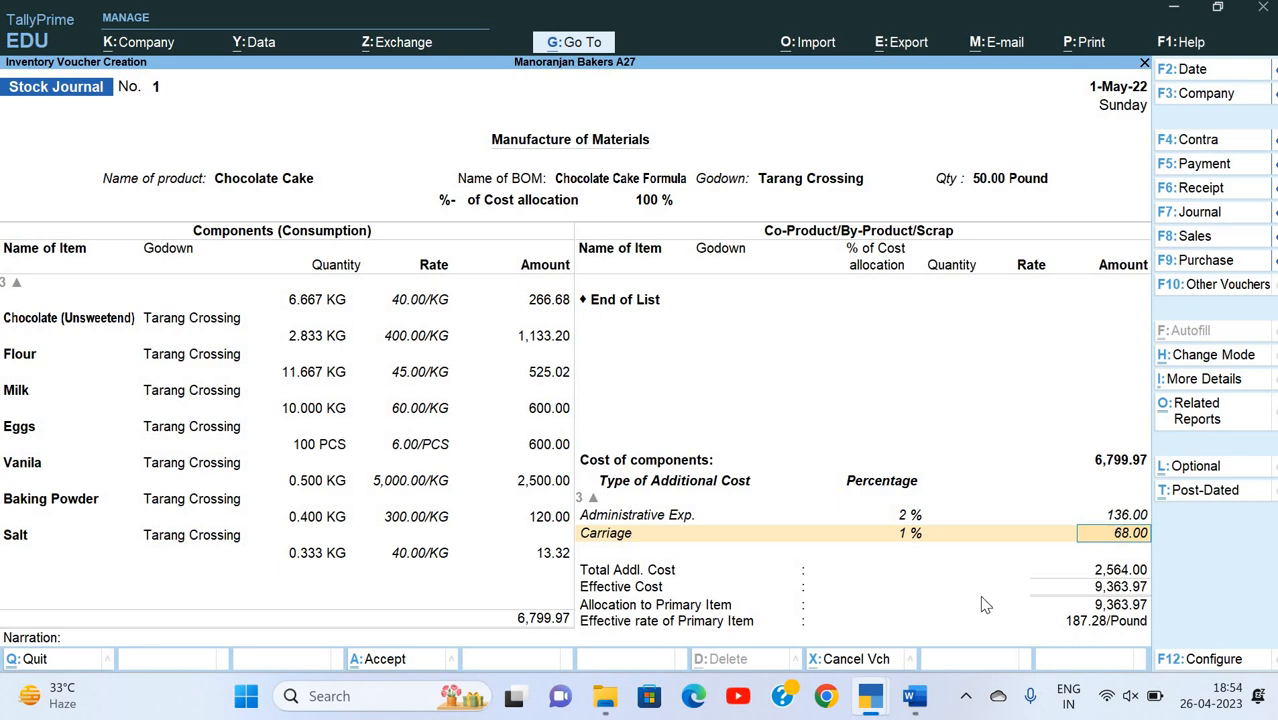
key("alt+Tab")
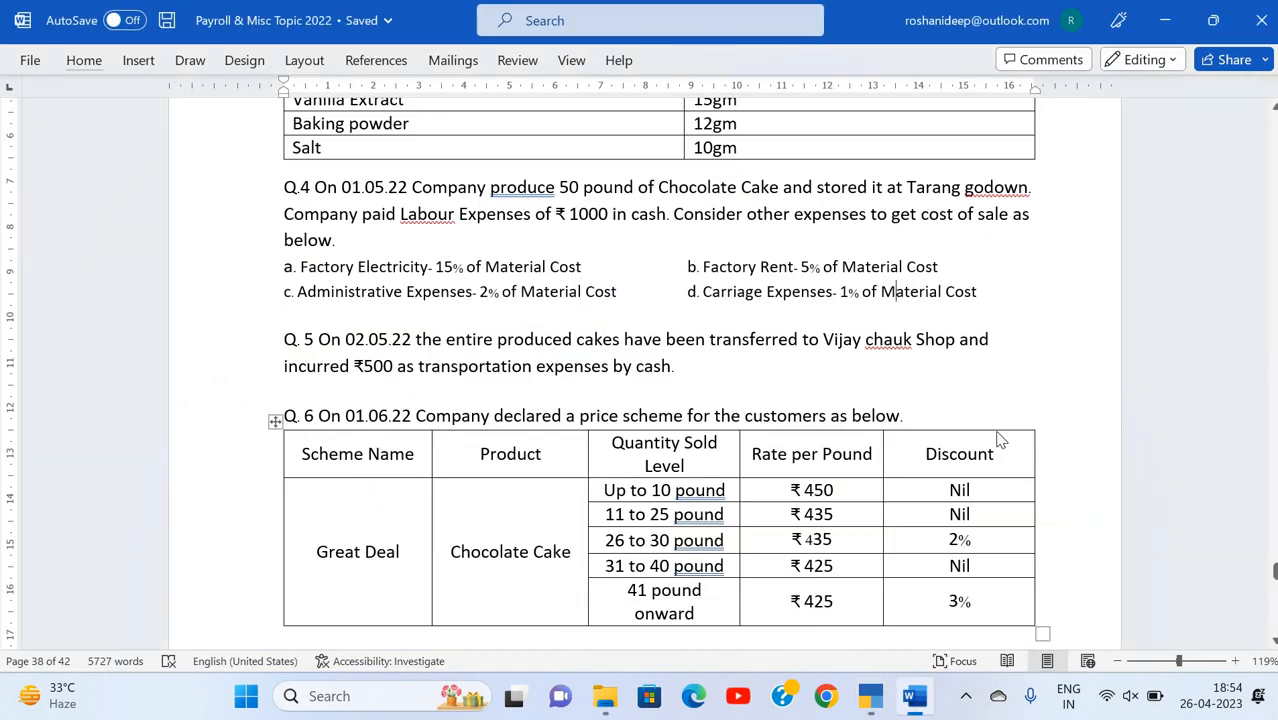
key("alt+Tab")
key("Return")
Step: Enter the narration "Being 50 pound cake produced" and save the manufacturing journal
key("Return")
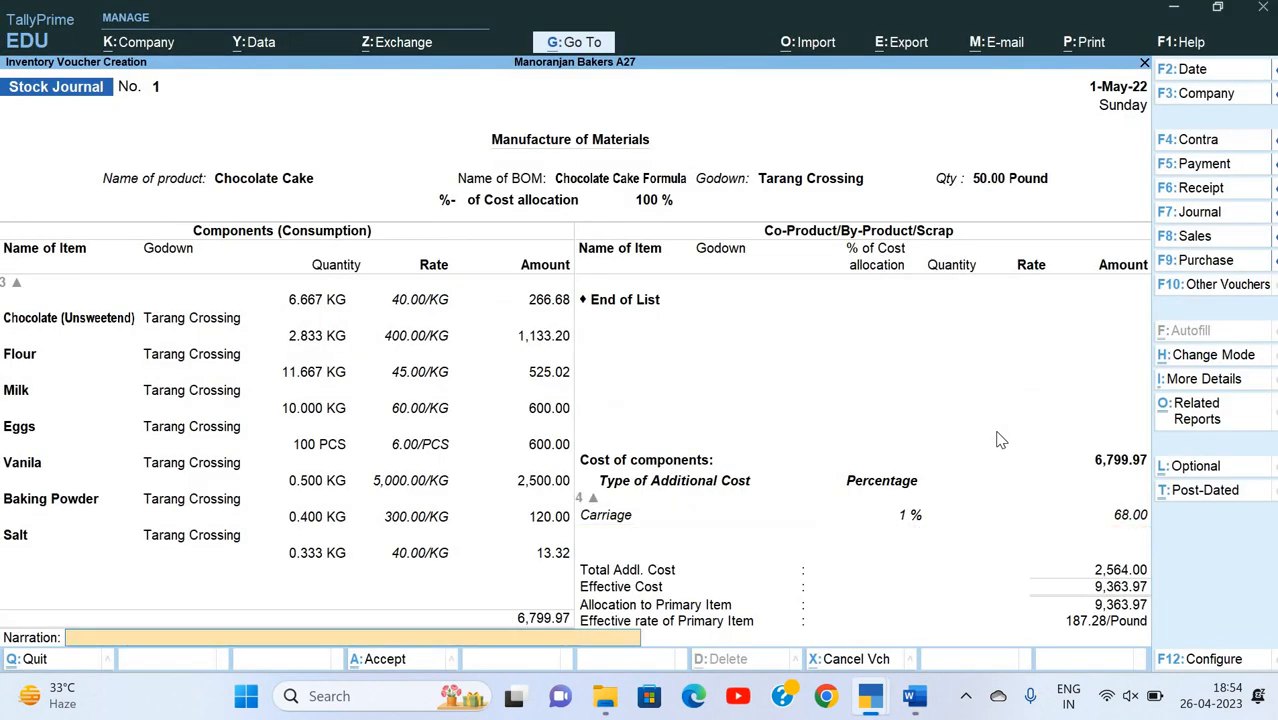
key("Return")
key("Escape")
type("Beoing")
key("BackSpace")
key("BackSpace")
key("BackSpace")
key("BackSpace")
type("ing 50 pound cake")
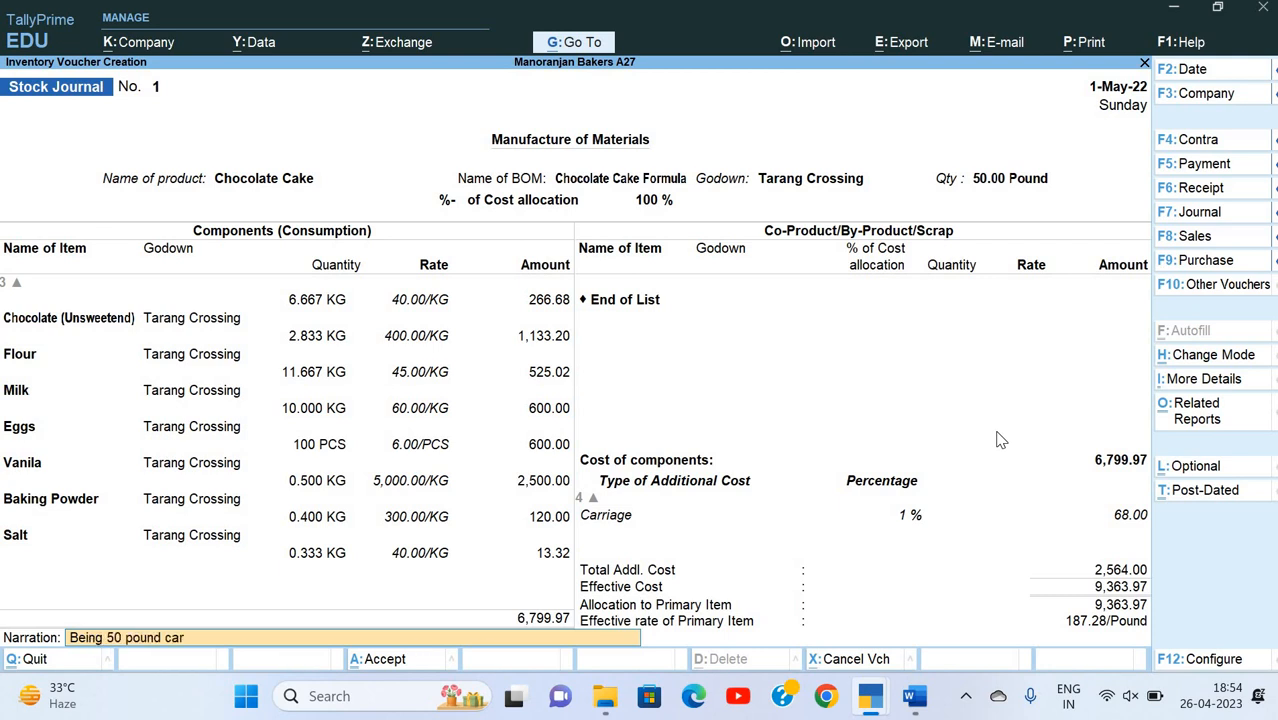
type(" produced")
key("Return")
key("y")
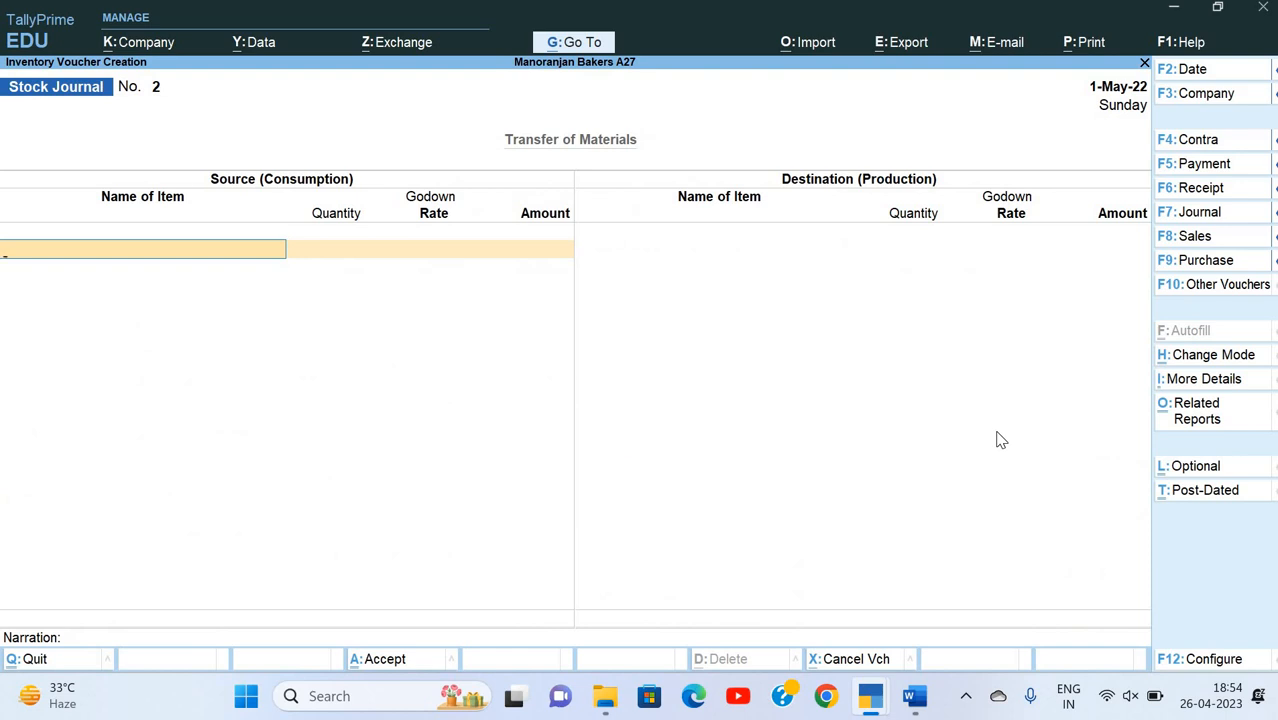
Step: Leave the new stock journal without an entry and open the Stock Summary
key("Escape")
key("y")
key("Down")
key("Down")
key("Down")
key("Down")
key("Down")
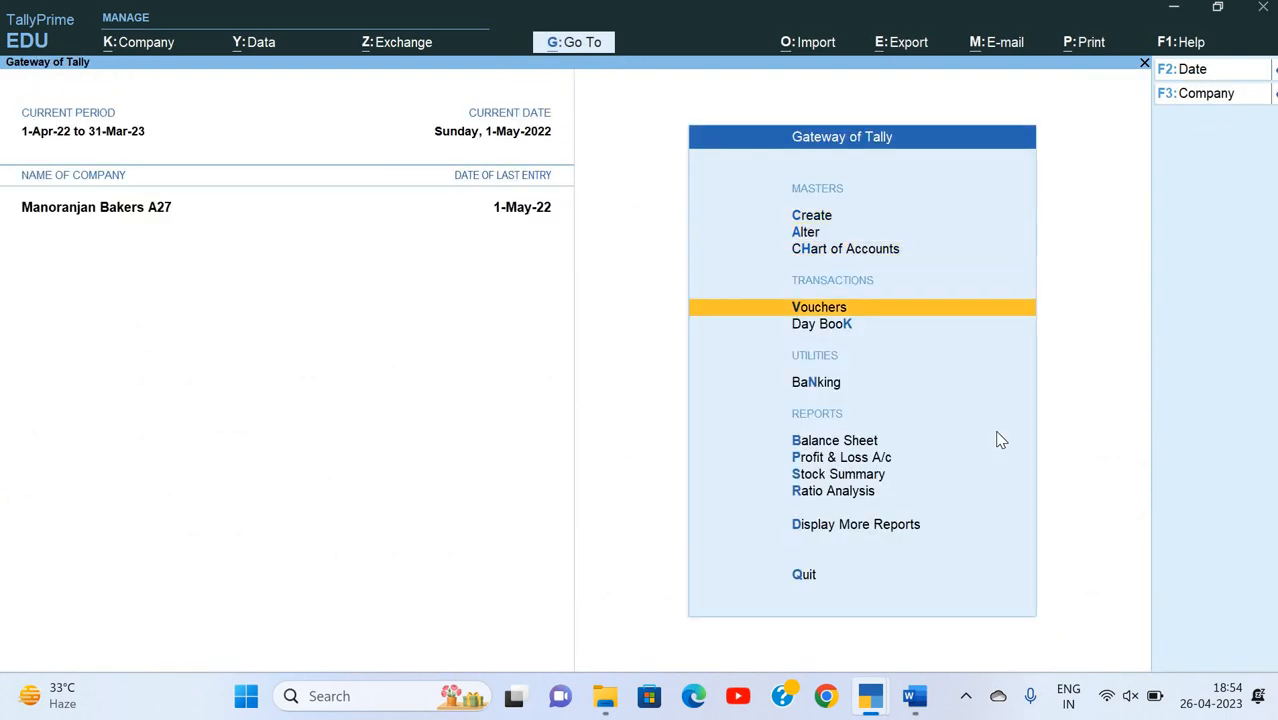
key("Down")
key("Down")
key("Down")
key("Return")
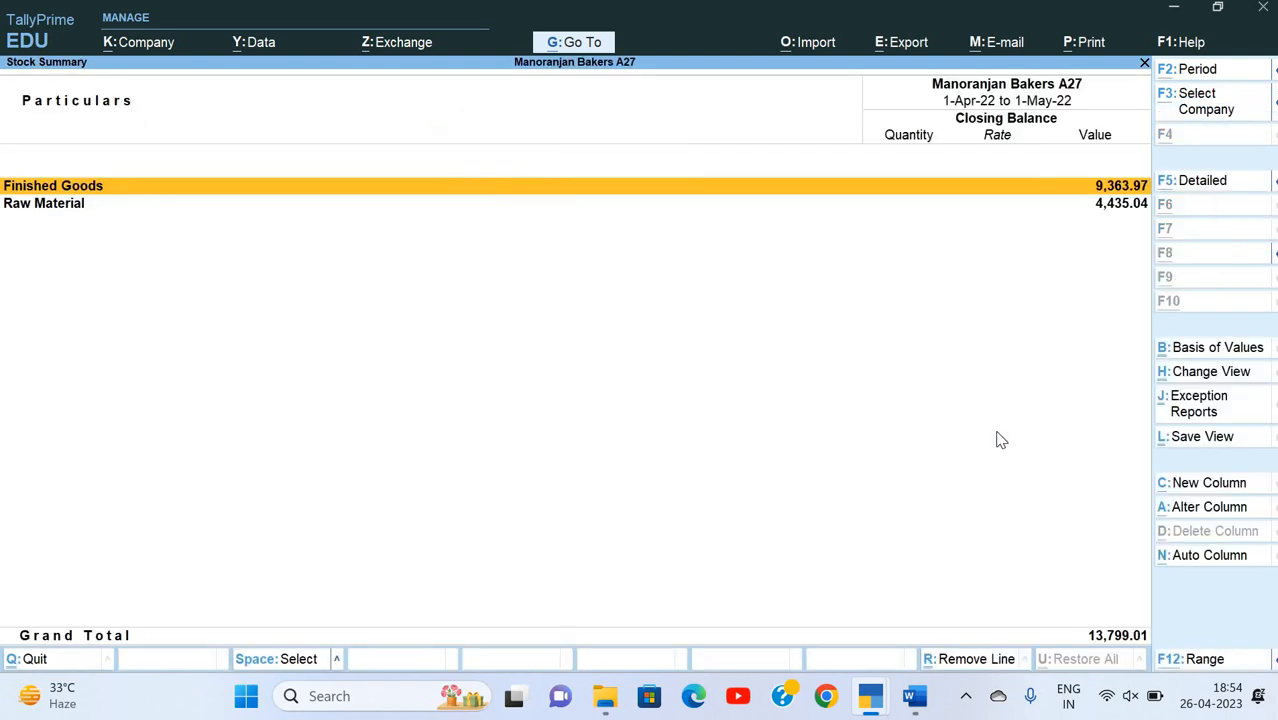
Step: Examine the item-level closing balances of finished goods and raw materials in the Stock Summary, and close the report
key("Down")
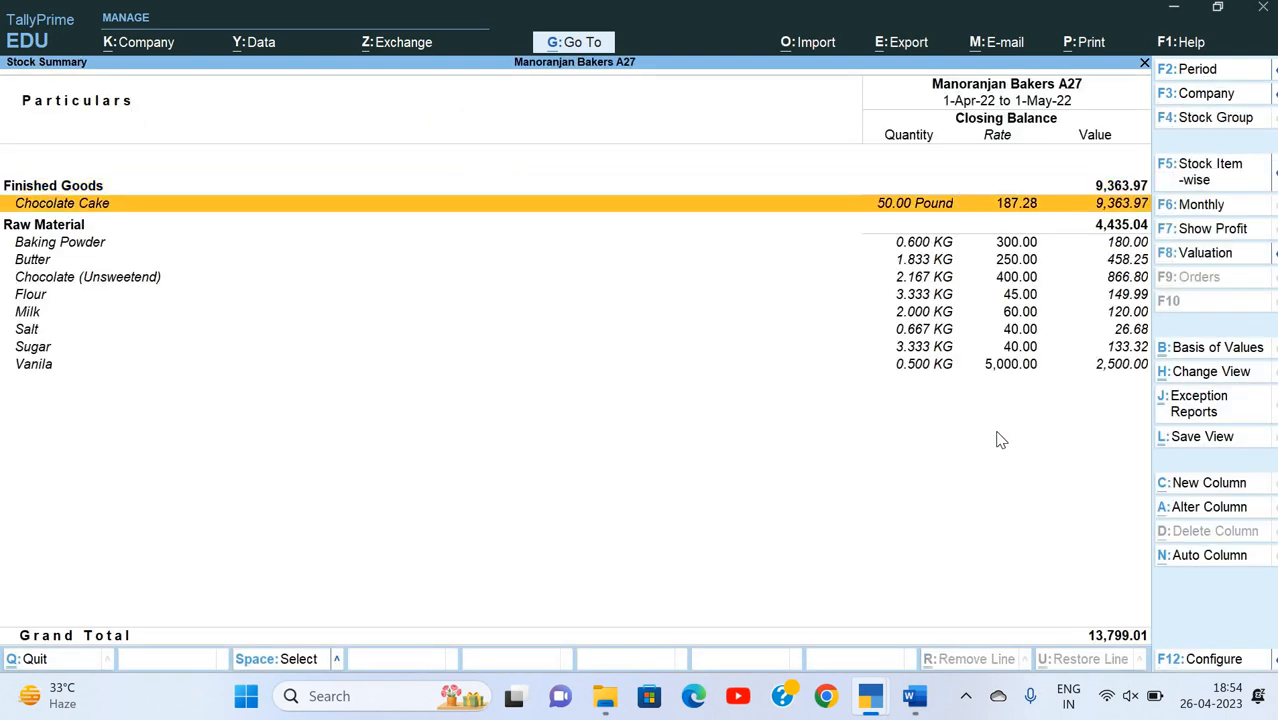
key("Down")
key("Down")
key("Down")
key("Down")
key("Down")
key("Down")
key("Down")
key("Down")
key("Down")
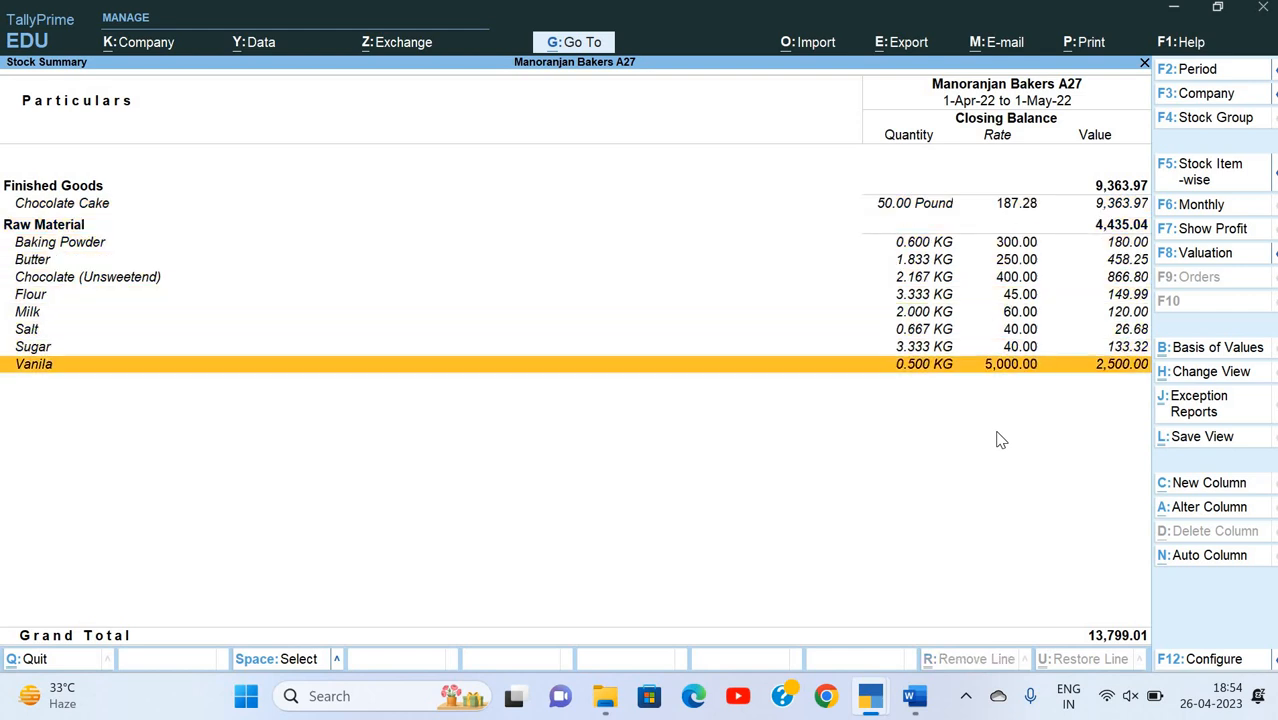
key("Up")
key("Up")
key("Up")
key("Up")
key("Up")
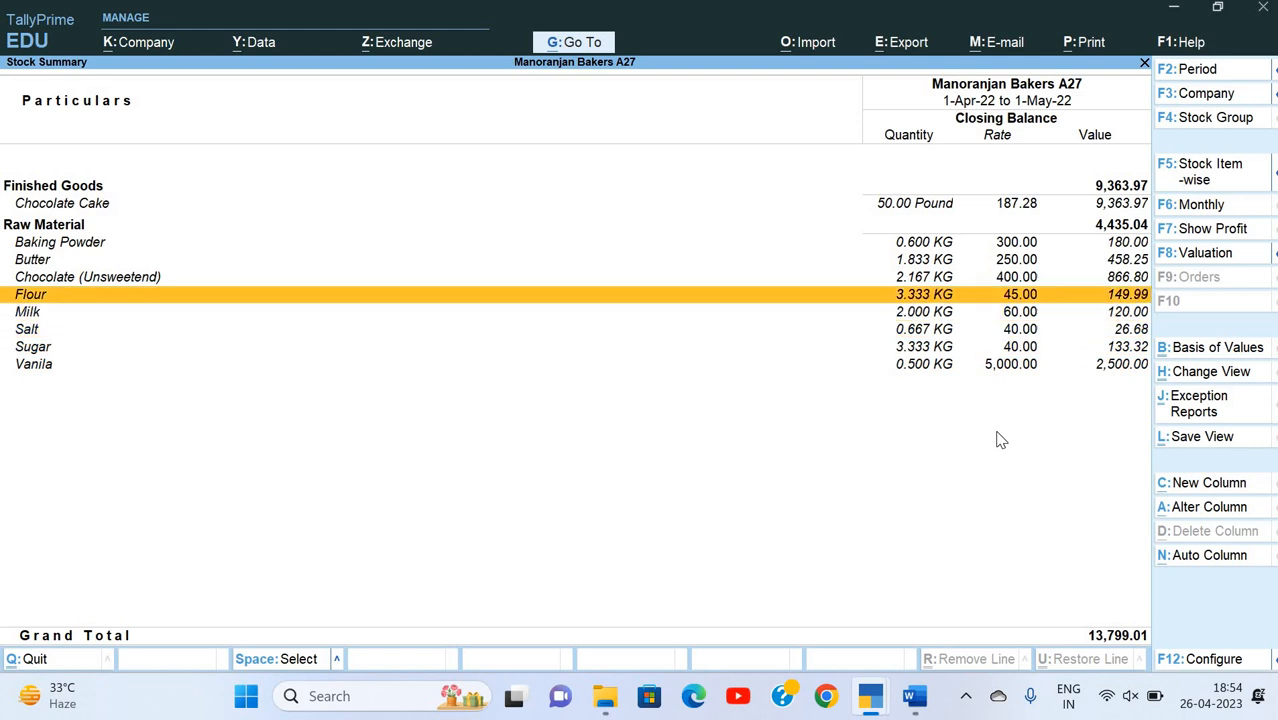
key("Escape")
key("Escape")
key("Escape")
key("Down")
key("Down")
key("Down")
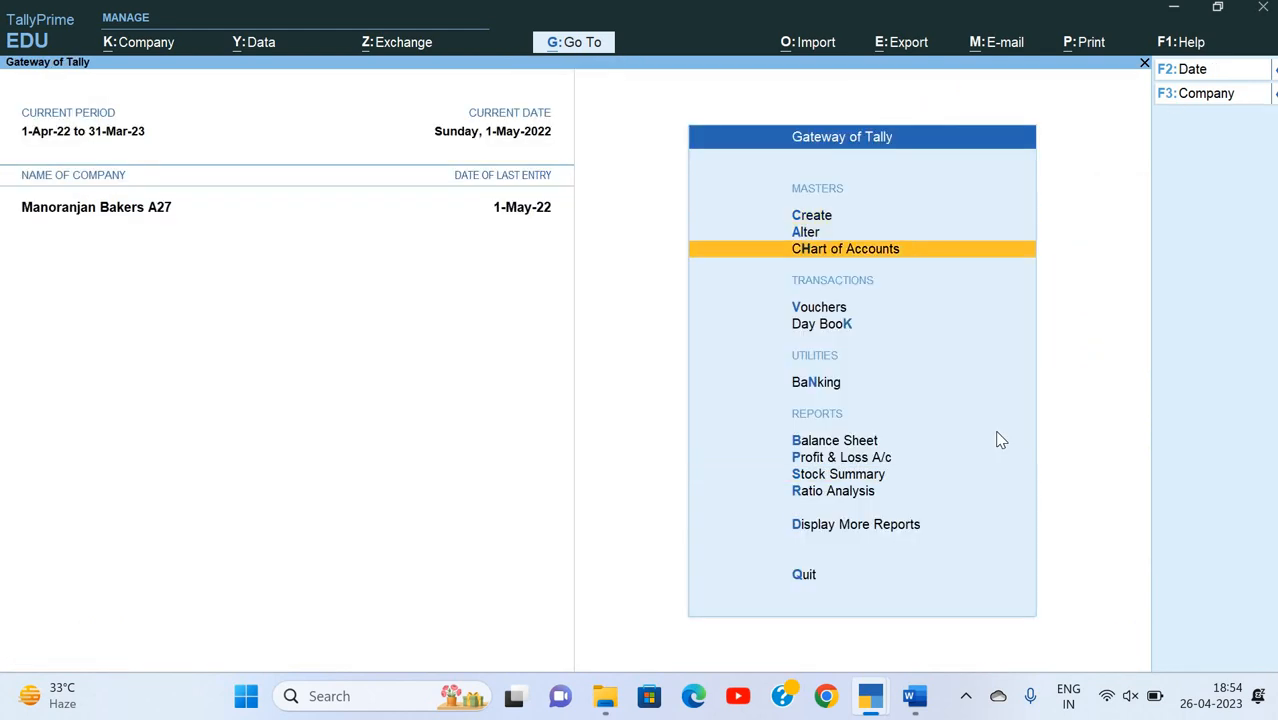
Step: Switch to the Word document and read the questions on cake production, stock transfer and the price scheme
key("alt+Tab")
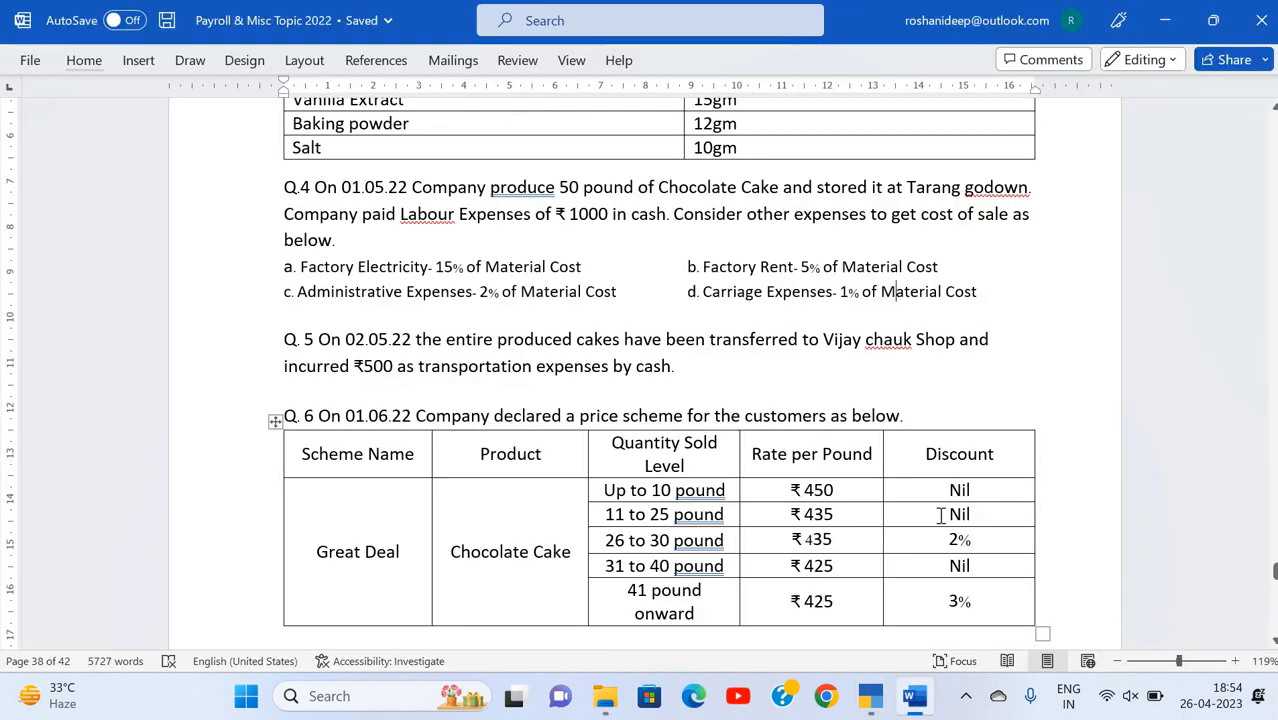
scroll(897, 400, "down", 1)
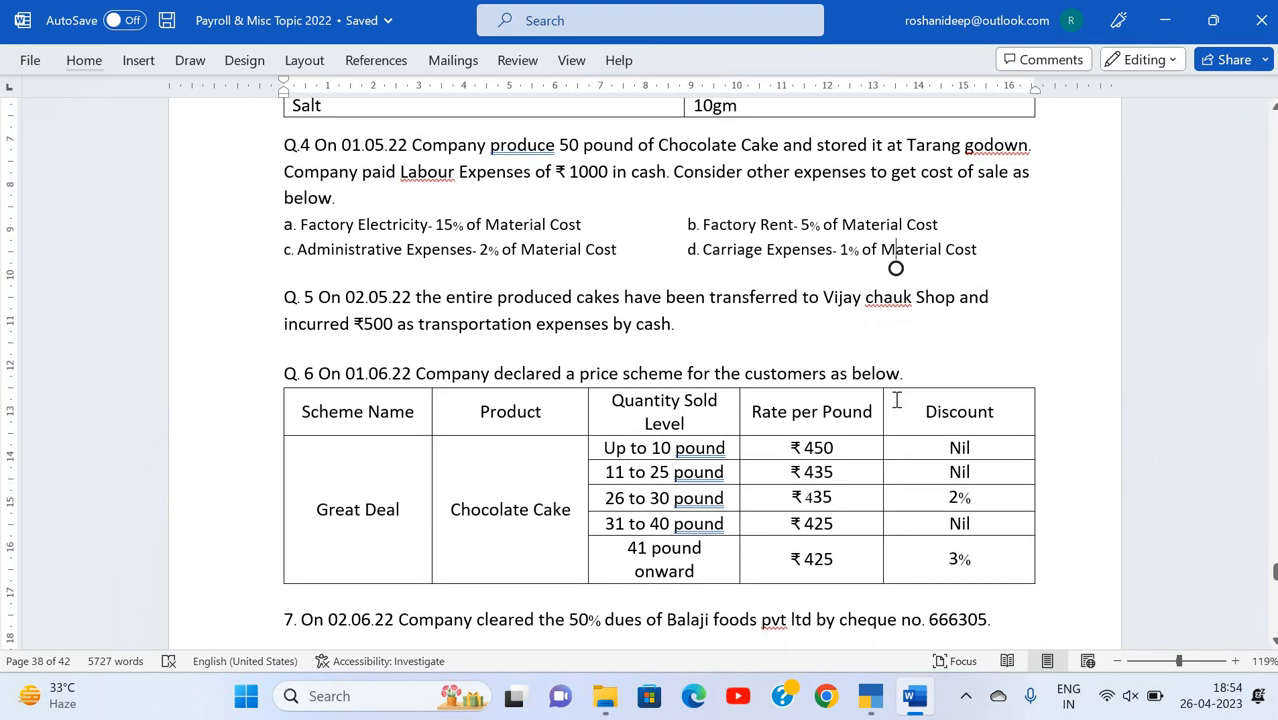
scroll(511, 332, "down", 1)
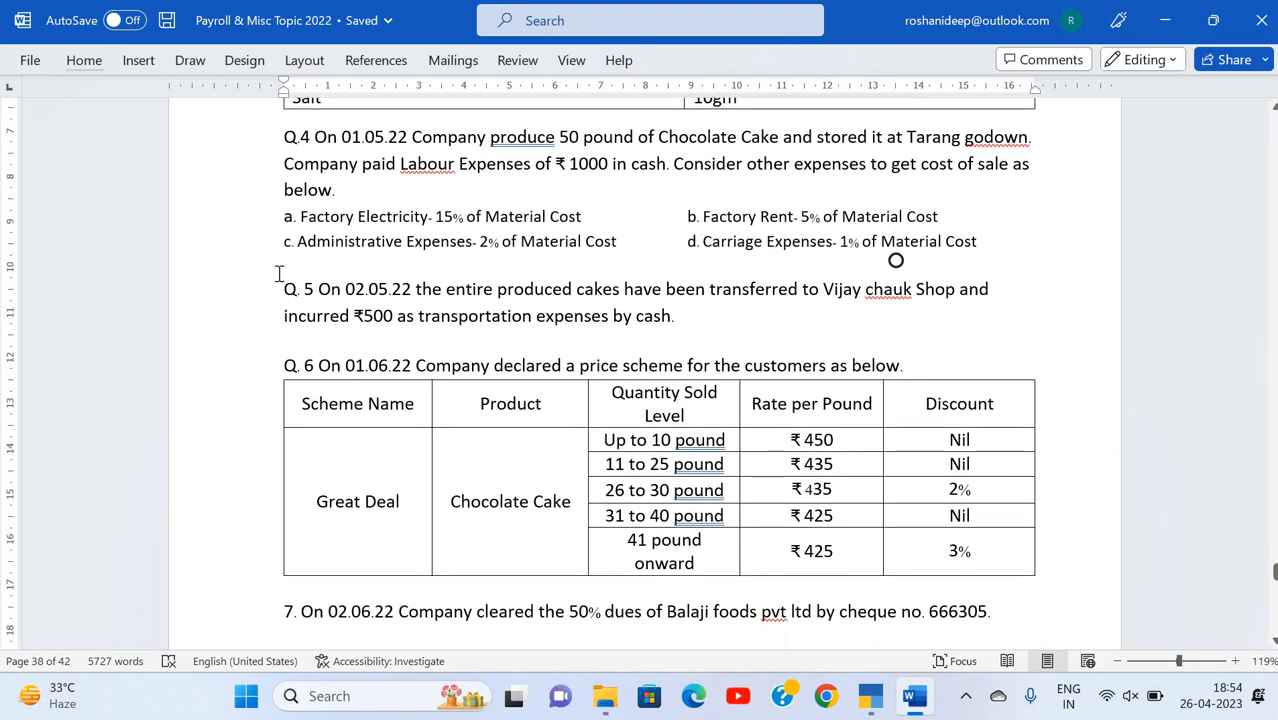
scroll(279, 275, "up", 1)
scroll(279, 275, "up", 2)
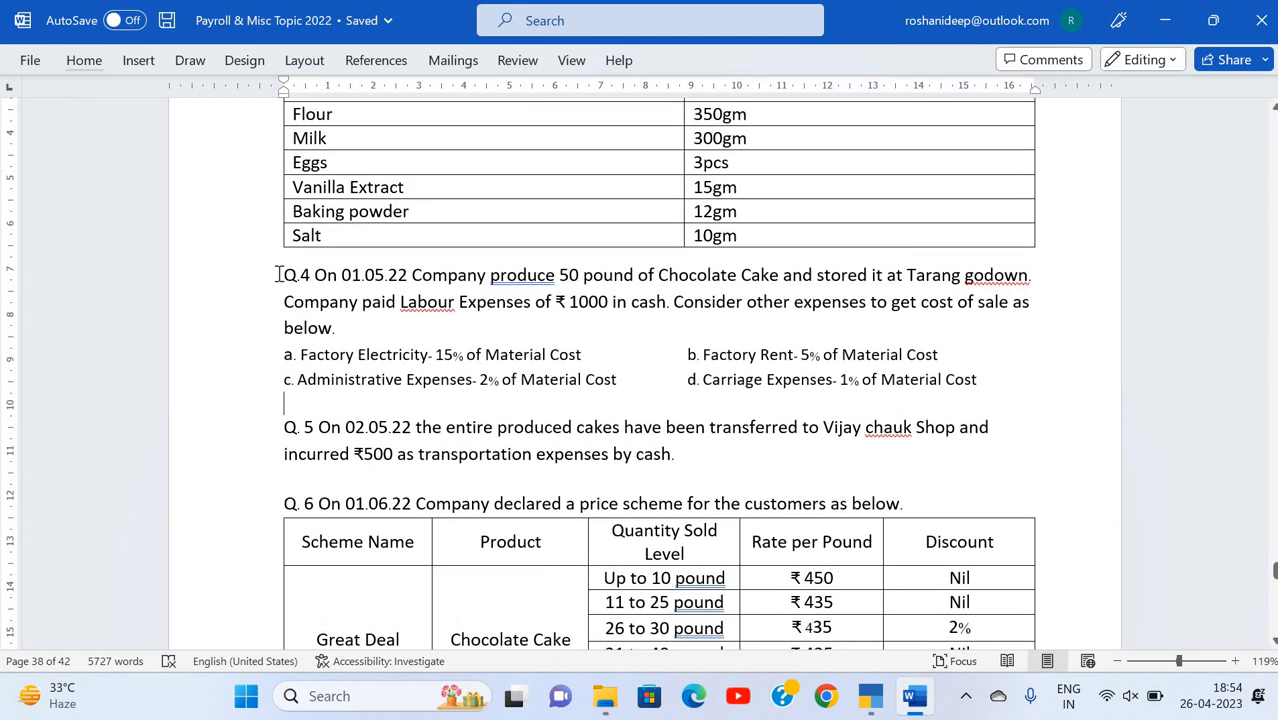
scroll(279, 275, "up", 4)
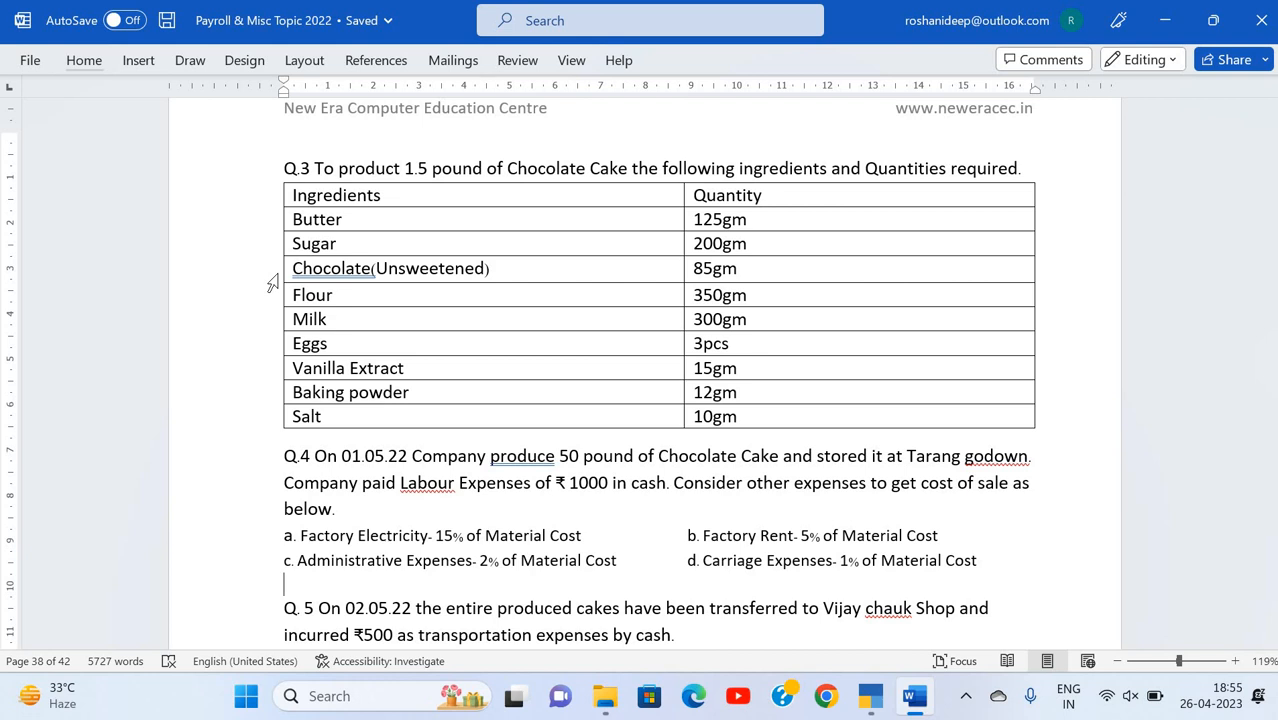
Step: Switch back to TallyPrime, review the company features of Manoranjan Bakers A27, and close them
key("alt+Tab")
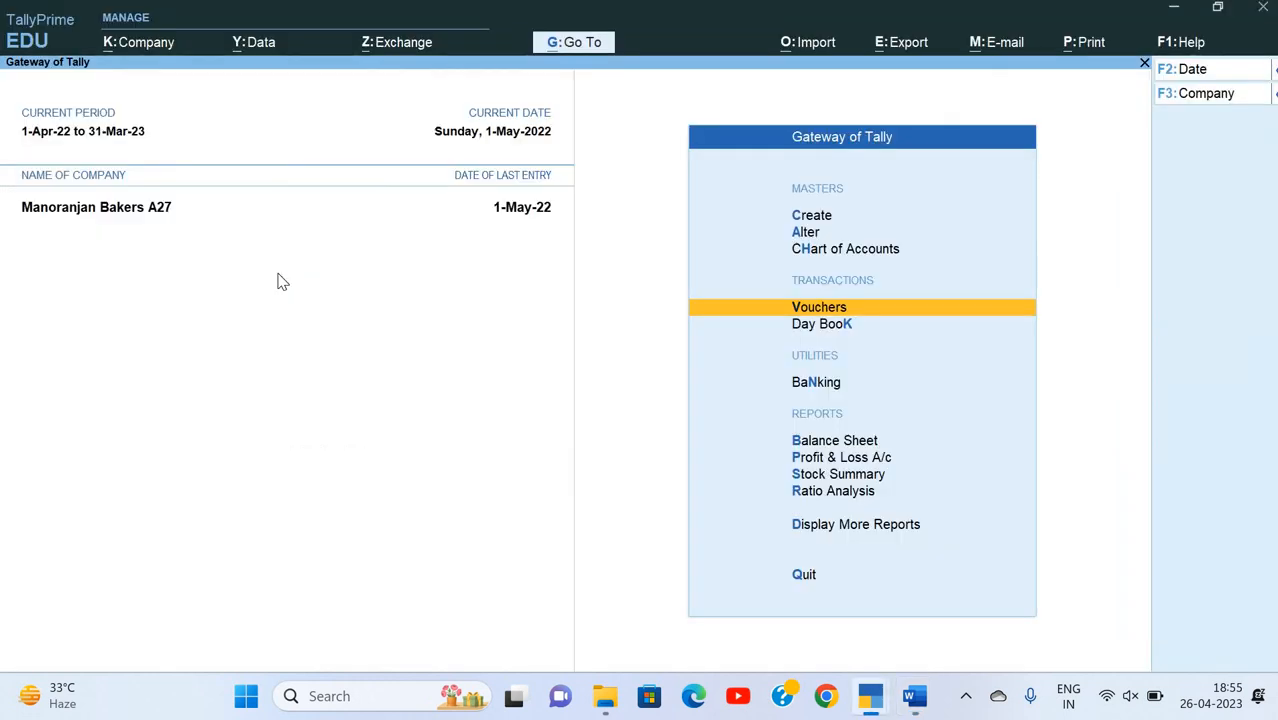
key("F11")
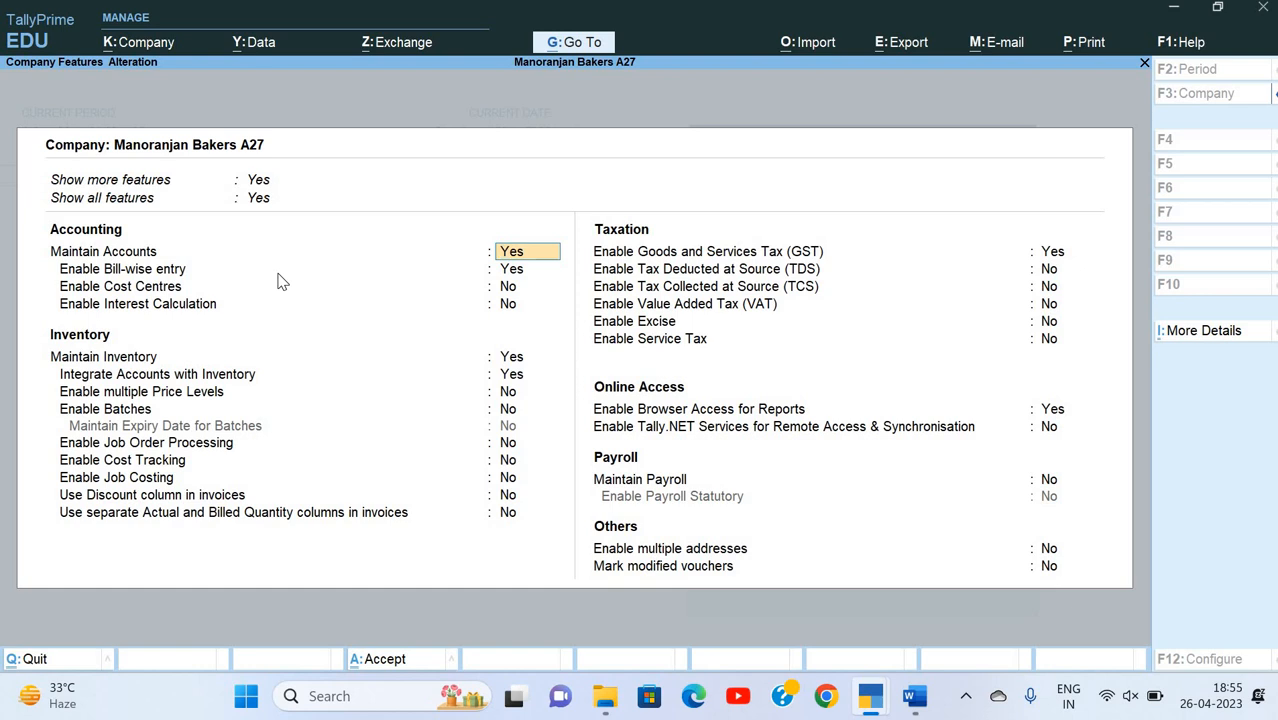
key("Return")
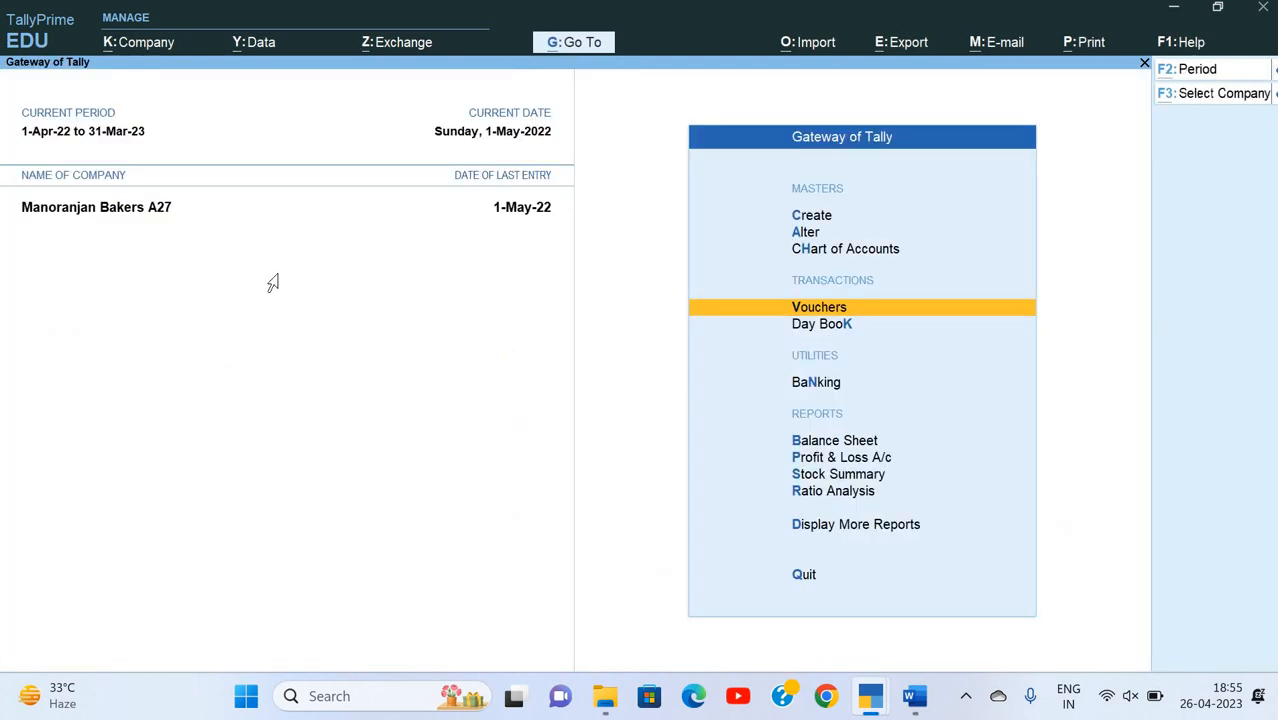
Step: Find question 4 in the Word document and highlight the labour expense amount paid in cash
key("alt+Tab")
scroll(442, 444, "down", 8)
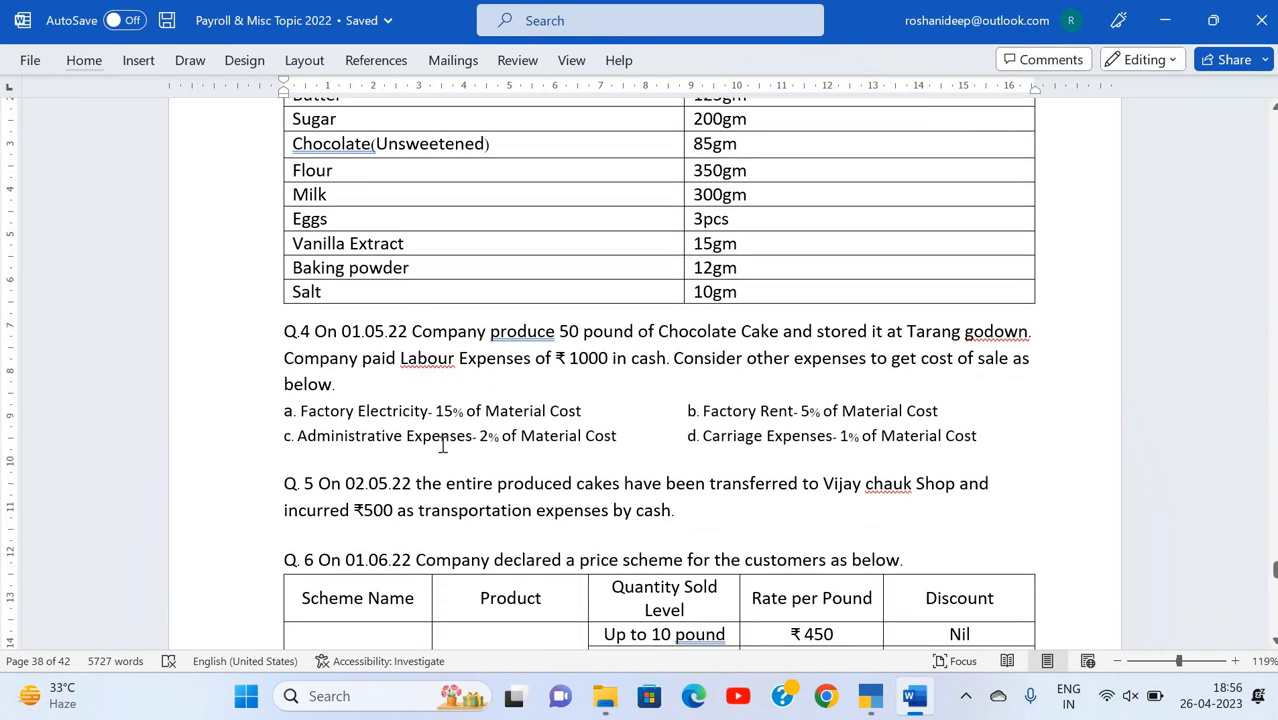
scroll(376, 257, "down", 1)
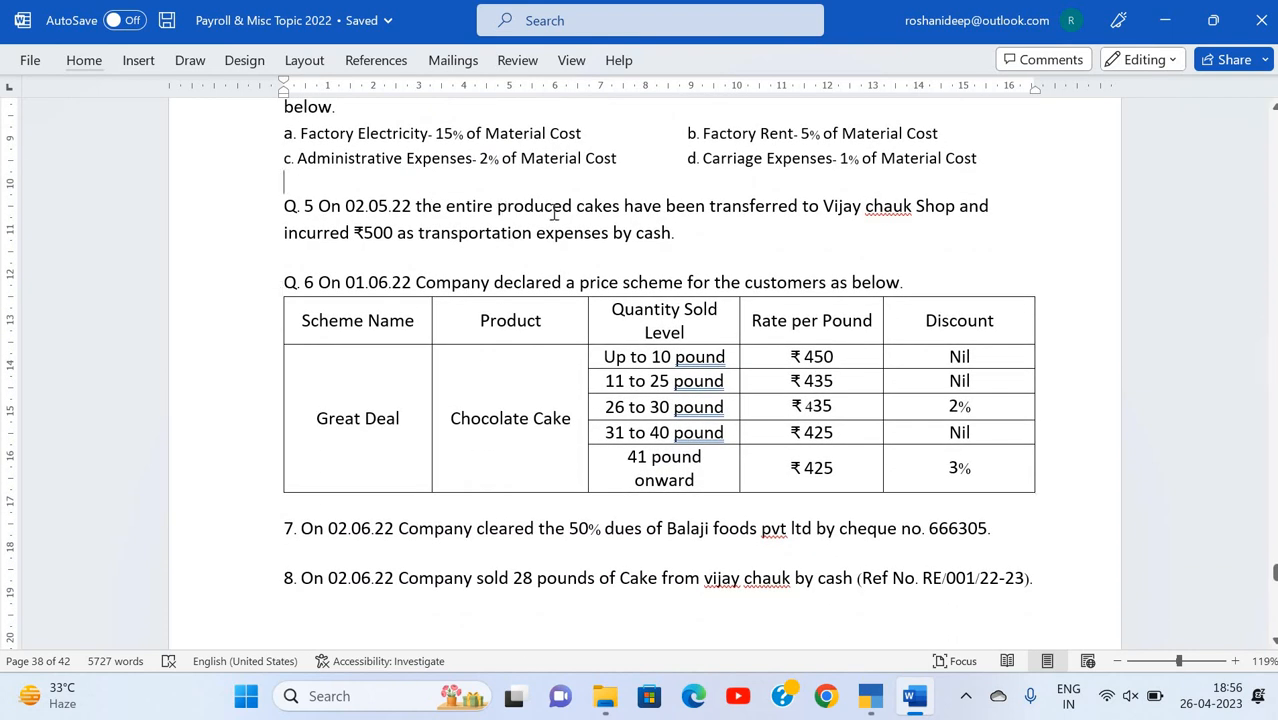
scroll(553, 213, "up", 6)
scroll(572, 313, "down", 1)
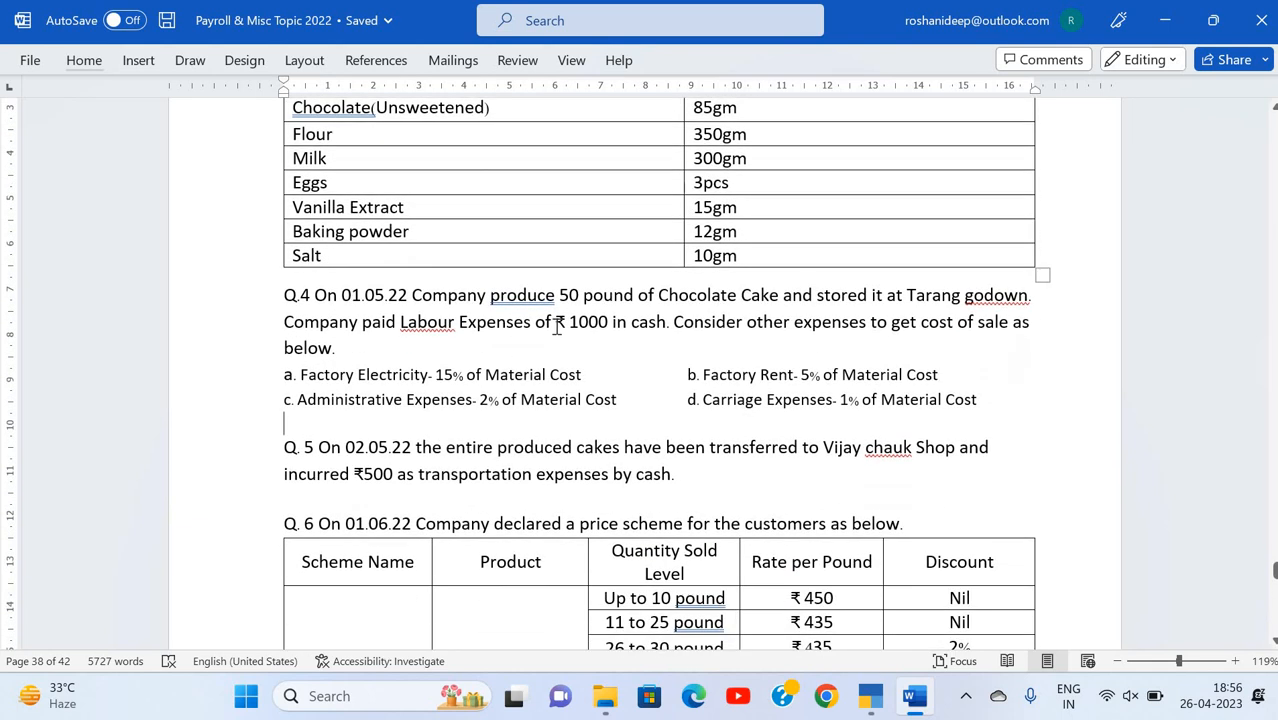
left_click_drag(666, 322, 555, 322)
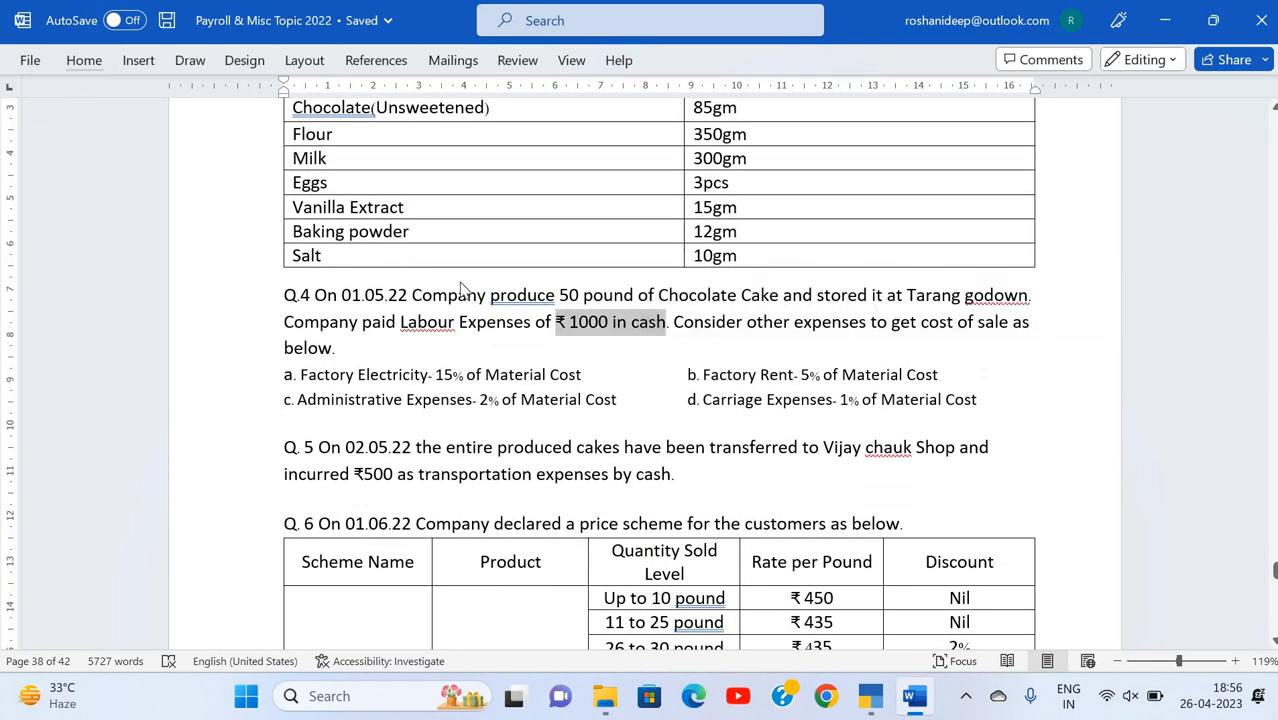
Step: Switch back to TallyPrime and open the Profit & Loss A/c at its direct expense ledgers
key("alt+Tab")
key("Down")
key("Down")
key("Down")
key("Down")
key("Down")
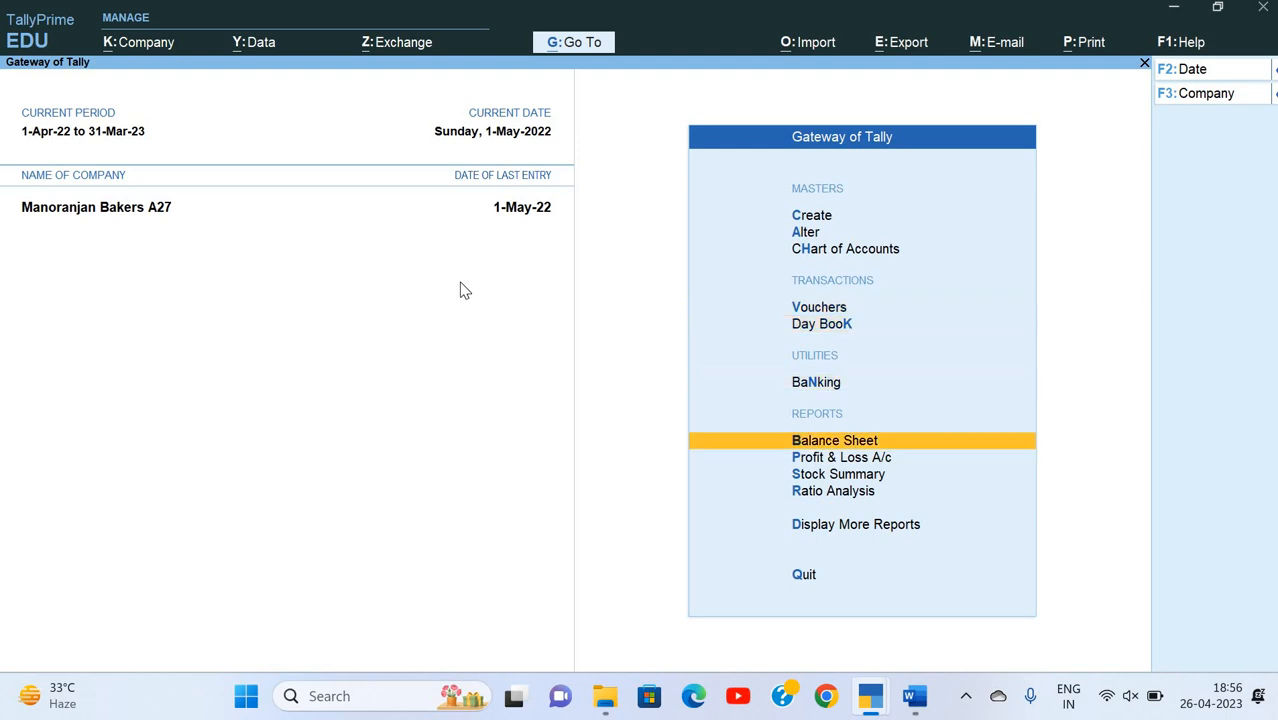
key("Up")
key("Return")
key("Down")
key("Down")
key("Down")
key("Down")
key("Down")
key("Down")
key("Down")
key("Down")
key("Down")
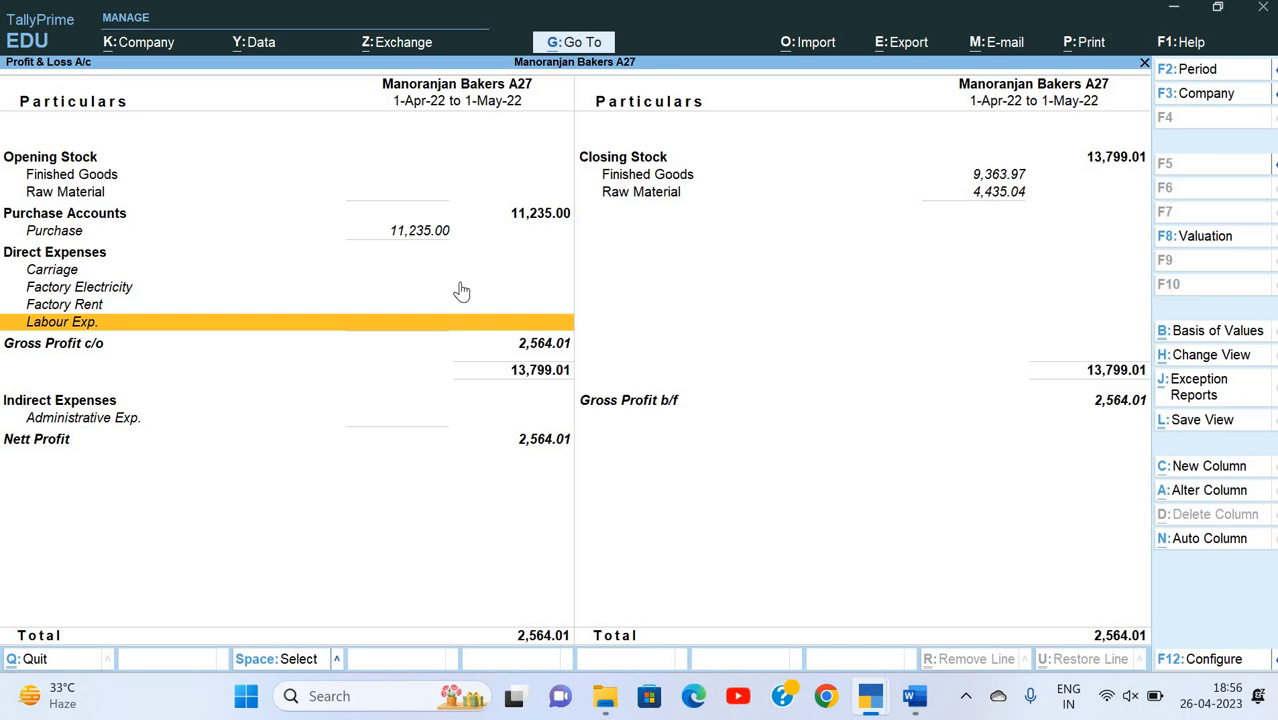
Step: Examine the Carriage, Factory Electricity, Factory Rent and Labour Exp. entries under Direct Expenses, and close the report
key("Up")
key("Up")
key("Up")
key("Down")
key("Down")
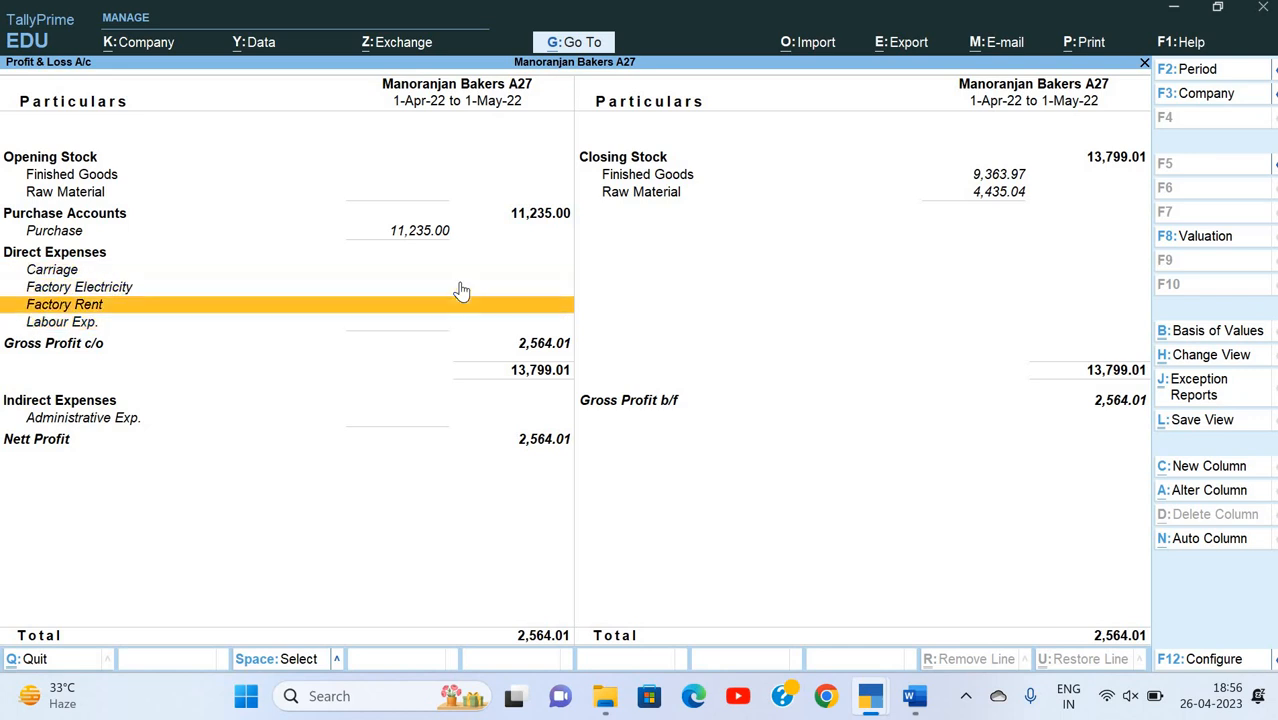
key("Up")
key("Up")
key("Down")
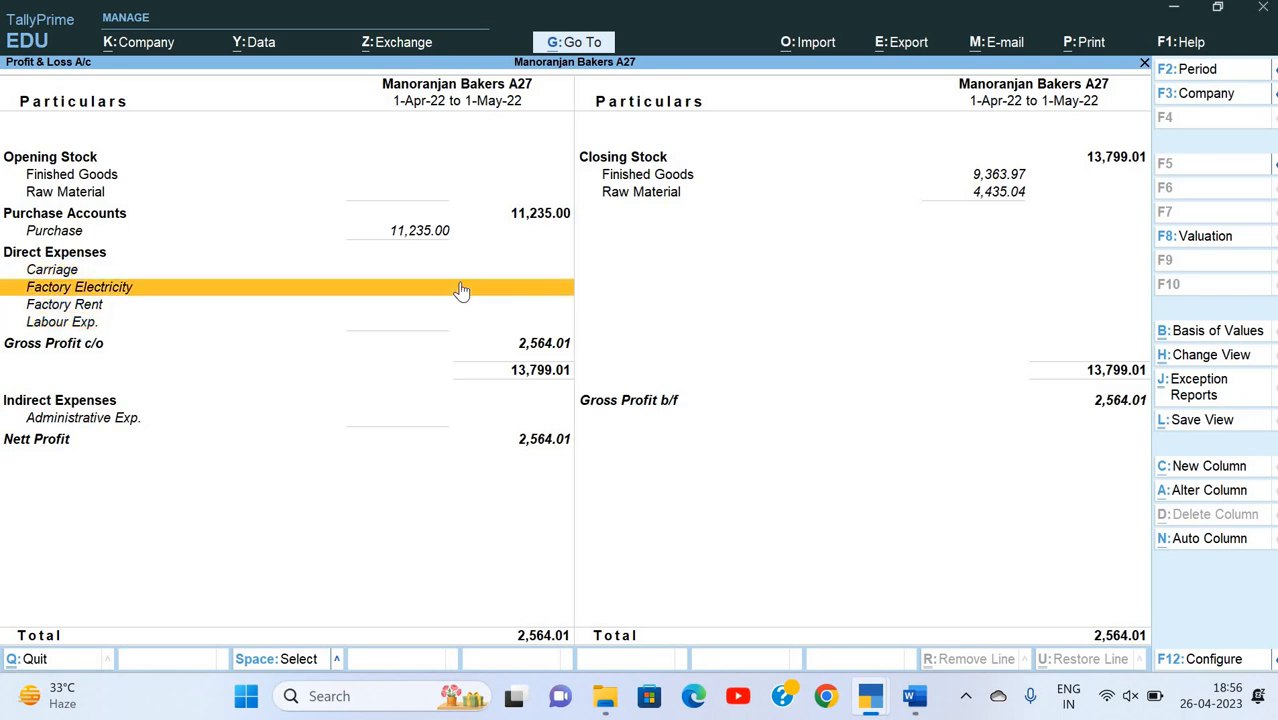
key("Down")
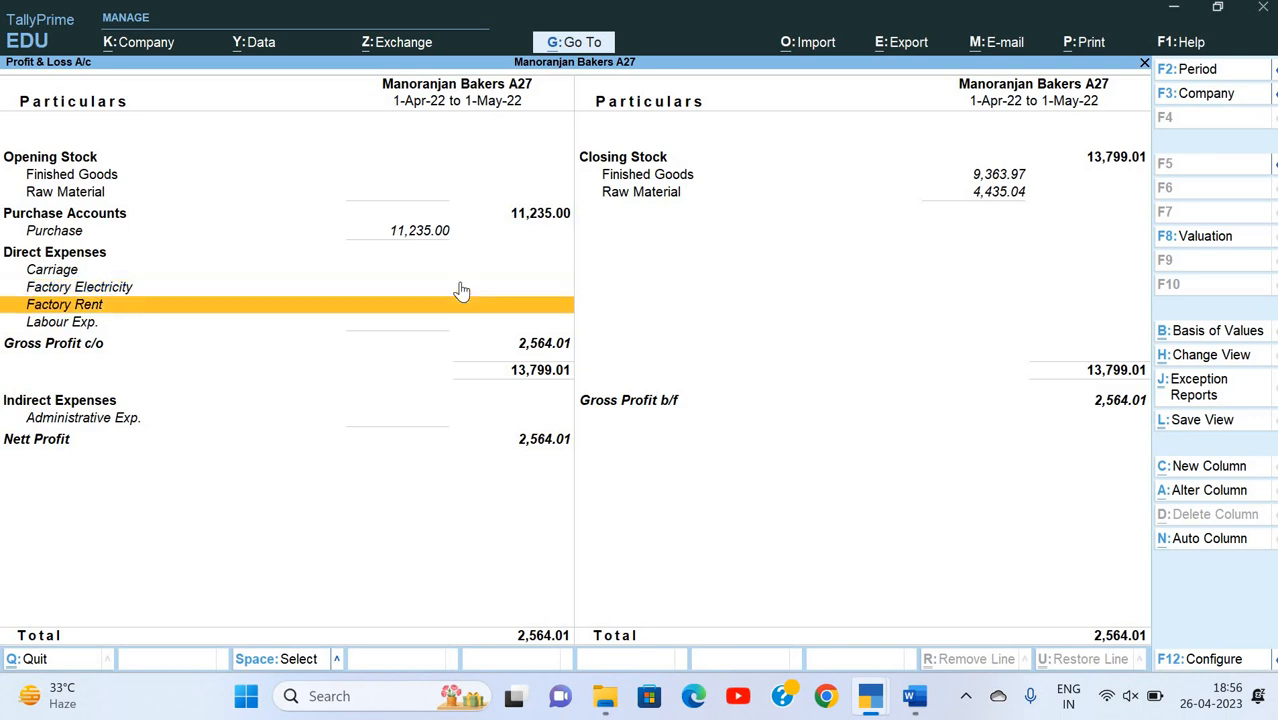
key("Up")
key("Up")
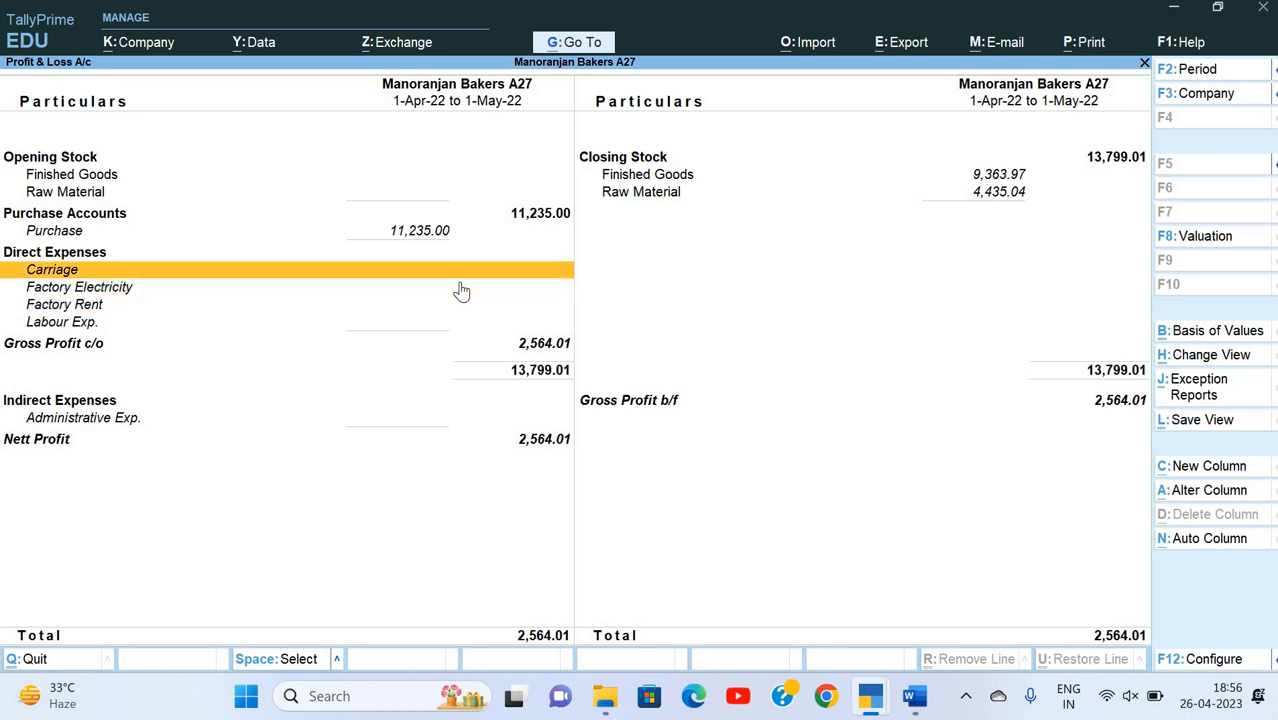
key("Down")
key("Down")
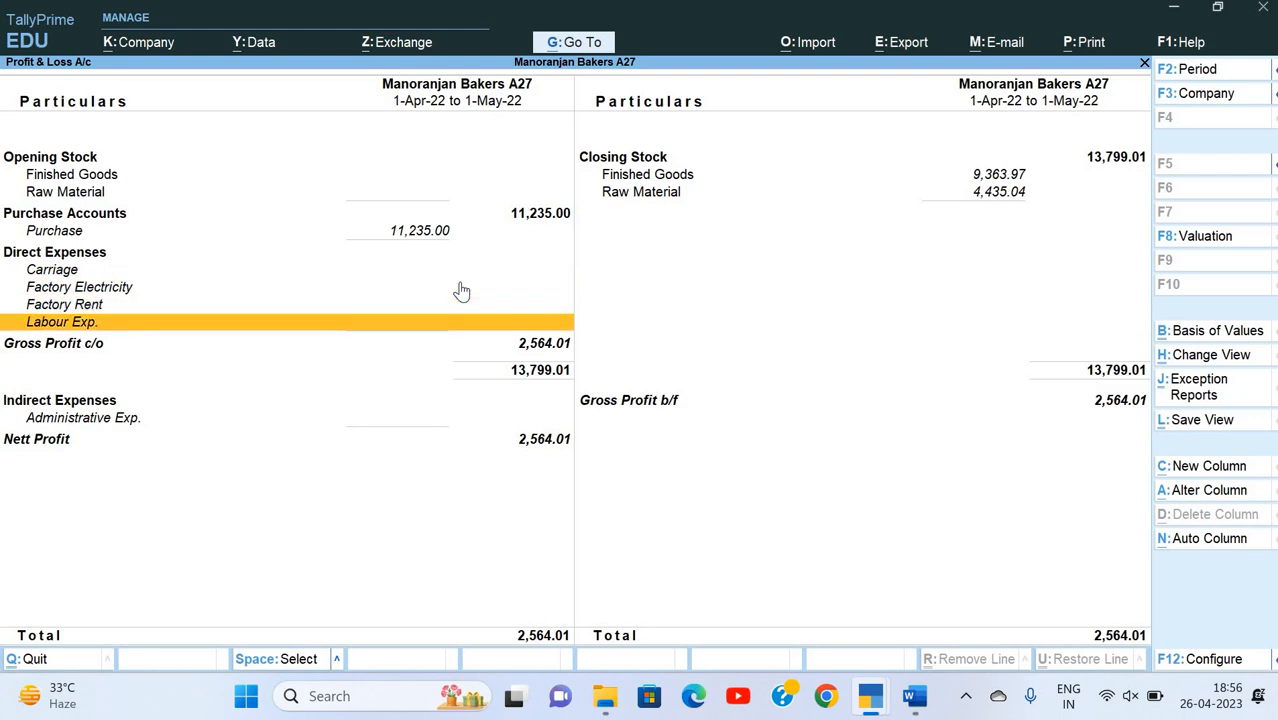
key("Escape")
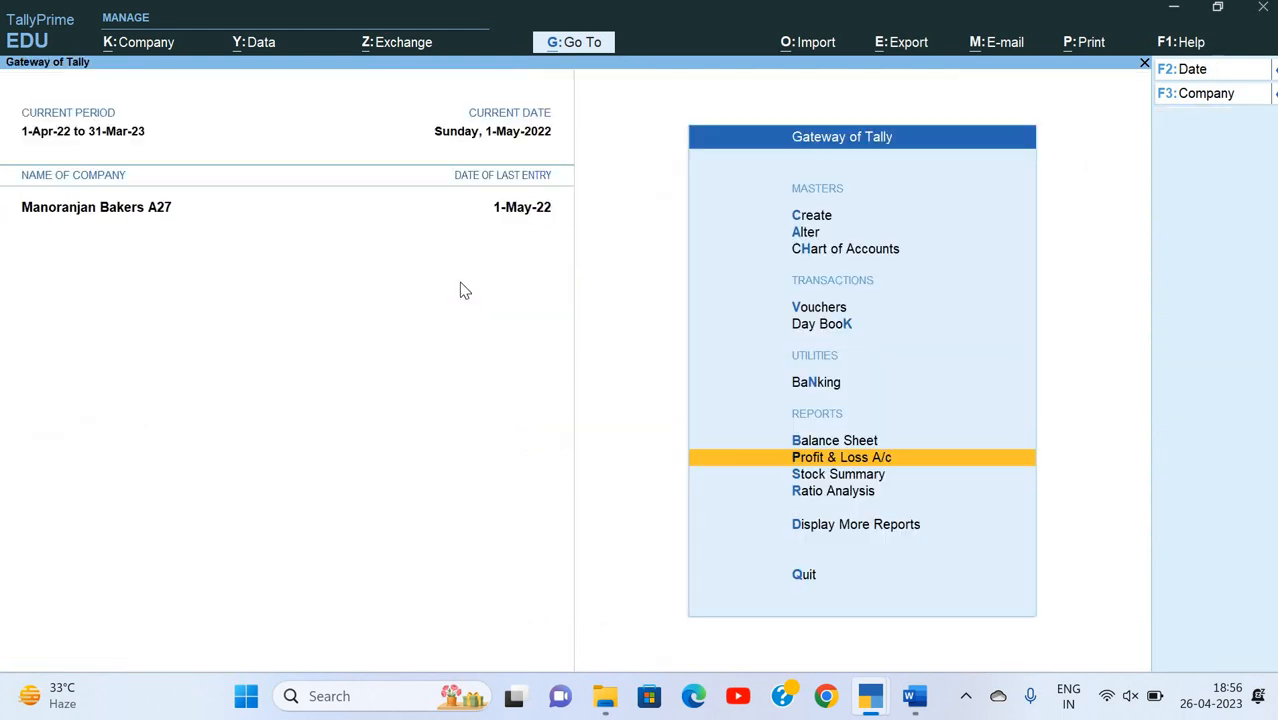
Step: Start a new payment voucher
key("Home")
key("Down")
key("Down")
key("Down")
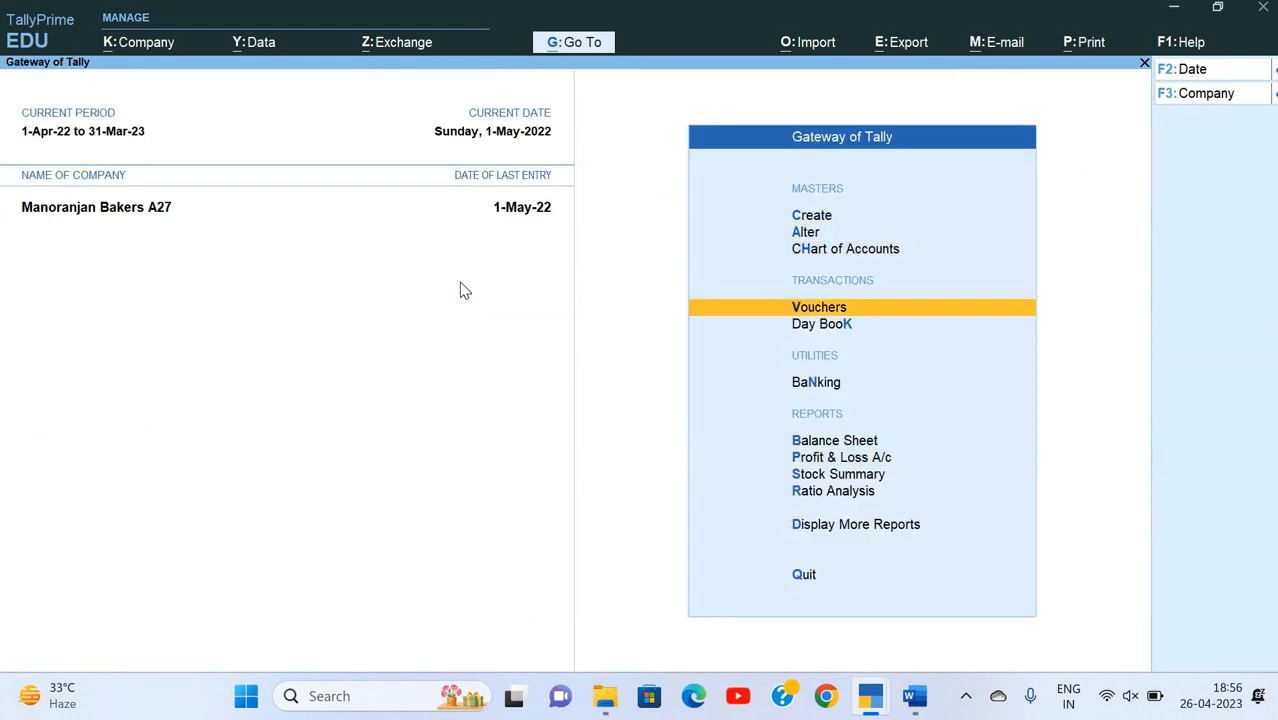
key("Return")
key("F5")
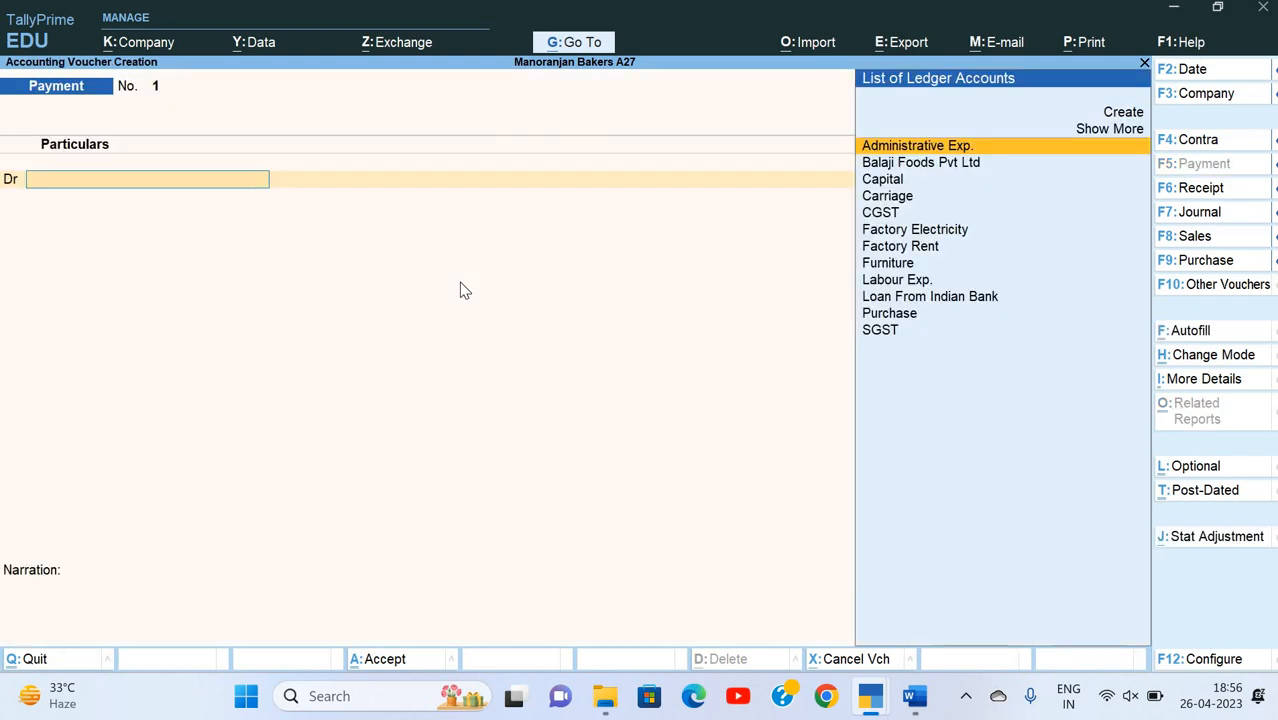
Step: Debit Labour Exp. with 1000 and credit Cash in the payment voucher
type("L")
key("Down")
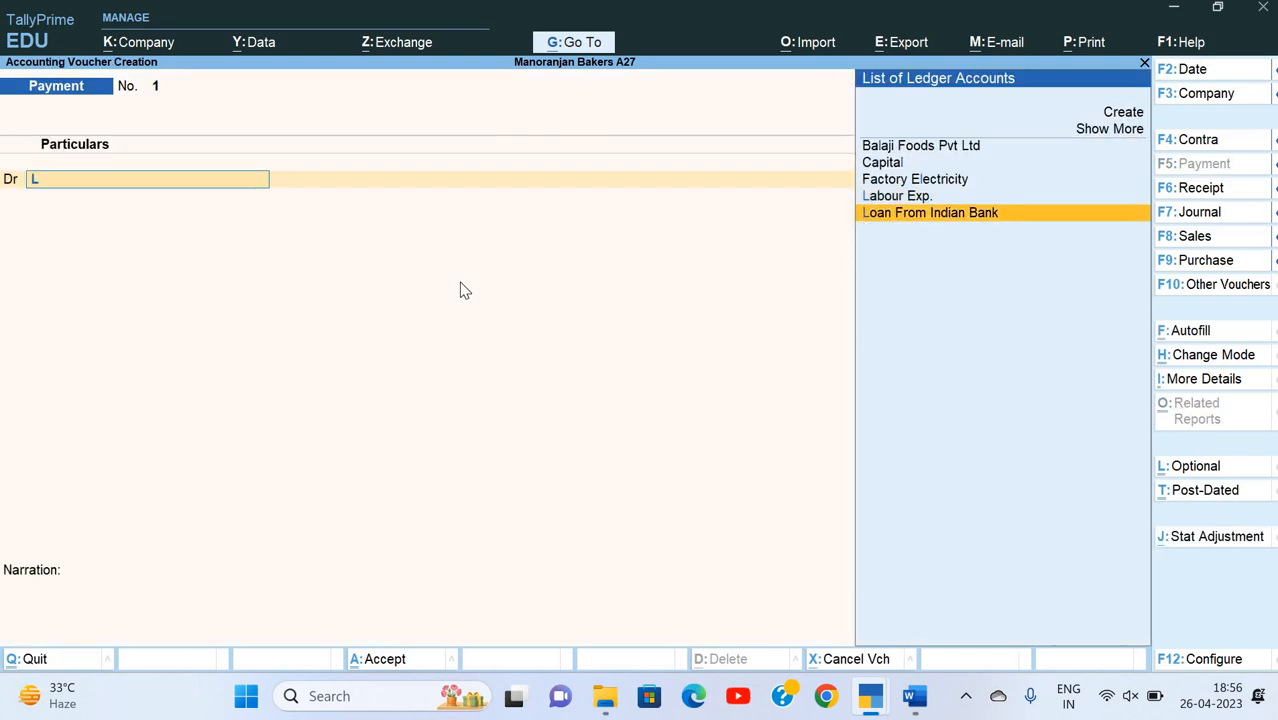
key("Up")
key("Return")
type("1000")
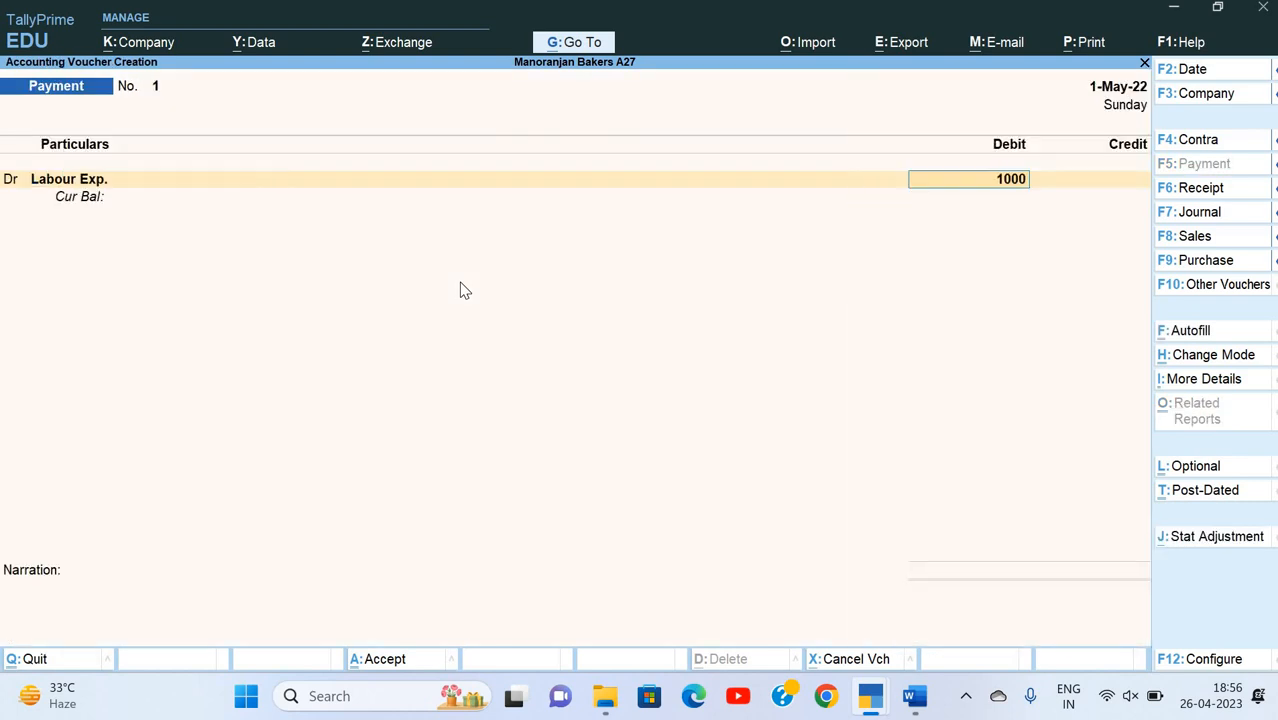
key("Return")
key("Down")
key("Down")
key("Down")
key("Down")
key("Return")
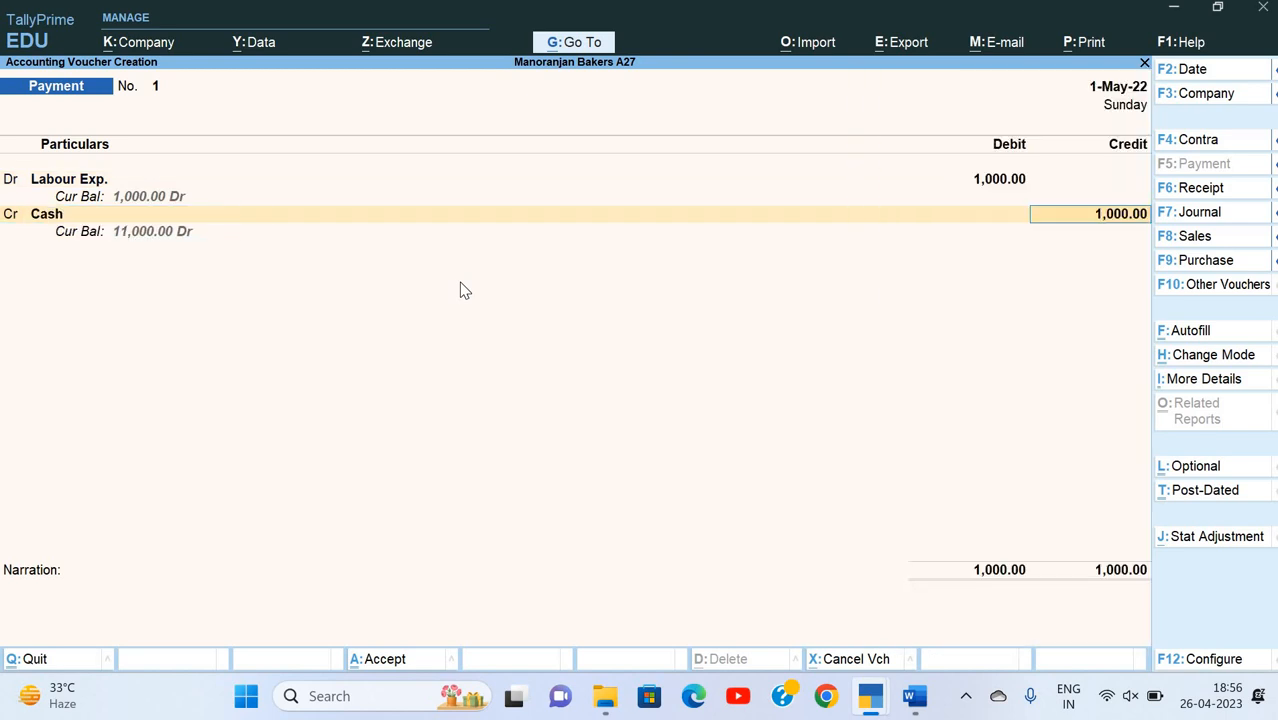
Step: Add the narration "Being payment made" and save the labour payment voucher
key("Return")
type("Being")
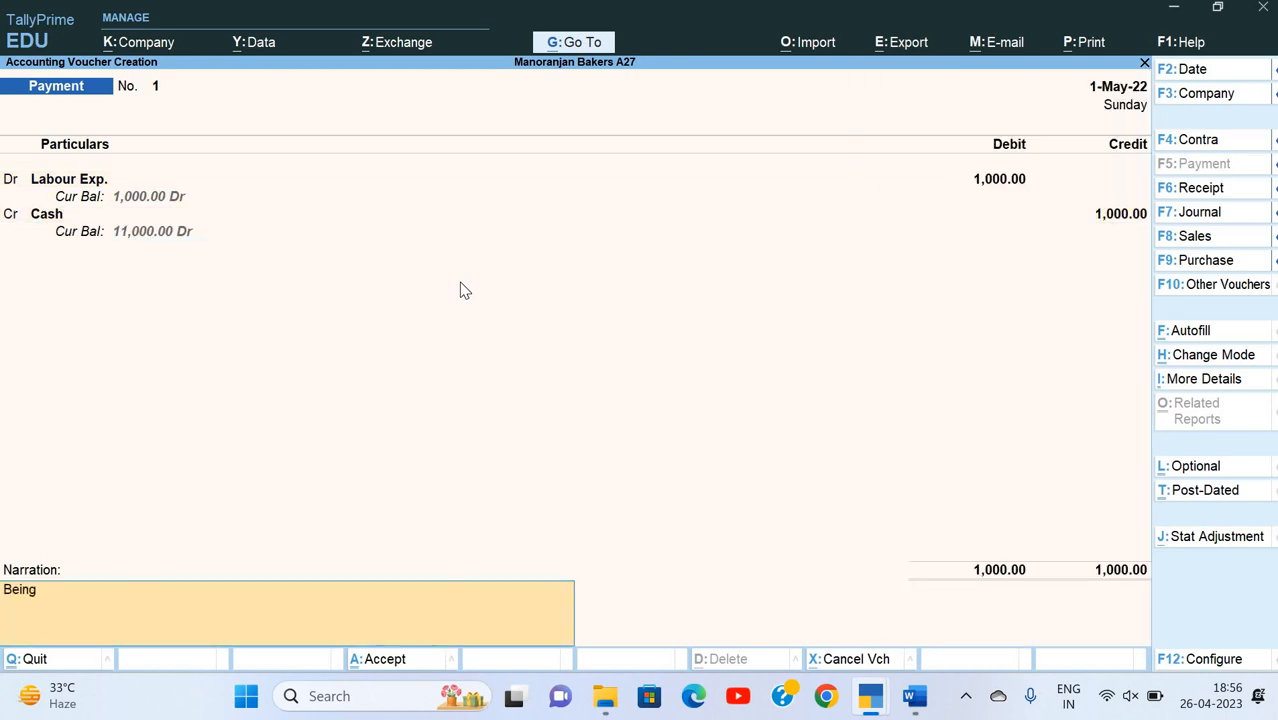
type(" payment made")
key("Return")
key("Return")
Step: Compare the Labour Exp. entry under Direct Expenses in the Profit & Loss A/c with question 4, and close the report
key("alt+Tab")
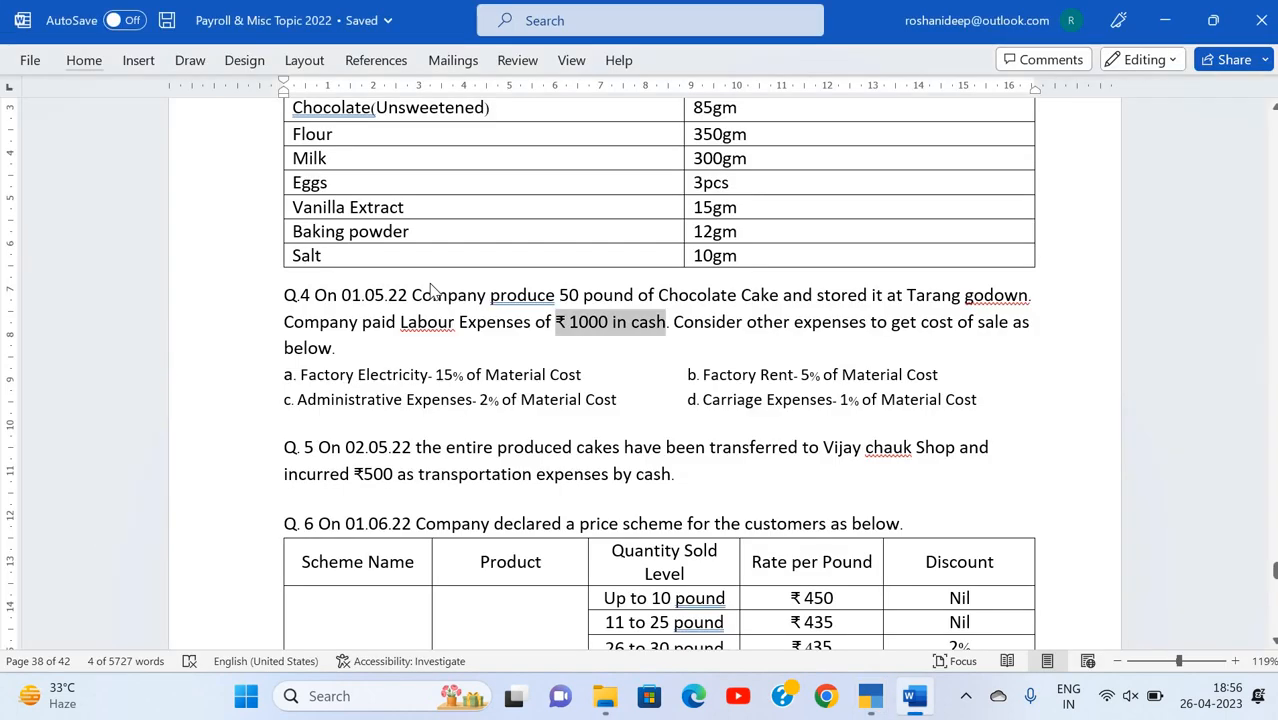
key("alt+Tab")
key("Escape")
key("Escape")
key("n")
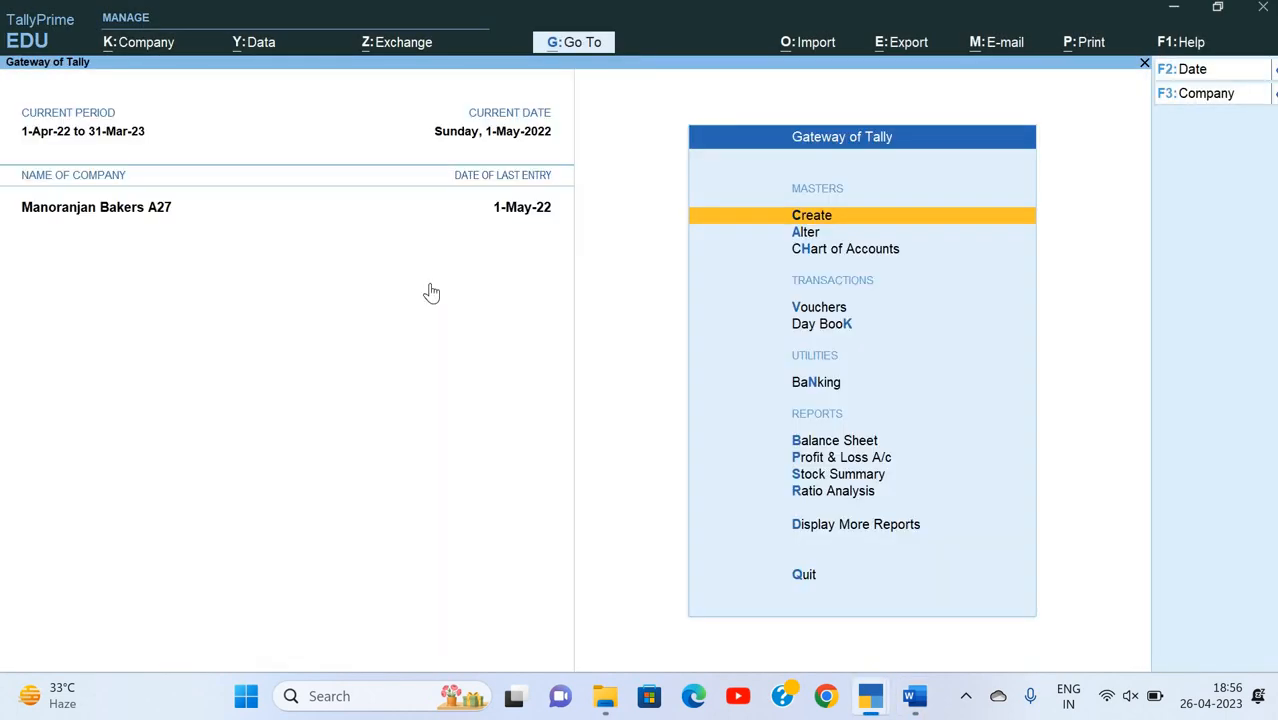
key("p")
key("Down")
key("Down")
key("Down")
key("Down")
key("Down")
key("Down")
key("Down")
key("Down")
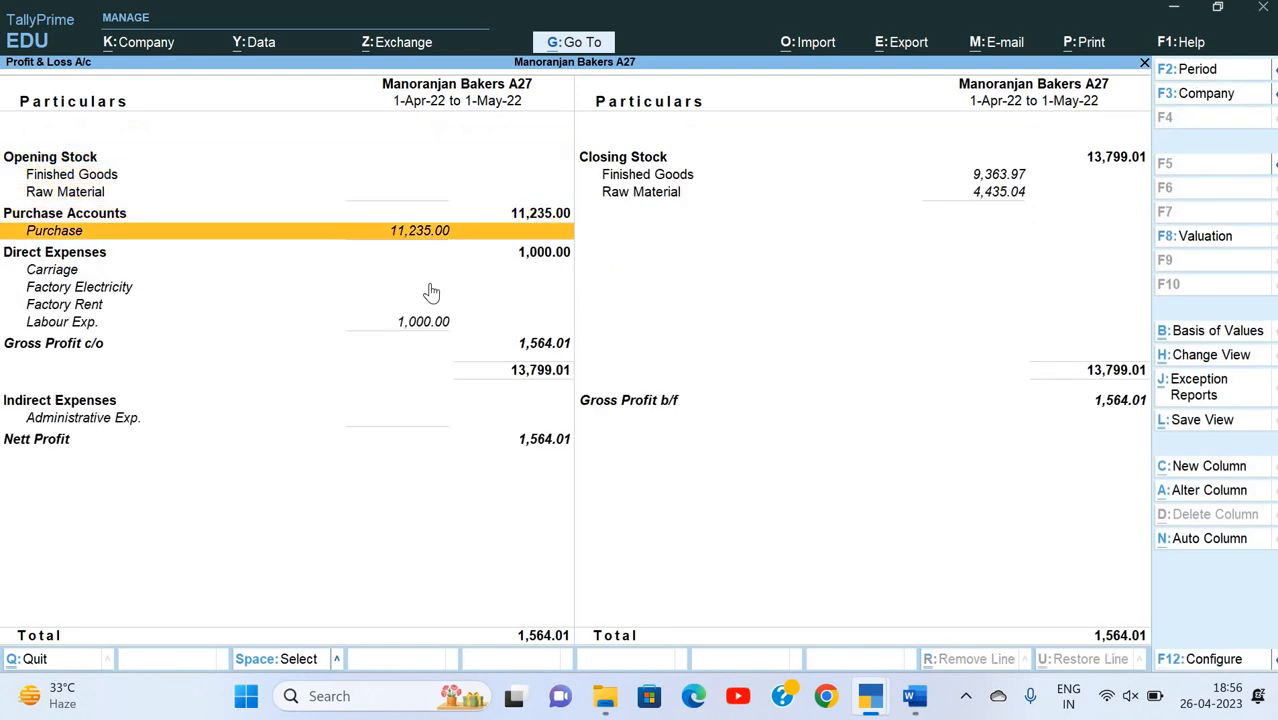
key("Down")
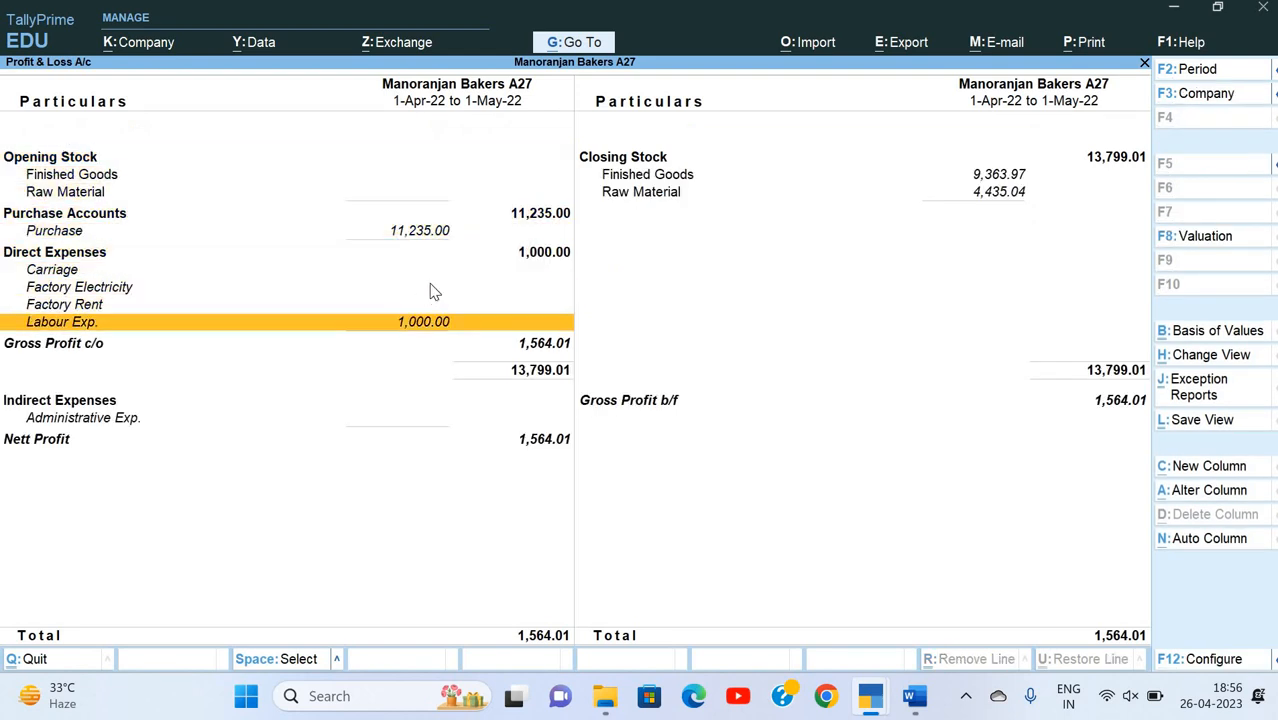
key("Escape")
Step: Switch to the Word document and read question 5 about the cake transfer and transportation expenses
key("alt+Tab")
scroll(494, 465, "down", 5)
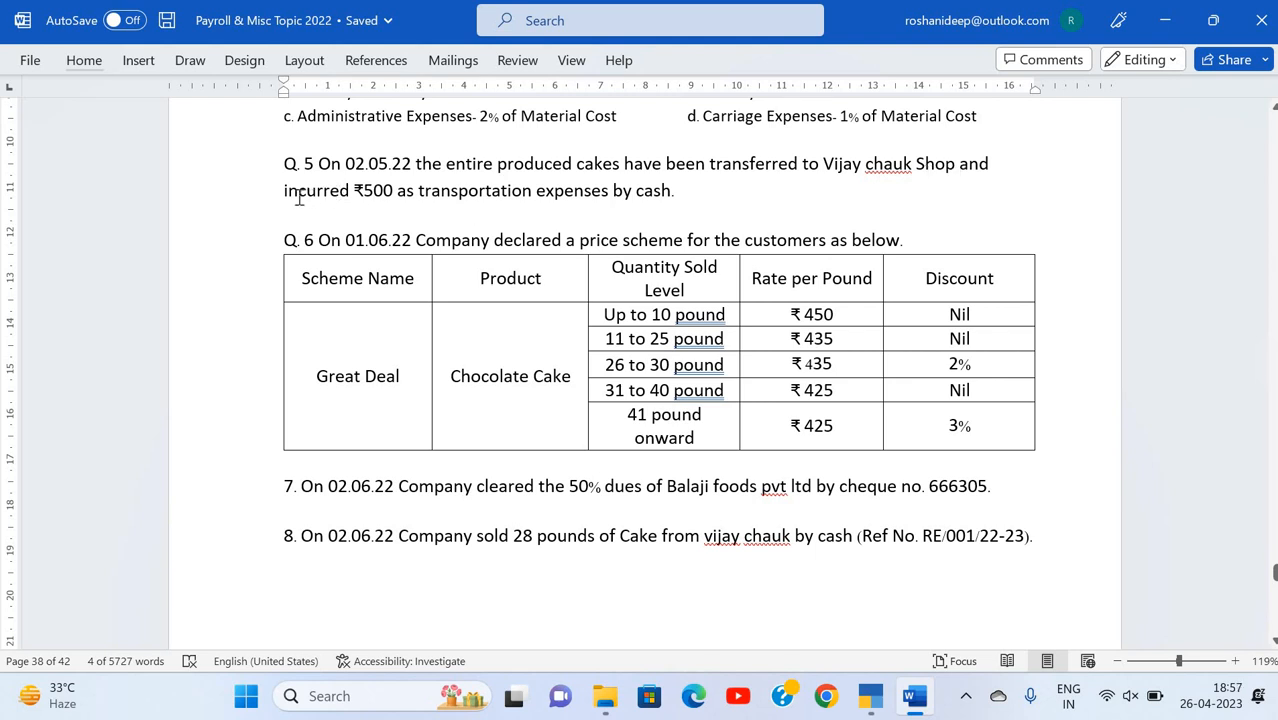
left_click(393, 199)
Step: Switch back to TallyPrime and start a stock journal voucher dated 2-5-2022
key("alt+Tab")
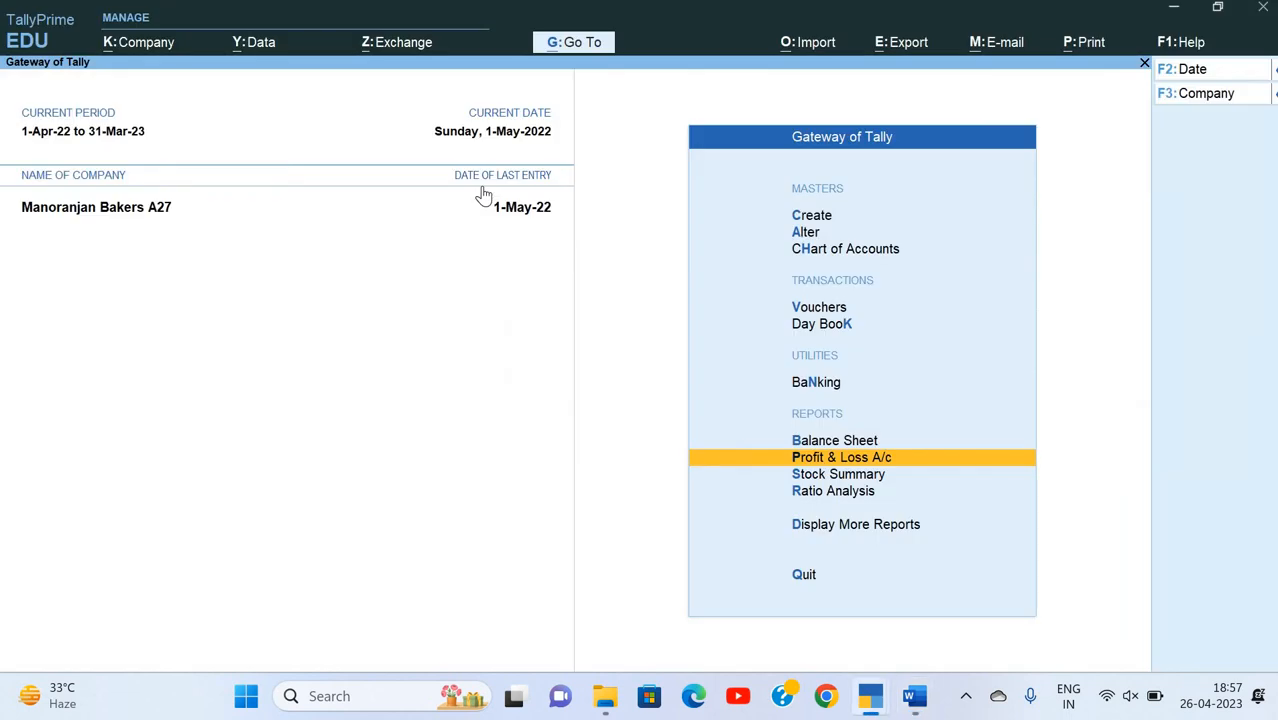
key("Up")
key("Up")
key("Up")
key("Up")
key("Return")
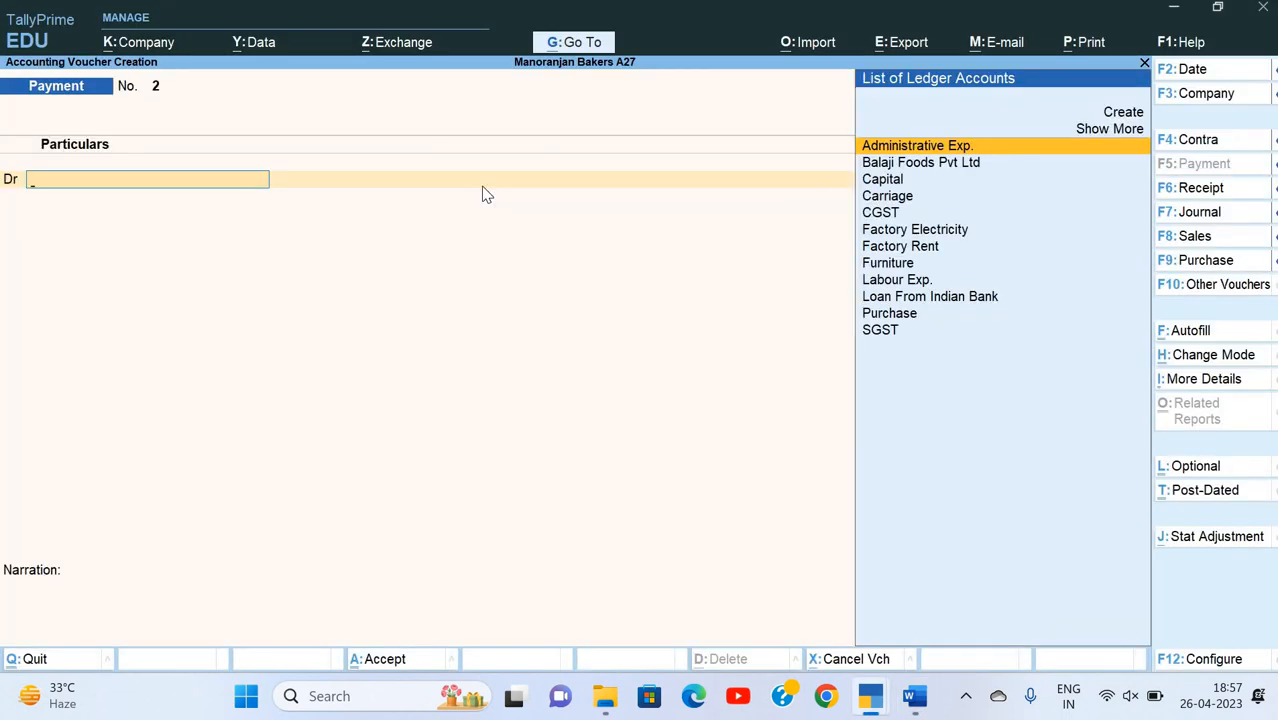
key("alt+F7")
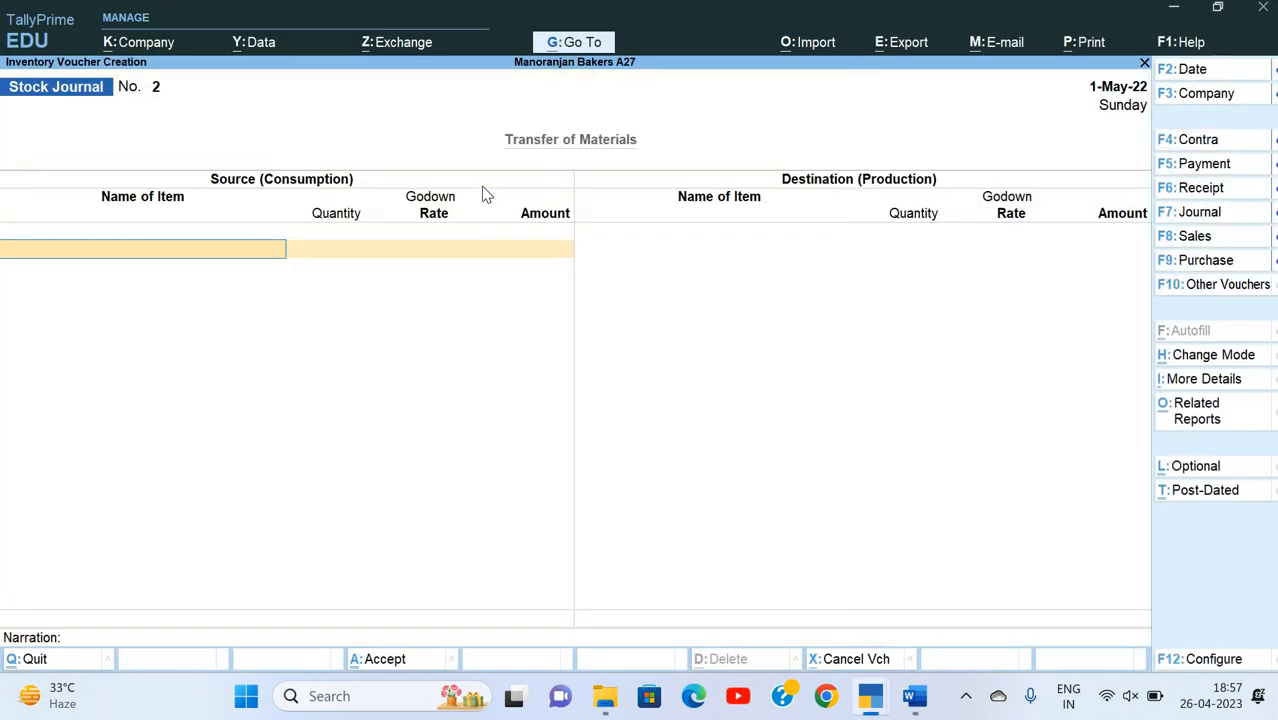
key("alt+Tab")
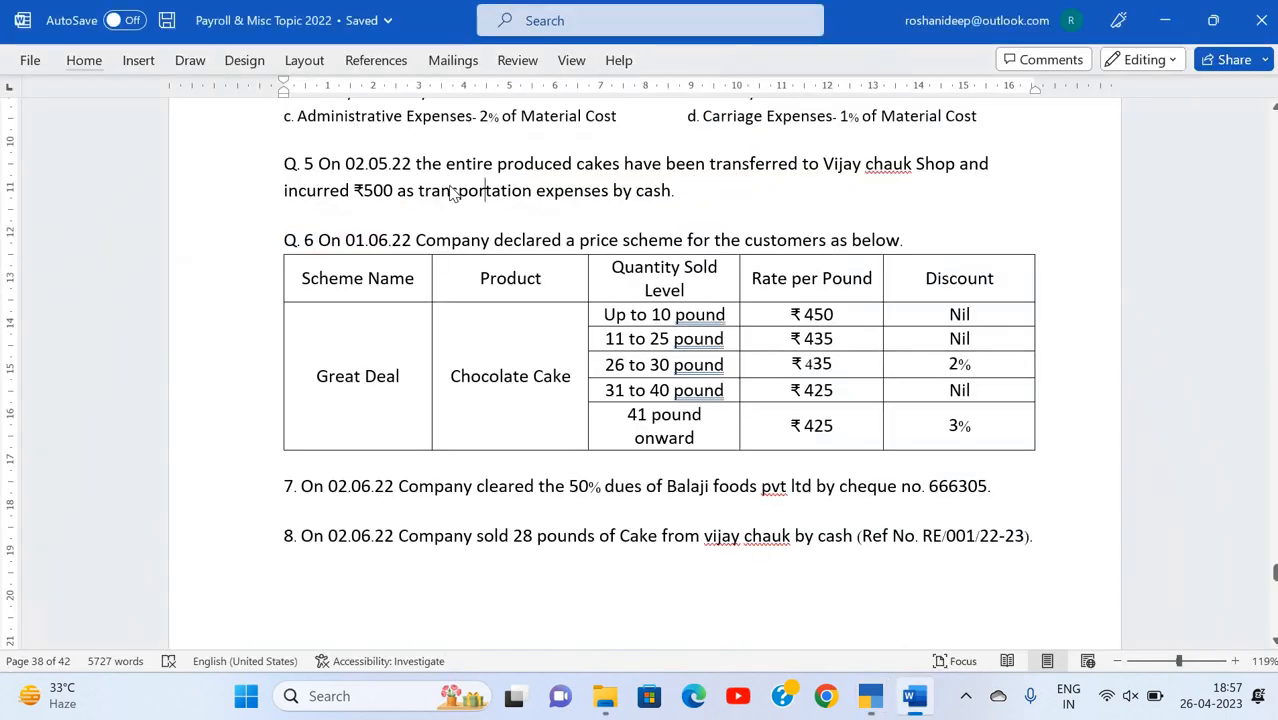
key("alt+Tab")
key("F2")
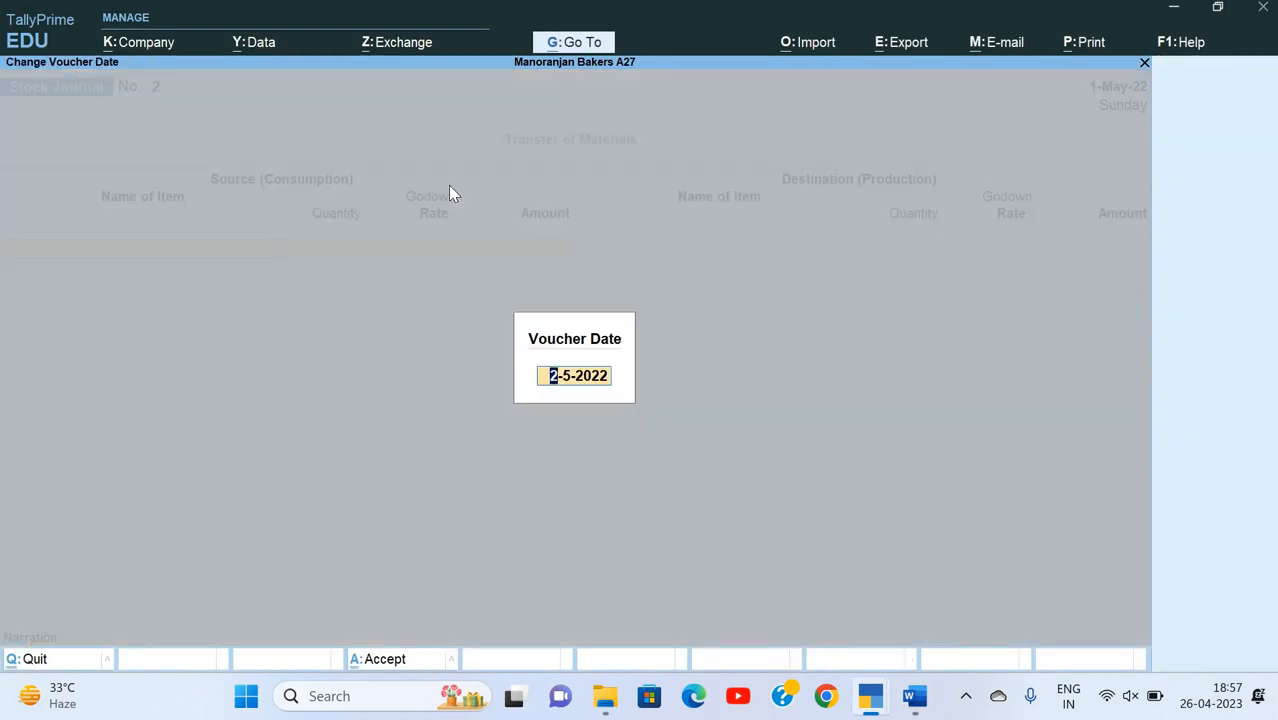
key("Return")
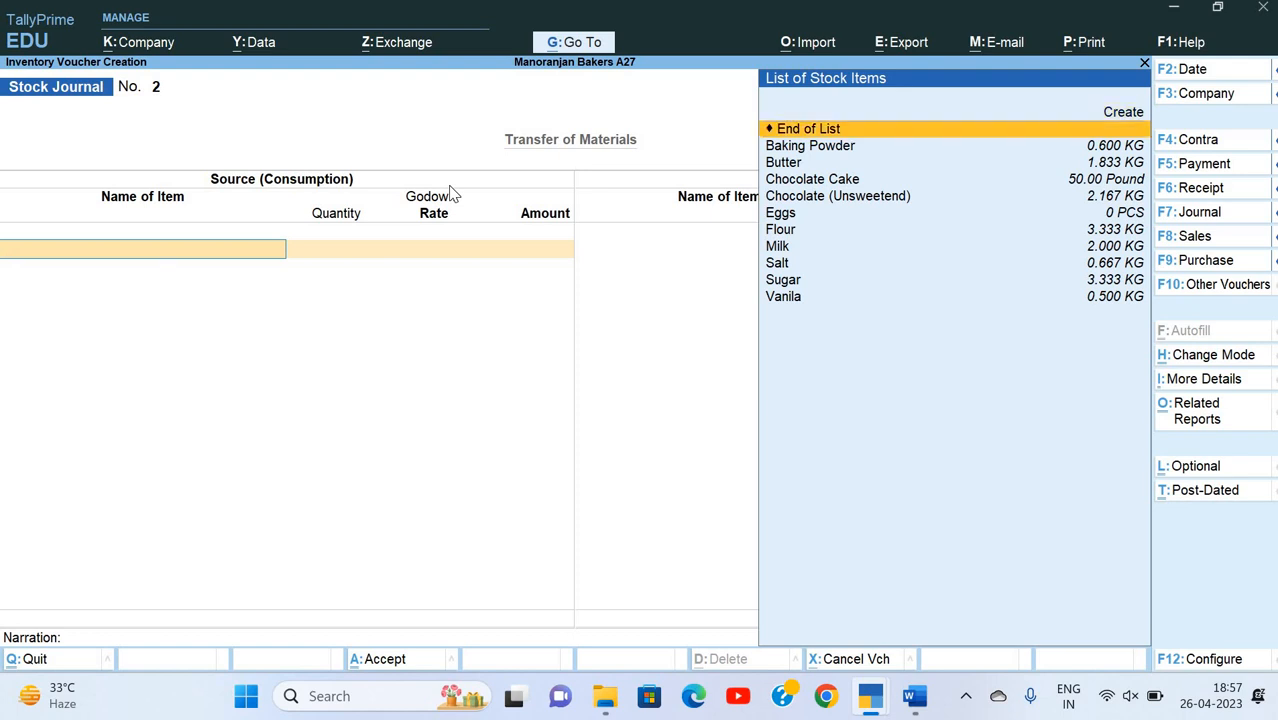
Step: Enter 50 Pound of Chocolate Cake from the Tarang Crossing godown as the source, accepting the default rate and amount
key("Down")
key("Down")
key("Down")
key("Return")
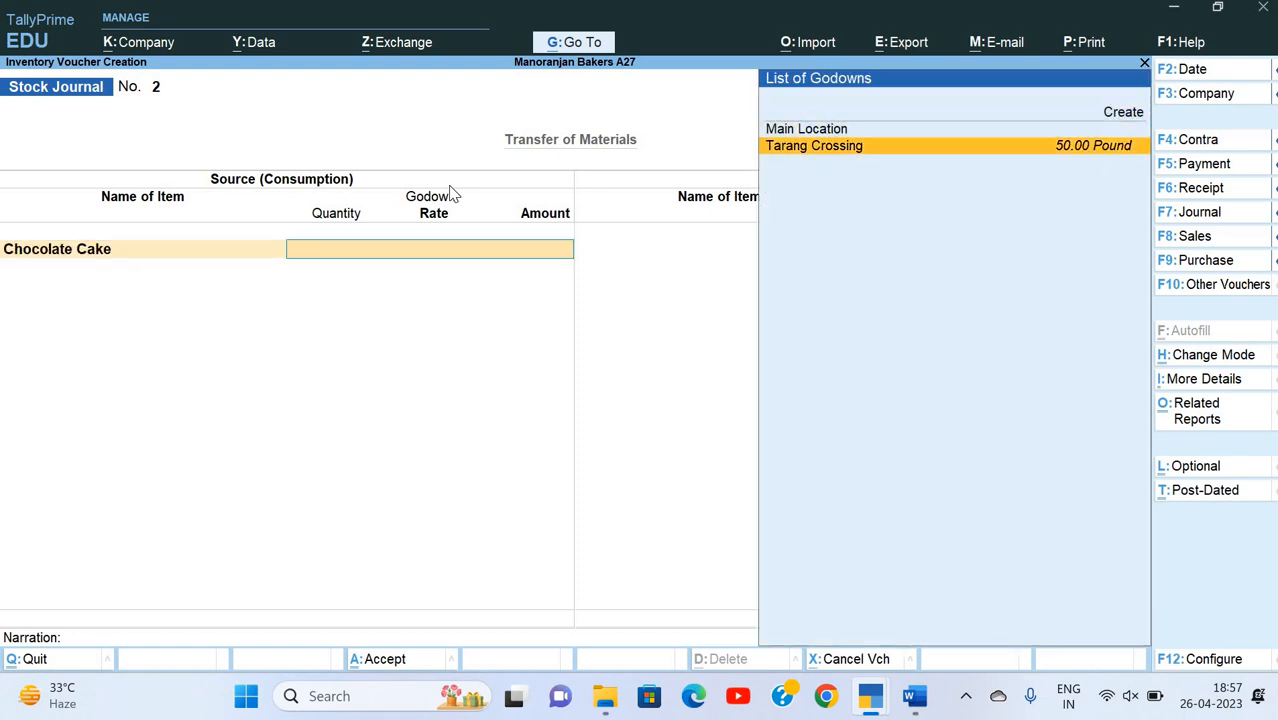
key("Return")
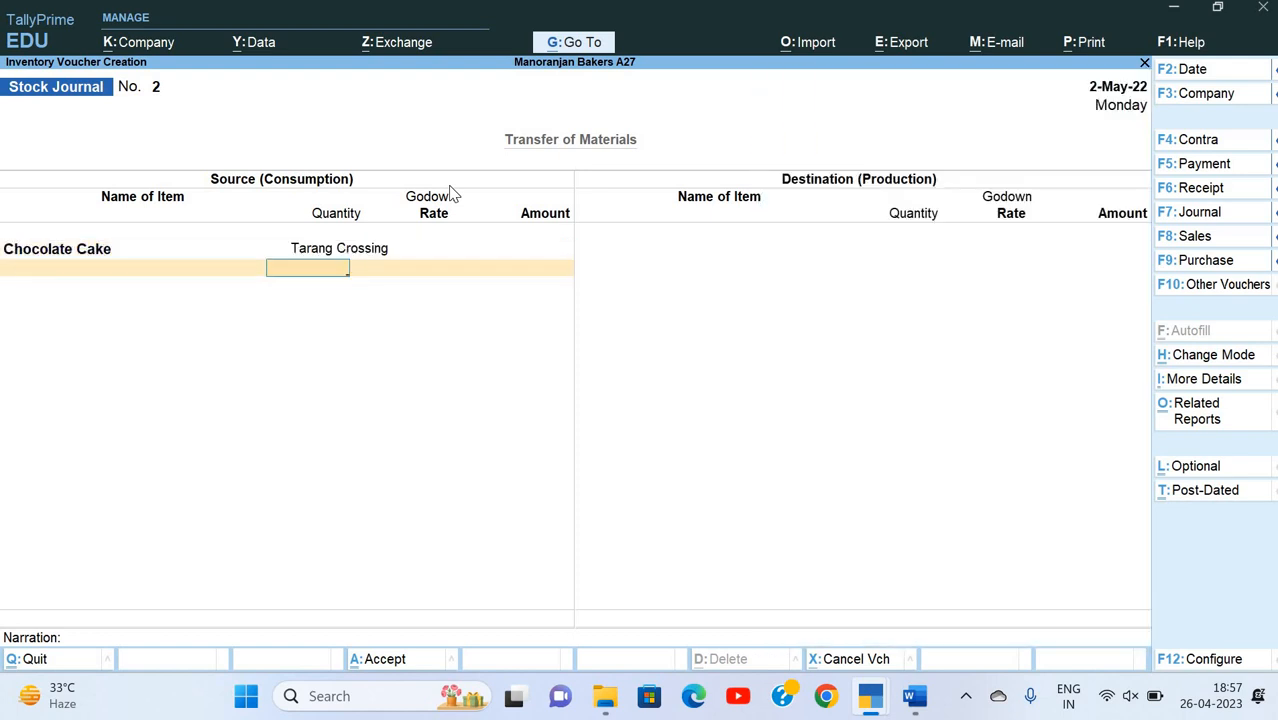
type("50")
key("Return")
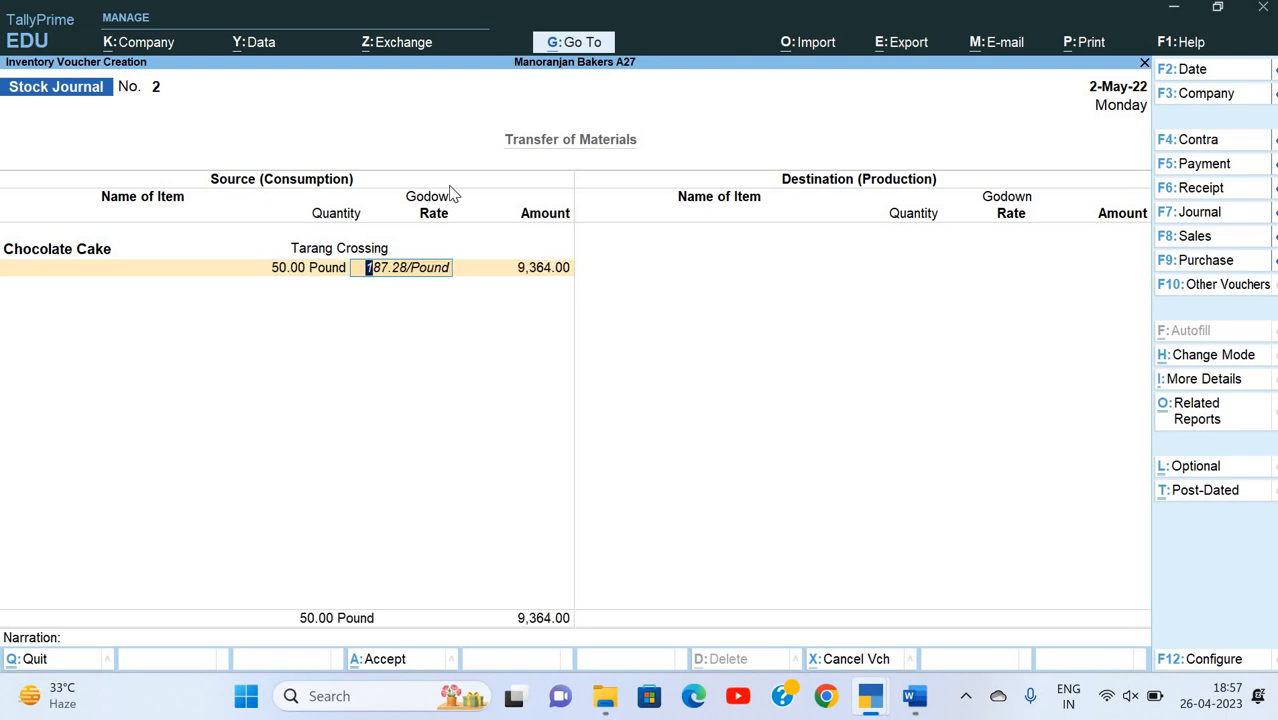
key("Return")
key("Return")
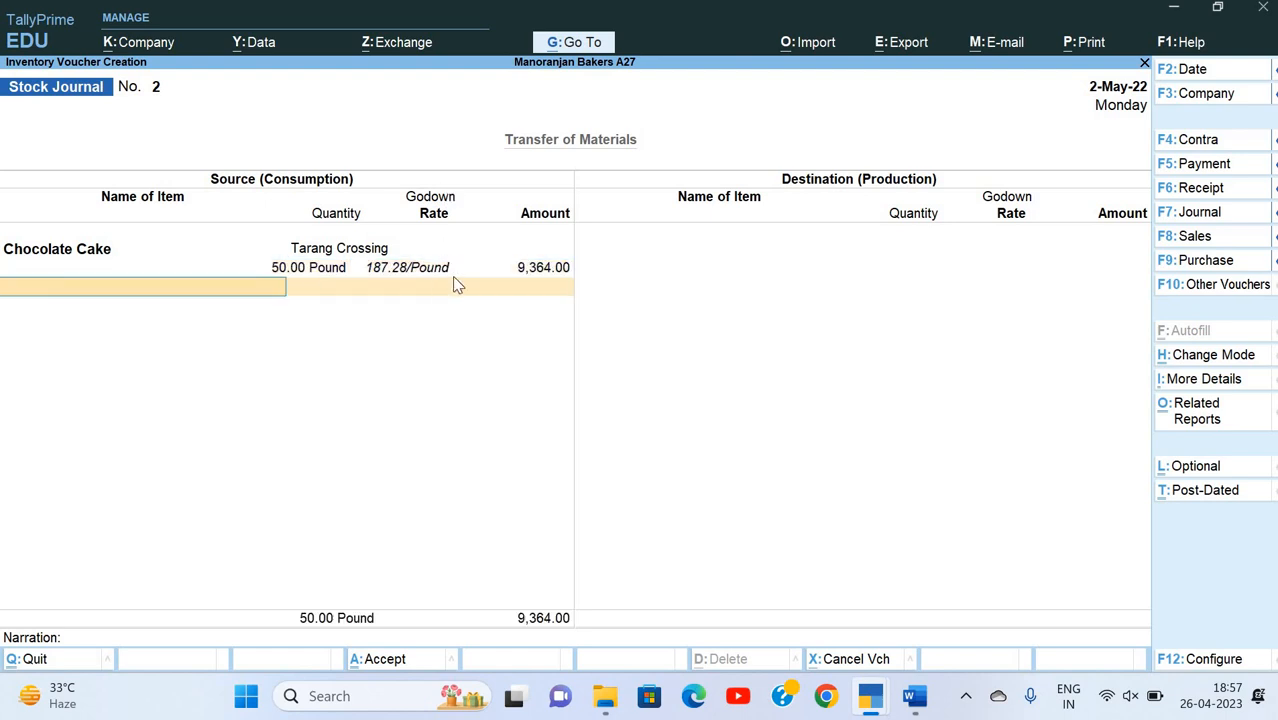
Step: Finish the source list and choose Chocolate Cake as the destination item
key("Return")
key("Down")
key("Down")
key("Down")
key("Down")
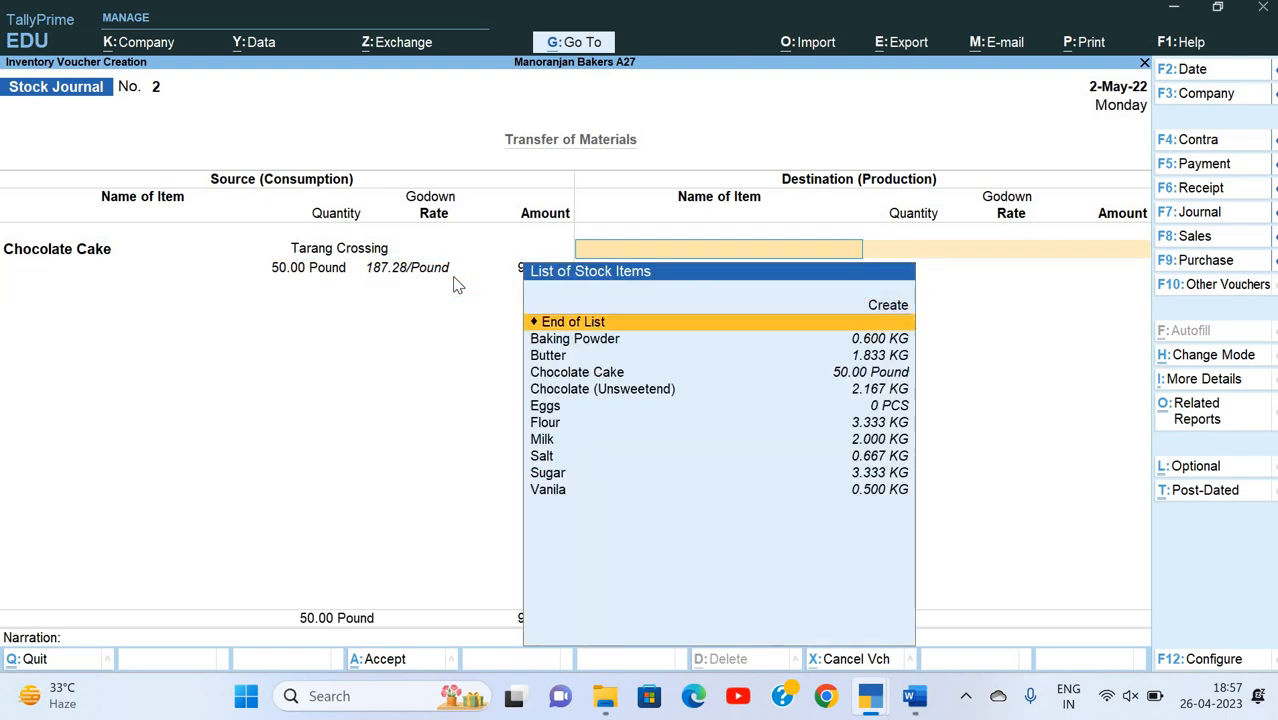
key("Return")
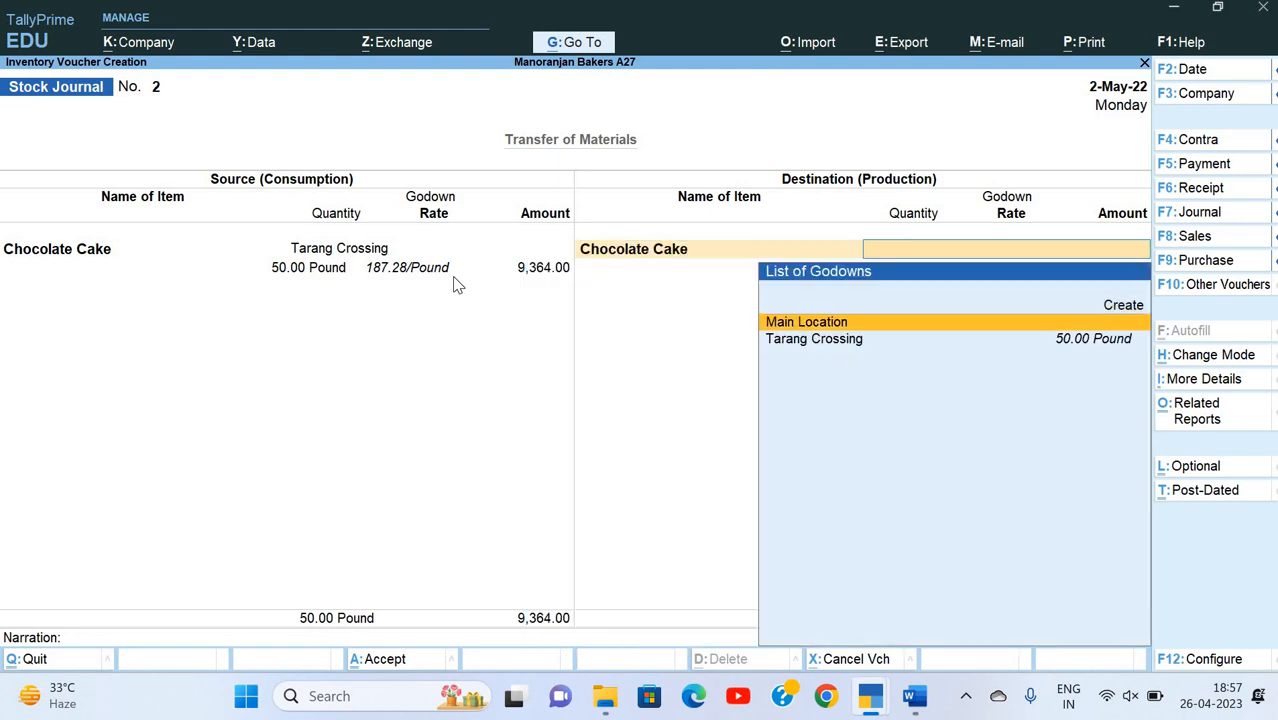
Step: Create a godown named Vijay Chauk under Primary for the destination item
key("alt+c")
type("Viajy")
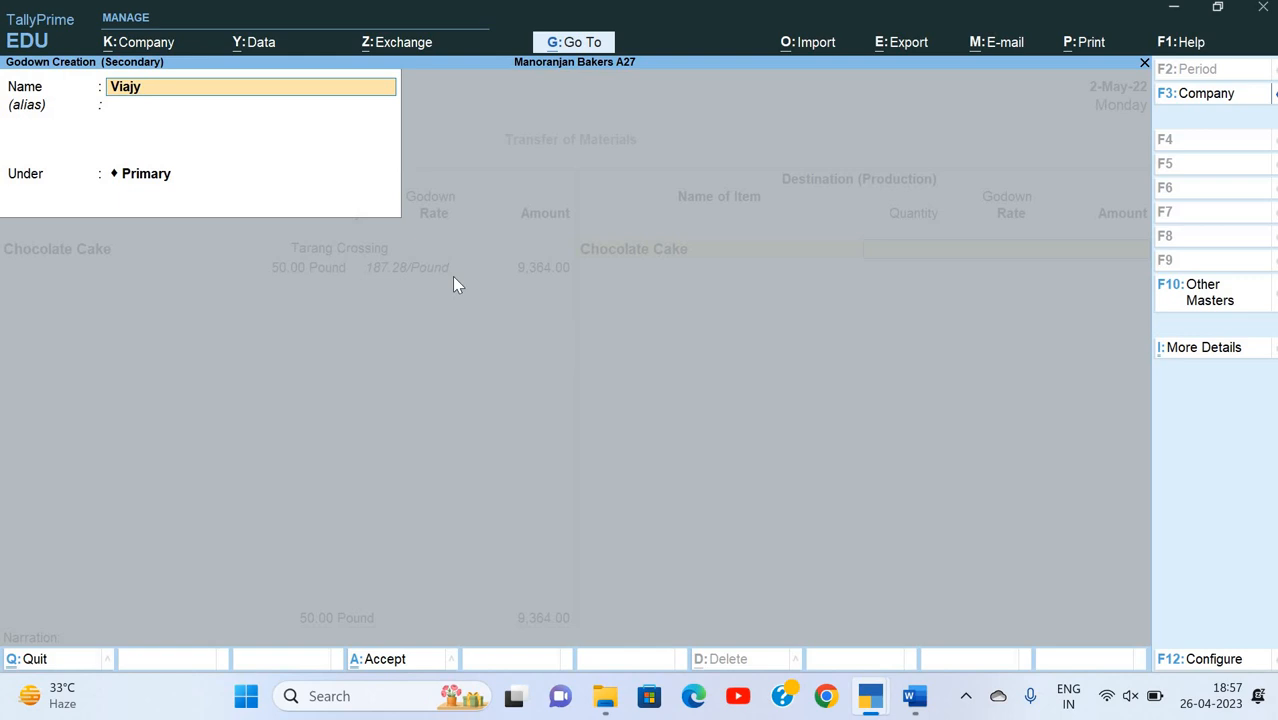
key("BackSpace")
key("BackSpace")
key("BackSpace")
type("jay Chauk")
key("Return")
key("Return")
key("Return")
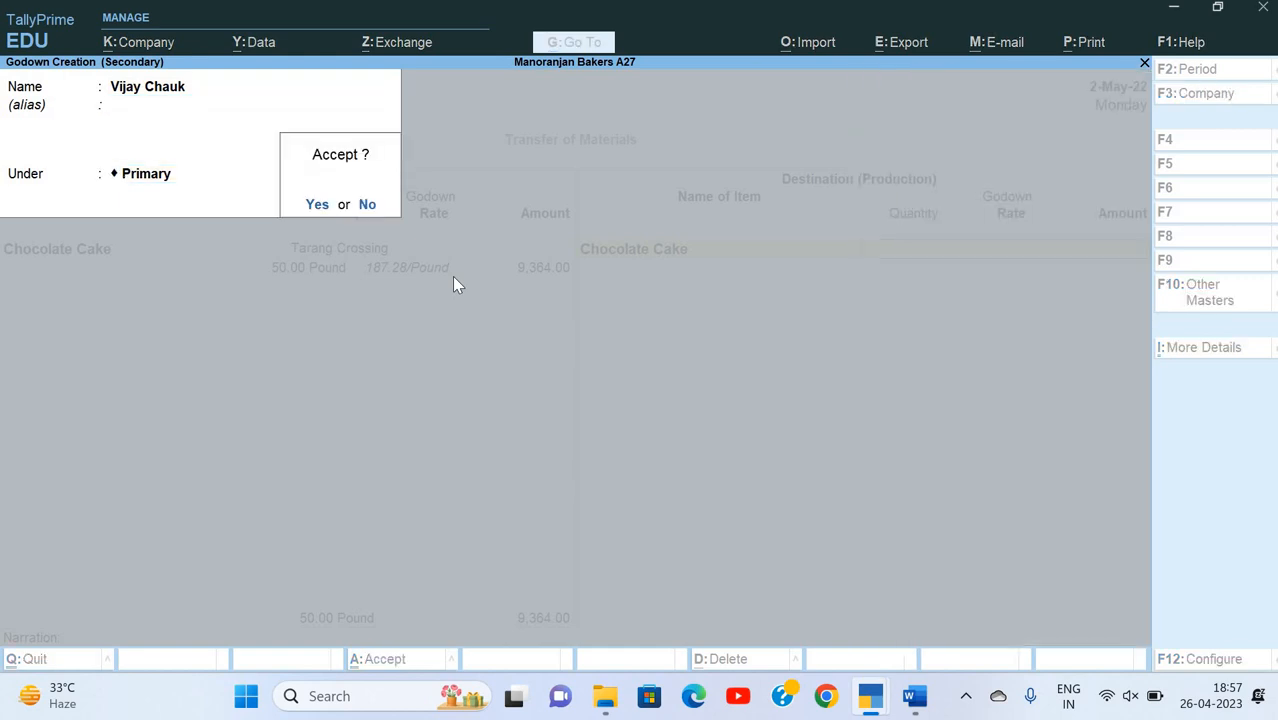
key("Return")
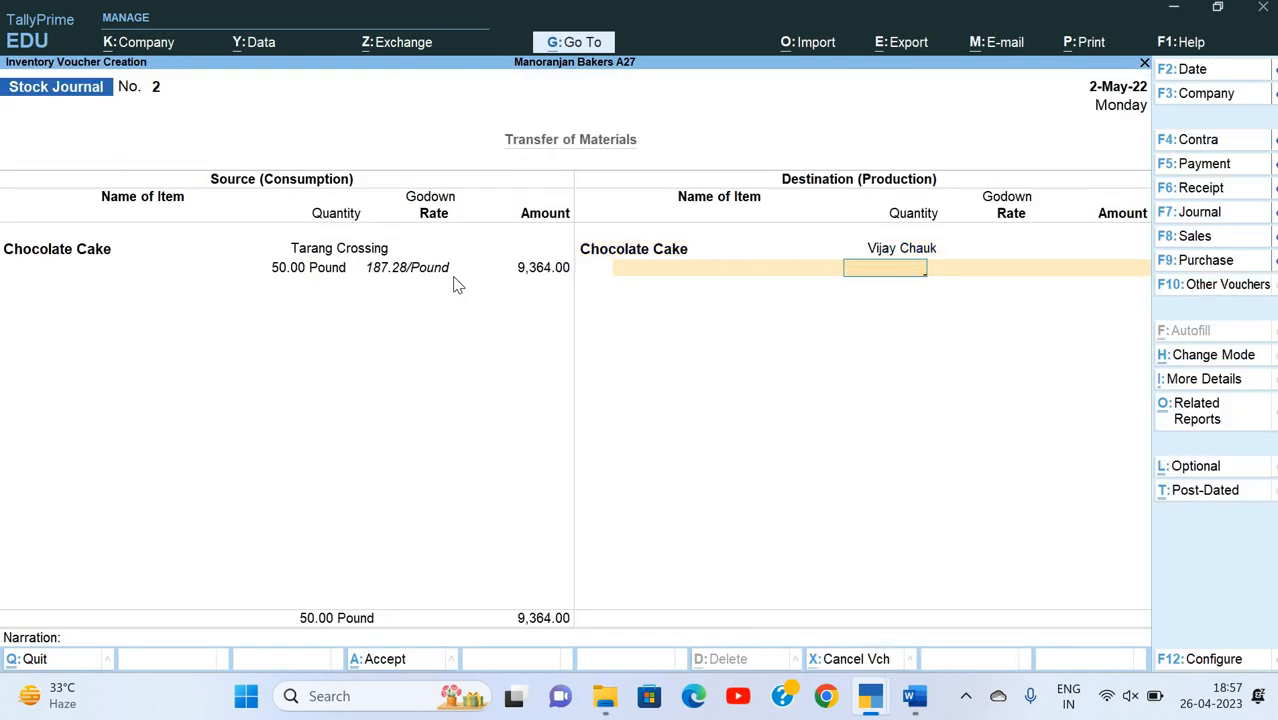
Step: Set the destination quantity of Chocolate Cake to 50 Pound and accept the default rate and amount
type("50")
key("Return")
key("Return")
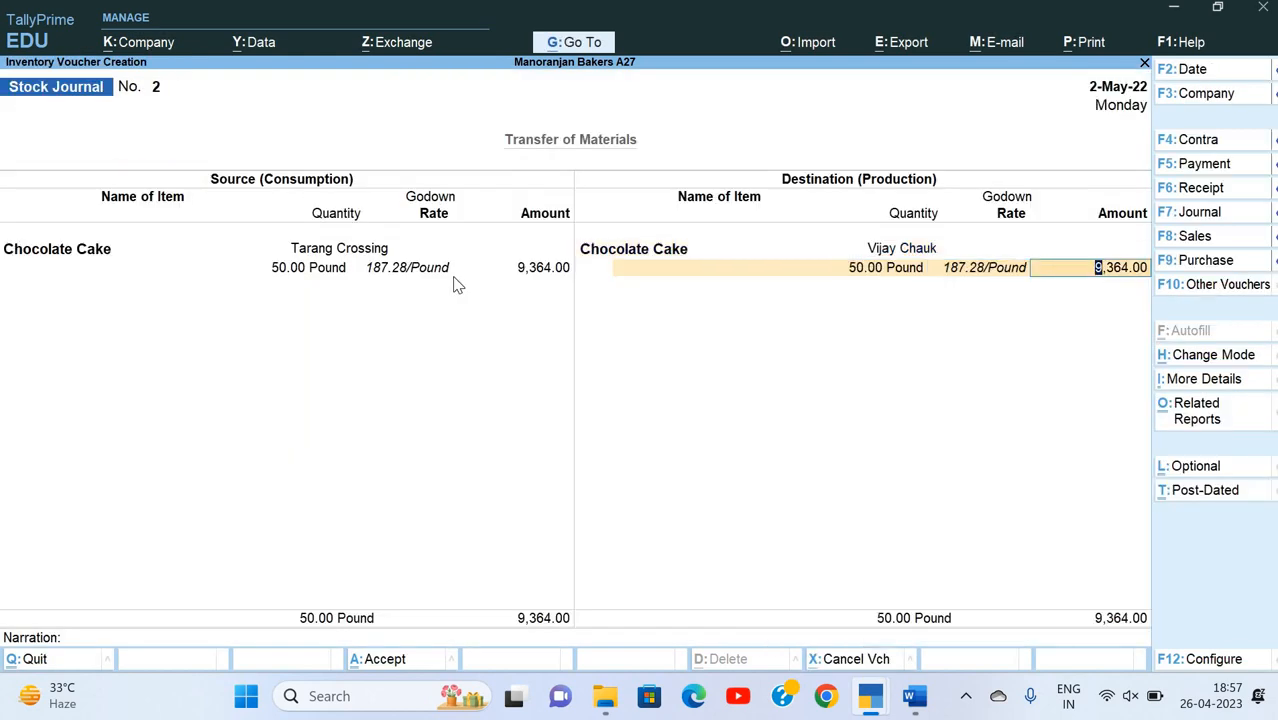
key("Return")
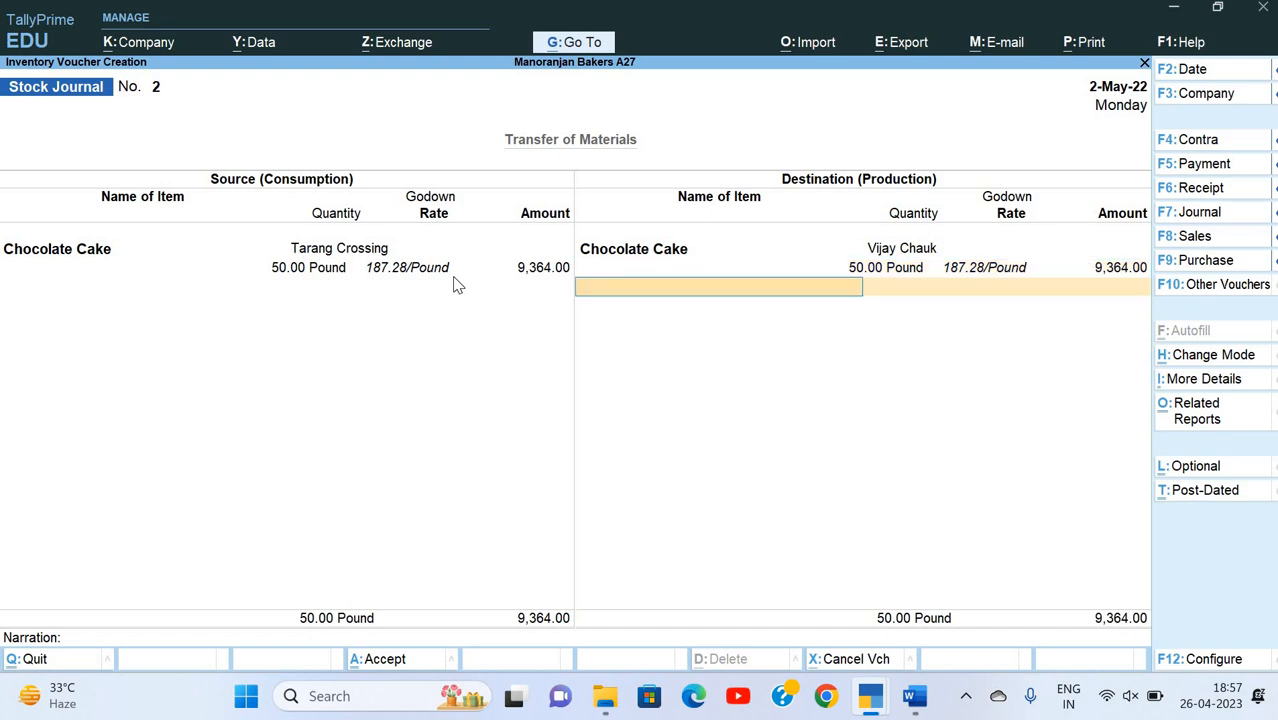
key("Return")
type("Be")
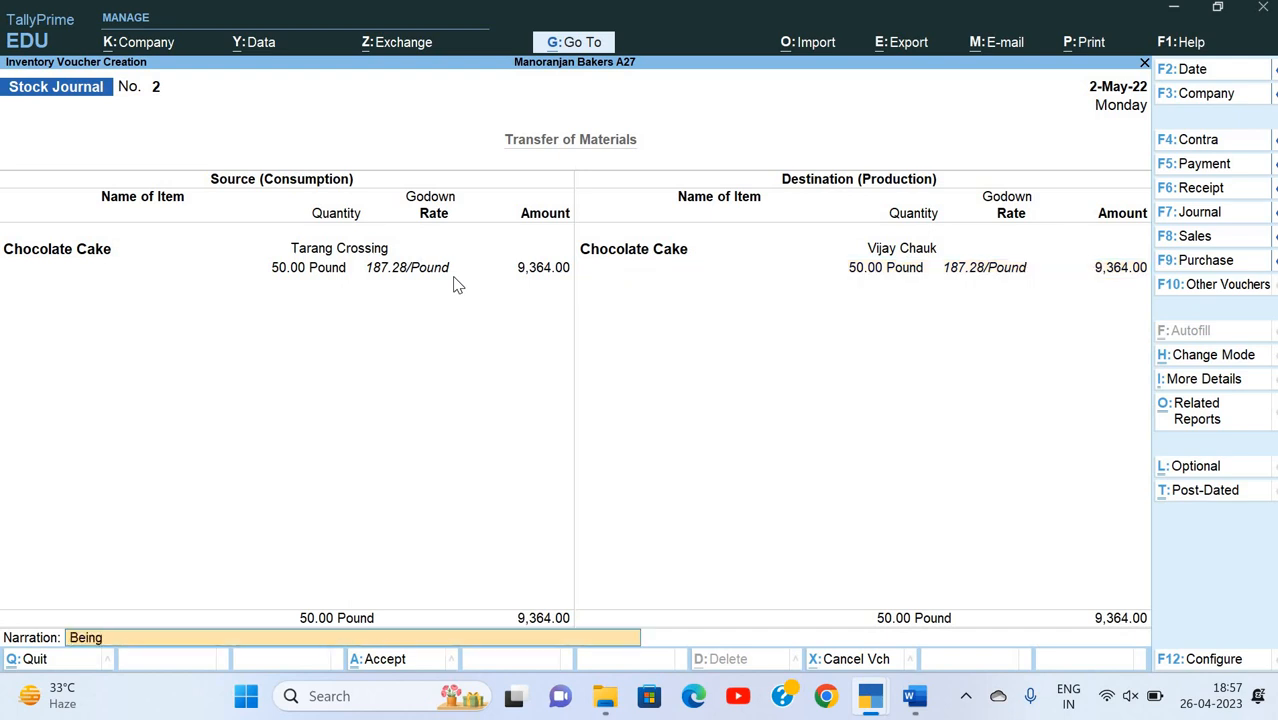
type("in")
key("BackSpace")
key("BackSpace")
key("BackSpace")
key("BackSpace")
key("BackSpace")
key("BackSpace")
key("BackSpace")
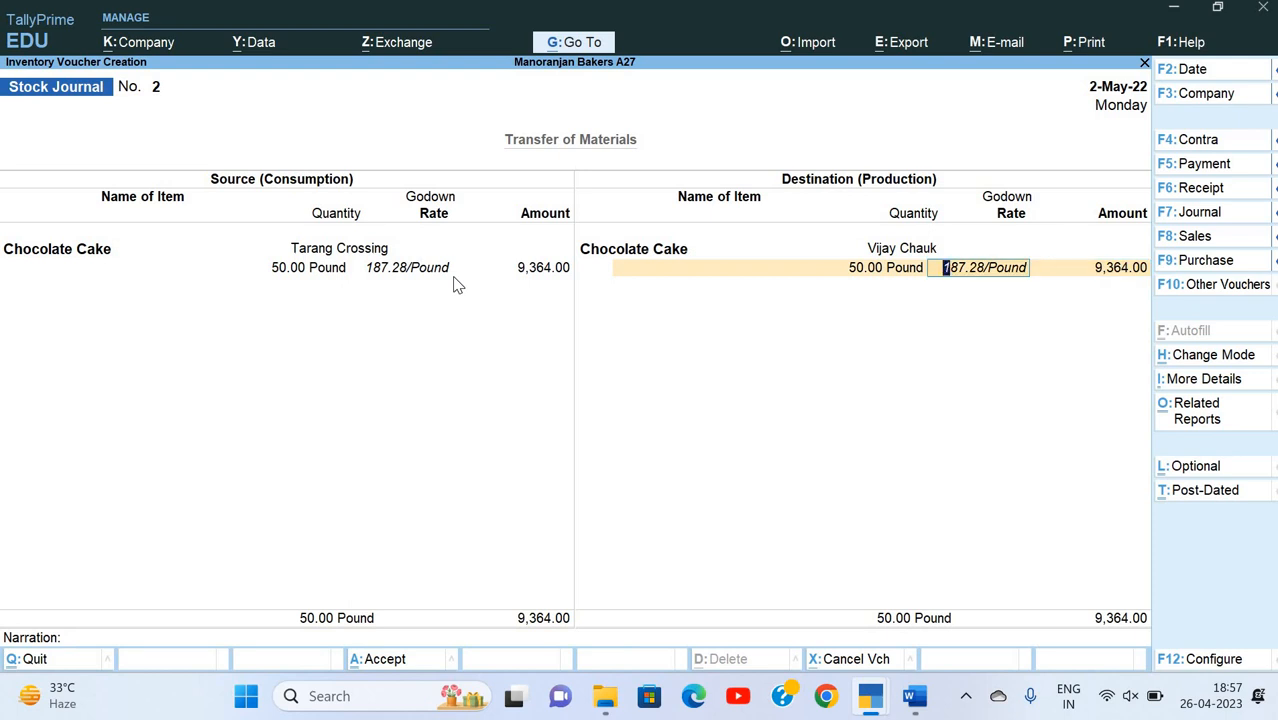
Step: Open the Stock Journal voucher type for alteration without leaving the current voucher
key("alt")
key("alt+g")
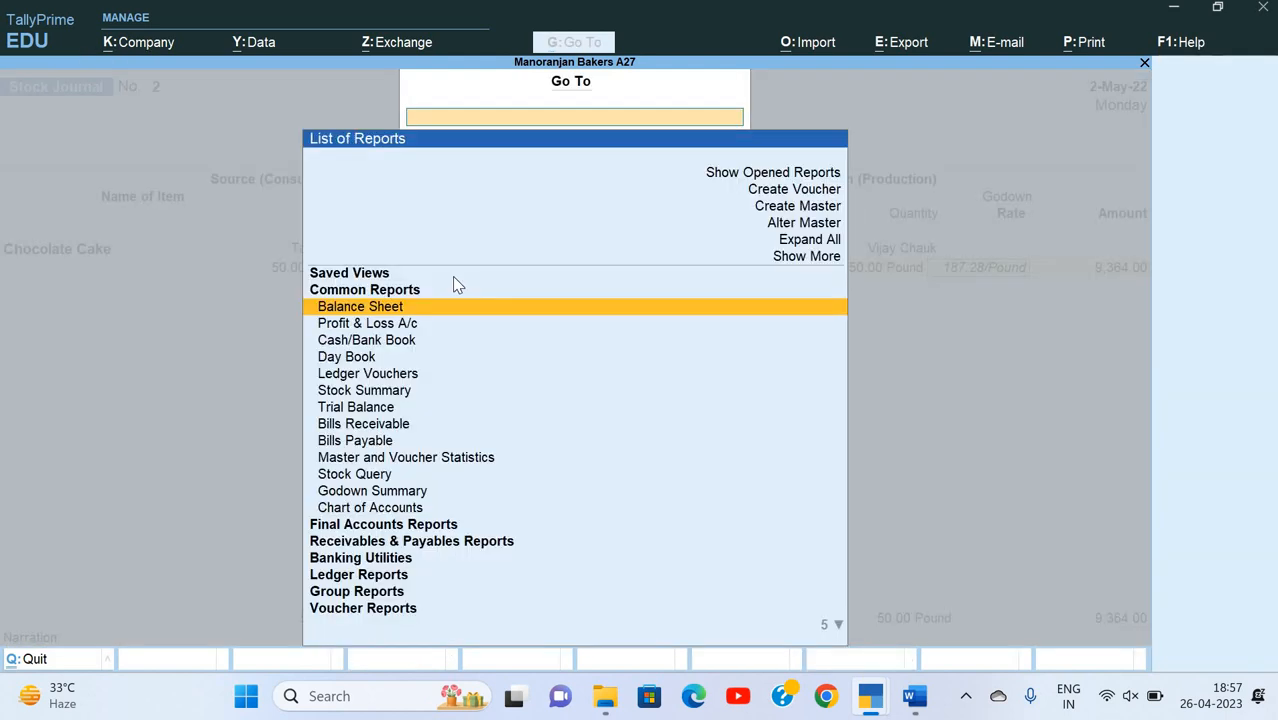
key("Up")
key("Up")
key("Up")
key("Up")
key("Return")
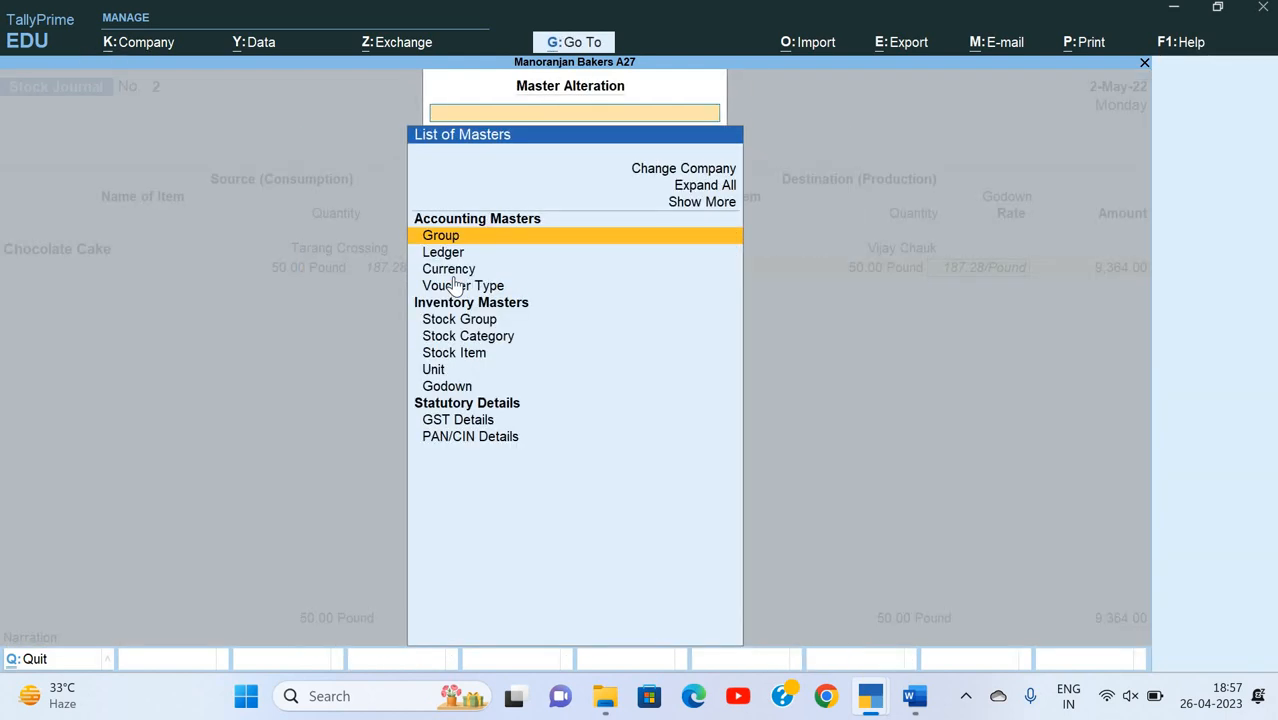
key("Down")
key("Down")
key("Down")
key("Down")
key("Up")
key("Return")
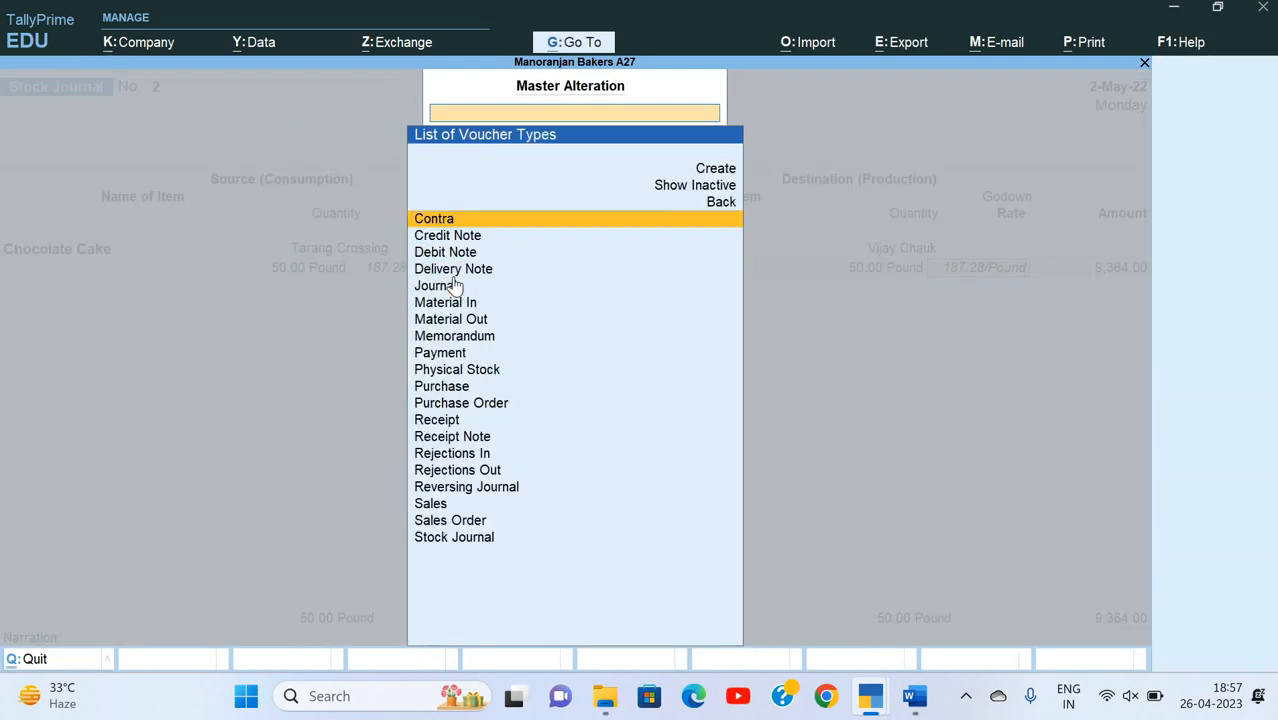
type("Jo")
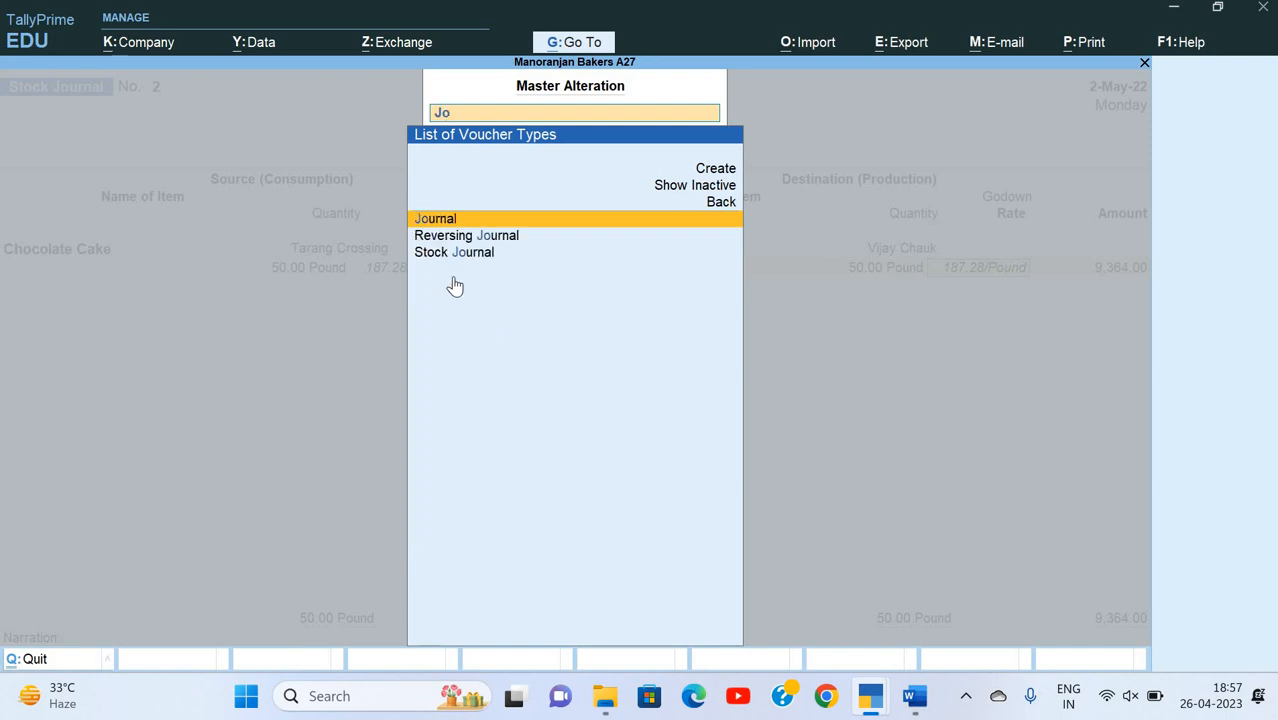
key("Down")
key("Down")
key("Return")
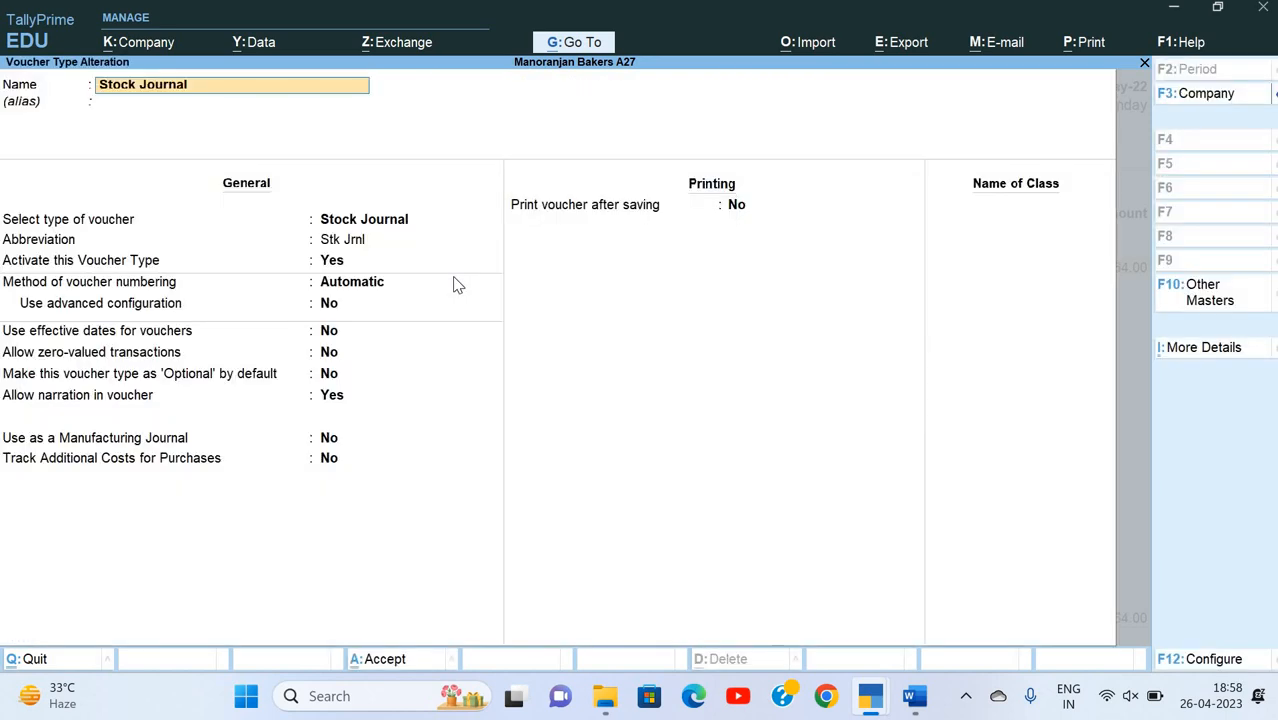
Step: Enable Track Additional Costs for Purchases in the Stock Journal voucher type, save it, and return to the stock journal
key("Return")
key("Return")
key("Return")
key("Return")
key("Return")
key("Return")
key("Return")
key("Return")
key("Return")
key("Return")
key("Return")
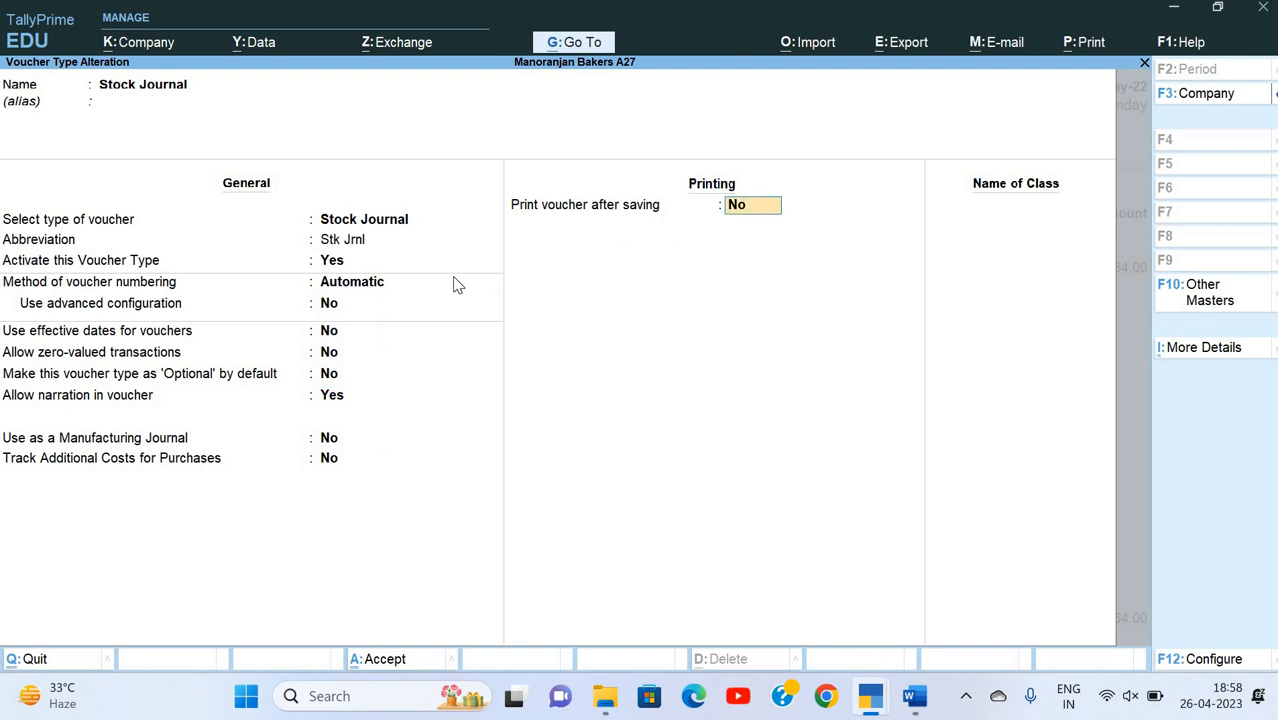
key("BackSpace")
type("y")
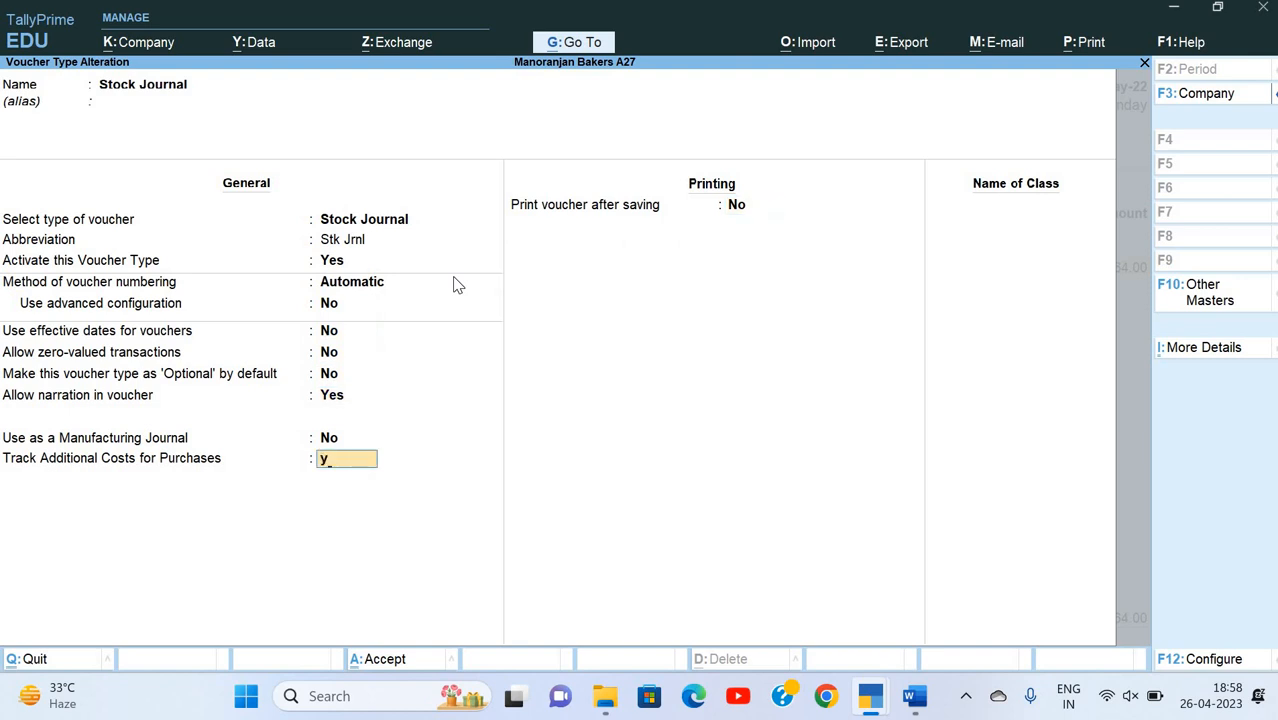
key("Return")
key("ctrl+a")
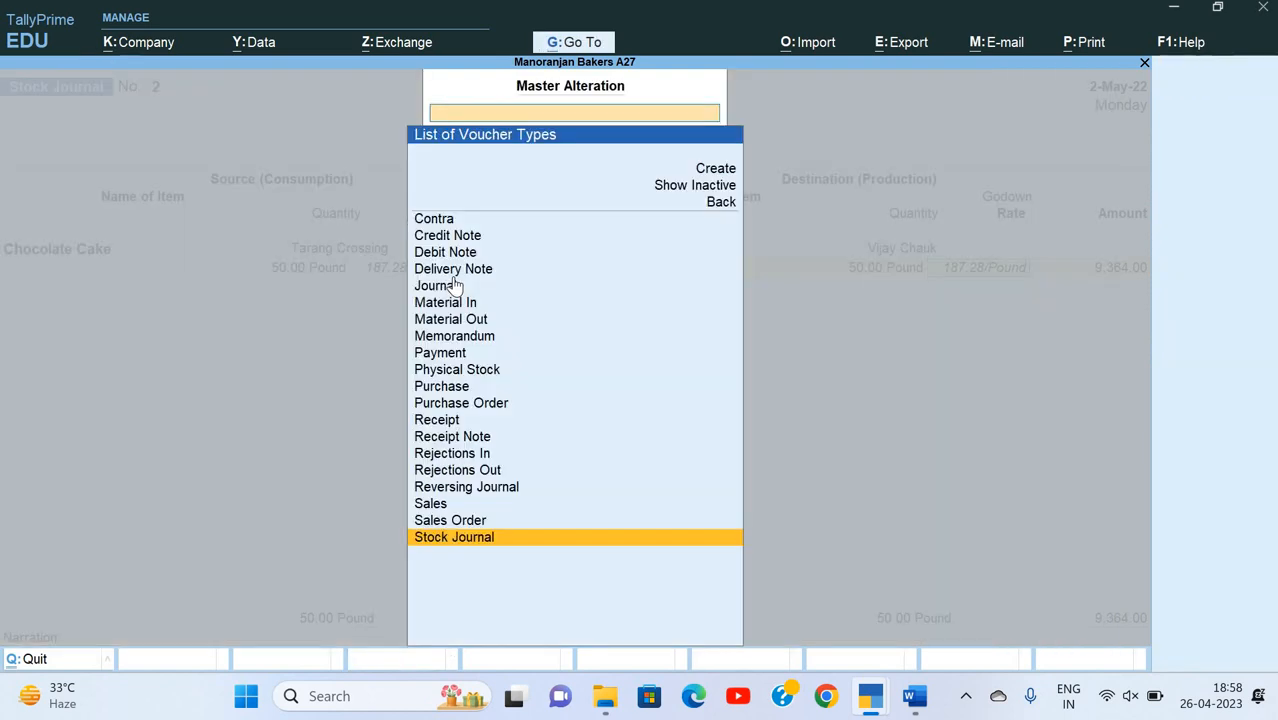
key("Escape")
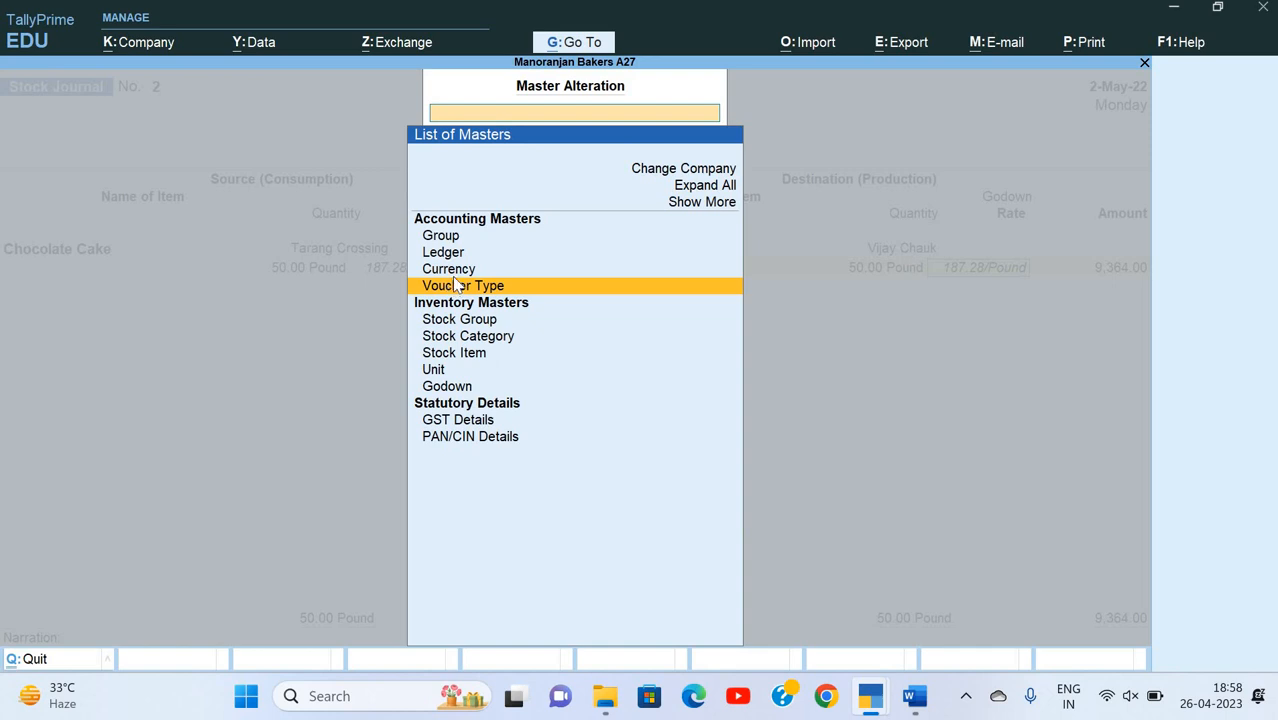
key("Escape")
Step: Go through the stock journal's existing item lines to reach the additional cost details for the destination Chocolate Cake
key("Return")
key("Return")
key("Return")
key("Return")
key("Return")
key("Return")
key("Return")
key("Return")
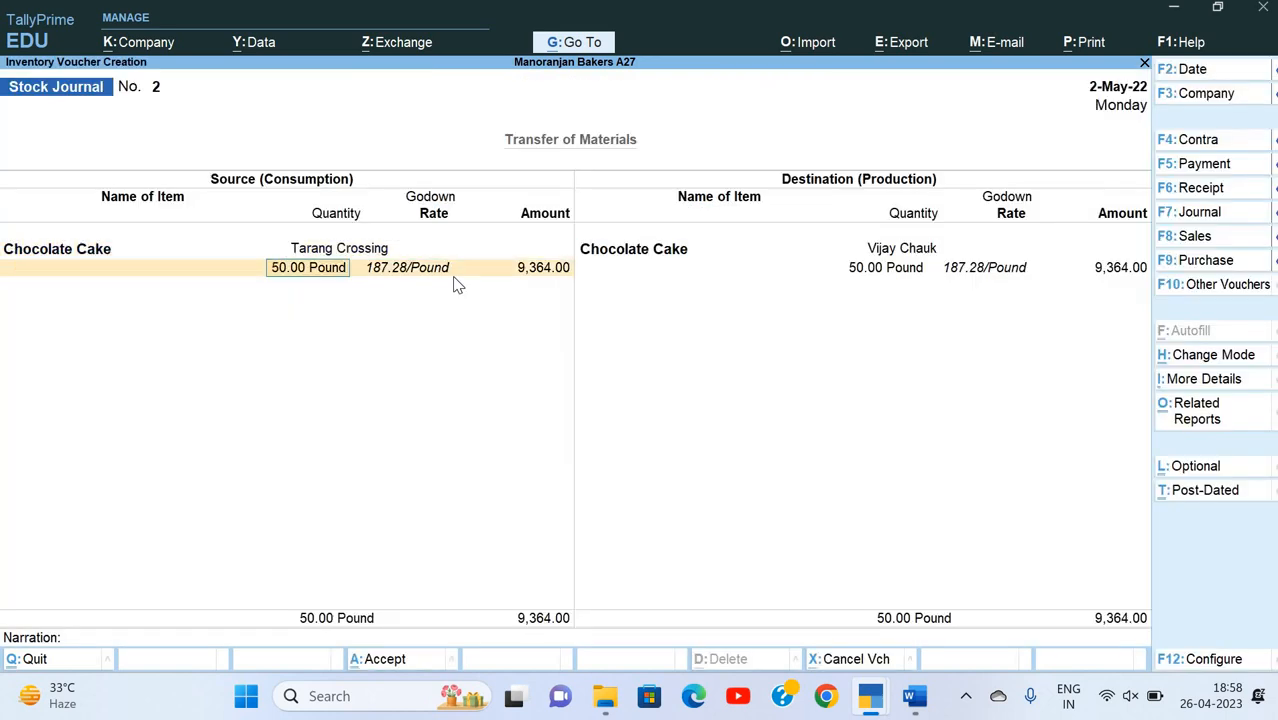
key("Return")
key("Return")
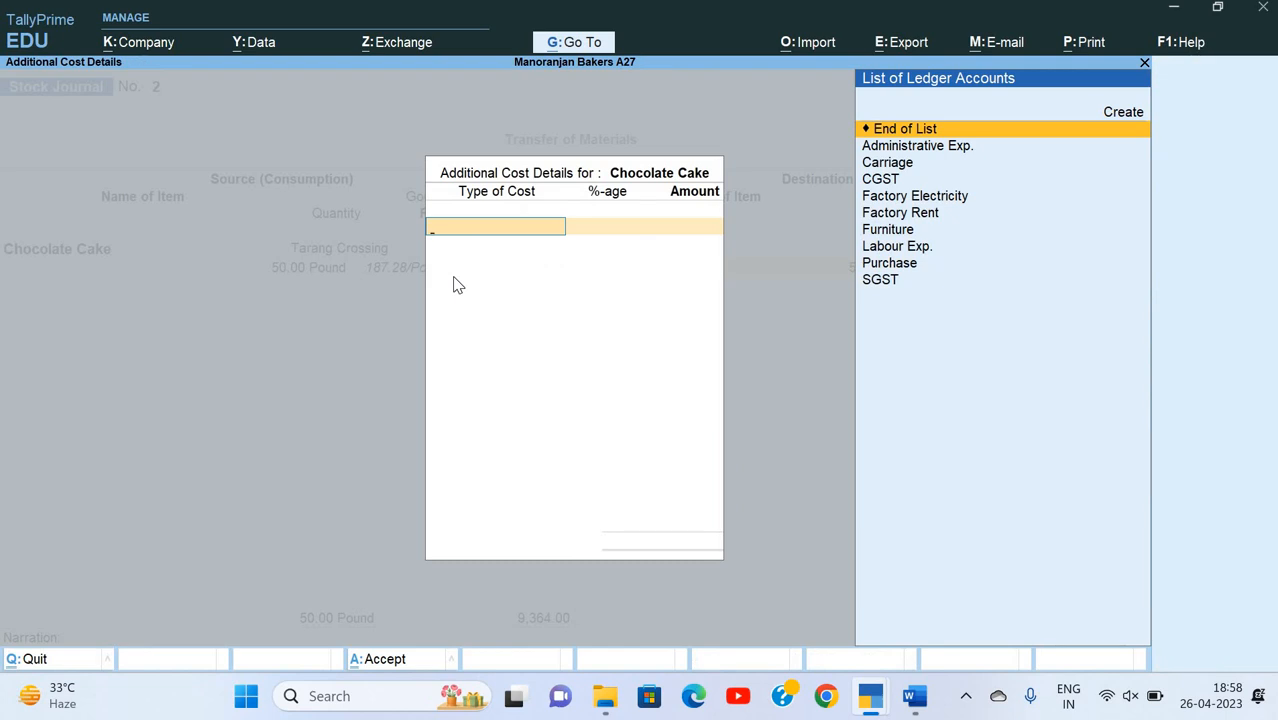
Step: Start a new ledger named Transportation Exp. from the additional cost details of Chocolate Cake
key("alt+c")
type("Tra")
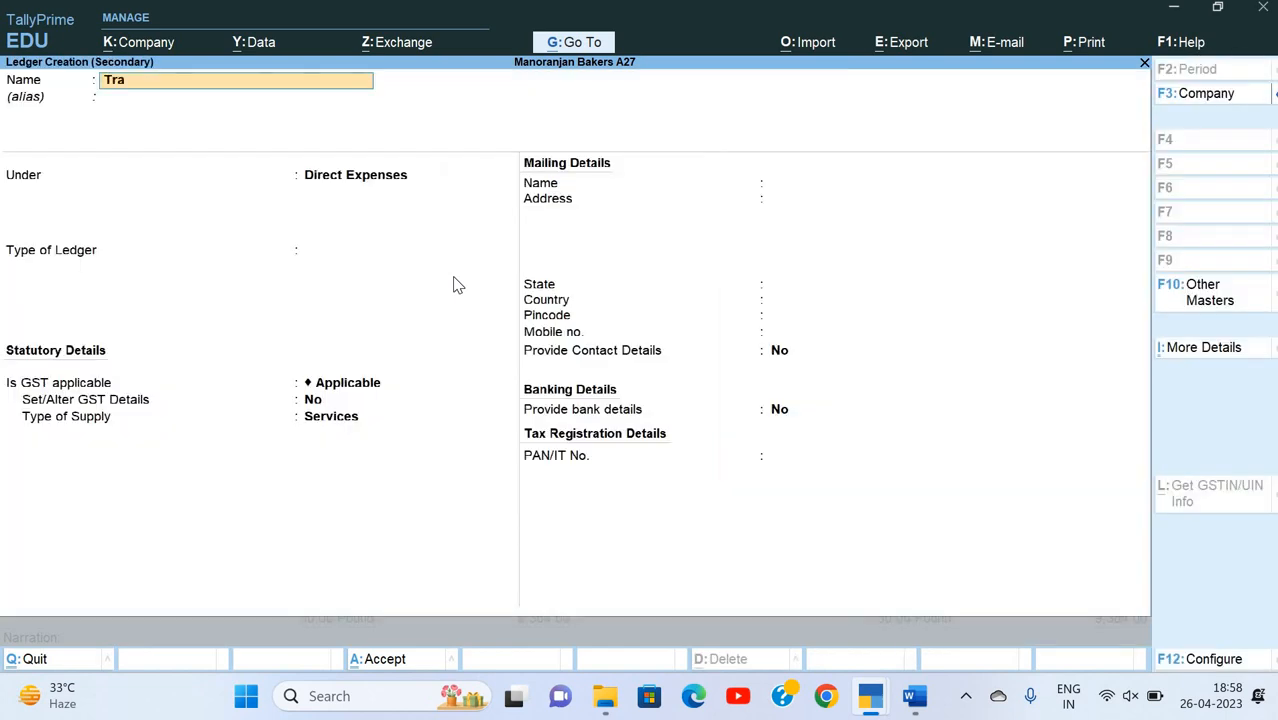
type("nsportatio")
type("n ex")
type("p")
type(".")
key("Return")
key("Return")
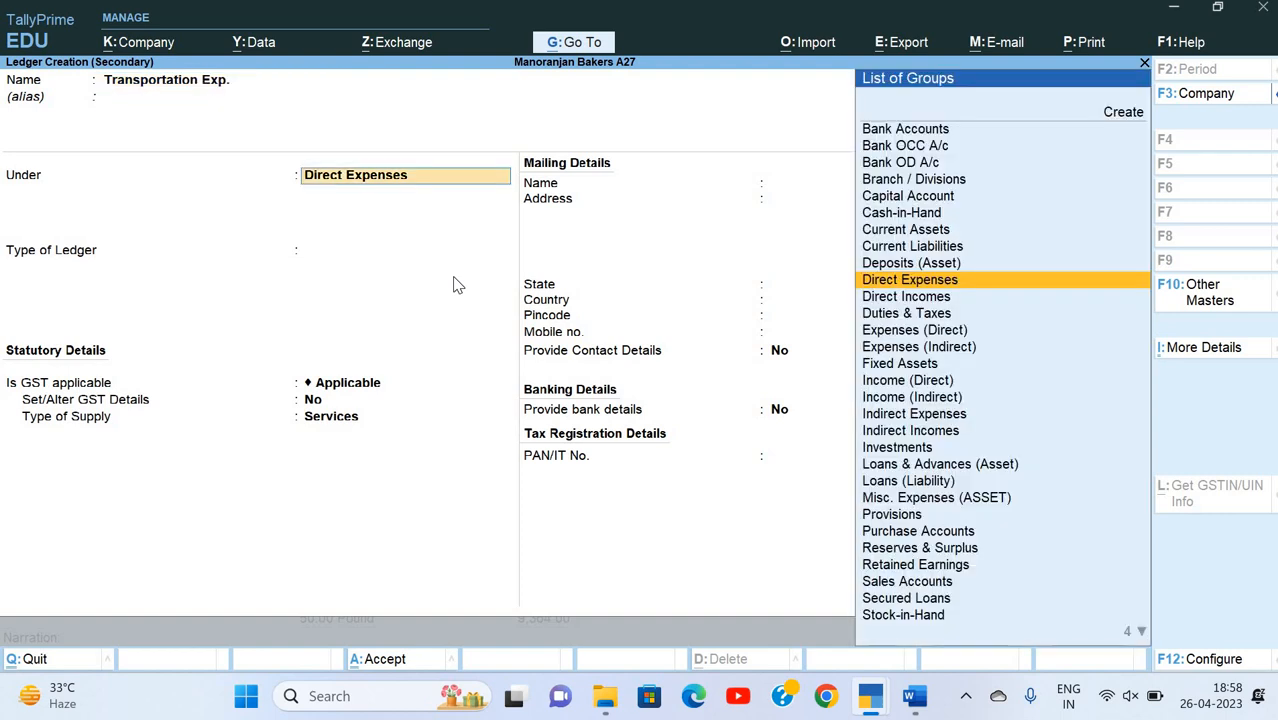
Step: Place the Transportation Exp. ledger under Indirect Expenses, set GST to Not Applicable, and save it
type("In")
key("Down")
key("Down")
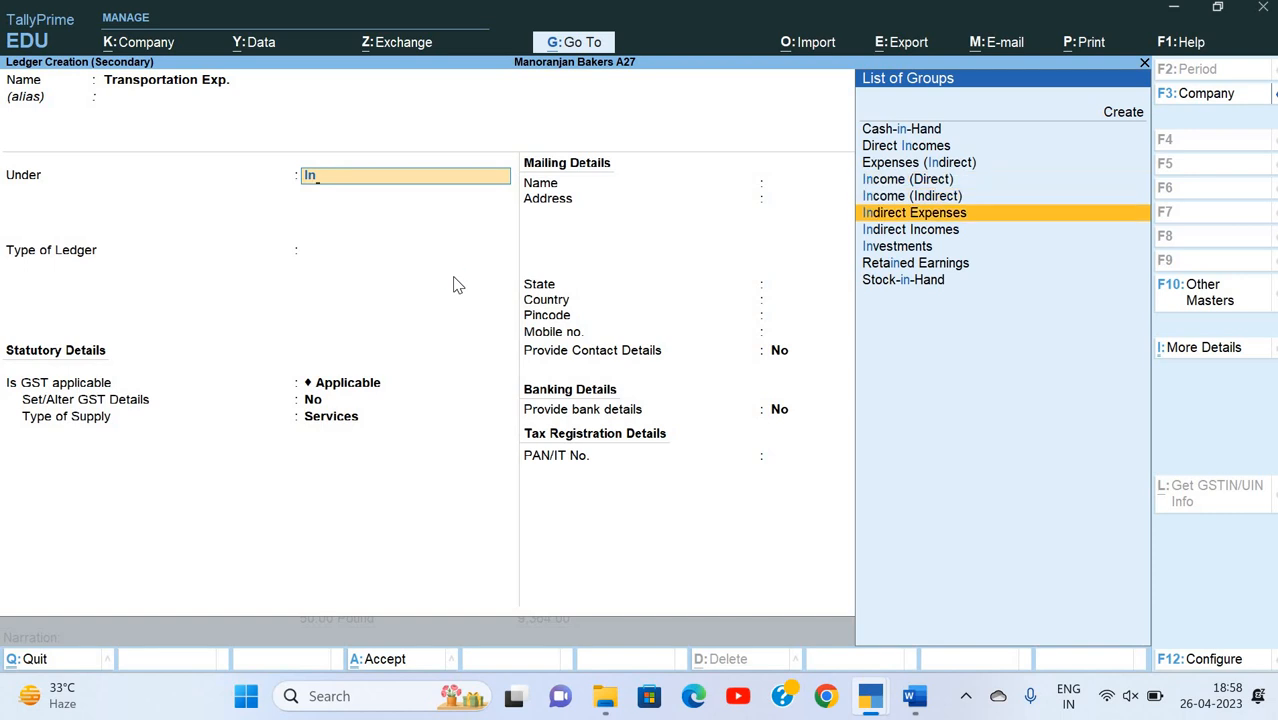
key("Return")
key("Return")
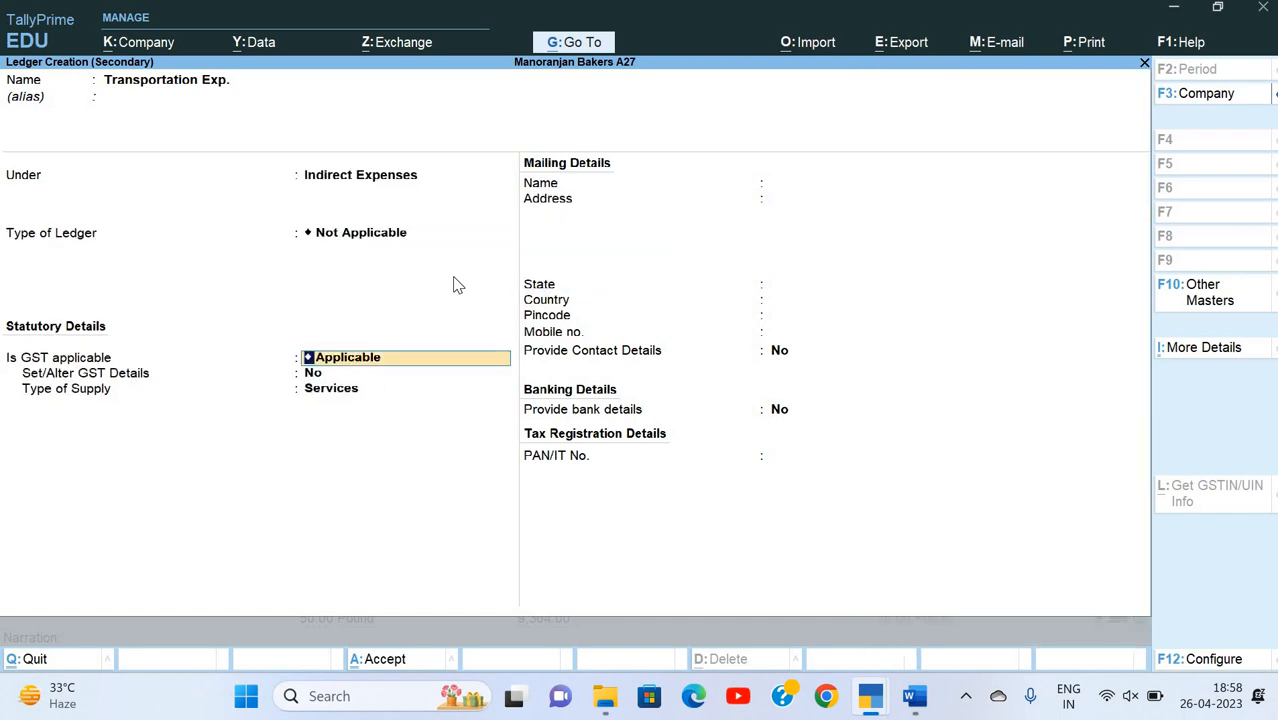
key("space")
key("Down")
key("Down")
key("Return")
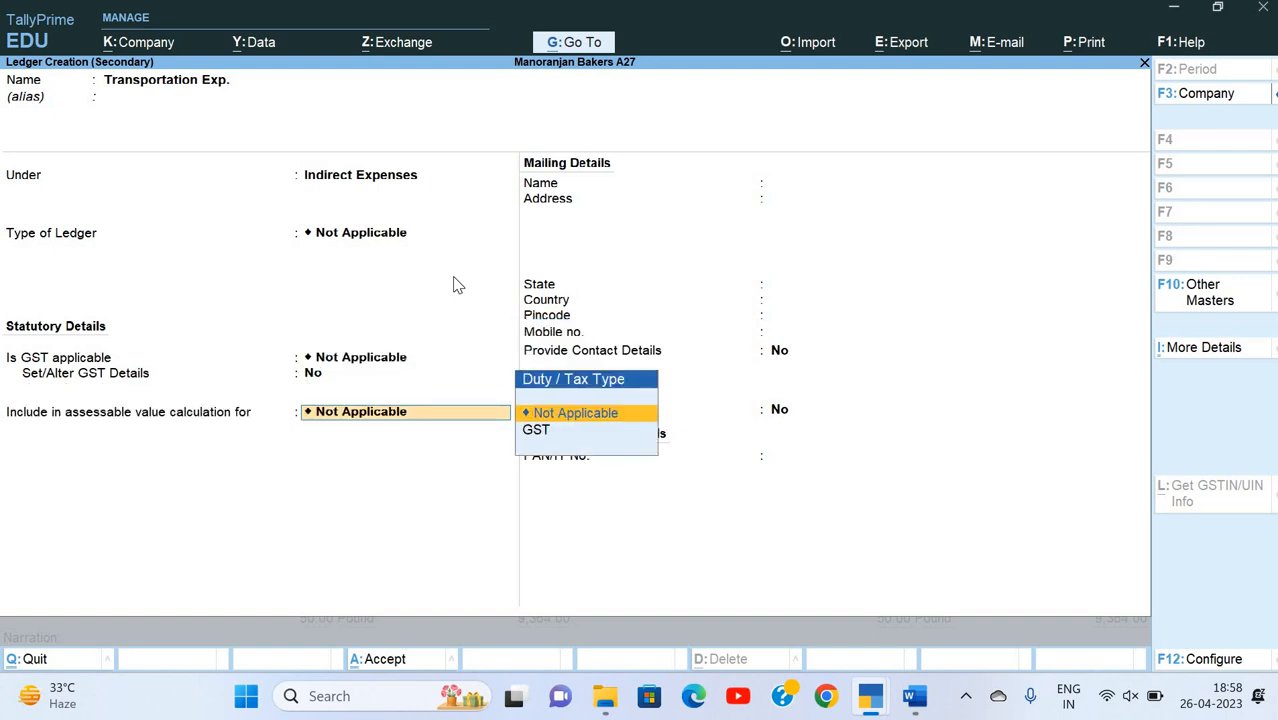
key("Return")
key("ctrl+a")
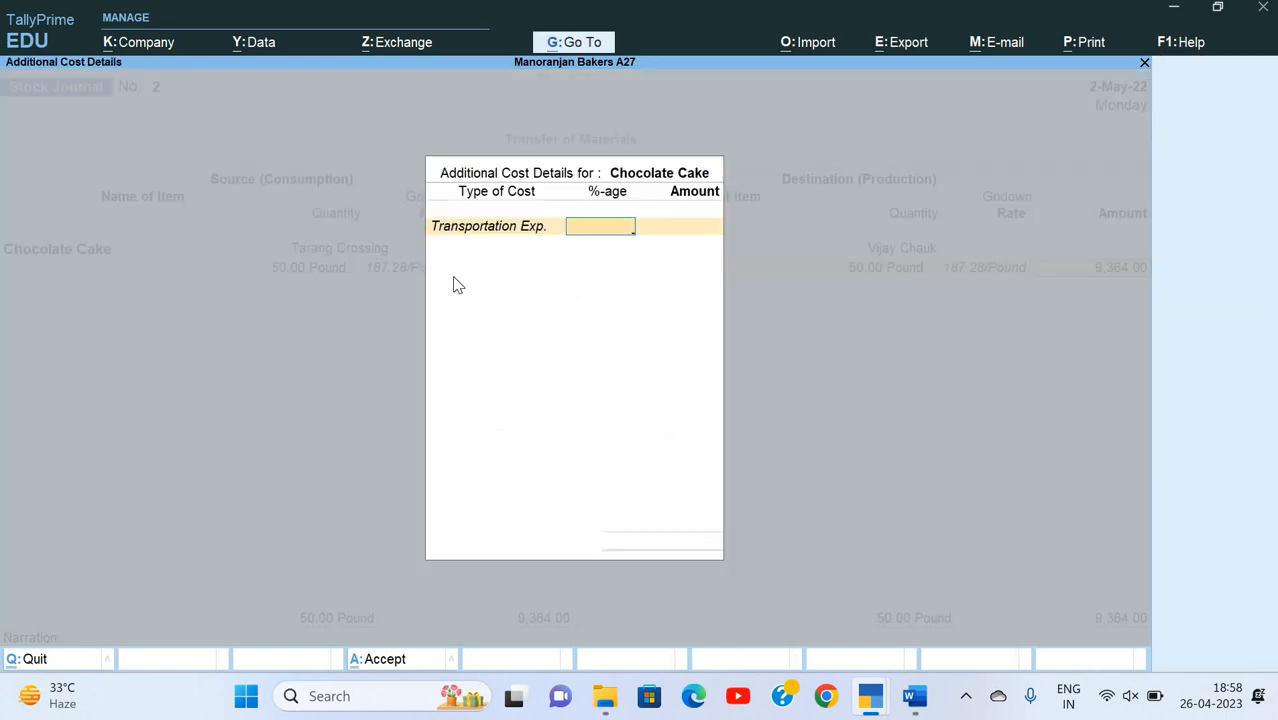
Step: Check the expense in the Word exercise and enter 500 as the Transportation Exp. additional cost for Chocolate Cake
key("alt+Tab")
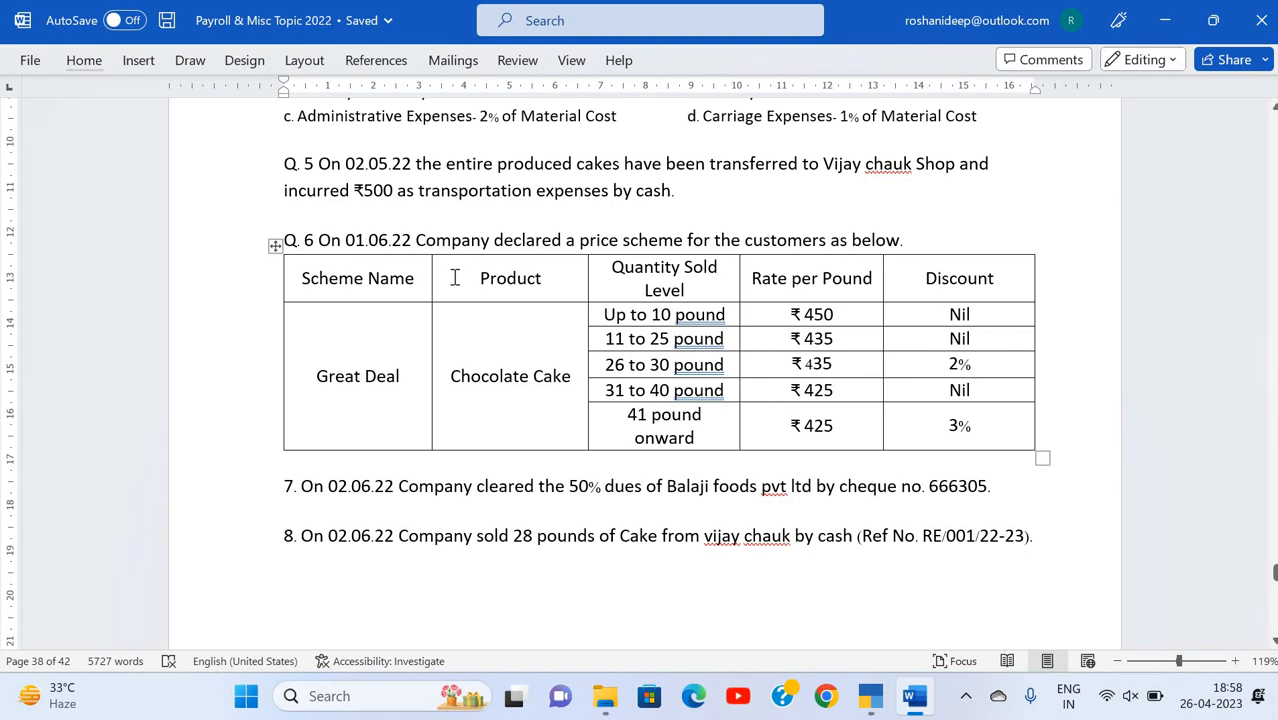
key("alt+Tab")
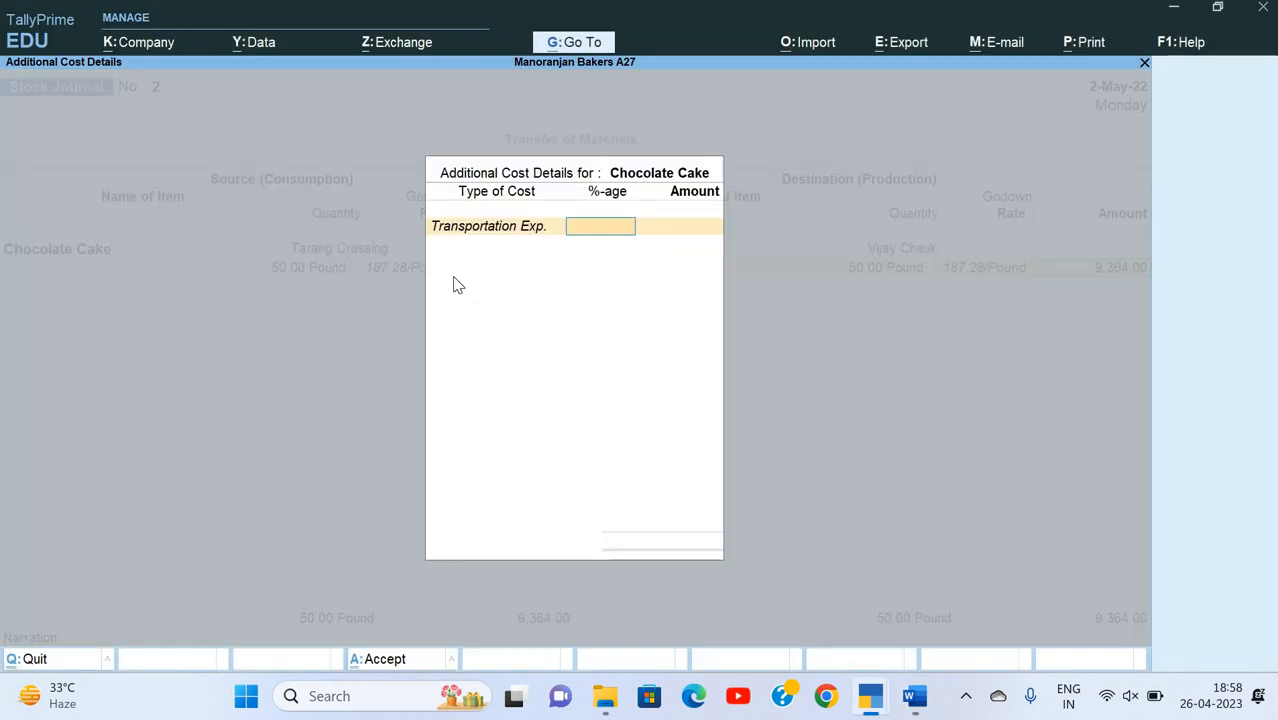
key("Return")
type("500")
key("Return")
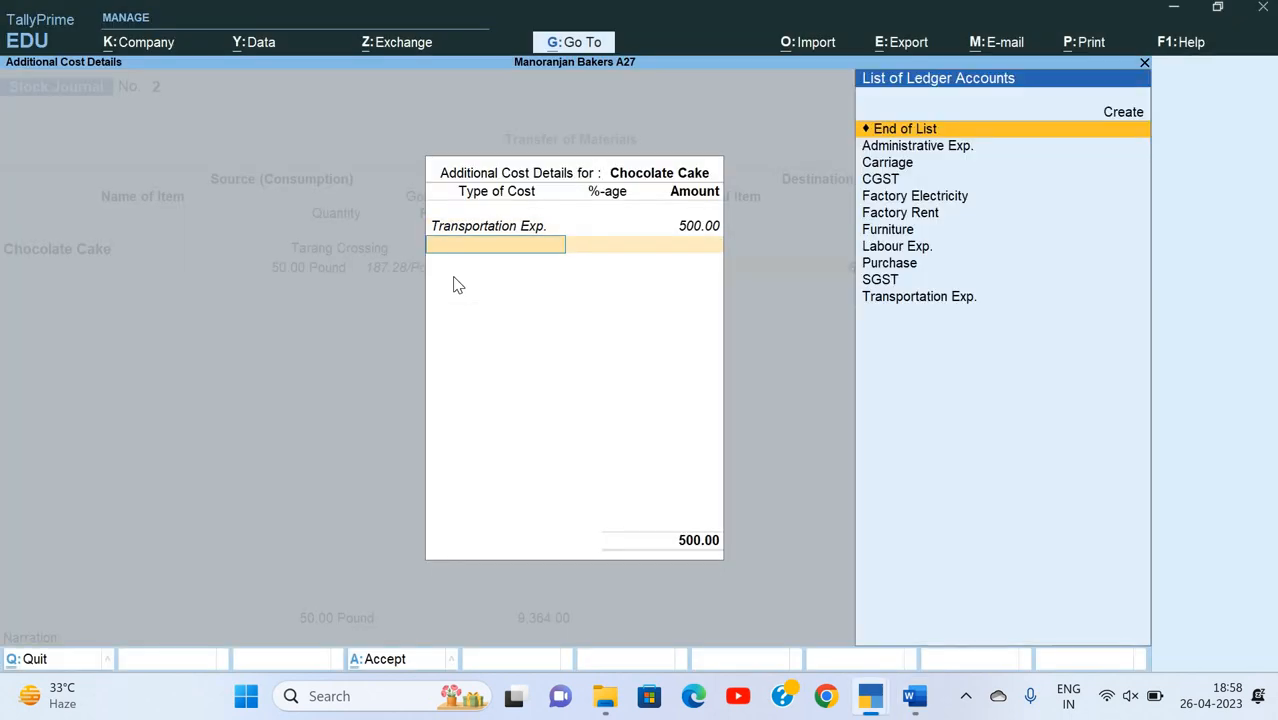
key("Return")
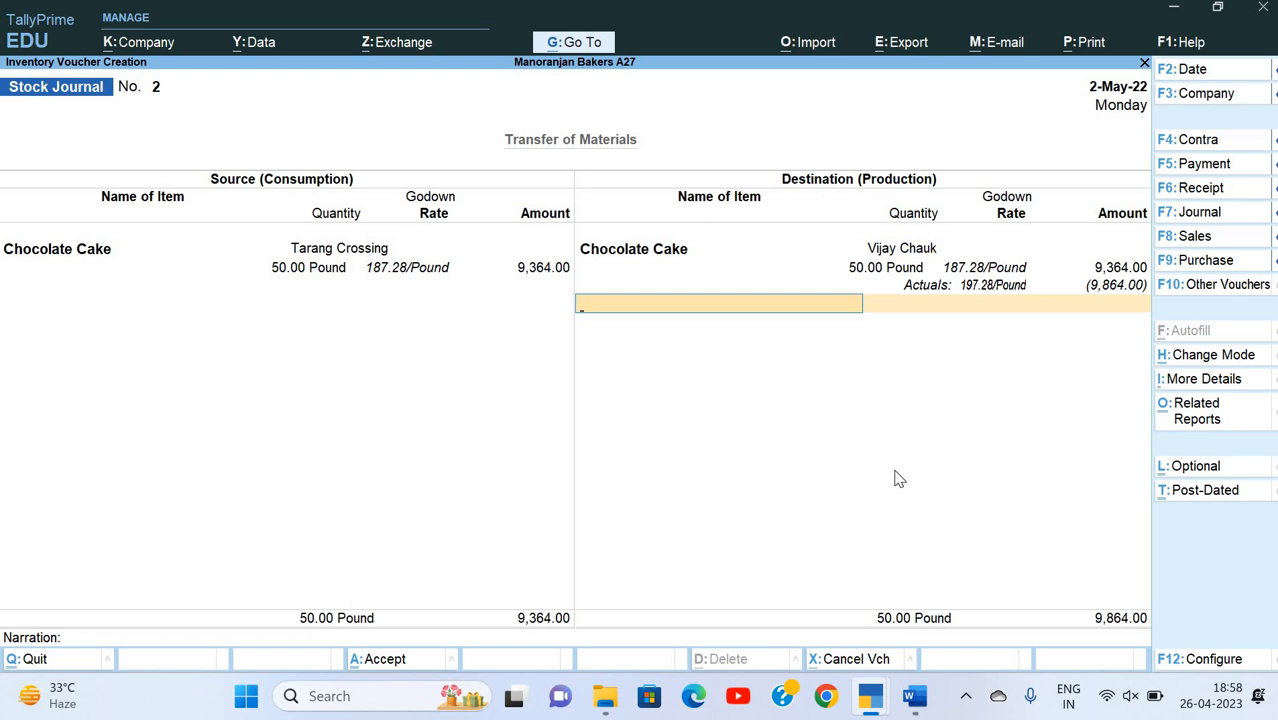
Step: Finish the destination list, add the narration "Being goods transfered", and save the stock journal
key("Return")
type("Being")
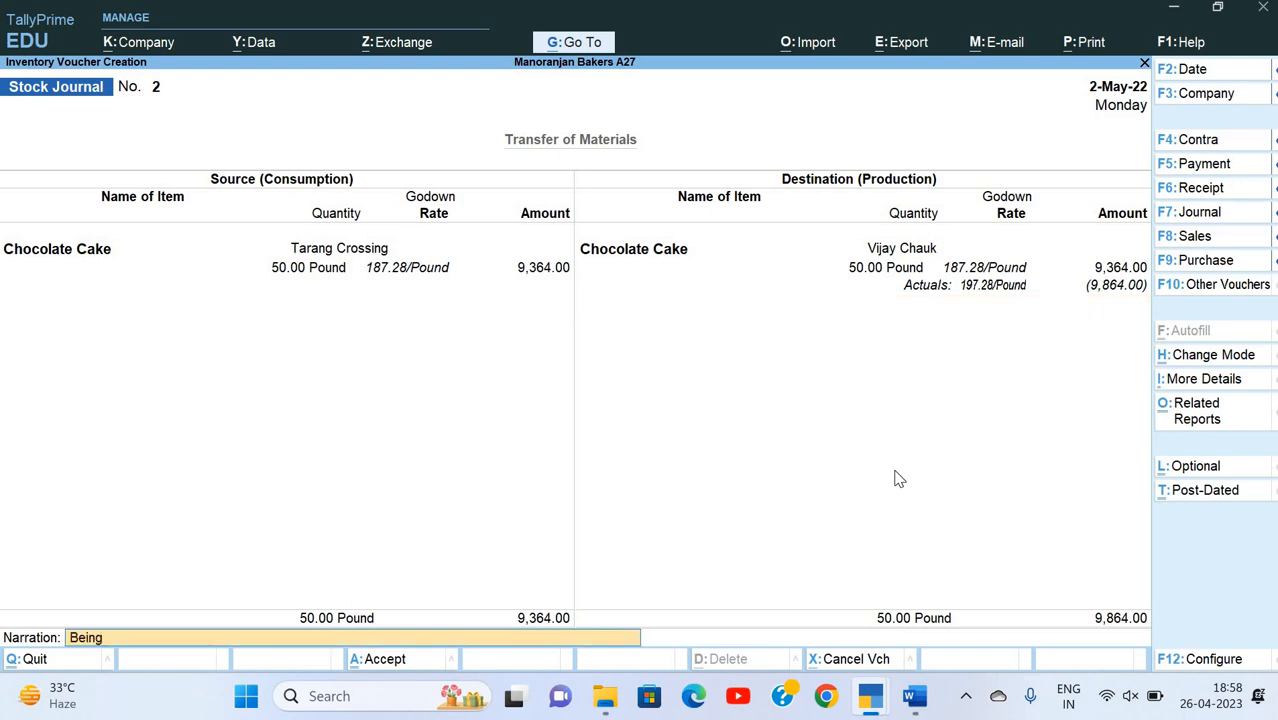
type(" goods transfered")
key("Return")
key("Return")
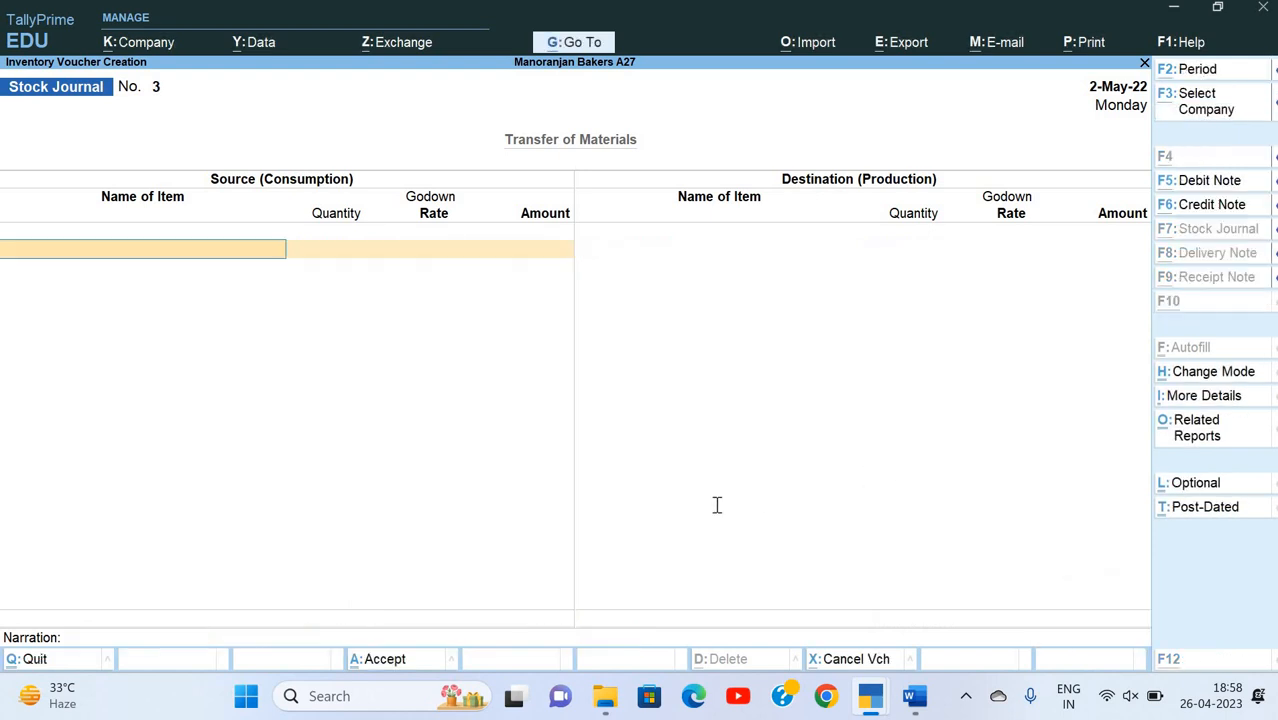
Step: Open the Profit & Loss account in detailed view and examine the Transportation Exp. line under Indirect Expenses
key("alt+Tab")
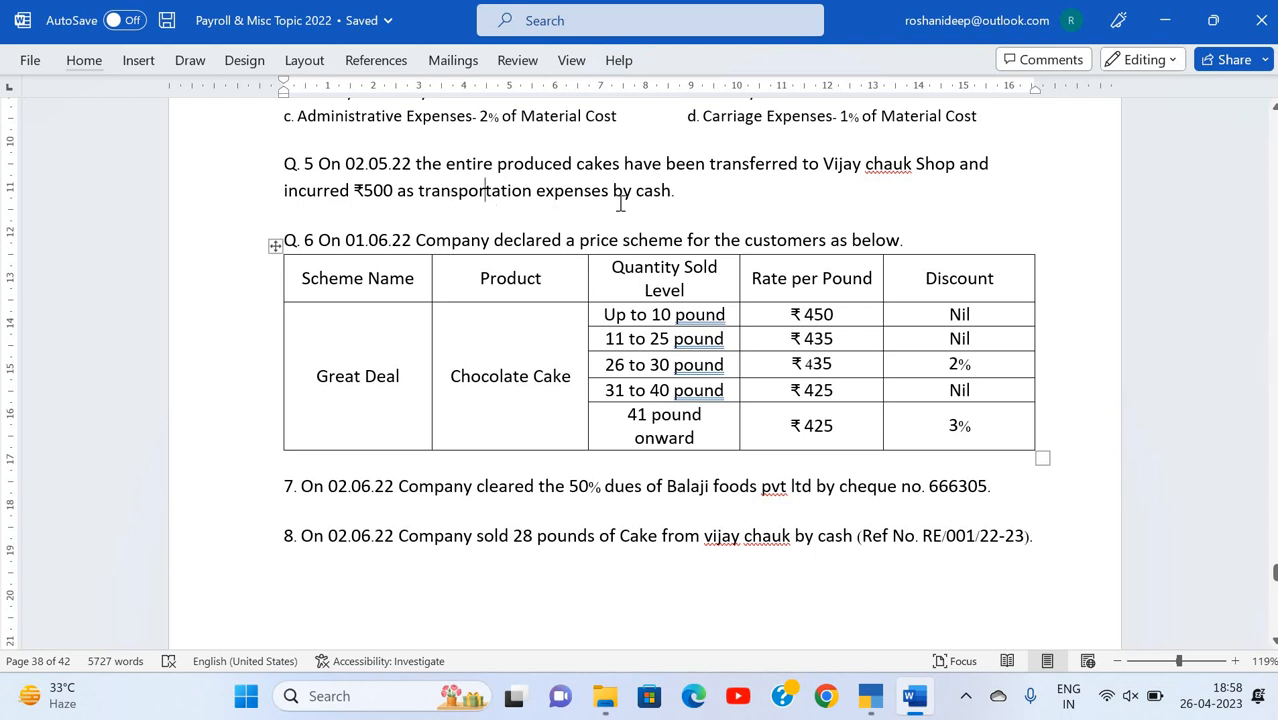
key("alt+Tab")
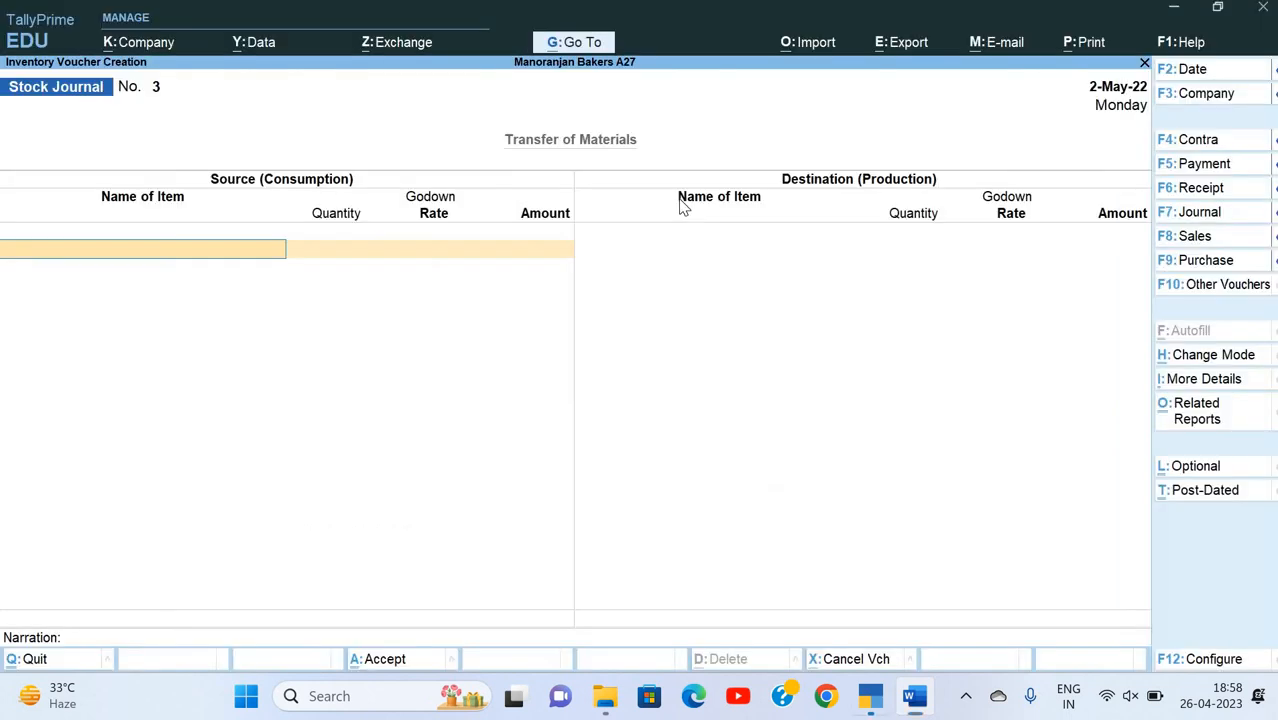
key("Escape")
key("Escape")
key("Escape")
key("p")
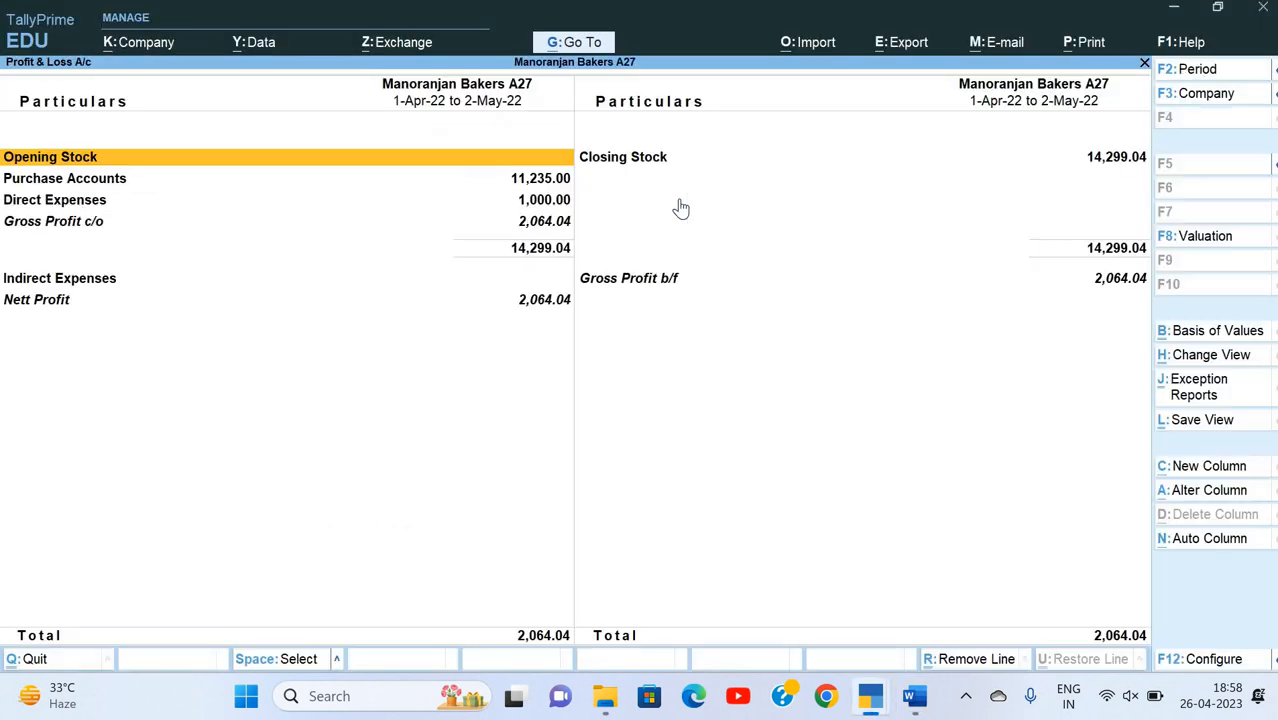
key("alt+F1")
key("Down")
key("Down")
key("Down")
key("Down")
key("Down")
key("Down")
key("Down")
key("Down")
key("Down")
key("Down")
key("Down")
key("Down")
key("Down")
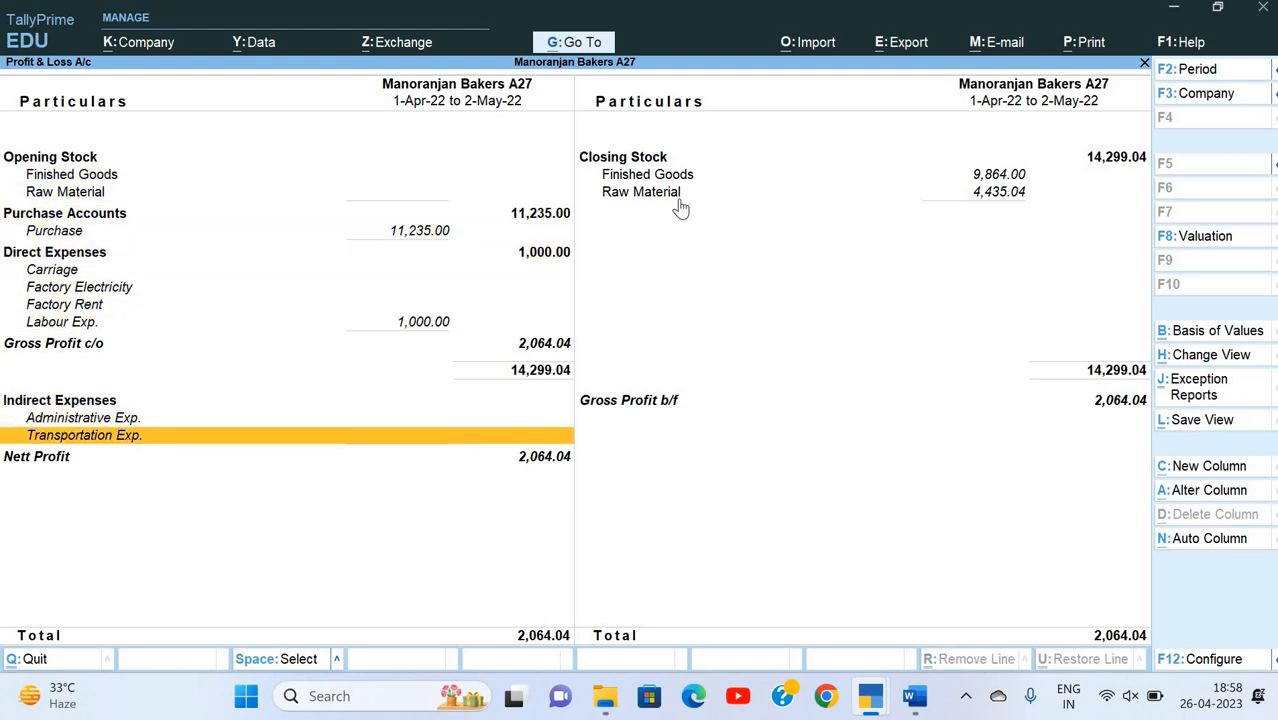
key("Escape")
Step: Open a new Payment voucher and check the transportation expense details in the Word exercise
key("Up")
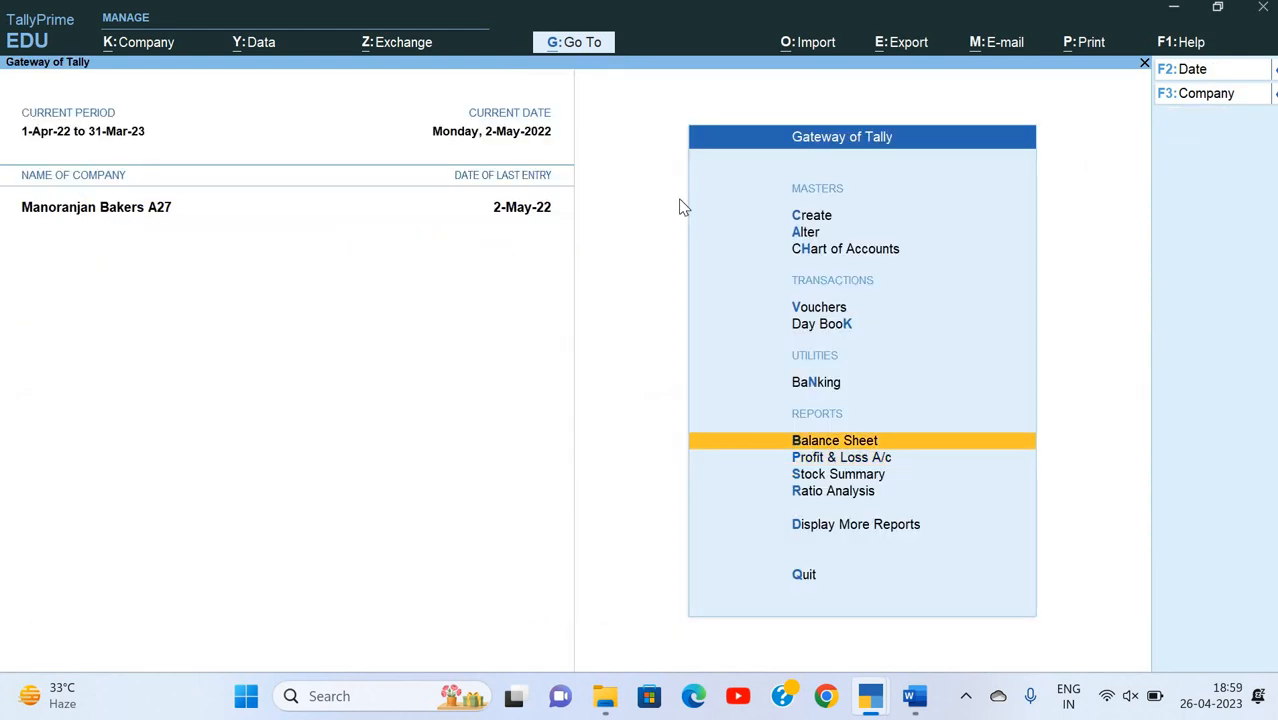
key("Up")
key("Up")
key("Up")
key("Return")
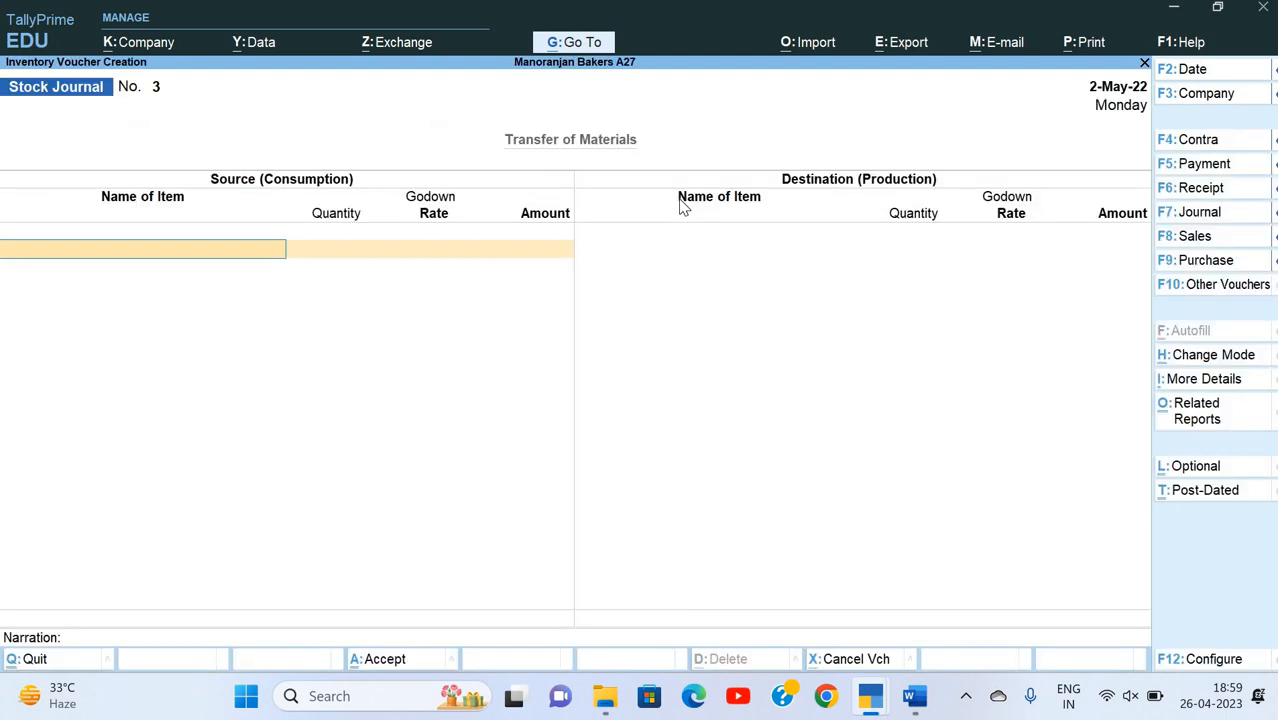
key("F5")
key("alt+Tab")
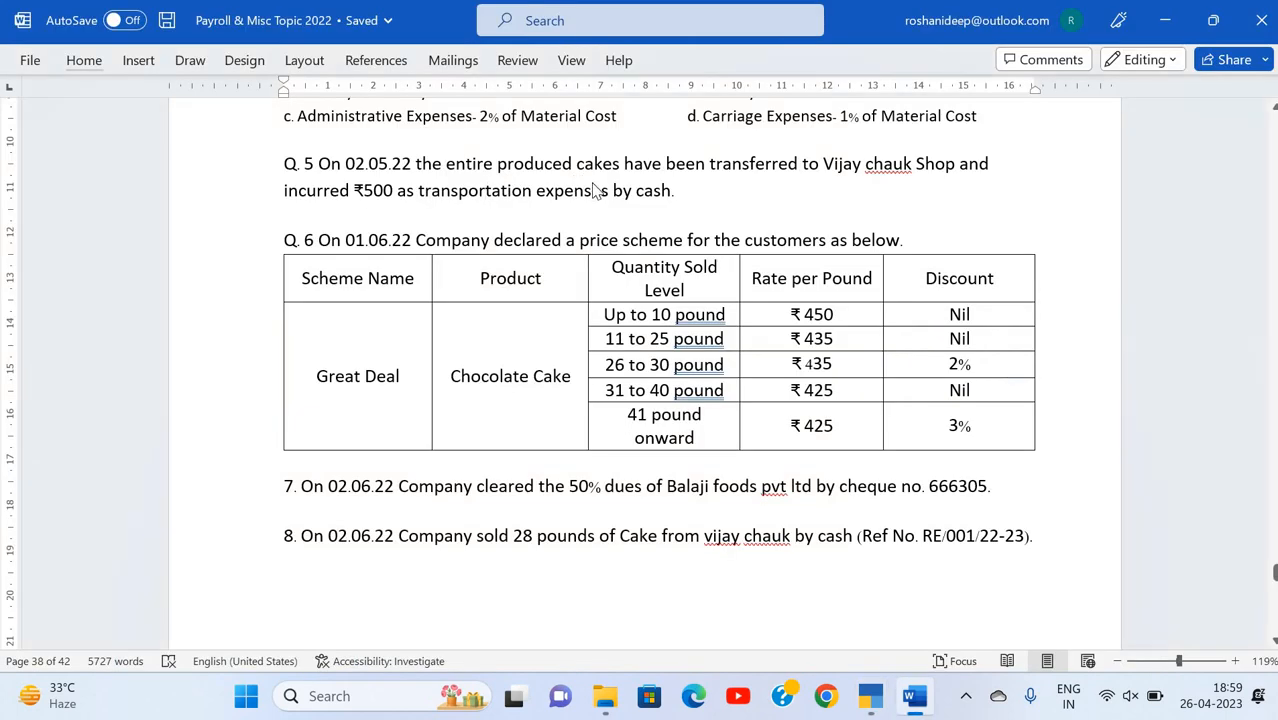
key("alt+Tab")
Step: Debit the Transportation Exp. ledger with 500 in the payment voucher
key("Down")
key("Down")
key("Down")
key("Down")
key("Down")
key("Down")
key("Down")
key("Down")
key("Down")
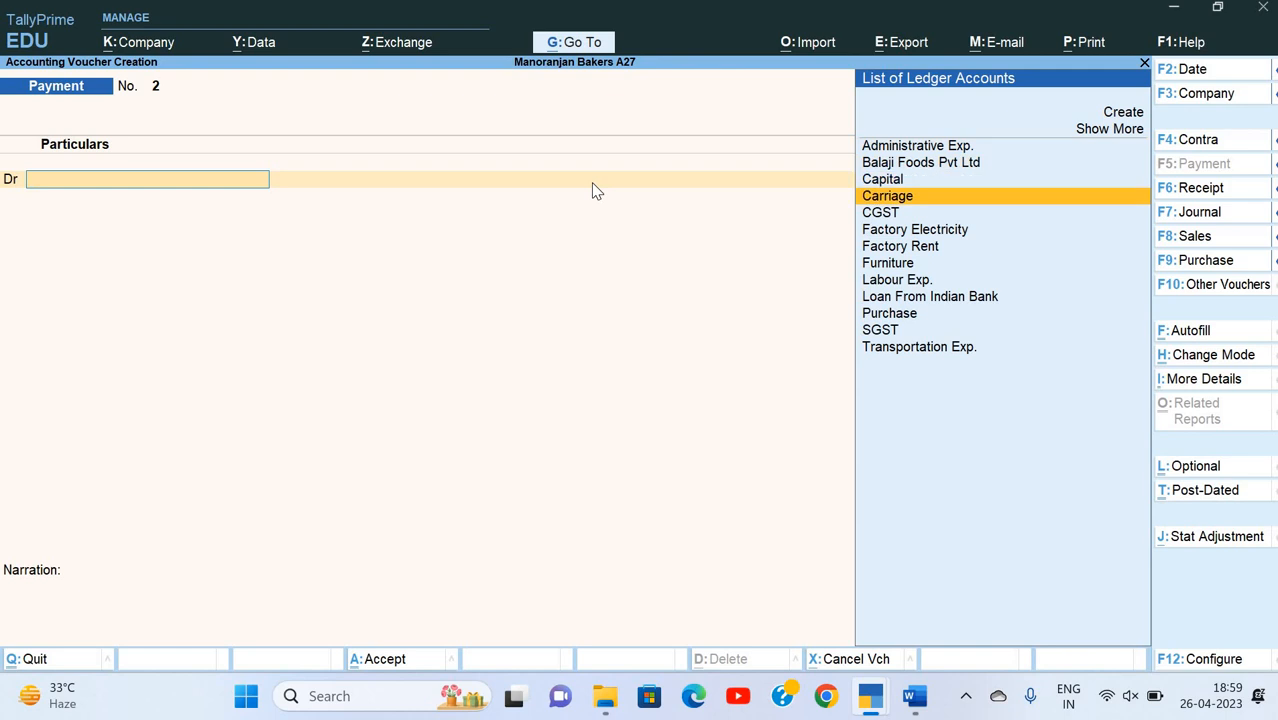
key("Down")
key("Down")
key("Down")
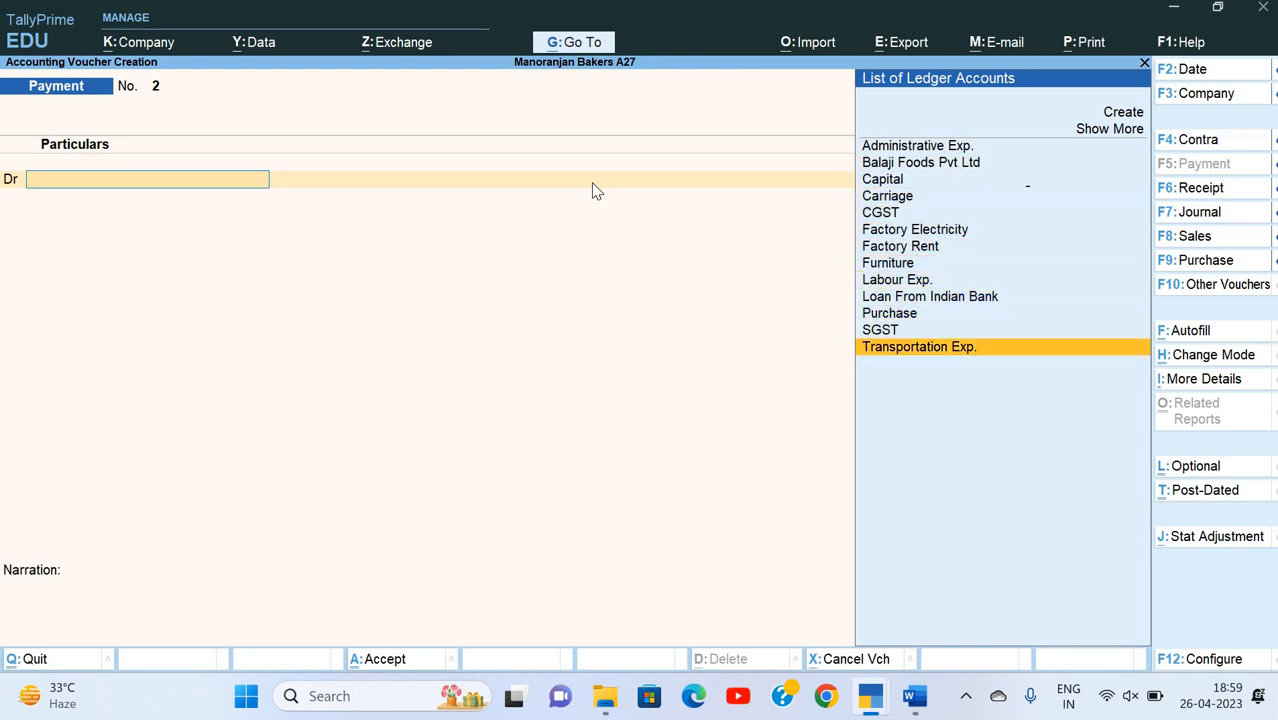
key("Return")
type("500")
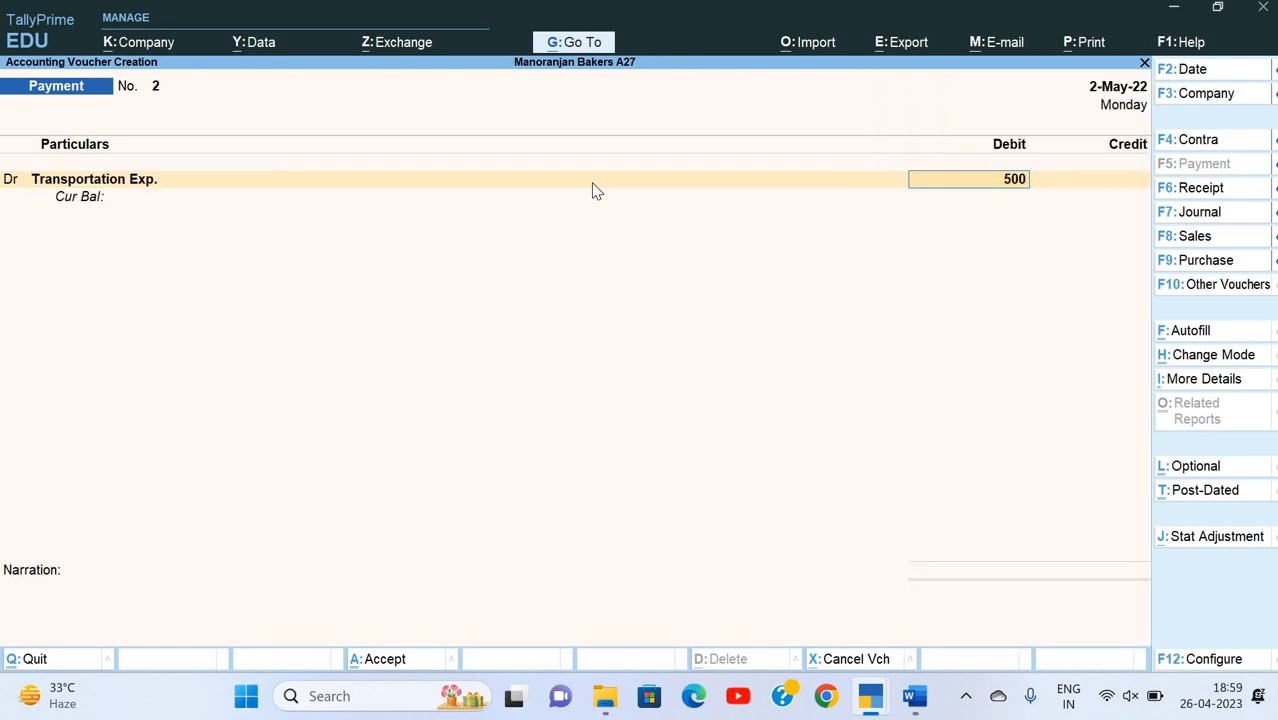
key("Return")
Step: Credit Cash with the matching 500 in the payment voucher
key("Down")
key("Down")
key("Down")
key("Down")
key("Return")
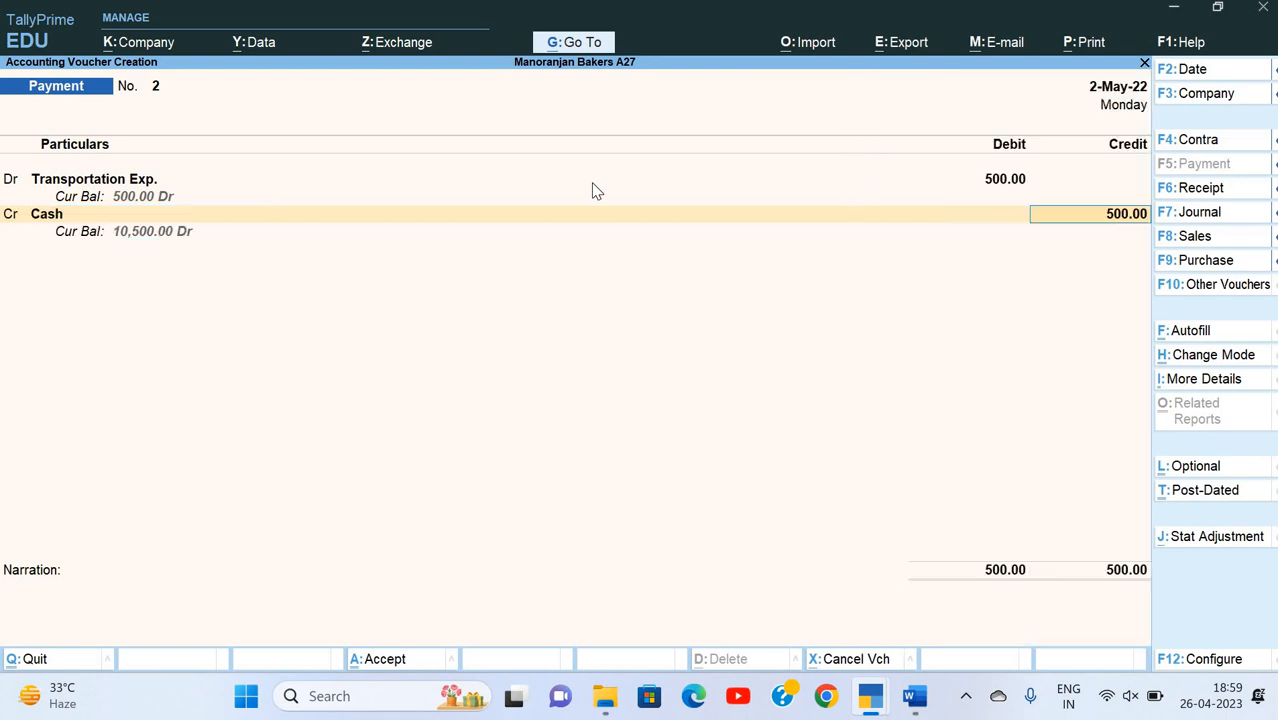
key("Return")
Step: Add the narration "Being payment made" and save the payment voucher
type("Being")
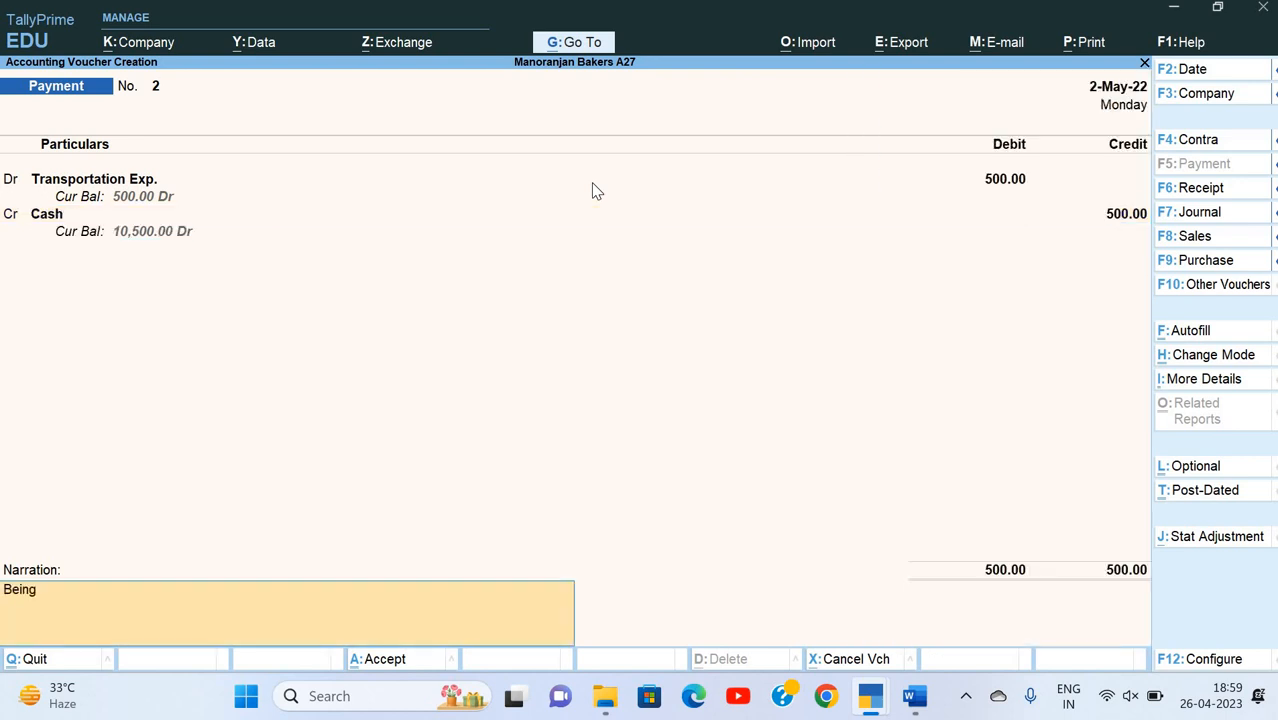
type(" payment made")
key("Return")
key("Return")
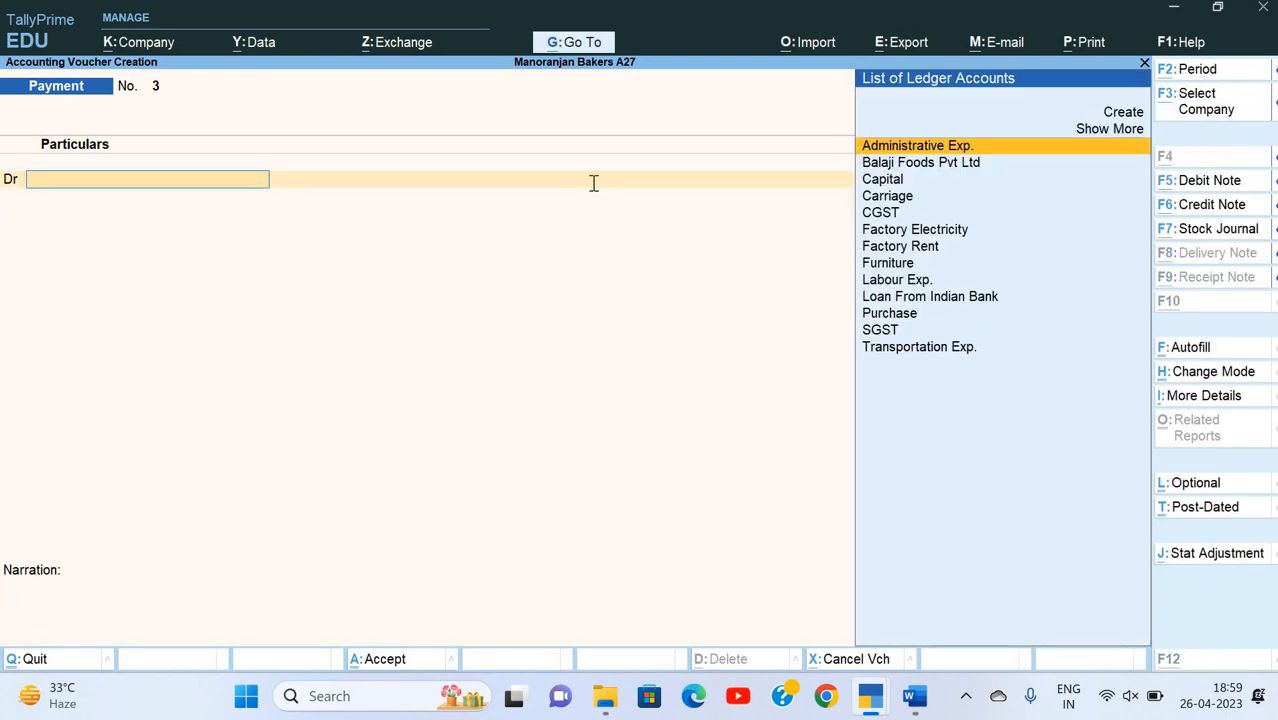
Step: Review the Transportation Exp. amount in the Profit & Loss account and switch back to the exercise in Word
key("alt+Tab")
key("alt+Tab")
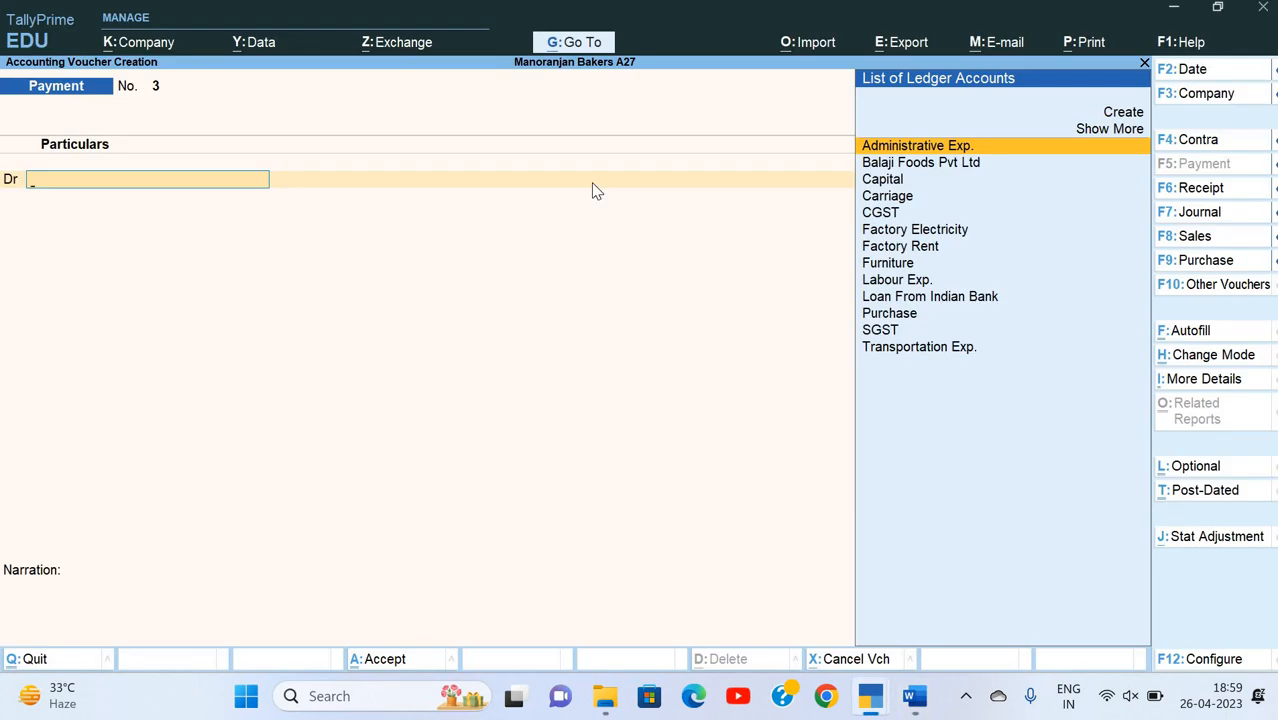
key("Escape")
key("Escape")
key("Escape")
key("p")
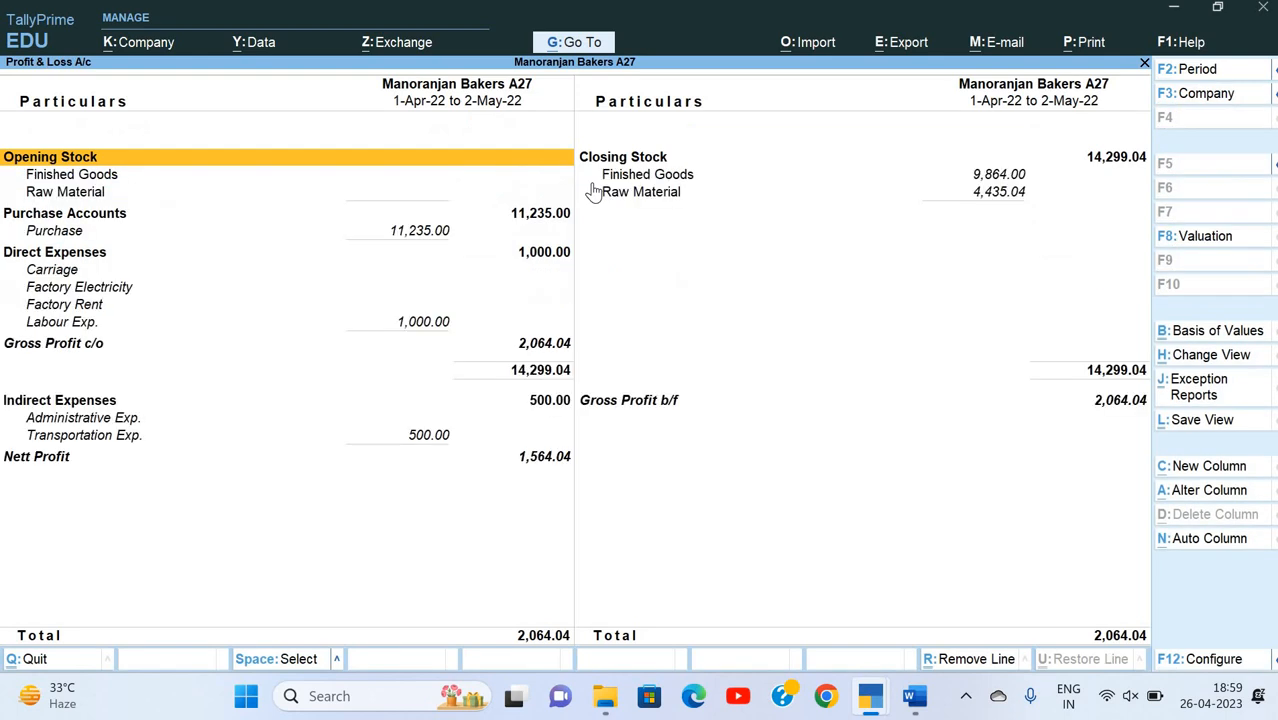
key("Down")
key("Down")
key("Down")
key("Down")
key("Down")
key("Down")
key("Down")
key("Down")
key("Down")
key("Down")
key("Down")
key("Down")
key("Down")
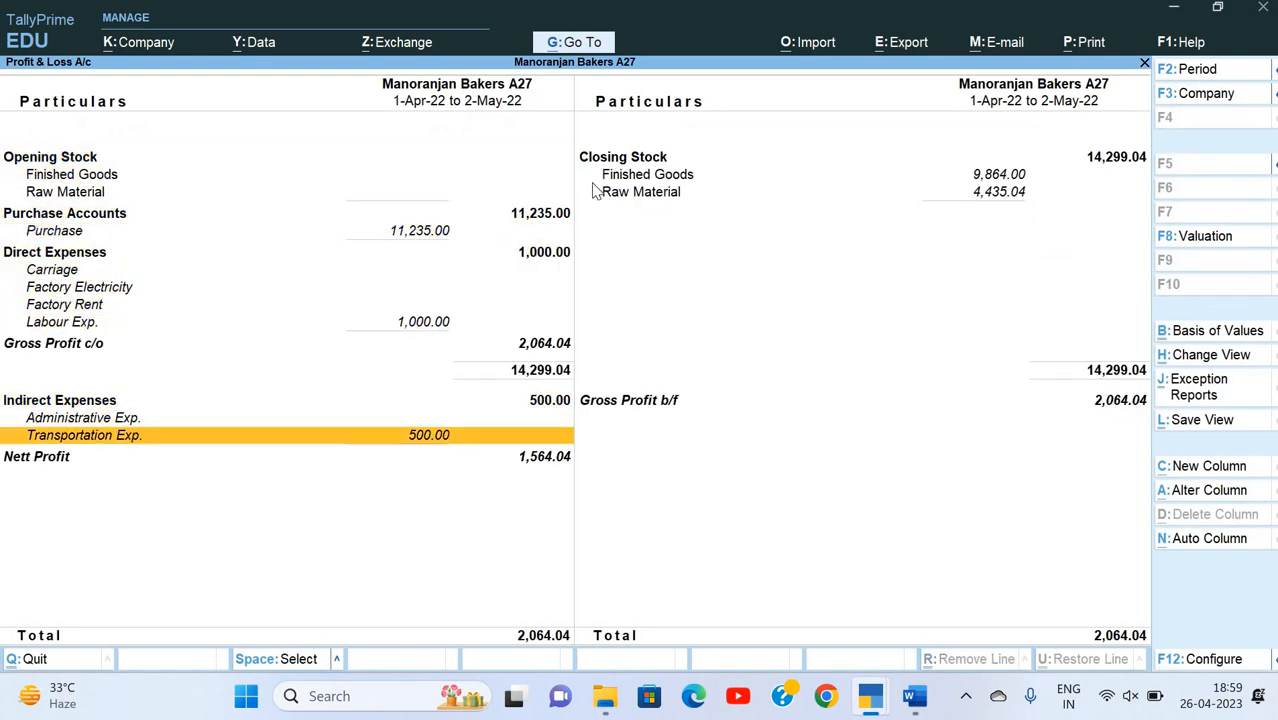
key("Escape")
key("alt+Tab")
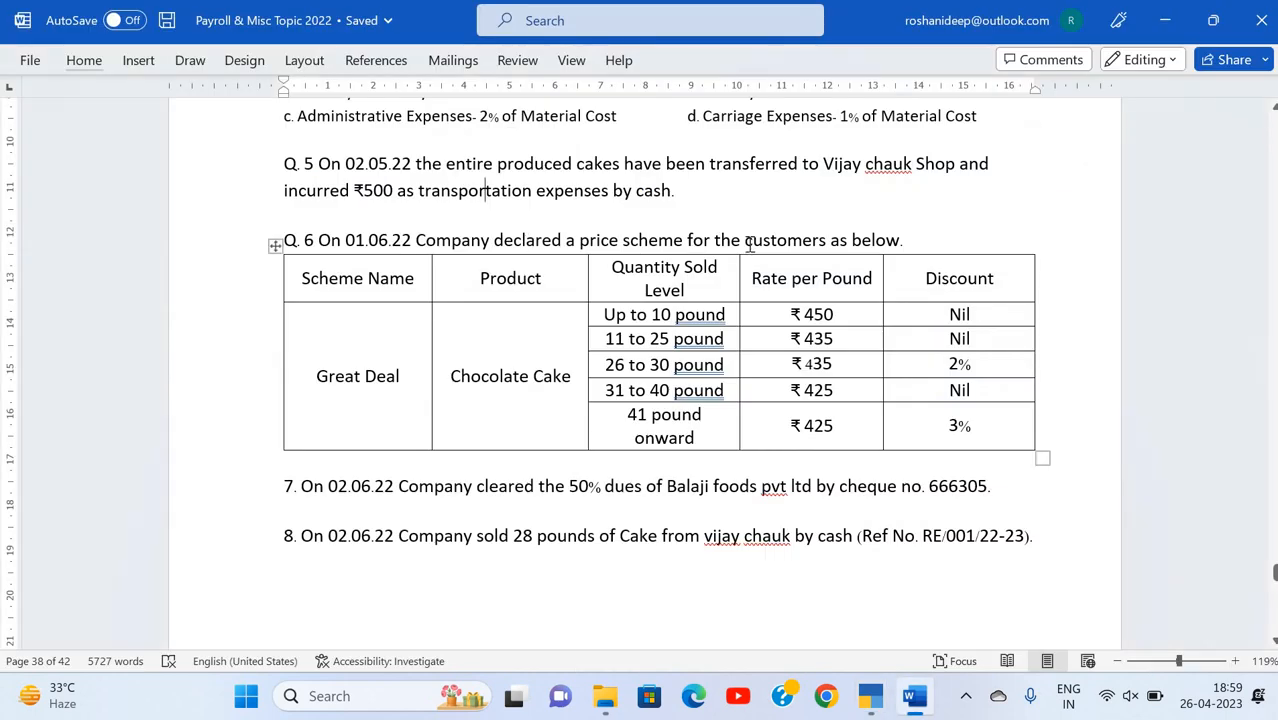
Step: Switch from the exercise to TallyPrime and open the list of stock items for alteration
scroll(745, 247, "down", 2)
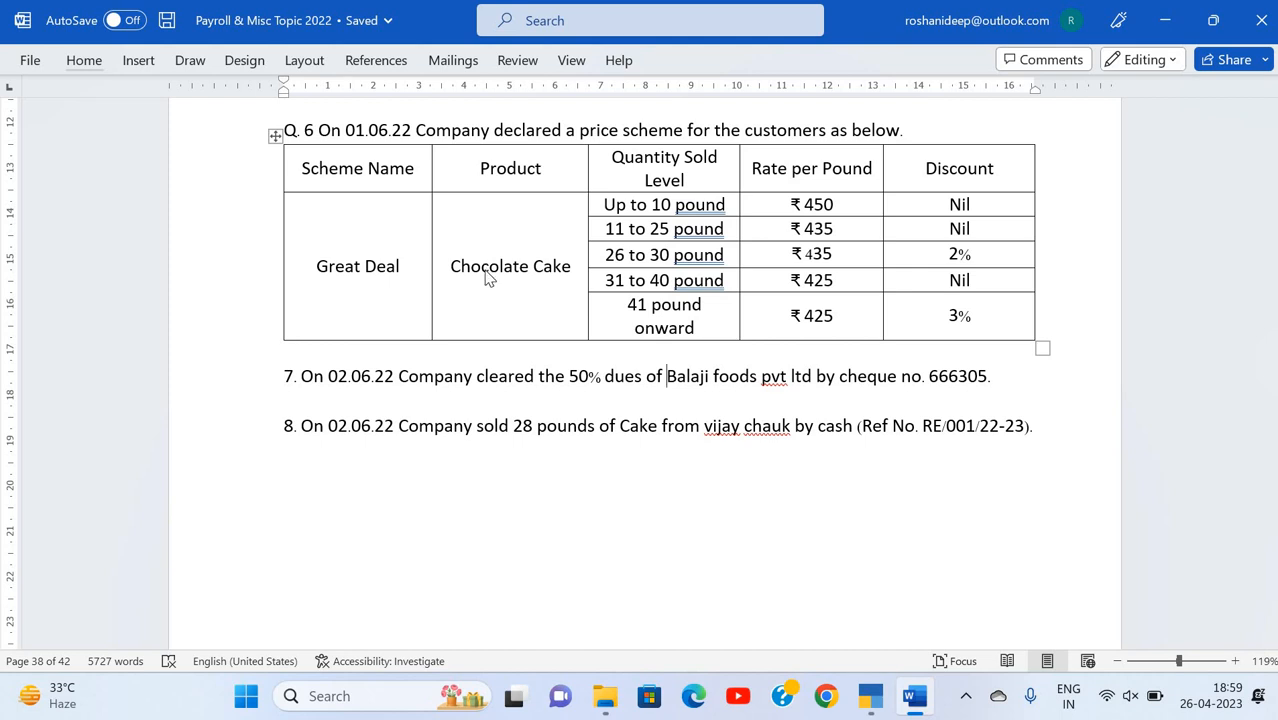
key("alt+Tab")
key("Up")
key("Up")
key("Up")
key("Up")
key("Up")
key("Up")
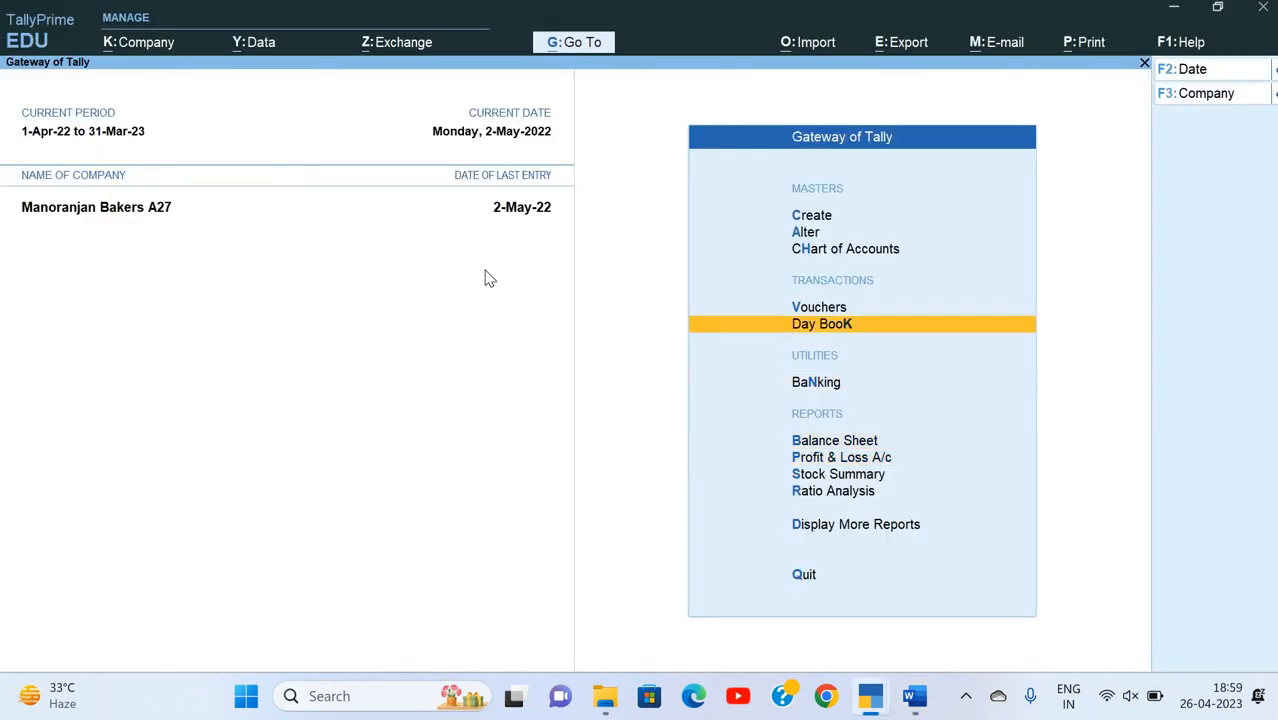
key("Return")
key("Down")
key("Down")
key("Down")
key("Down")
key("Down")
key("Down")
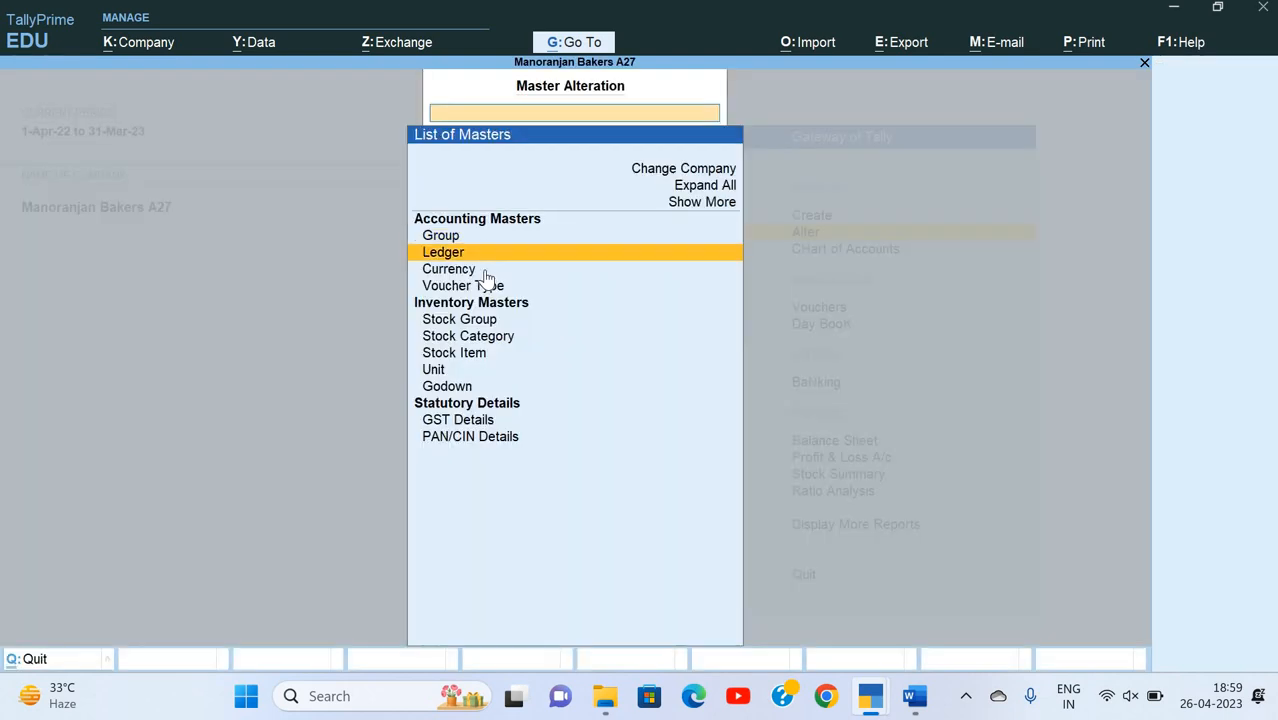
key("Return")
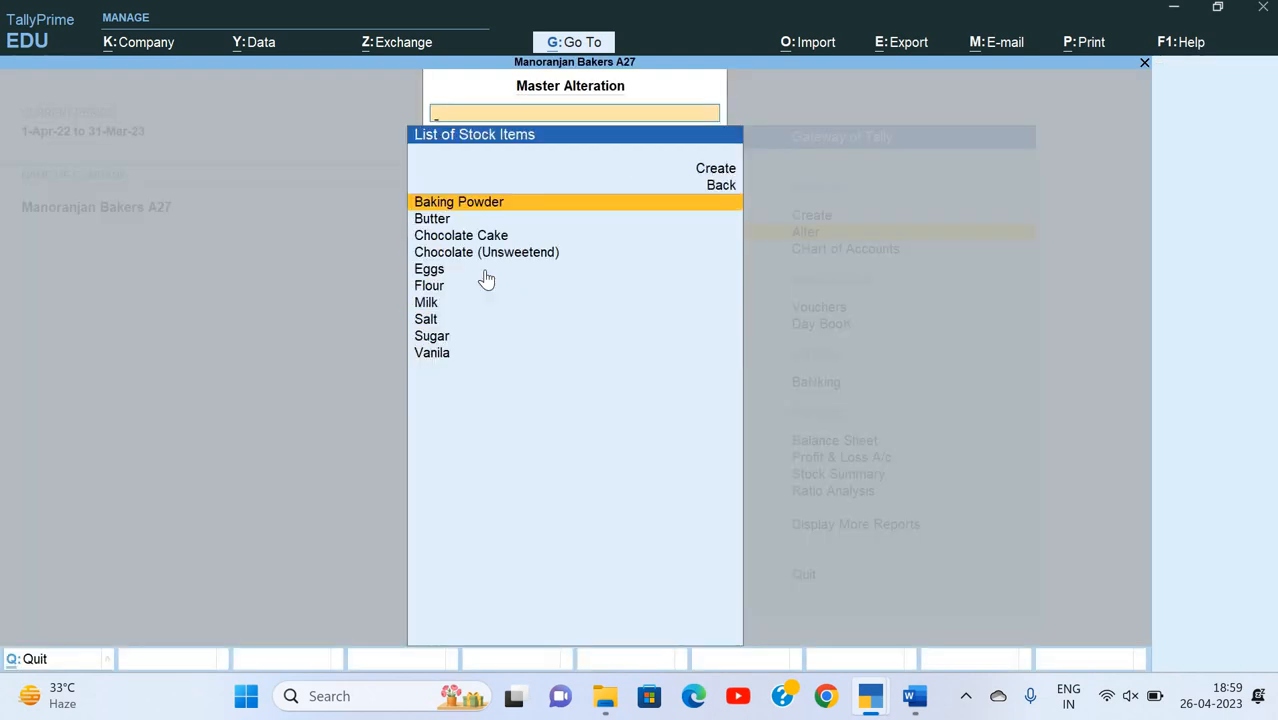
Step: Open the Chocolate Cake stock item for alteration
key("Down")
key("Up")
key("Down")
key("Down")
key("Return")
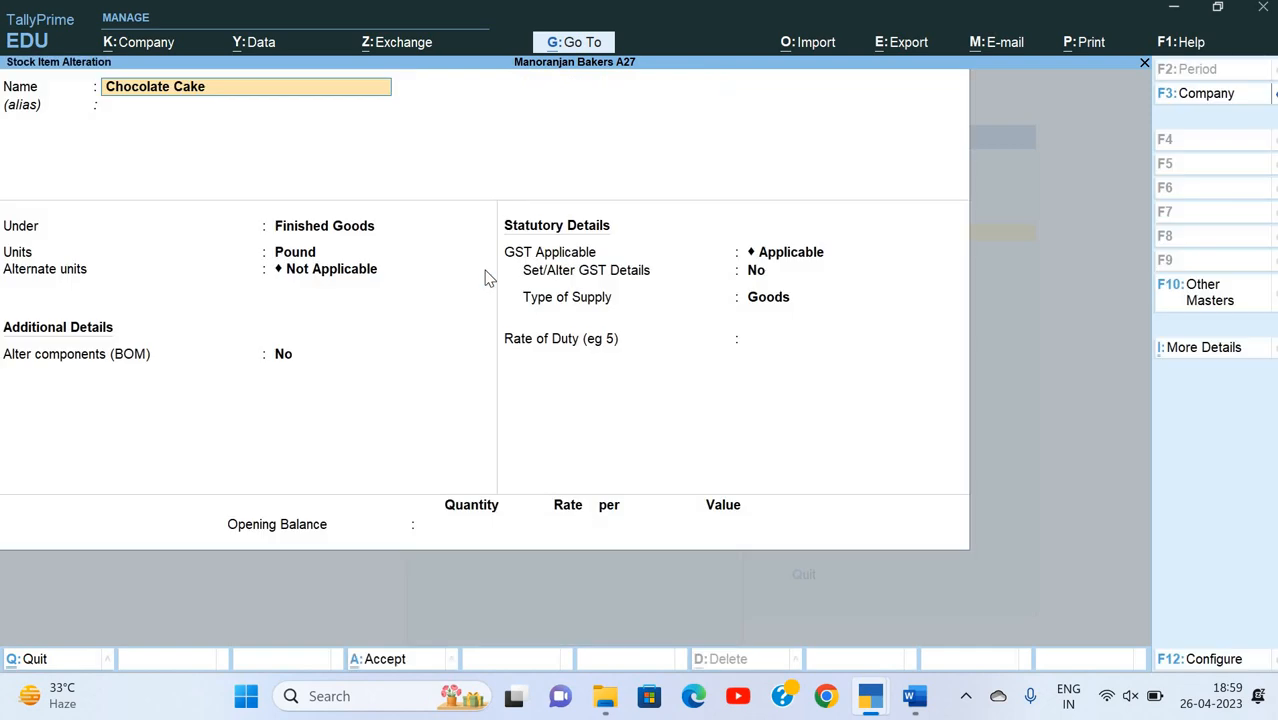
Step: Enable Provide Standard Buying and Selling Rates in the stock item configuration and accept it
key("Return")
key("Return")
key("F12")
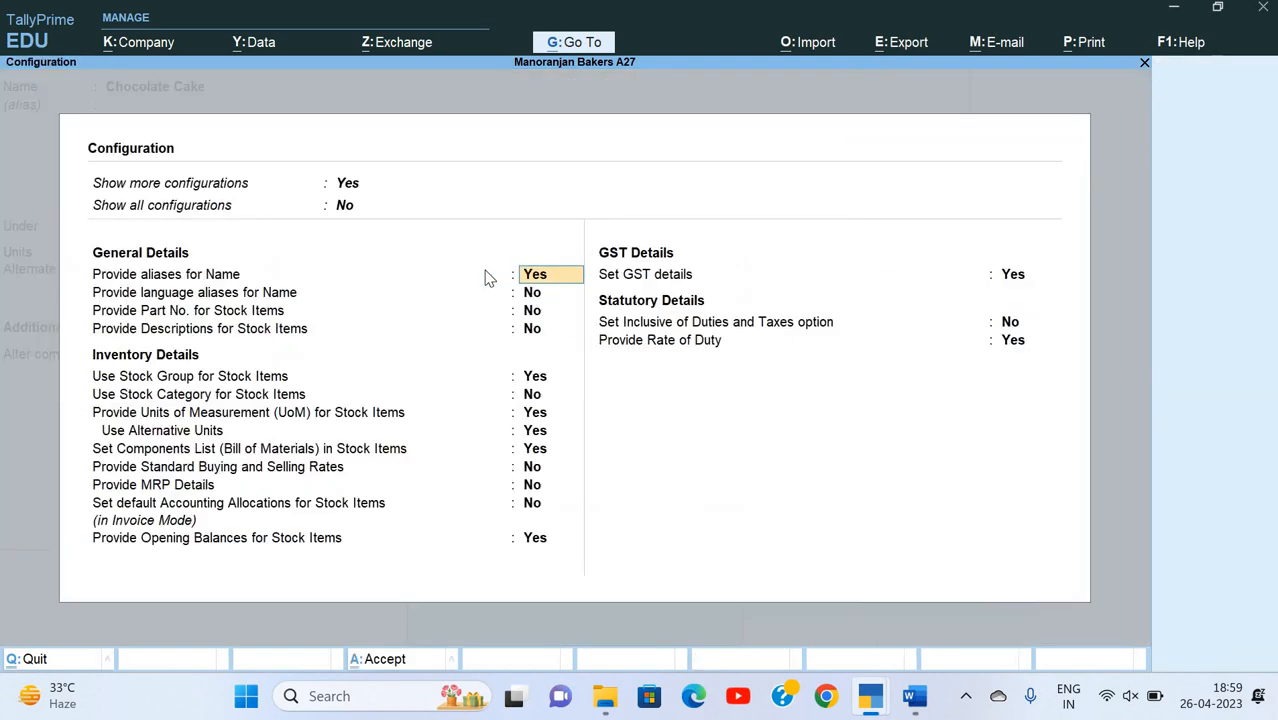
key("Down")
key("Down")
key("Down")
key("Down")
key("Down")
key("Down")
key("Down")
key("Down")
key("Down")
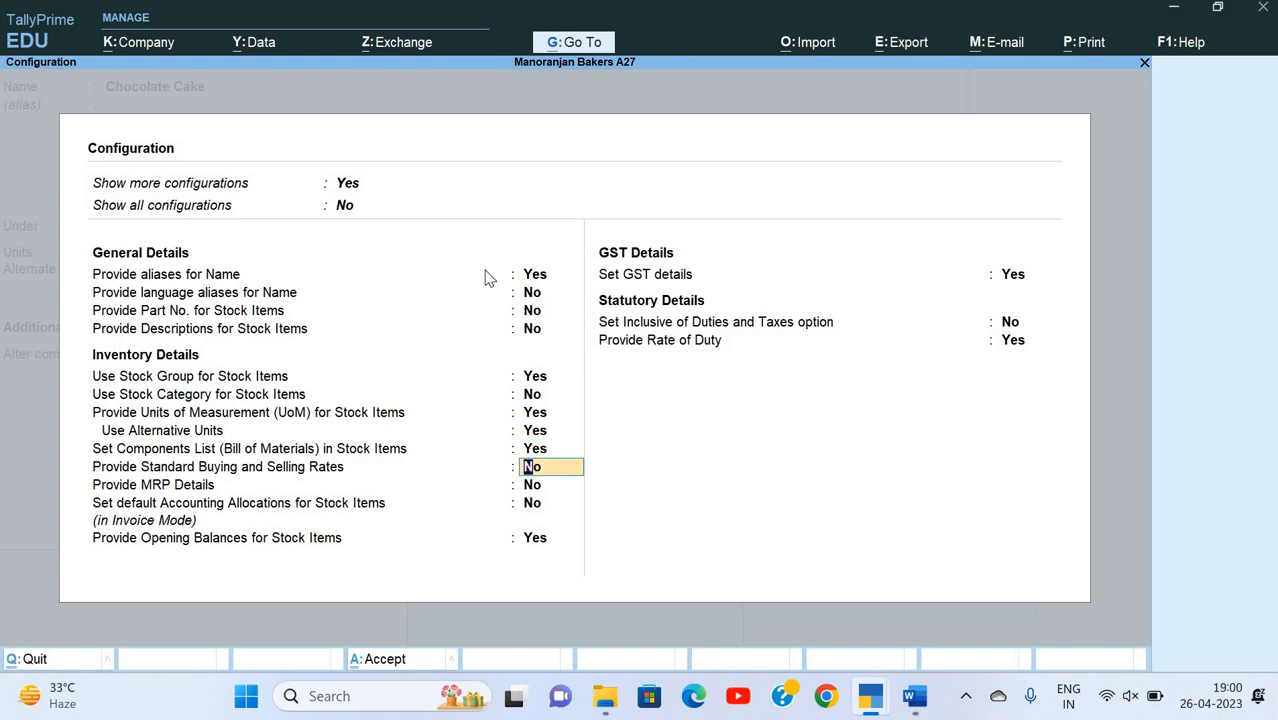
type("y")
key("Return")
key("ctrl+a")
Step: Set Alter standard rates to Yes for Chocolate Cake and examine its standard cost and selling price table
key("Return")
key("Return")
key("Return")
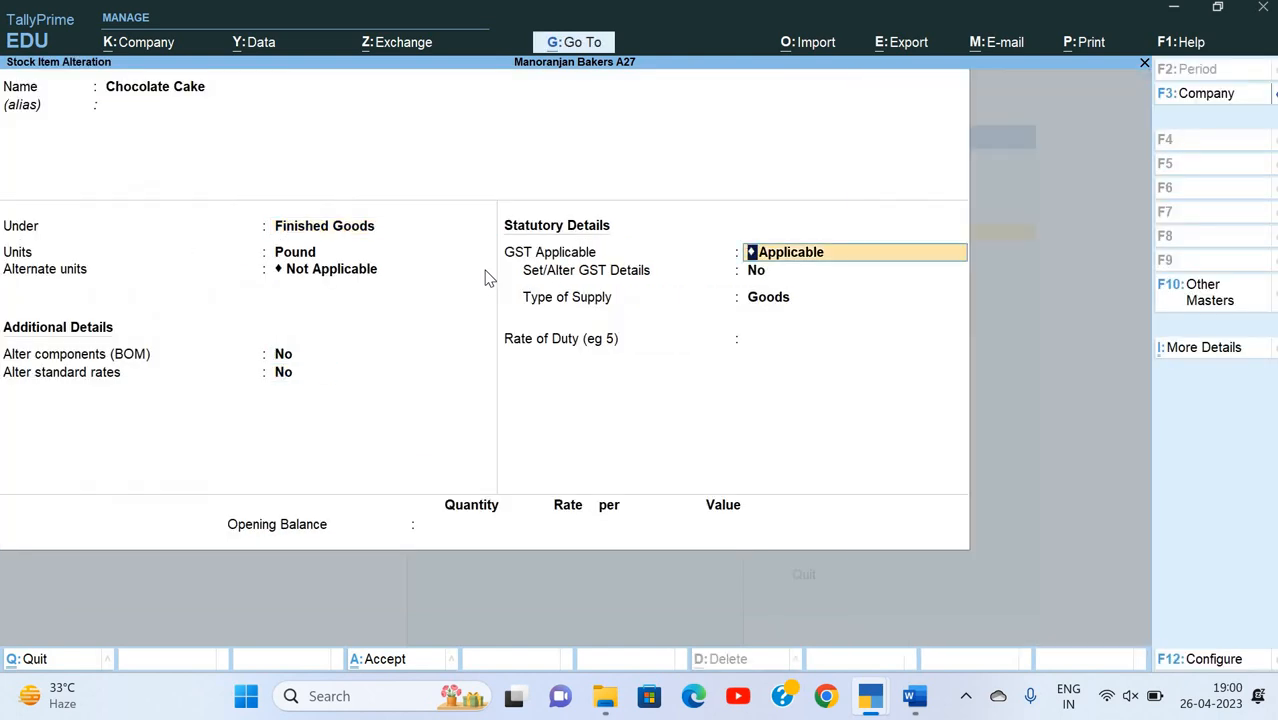
key("Up")
type("y")
key("Return")
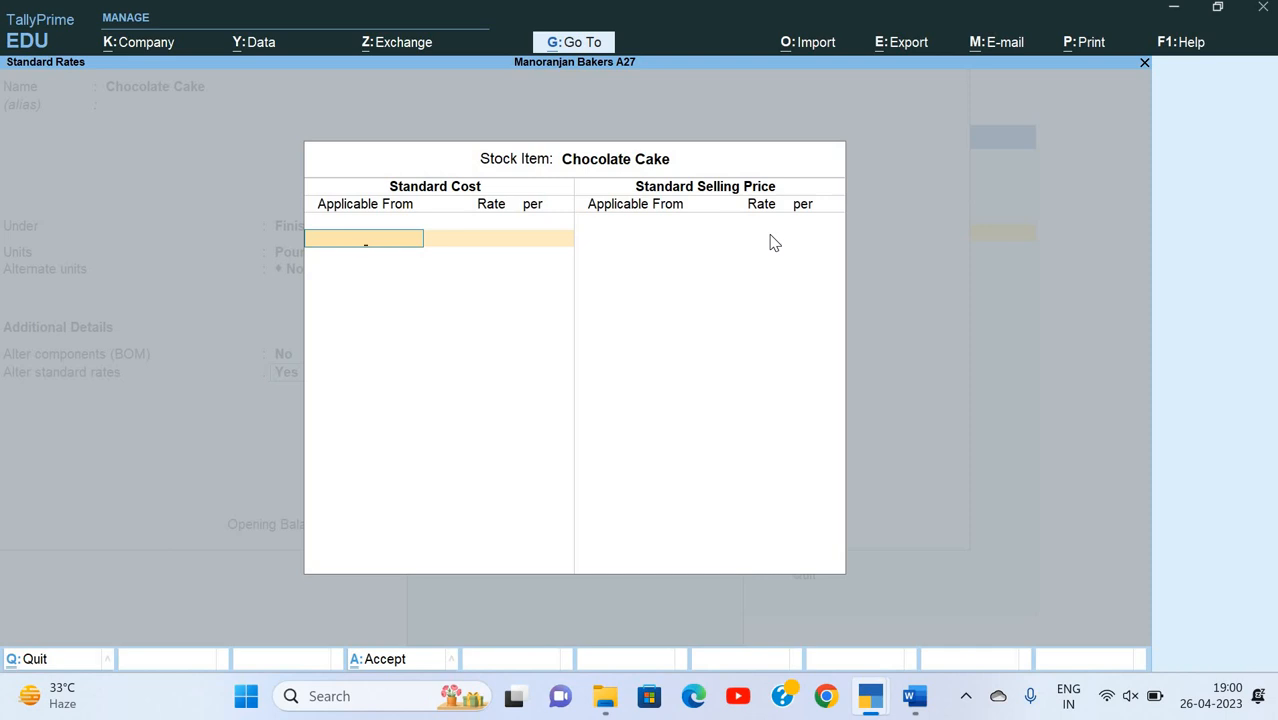
Step: Leave the Chocolate Cake standard rates and item alteration without saving, returning to the Gateway of Tally
key("Escape")
key("Return")
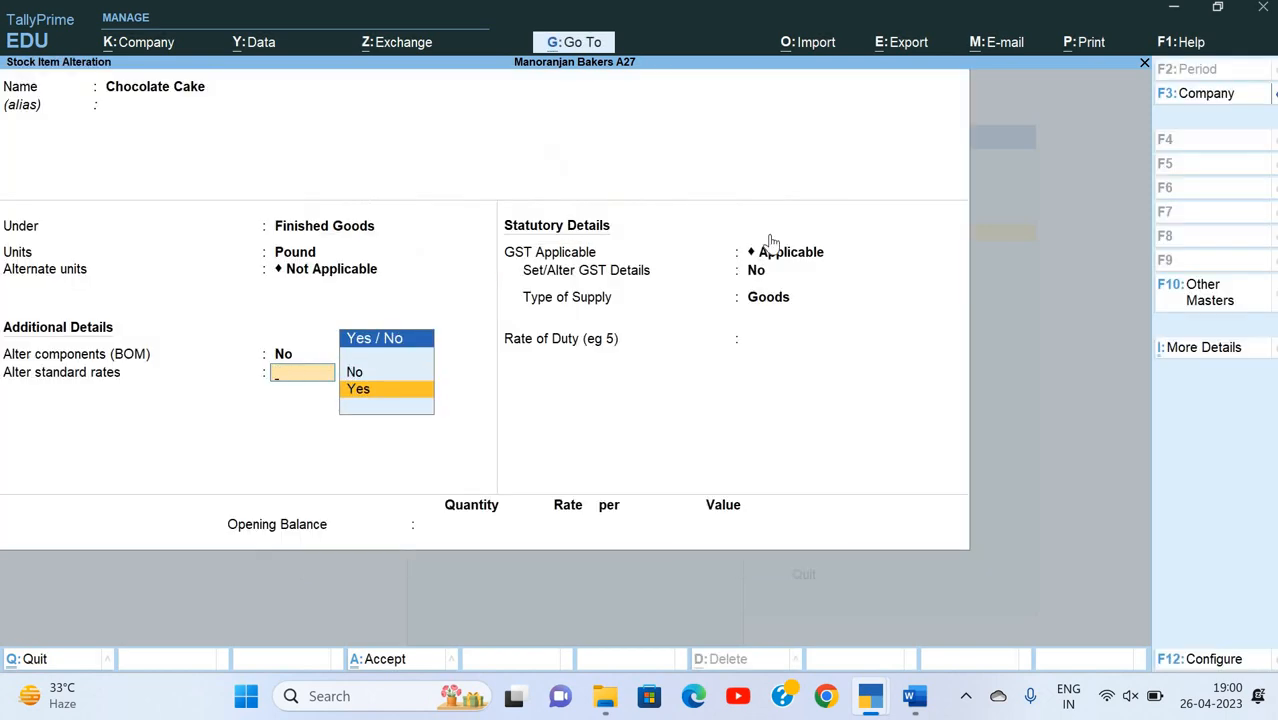
key("Escape")
key("Escape")
key("Up")
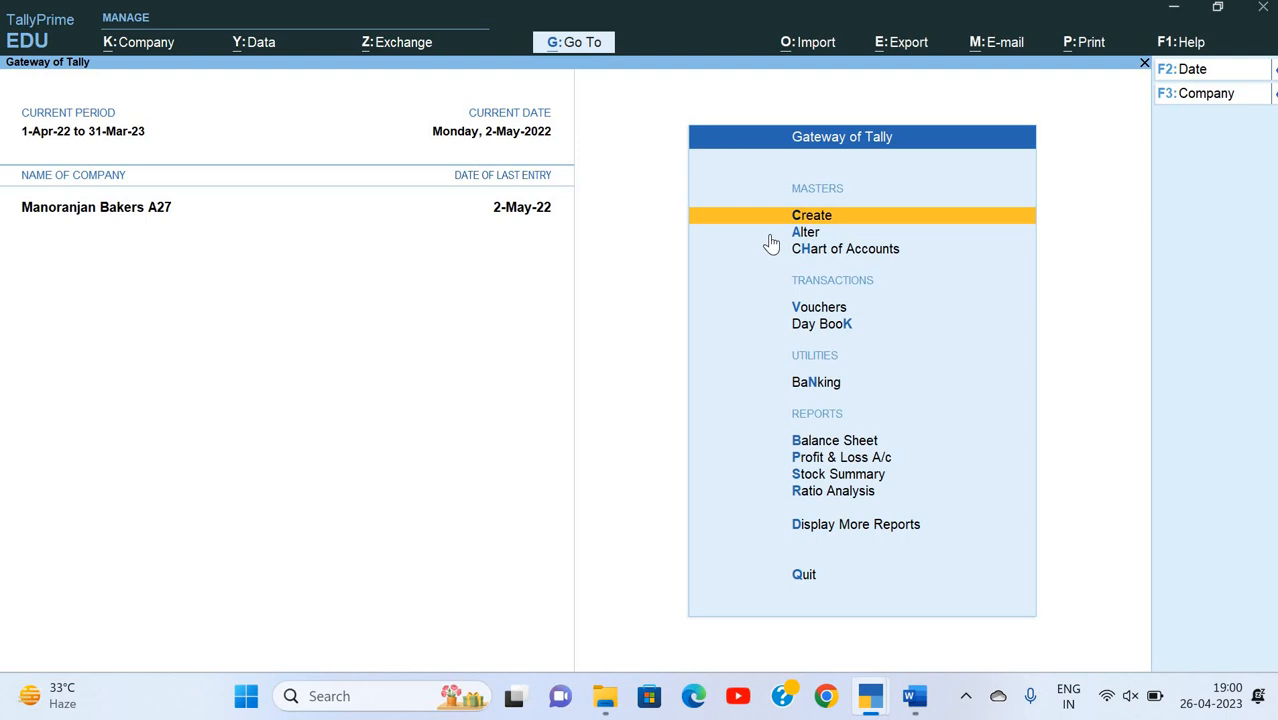
Step: Switch to the Word exercise and review the Great Deal scheme's quantity levels, rates per pound and discounts
key("alt+Tab")
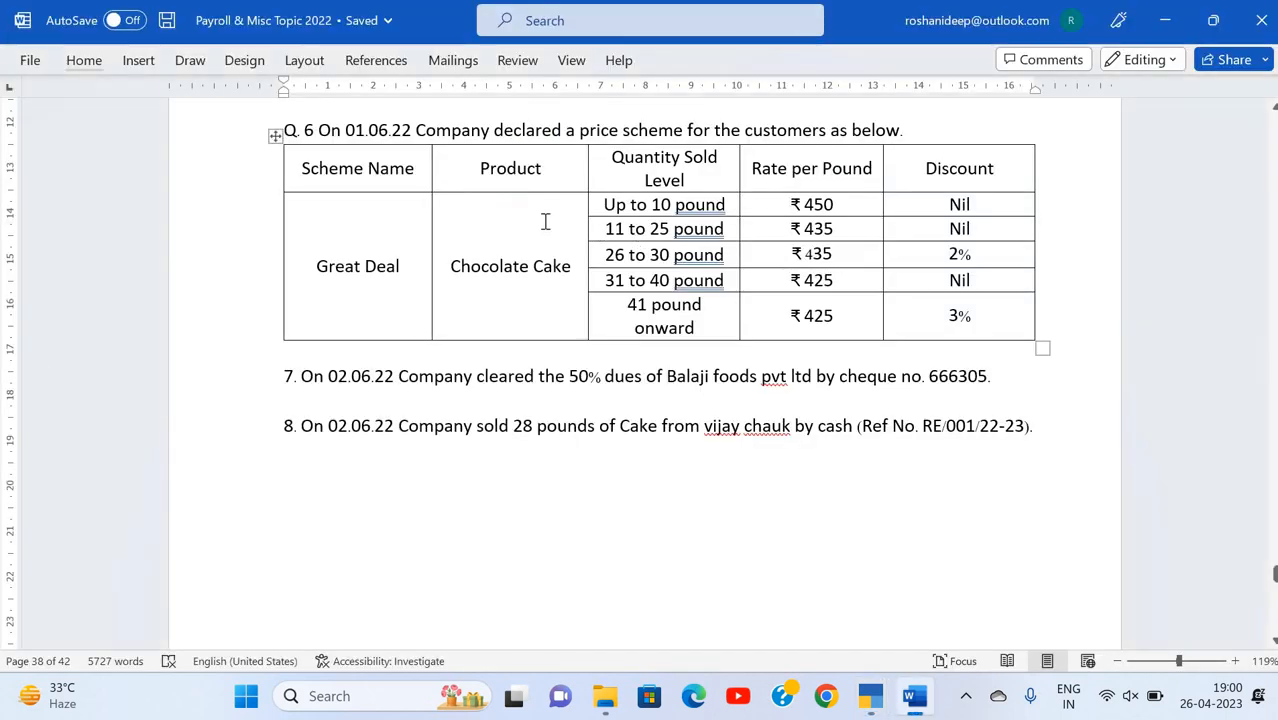
triple_click(710, 212)
left_click(822, 204)
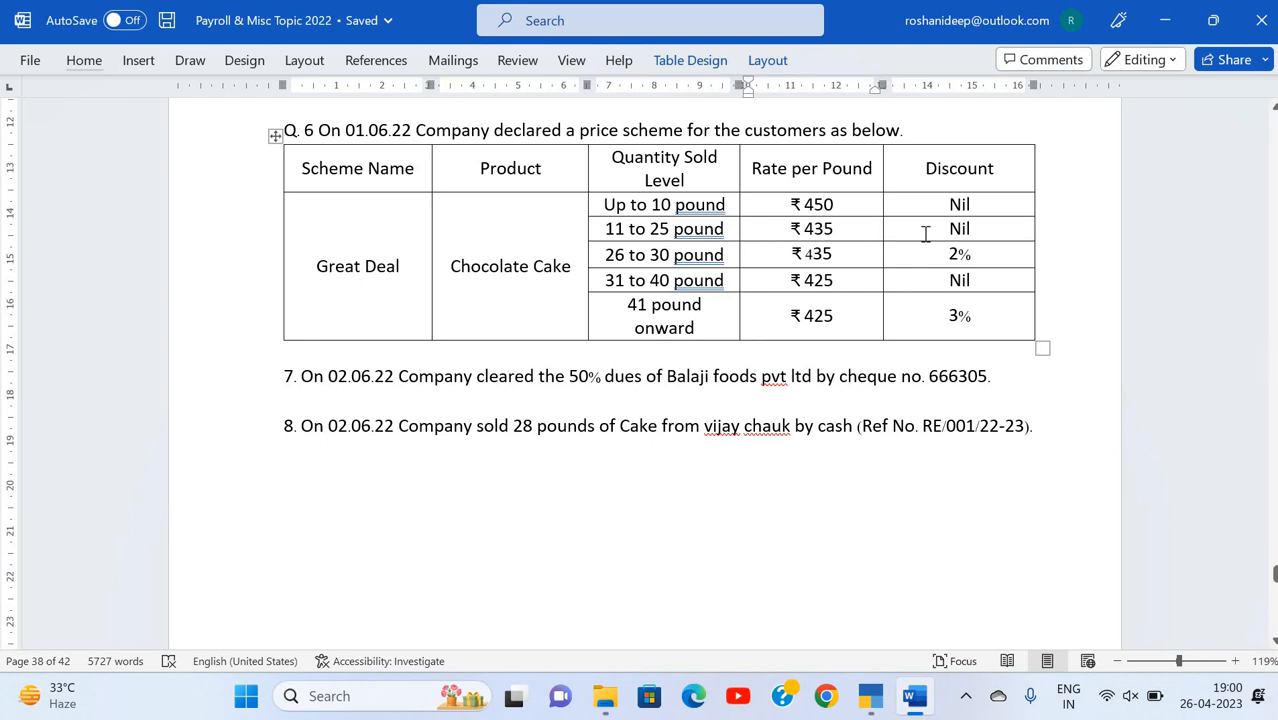
left_click(823, 255)
left_click(660, 282)
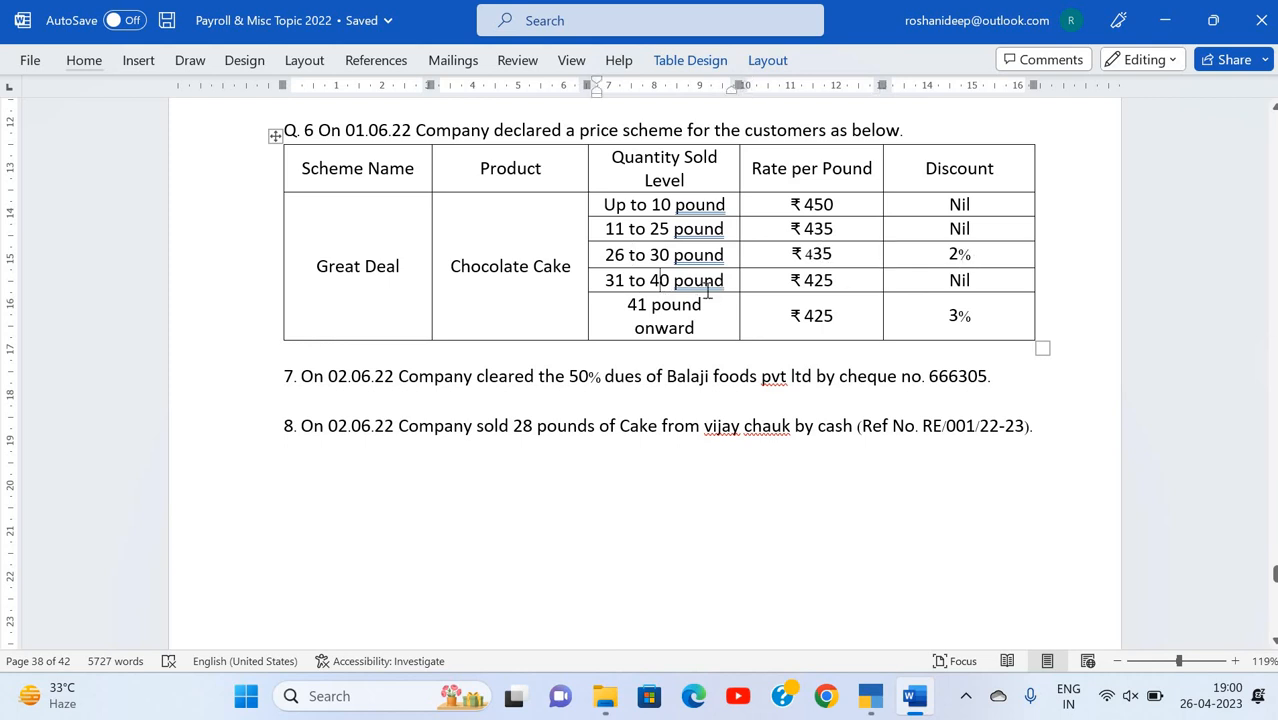
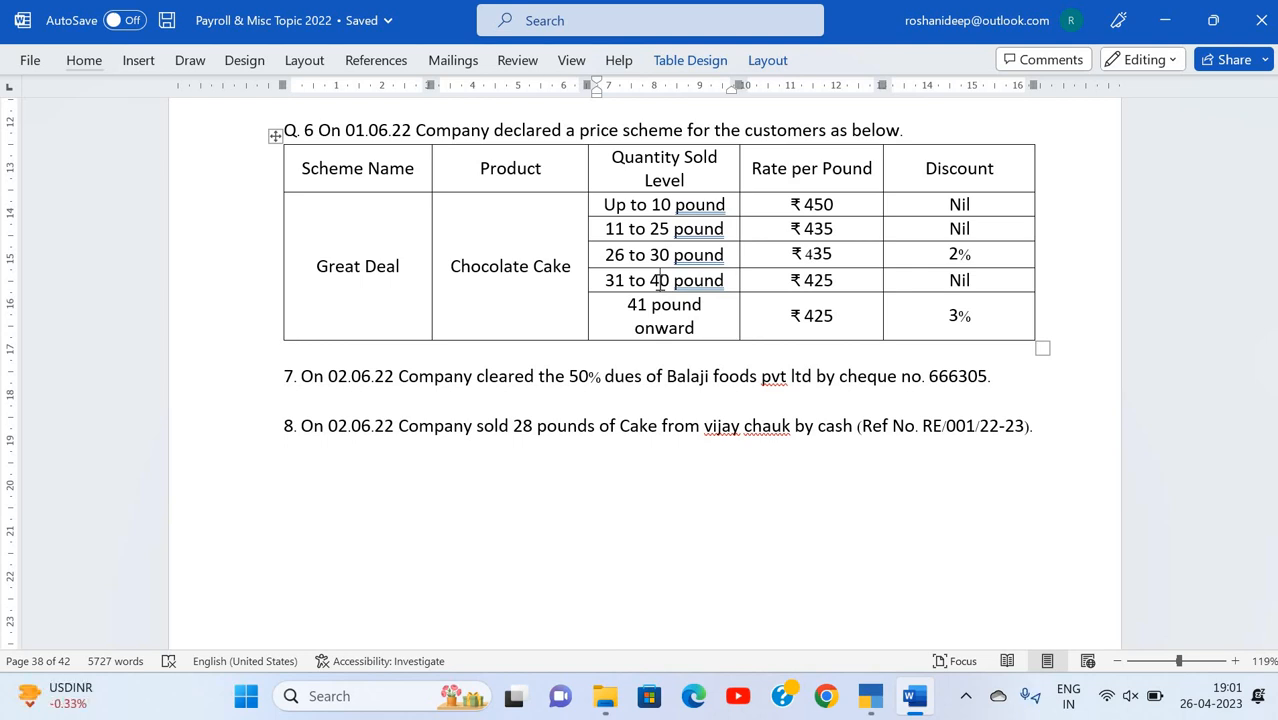
Step: Review questions 7 and 8 below the price scheme table, then return to the Great Deal table
scroll(660, 280, "down", 2)
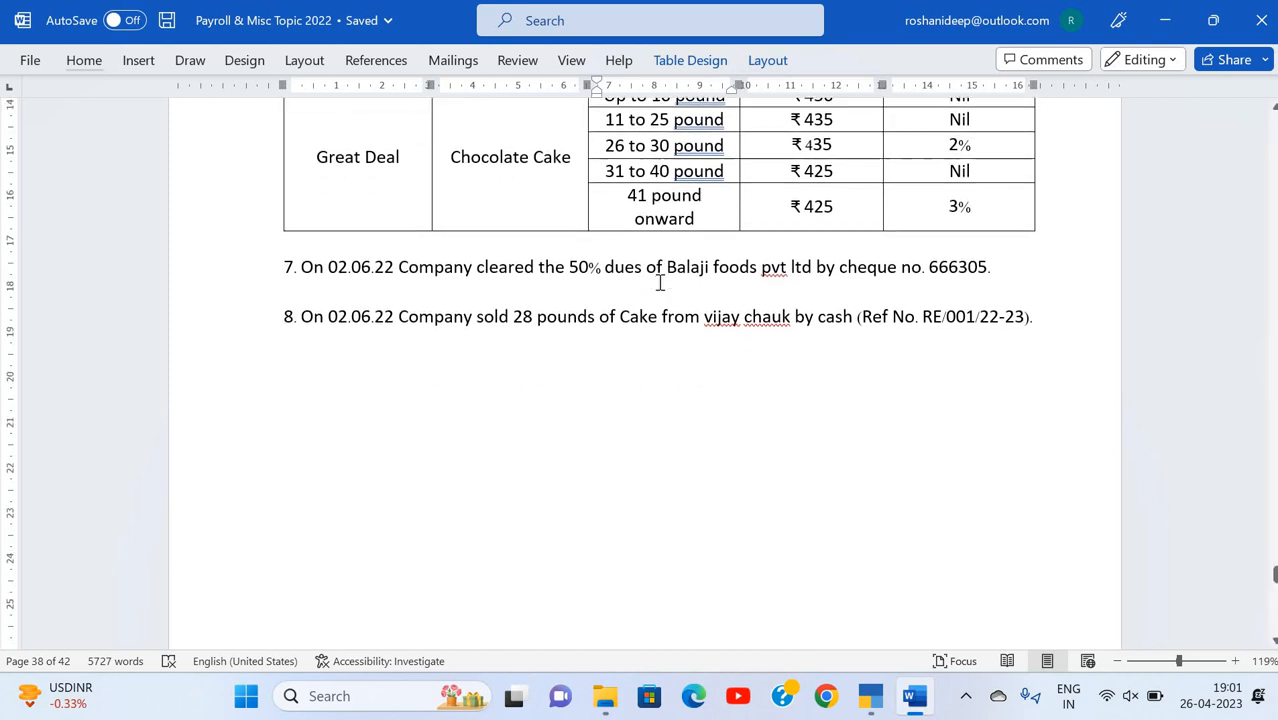
left_click(411, 278)
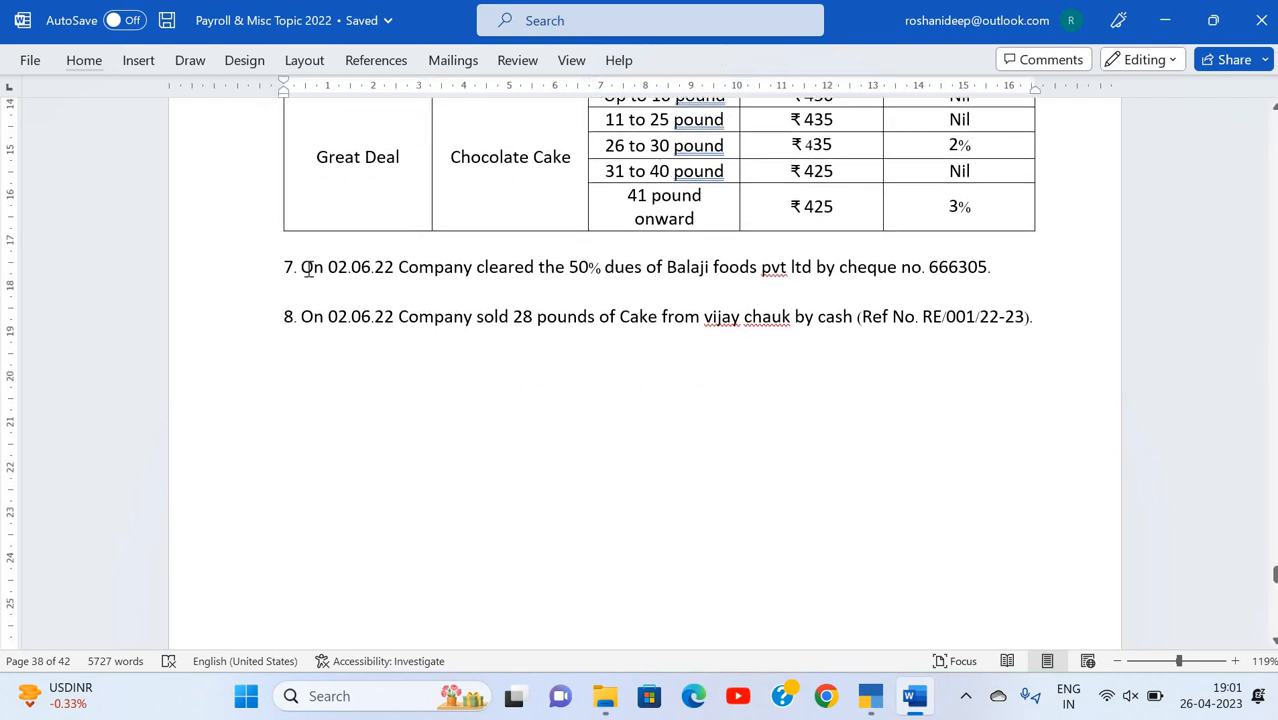
scroll(308, 268, "up", 2)
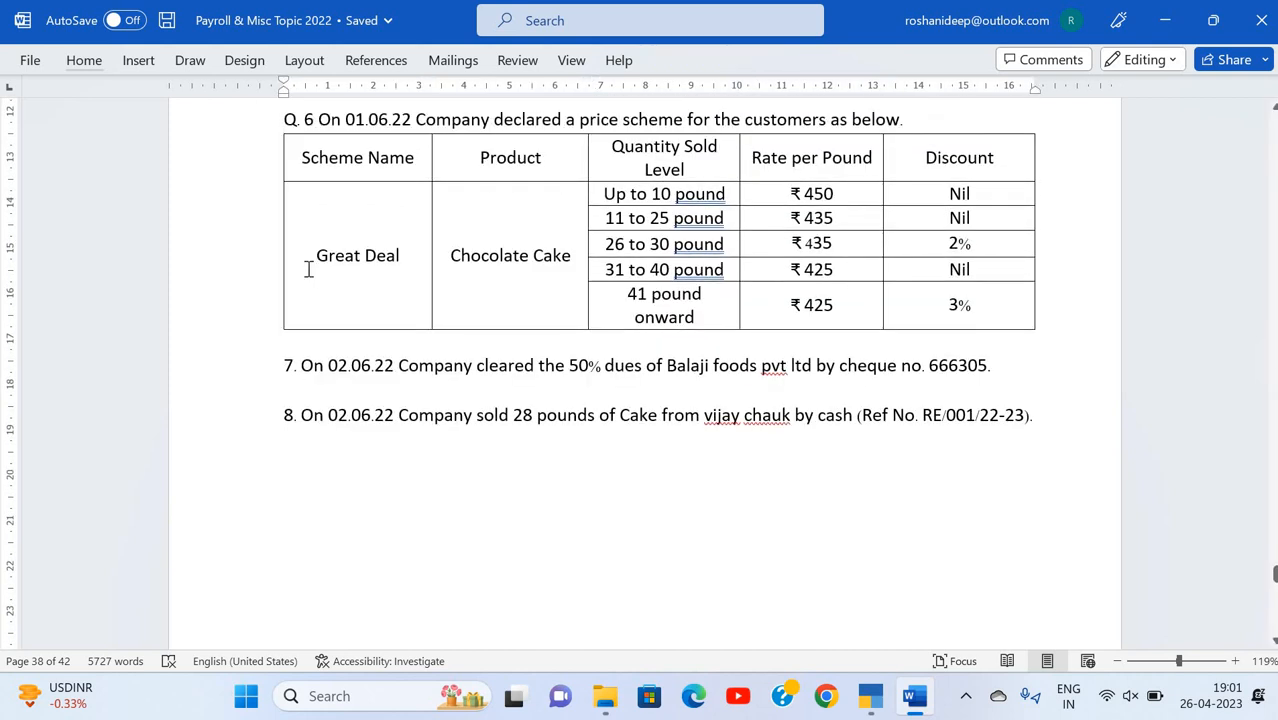
Step: Switch to TallyPrime and enable multiple Price Levels in the company features of Manoranjan Bakers A27, accepting the change
key("alt+Tab")
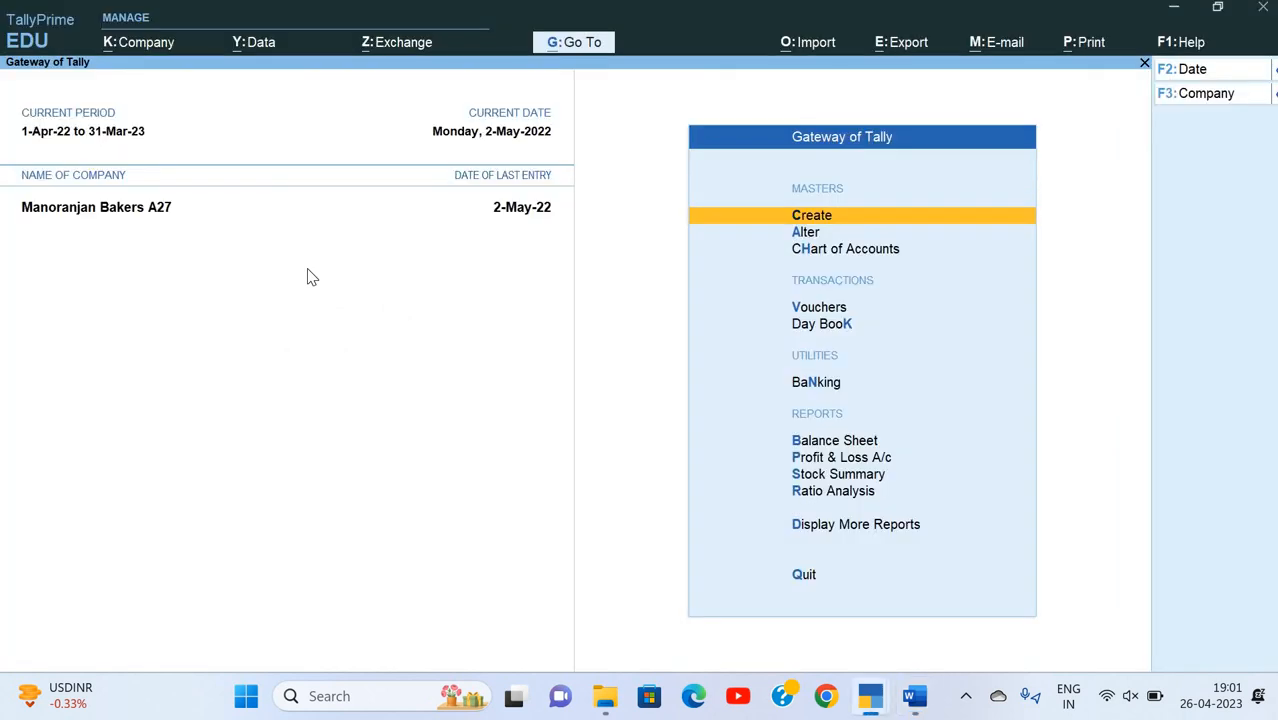
key("F11")
key("Down")
key("Down")
key("Down")
key("Down")
key("Down")
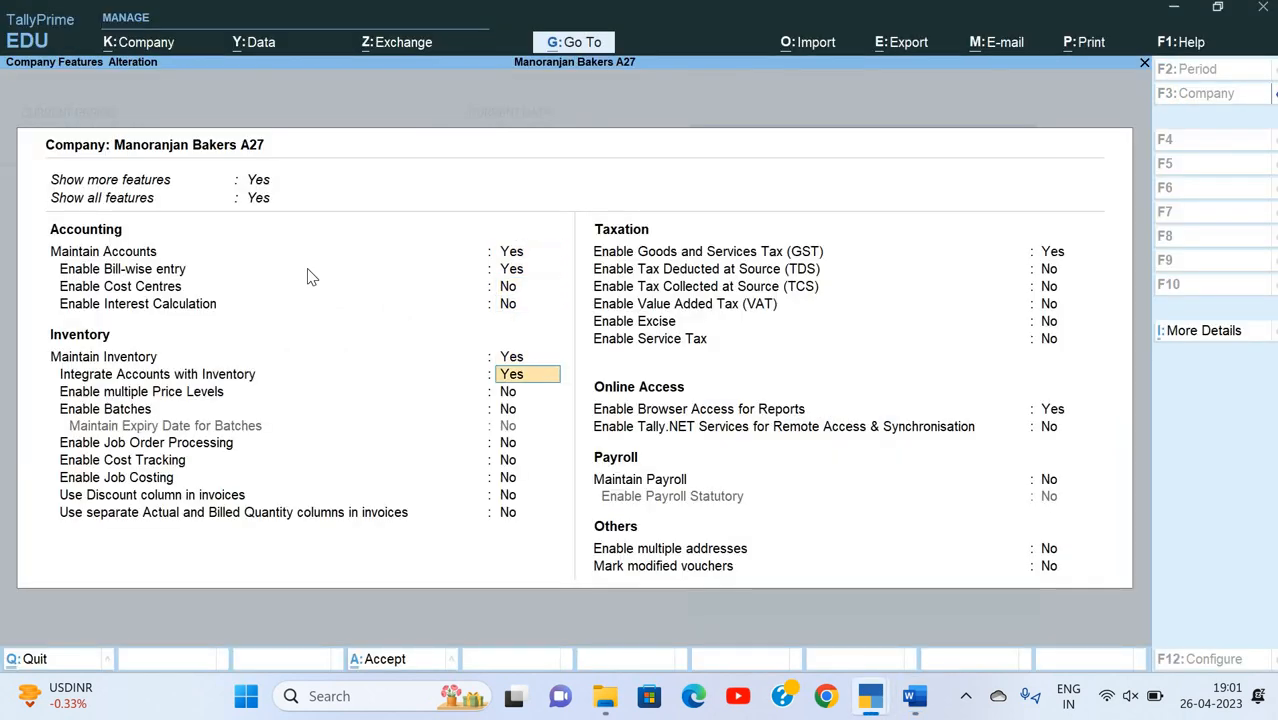
key("Down")
key("Down")
key("Down")
key("Down")
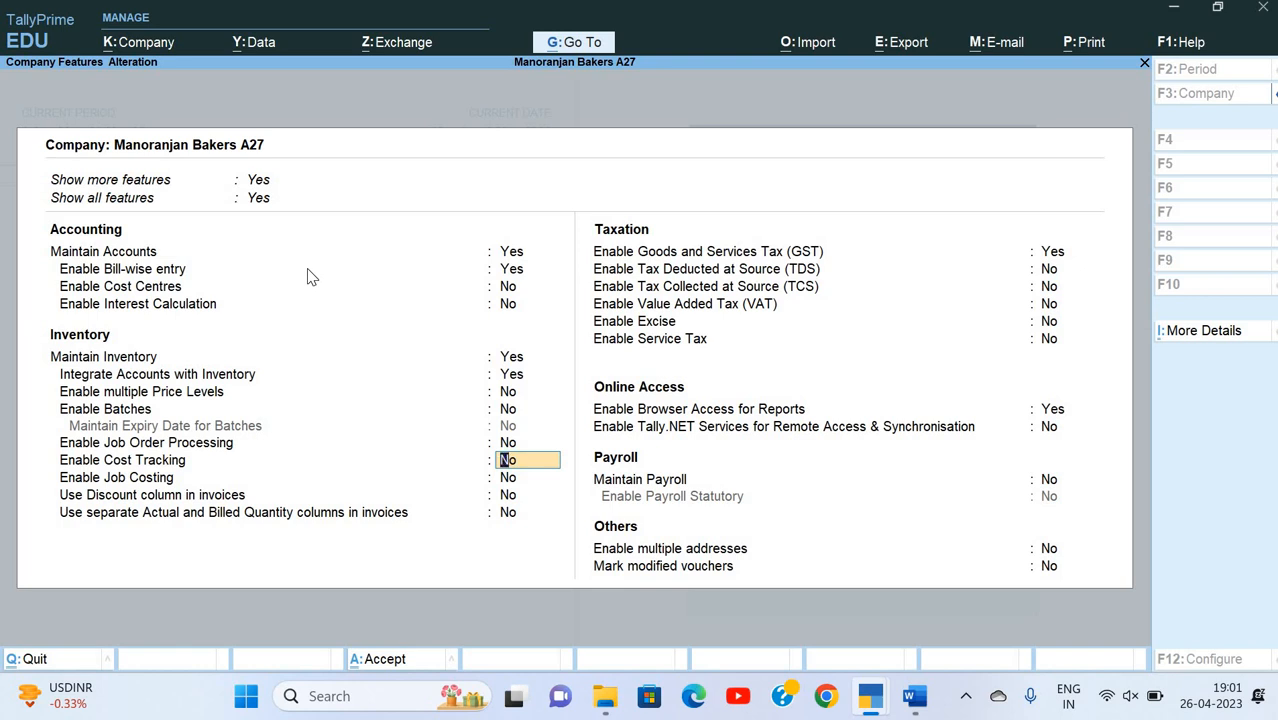
key("Up")
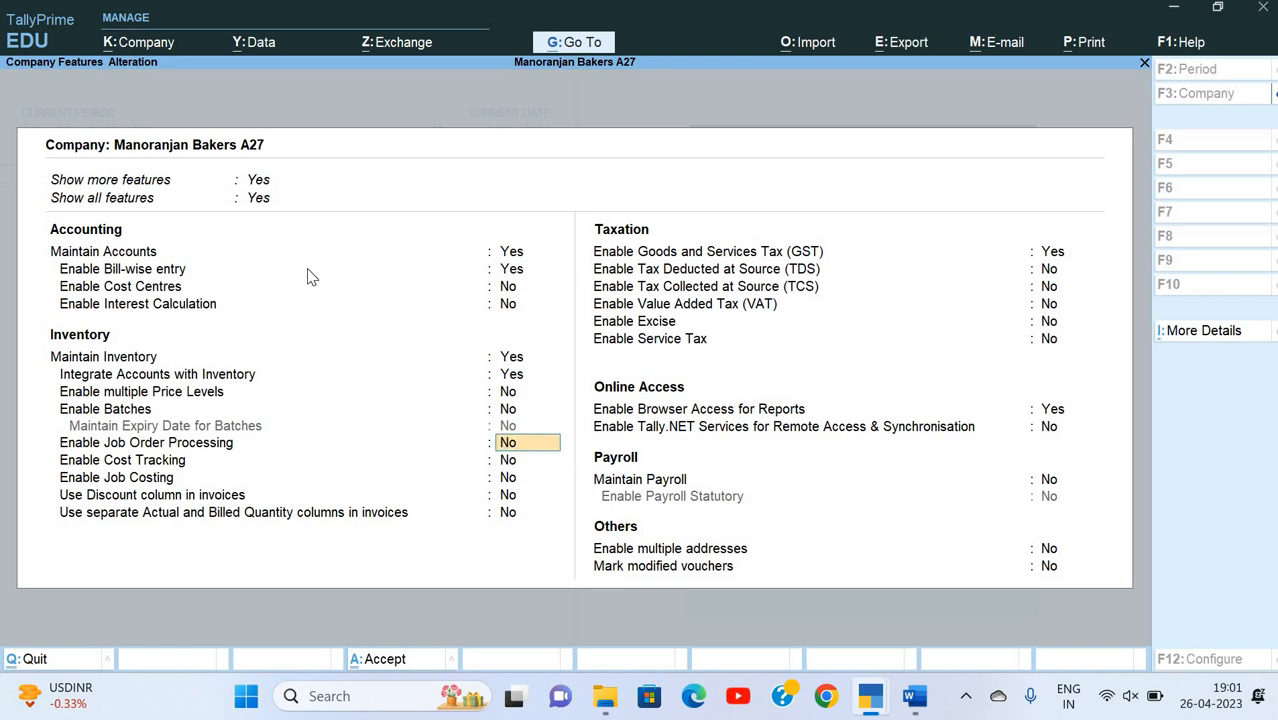
key("Down")
key("Down")
key("Down")
key("Down")
key("Return")
key("Return")
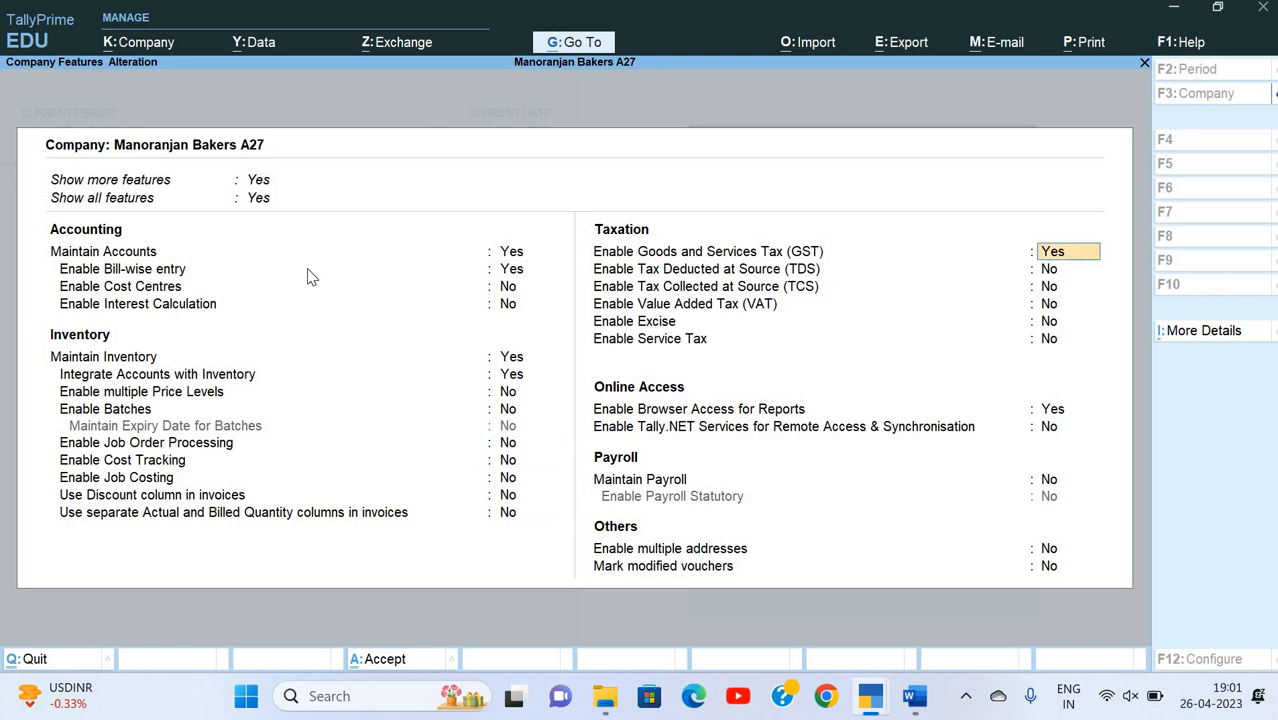
key("Escape")
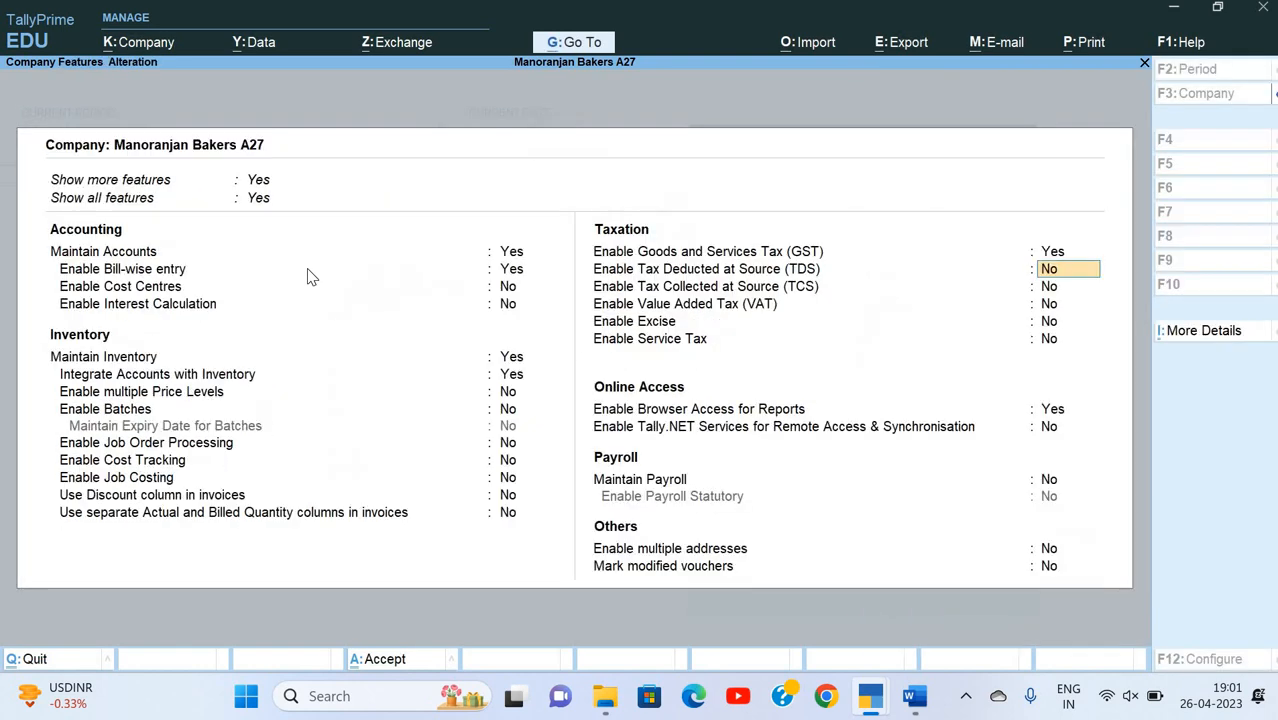
key("Up")
key("Up")
key("Up")
key("Up")
key("Up")
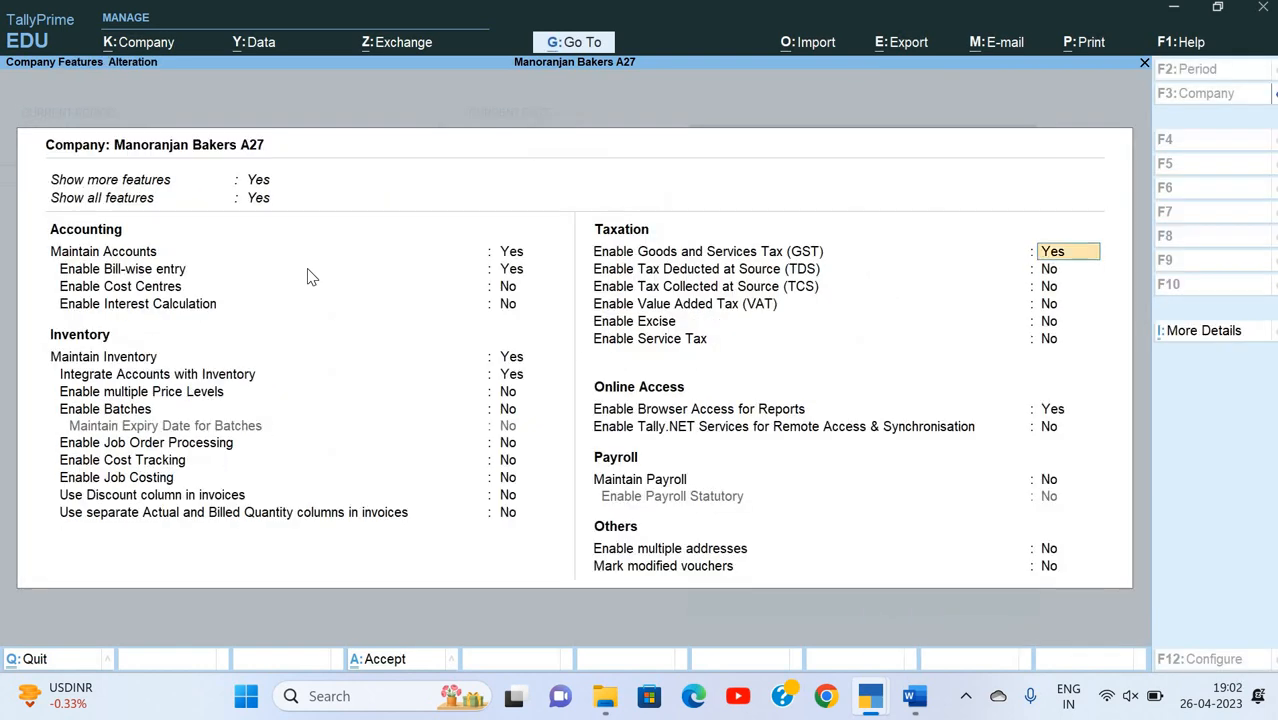
key("Up")
key("Up")
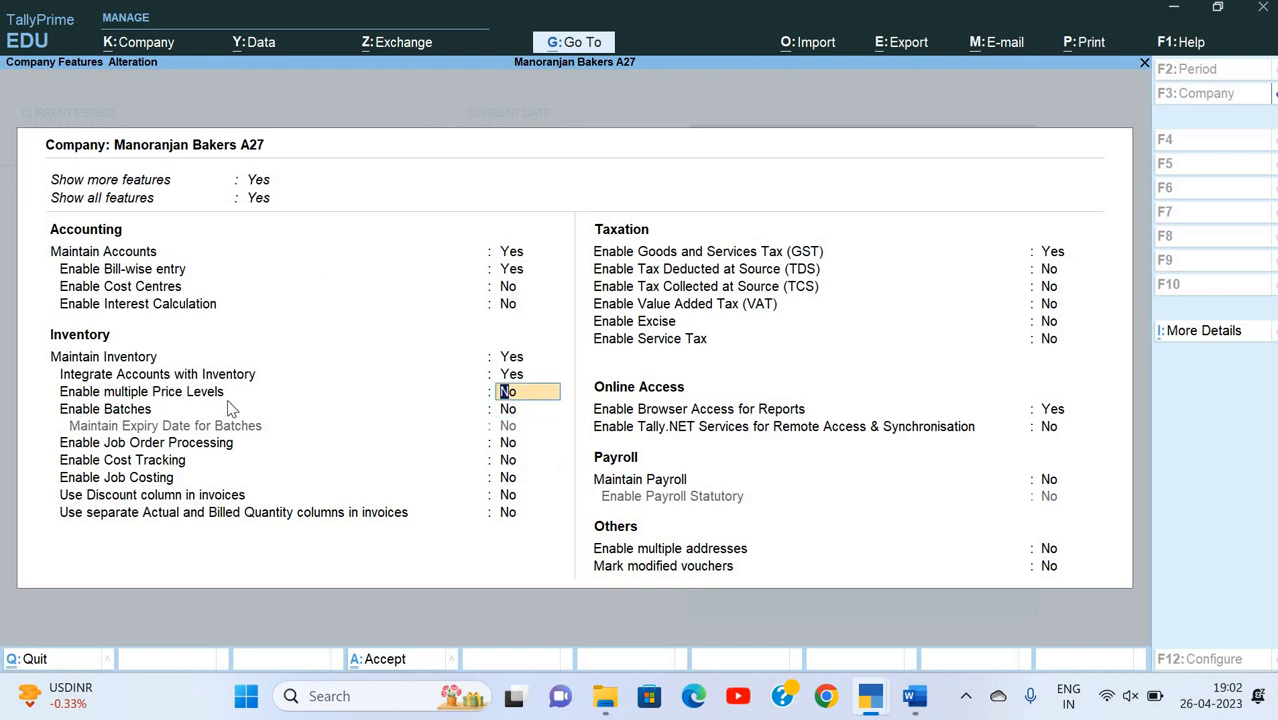
type("y")
key("Return")
key("ctrl+a")
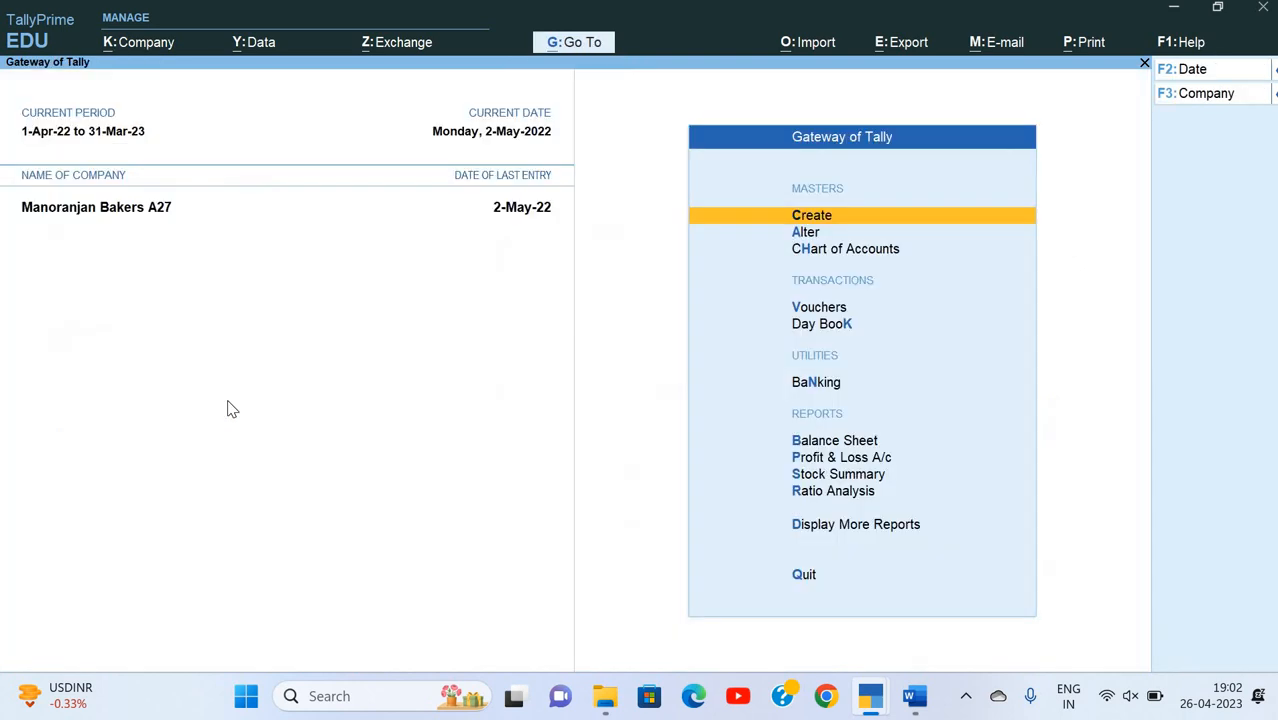
Step: Create a company price level named Great Deal, checking the scheme name in the Word exercise, and save it
key("Return")
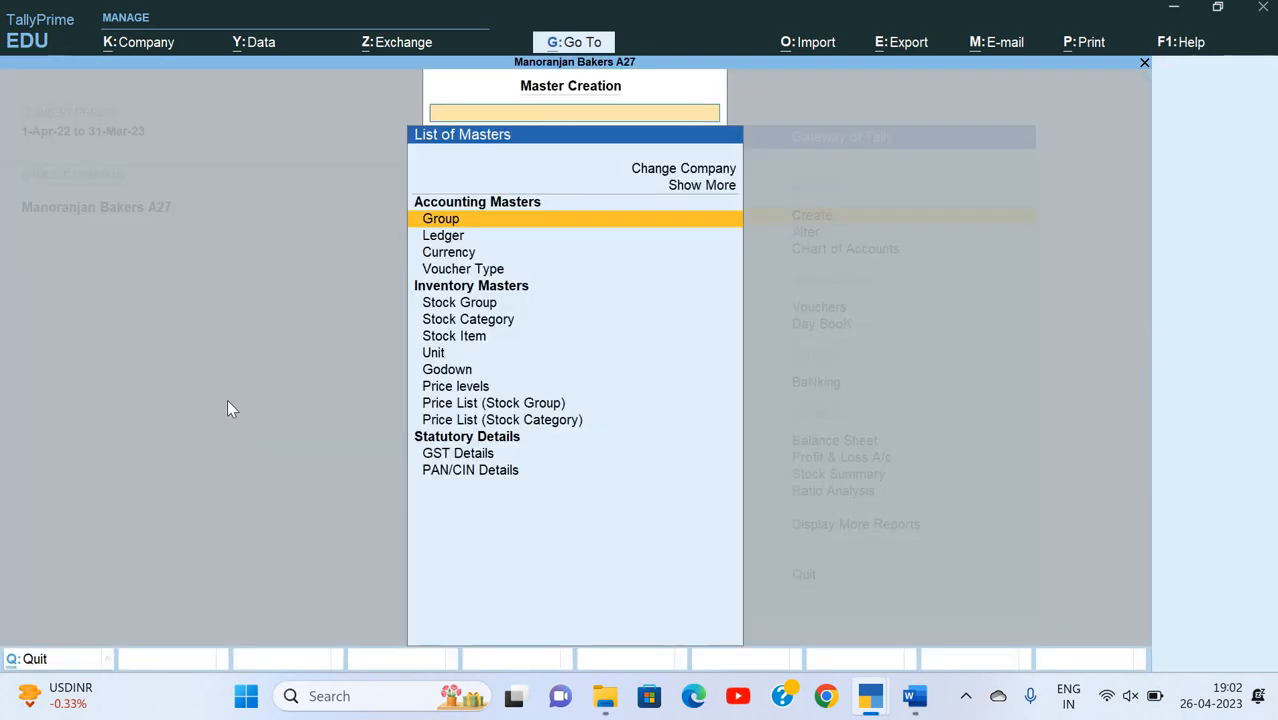
key("Down")
key("Down")
key("Down")
key("Down")
key("Down")
key("Down")
key("Down")
key("Down")
key("Down")
key("Down")
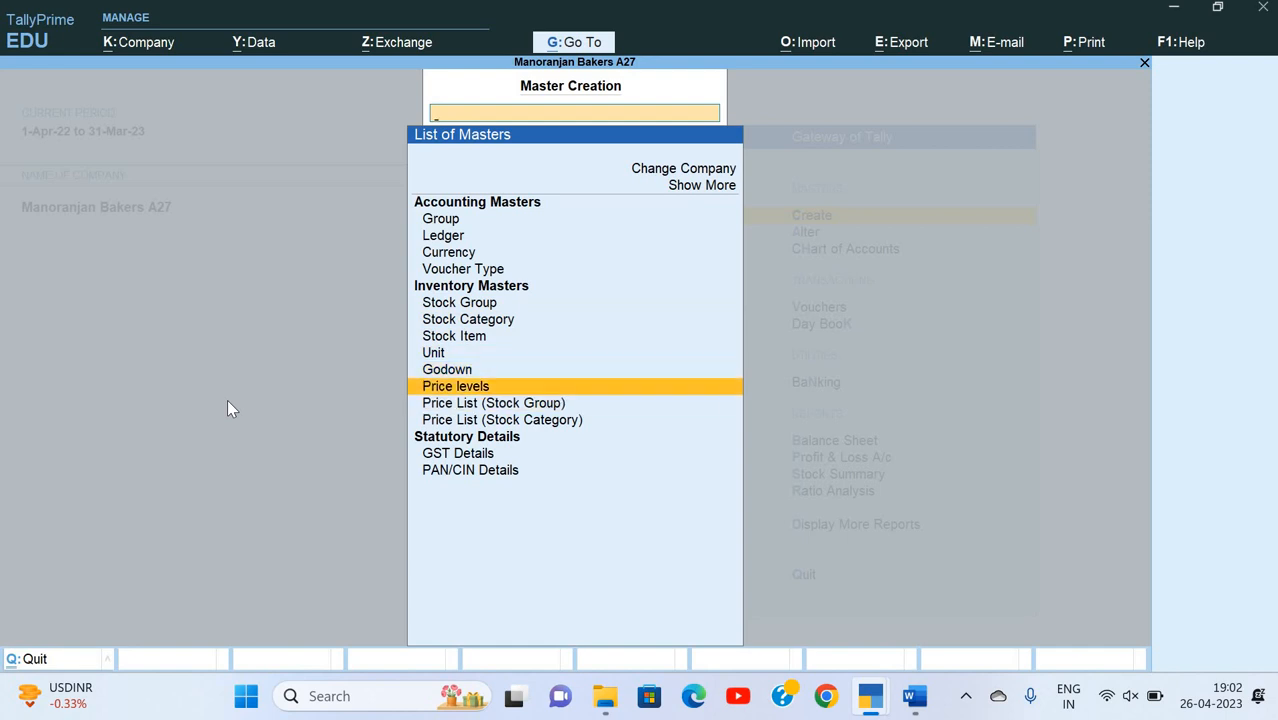
key("Return")
key("alt+Tab")
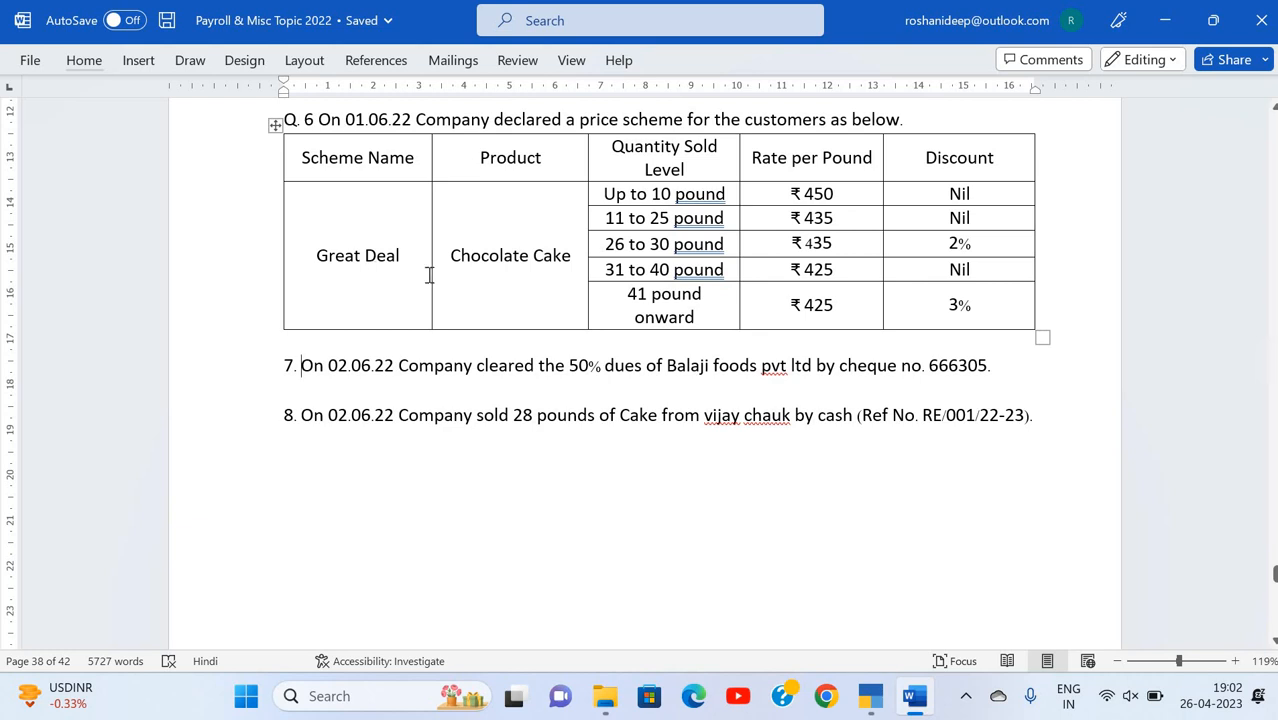
key("alt+Tab")
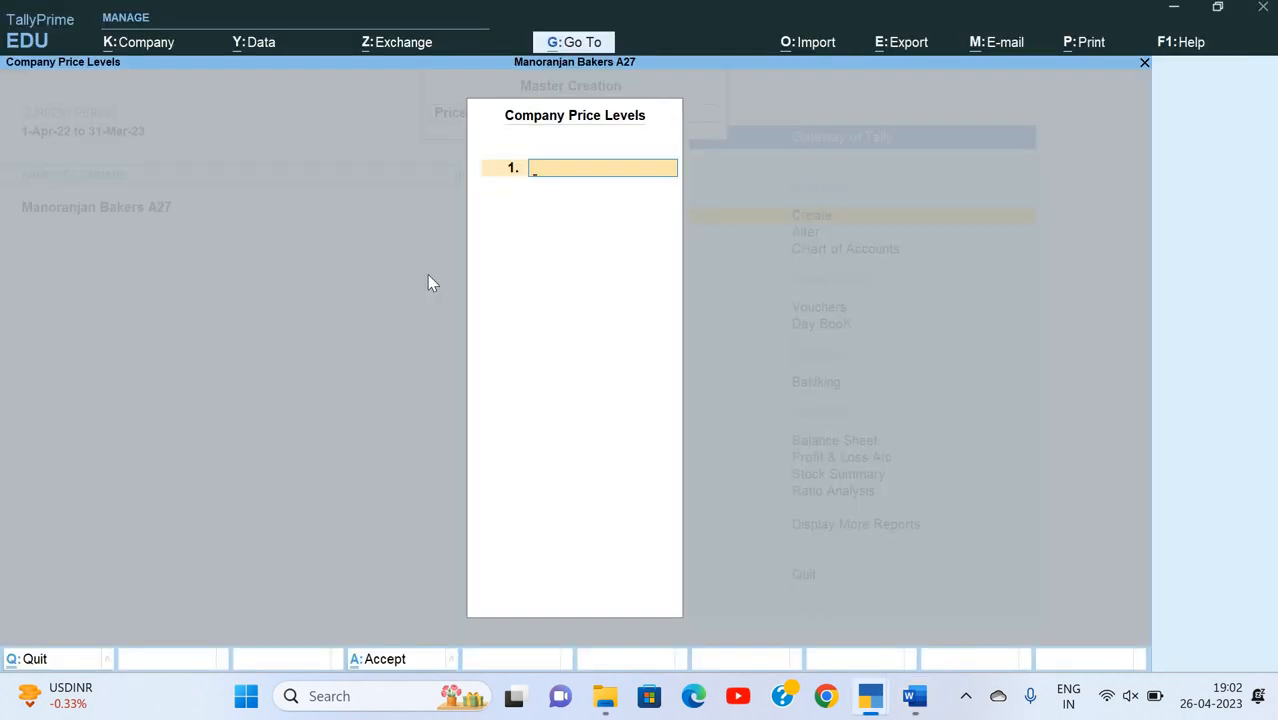
type("Great Deal")
key("Return")
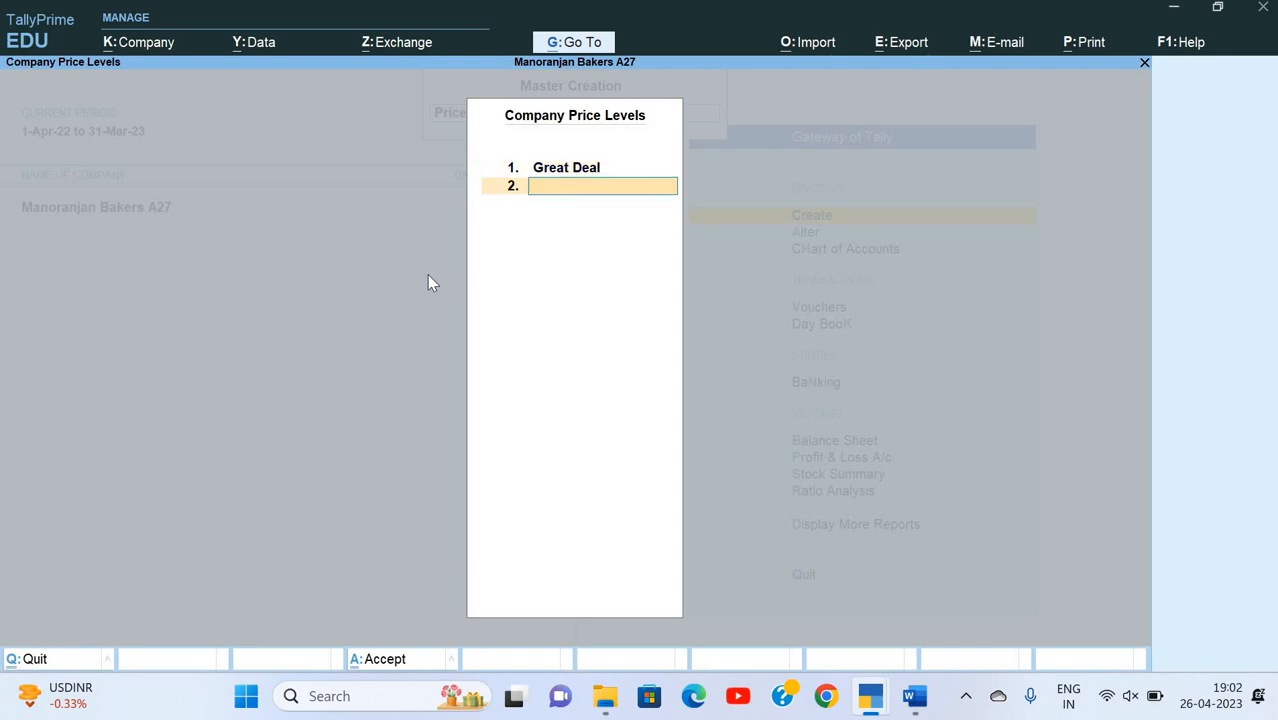
key("ctrl+a")
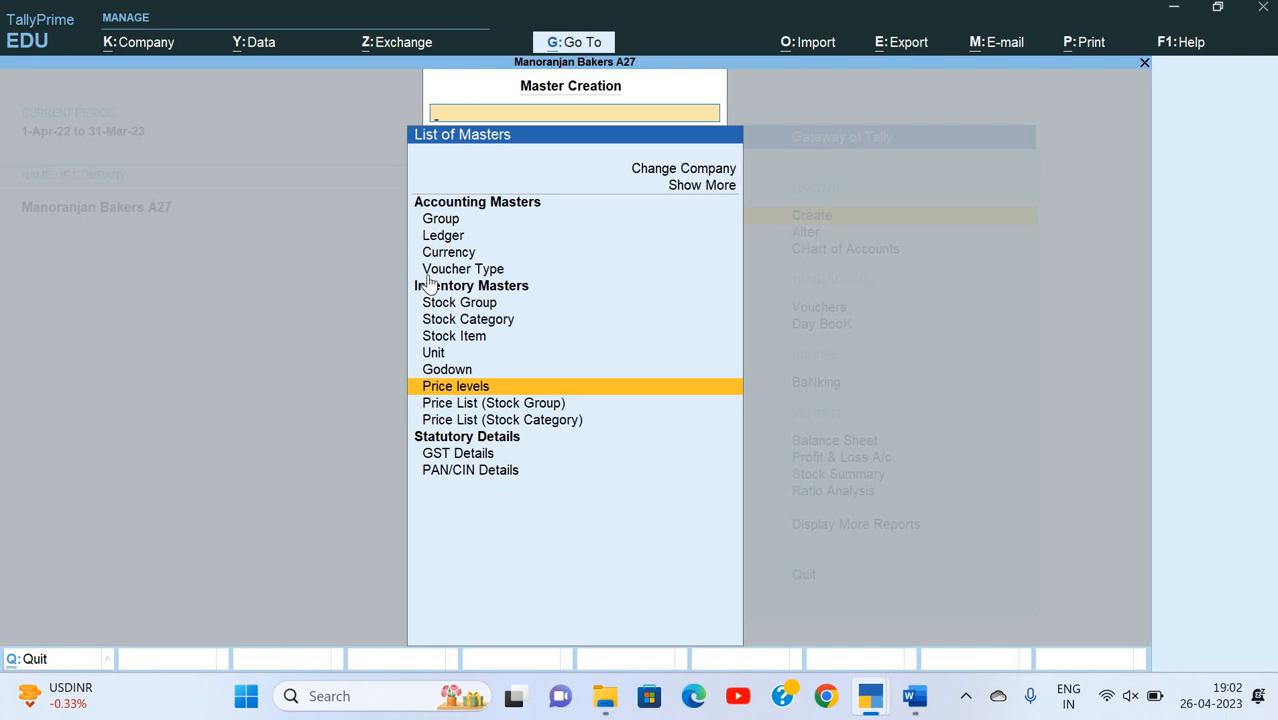
Step: Start a stock group price list for Finished Goods at price level Great Deal, applicable from 1-Jun-22
key("Down")
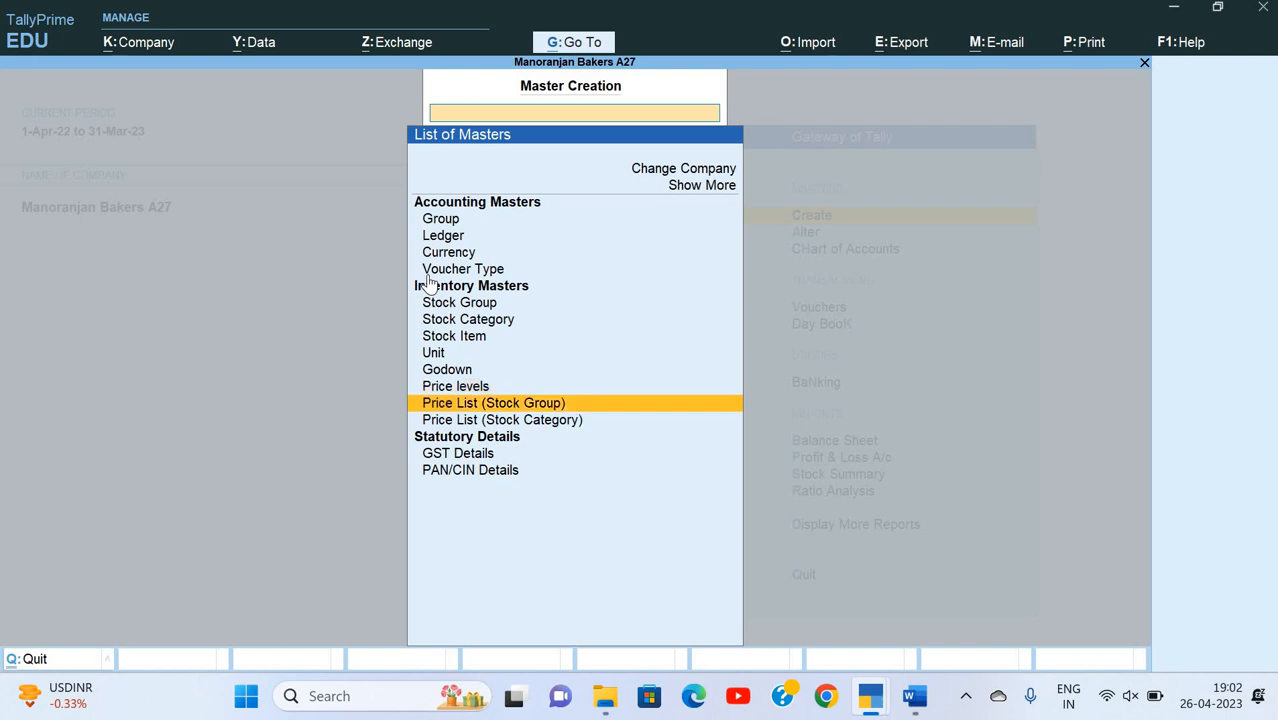
key("Down")
key("Up")
key("Down")
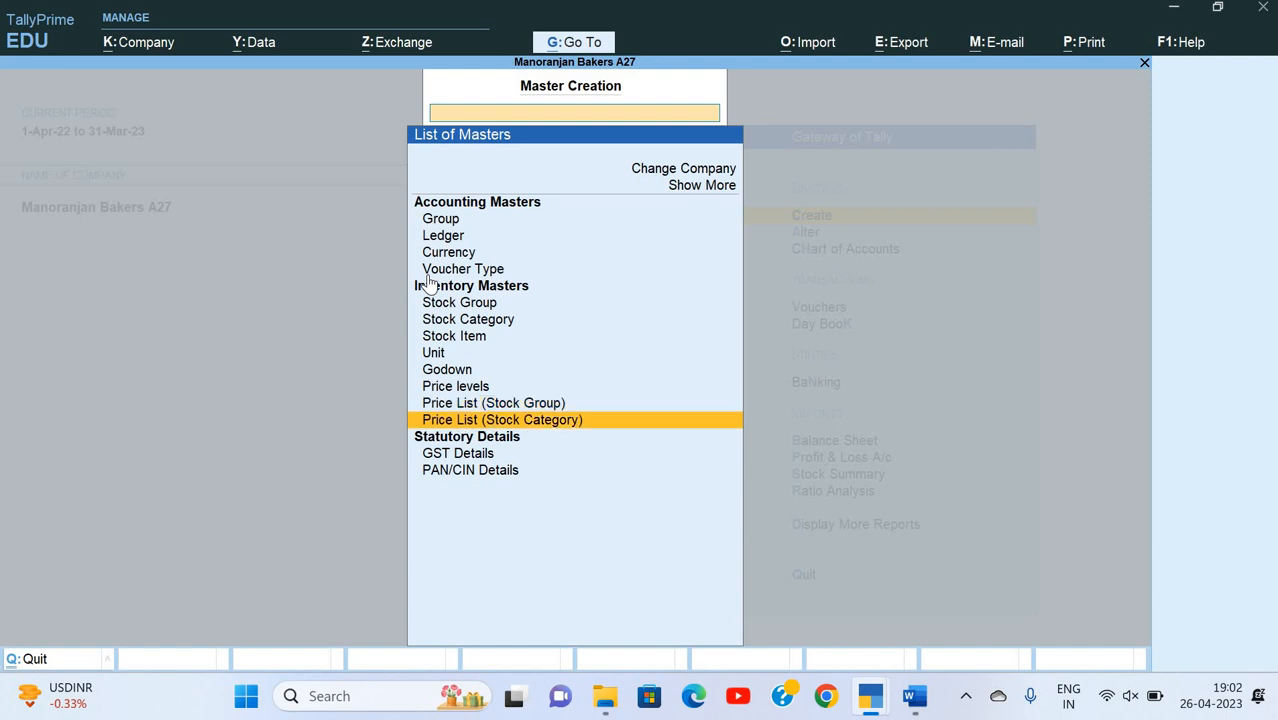
key("Up")
key("Return")
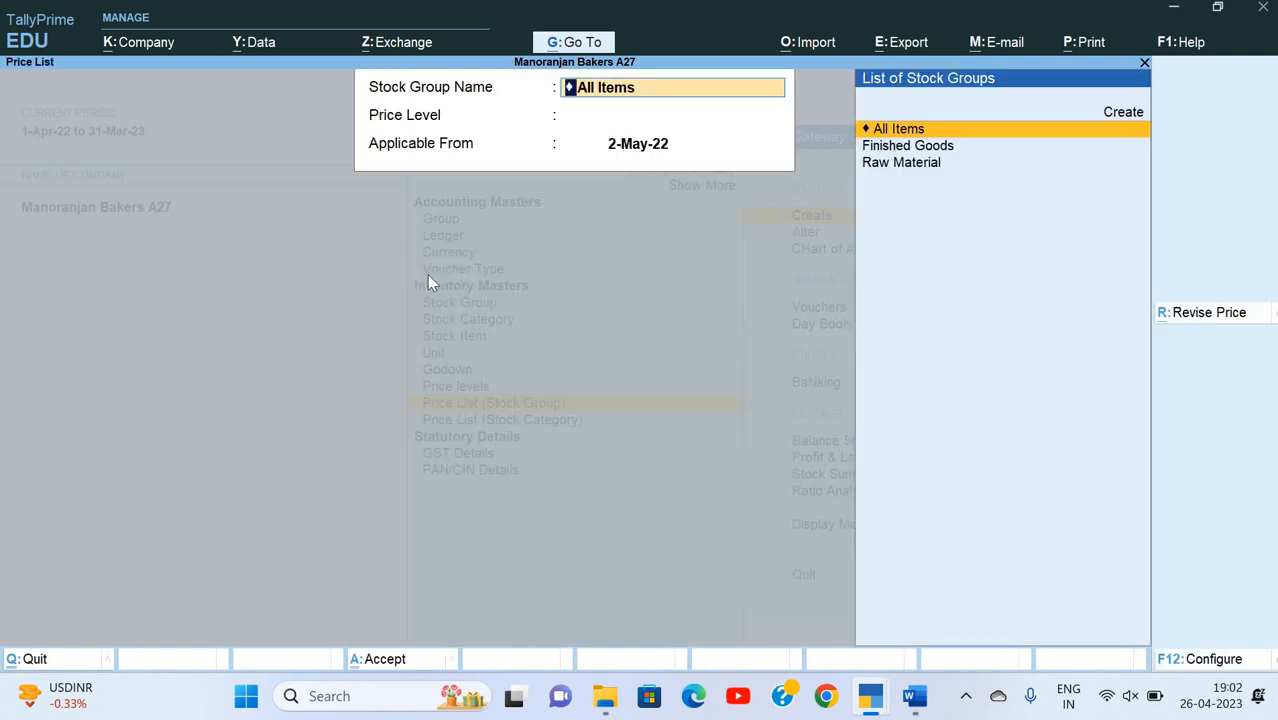
key("Down")
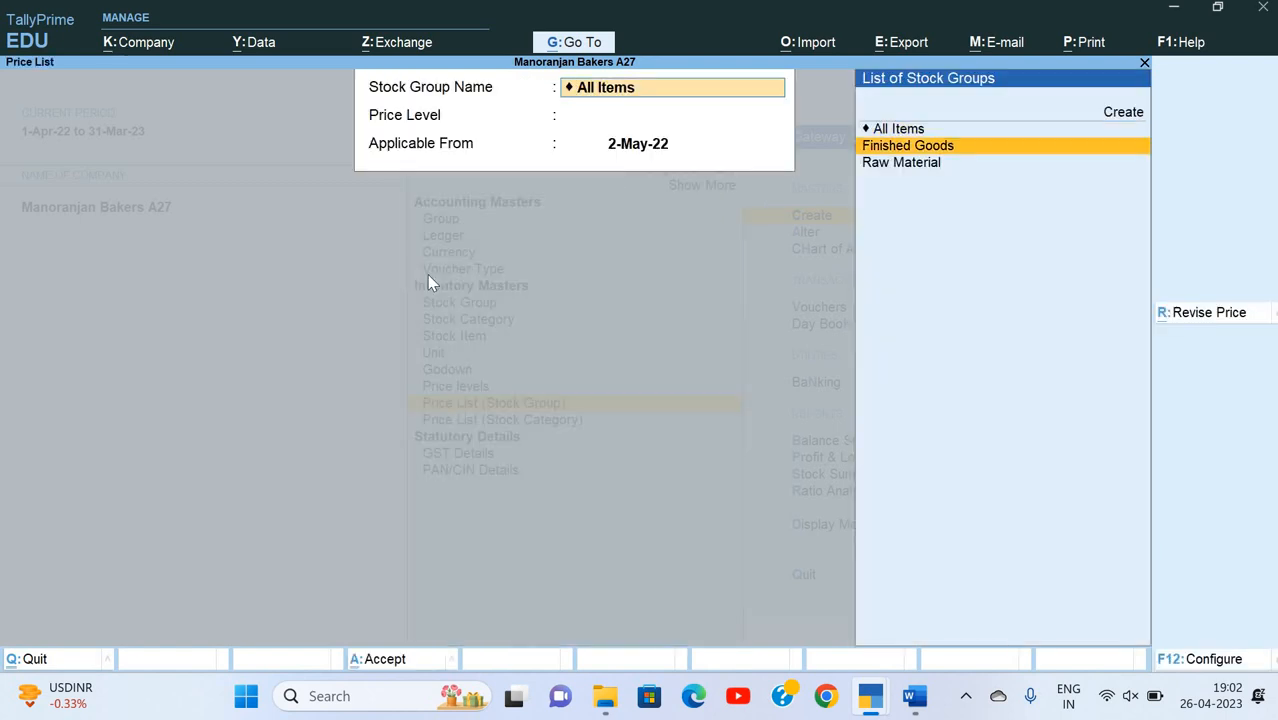
key("Return")
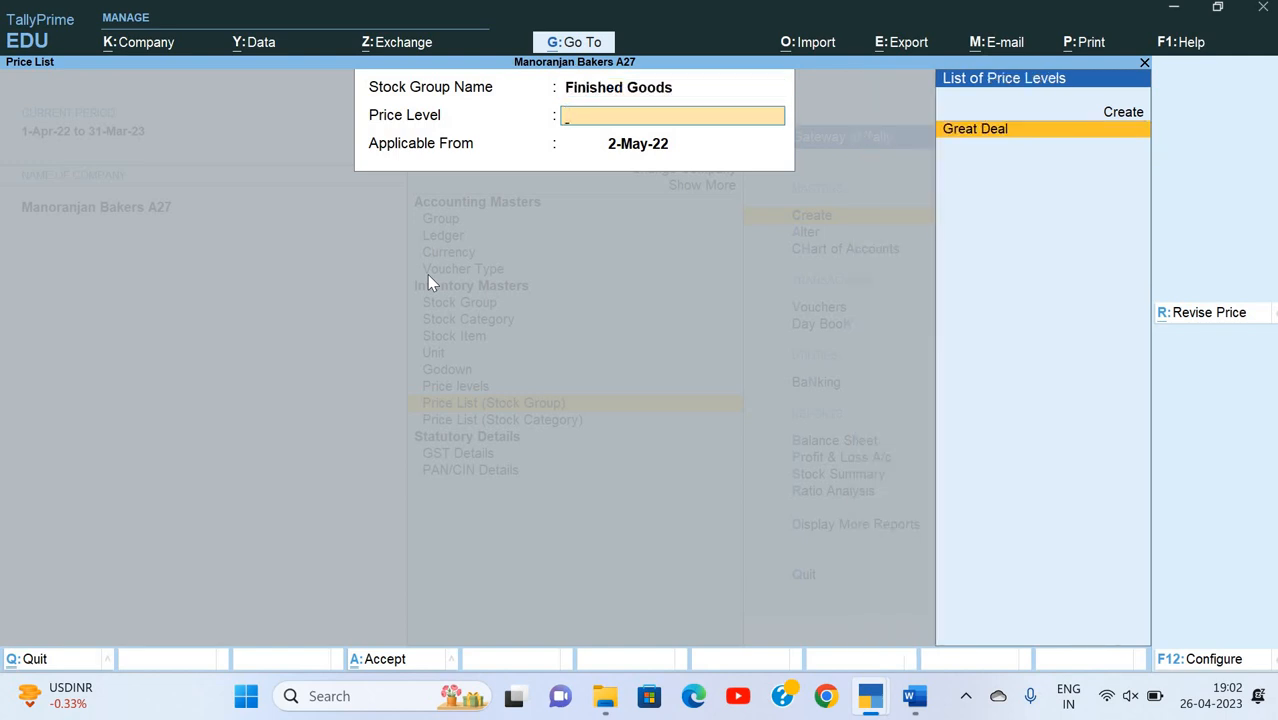
key("Return")
key("alt+Tab")
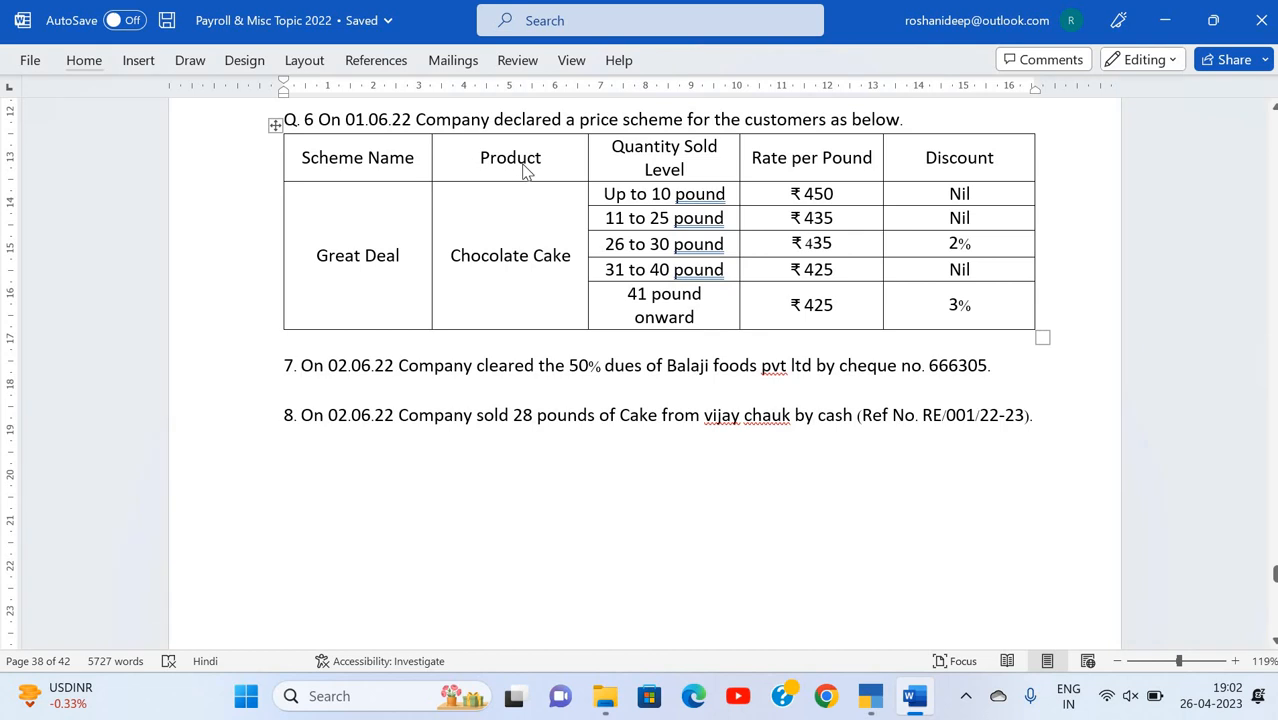
key("alt+Tab")
type("1")
type("-6")
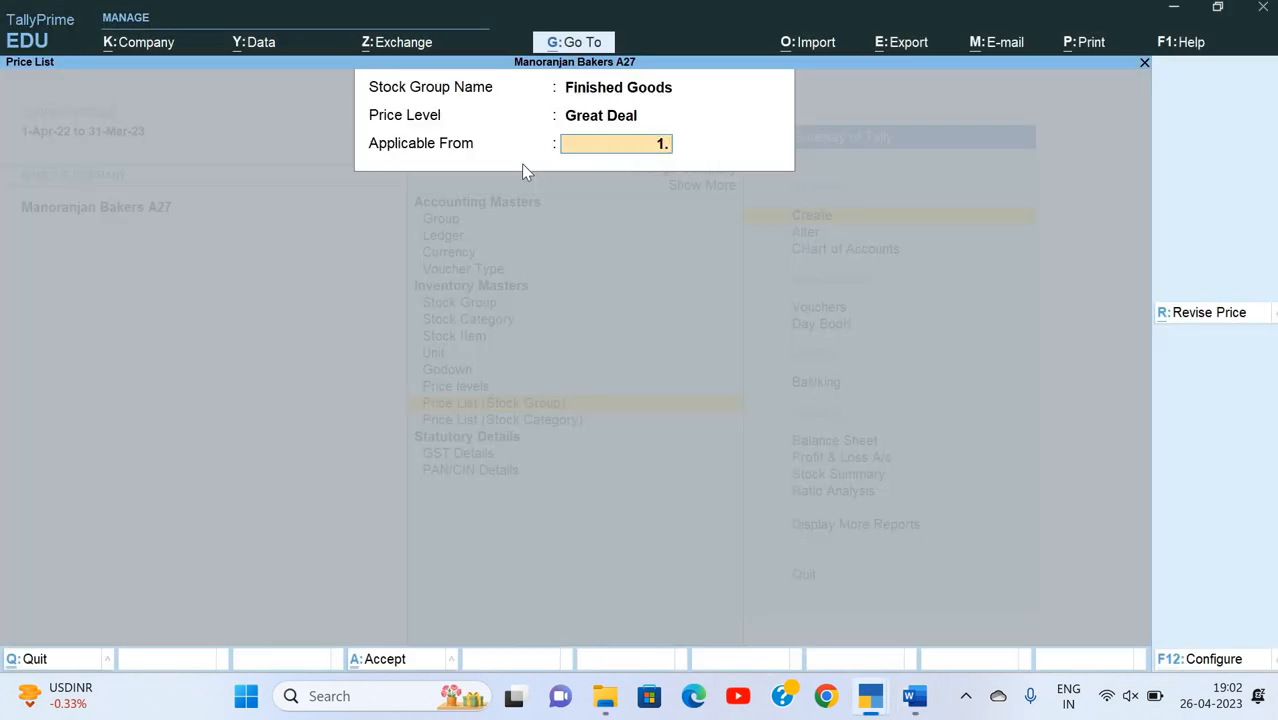
key("Return")
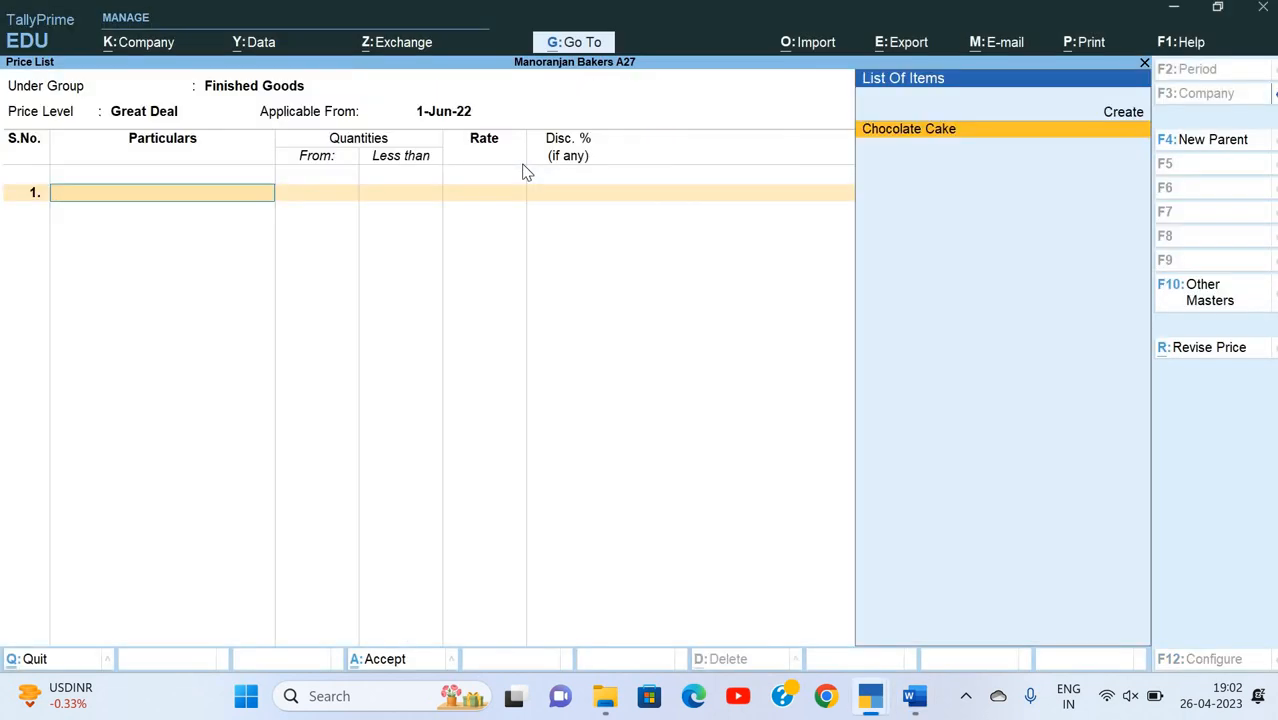
Step: Add Chocolate Cake to the price list with a rate of 450 per pound for quantities less than 11 pounds and no discount
key("Return")
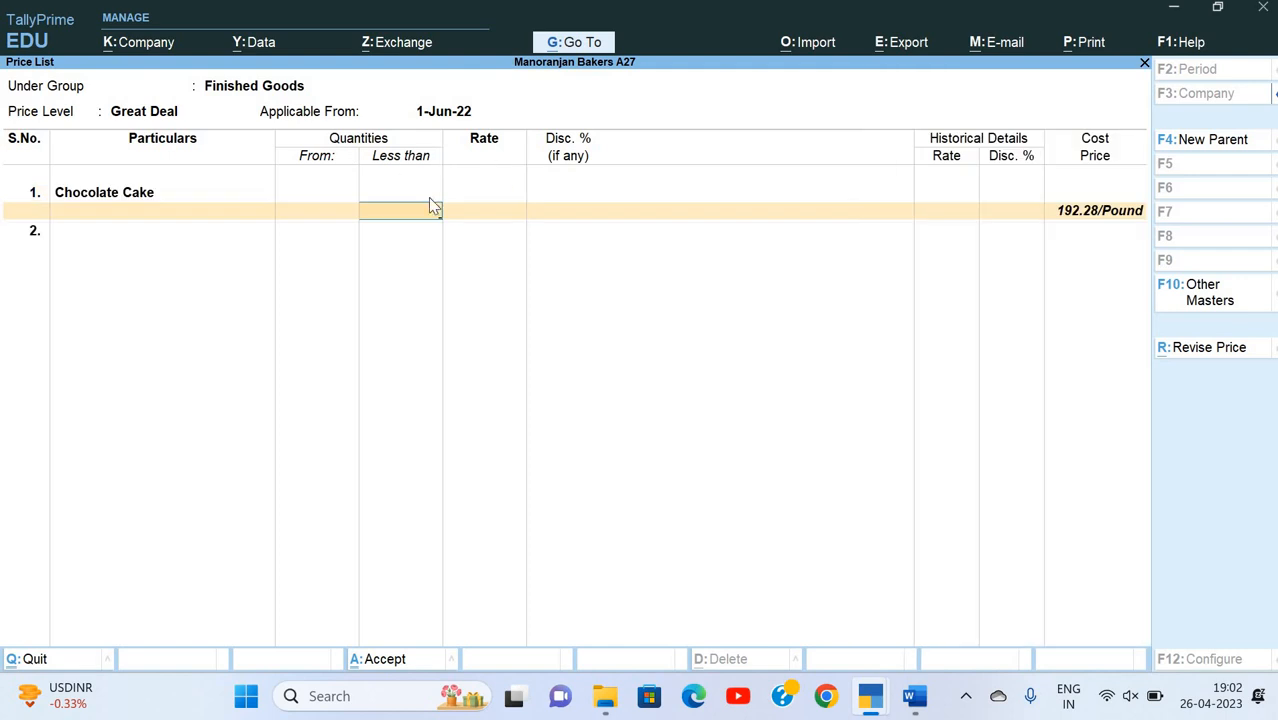
key("alt+Tab")
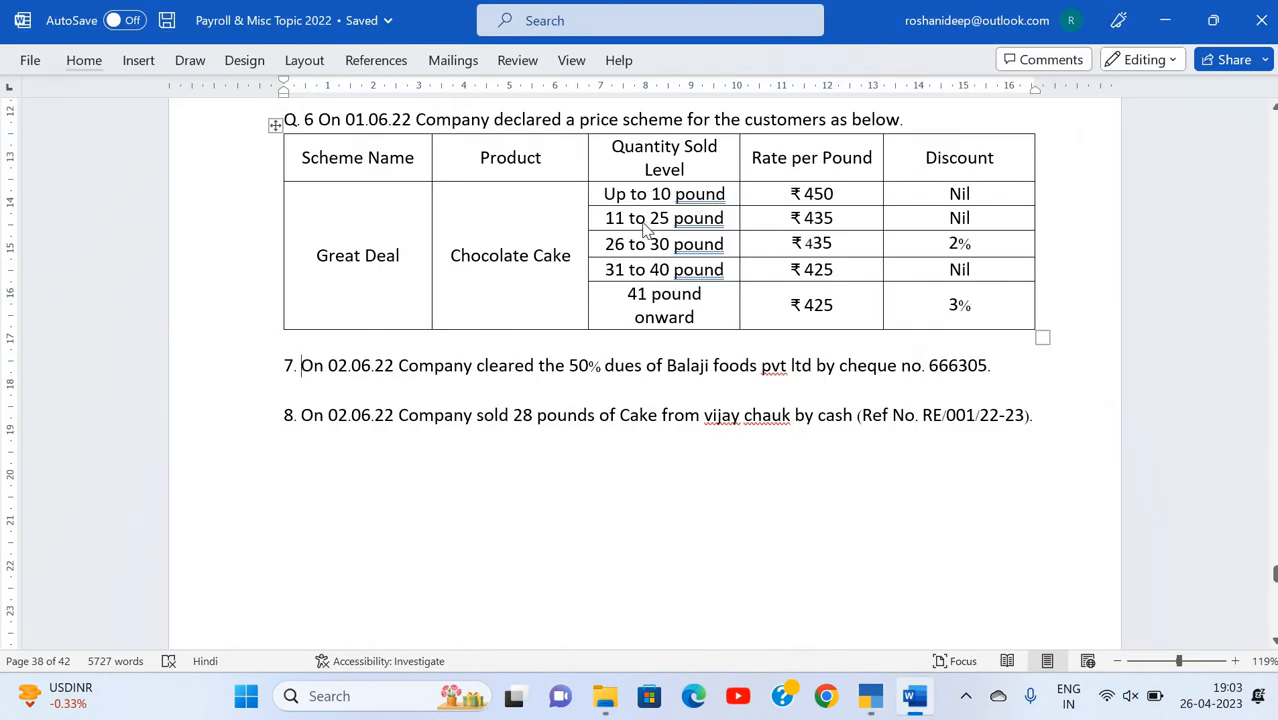
key("alt+Tab")
type("11")
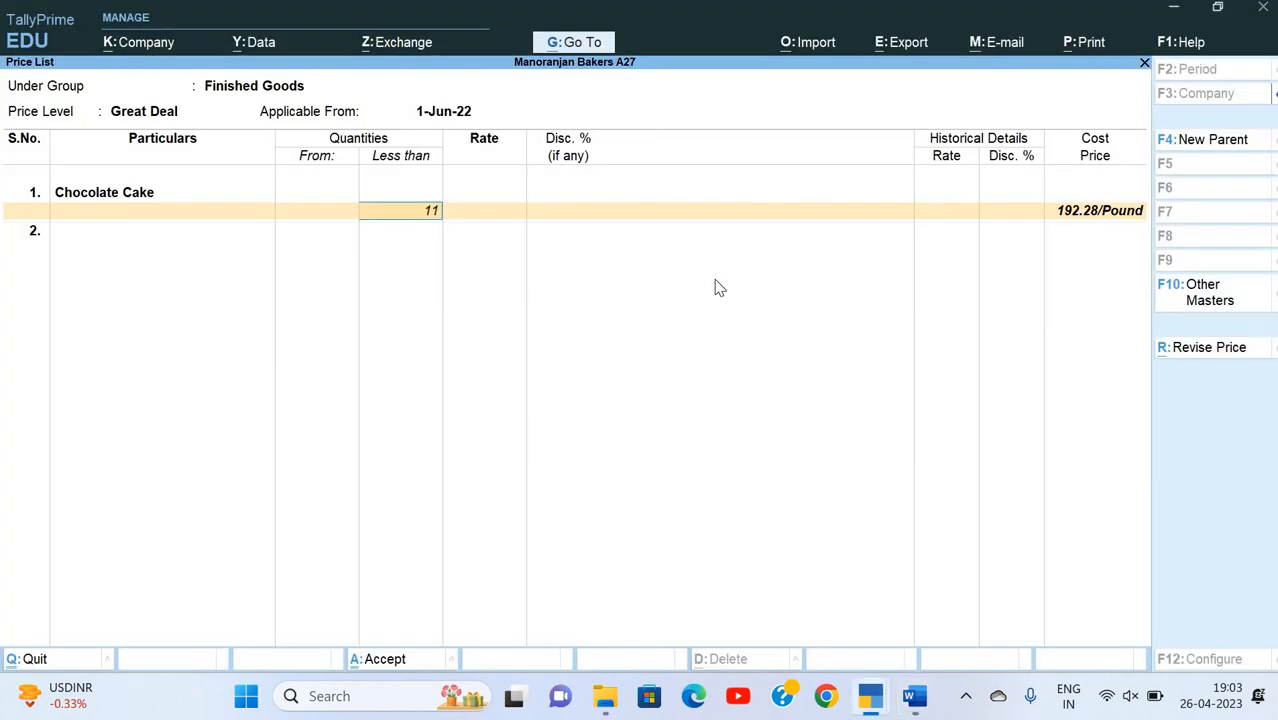
key("Return")
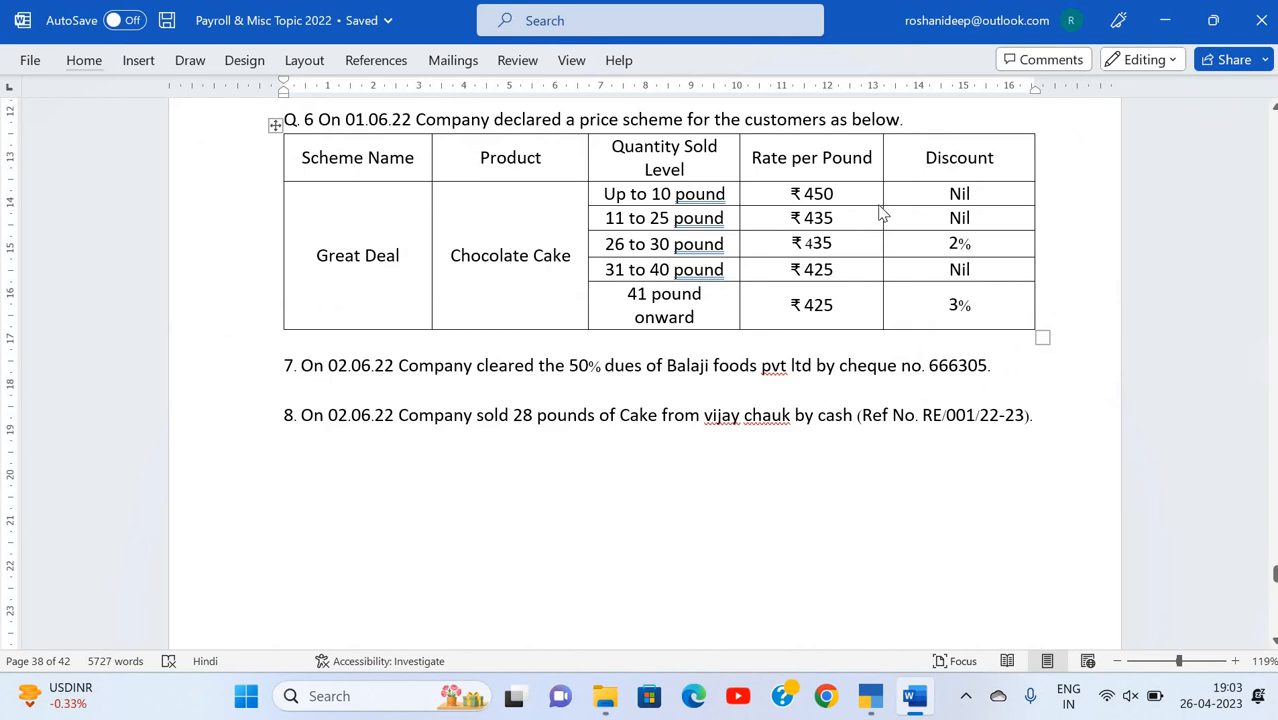
key("alt+Tab")
type("450")
key("Return")
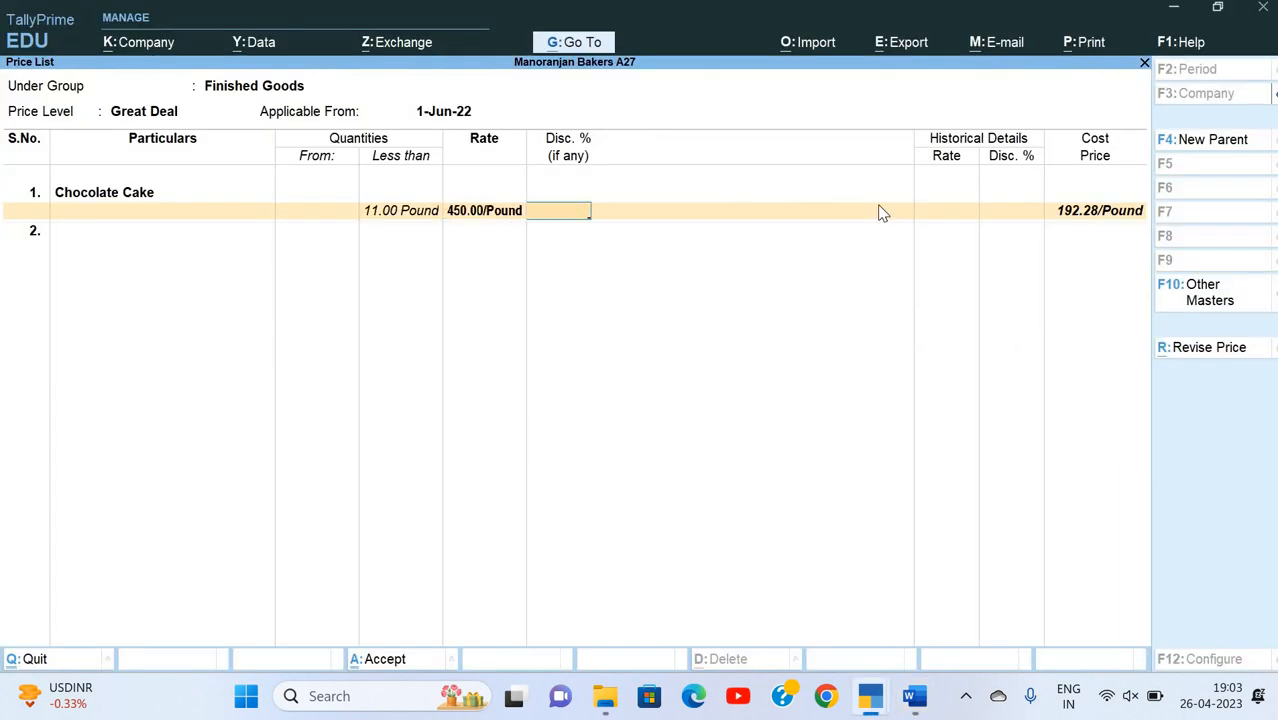
key("Return")
Step: Enter the second Chocolate Cake slab, from 11 to less than 26 pounds, at a rate of 435 per pound
key("alt+Tab")
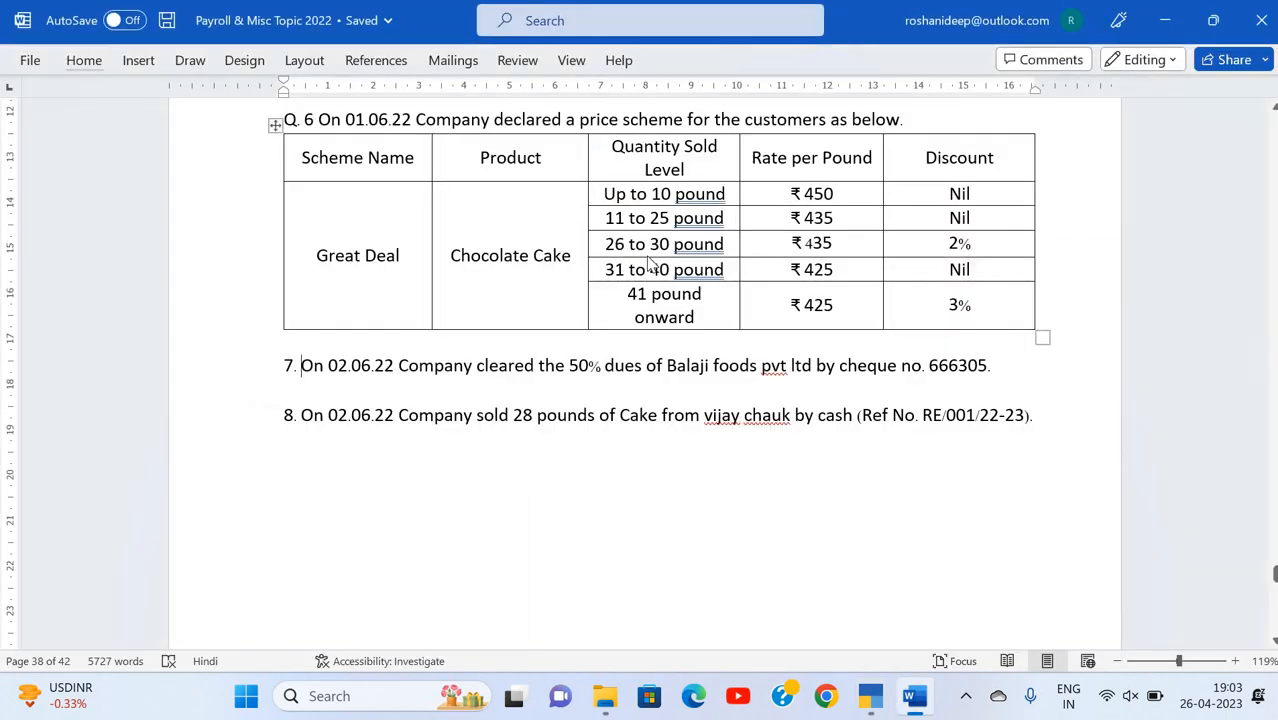
key("alt+Tab")
type("26")
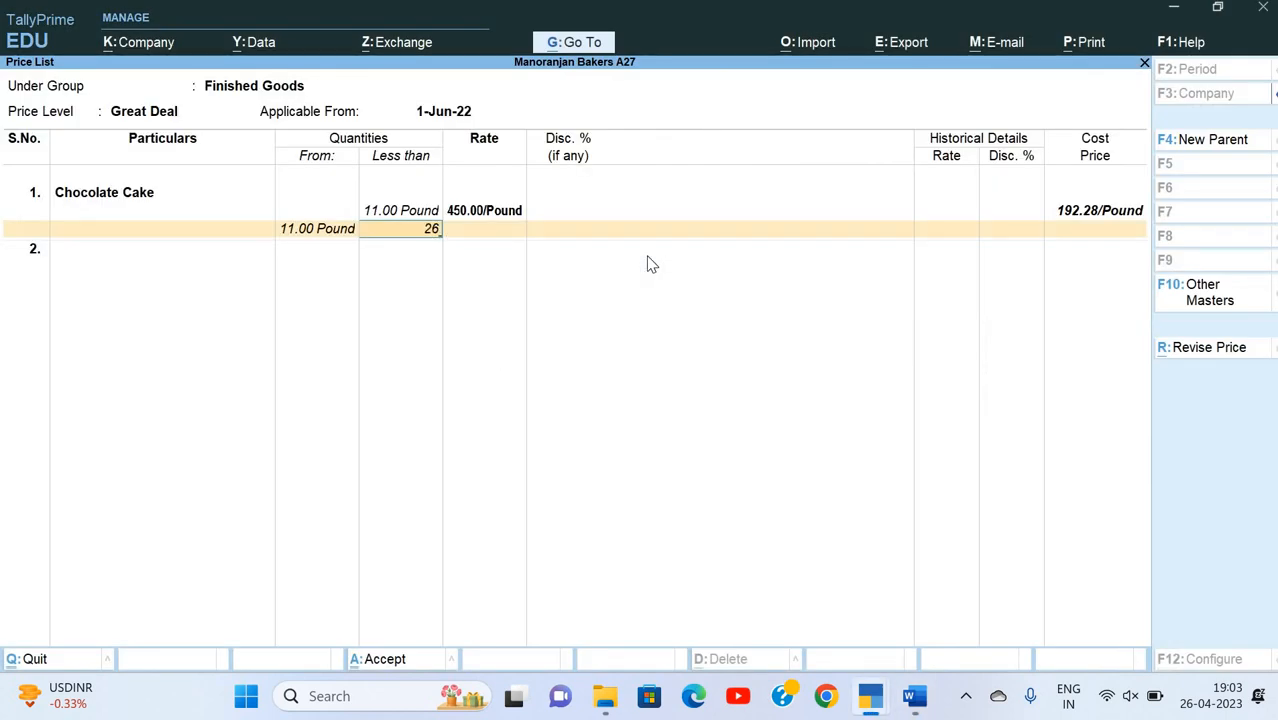
key("Return")
key("alt+Tab")
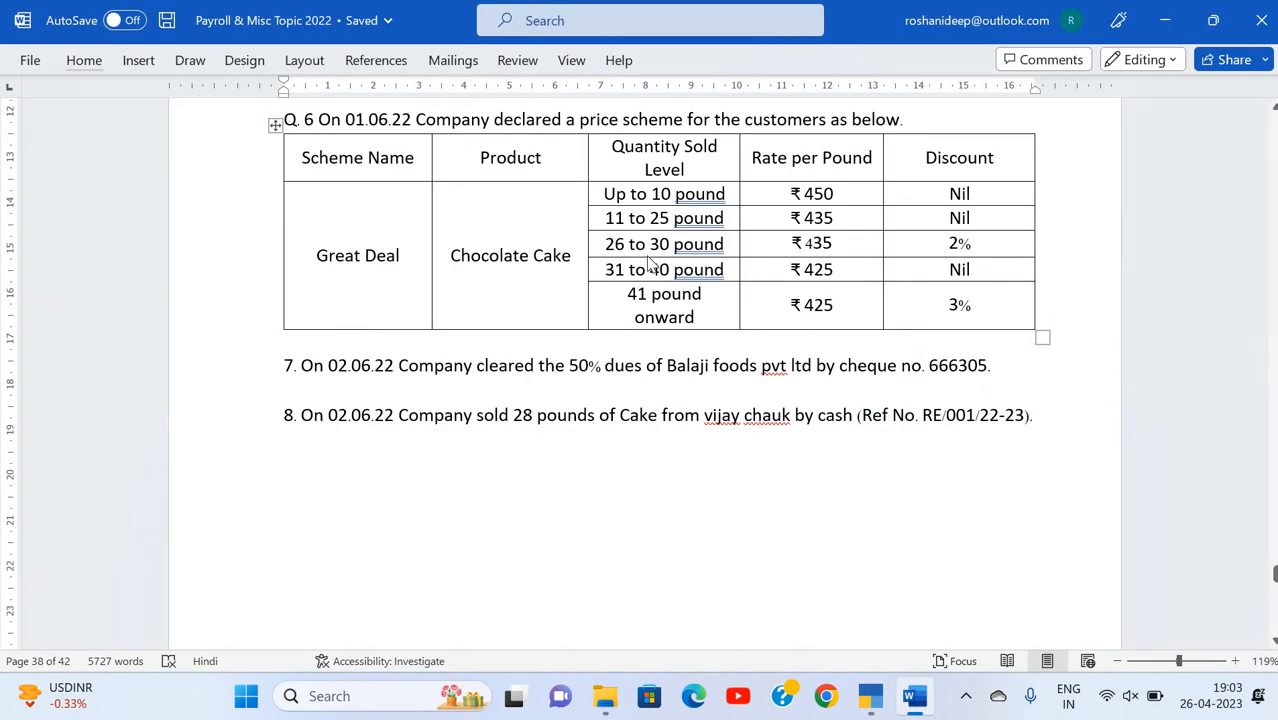
key("alt+Tab")
type("435")
key("Return")
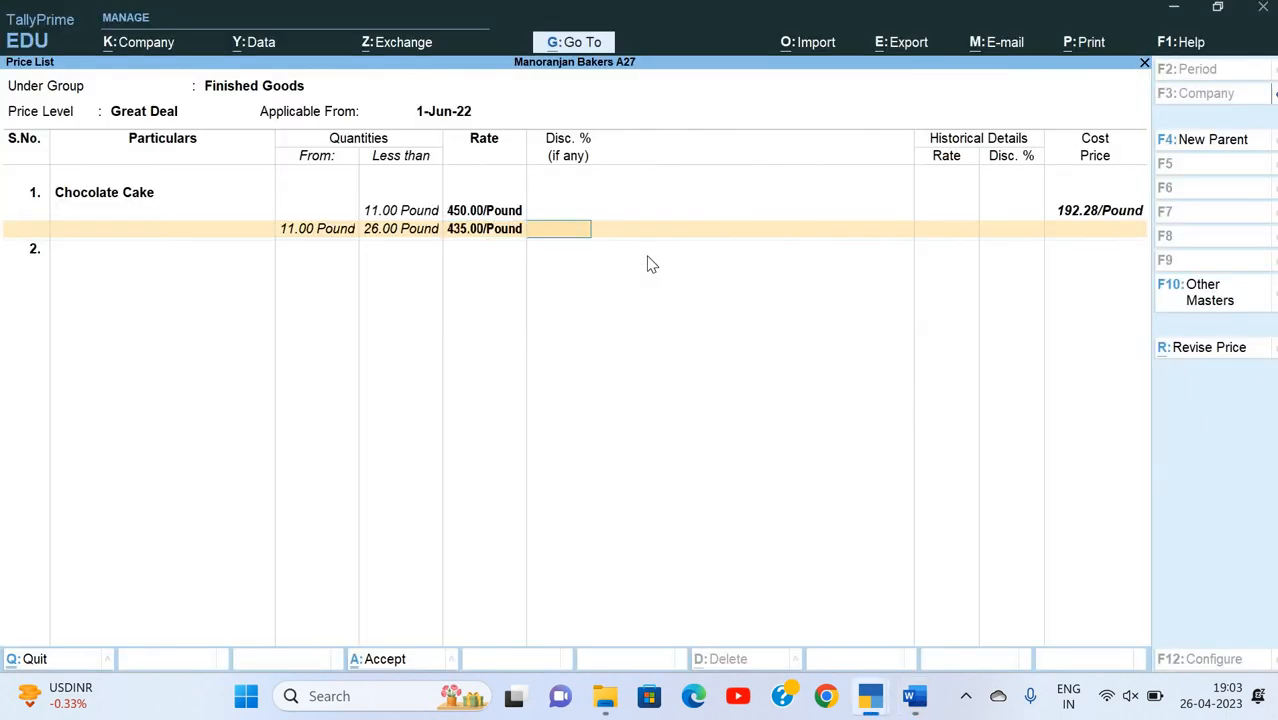
Step: Enter the third Chocolate Cake slab, from 26 to less than 31 pounds, at 435 per pound with a 2% discount, following the Word table
key("Return")
key("alt+Tab")
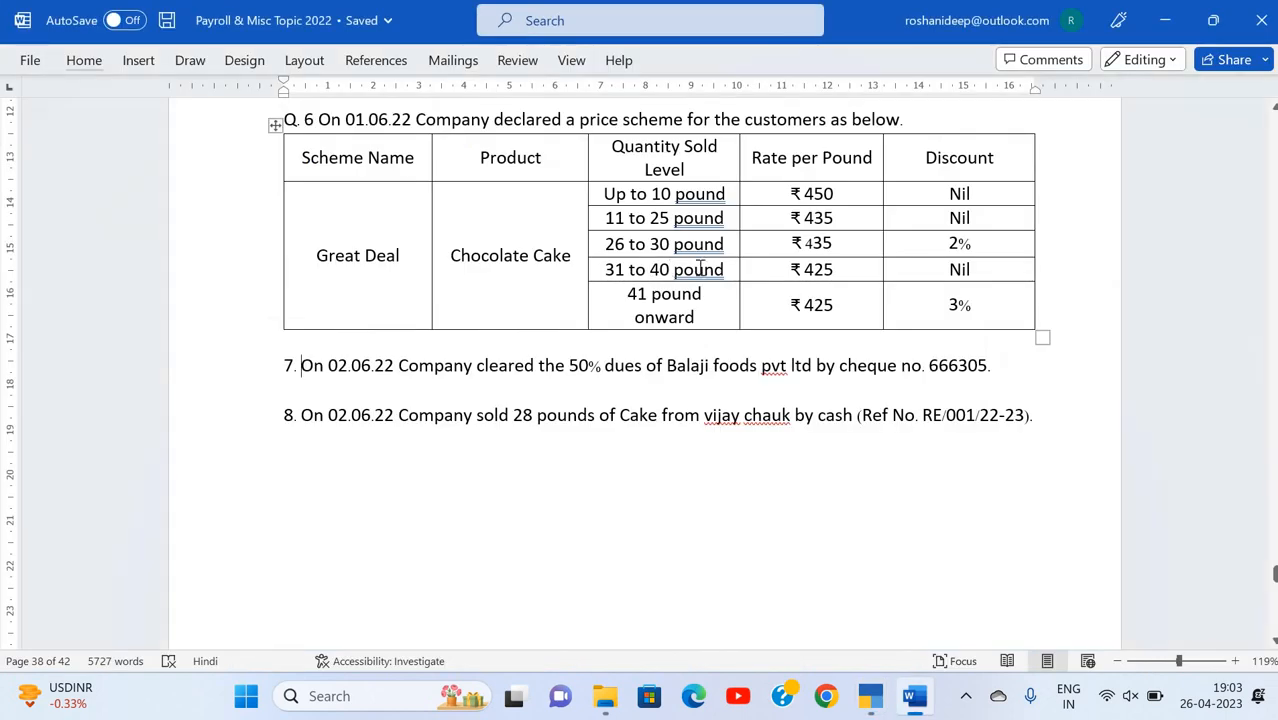
key("alt+Tab")
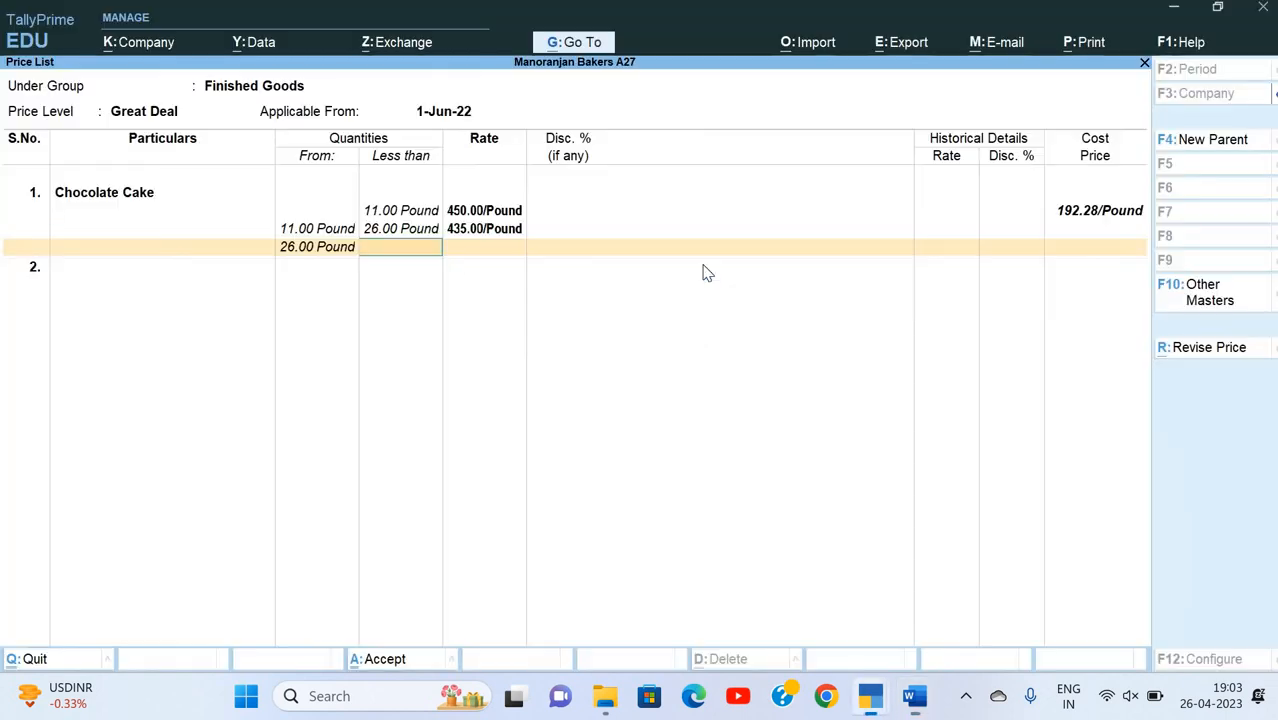
type("31")
key("Return")
key("alt+Tab")
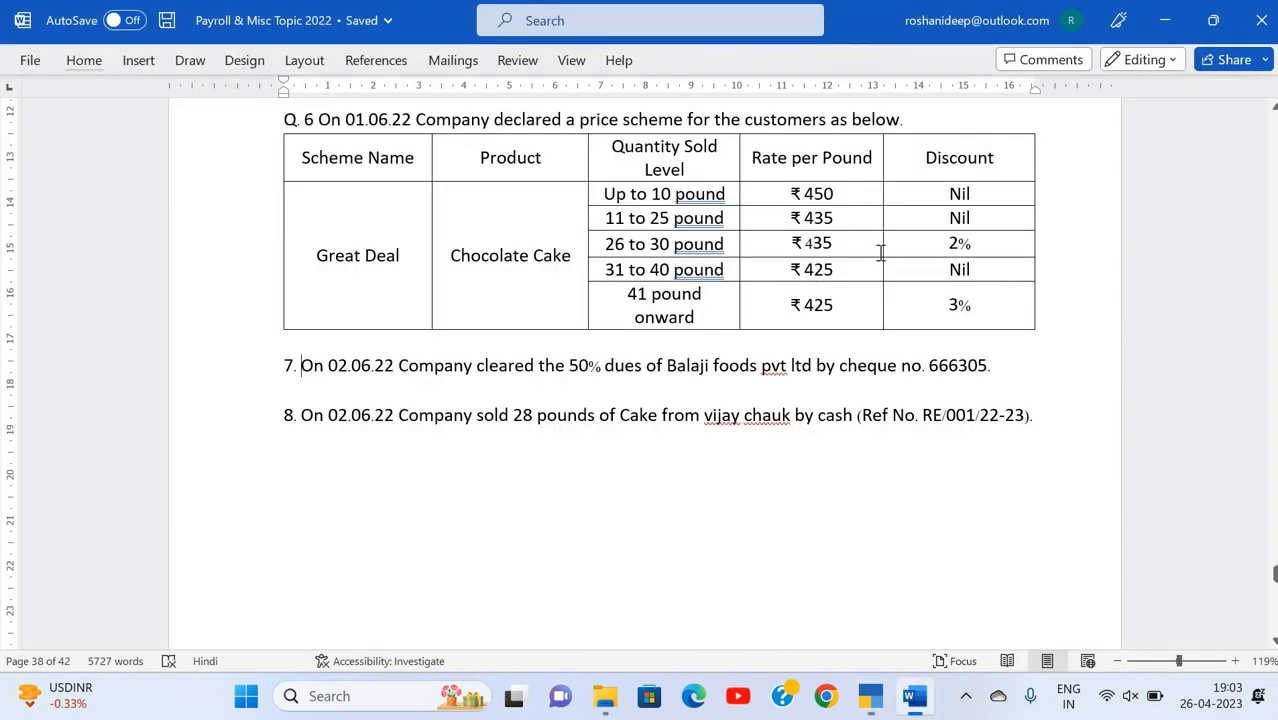
key("alt+Tab")
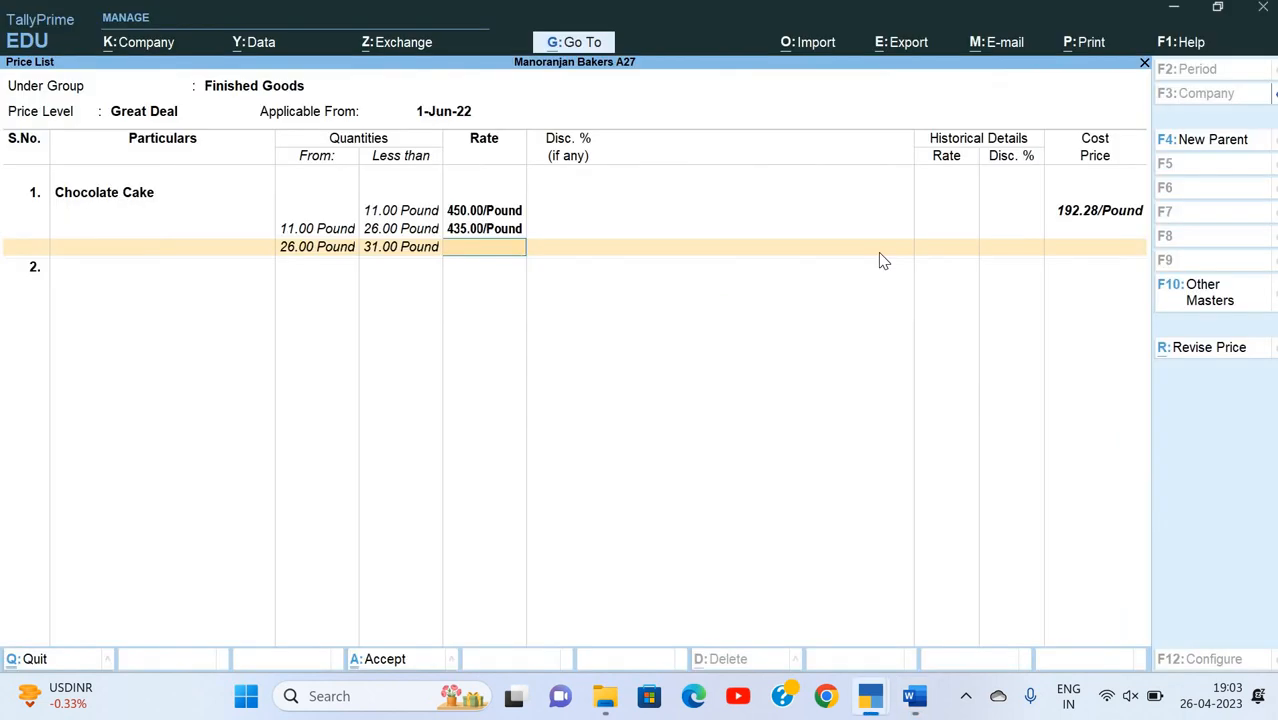
key("alt+Tab")
key("alt+Tab")
type("435")
key("Return")
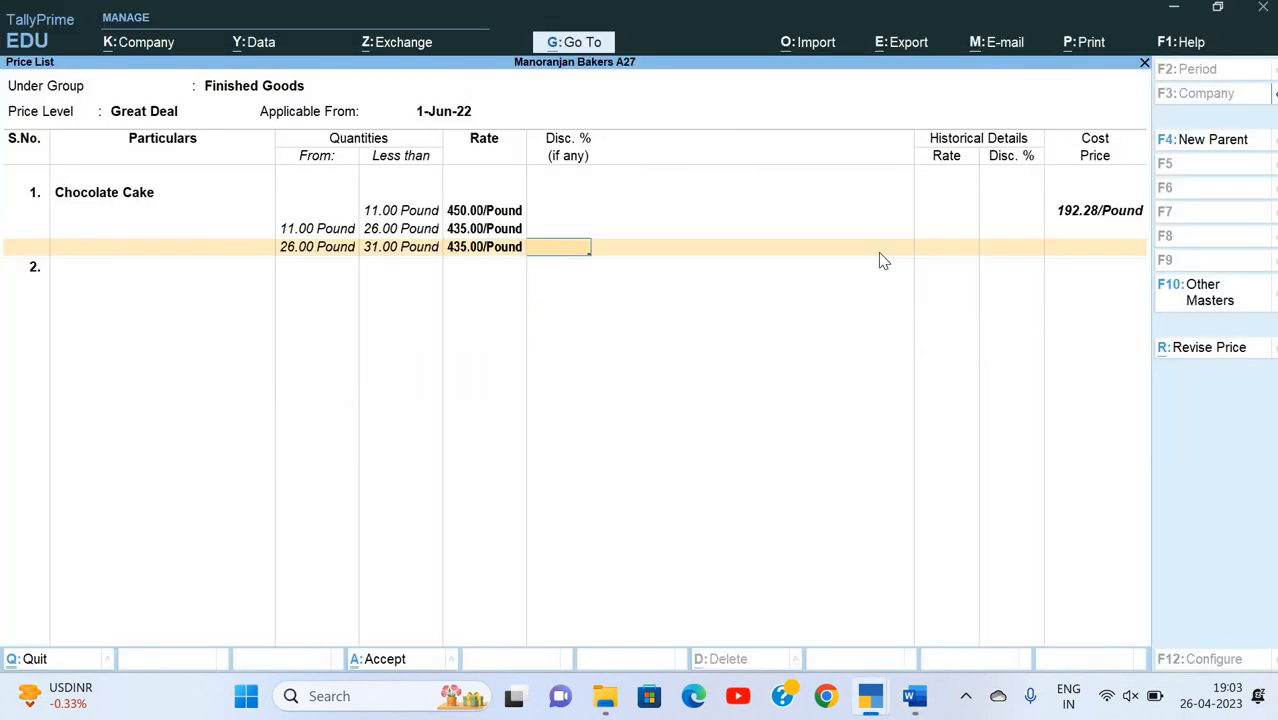
type("2")
key("Return")
Step: Enter the fourth Chocolate Cake slab, from 31 to less than 41 pounds, at 425 per pound with no discount
key("alt+Tab")
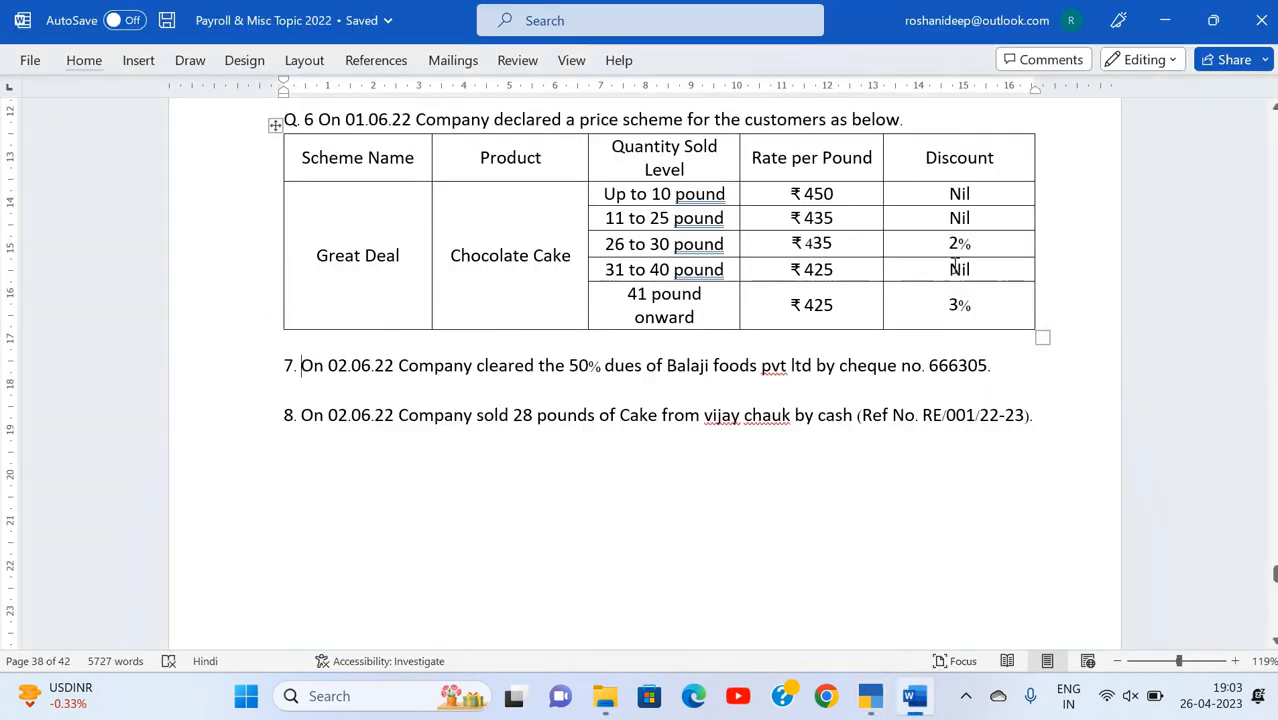
key("alt+Tab")
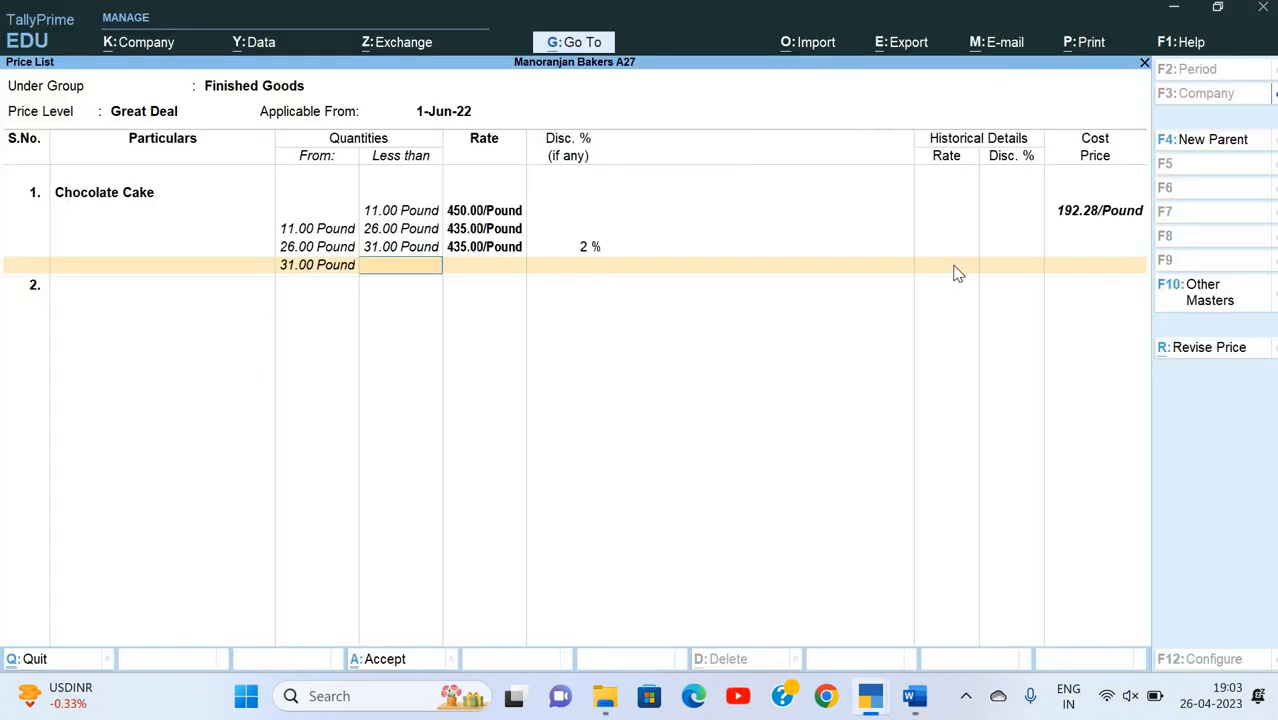
type("41")
key("Return")
key("alt+Tab")
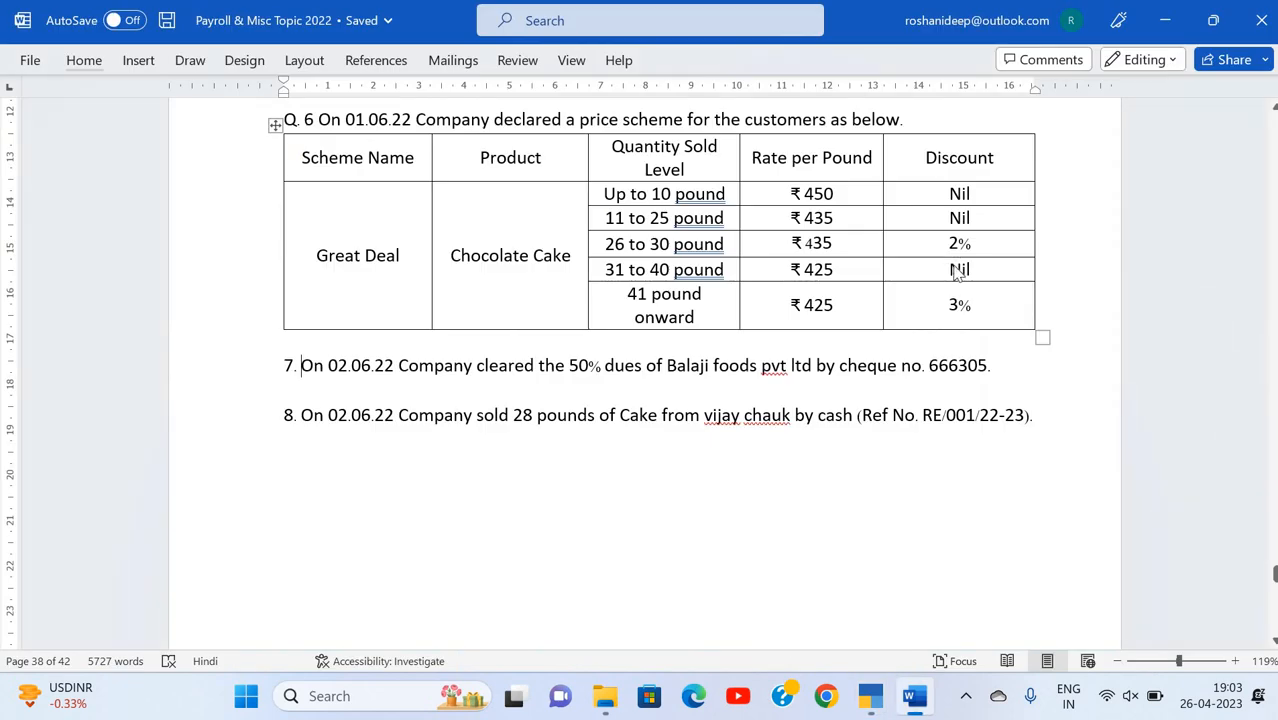
key("alt+Tab")
type("42")
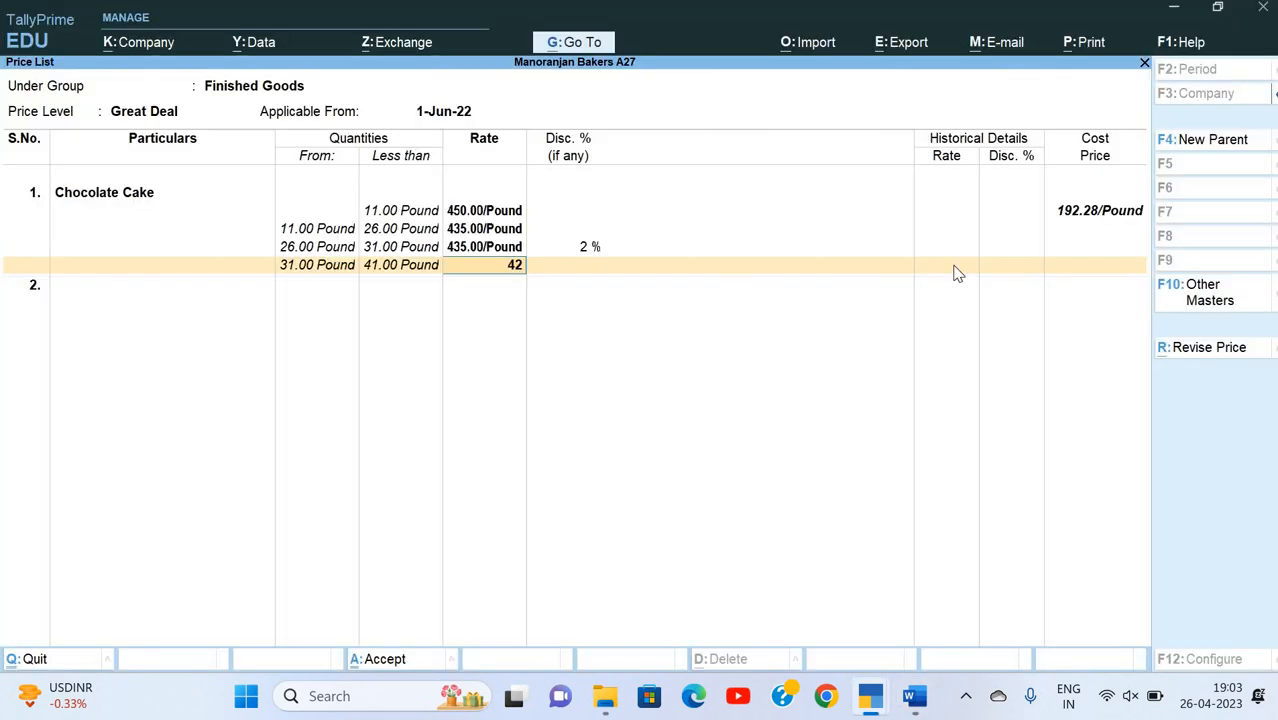
type("5")
key("Return")
Step: Enter the open-ended Chocolate Cake slab from 41 pounds at 425 per pound with a 3% discount, and save the price list
key("Return")
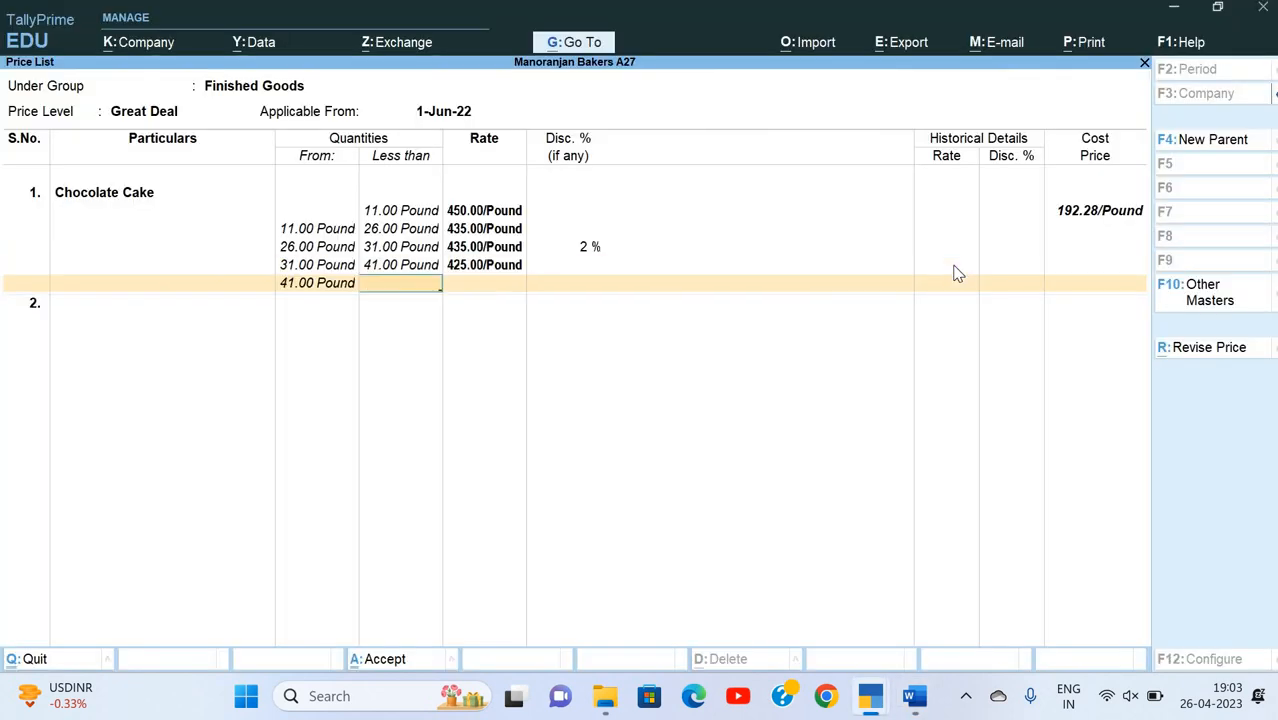
key("Return")
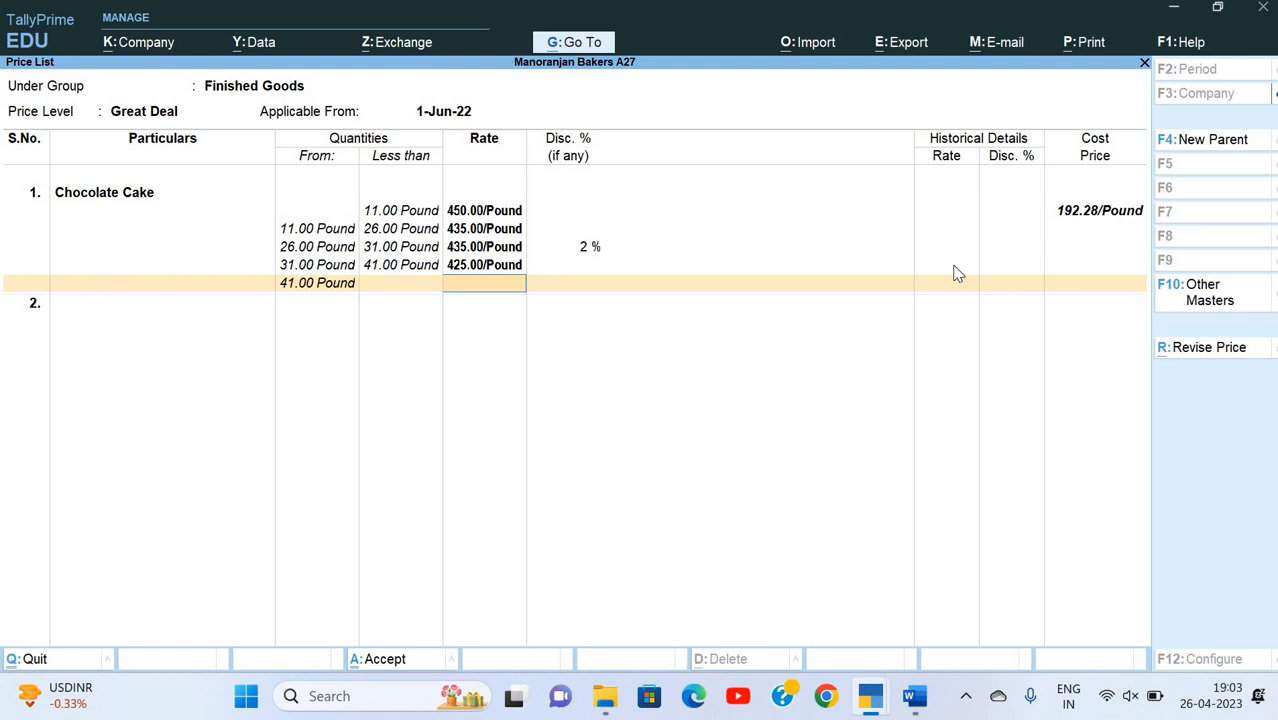
type("425")
key("Return")
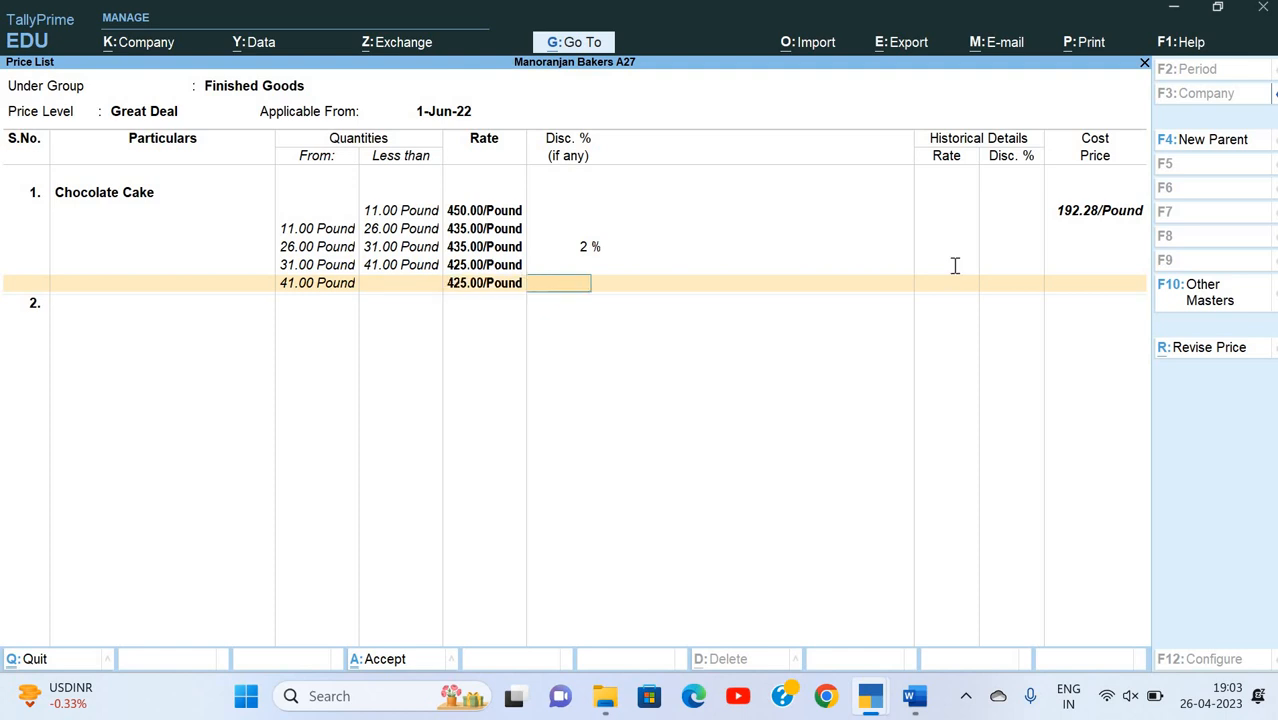
key("alt+Tab")
key("alt+Tab")
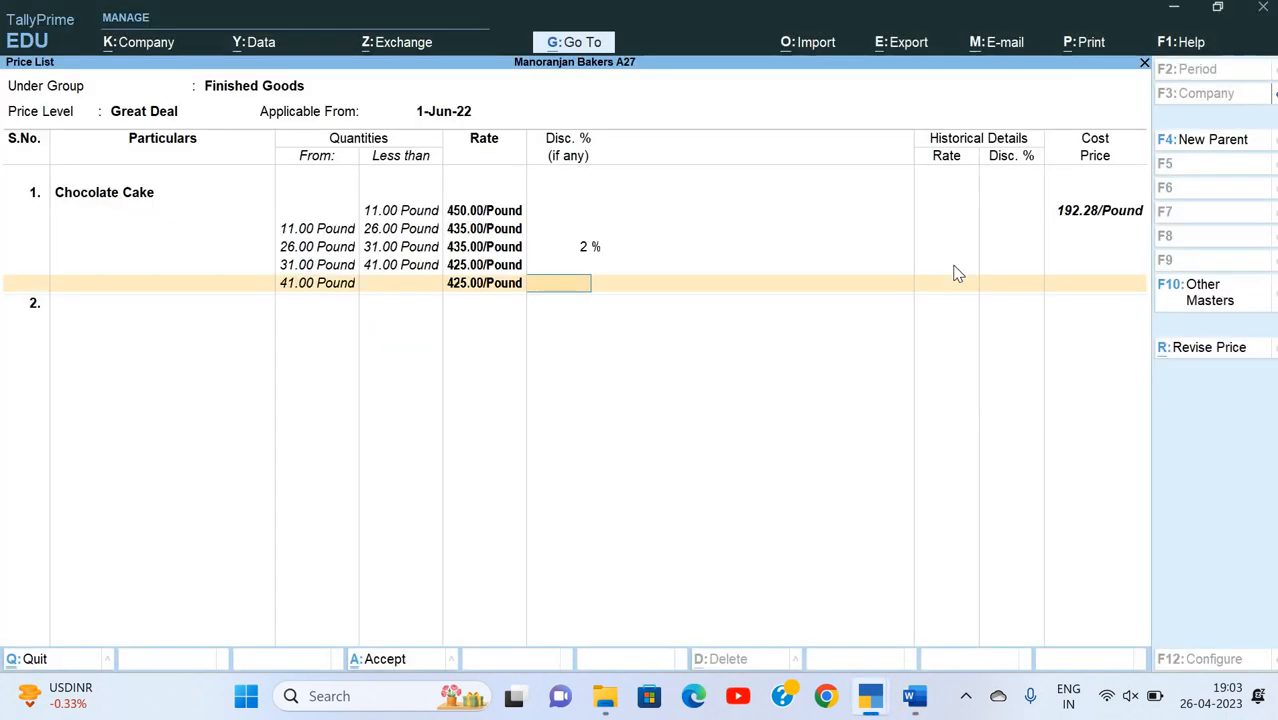
key("Return")
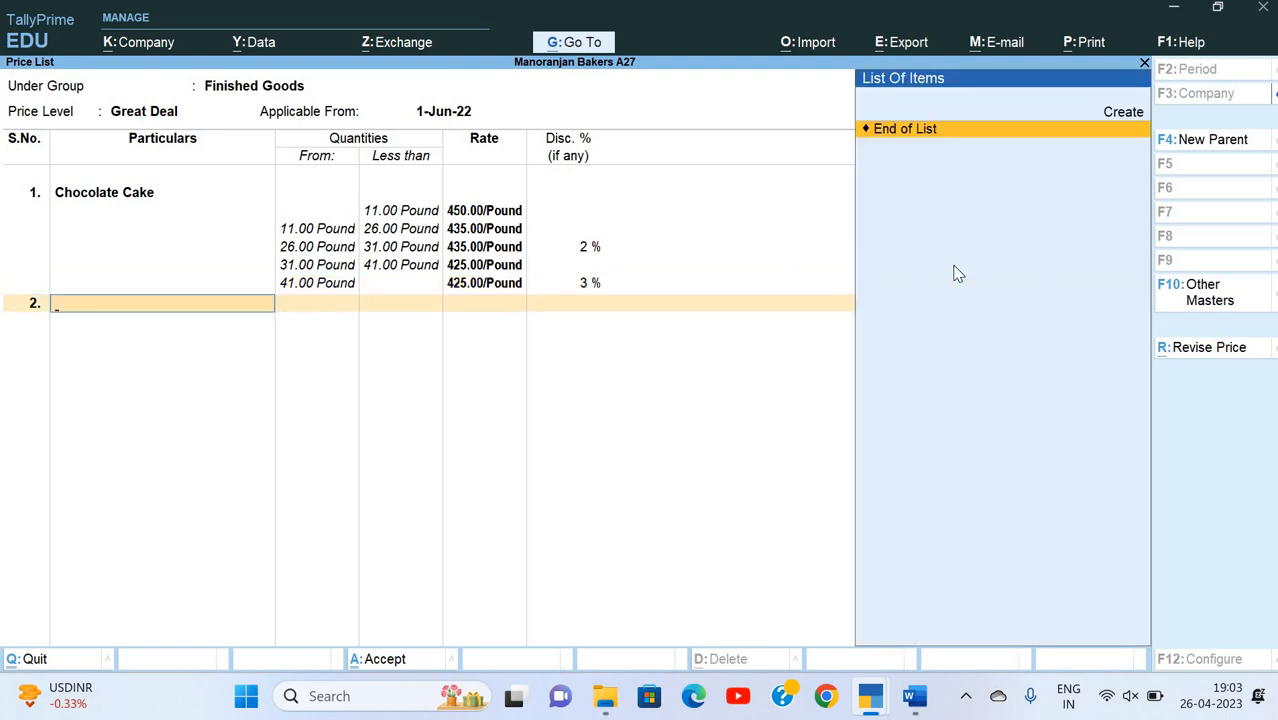
key("Return")
key("Return")
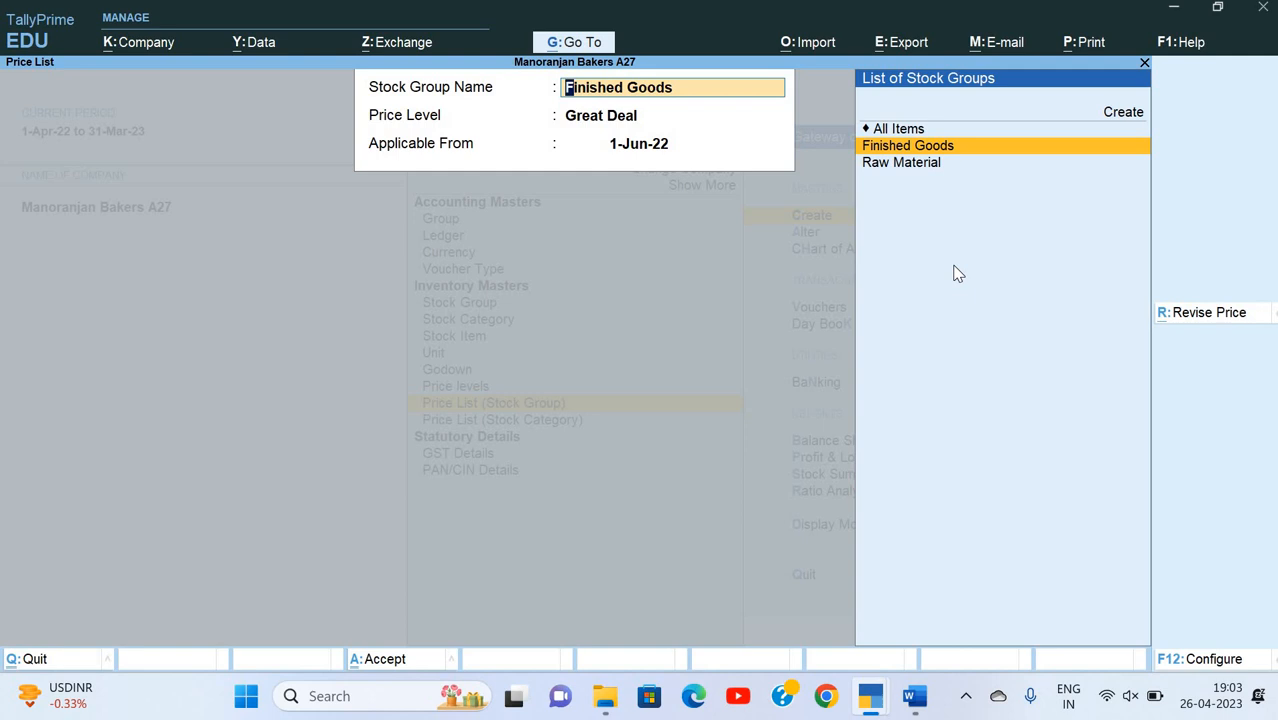
key("Escape")
key("Escape")
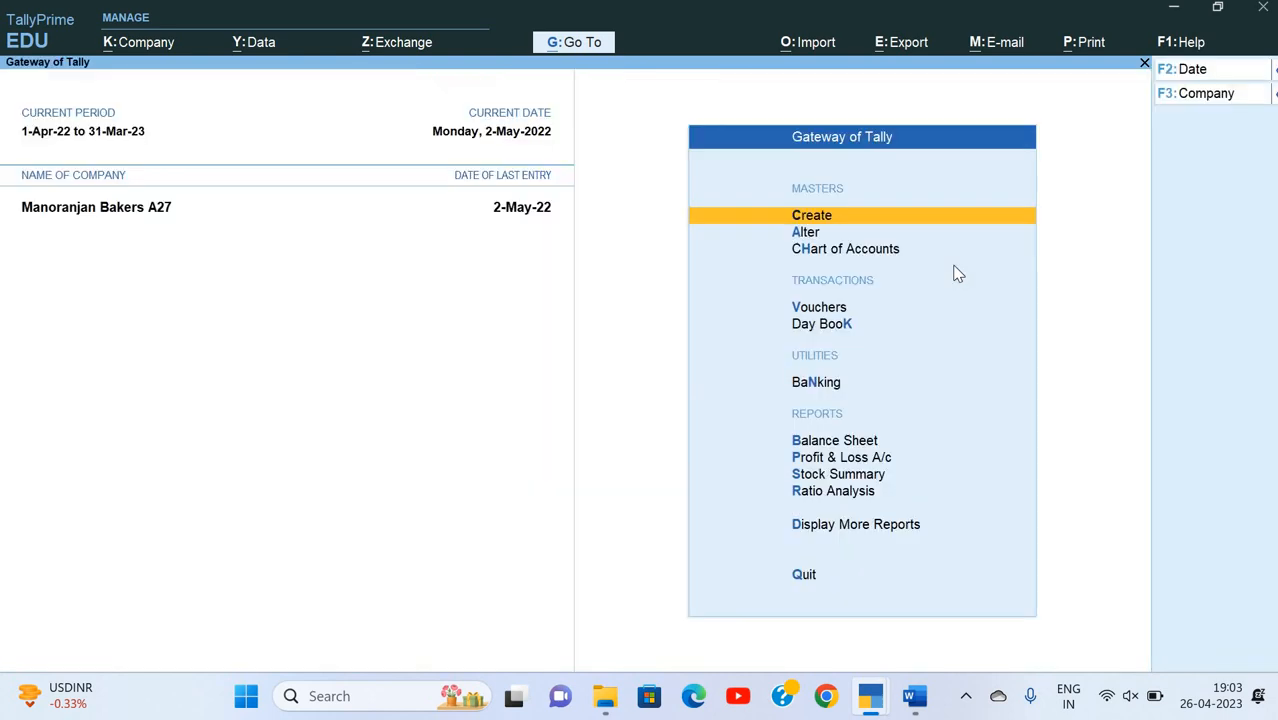
Step: Open a sales voucher and choose Balaji Foods Pvt Ltd as the party, leaving the dispatch details unfilled
key("Down")
key("Down")
key("Down")
key("Down")
key("Up")
key("Return")
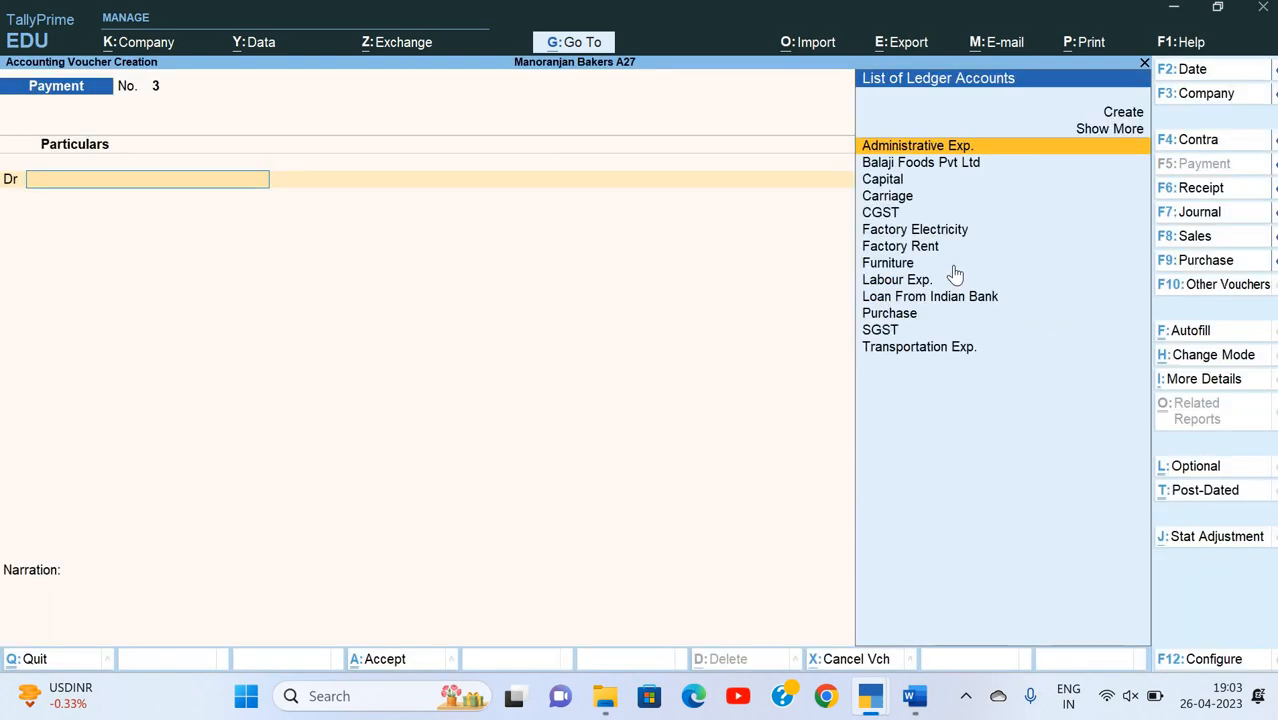
key("F8")
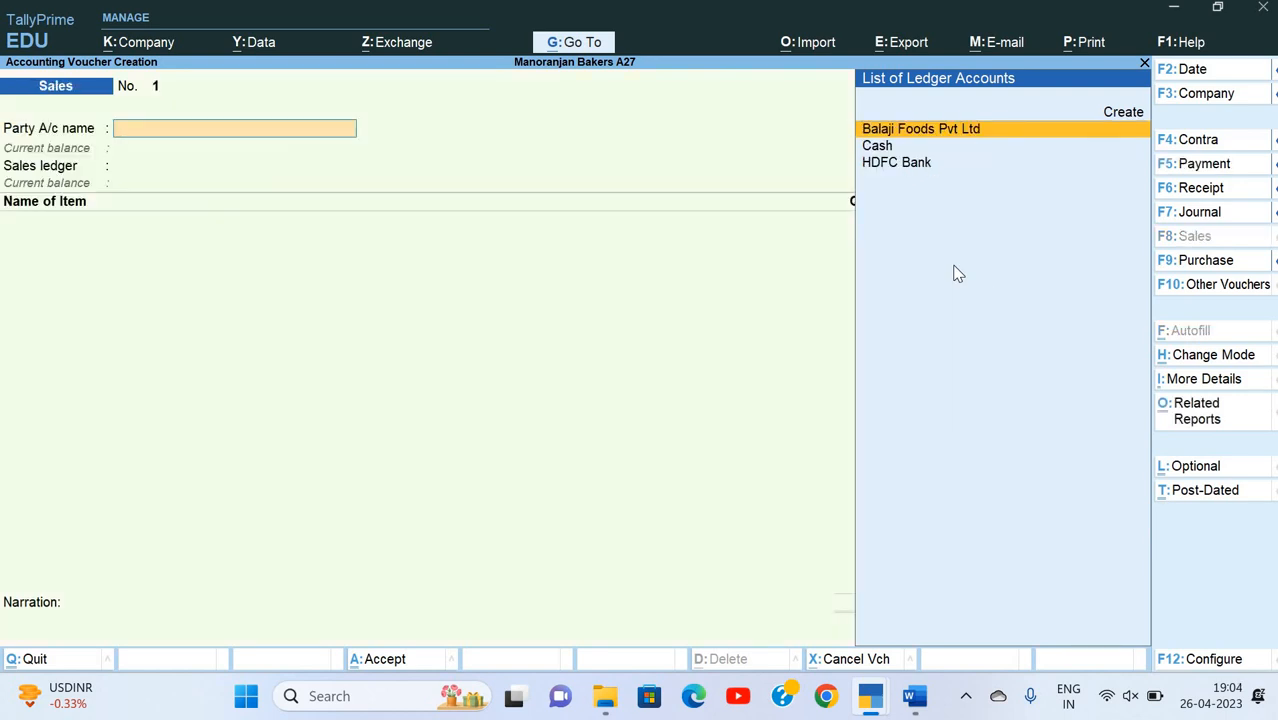
key("Return")
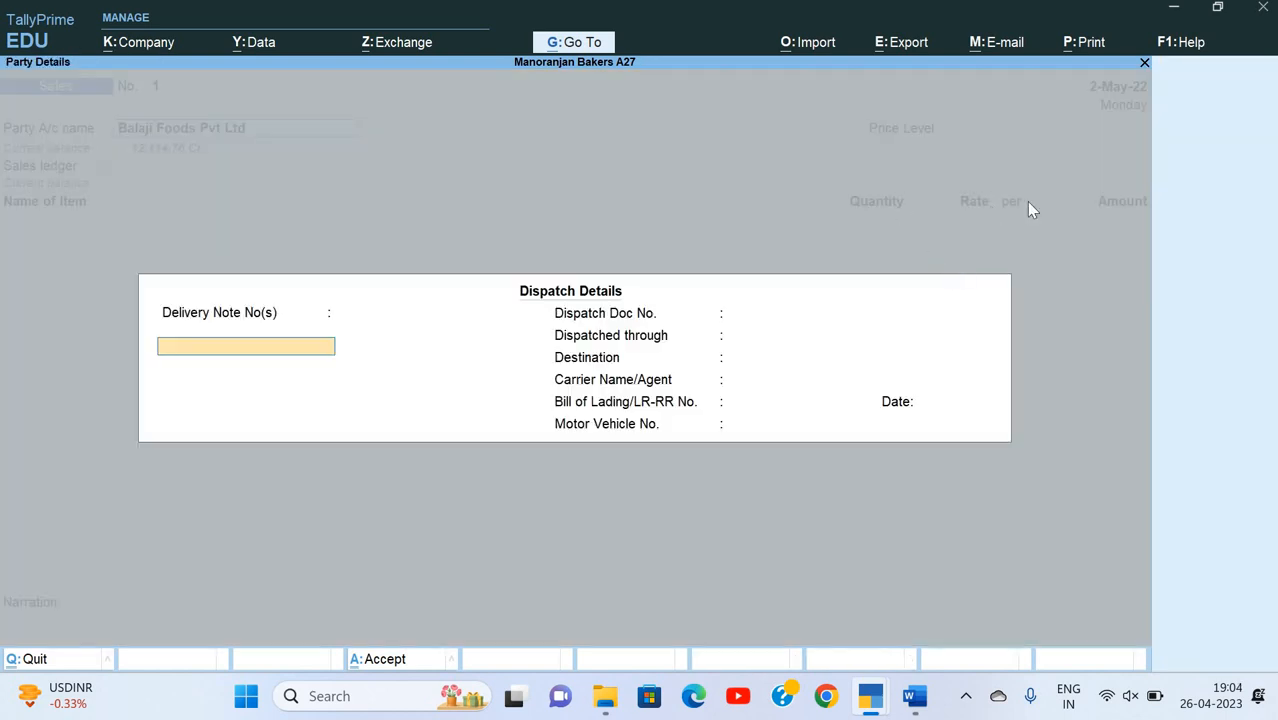
key("Escape")
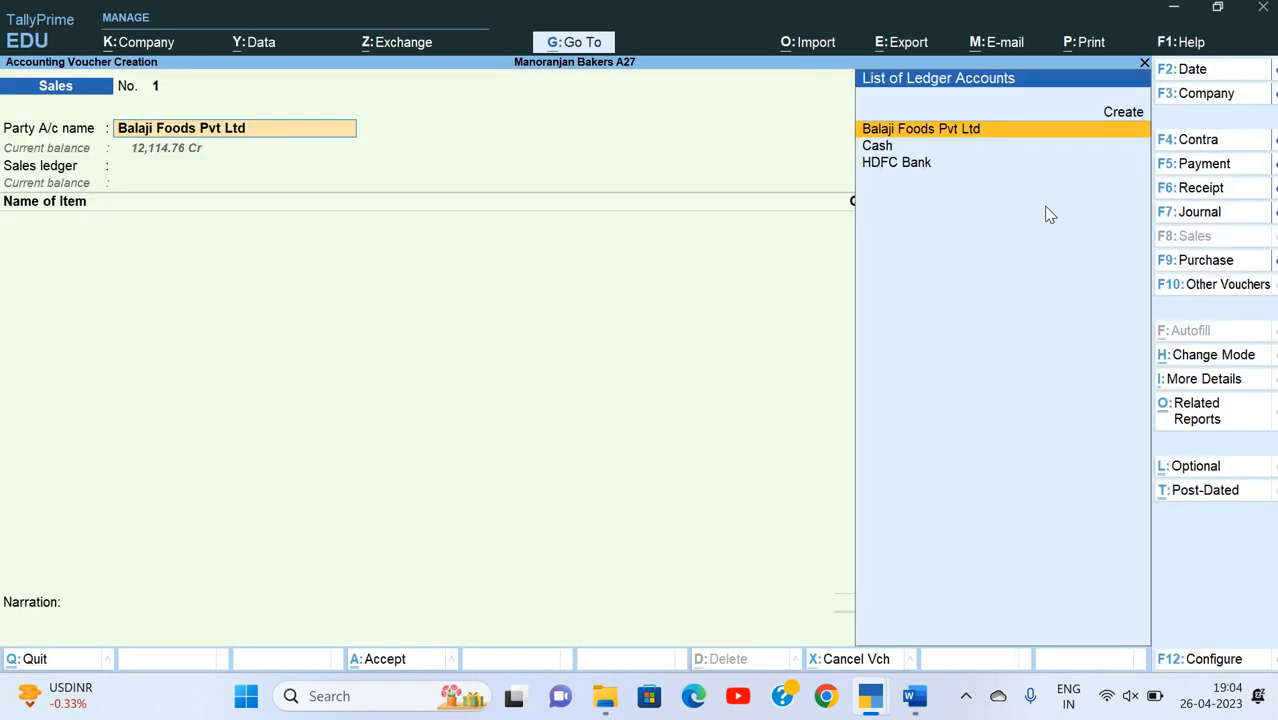
Step: Look through the sales voucher's configuration options for a discount column setting
key("F12")
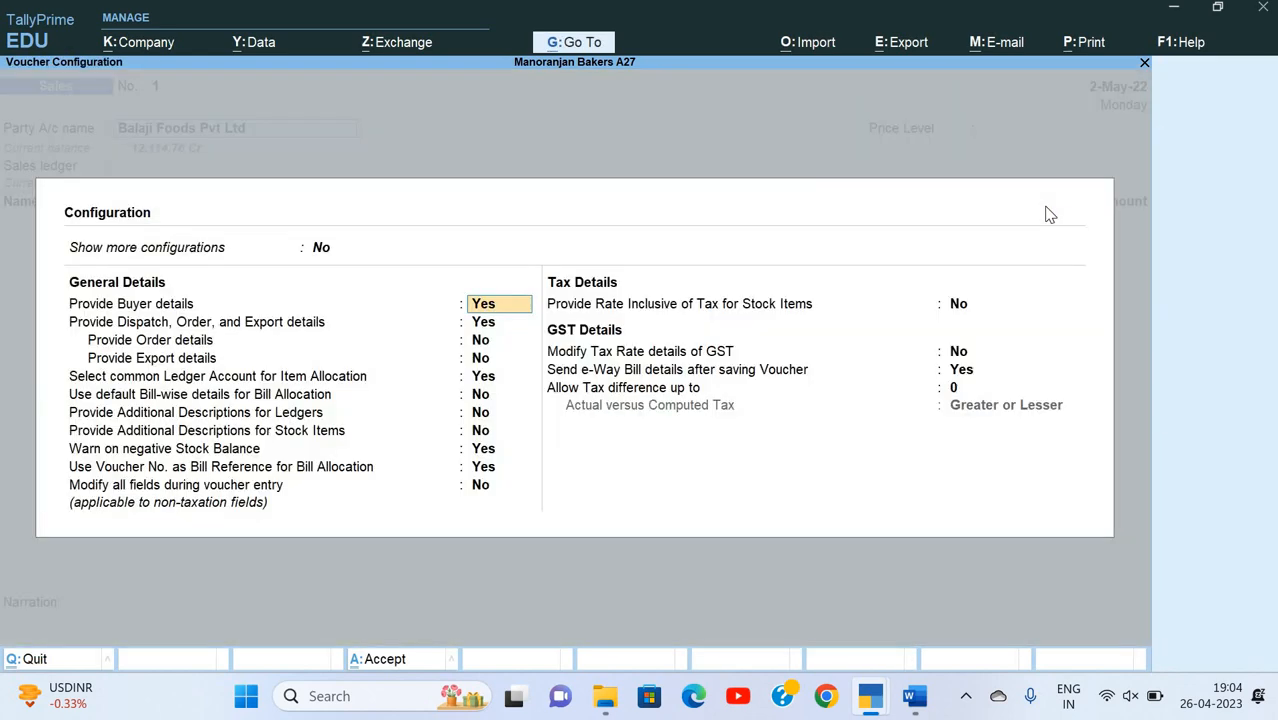
key("Down")
key("Down")
key("Down")
key("Down")
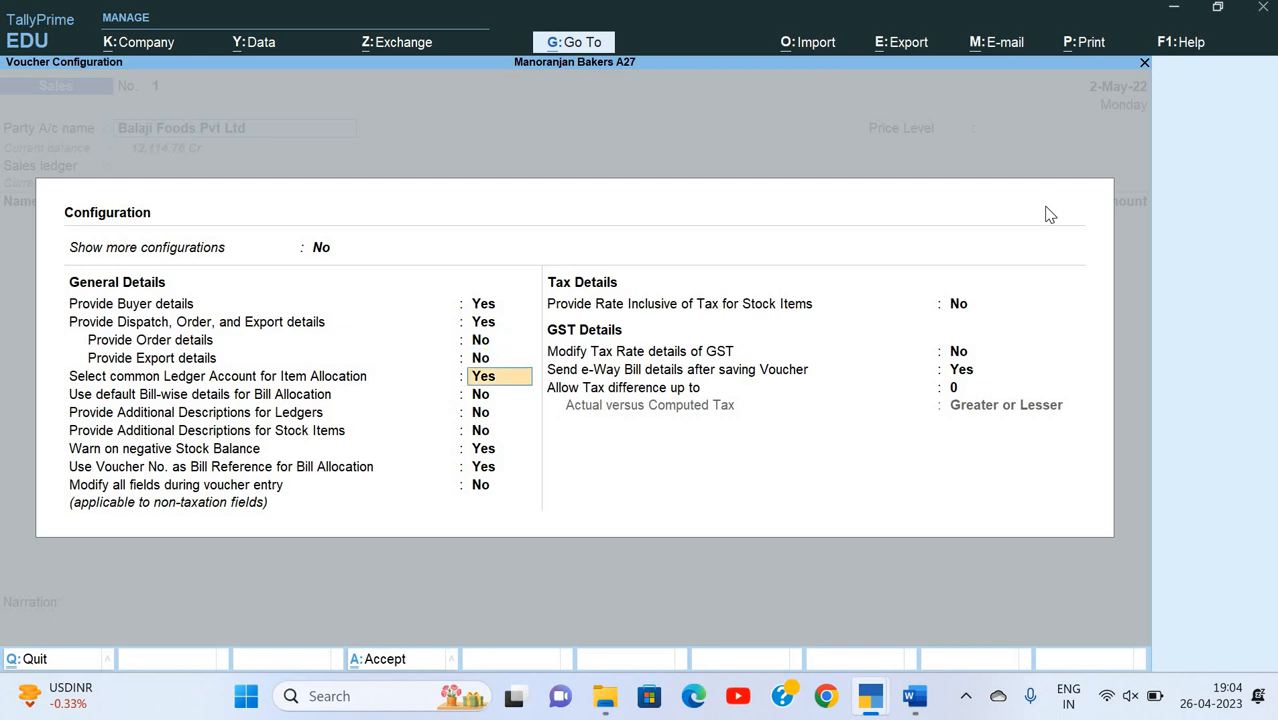
key("Down")
key("Down")
key("Down")
key("Down")
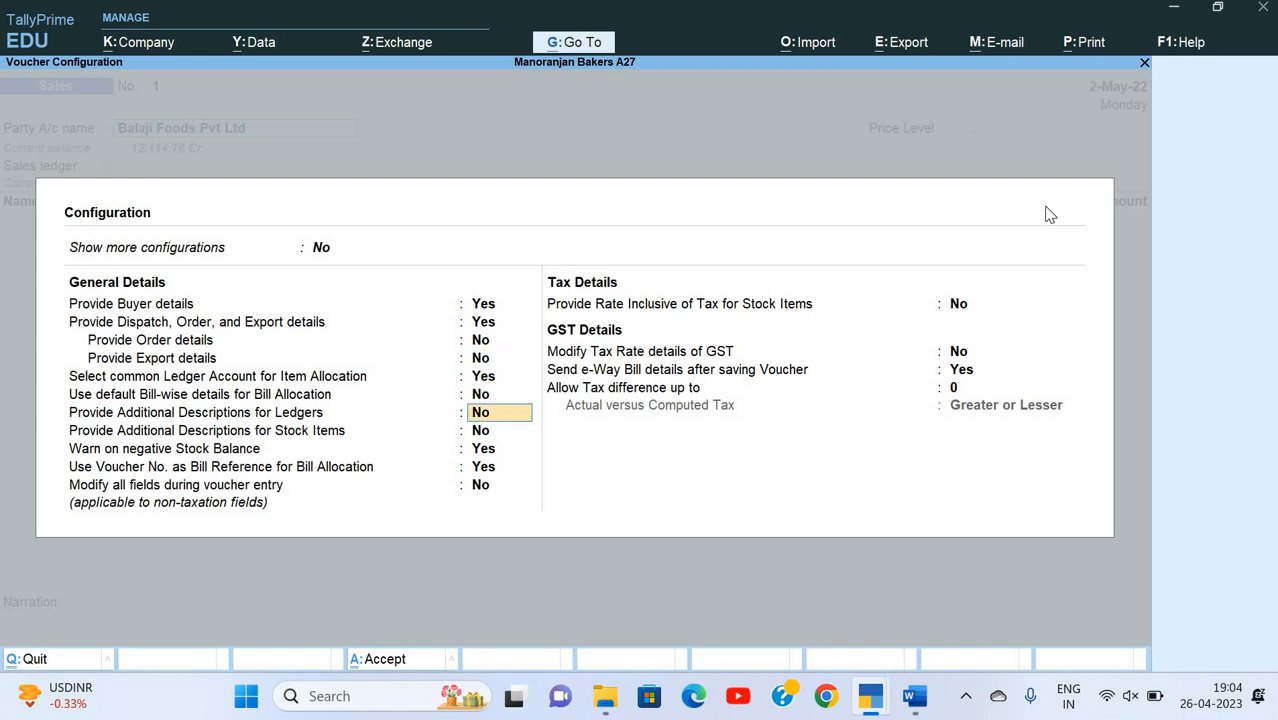
key("Down")
key("Up")
key("Up")
key("Up")
key("Up")
key("Up")
key("Up")
key("Up")
key("Up")
key("Up")
key("Up")
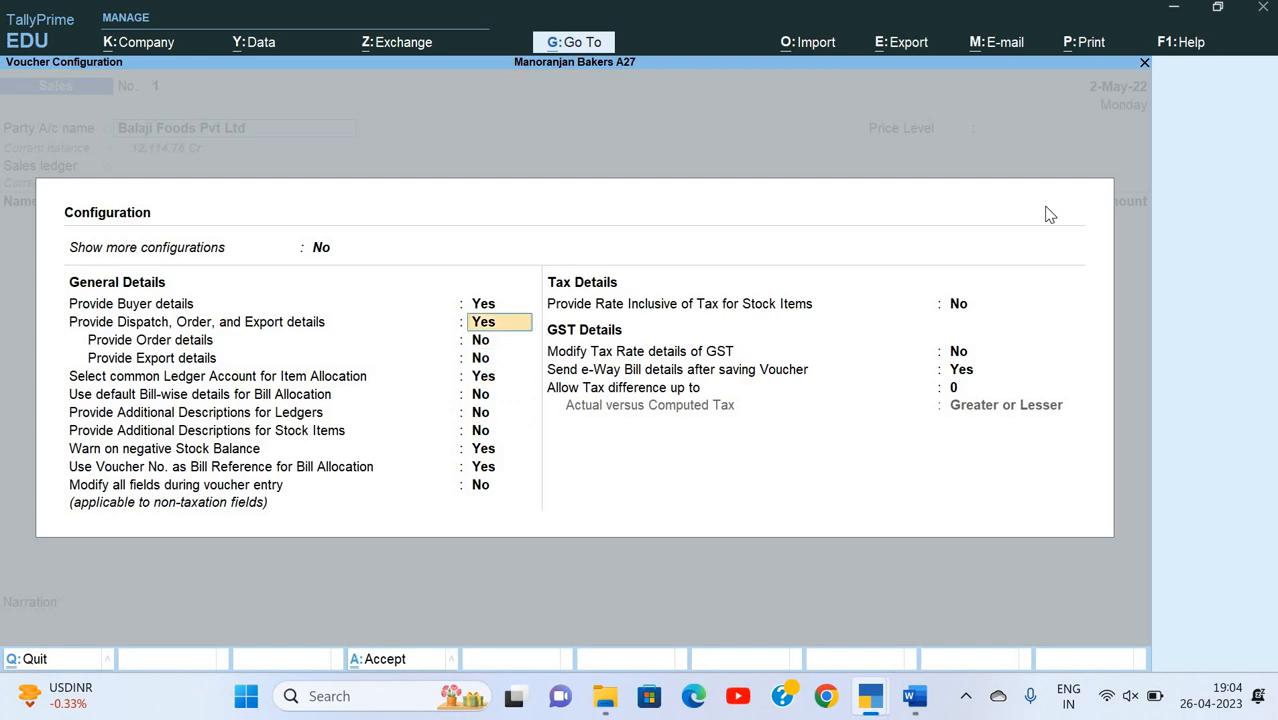
key("ctrl+a")
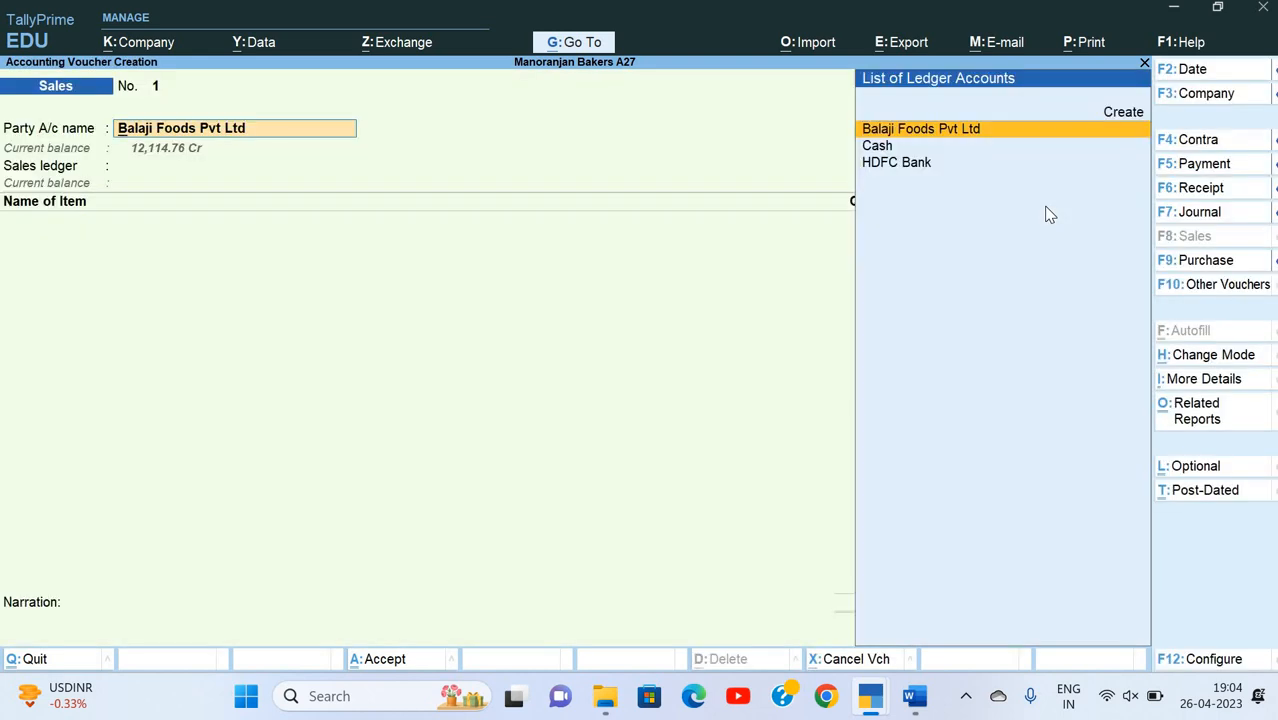
Step: Enable the use of a discount column in invoices in the company features and save the change
key("F11")
key("Down")
key("Down")
key("Down")
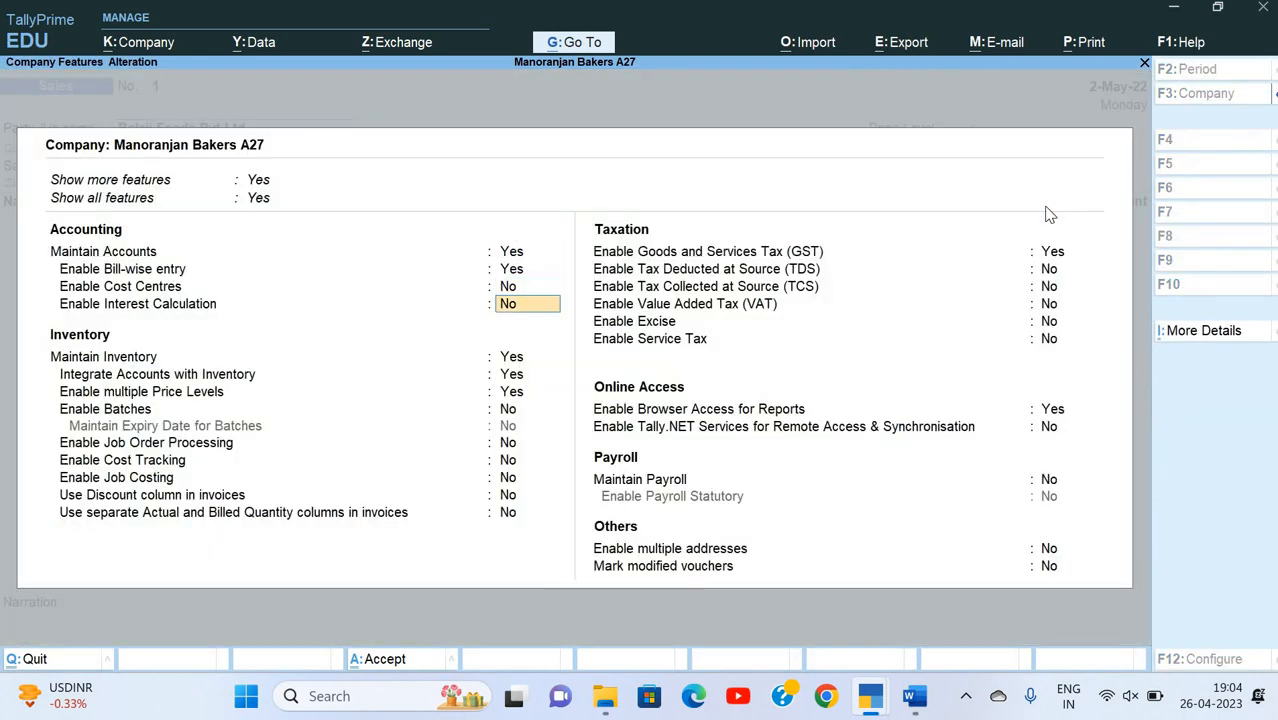
key("Down")
key("Down")
key("Down")
key("Down")
key("Down")
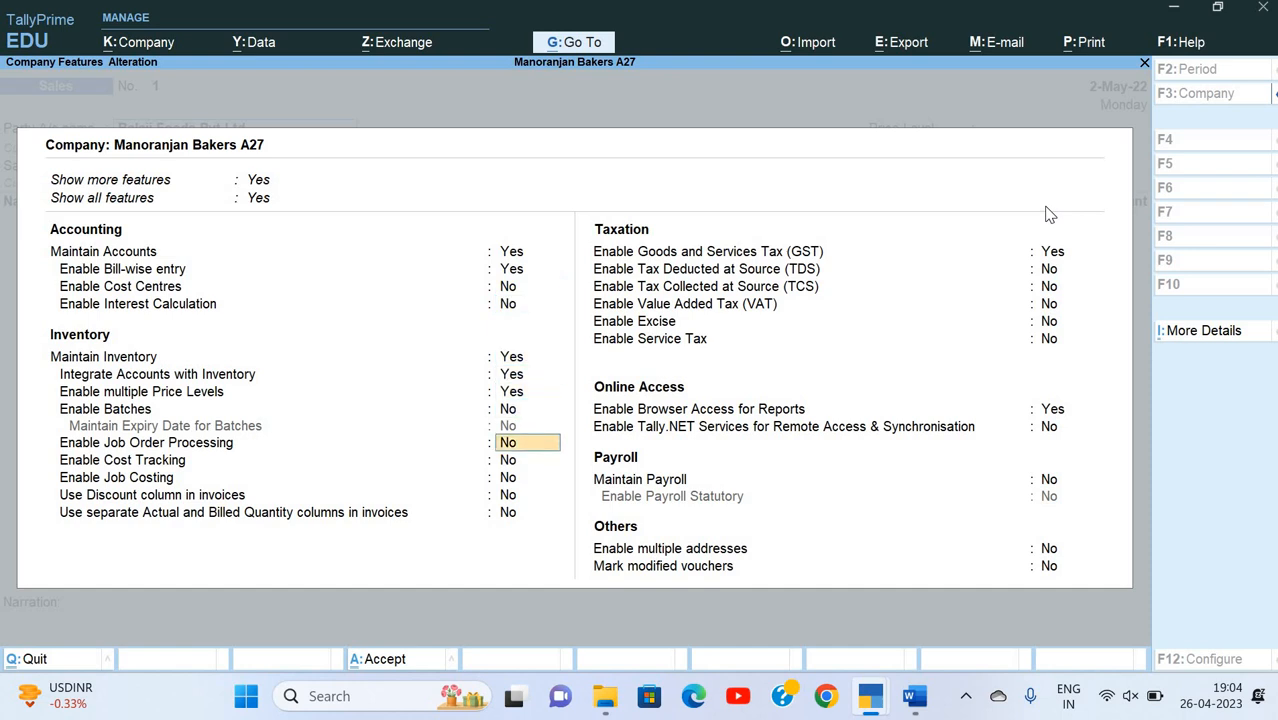
key("Down")
key("Down")
key("Down")
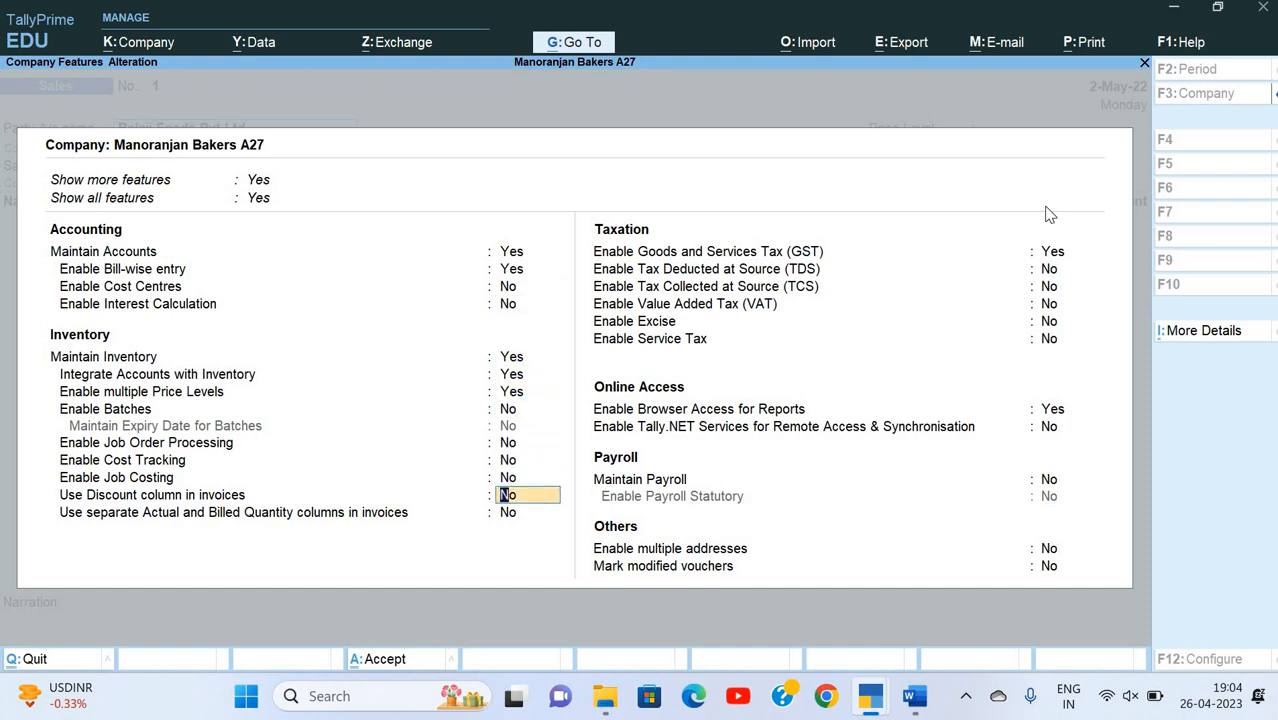
type("y")
key("Return")
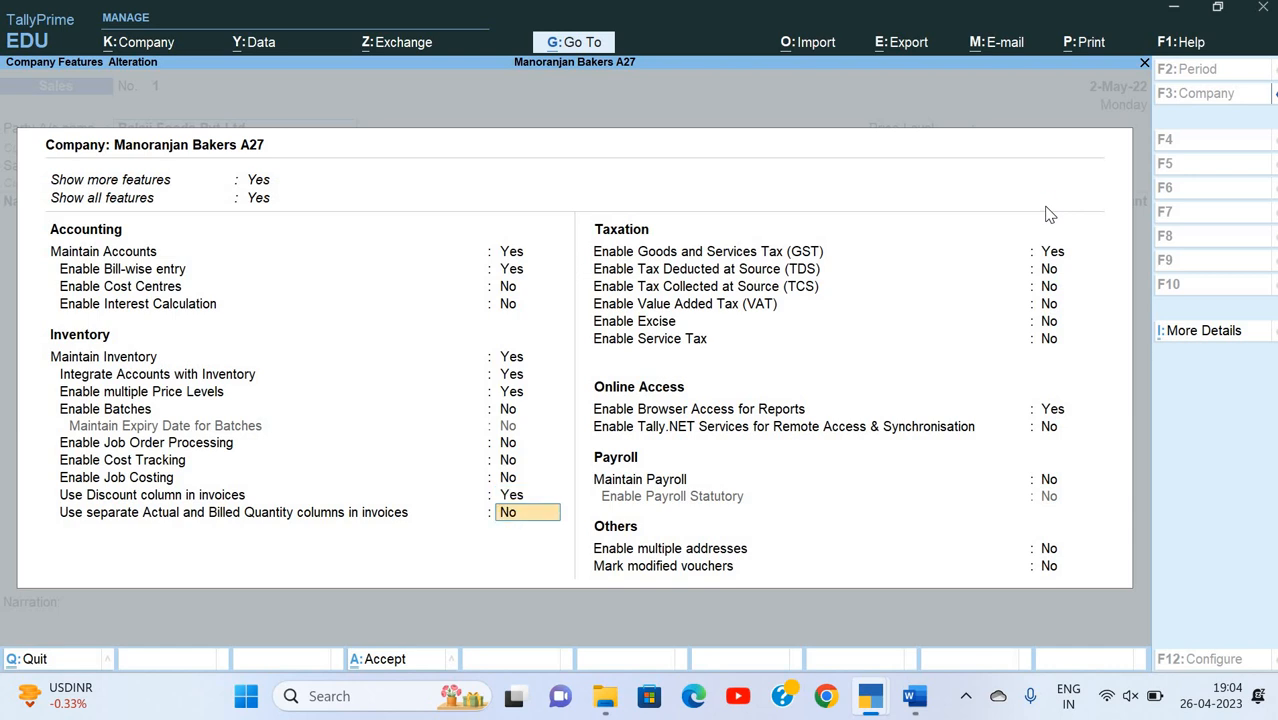
key("ctrl+a")
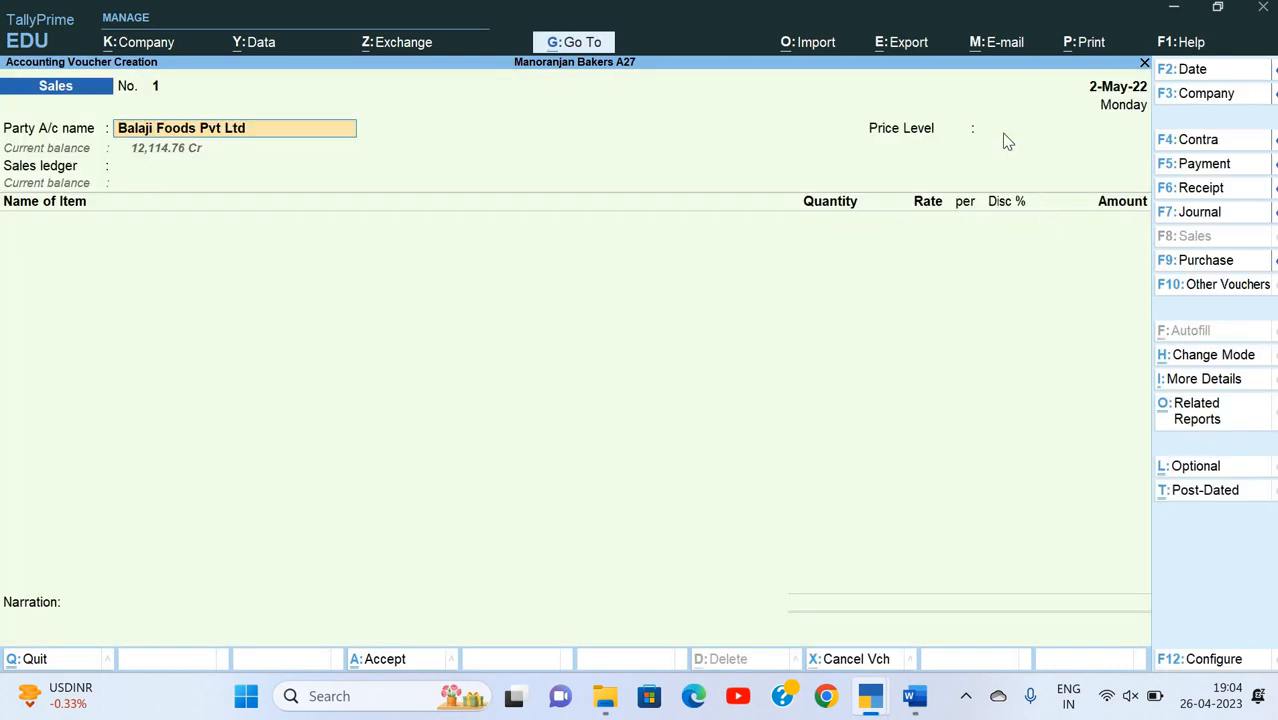
Step: Open a payment voucher after checking question 7, and debit Balaji Foods Pvt Ltd with half its dues, calculated as 12114.76/2
key("alt+Tab")
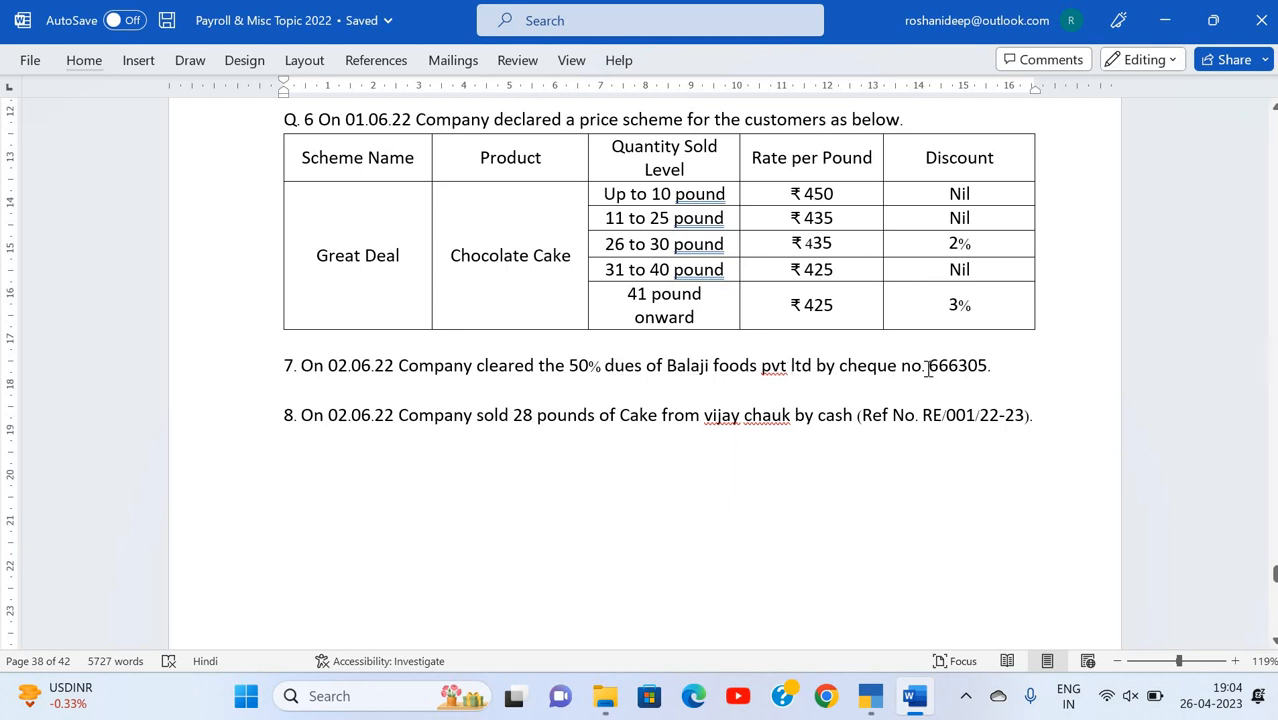
key("alt+Tab")
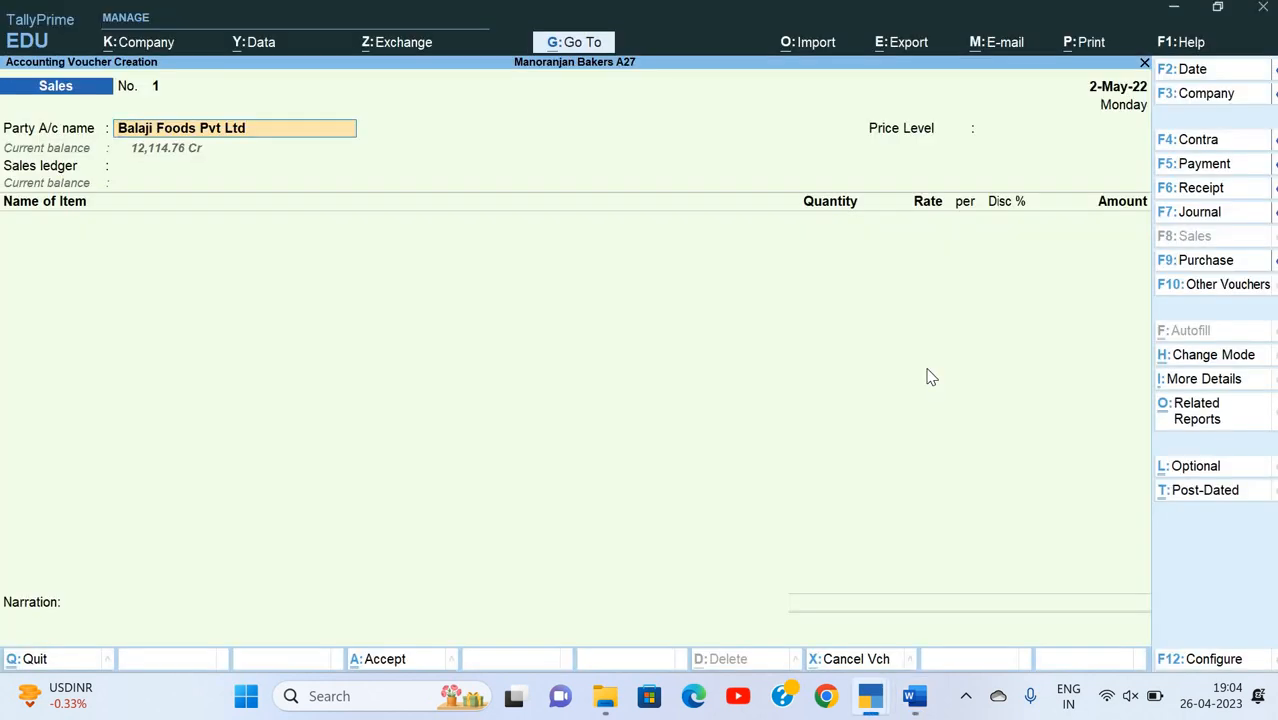
key("F5")
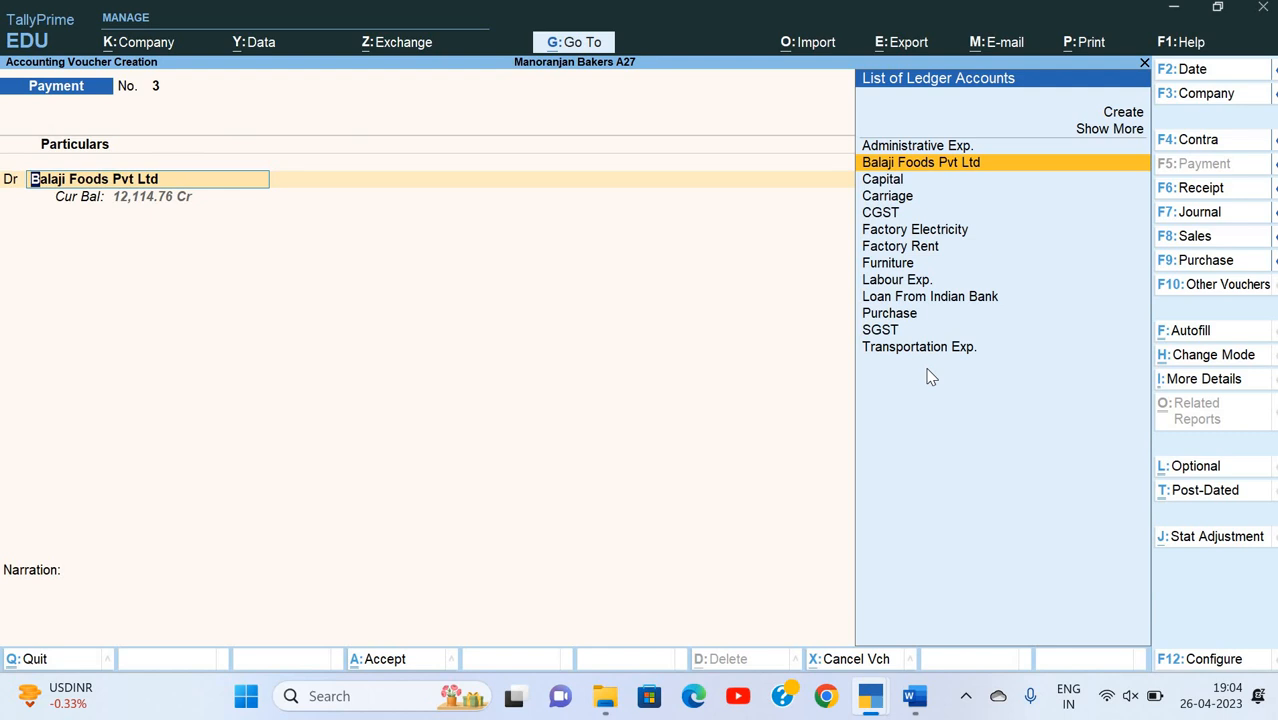
key("Return")
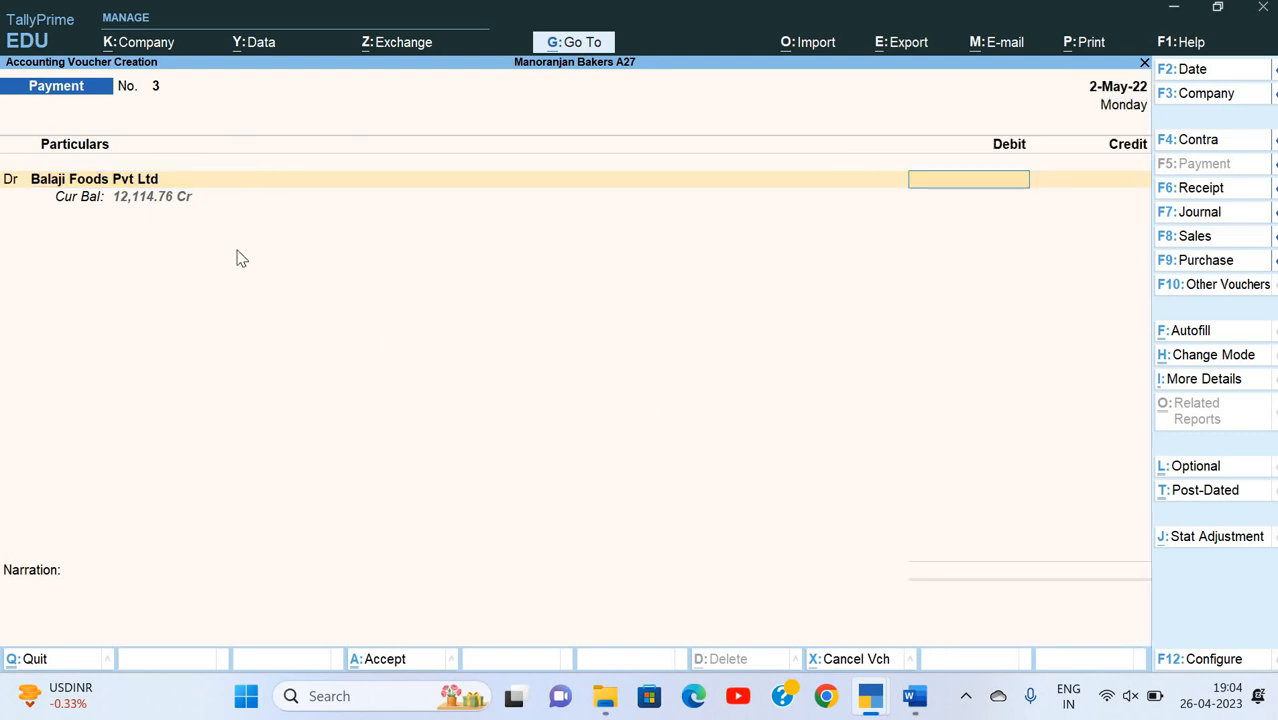
key("ctrl+n")
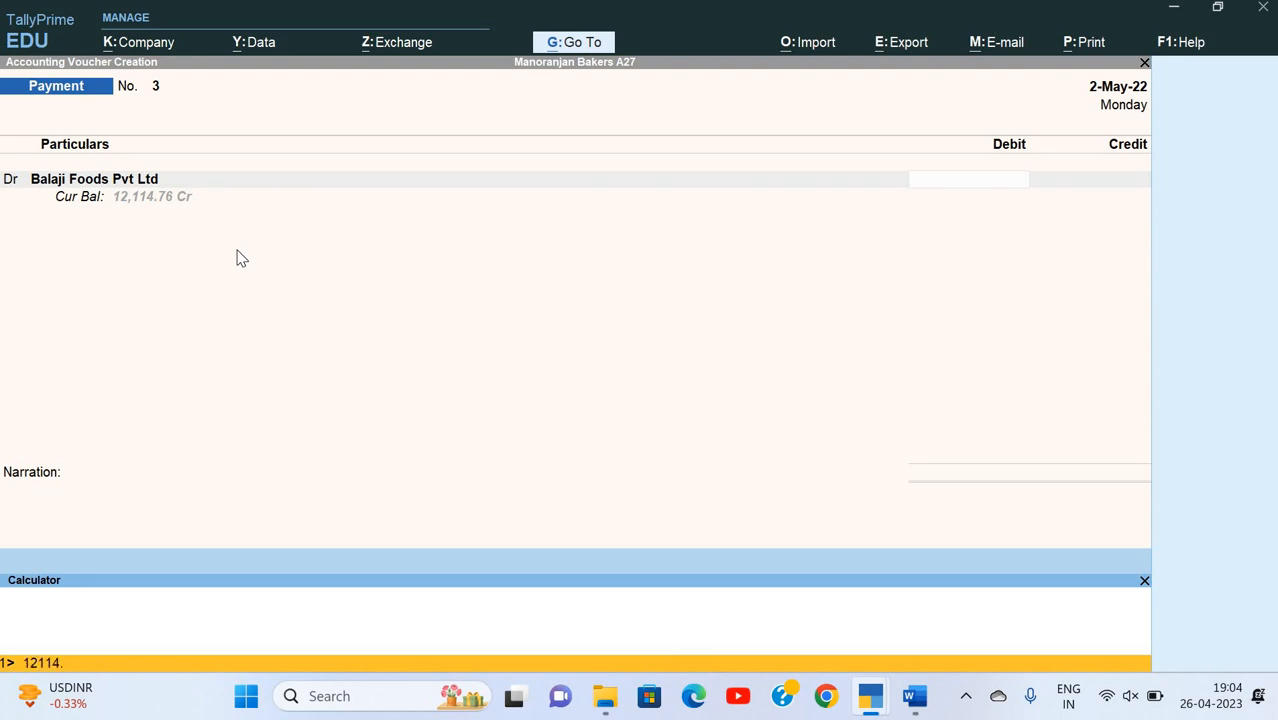
type("12114.76")
key("Return")
key("Return")
Step: Allocate the 6,057.38 debit against the existing bill reference BPL/0121/22-23 and finish the bill-wise details
key("Return")
key("Return")
key("Return")
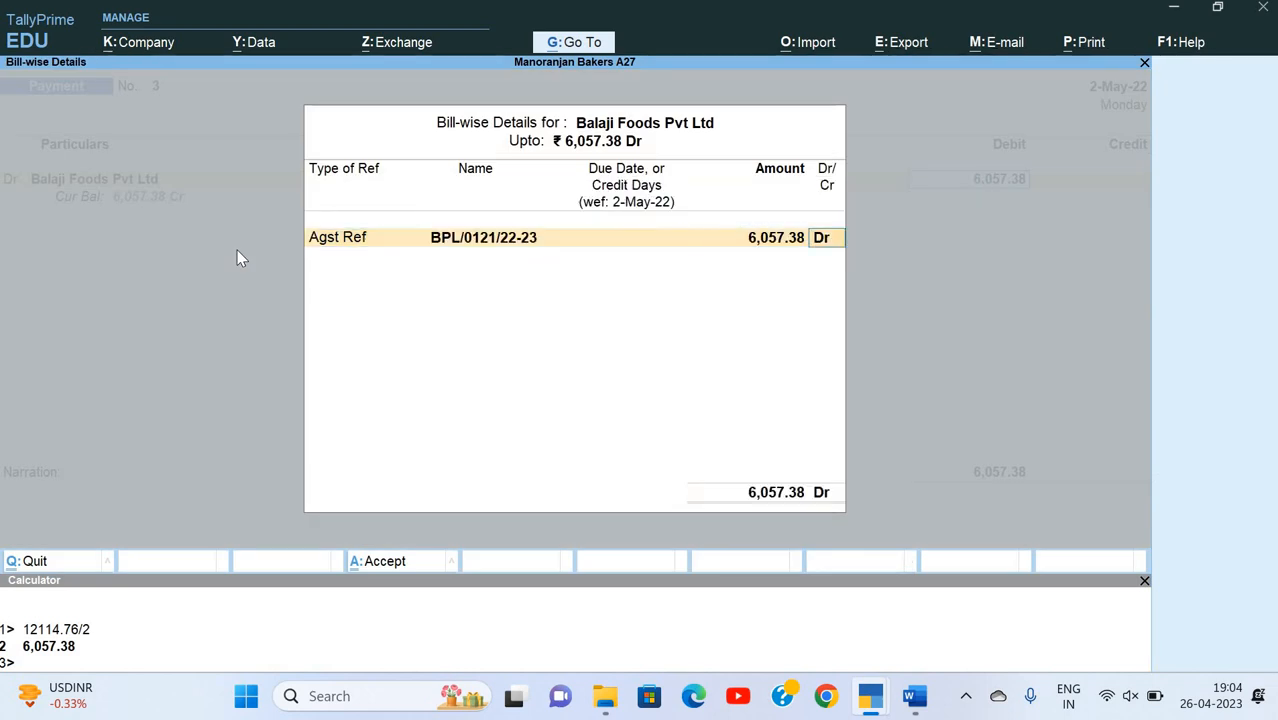
key("Return")
key("Return")
Step: Recheck the payment method in the exercise and credit HDFC Bank with 6,057.38 in the payment voucher
key("alt+Tab")
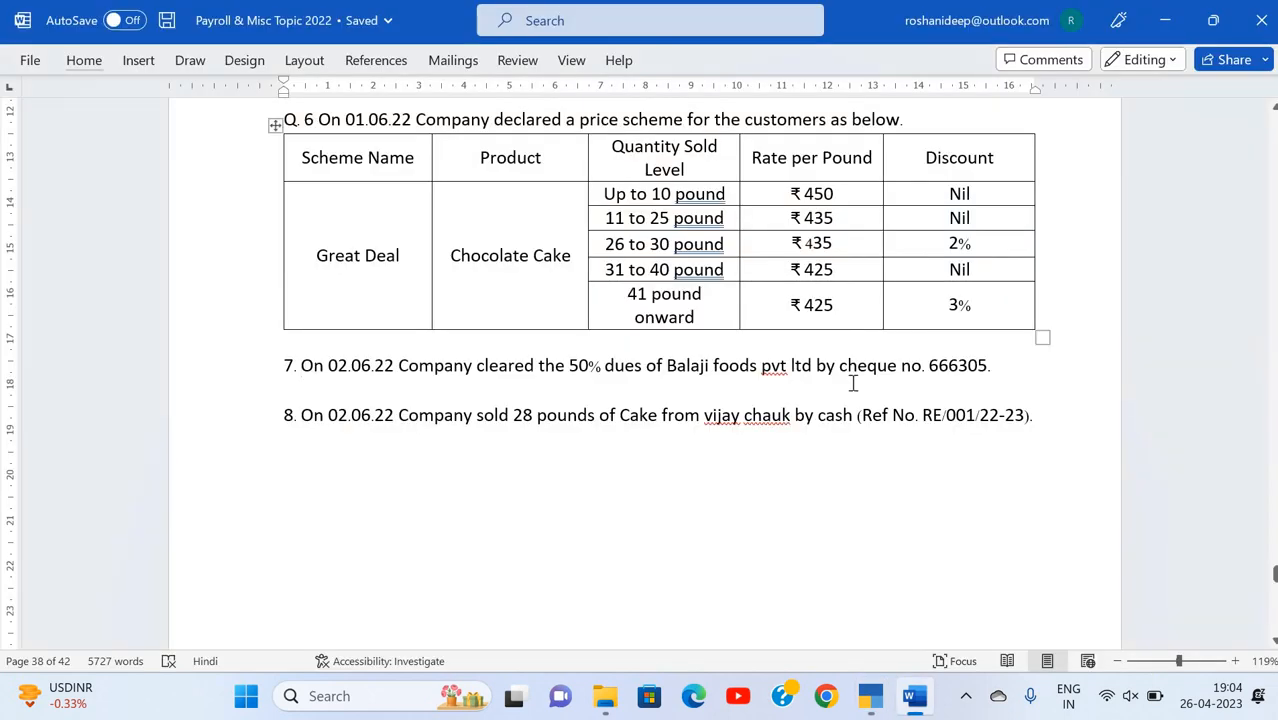
key("alt+Tab")
key("Down")
key("Down")
key("Down")
key("Down")
key("Down")
key("Down")
key("Down")
key("Down")
key("Down")
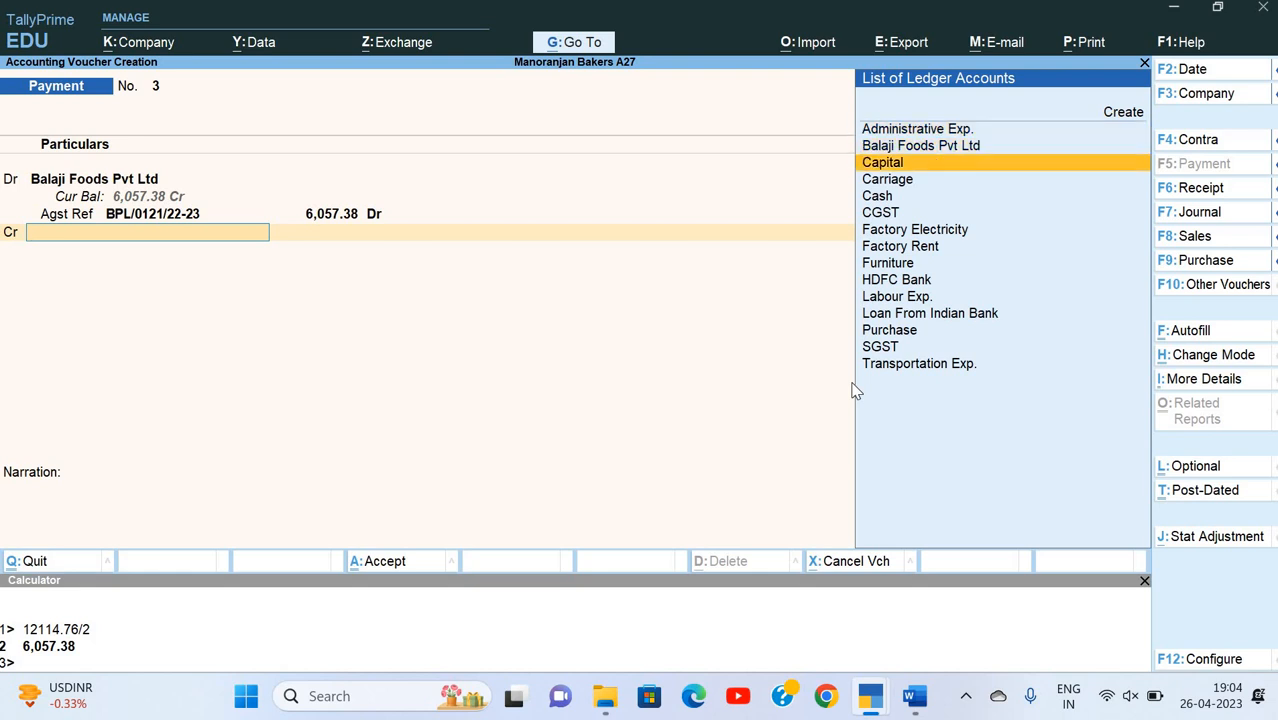
key("Return")
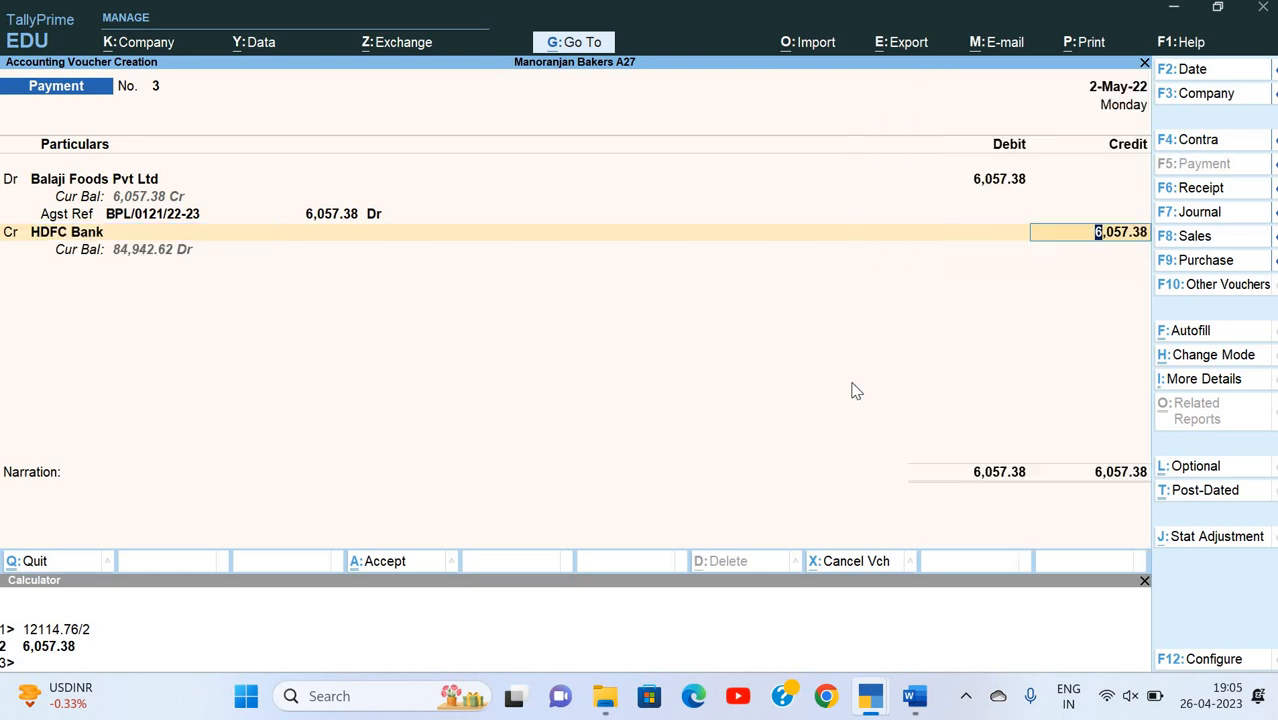
key("Return")
key("Return")
key("Return")
Step: Complete the HDFC Bank allocation as a cheque with instrument number 666305, keeping the date 2-May-22 and Balaji Foods as payee
key("alt+Tab")
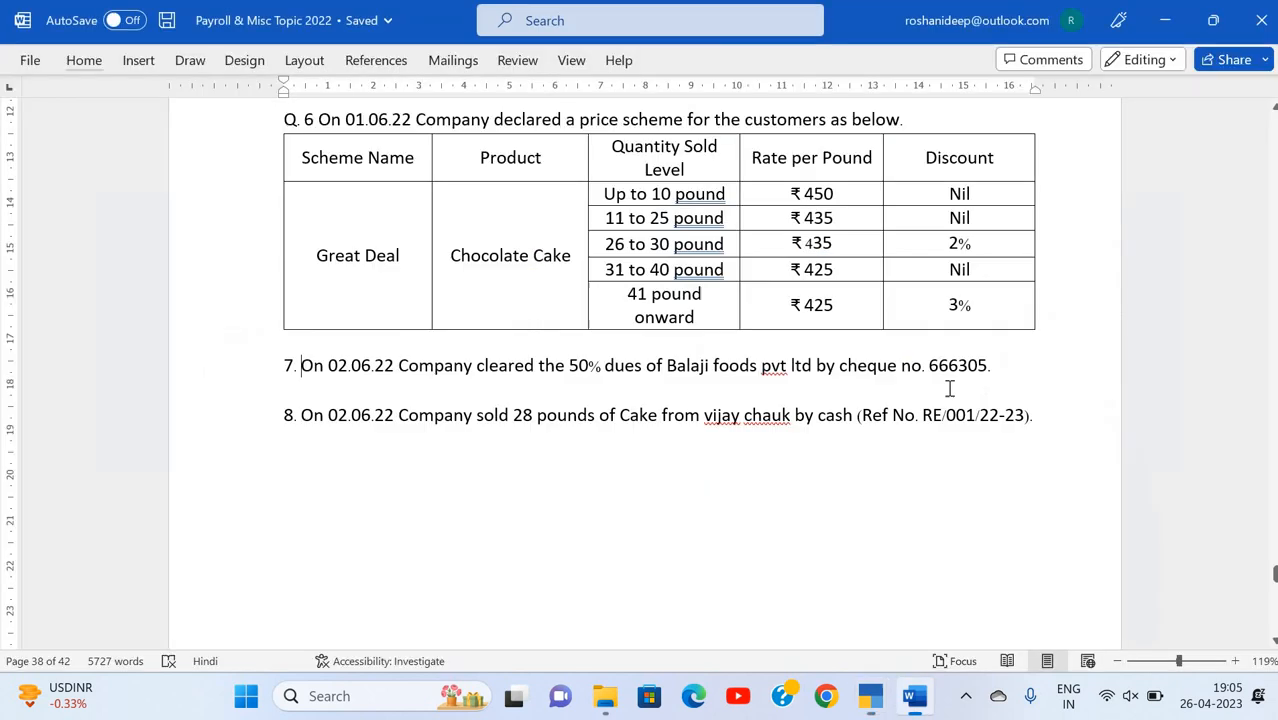
key("alt+Tab")
type("6")
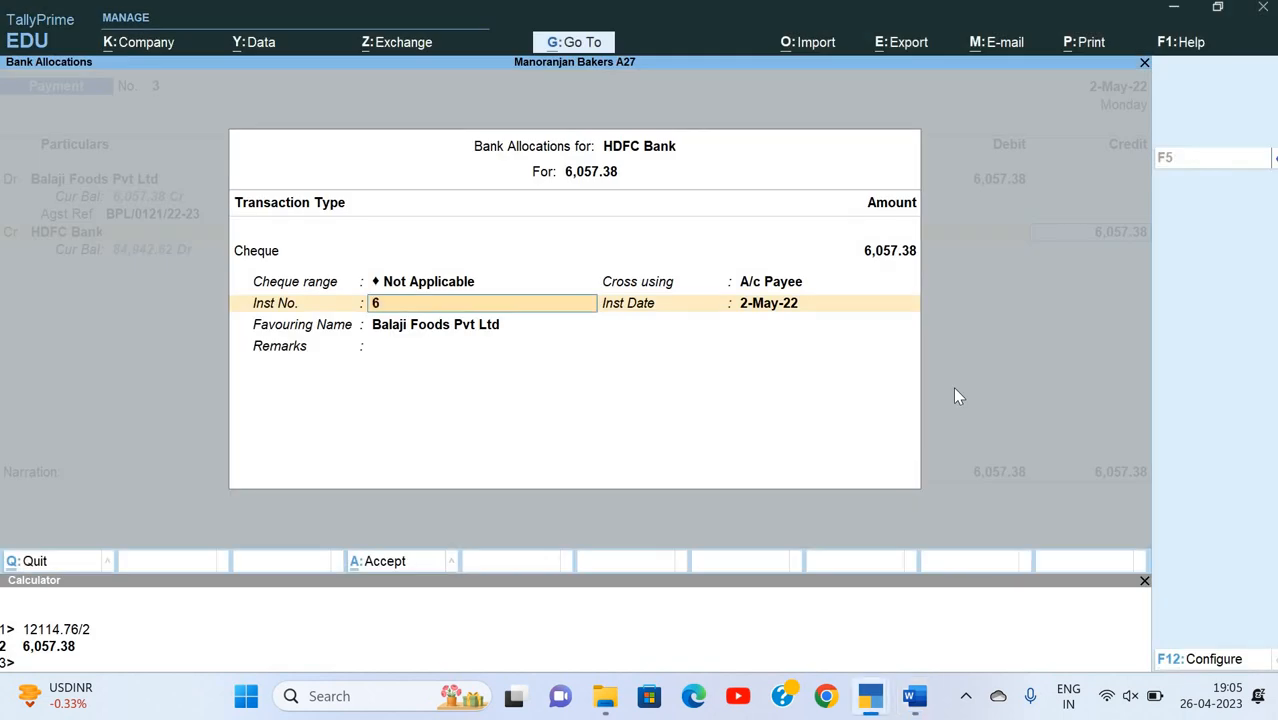
type("66305")
key("Return")
key("Return")
Step: Recall the previous narration for the payment to Balaji Foods and save the voucher
key("Return")
key("Return")
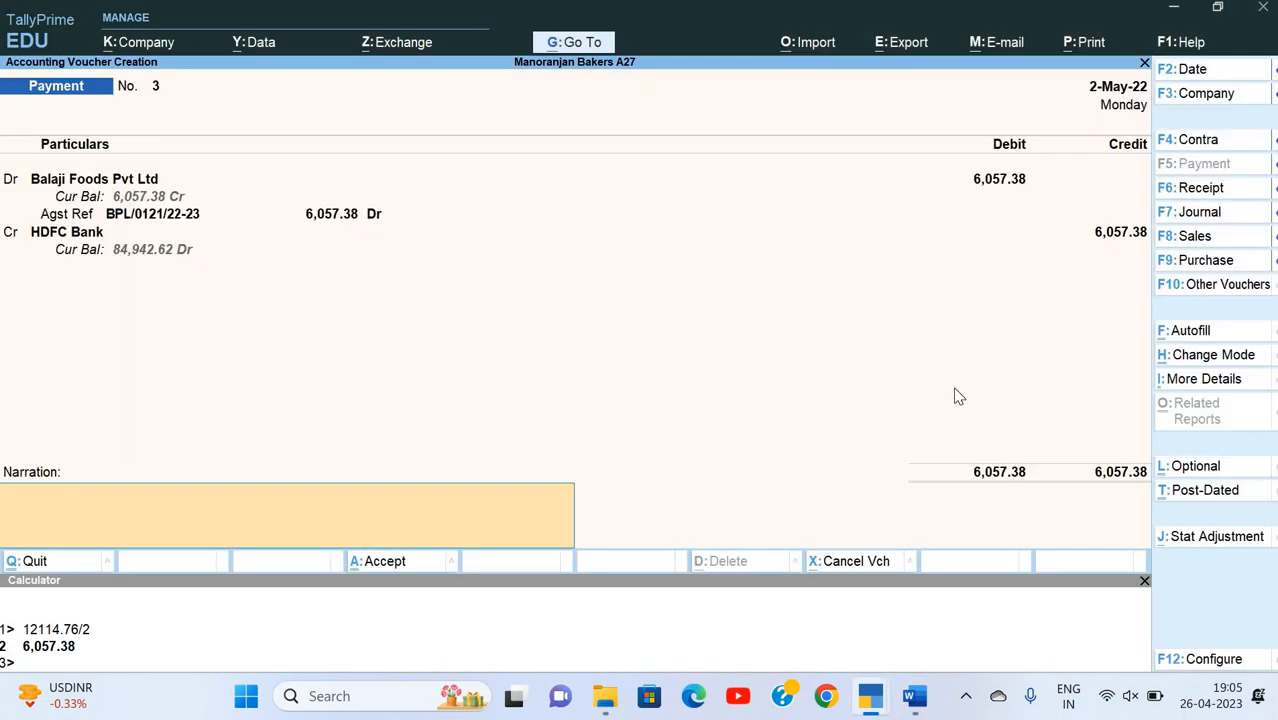
type("Be")
key("BackSpace")
key("BackSpace")
key("ctrl+r")
key("Return")
key("Return")
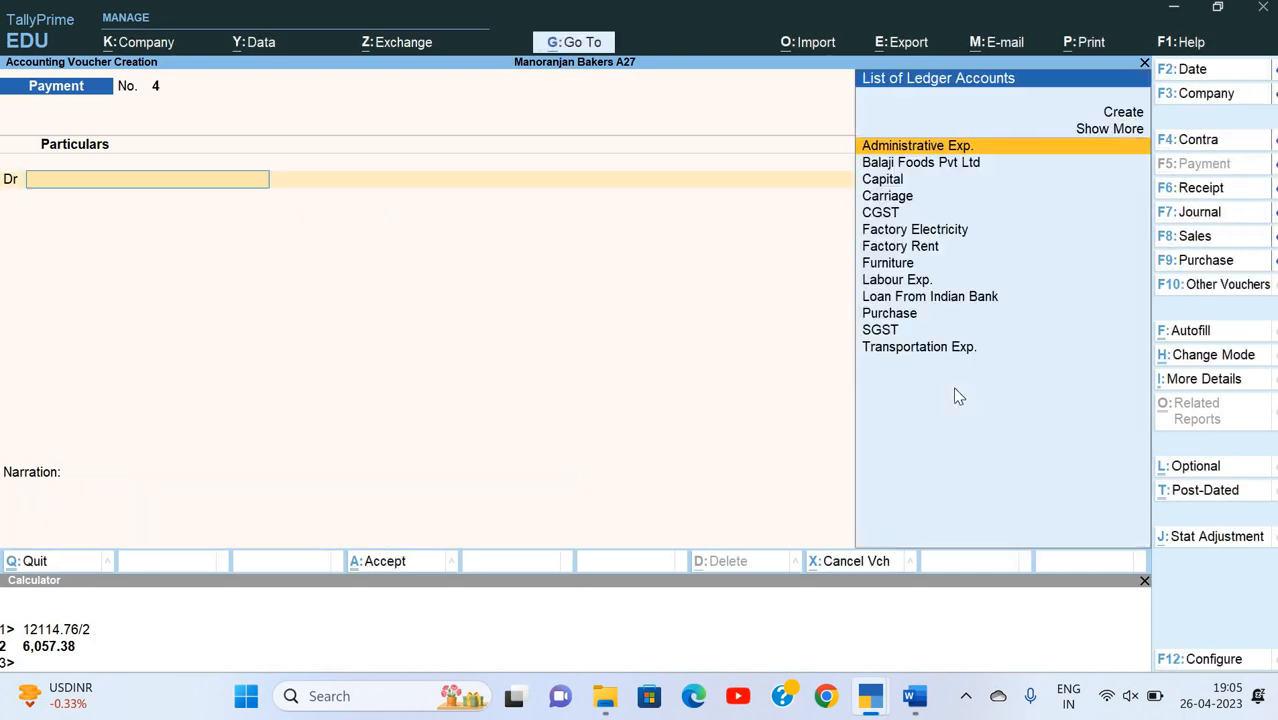
key("alt+Tab")
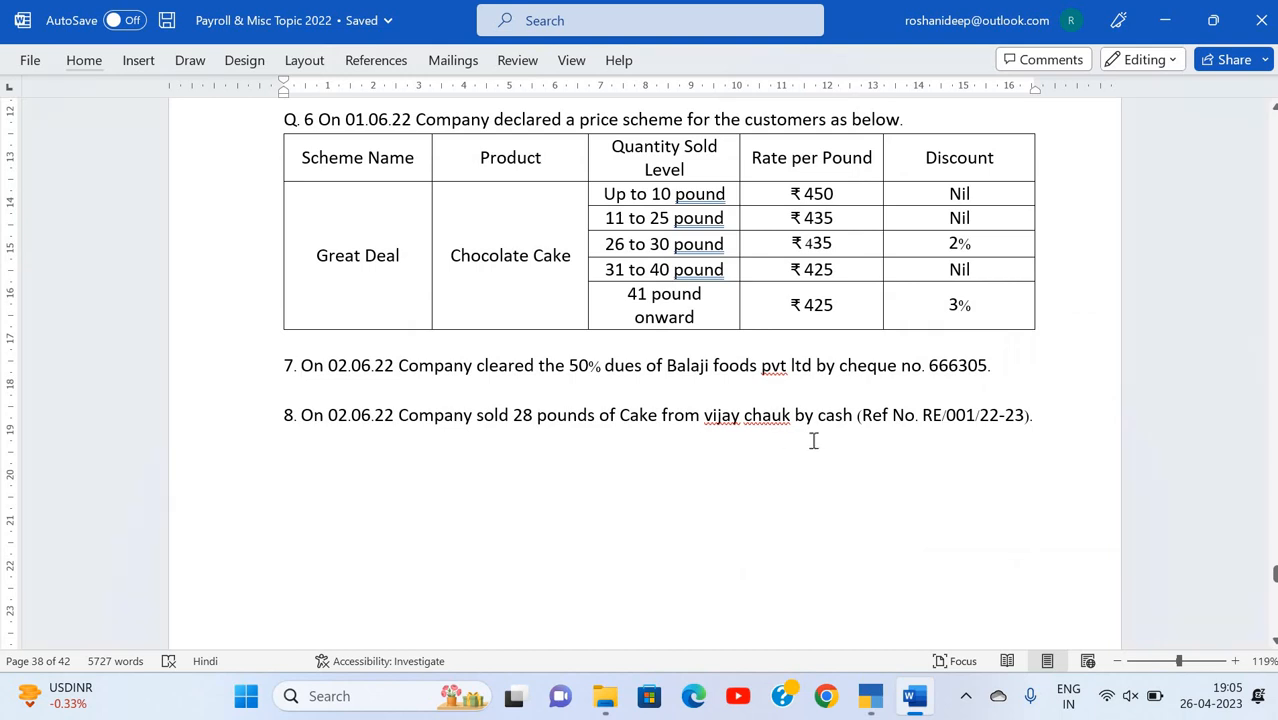
key("alt+Tab")
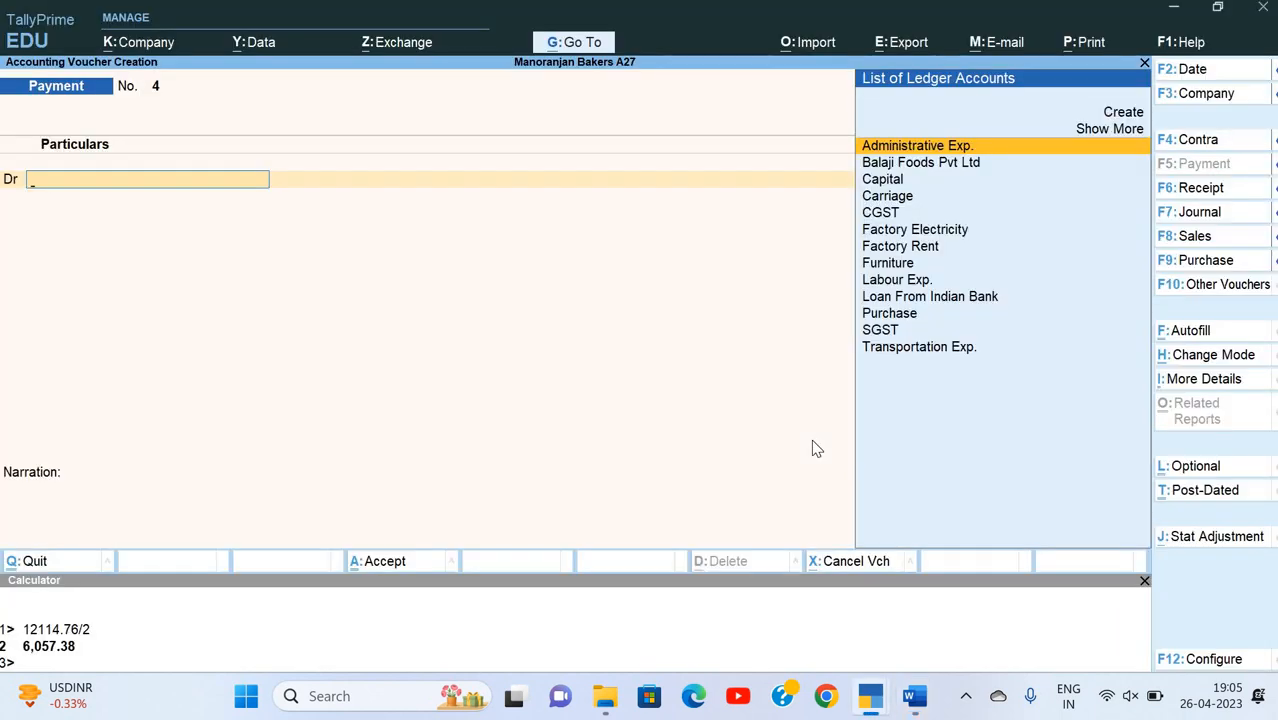
key("F2")
key("Escape")
key("Escape")
Step: Open a sales voucher for the cash sale in question 8, choose Cash as the party and leave the dispatch details blank
key("F8")
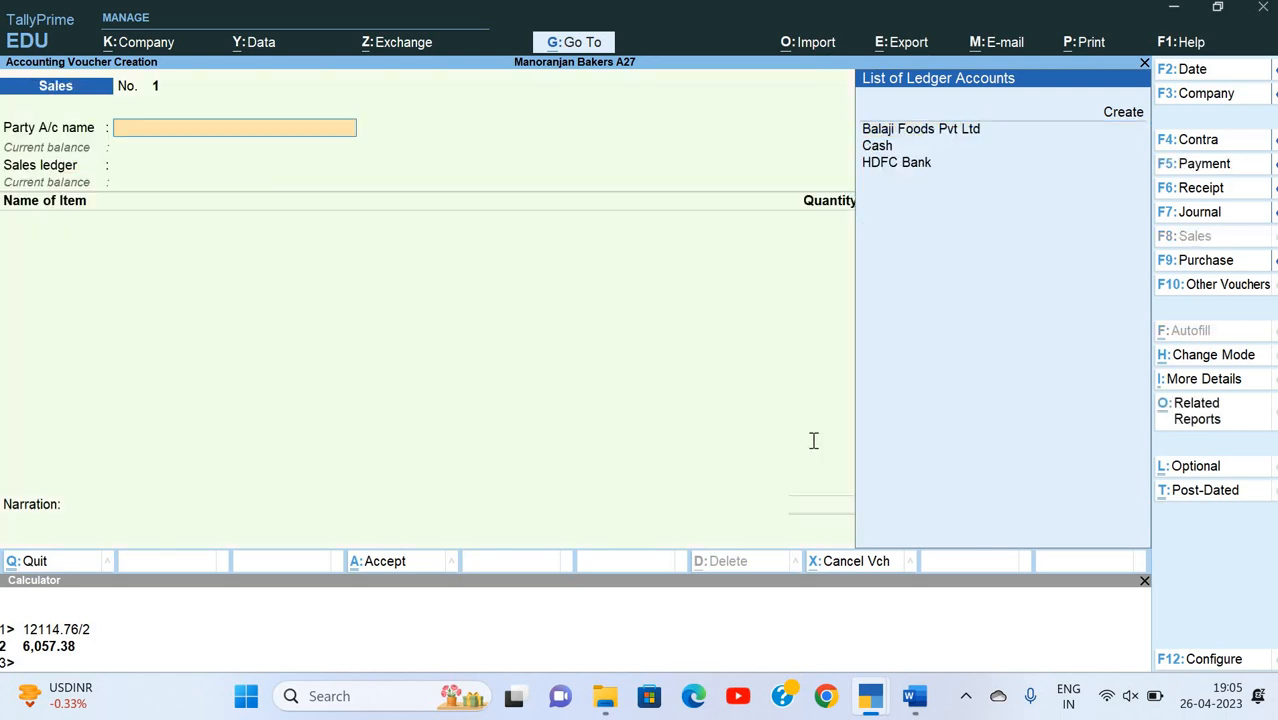
key("alt+Tab")
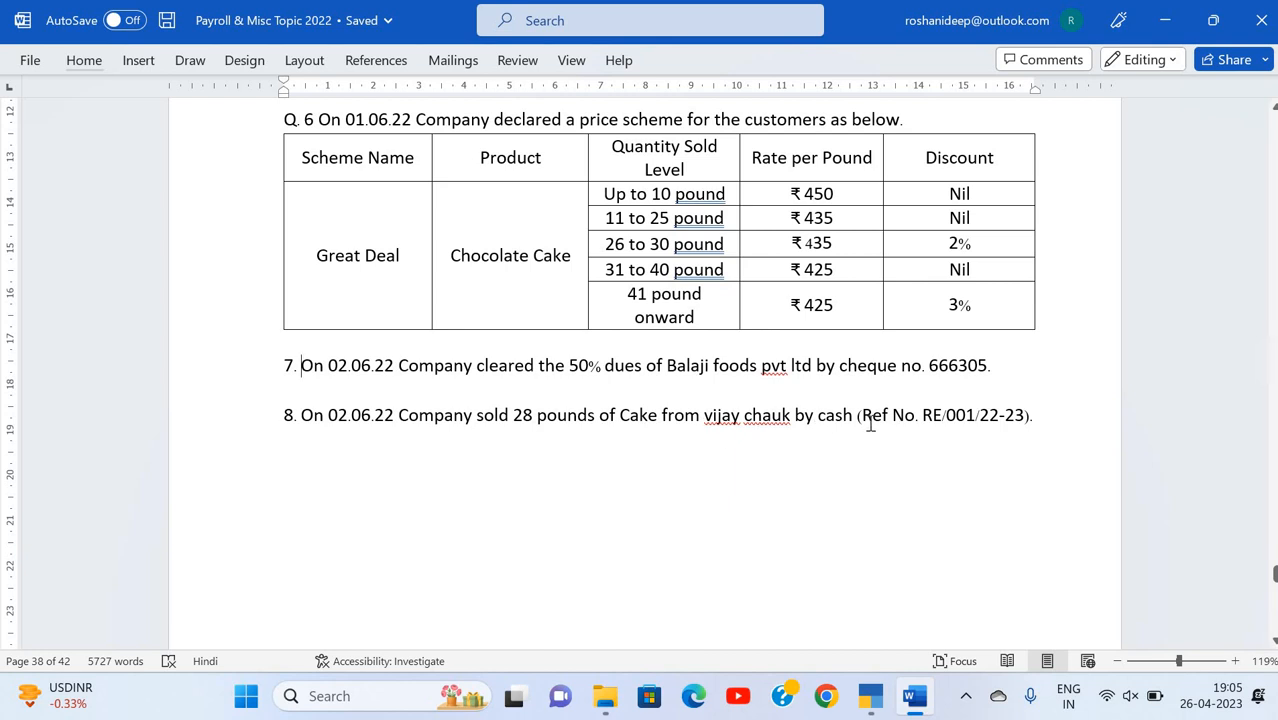
key("alt+Tab")
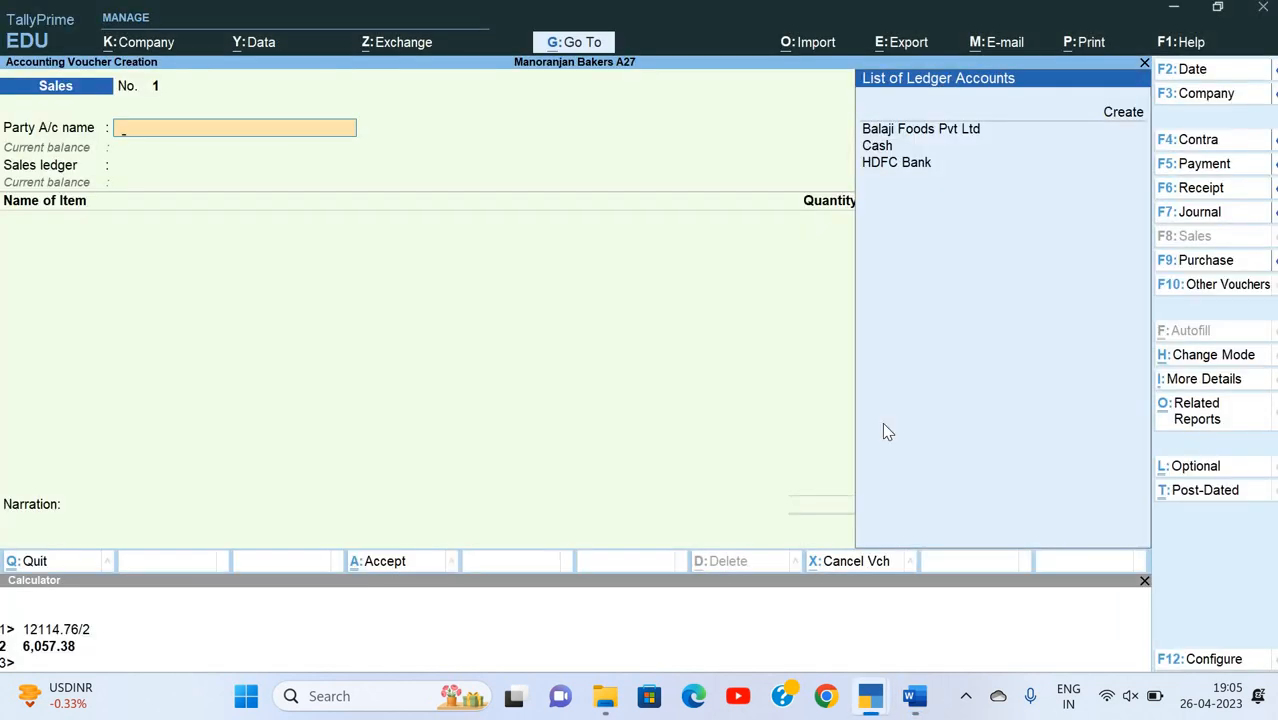
key("Down")
key("Down")
key("Return")
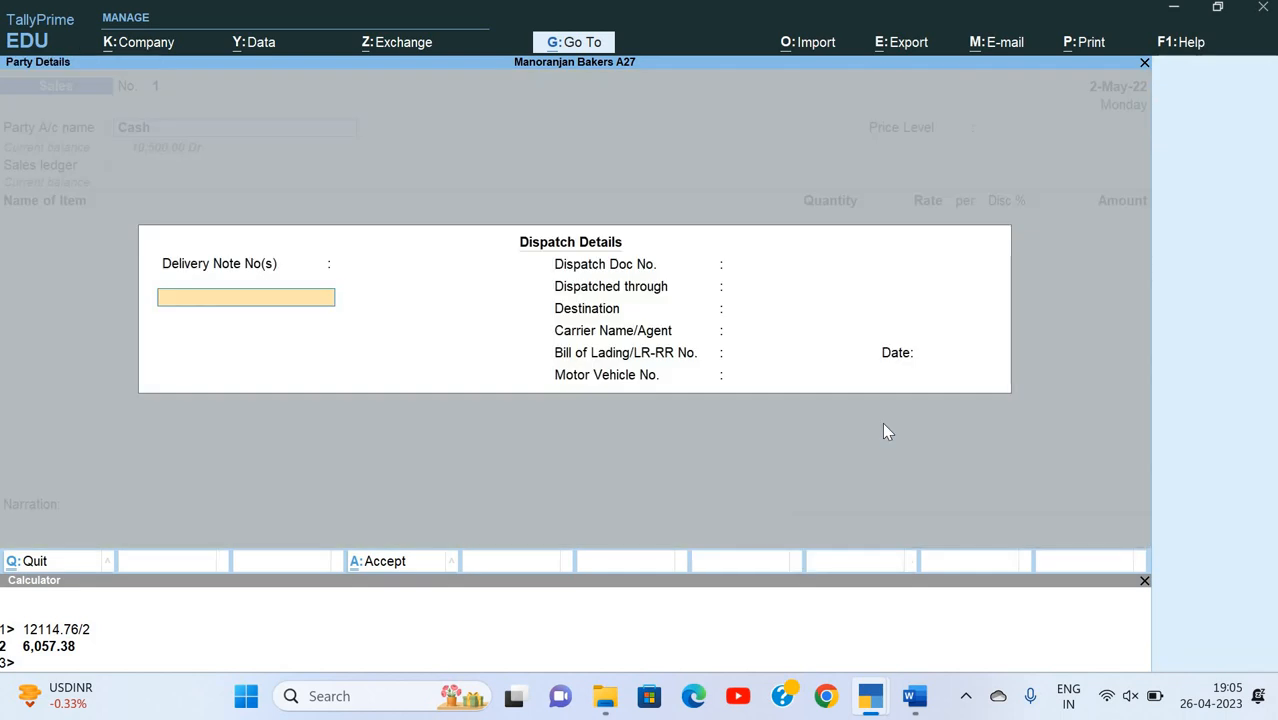
key("Return")
key("Return")
key("Return")
key("Return")
key("Return")
key("Return")
key("Return")
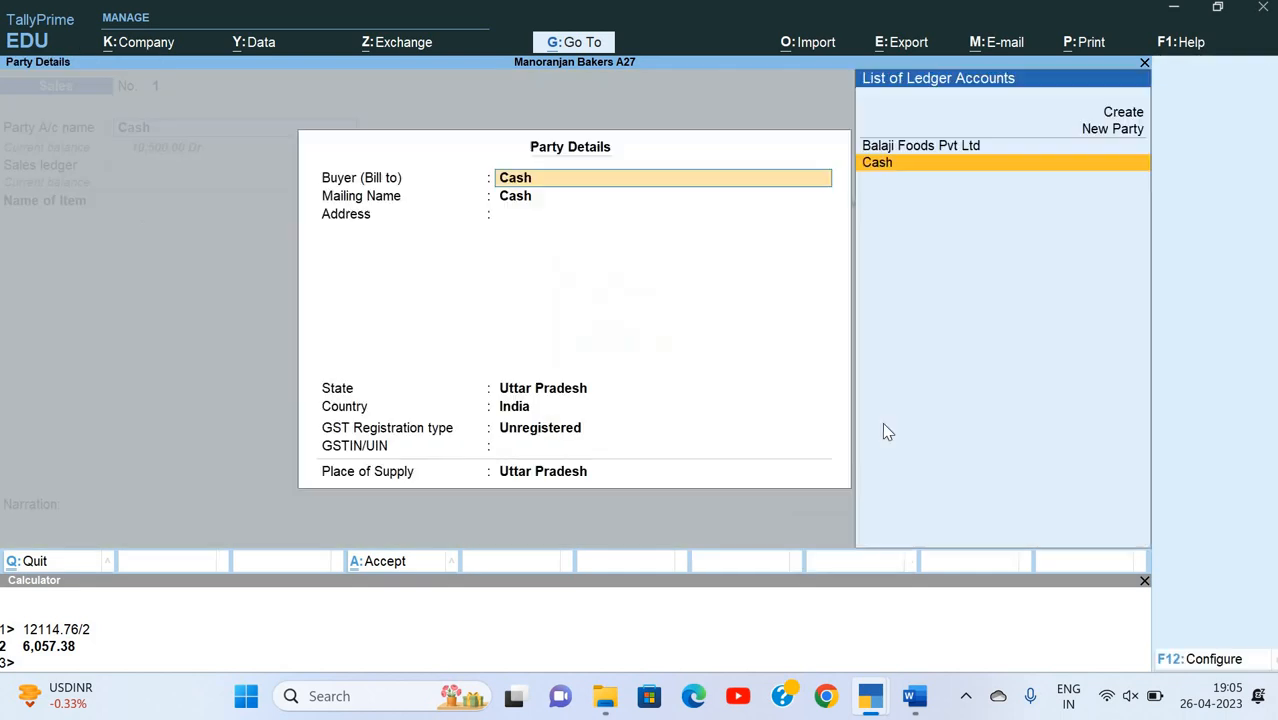
Step: Enter the buyer's name as a new party in the cash sale's party details, keeping the mailing name and a blank address
type("Sa")
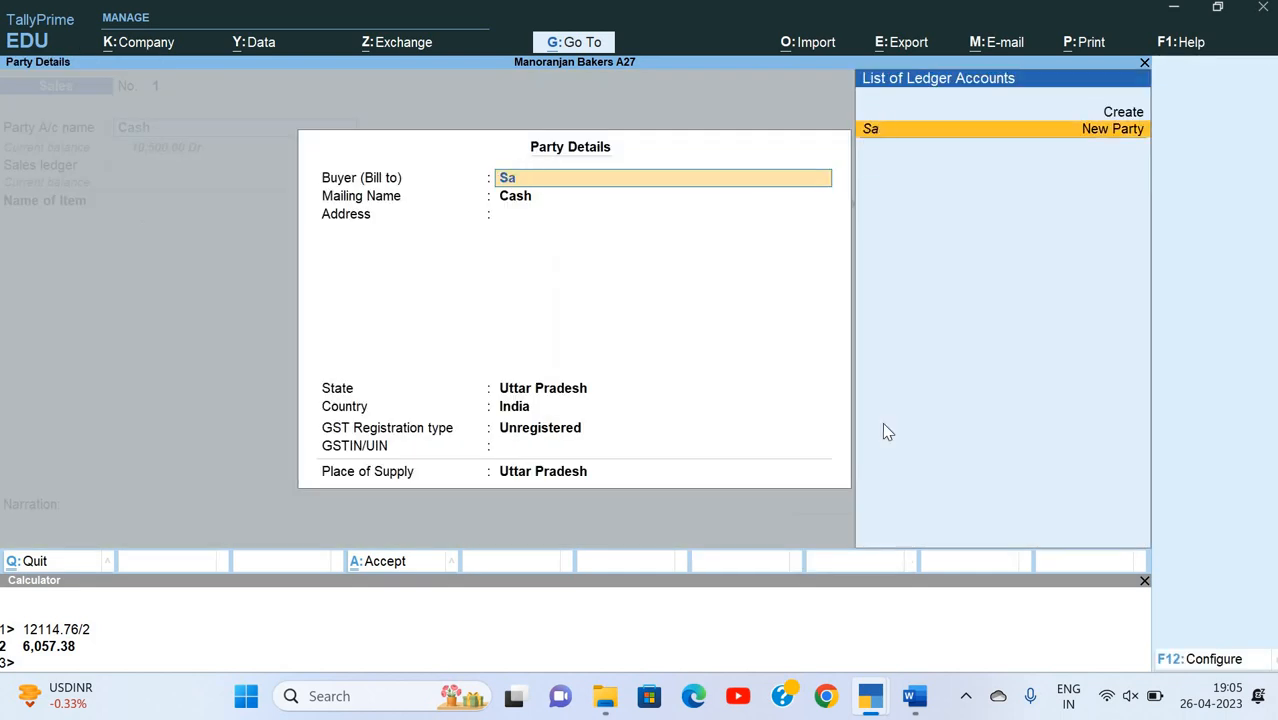
type("hil")
key("Return")
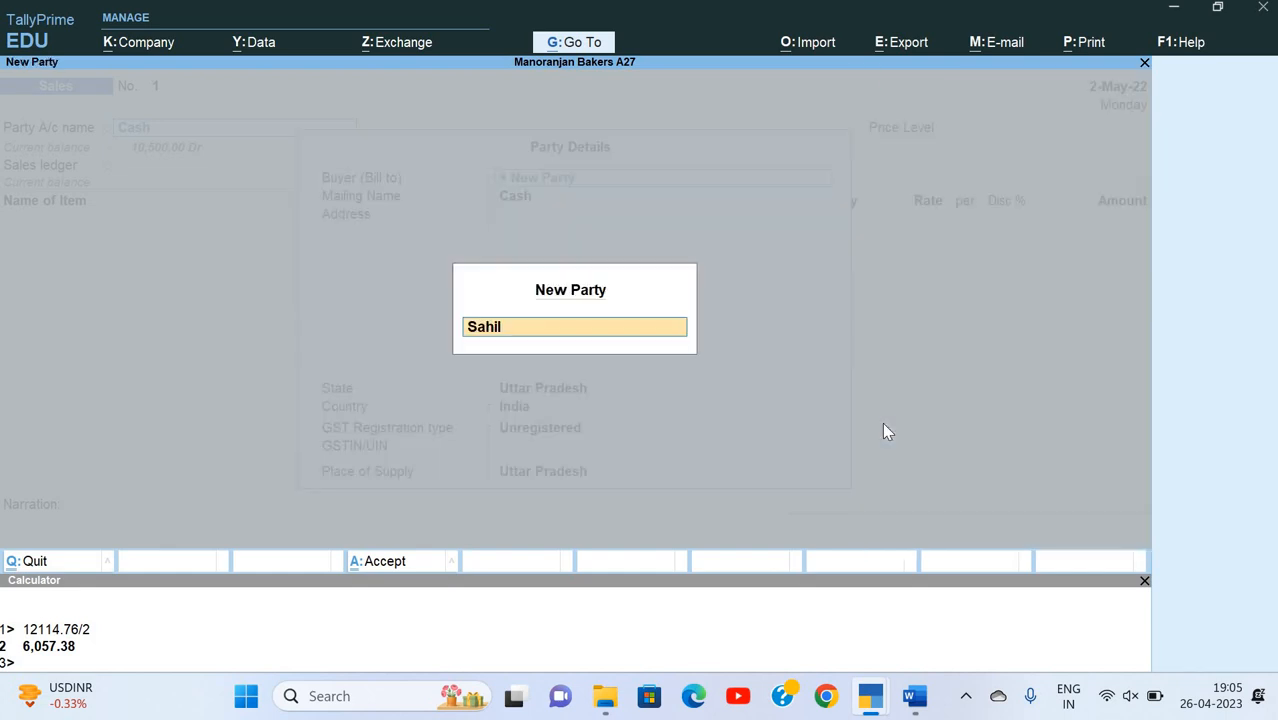
key("Return")
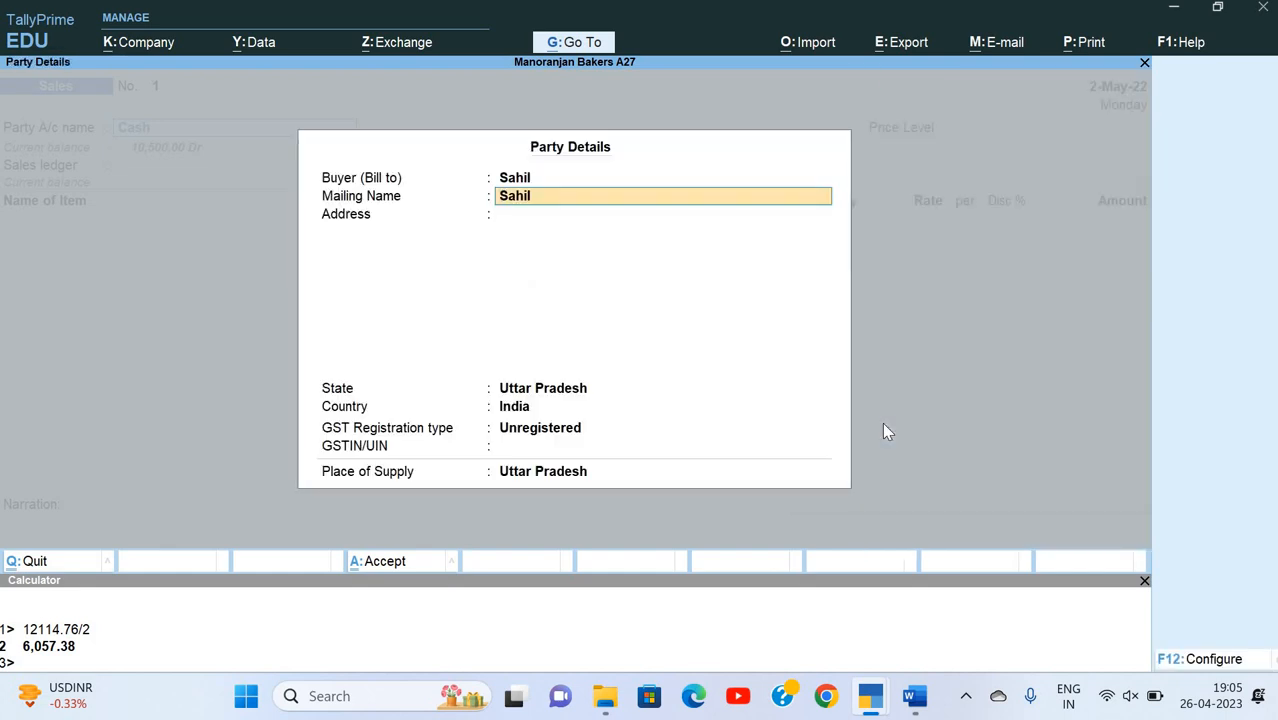
key("Return")
key("Return")
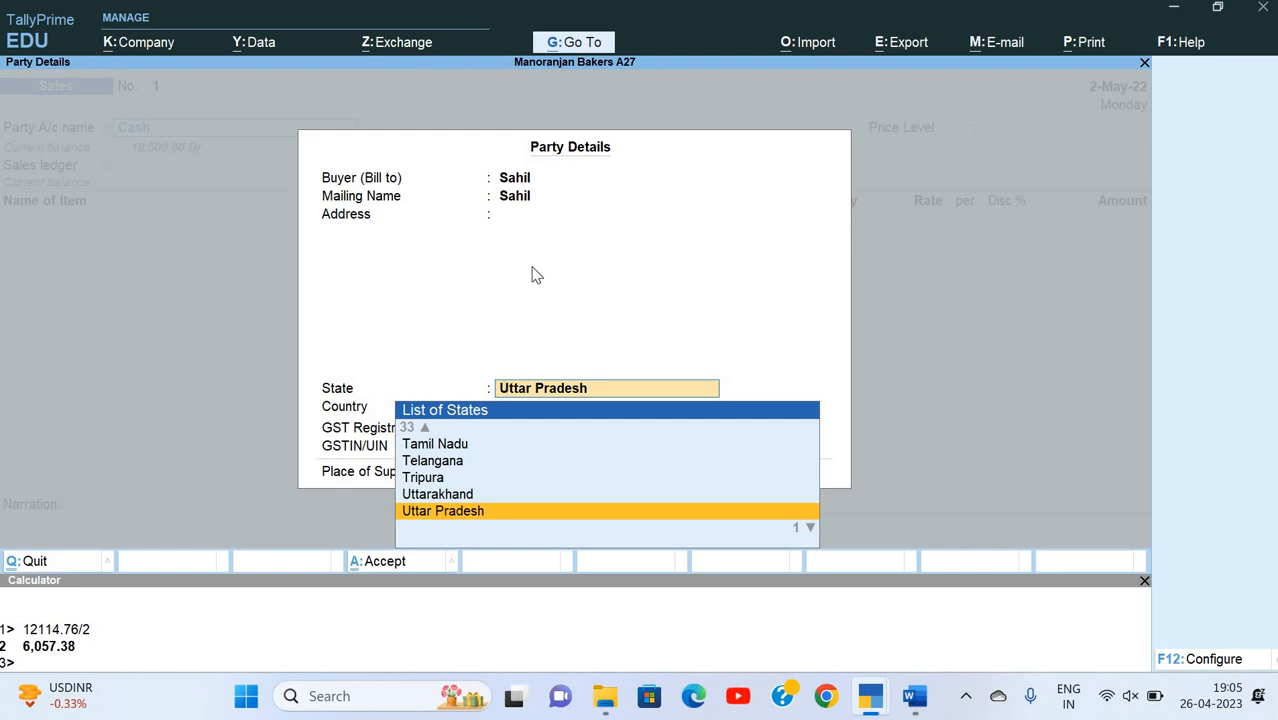
Step: Keep Uttar Pradesh as the buyer's state and place of supply, and set the GST registration type to Consumer
key("Return")
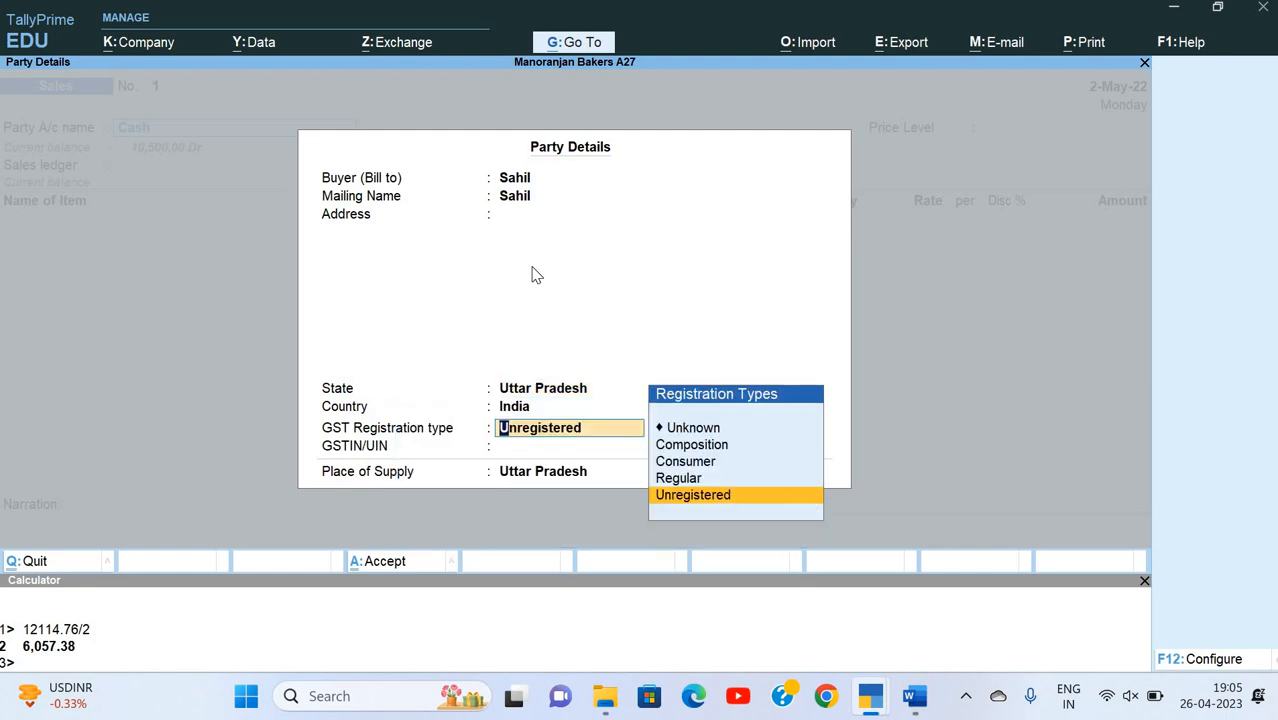
key("Up")
key("Up")
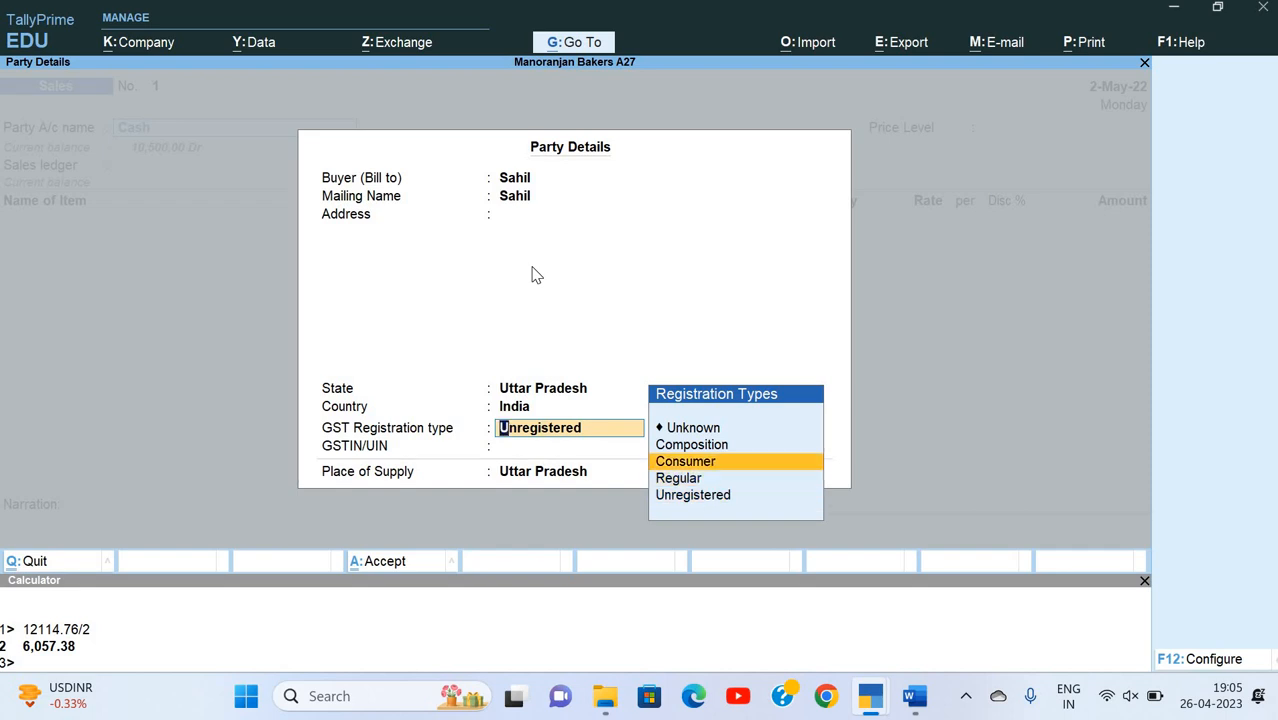
key("Return")
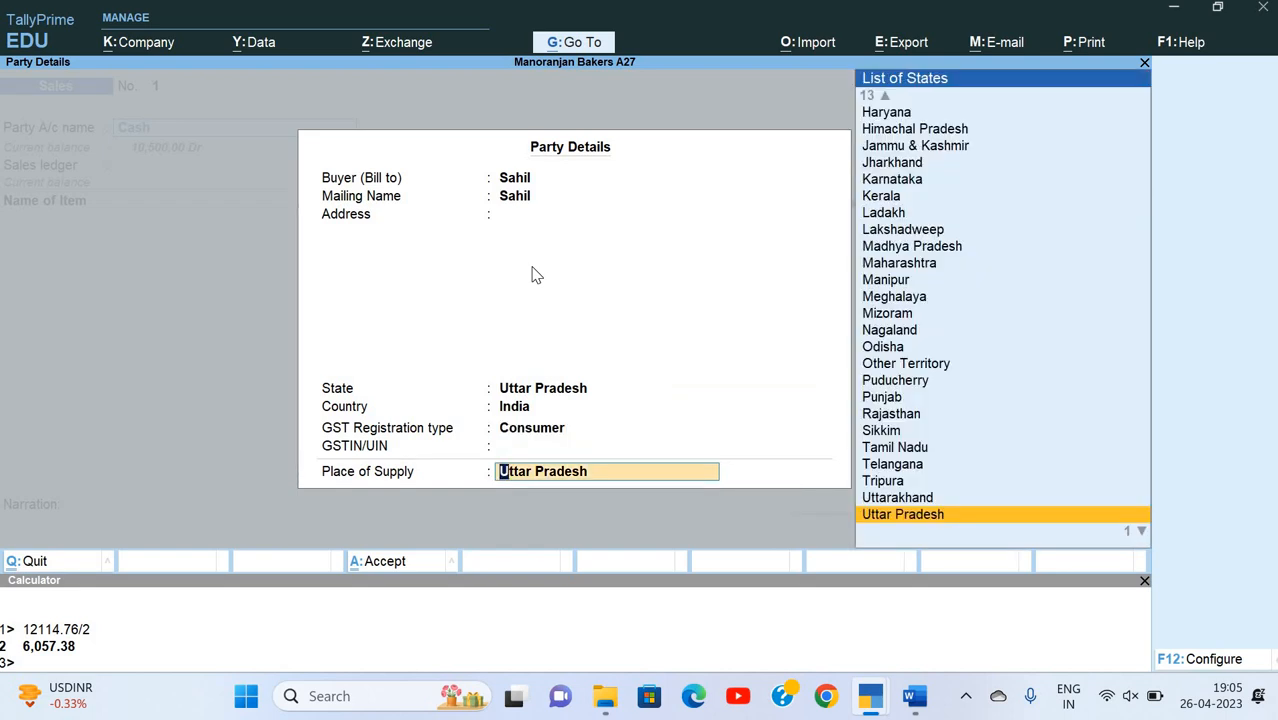
key("Return")
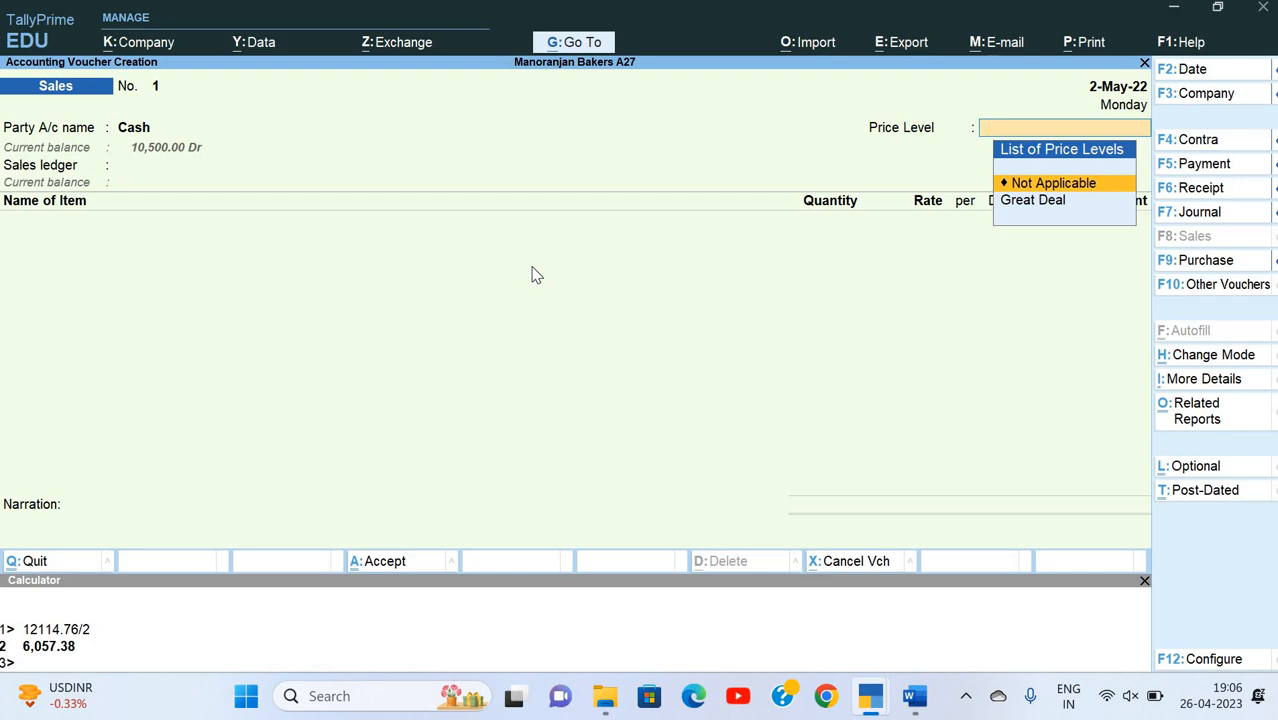
Step: Change the sales voucher's date to 2-Jun-22
key("F2")
type("2-")
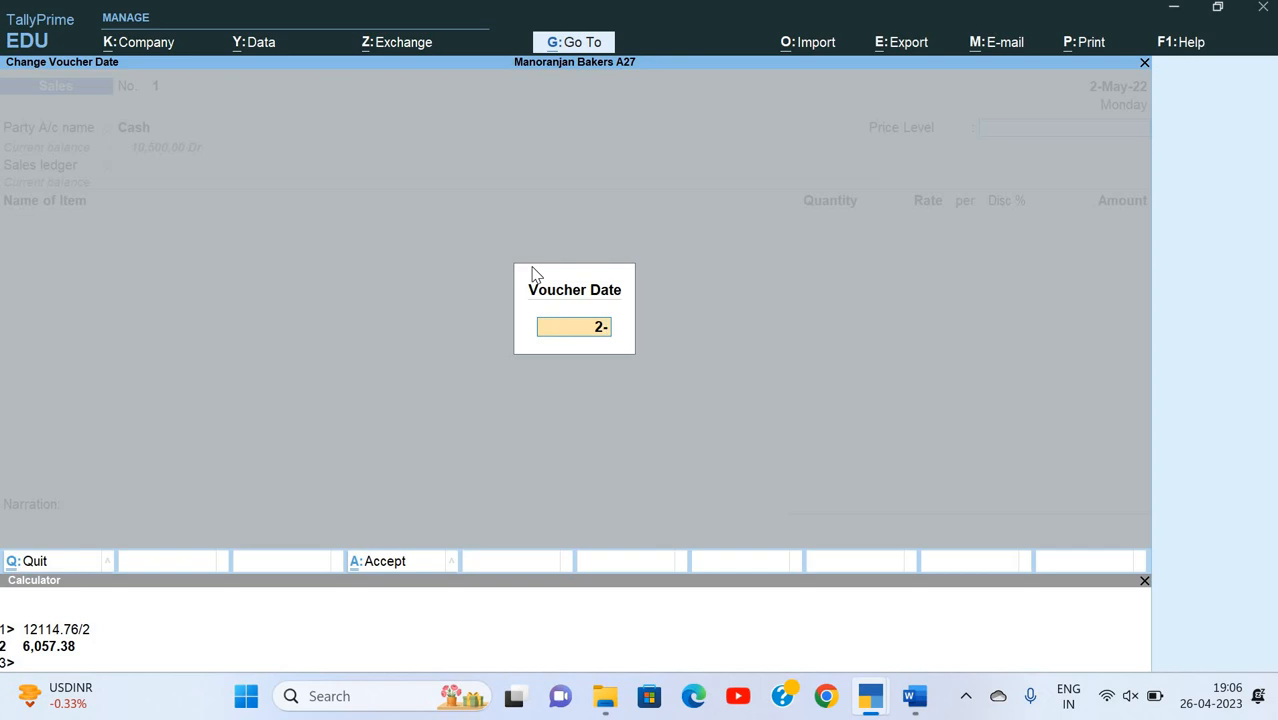
type("6")
key("Return")
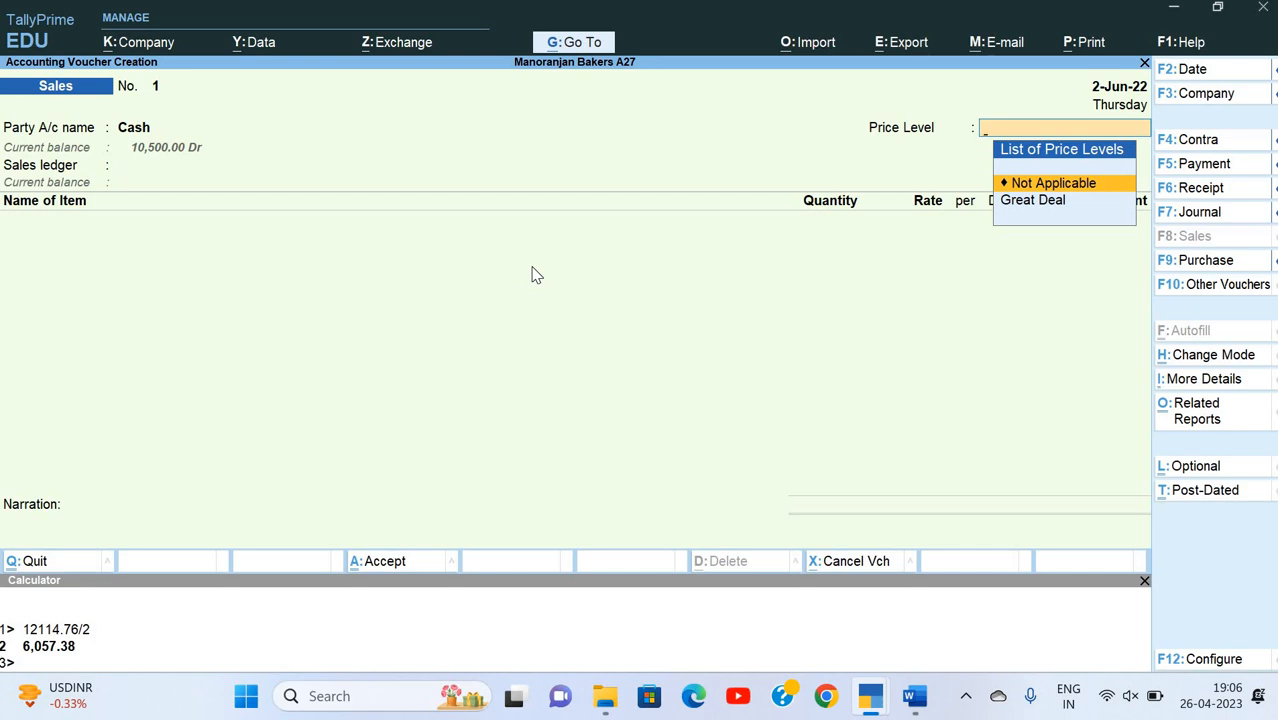
Step: Apply the Great Deal price level to the sales voucher
key("Down")
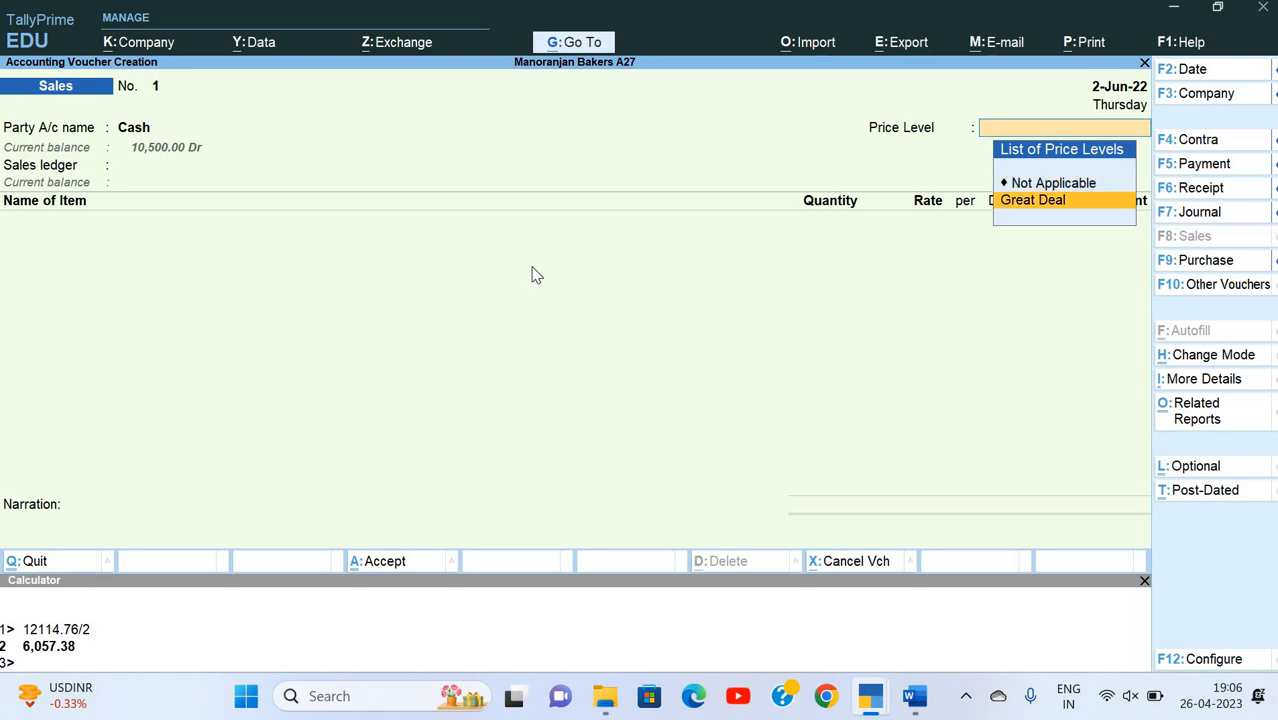
key("Return")
key("BackSpace")
key("Up")
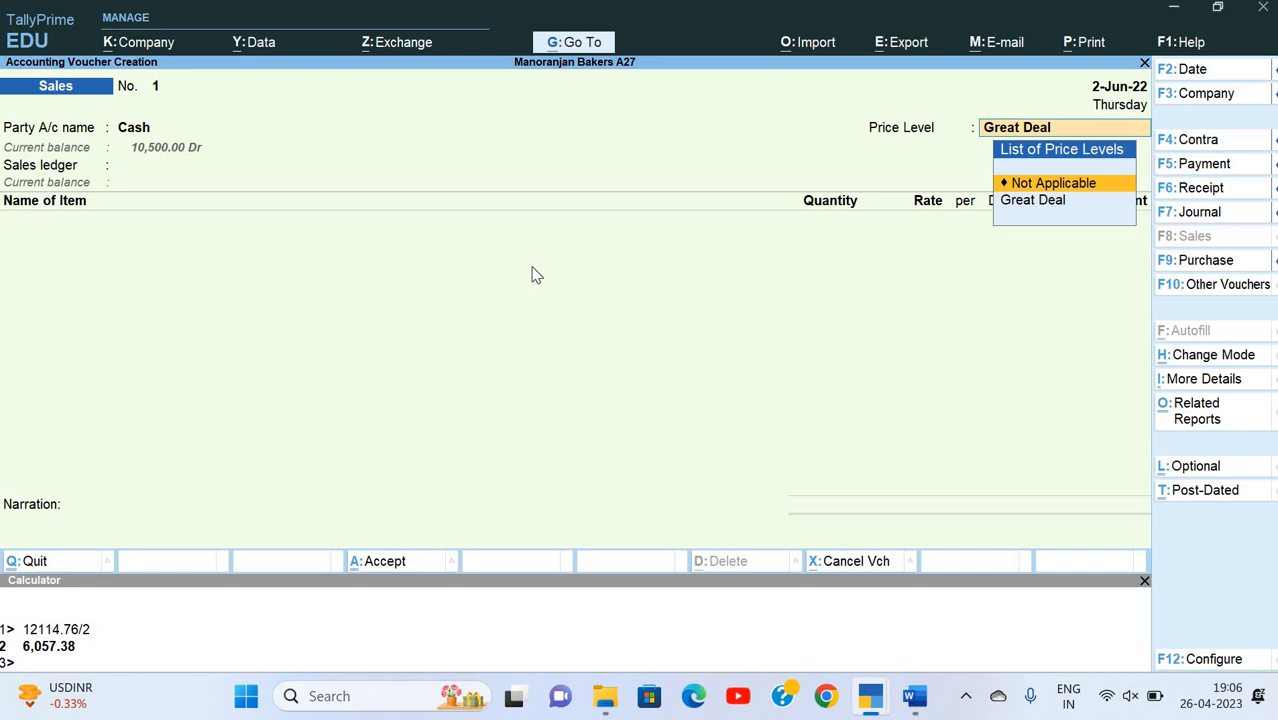
key("Down")
key("Return")
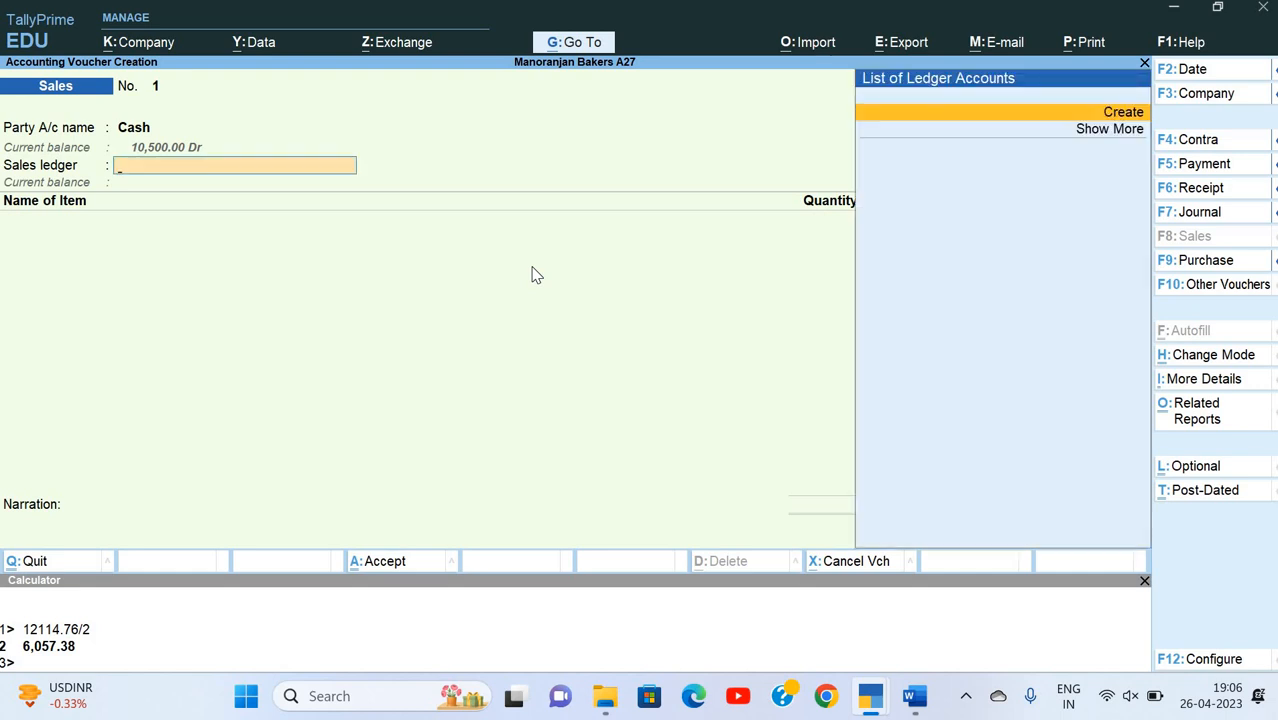
Step: Create a ledger named Sales under Sales Accounts with Goods as its type of supply, for use in the sales voucher
key("Return")
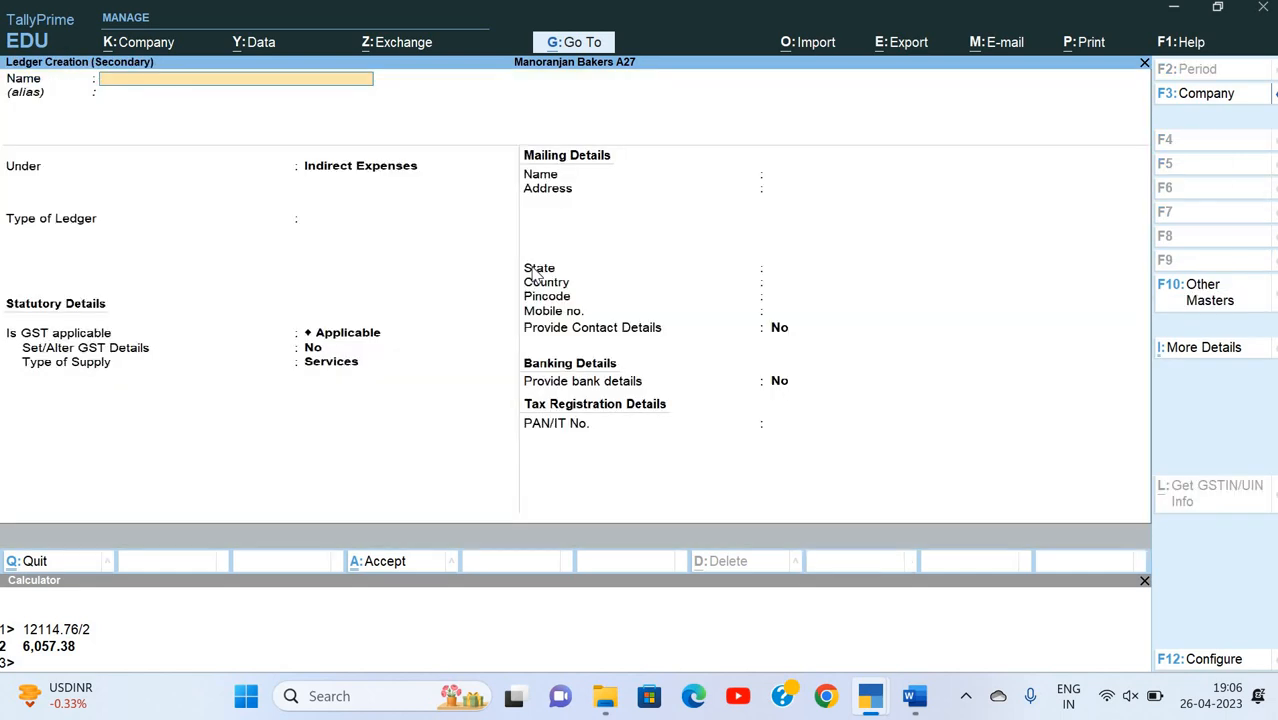
type("Sales")
key("Return")
type("S")
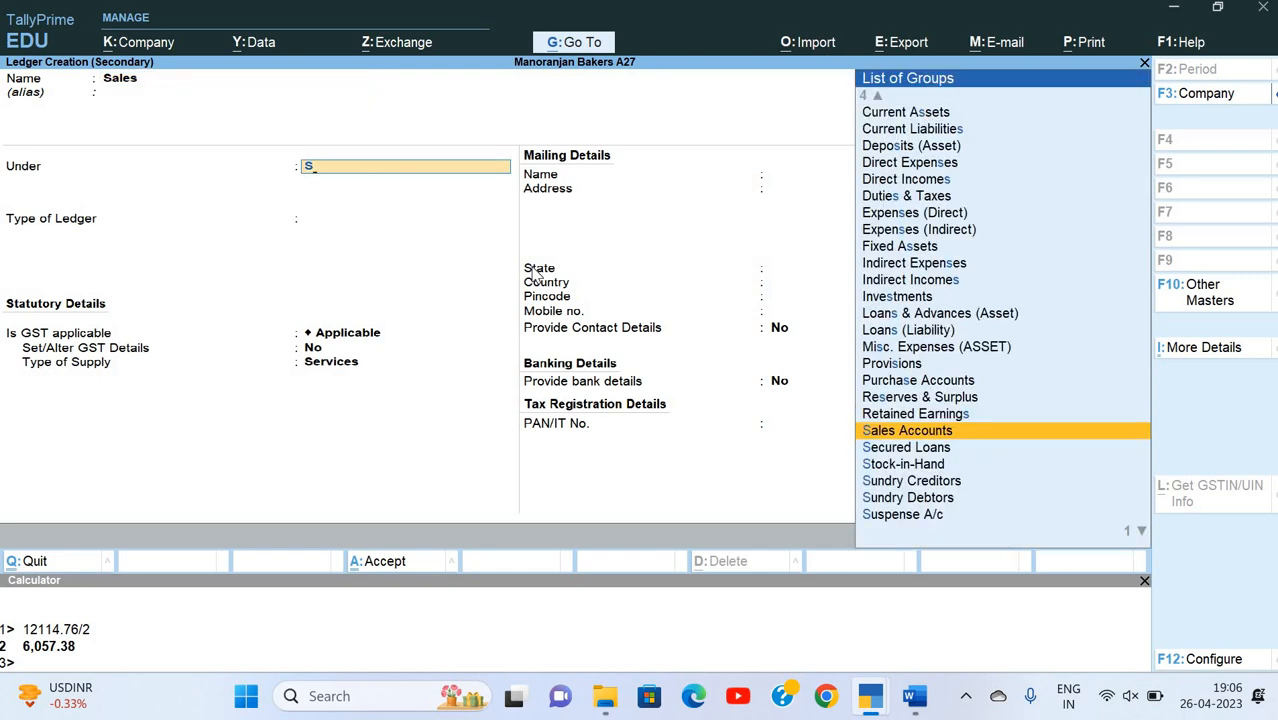
key("Return")
key("Return")
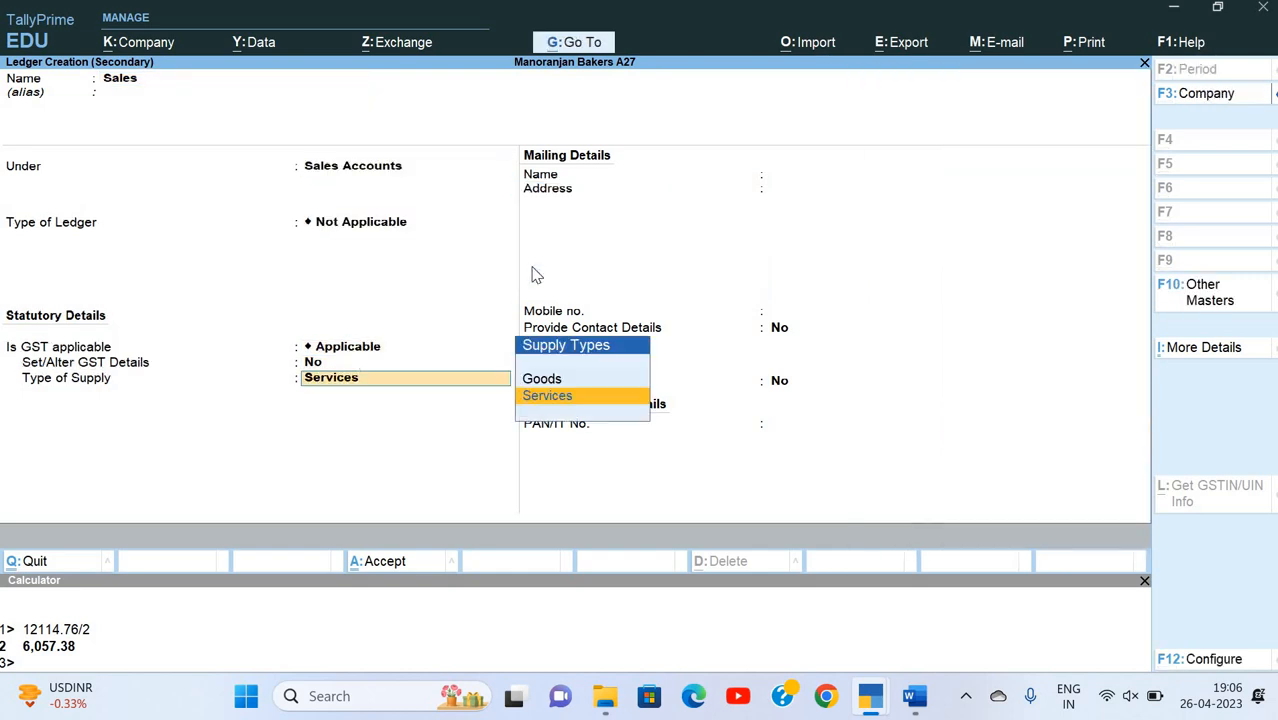
key("BackSpace")
key("Up")
key("Return")
key("ctrl+a")
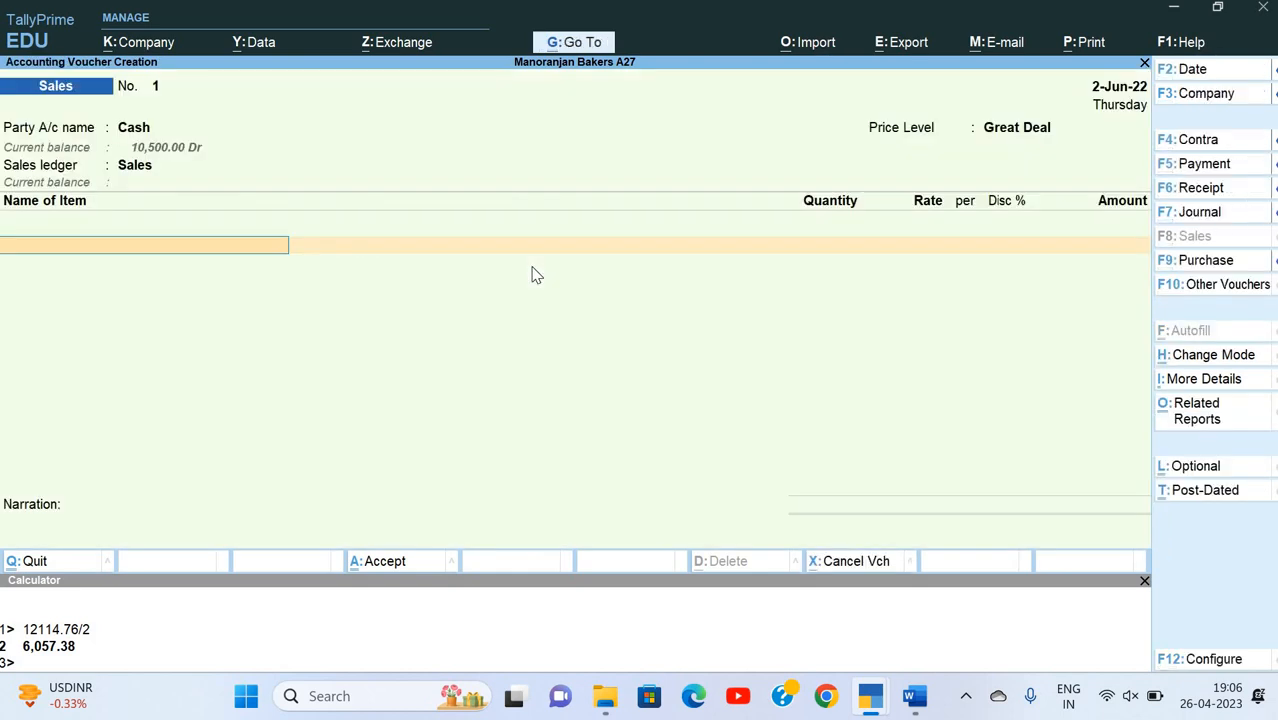
Step: Add Chocolate Cake as the voucher's stock item and allocate it from the Vijay Chauk godown
key("Down")
key("Down")
key("Down")
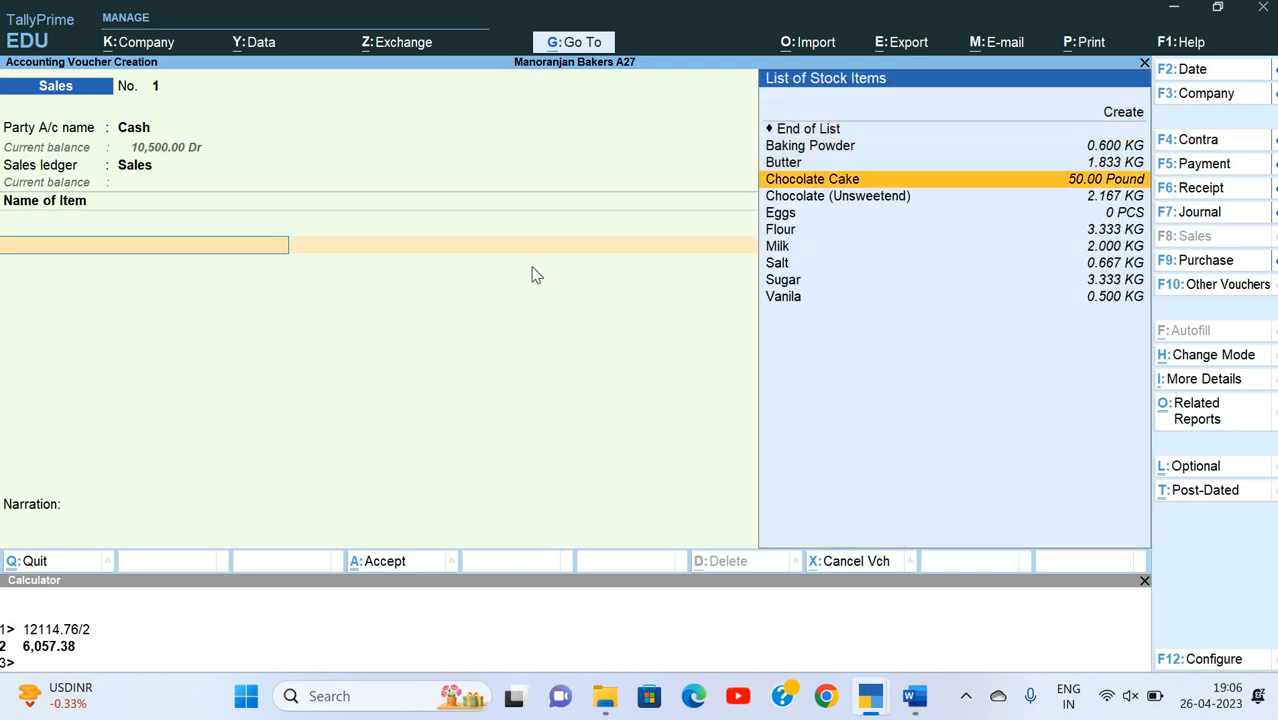
key("Return")
key("Down")
key("Down")
key("Down")
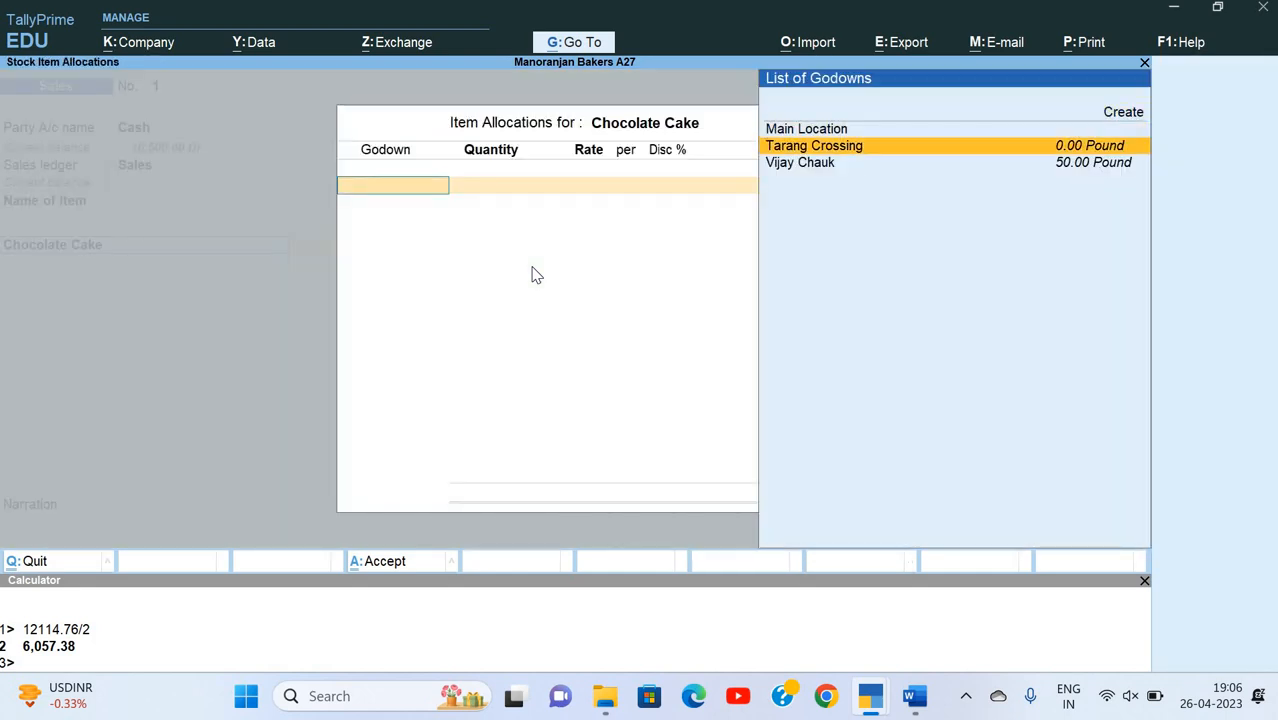
key("Down")
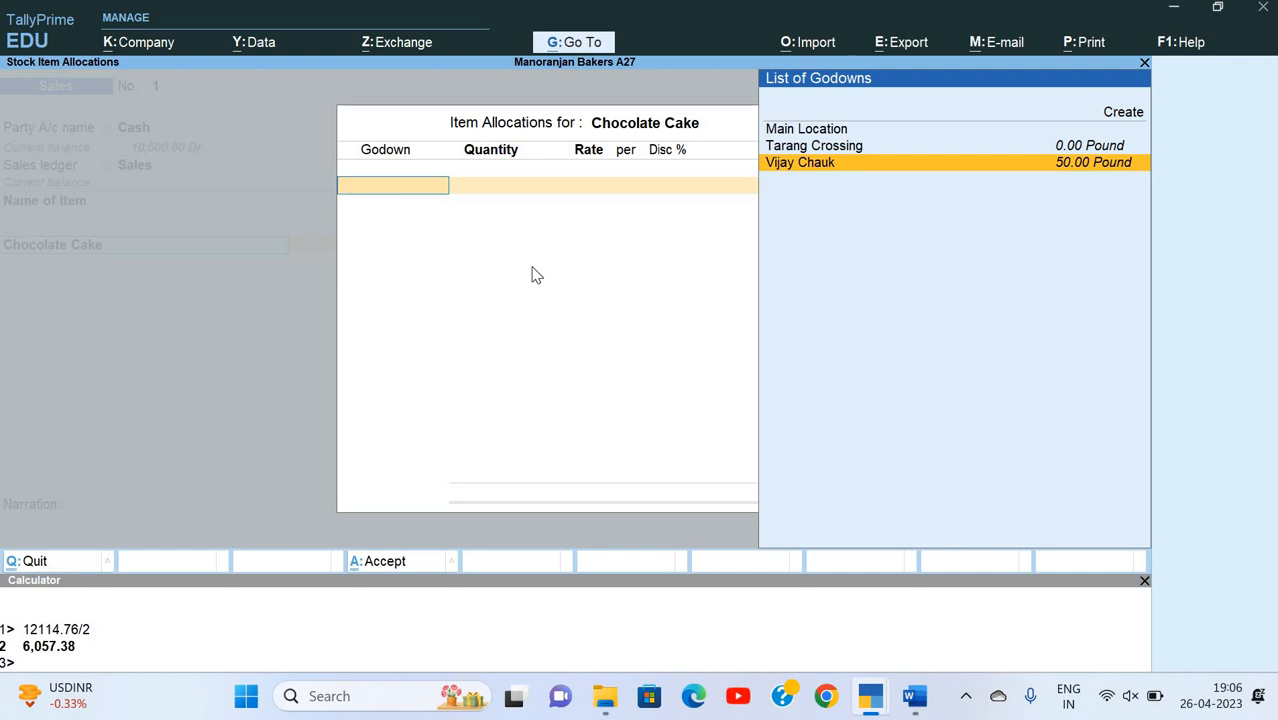
key("Return")
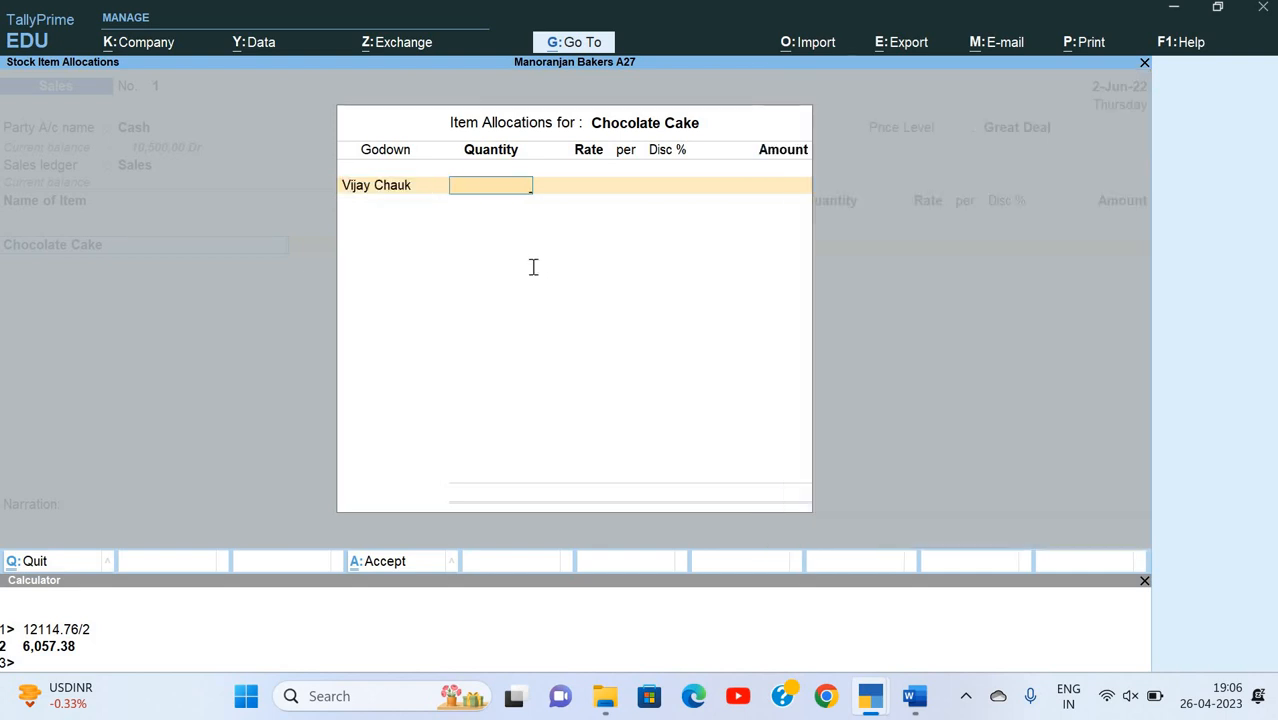
Step: Set the Chocolate Cake quantity from Vijay Chauk to 28 pounds, keeping the price level's rate and discount
key("alt+Tab")
key("alt+Tab")
type("28")
key("Return")
key("Return")
key("Return")
key("Return")
key("Return")
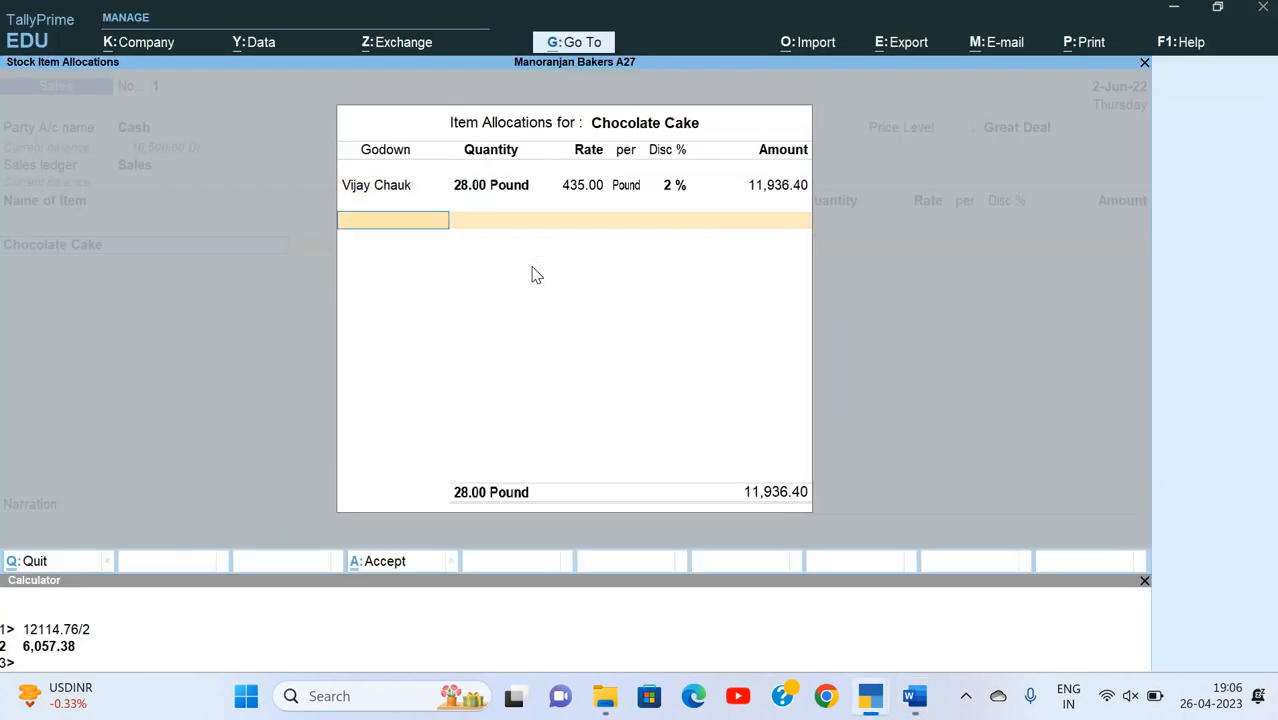
Step: Try a quantity of 42 pounds in the Chocolate Cake allocation to test the price level's rate and discount
key("BackSpace")
key("BackSpace")
key("Return")
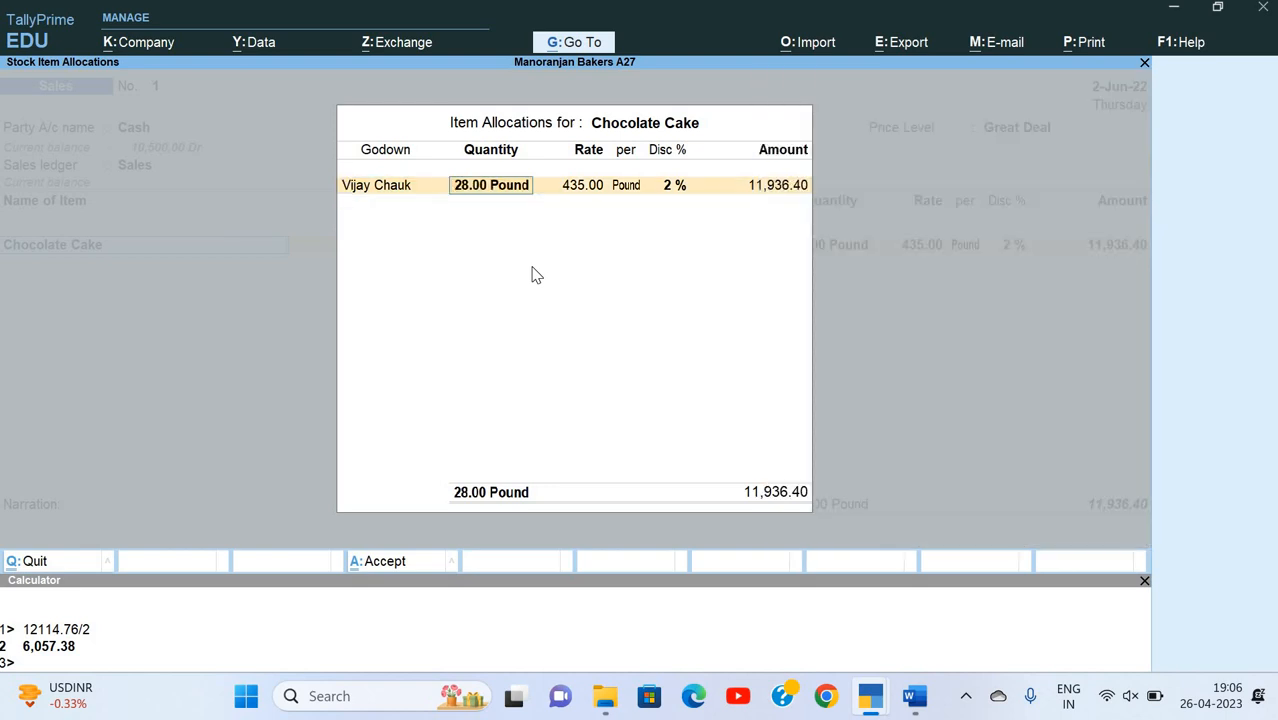
type("42")
key("Return")
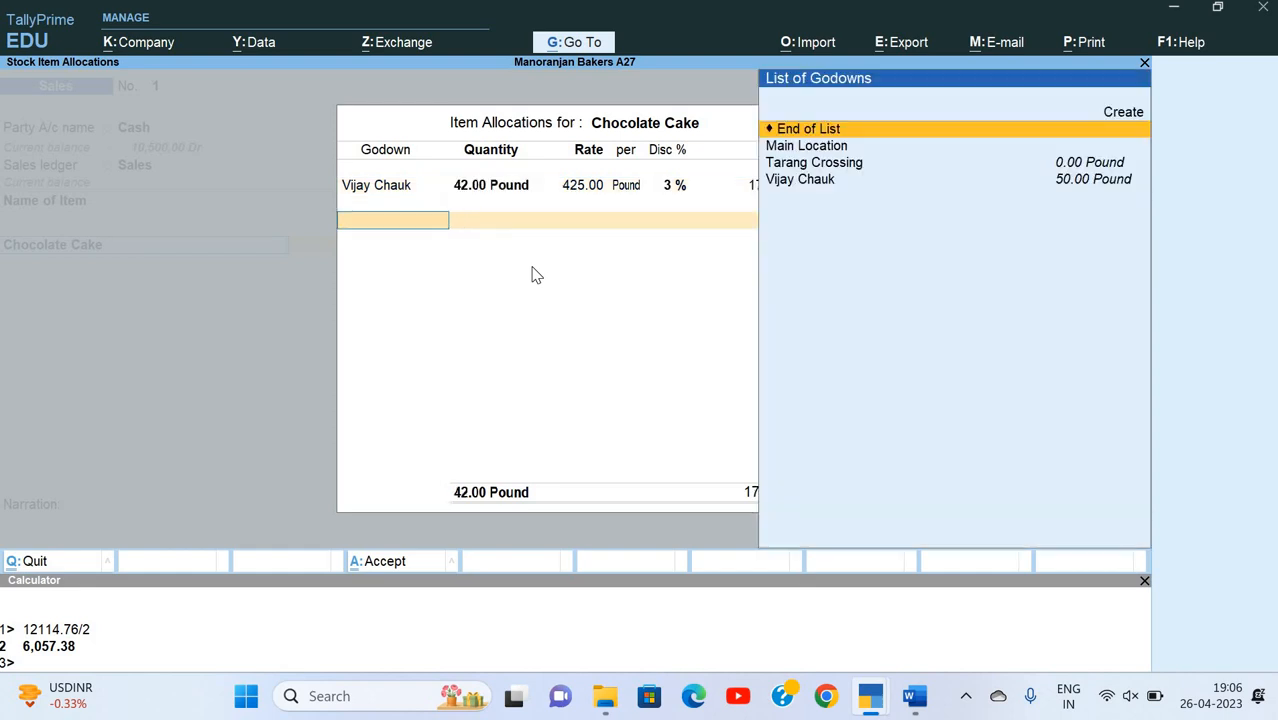
Step: Set the Chocolate Cake allocation back to 28 pounds and finish the item entries with the calculated amount
key("Up")
key("Return")
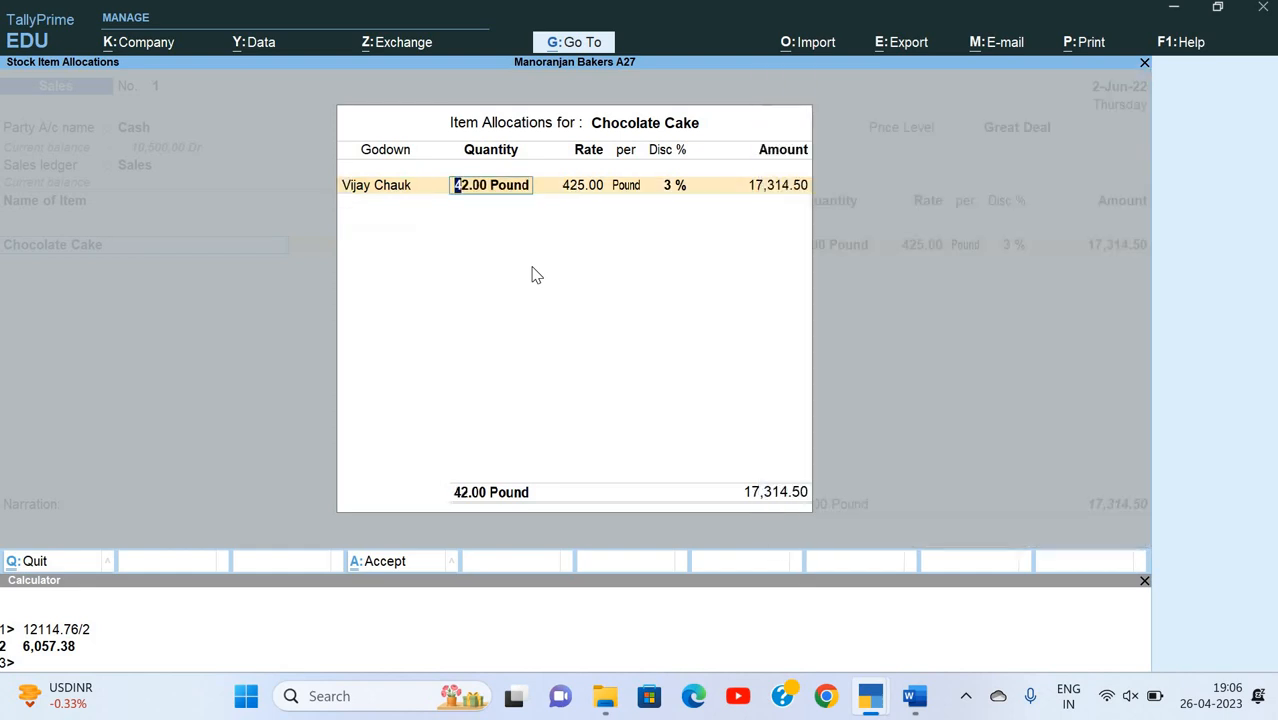
type("28")
key("Return")
key("Return")
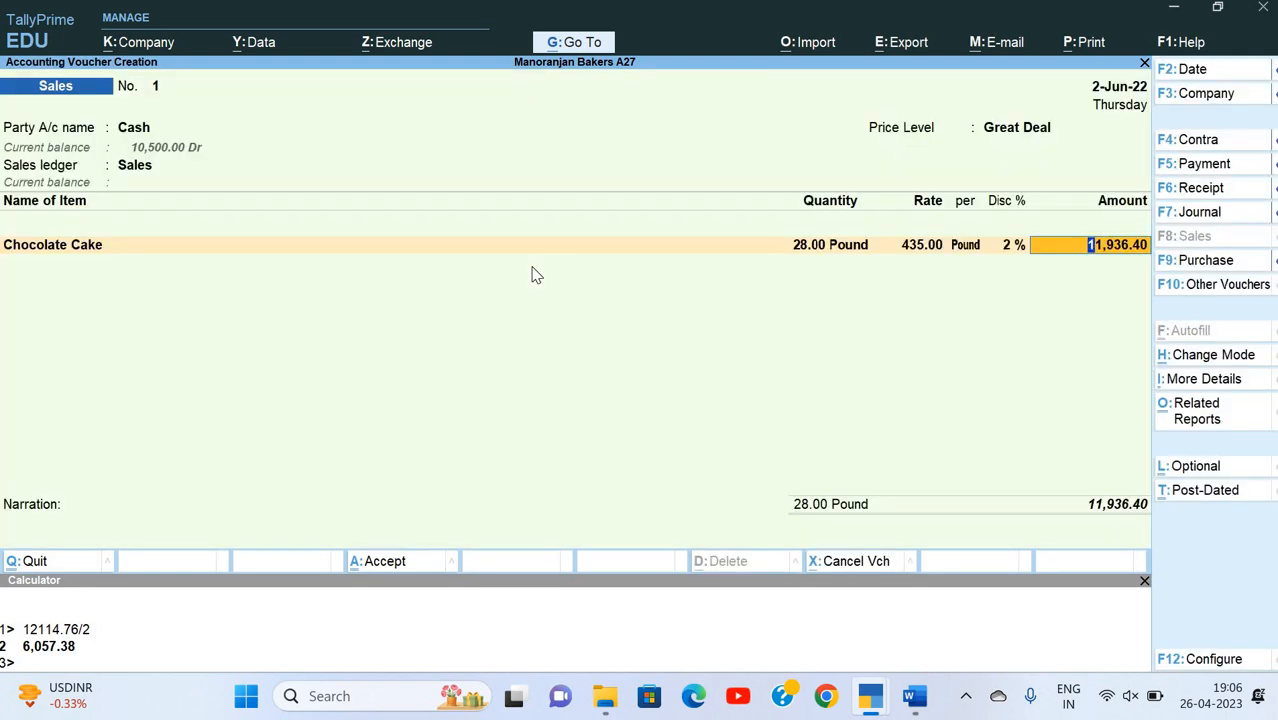
key("Return")
key("Return")
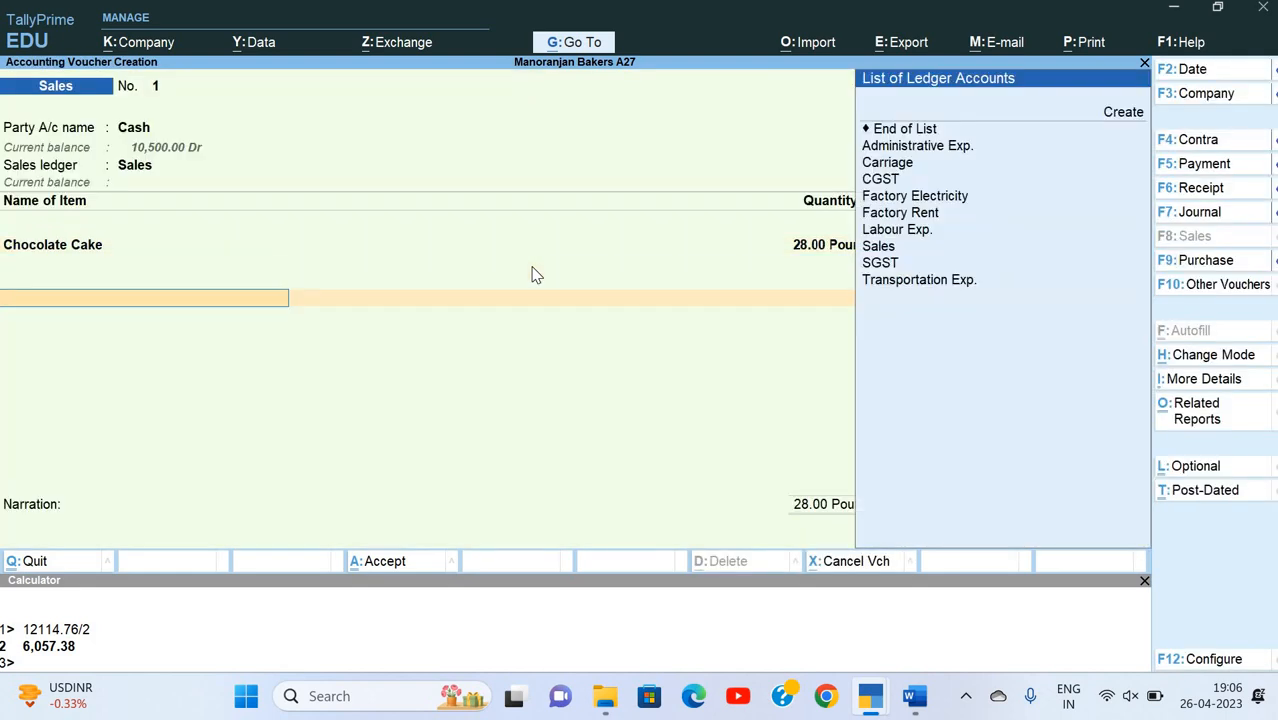
Step: Add the CGST and SGST ledgers below the Chocolate Cake line, keeping their calculated amounts
key("Down")
key("Down")
key("Down")
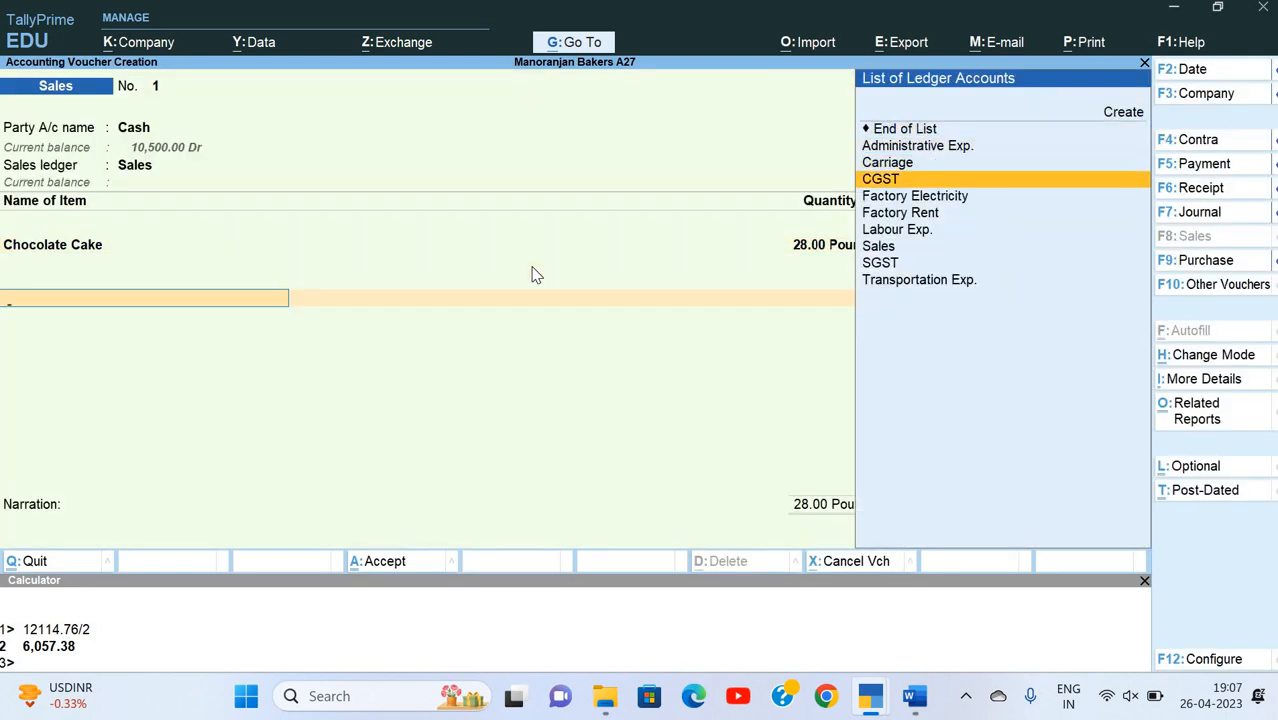
key("Return")
key("Return")
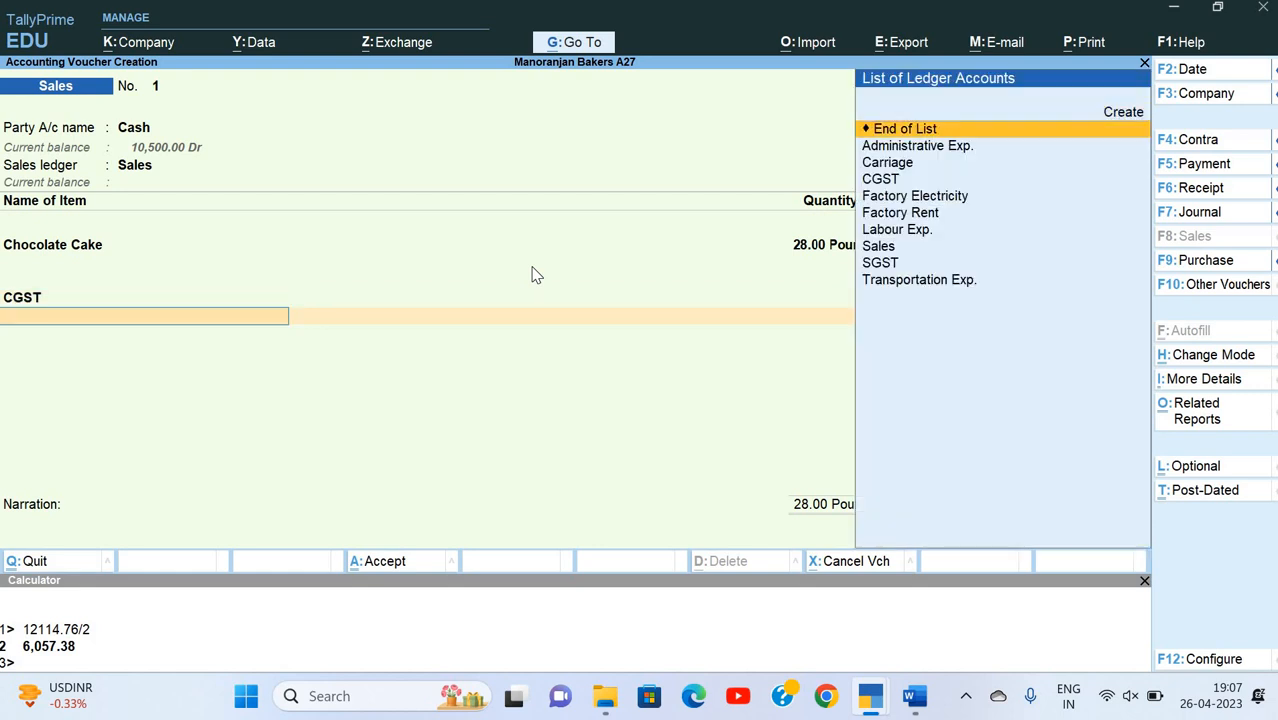
key("Down")
key("Down")
key("Down")
key("Down")
key("Down")
key("Down")
key("Down")
key("Down")
key("Return")
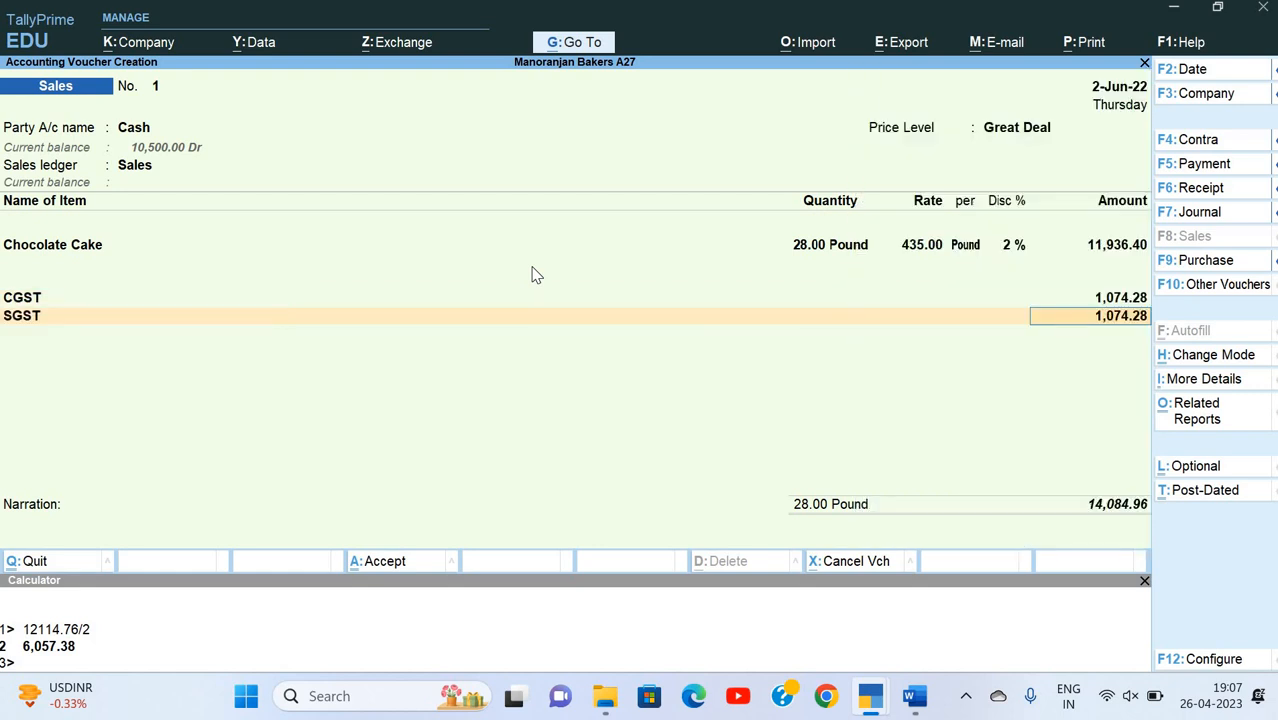
key("Return")
Step: Enter the narration "Being goods sold", save the sales voucher and return to the Gateway of Tally
key("Return")
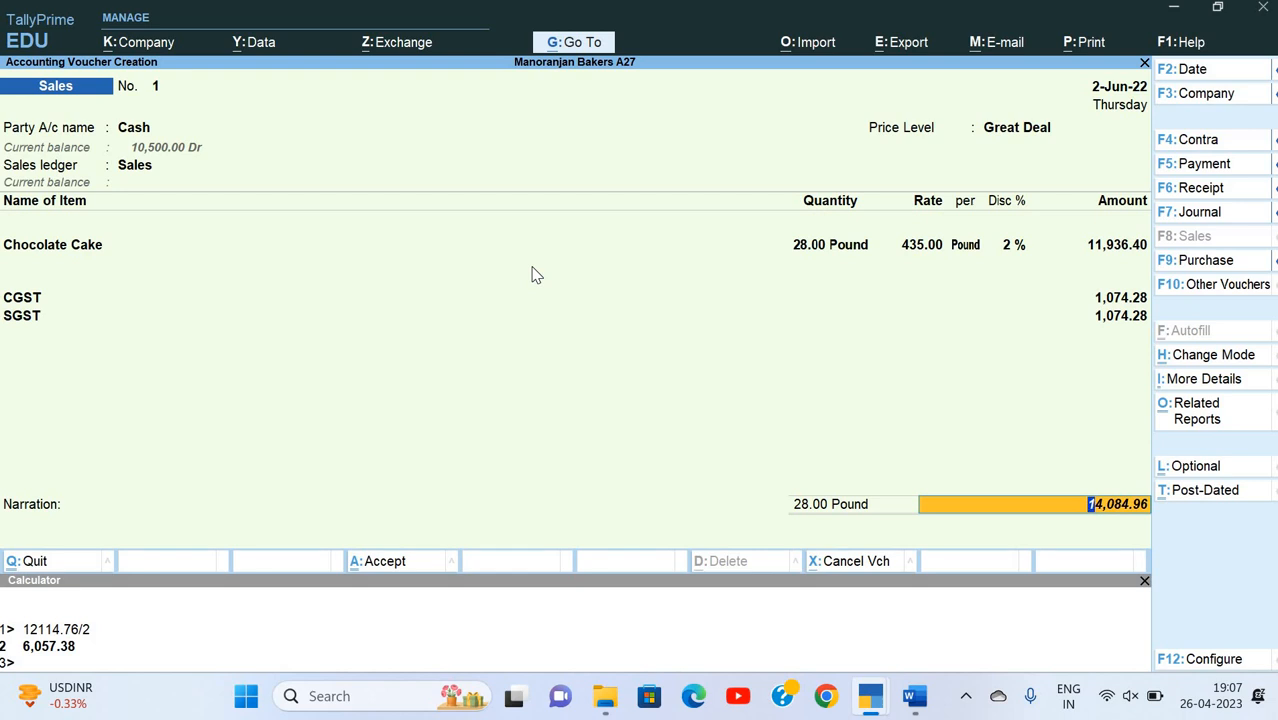
key("Return")
type("Be")
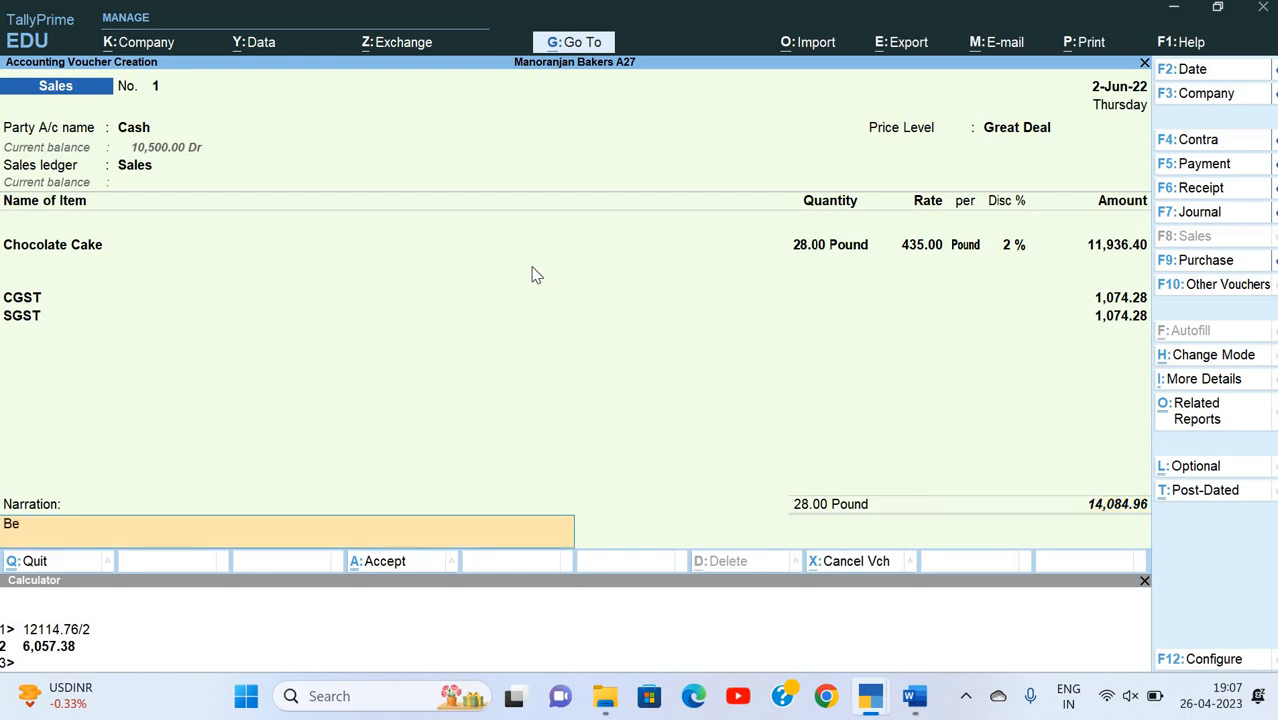
type("ing goods sold")
key("Return")
key("Return")
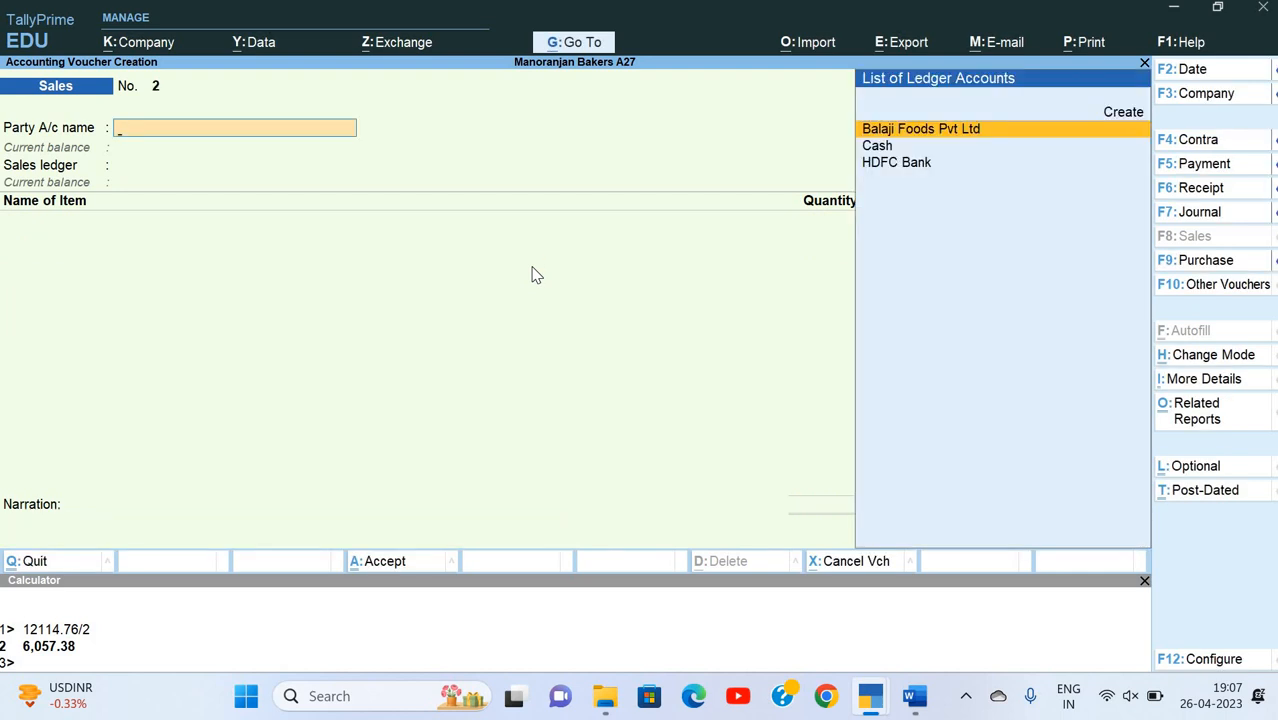
key("Escape")
key("Escape")
key("Escape")
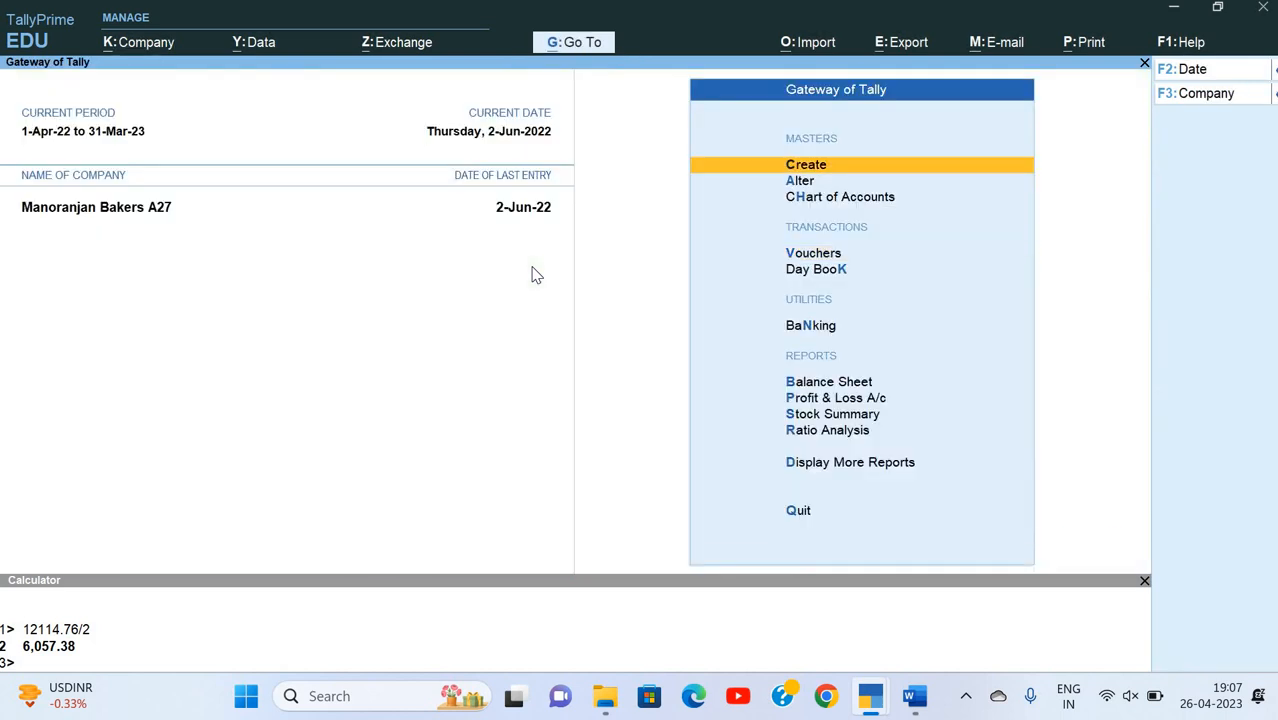
Step: Examine the Profit & Loss A/c, checking the indirect expenses and the nett profit
key("Down")
key("Down")
key("Down")
key("Down")
key("Down")
key("Down")
key("Down")
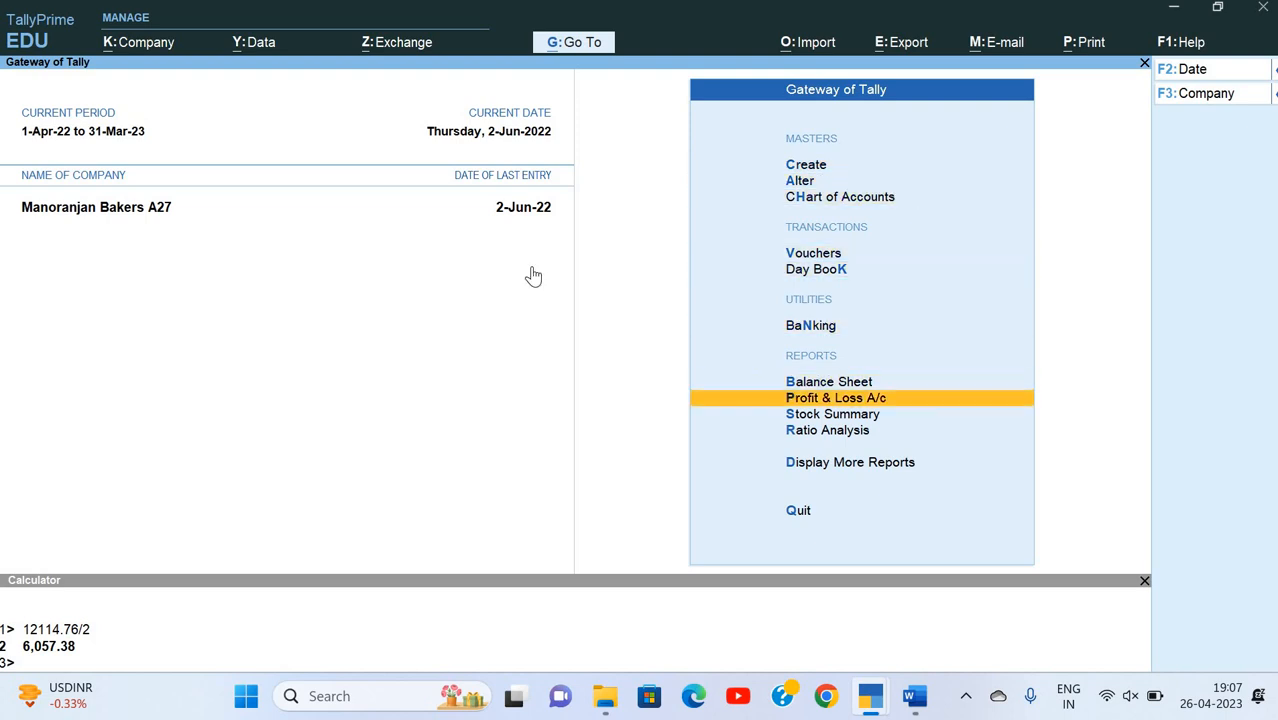
key("Return")
key("Down")
key("Down")
key("Down")
key("Down")
key("Down")
key("Down")
key("Down")
key("Down")
key("Down")
key("Down")
key("Down")
key("Down")
key("Down")
key("Down")
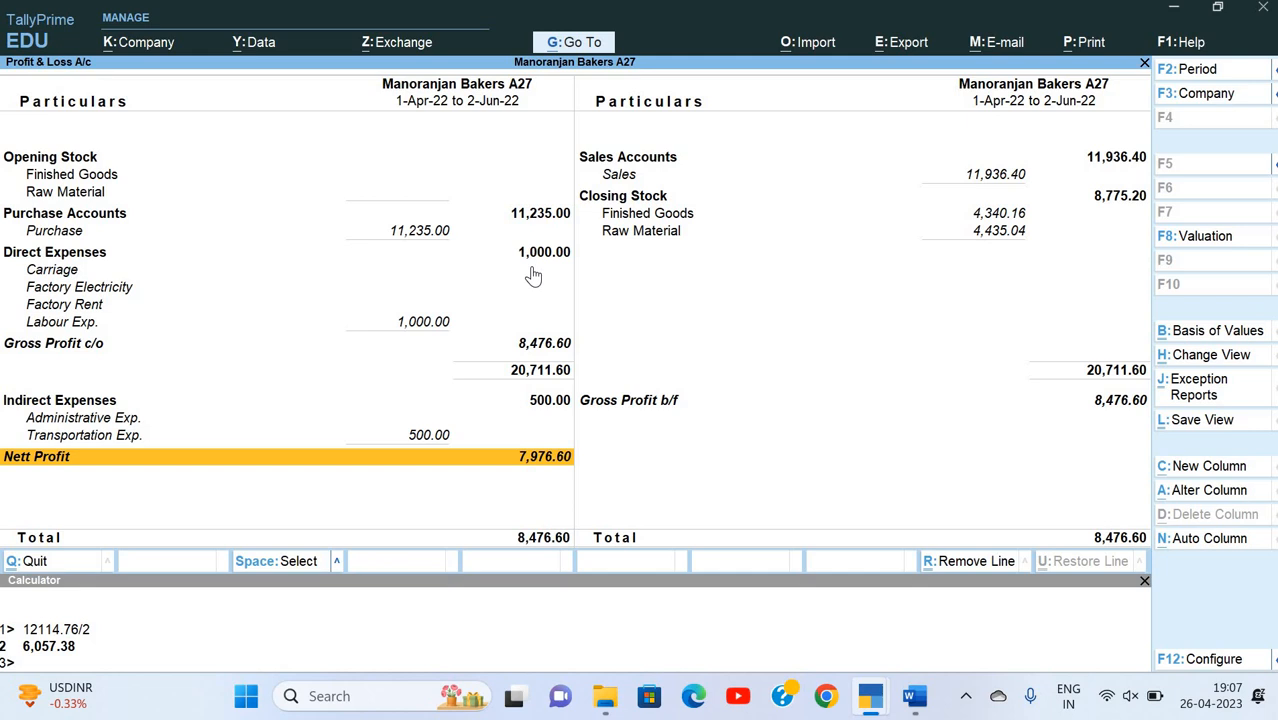
key("Up")
key("Up")
key("Up")
key("Up")
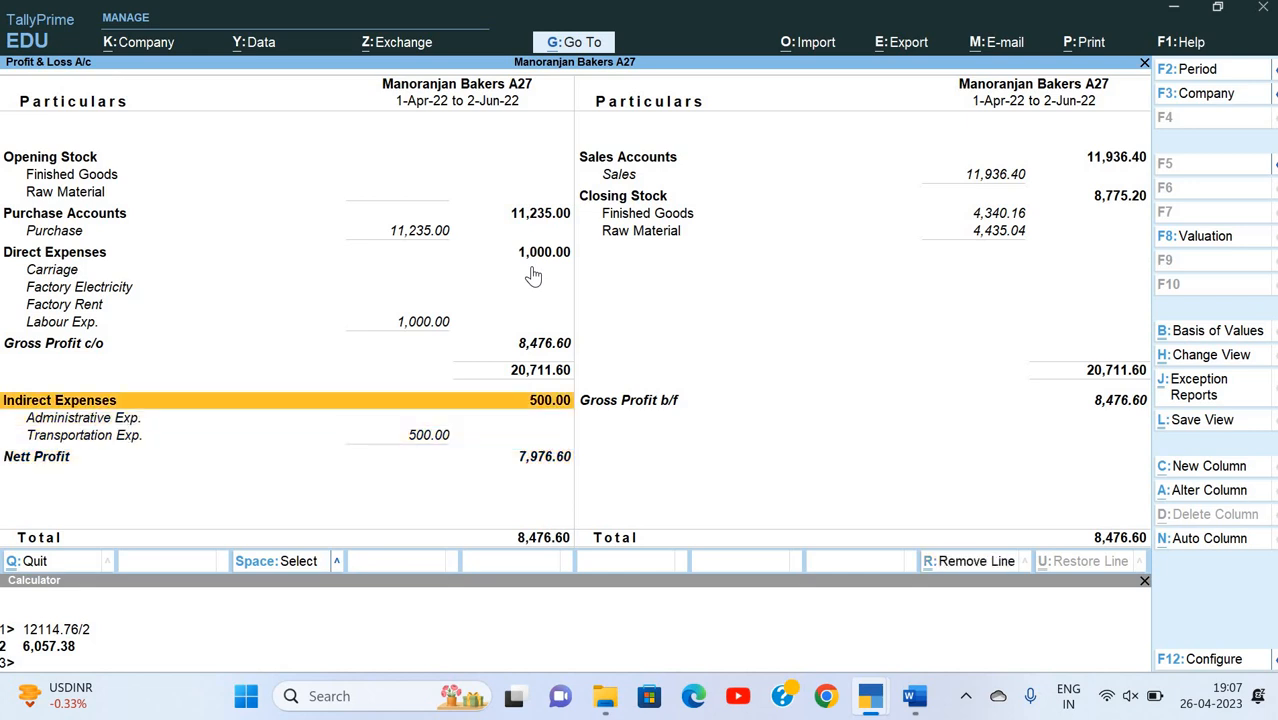
key("Down")
key("Down")
key("Down")
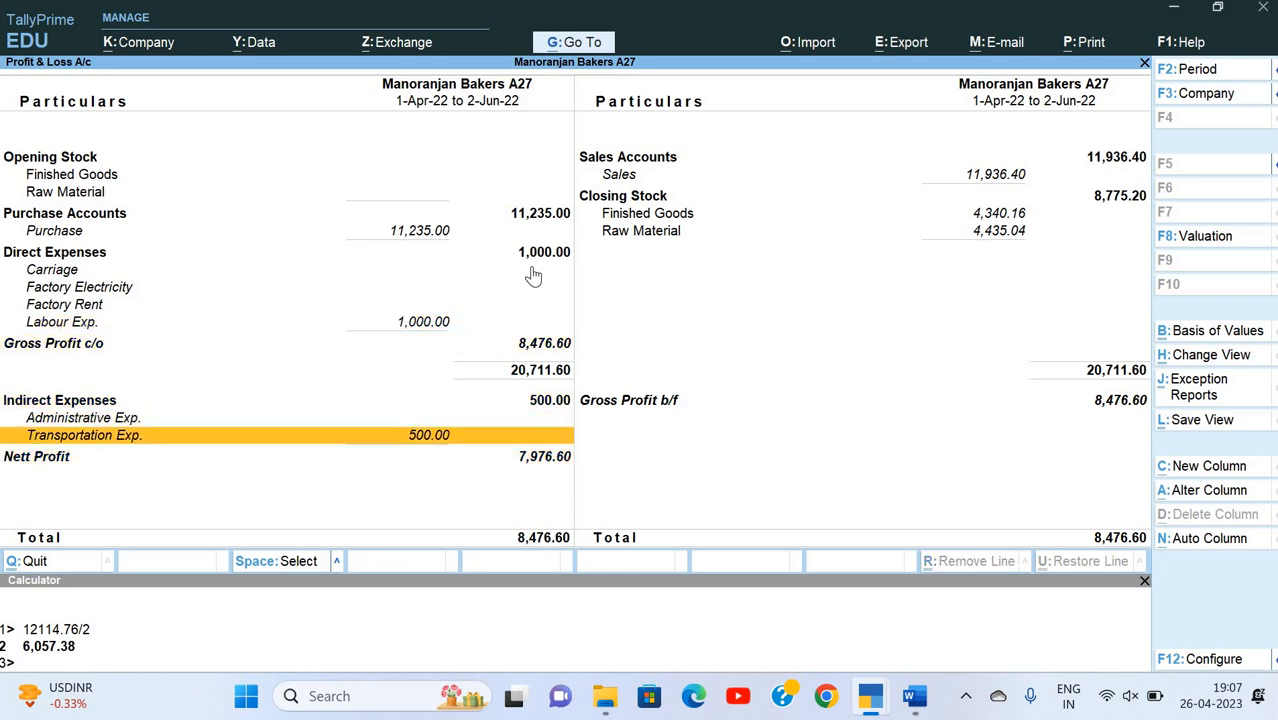
key("Down")
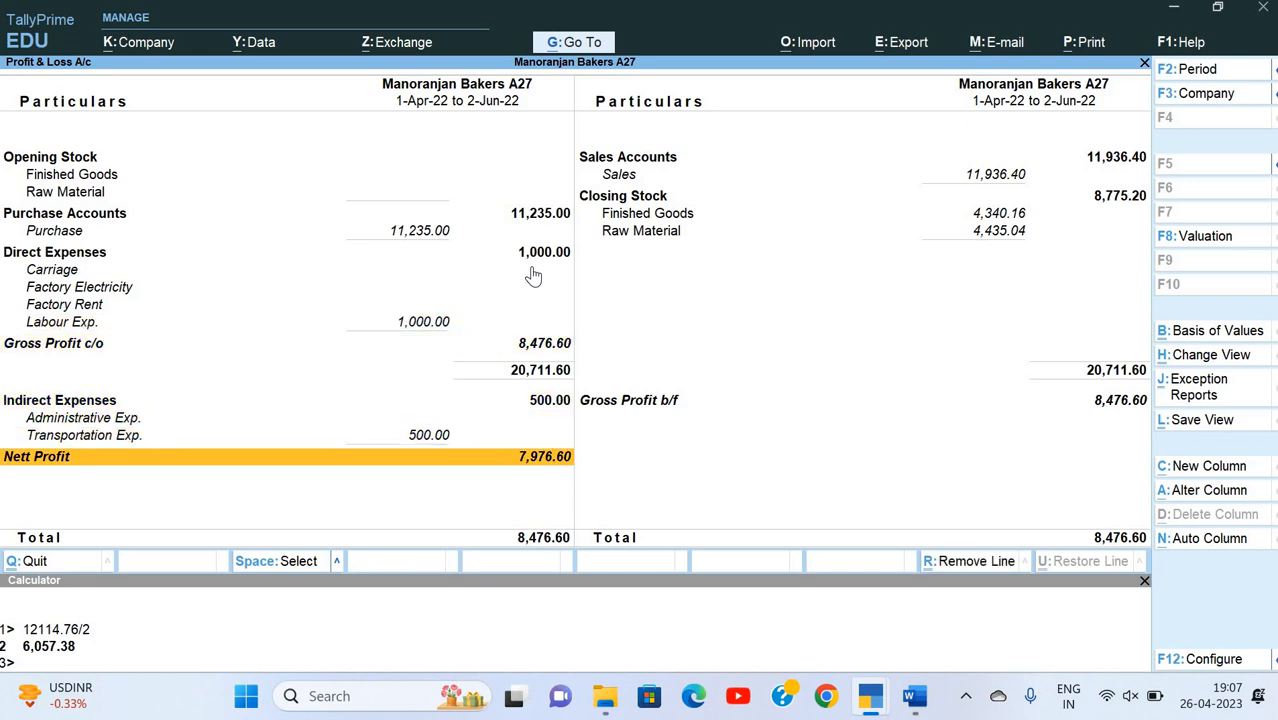
key("Escape")
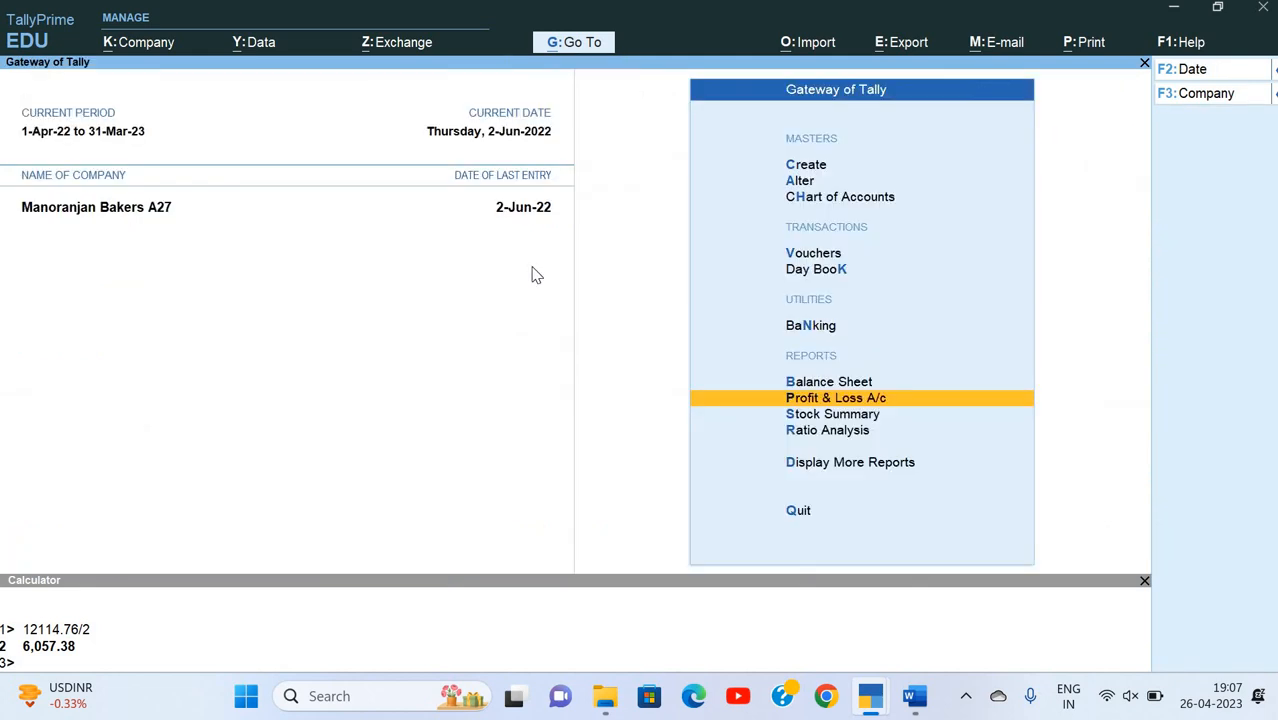
Step: Review the Balance Sheet in detailed form, then return to the Gateway of Tally
key("b")
key("alt+F5")
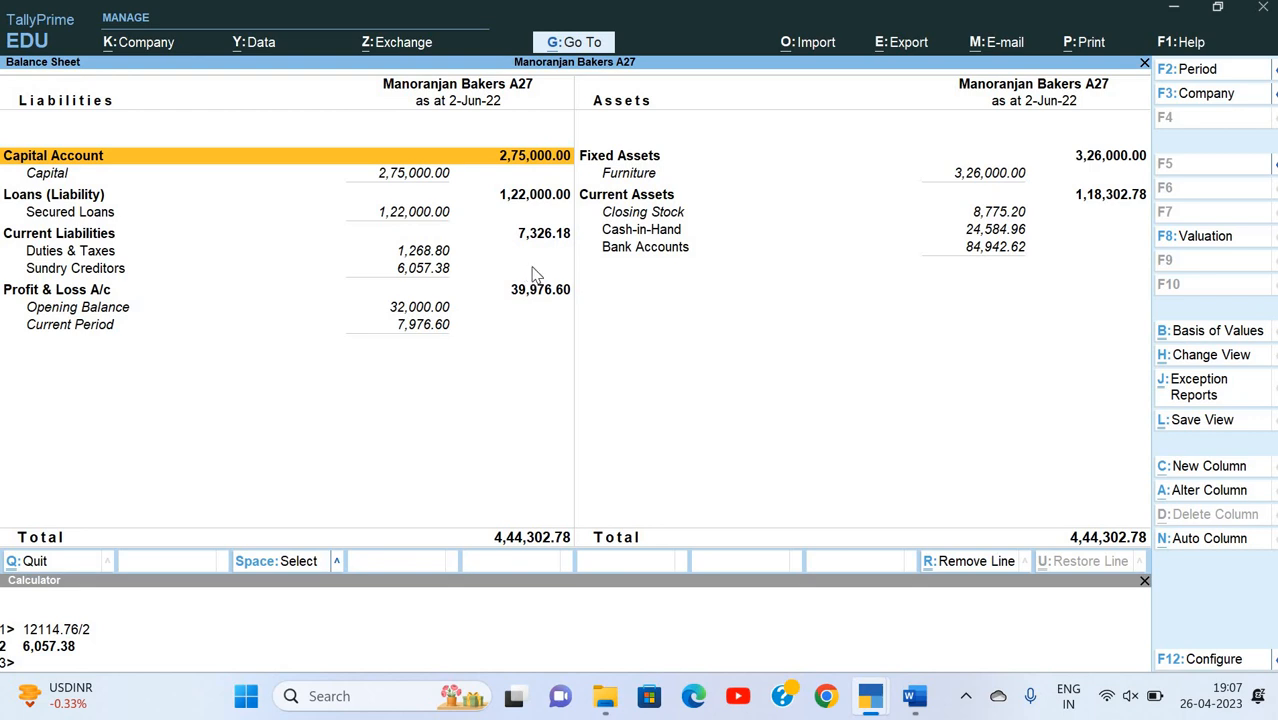
key("Escape")
key("Home")
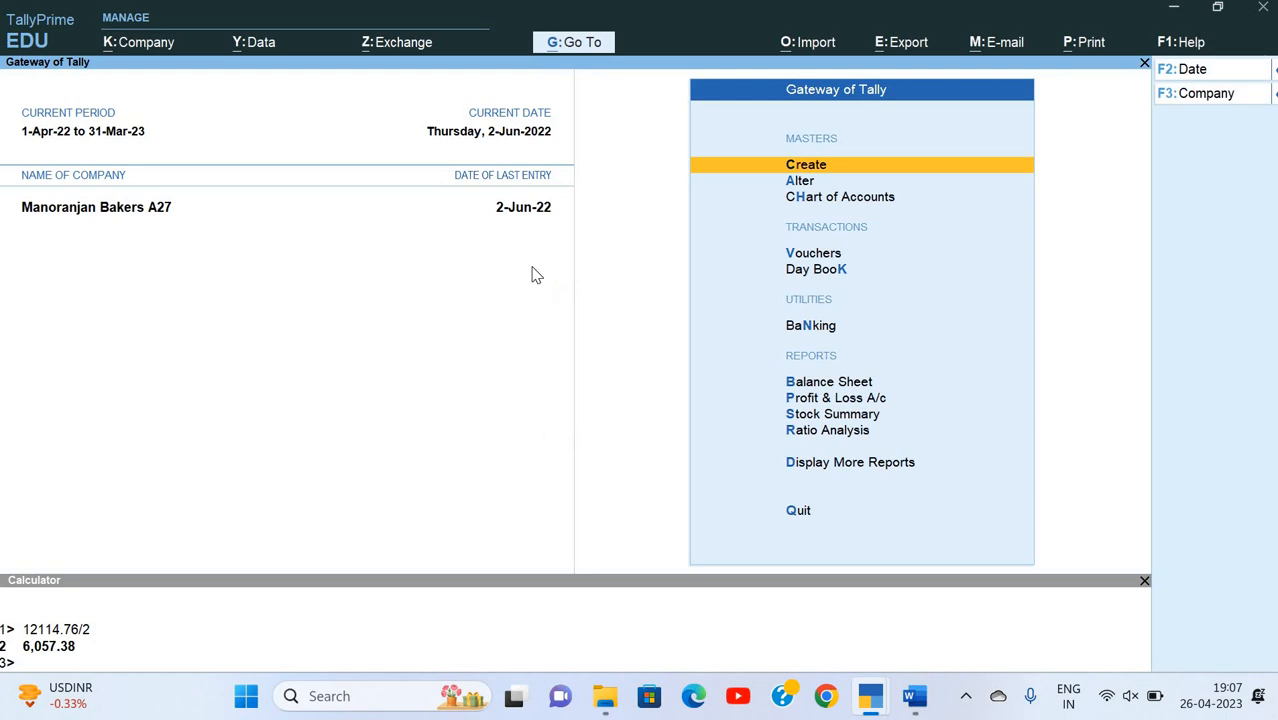